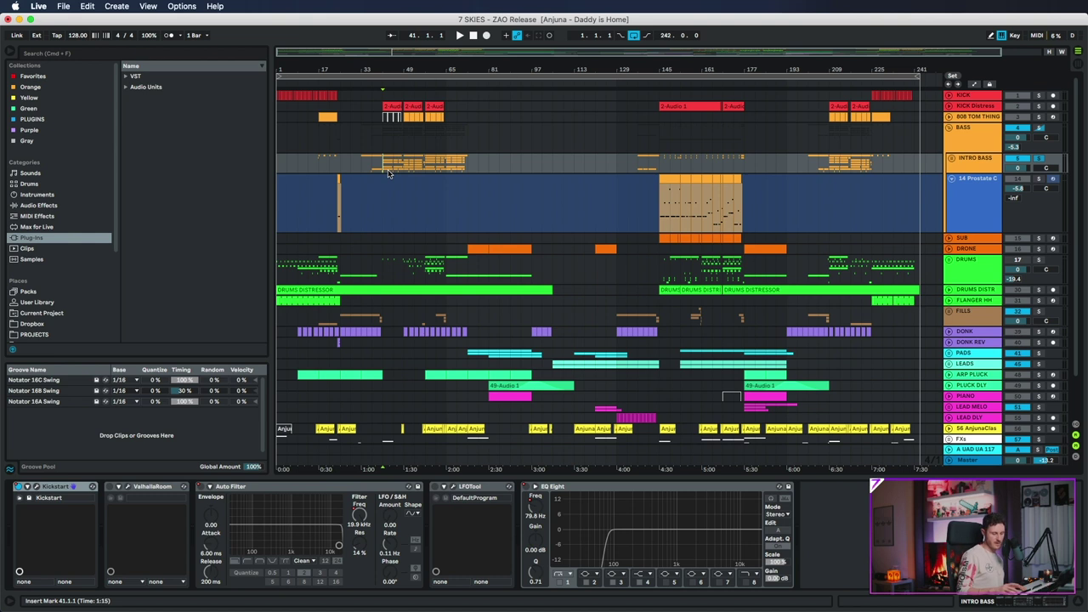
# Audition the intro bass from bar 41, collapse the BASS group and select the DRUMS group.
pyautogui.press('space')
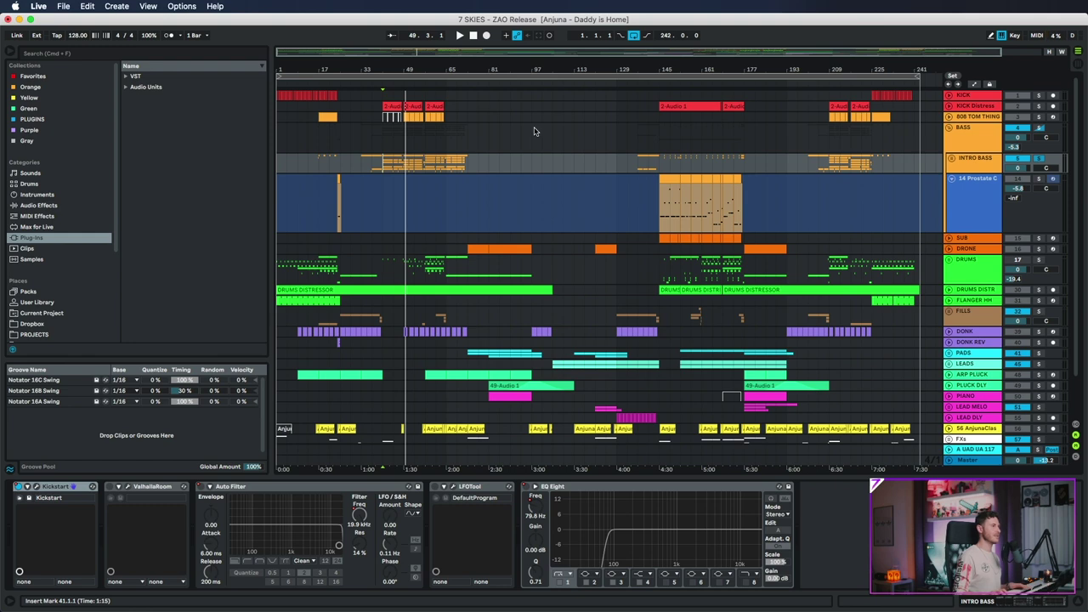
pyautogui.click(949, 128)
pyautogui.click(982, 192)
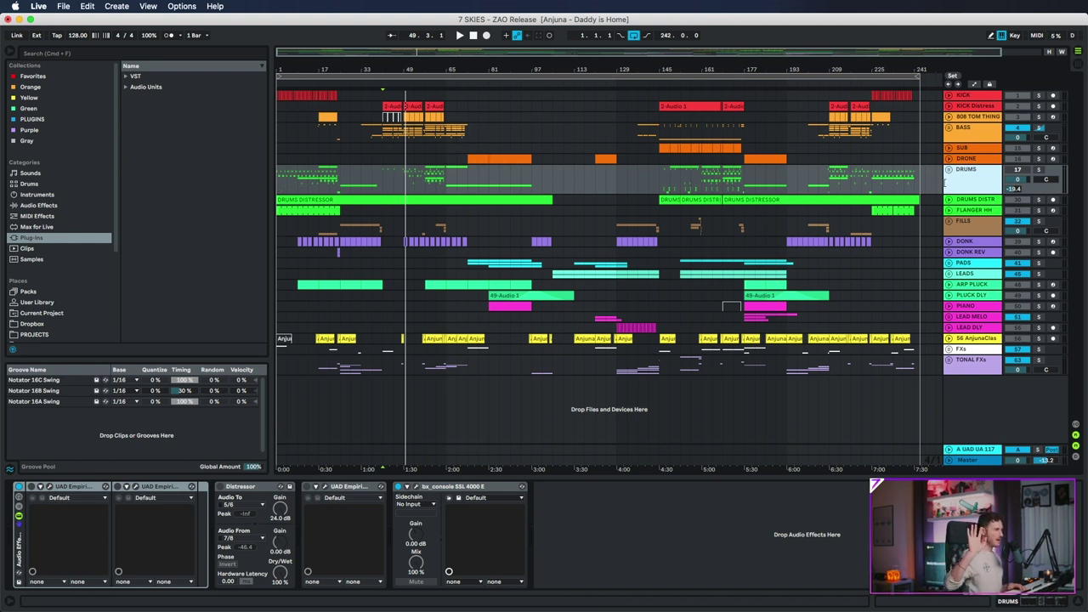
# Solo and unfold the DRUMS DISTRESSOR track, comparing its devices with the DRUMS group's effect chain.
pyautogui.click(978, 199)
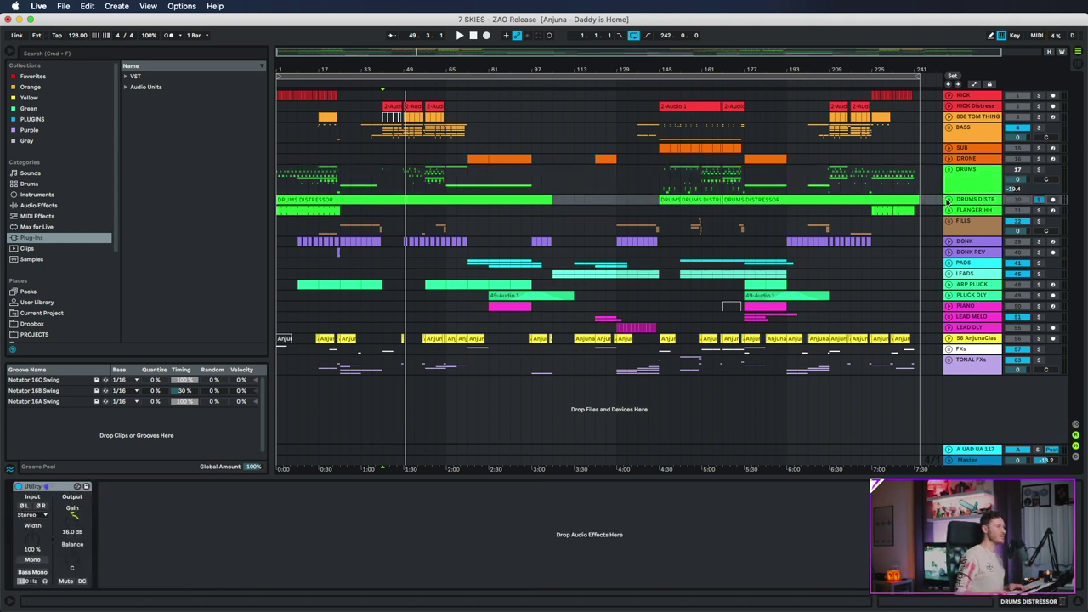
pyautogui.click(948, 200)
pyautogui.click(965, 185)
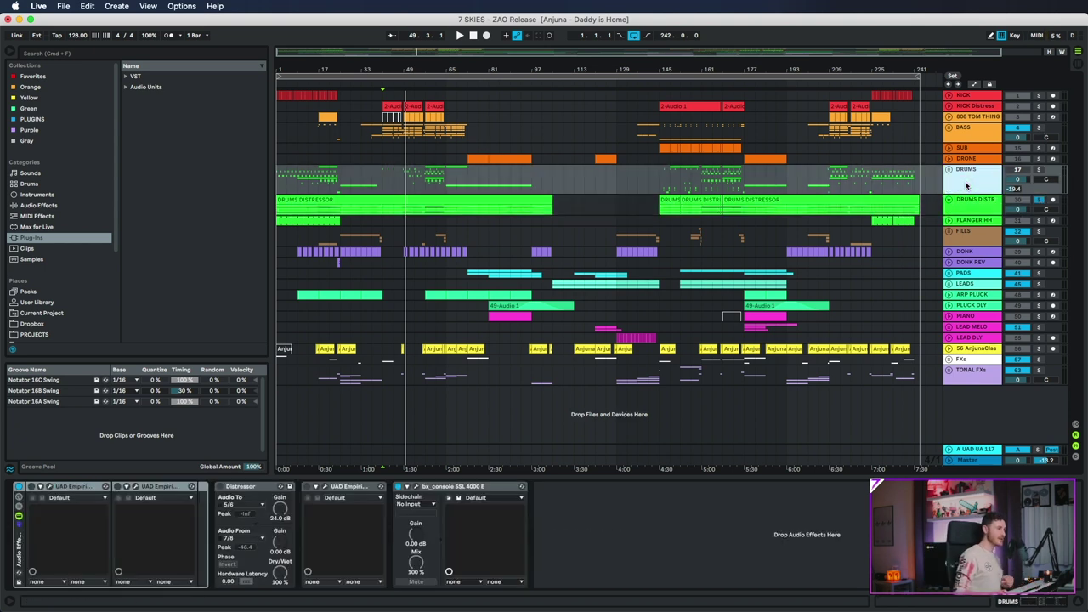
pyautogui.click(971, 199)
pyautogui.click(973, 177)
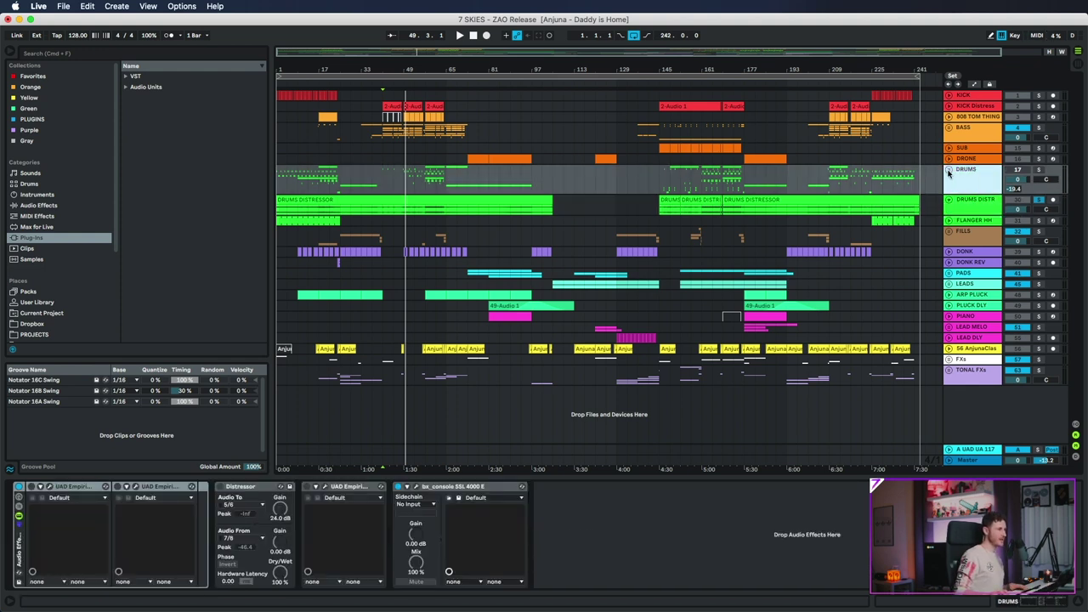
# Look through the tracks inside the DRUMS group and enlarge the DRUMS DISTRESSOR track to show its waveform.
pyautogui.click(949, 171)
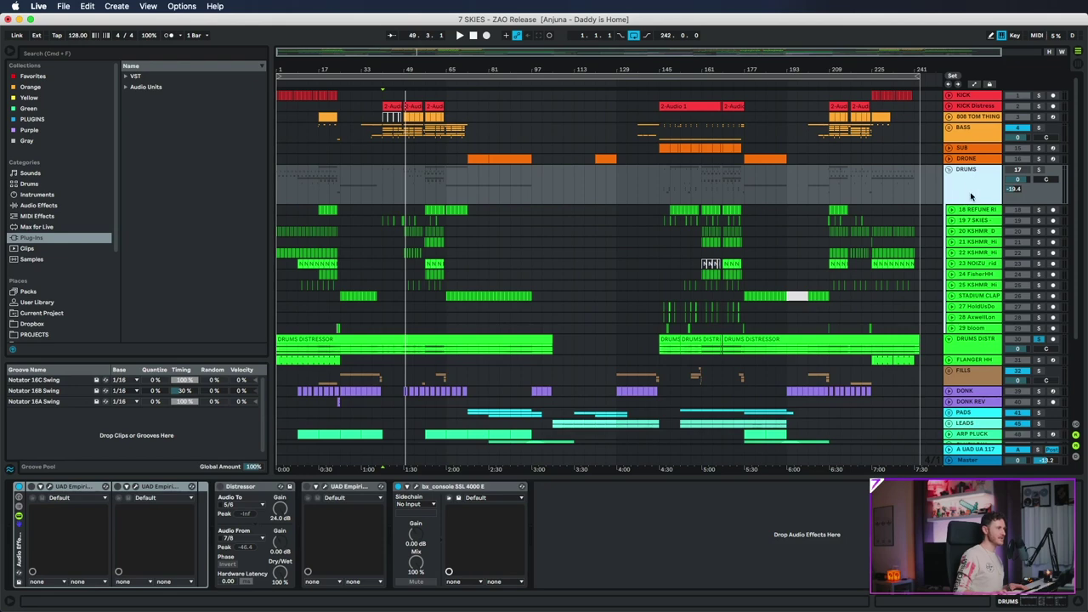
pyautogui.click(948, 171)
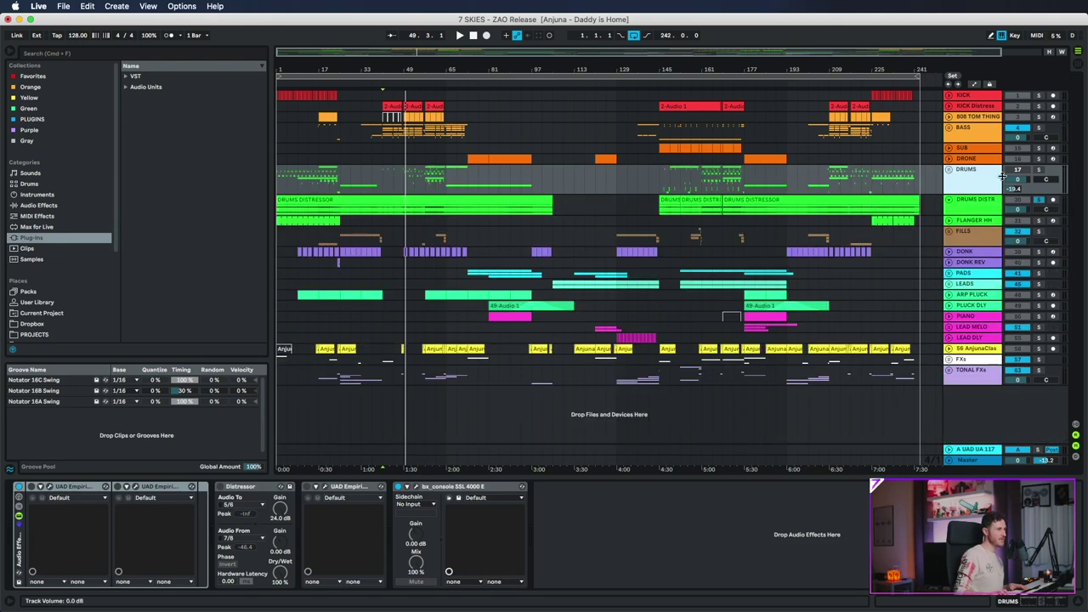
pyautogui.click(968, 207)
pyautogui.moveTo(965, 216); pyautogui.dragTo(965, 282)
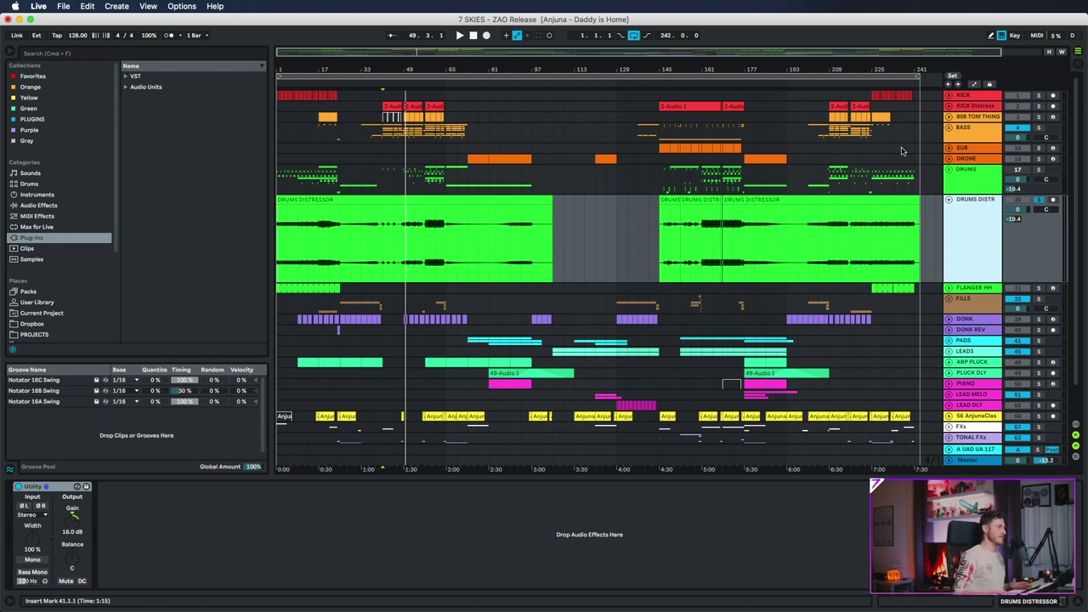
pyautogui.click(965, 172)
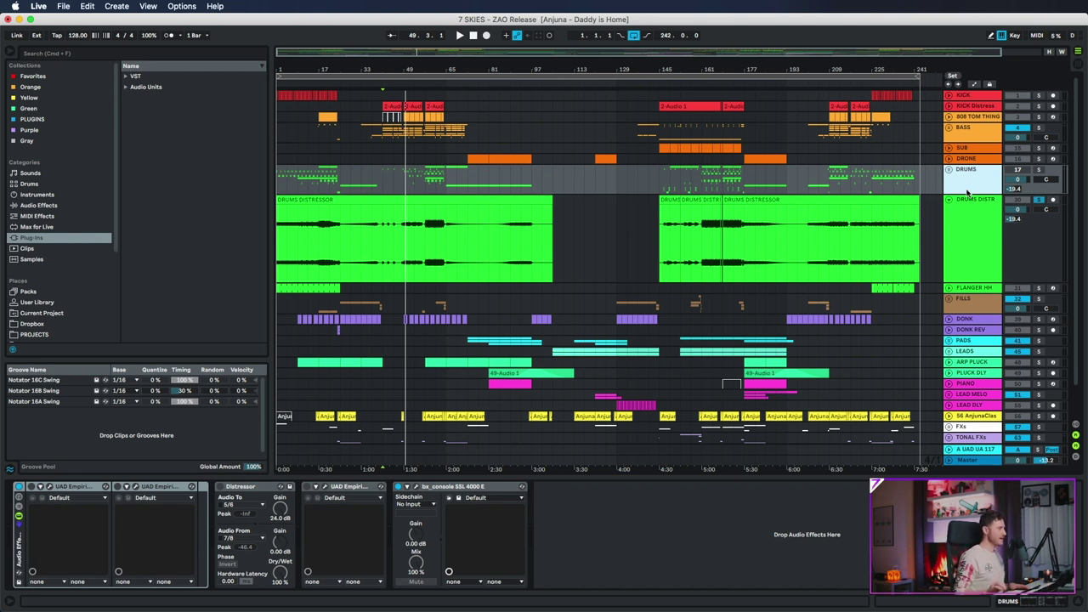
pyautogui.click(986, 204)
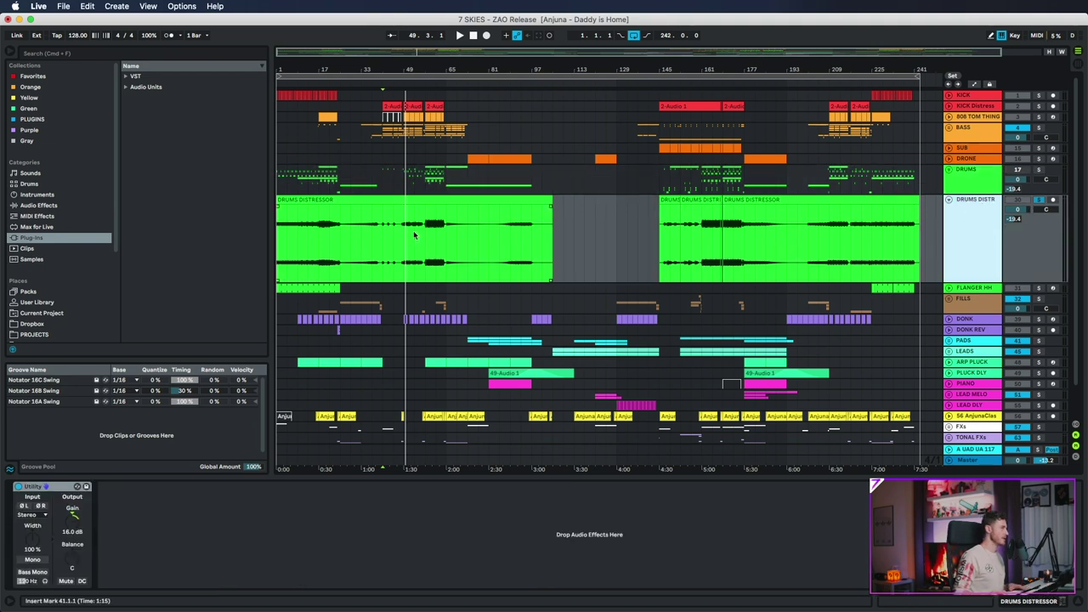
# Audition the soloed DRUMS DISTRESSOR audio from bar 3 and again from bar 17.
pyautogui.scroll(5, 556, 383)
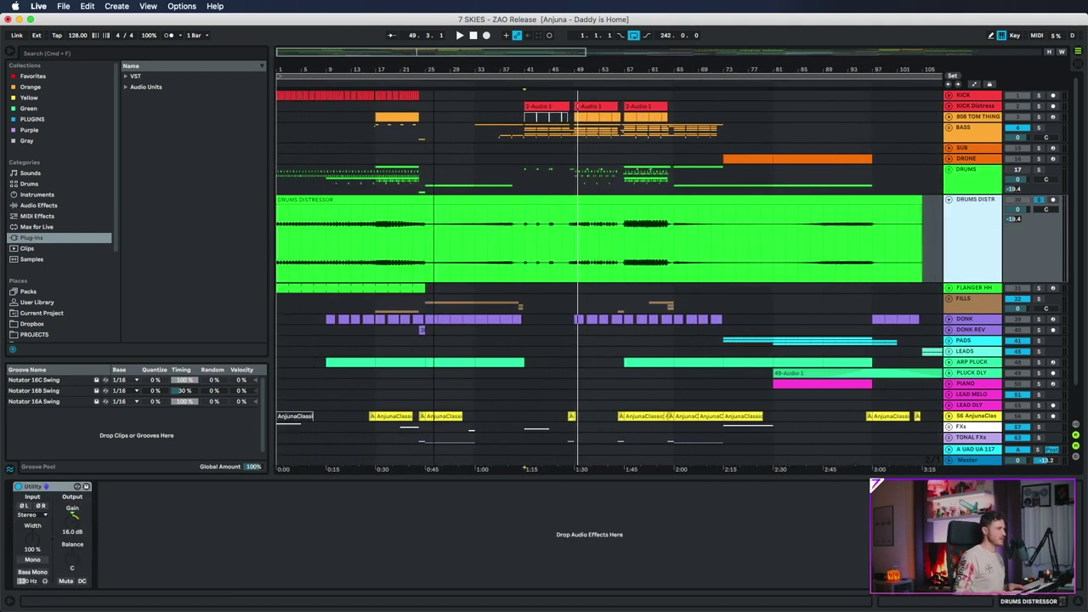
pyautogui.click(283, 261)
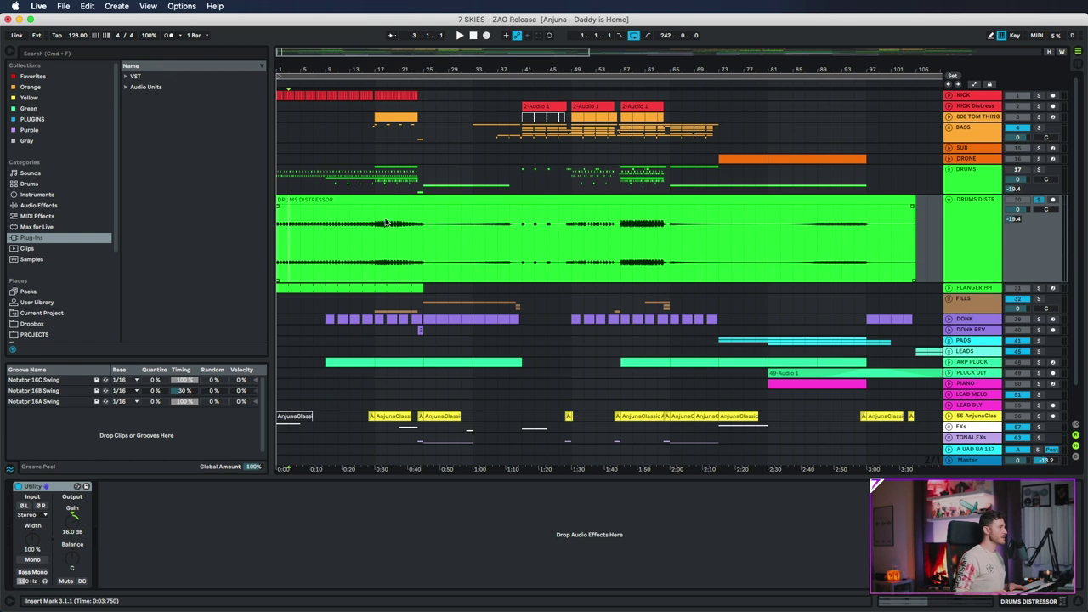
pyautogui.press('space')
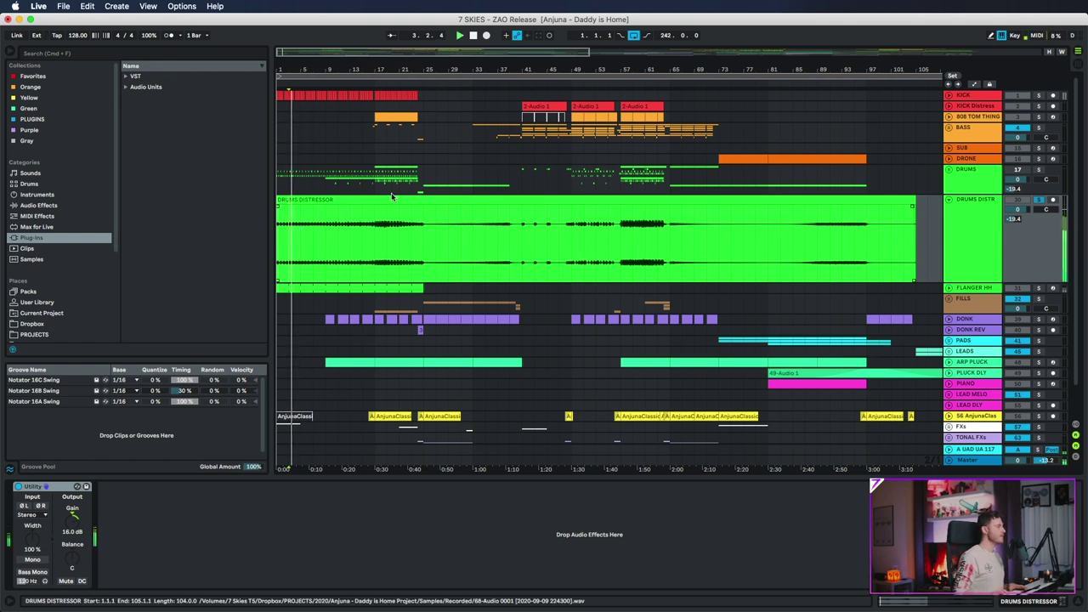
pyautogui.click(453, 223)
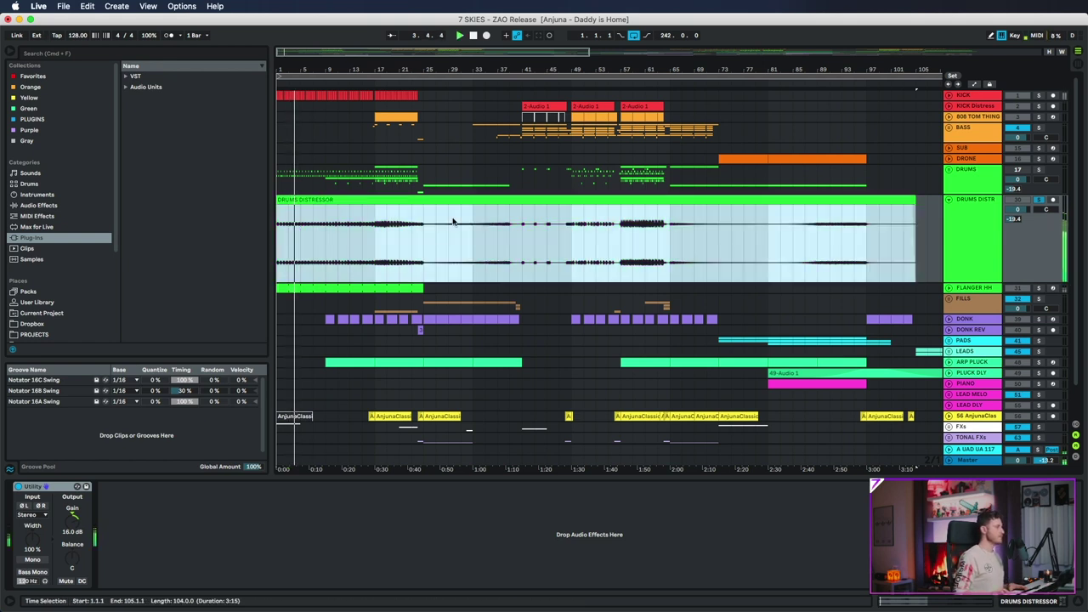
pyautogui.click(374, 252)
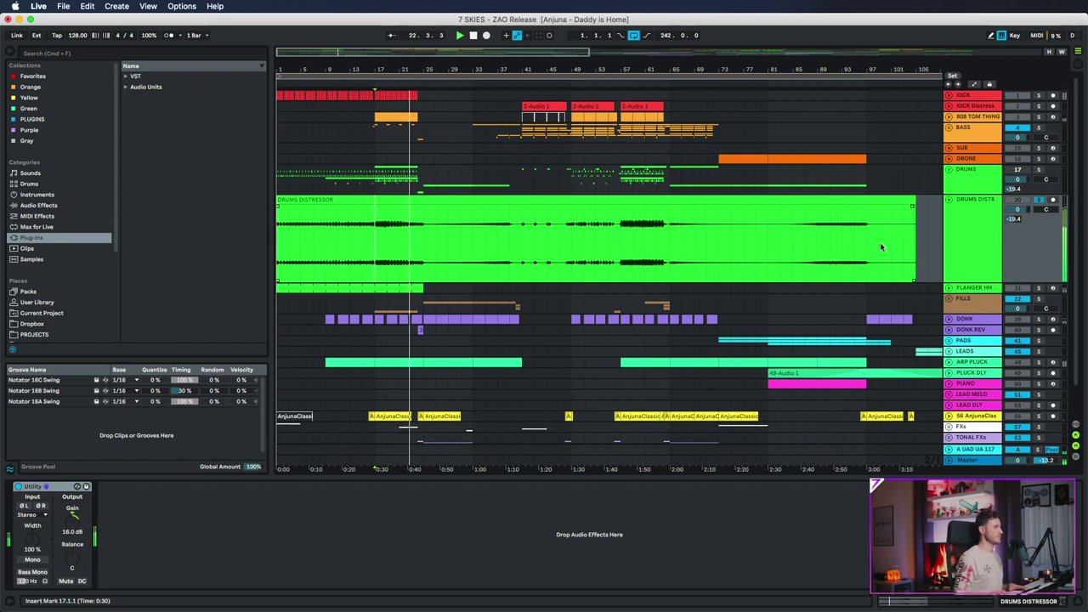
pyautogui.click(957, 233)
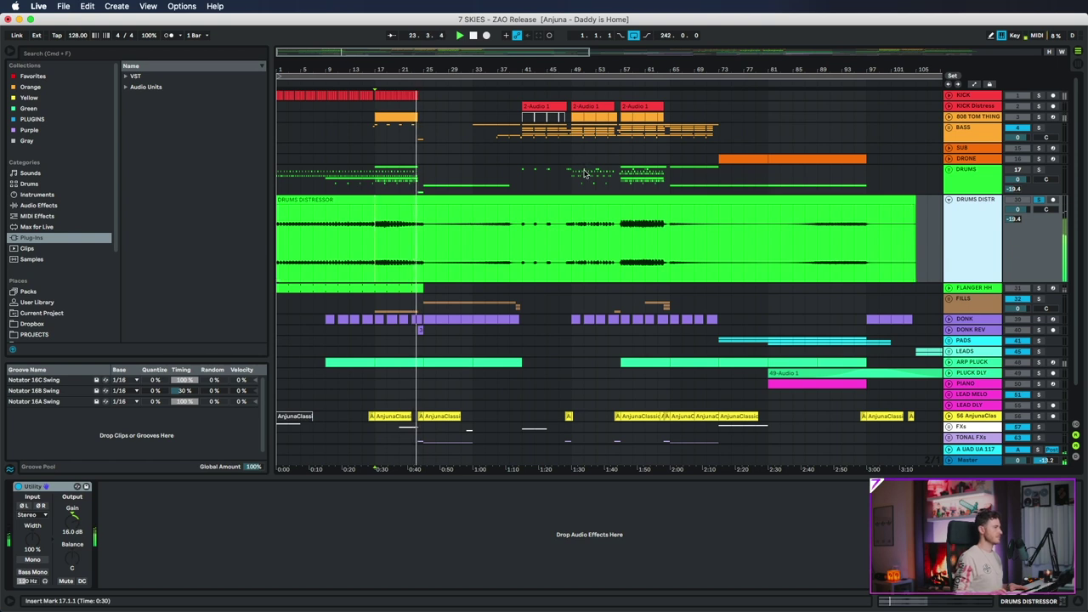
pyautogui.press('space')
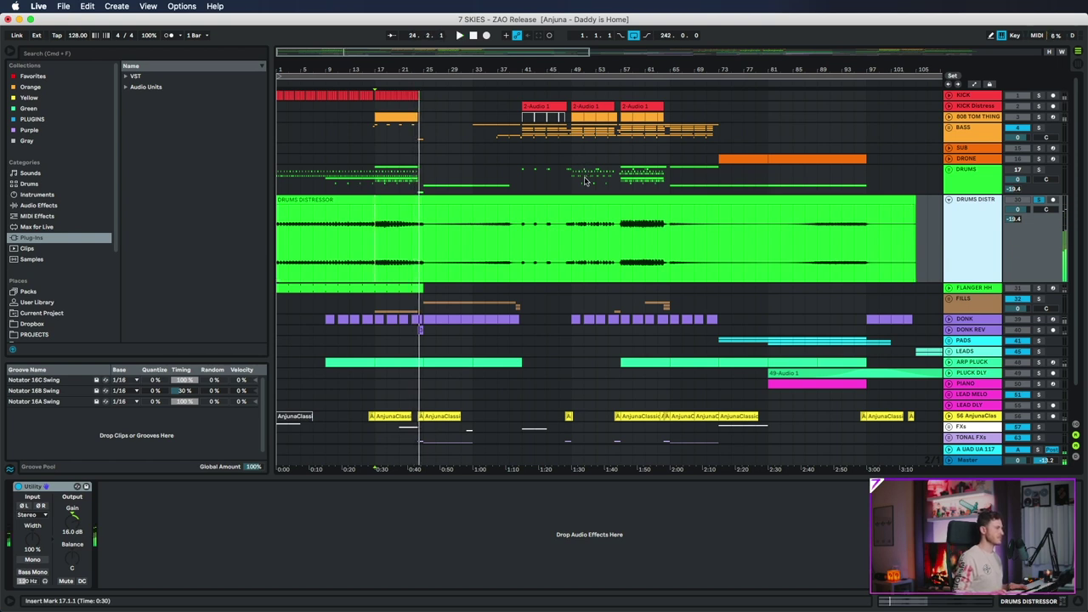
# Audition the DRUMS DISTRESSOR audio from bar 25, where the drums break down.
pyautogui.click(511, 264)
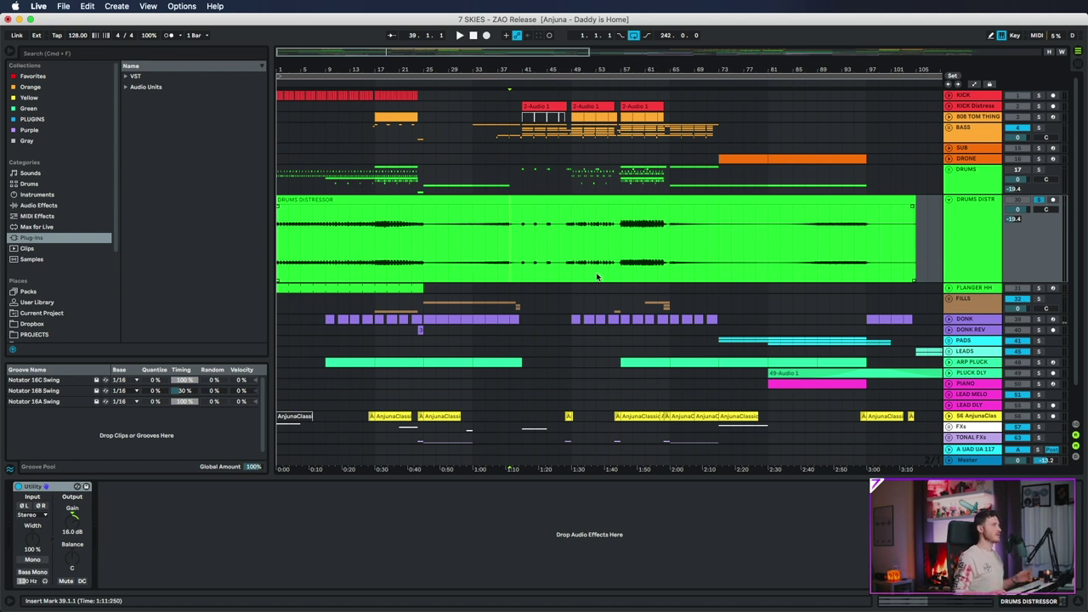
pyautogui.click(425, 255)
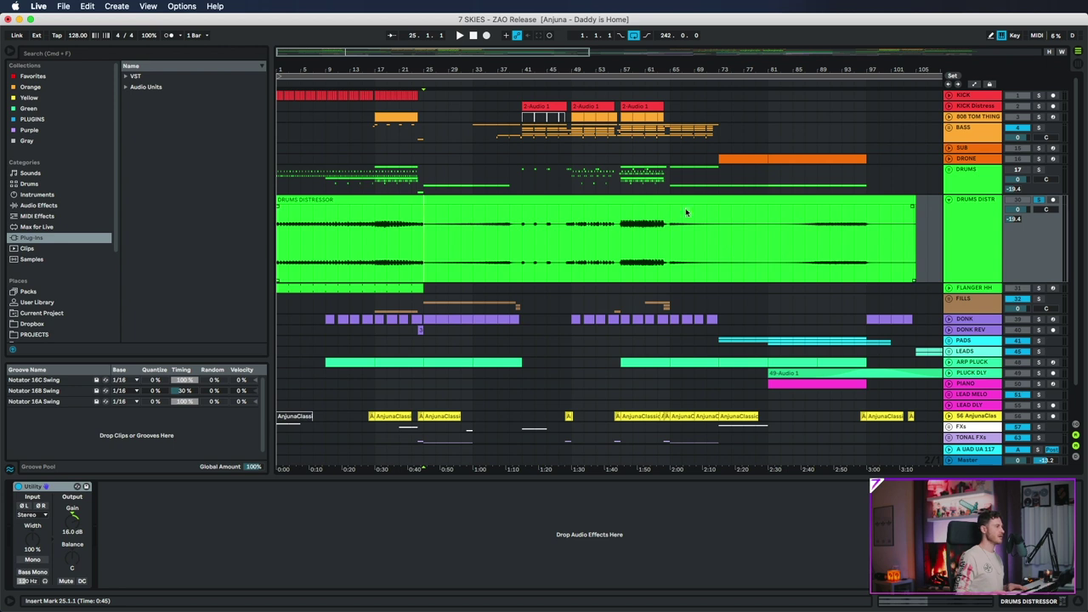
pyautogui.press('space')
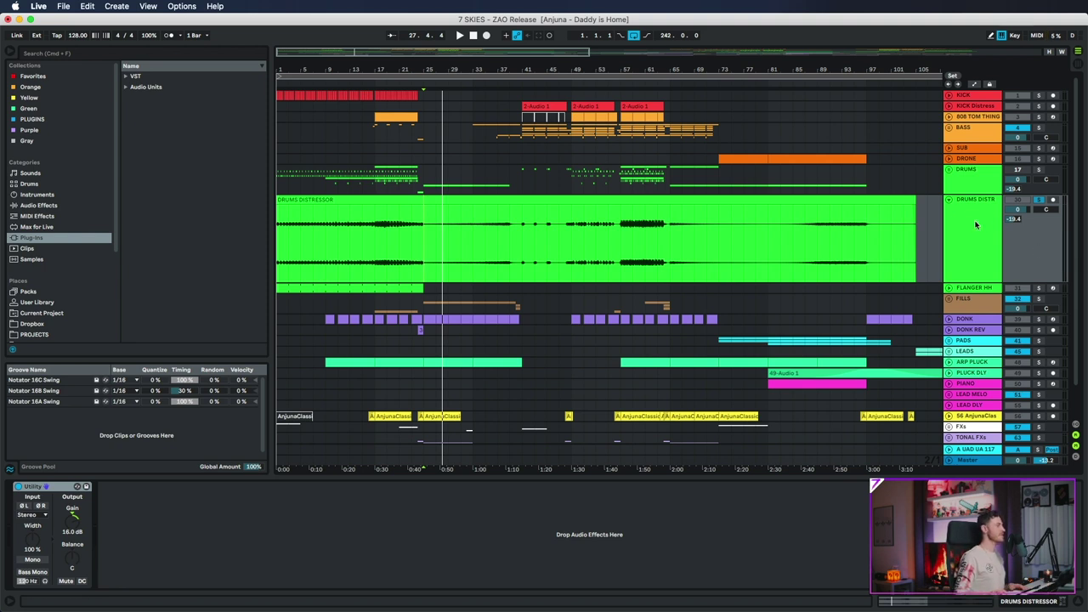
# Highlight bars 25 to 39 and bars 25 to 33 of the DRUMS DISTRESSOR clip, and place the insert marker at bar 39.
pyautogui.click(447, 256)
pyautogui.moveTo(421, 247); pyautogui.dragTo(506, 246)
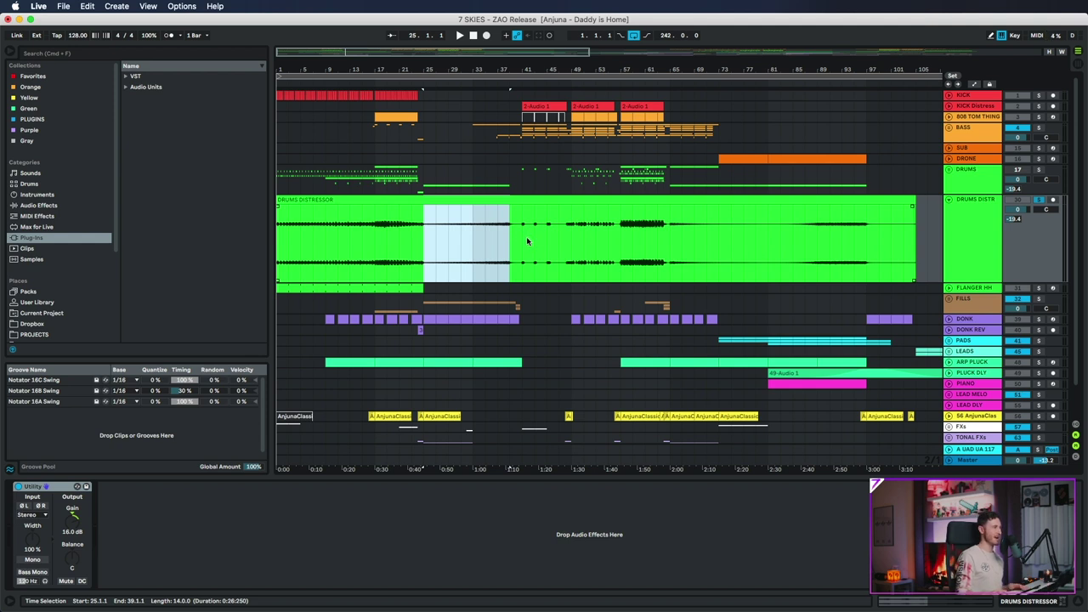
pyautogui.click(425, 250)
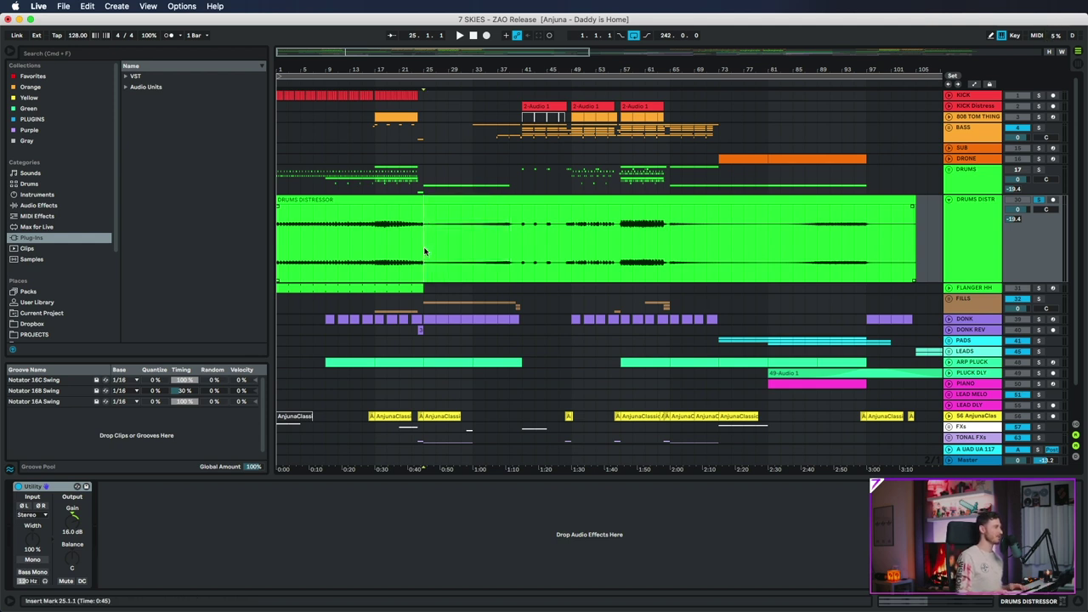
pyautogui.moveTo(424, 251); pyautogui.dragTo(504, 245)
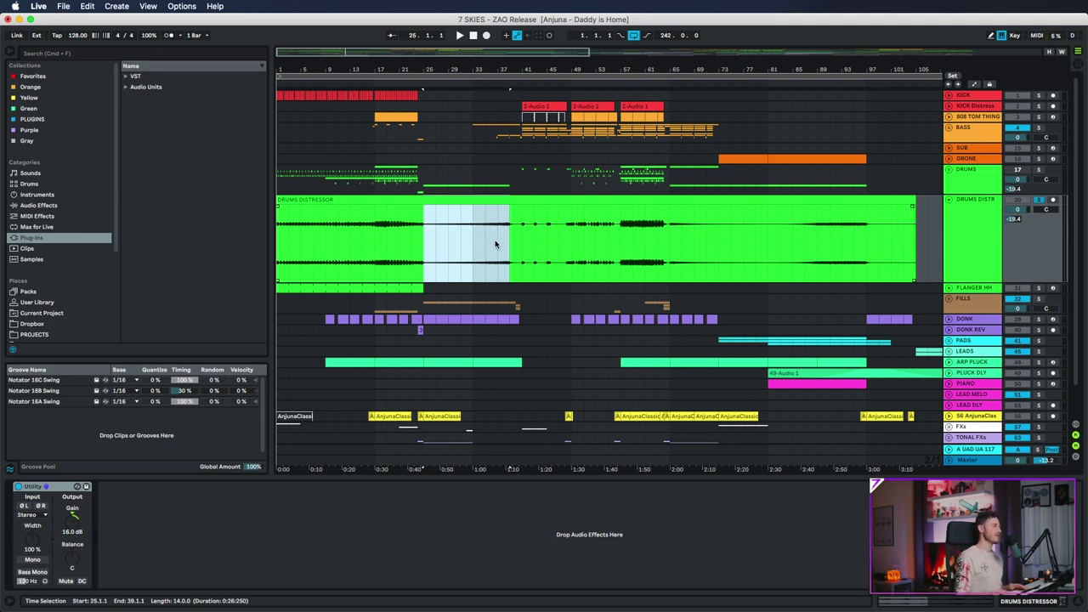
pyautogui.moveTo(468, 255); pyautogui.dragTo(424, 259)
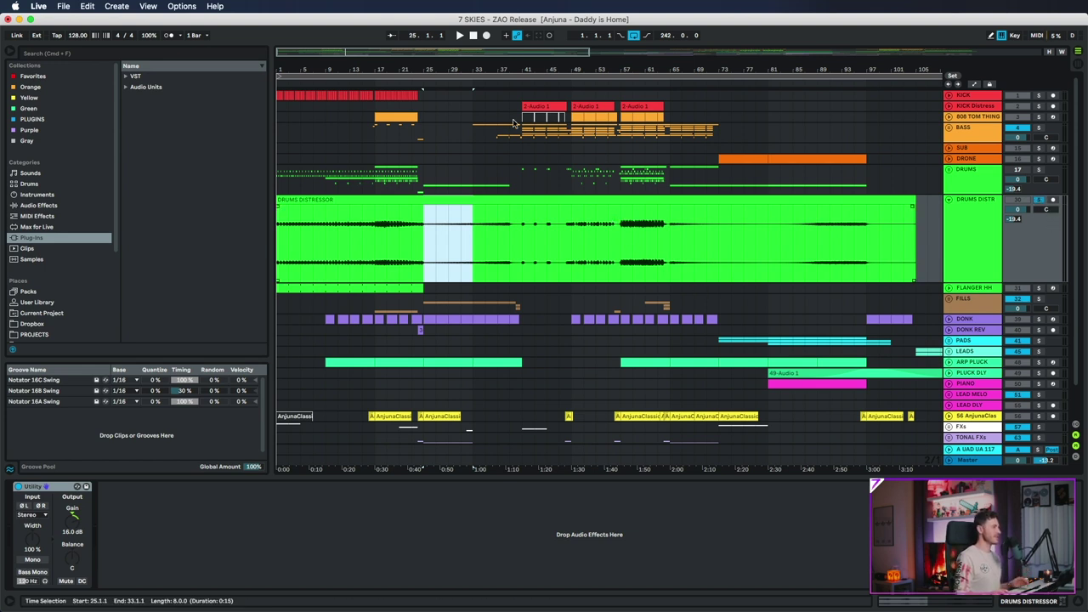
pyautogui.click(507, 253)
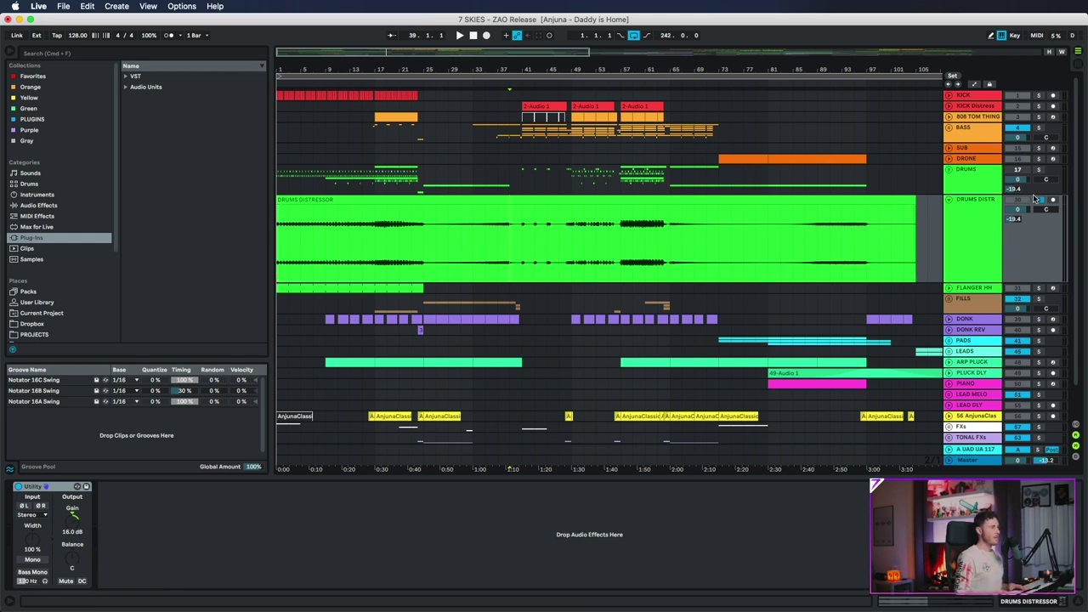
# Audition the sparse drum hits in the soloed DRUMS DISTRESSOR track from bar 41.
pyautogui.moveTo(599, 72); pyautogui.dragTo(599, 153)
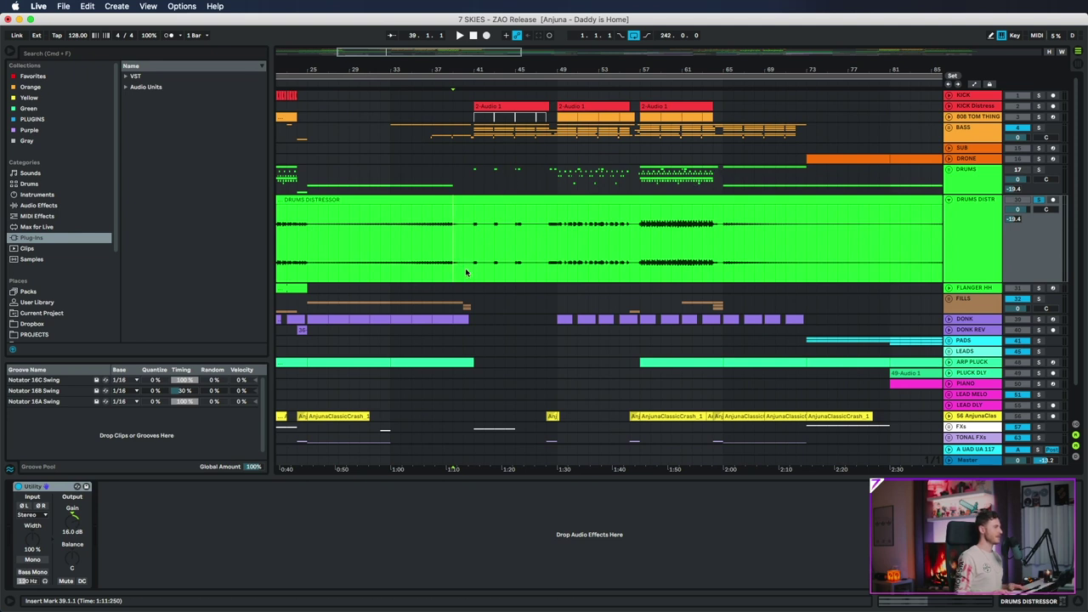
pyautogui.click(510, 268)
pyautogui.press('space')
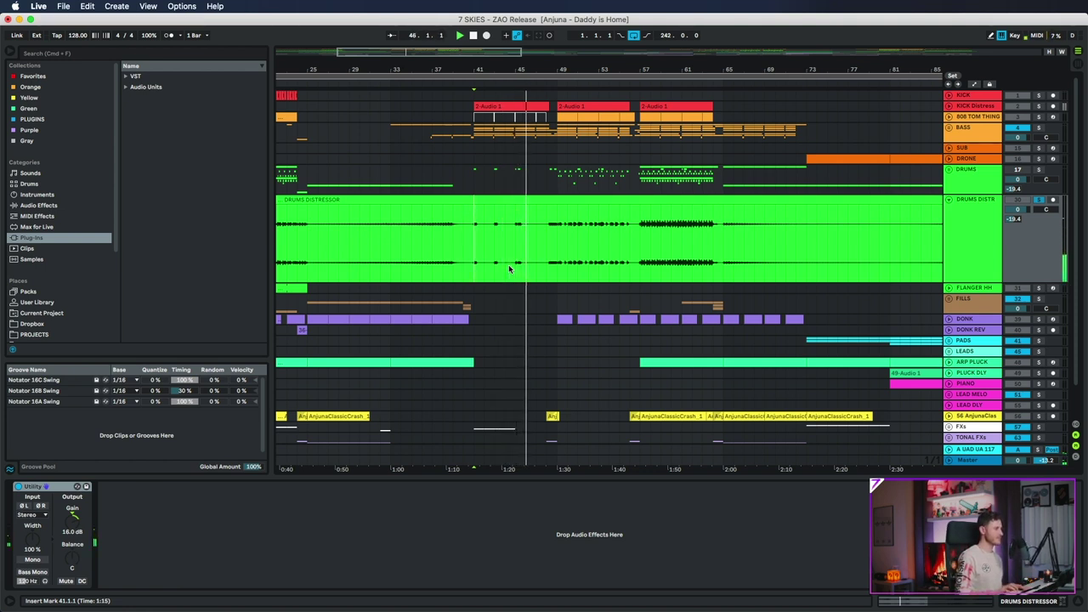
pyautogui.press('space')
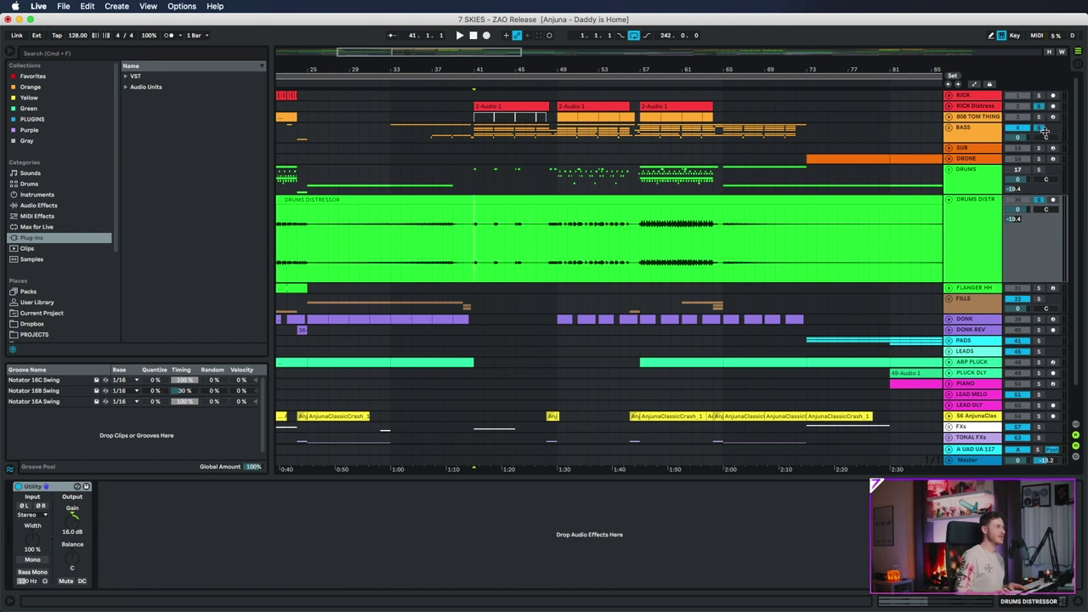
# Solo KICK Distress and BASS together with DRUMS DISTRESSOR and play the drop from bar 41.
pyautogui.click(468, 84)
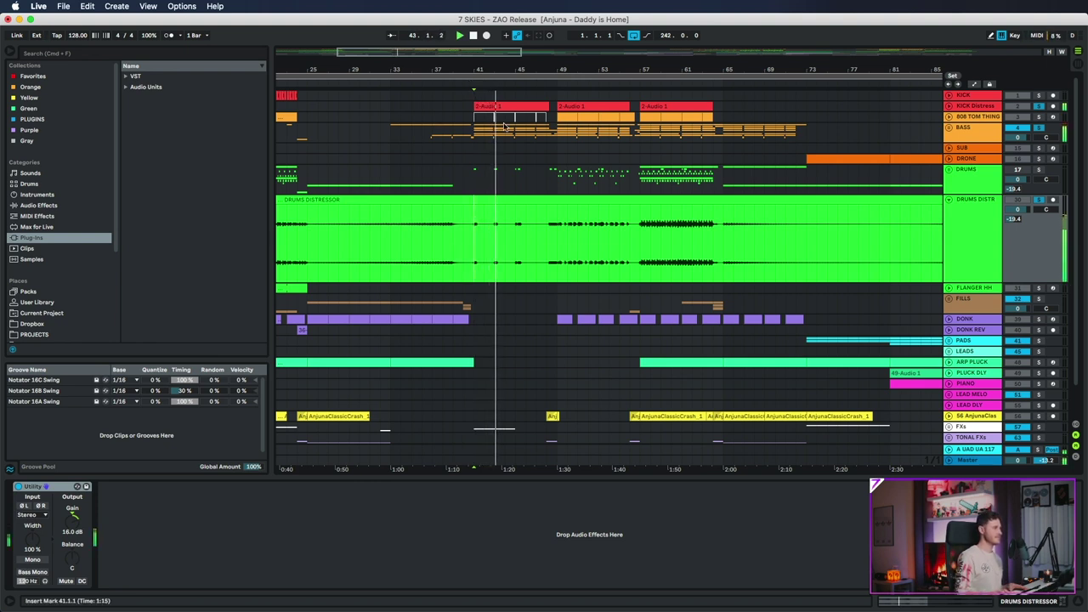
pyautogui.click(557, 178)
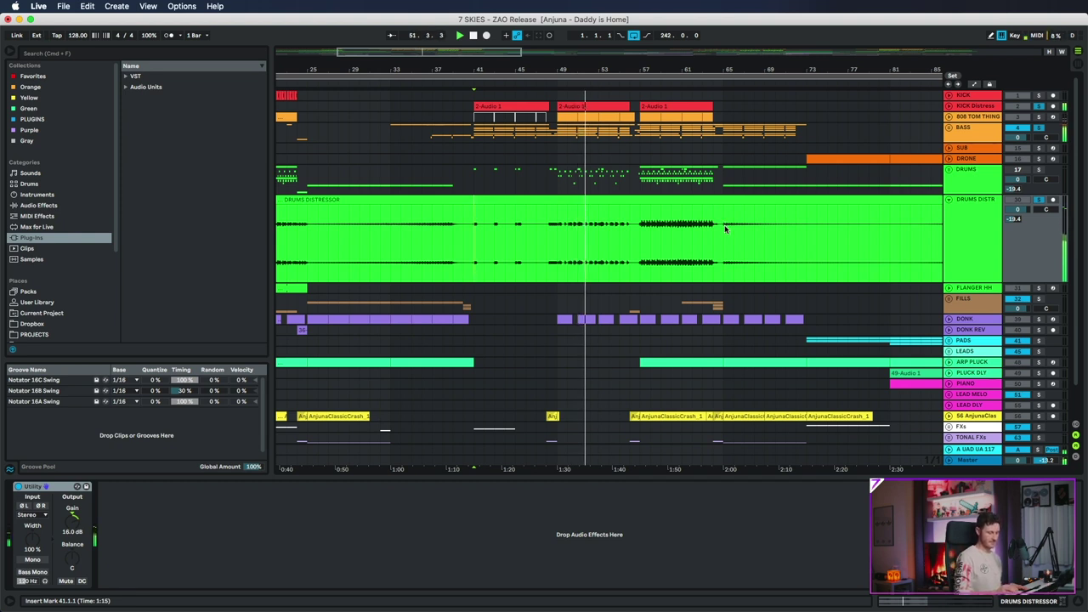
pyautogui.press('space')
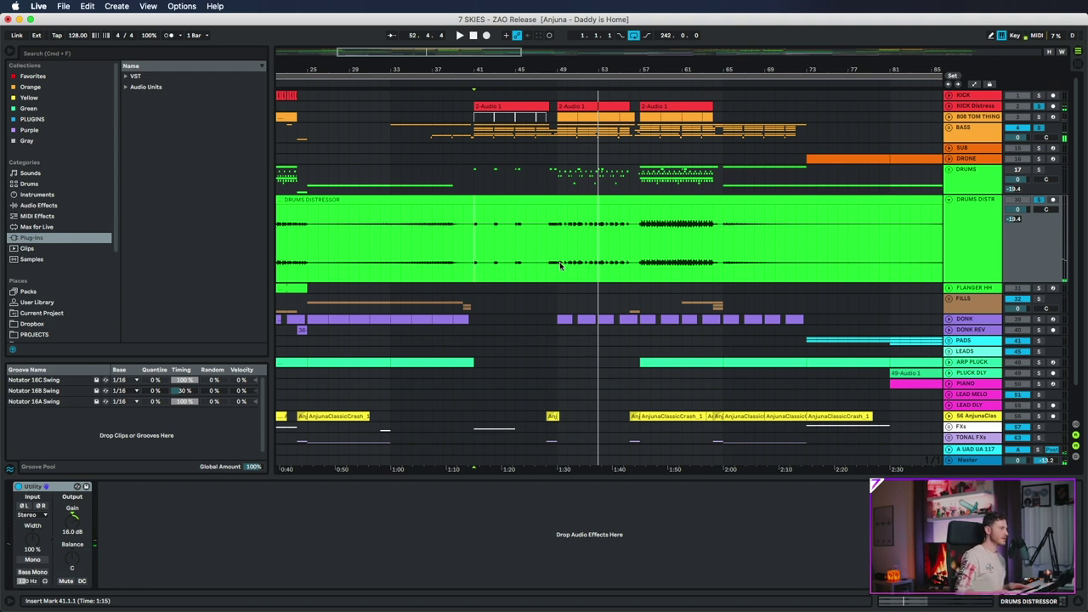
# Place the insert marker at bar 57, expand the DRUMS group and examine the devices on its first tracks, including REFUNE RIDE and 7 SKIES.
pyautogui.click(639, 252)
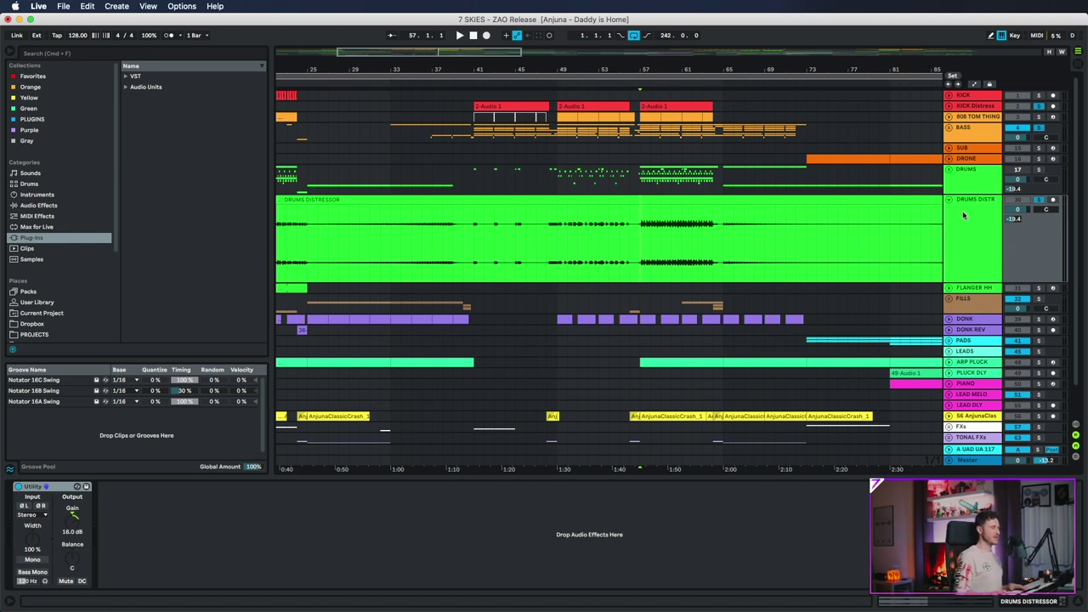
pyautogui.click(949, 170)
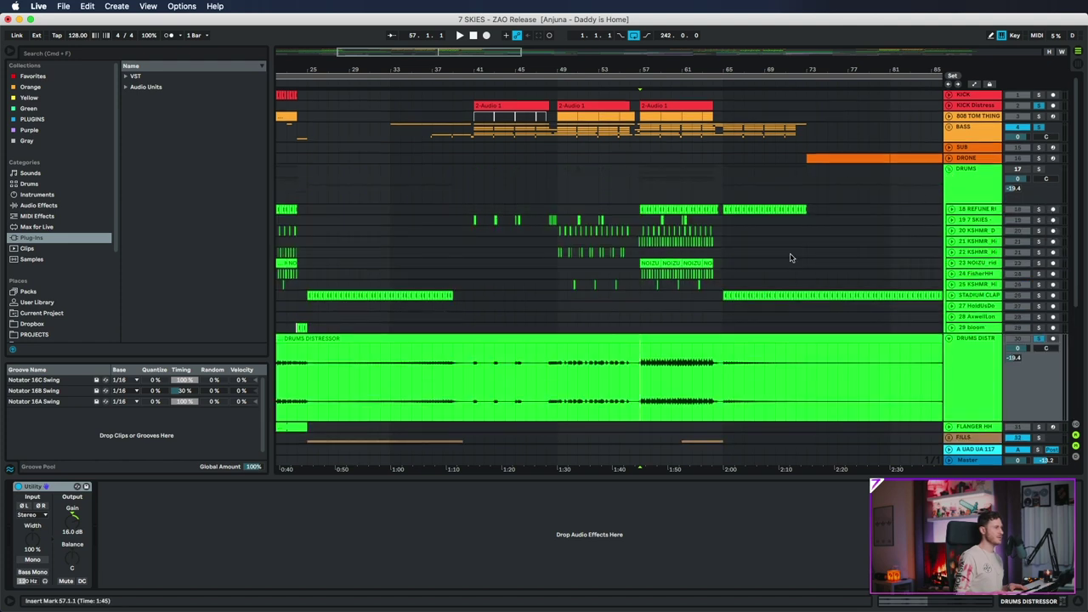
pyautogui.click(981, 210)
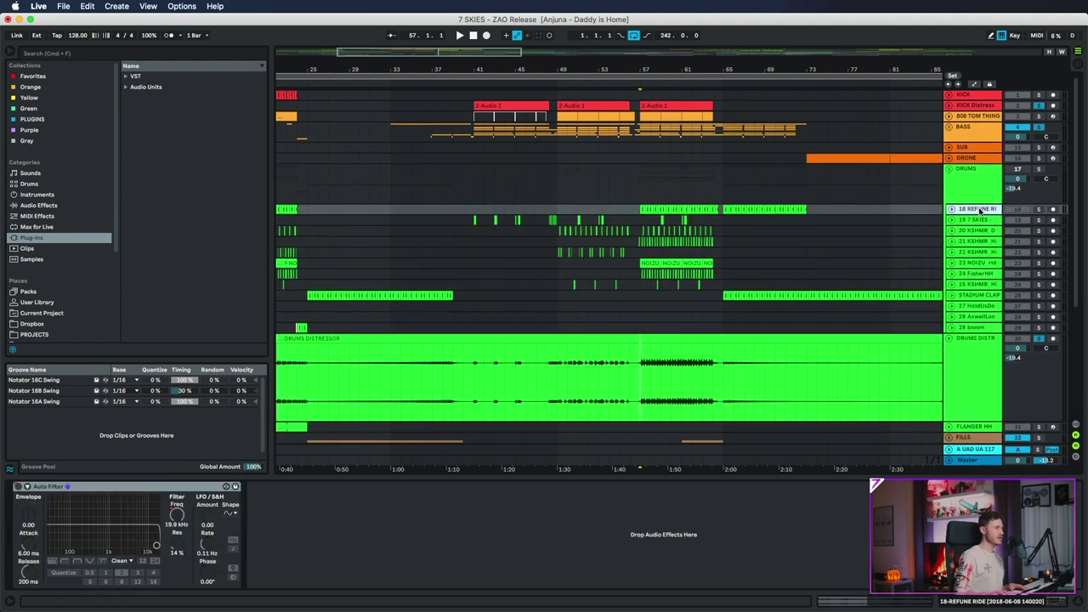
pyautogui.press('Down')
pyautogui.press('Down')
pyautogui.press('Up')
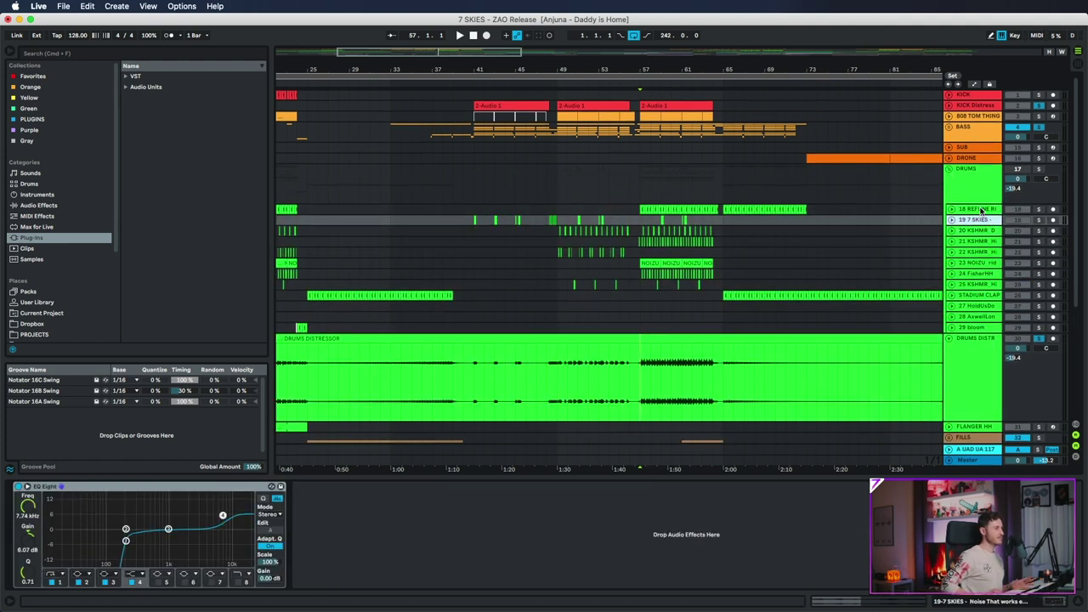
# Examine the devices on the DRUMS tracks from KSHMR_Drop_Claps_01 to KSHMR_Hi_Hats_Open_07, then collapse the group and select DRUMS DISTRESSOR.
pyautogui.press('Down')
pyautogui.press('Down')
pyautogui.press('Down')
pyautogui.press('Down')
pyautogui.press('Down')
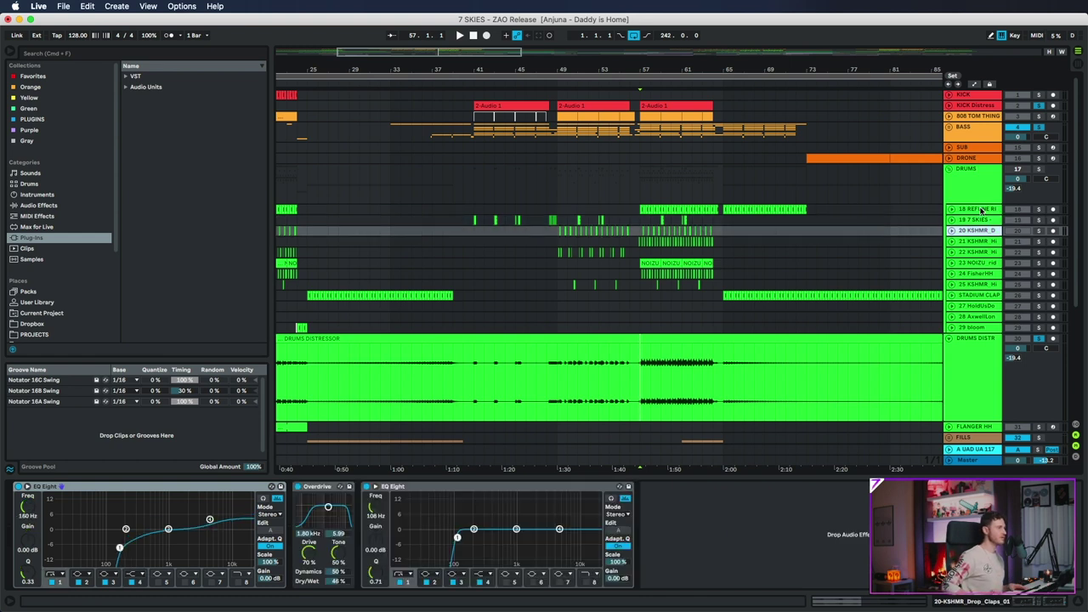
pyautogui.press('Down')
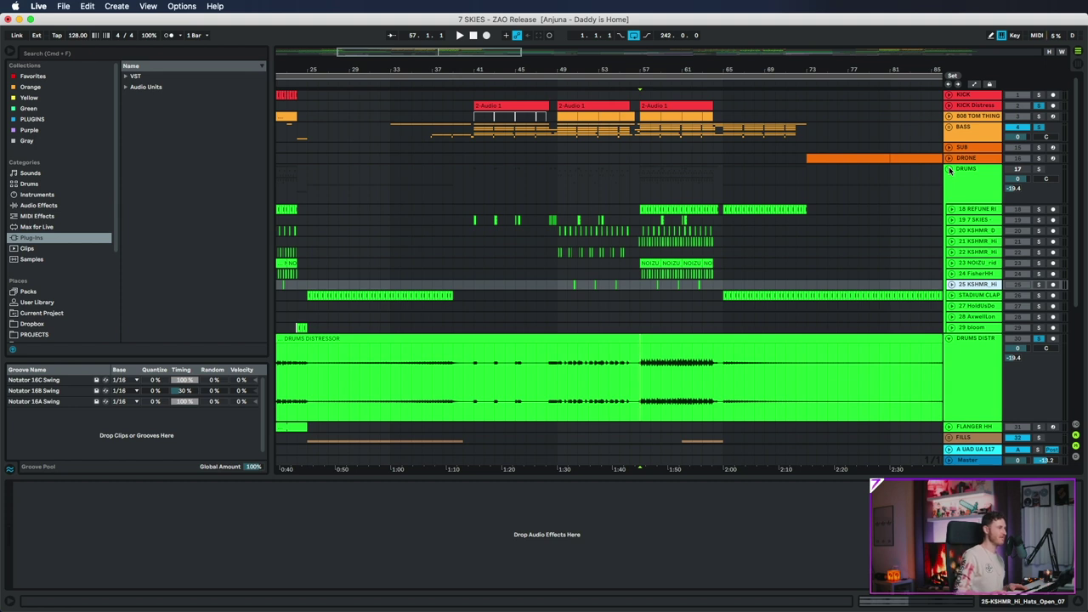
pyautogui.click(950, 170)
pyautogui.click(973, 224)
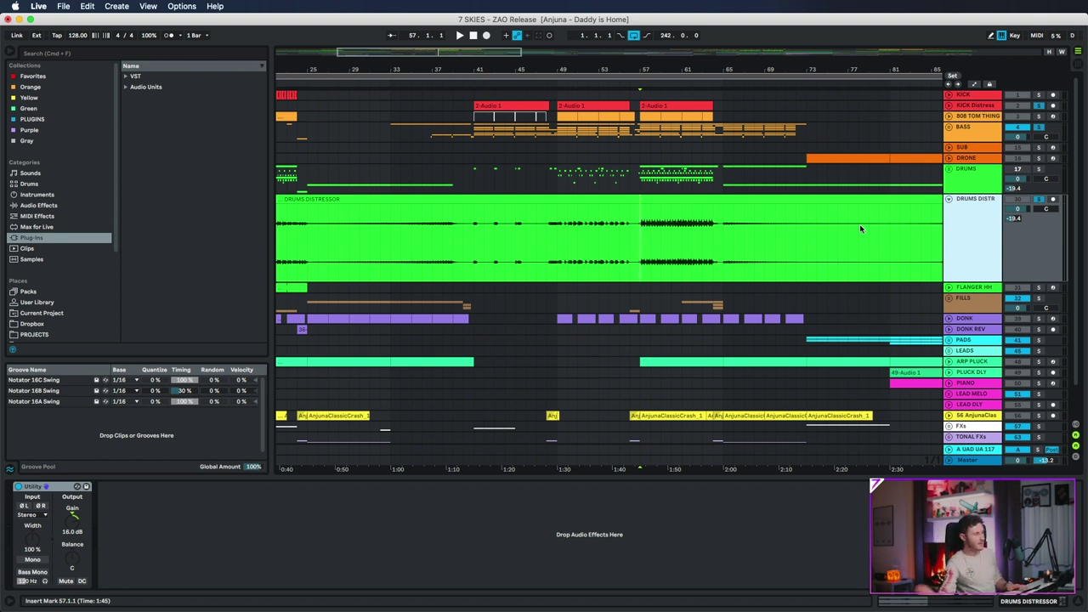
# Open the UAD Empirical Labs Distressor after the external Distressor device on the DRUMS group and reposition its window for viewing.
pyautogui.click(962, 165)
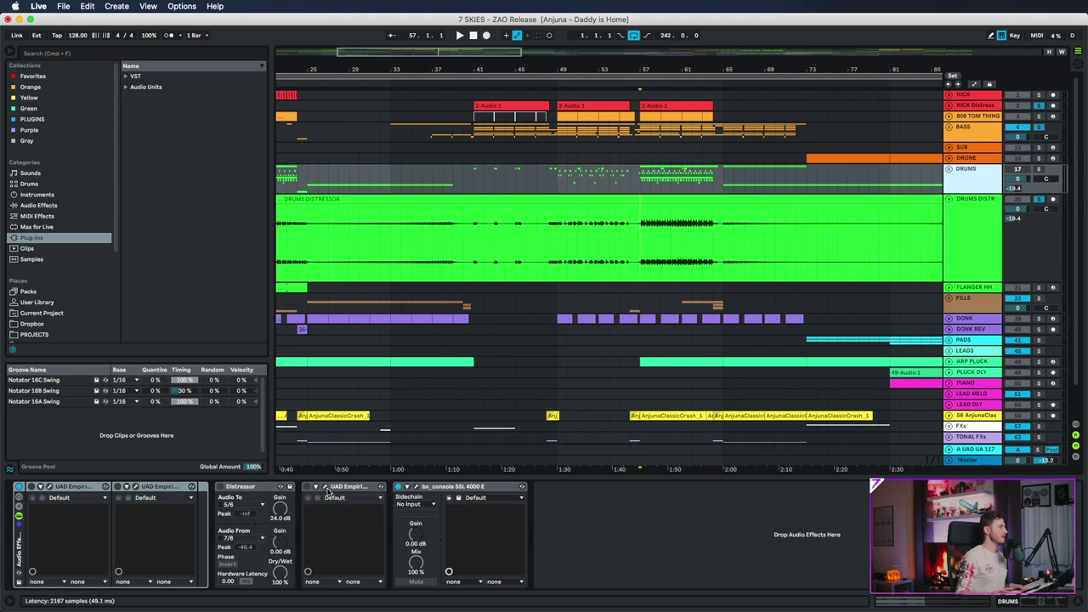
pyautogui.click(326, 488)
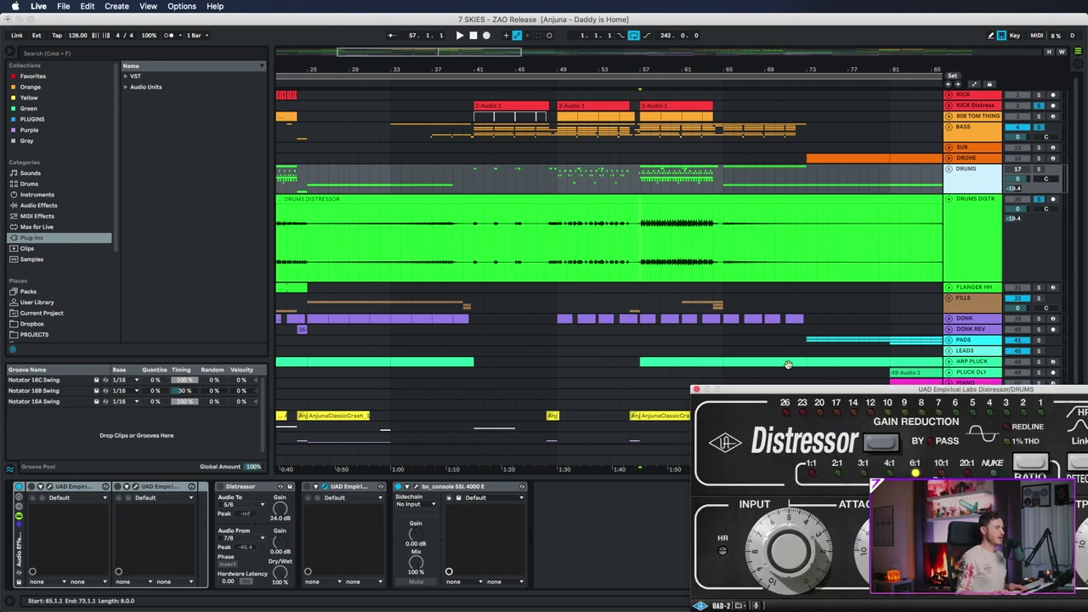
pyautogui.moveTo(818, 394); pyautogui.dragTo(531, 224)
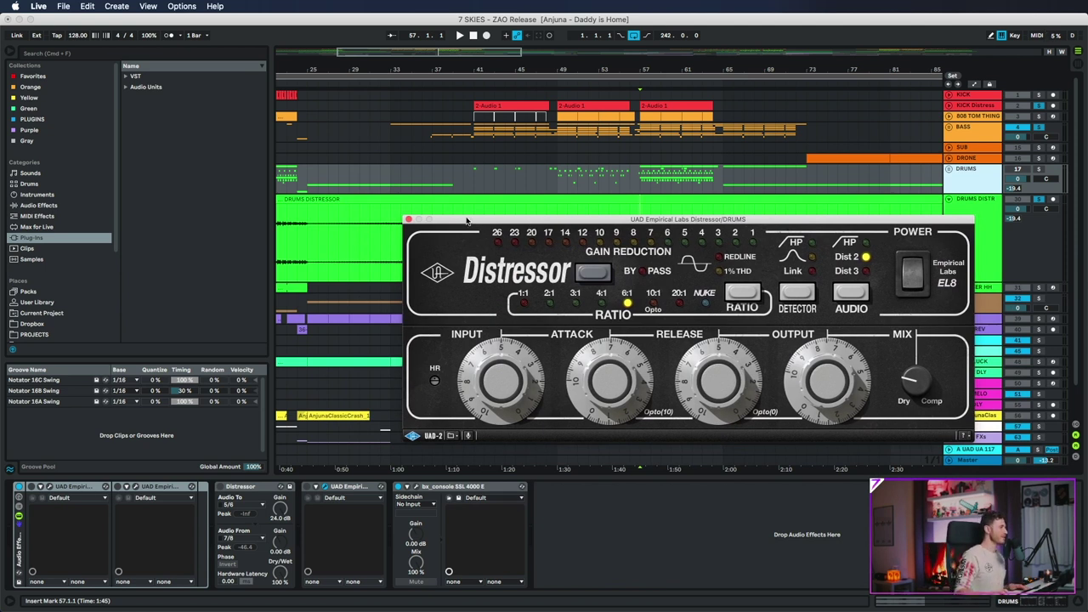
pyautogui.moveTo(476, 222); pyautogui.dragTo(444, 210)
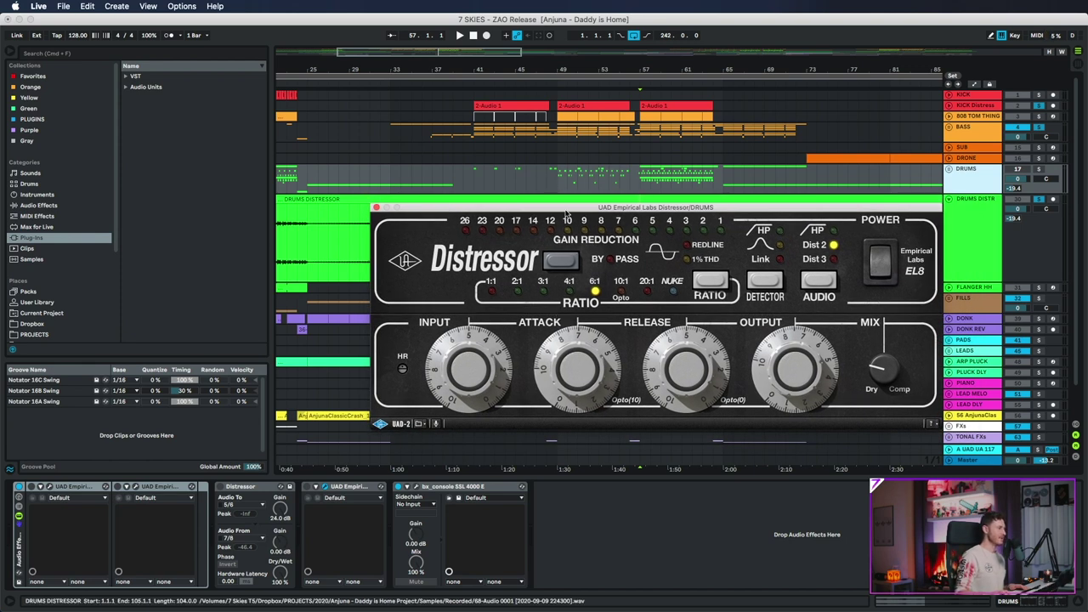
pyautogui.moveTo(566, 207); pyautogui.dragTo(566, 233)
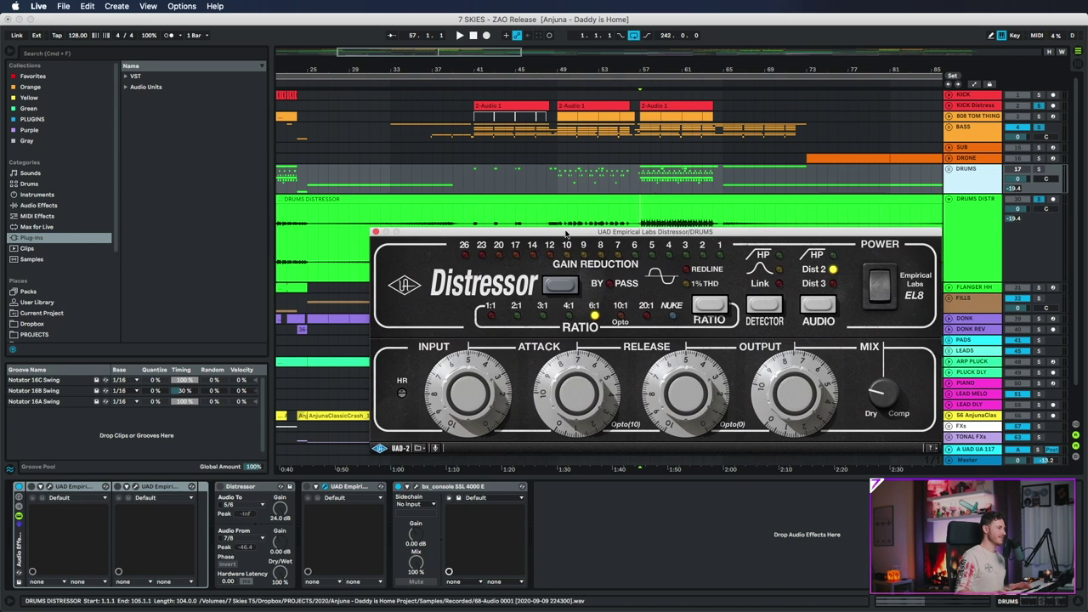
pyautogui.moveTo(414, 238); pyautogui.dragTo(416, 210)
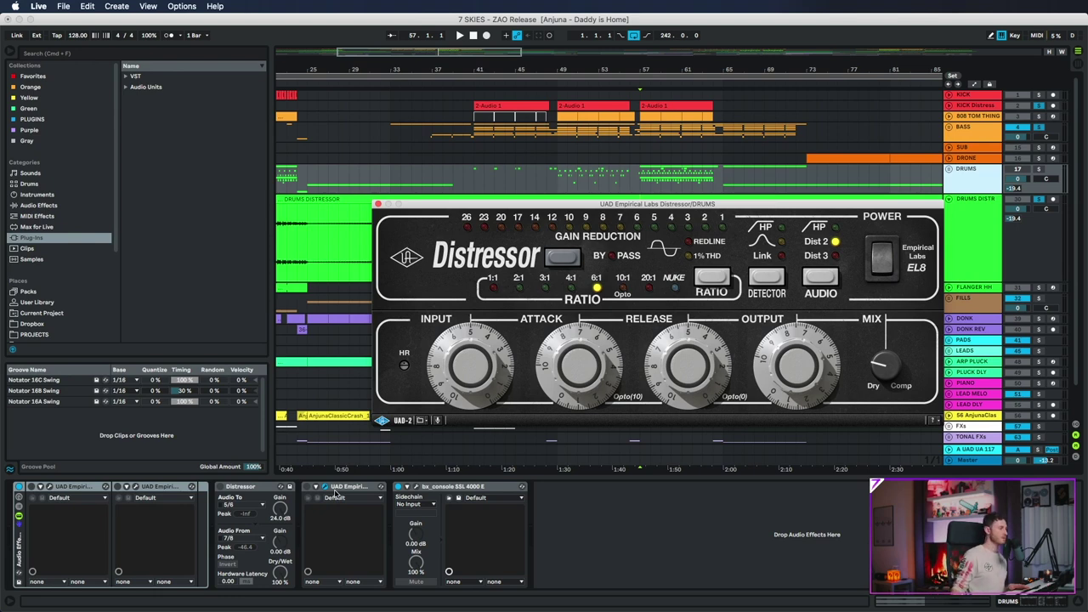
pyautogui.moveTo(450, 211); pyautogui.dragTo(402, 232)
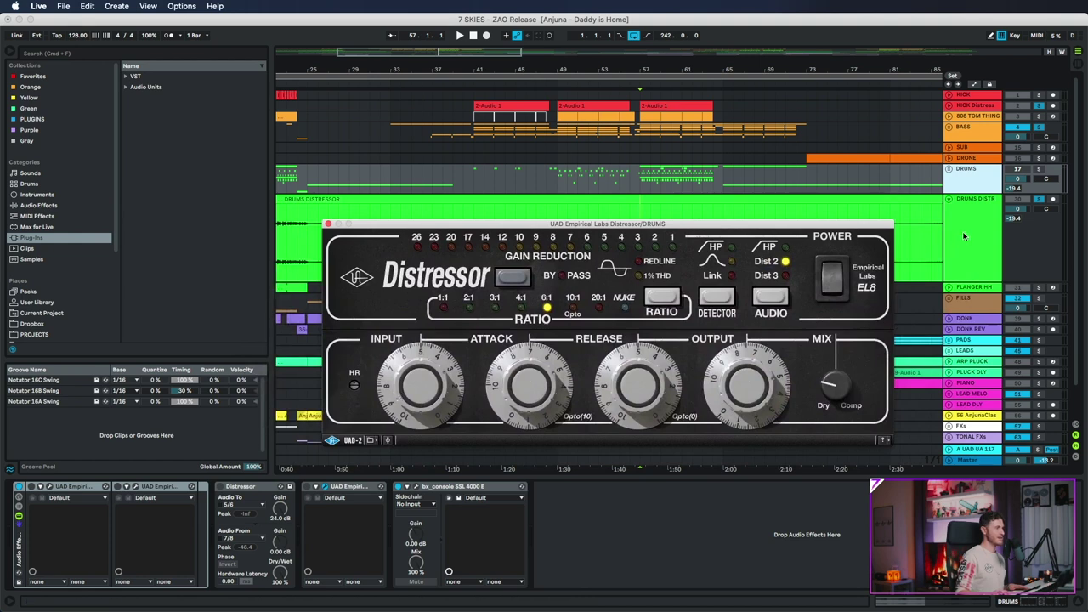
# Set the UAD Distressor's ratio to 4:1 on the DRUMS group and close the plug-in window.
pyautogui.doubleClick(344, 487)
pyautogui.doubleClick(312, 508)
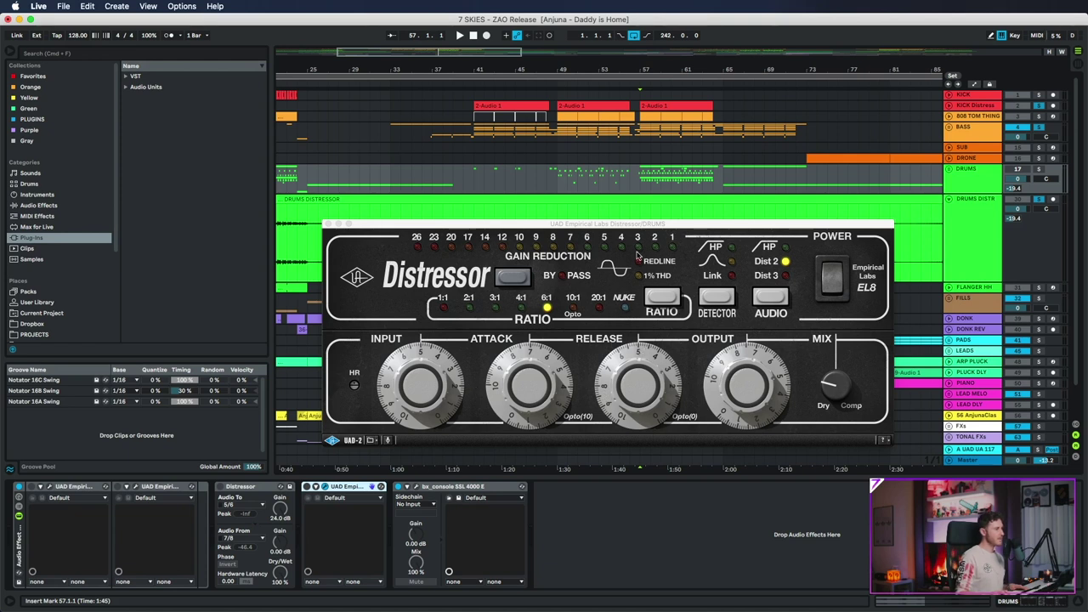
pyautogui.click(547, 309)
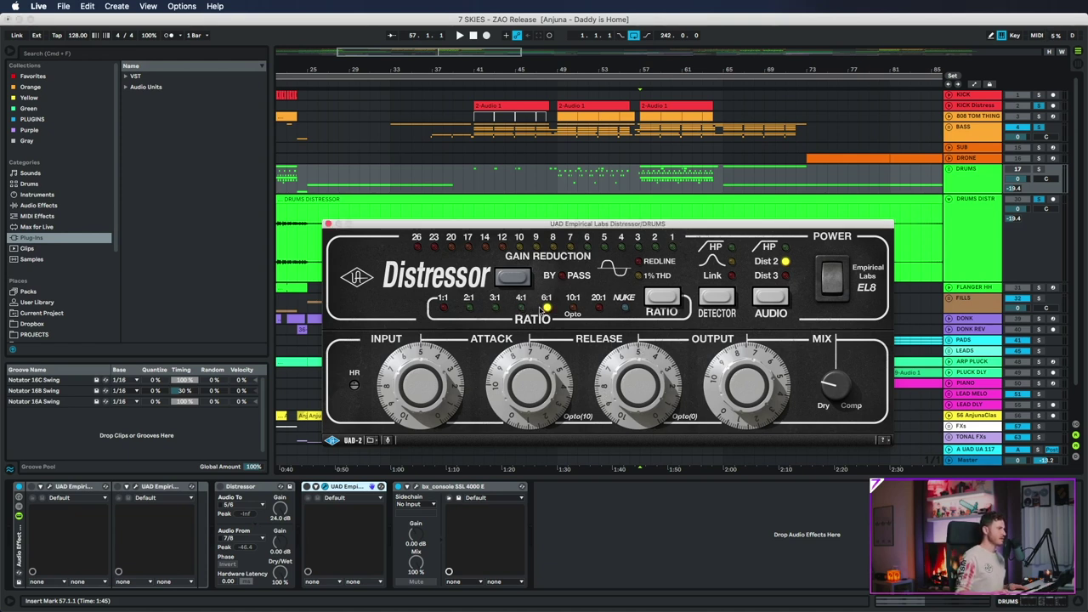
pyautogui.click(521, 308)
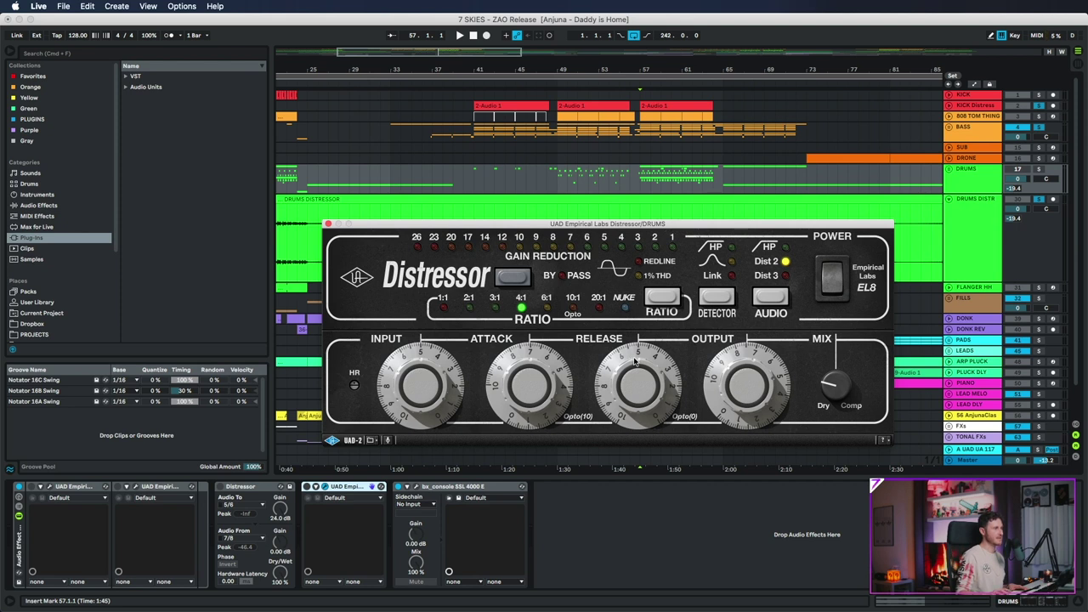
pyautogui.moveTo(419, 227); pyautogui.dragTo(510, 223)
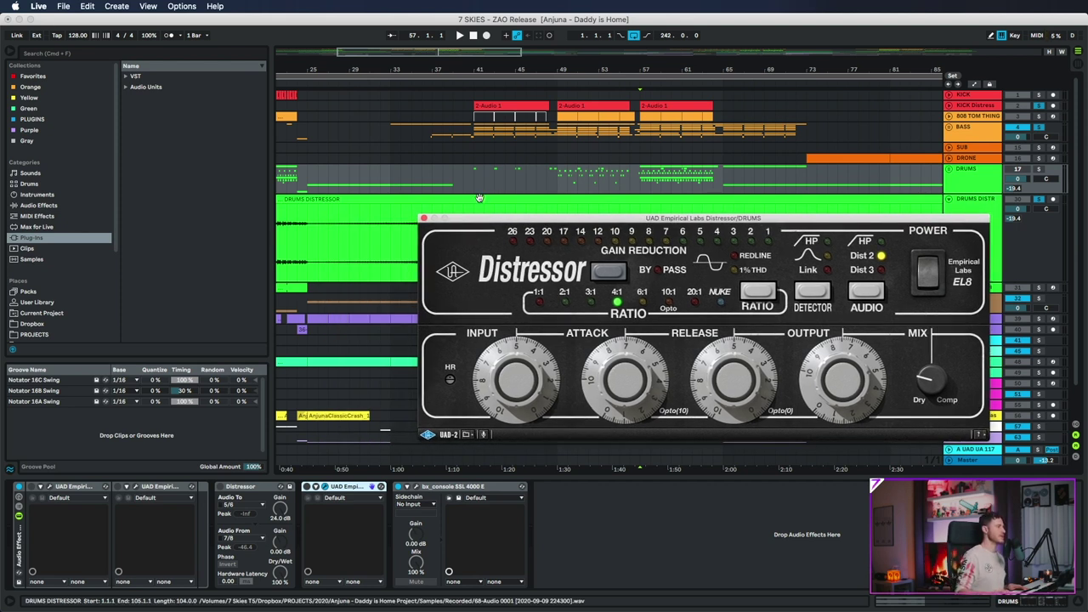
pyautogui.click(424, 218)
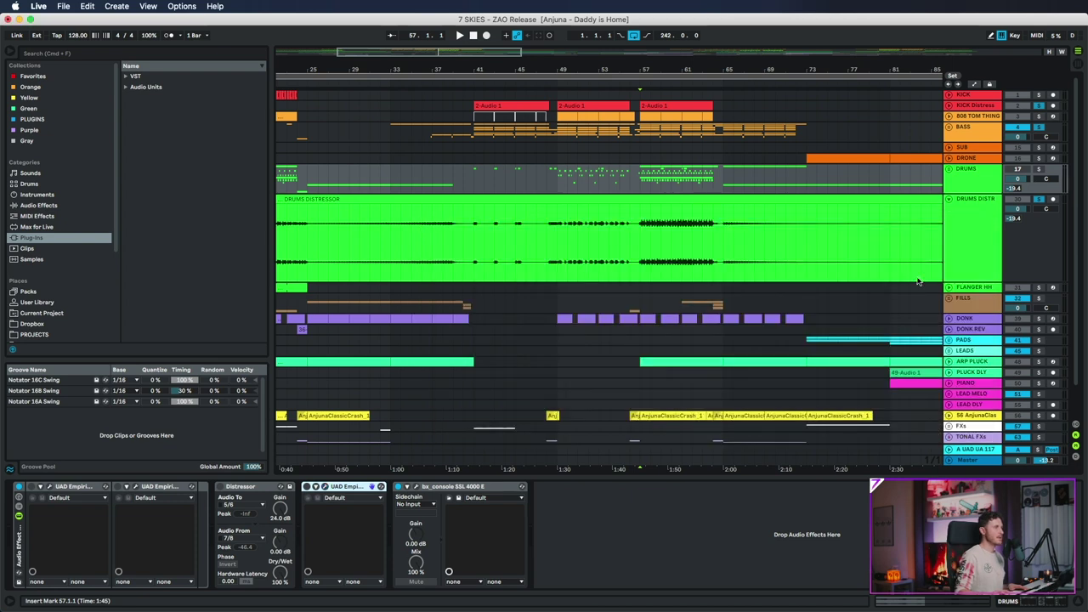
# Solo the DRUMS DISTRESSOR track on its own and play it from bar 57.
pyautogui.click(986, 217)
pyautogui.hscroll(5, 485, 244)
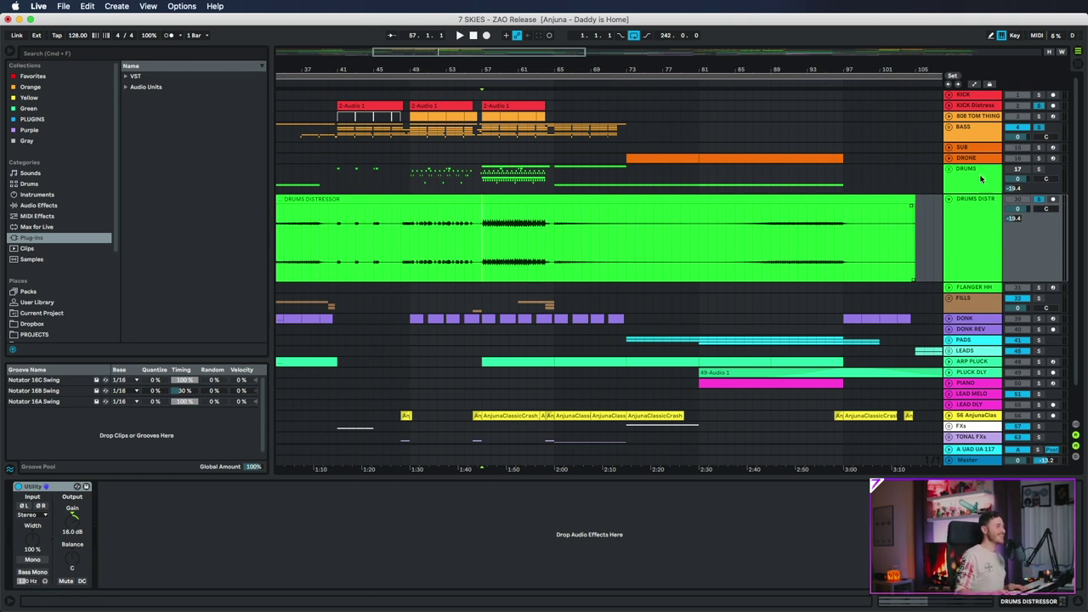
pyautogui.click(999, 202)
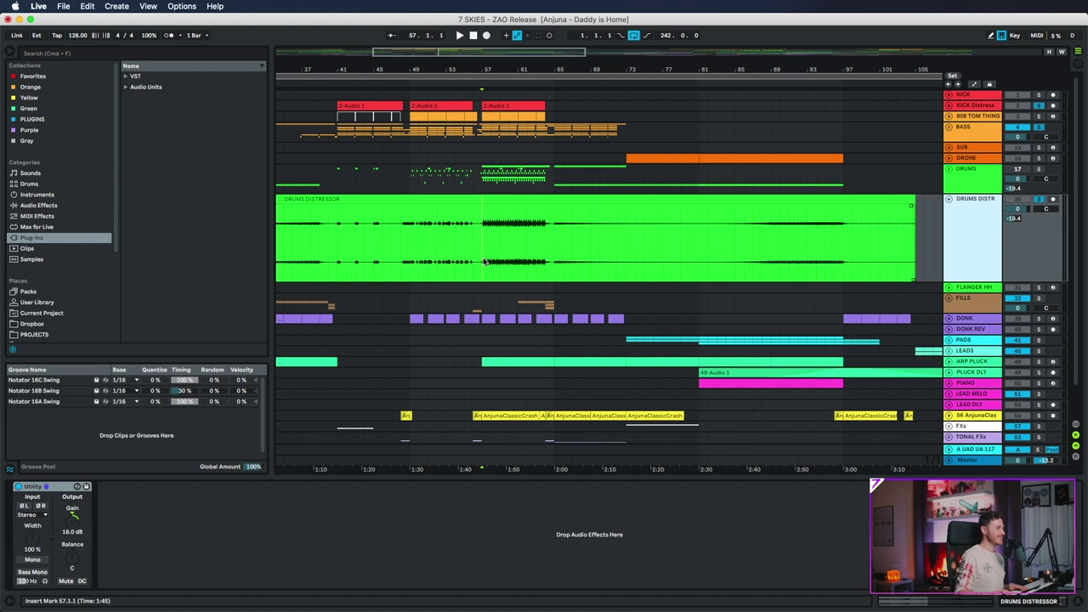
pyautogui.click(1037, 201)
pyautogui.press('space')
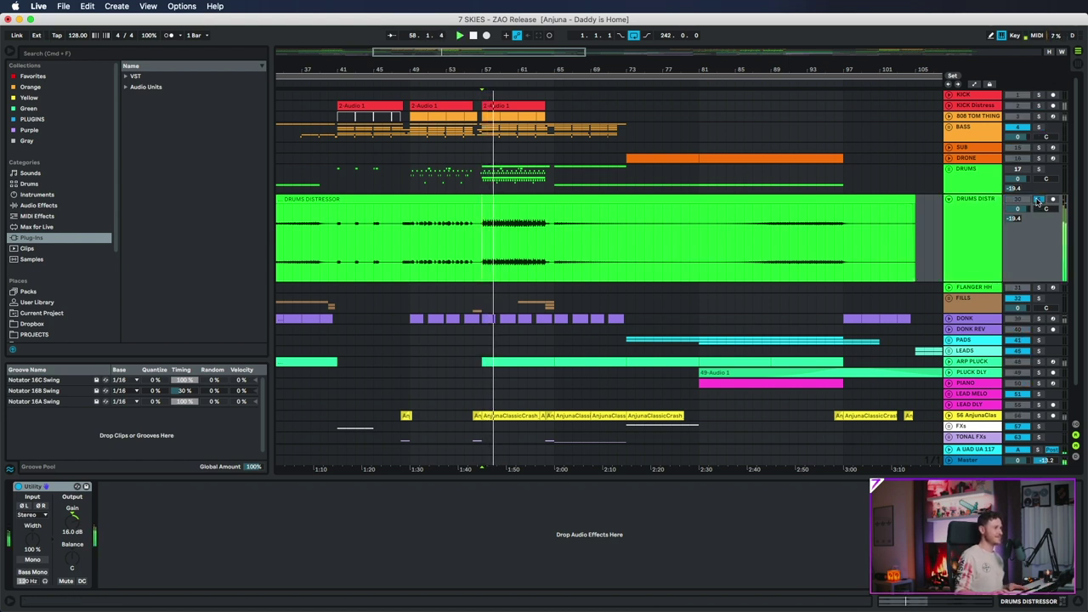
# Compare the unprocessed DRUMS group with the DRUMS DISTRESSOR track from bar 57 by soloing them alternately.
pyautogui.click(977, 175)
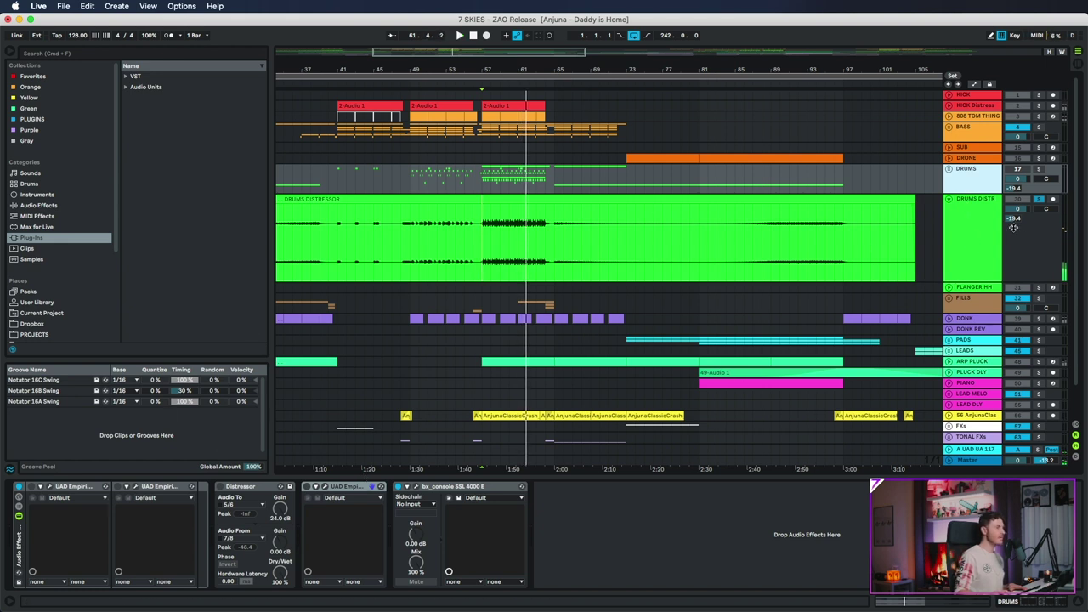
pyautogui.click(1039, 170)
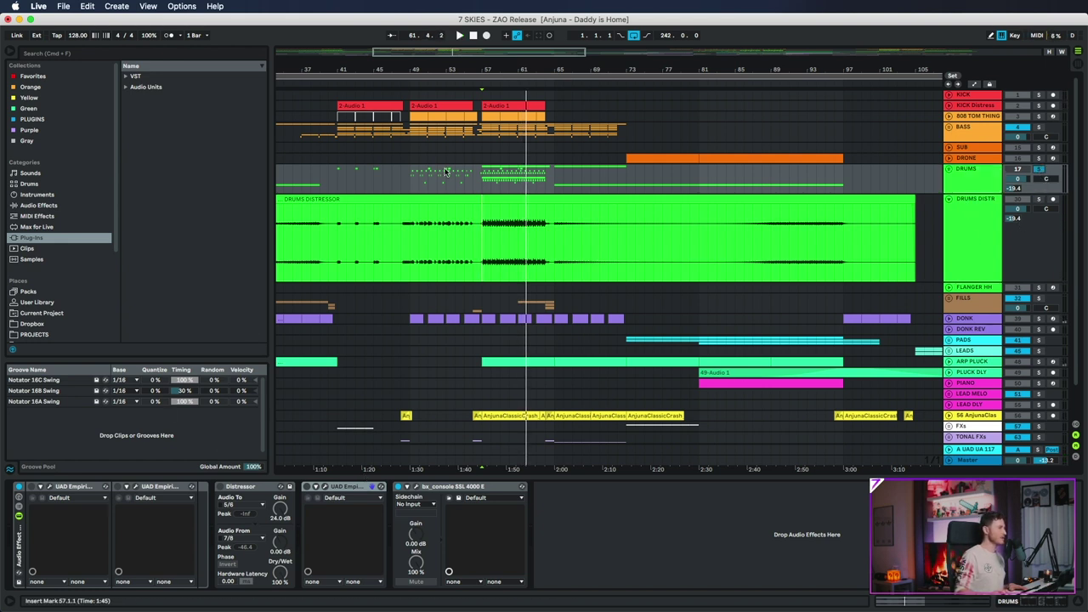
pyautogui.click(483, 195)
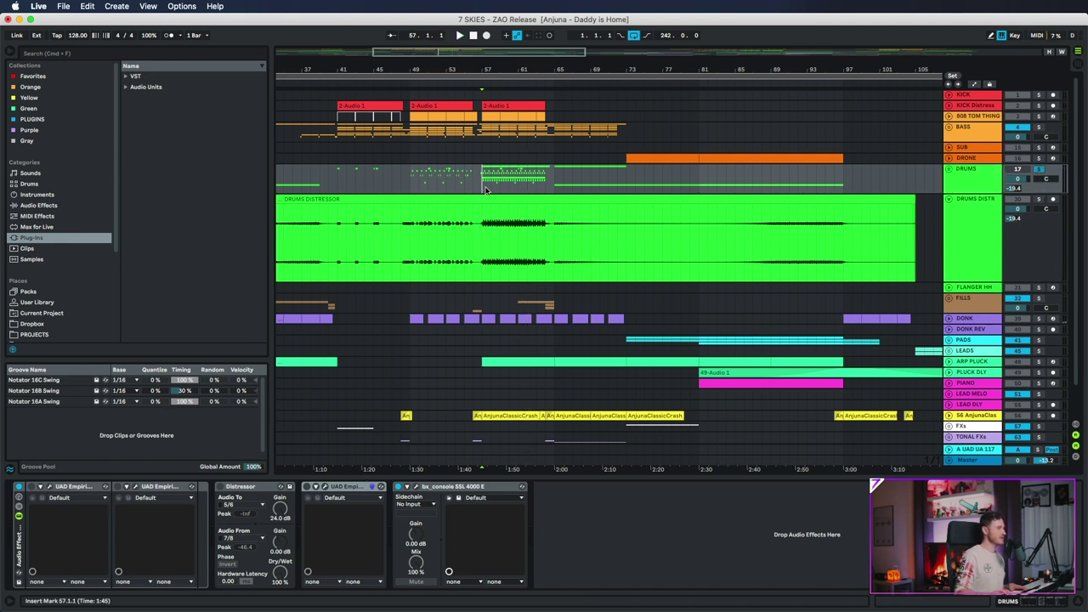
pyautogui.click(1039, 199)
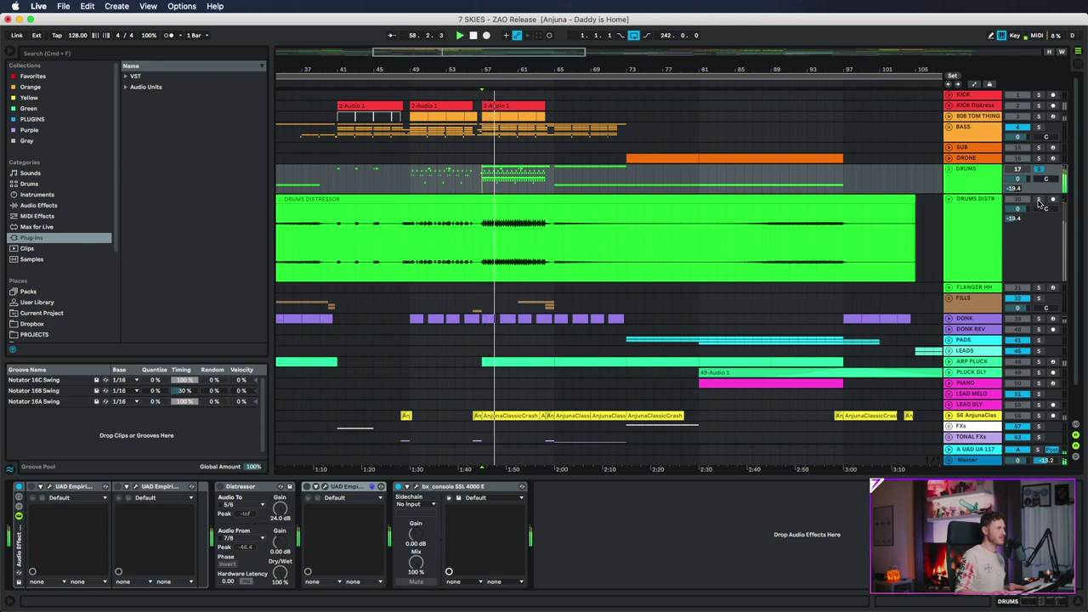
pyautogui.click(1038, 171)
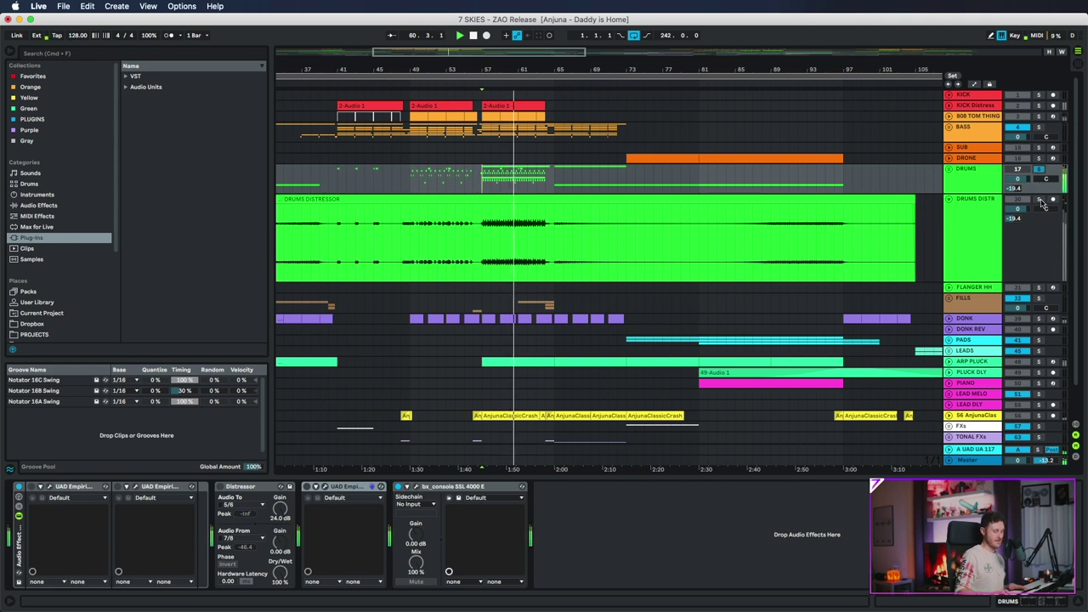
pyautogui.click(1039, 200)
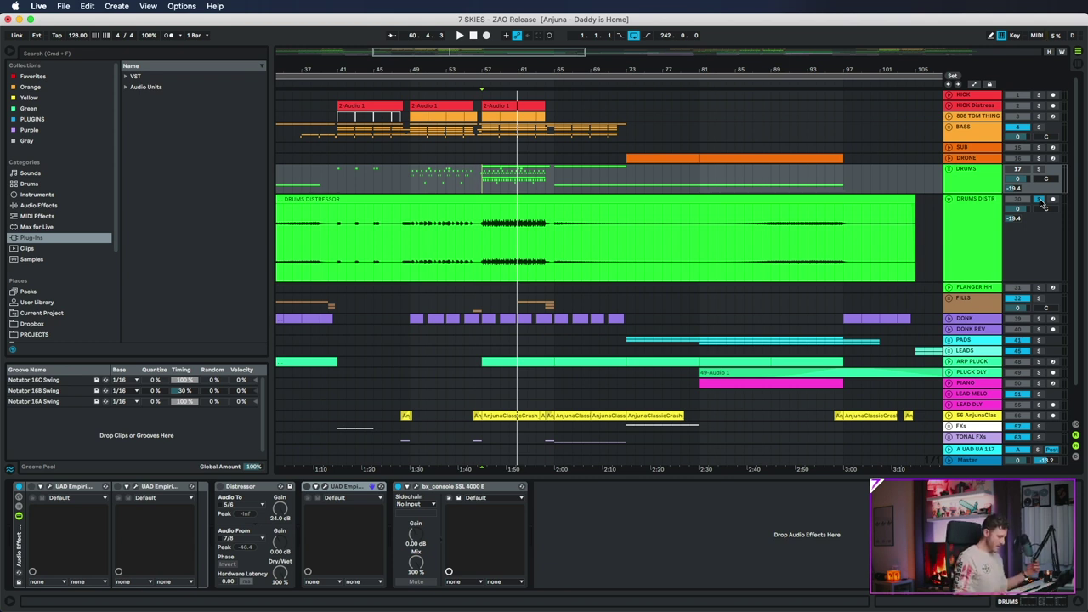
# Expand the DRUMS group and examine its tracks from STADIUM CLAP up to the NOIZU ride loop, zooming in around bar 57.
pyautogui.click(949, 169)
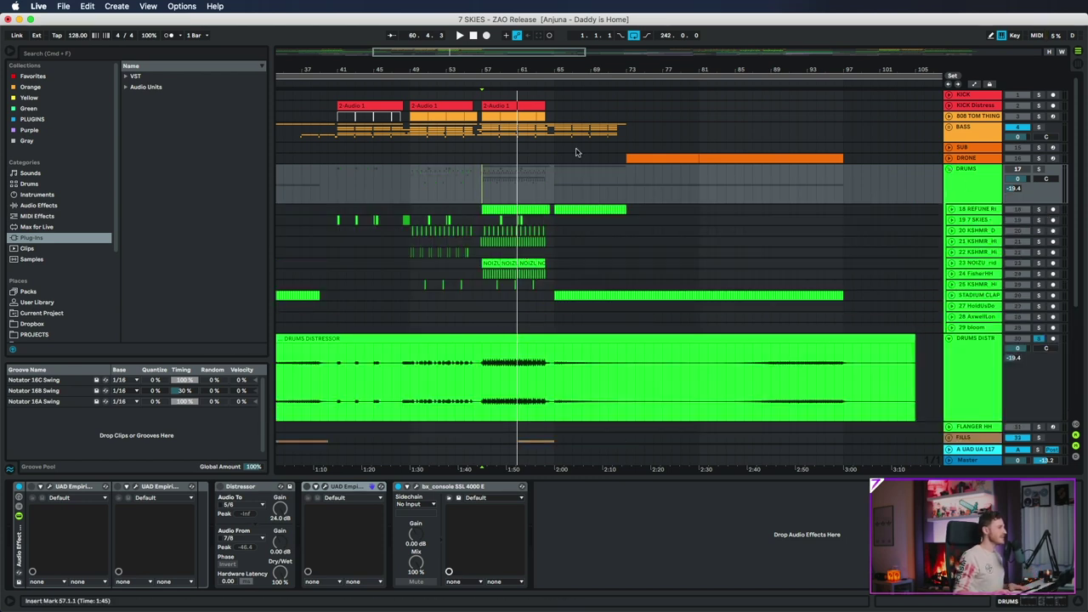
pyautogui.scroll(3, 505, 72)
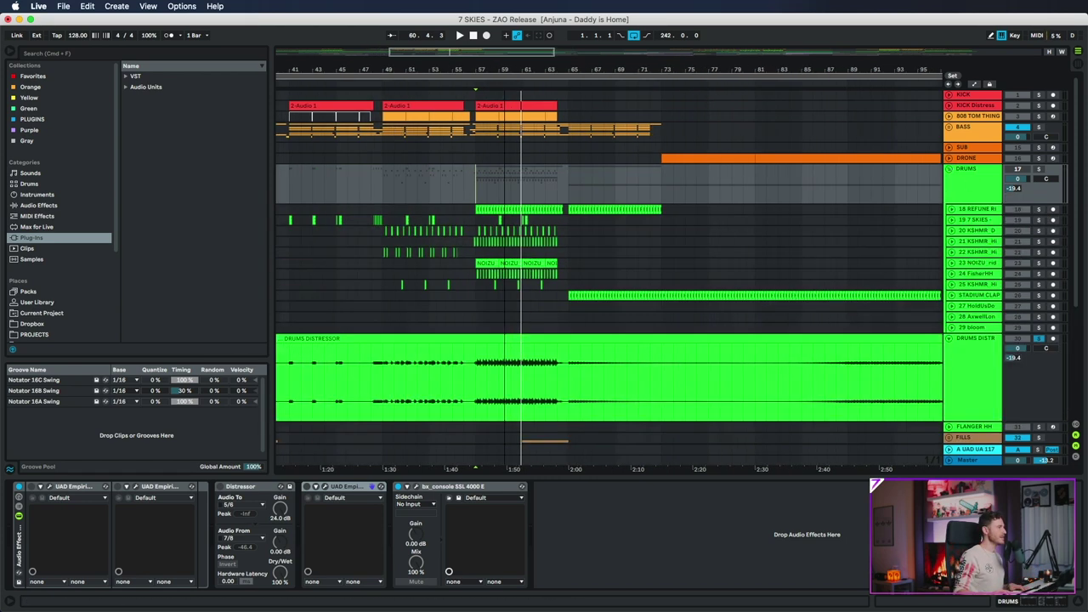
pyautogui.click(984, 294)
pyautogui.click(986, 284)
pyautogui.click(986, 273)
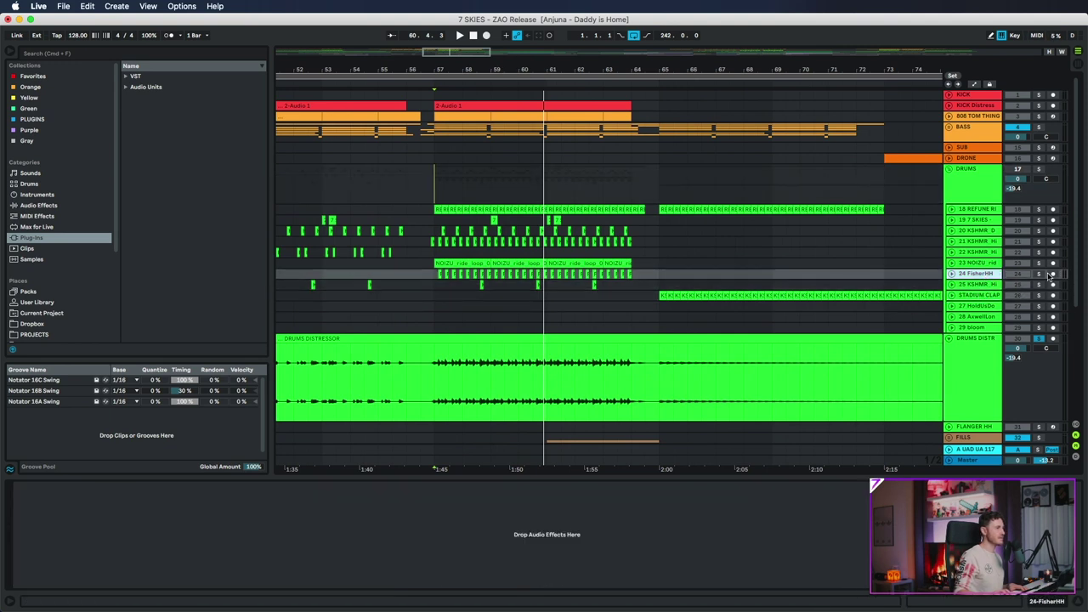
pyautogui.click(986, 264)
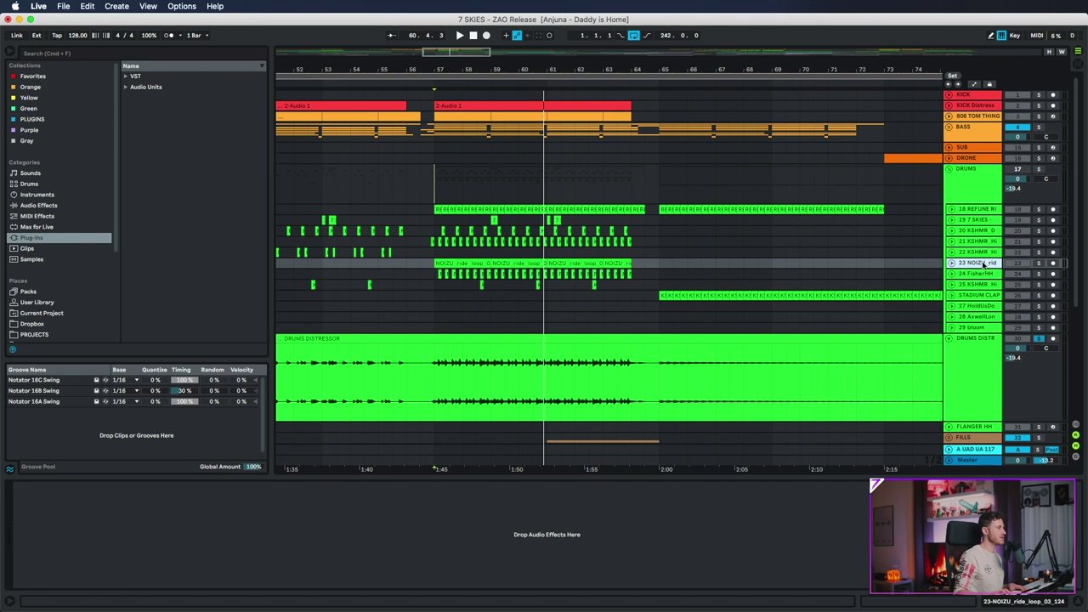
# Play from bar 57 and audition individual DRUMS tracks in solo, including 21 KSHMR hi-hats and FisherHH.
pyautogui.click(434, 207)
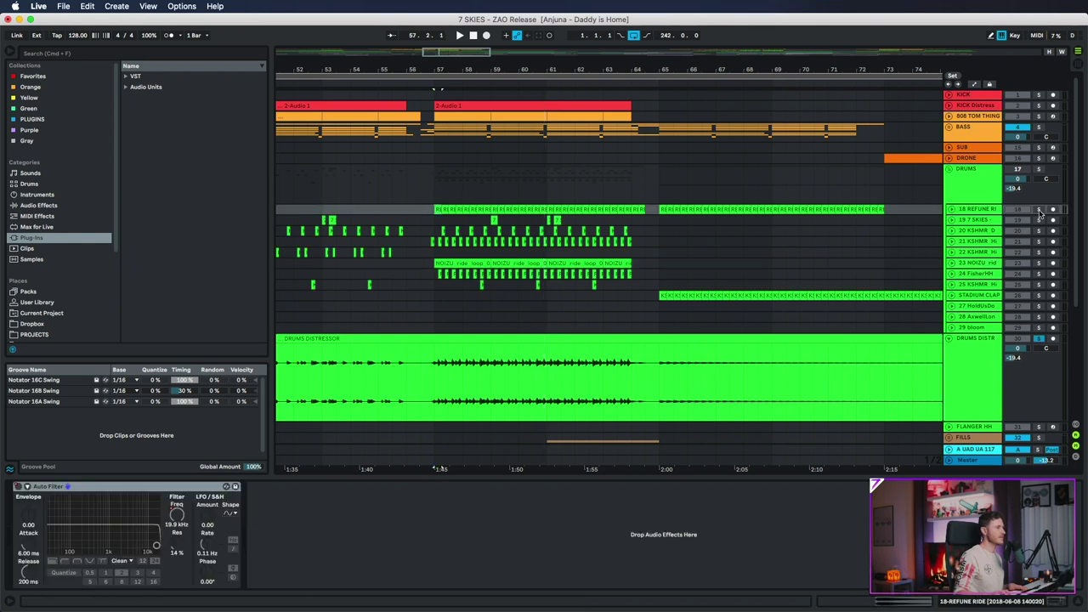
pyautogui.press('space')
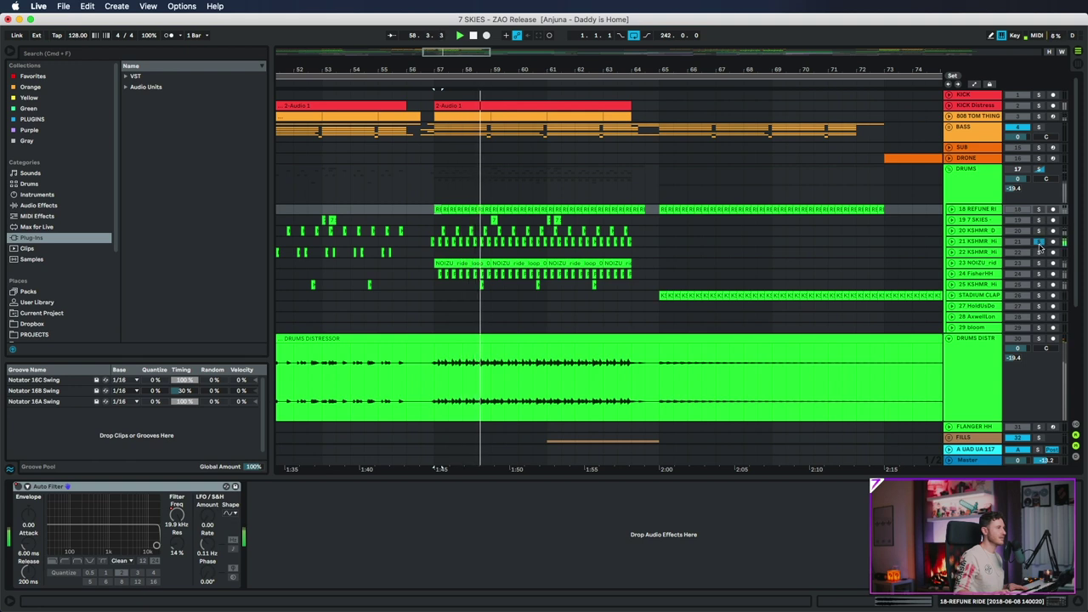
pyautogui.click(1036, 171)
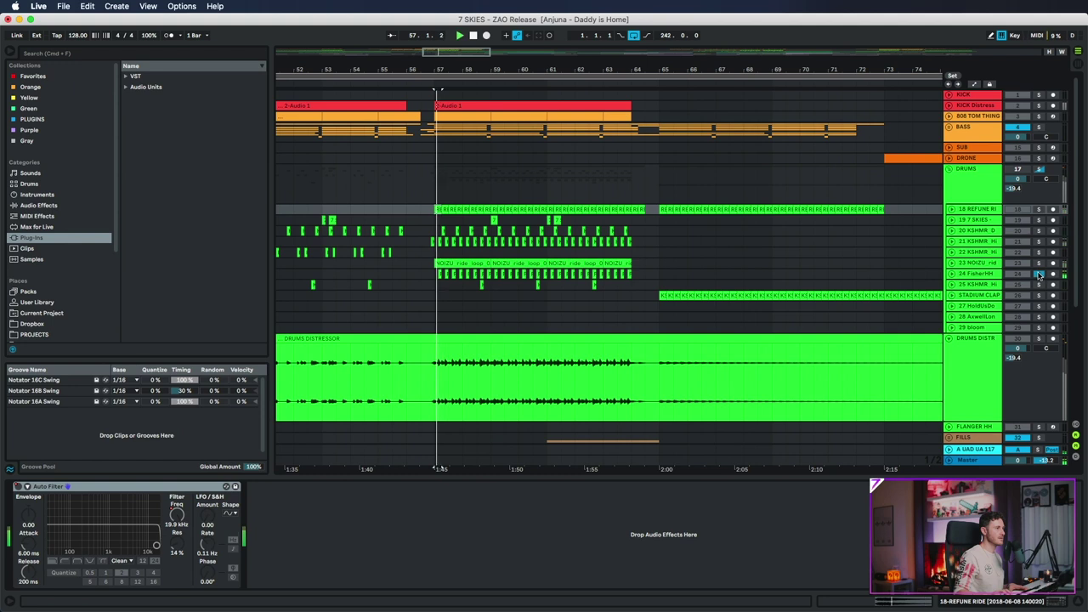
pyautogui.click(1037, 170)
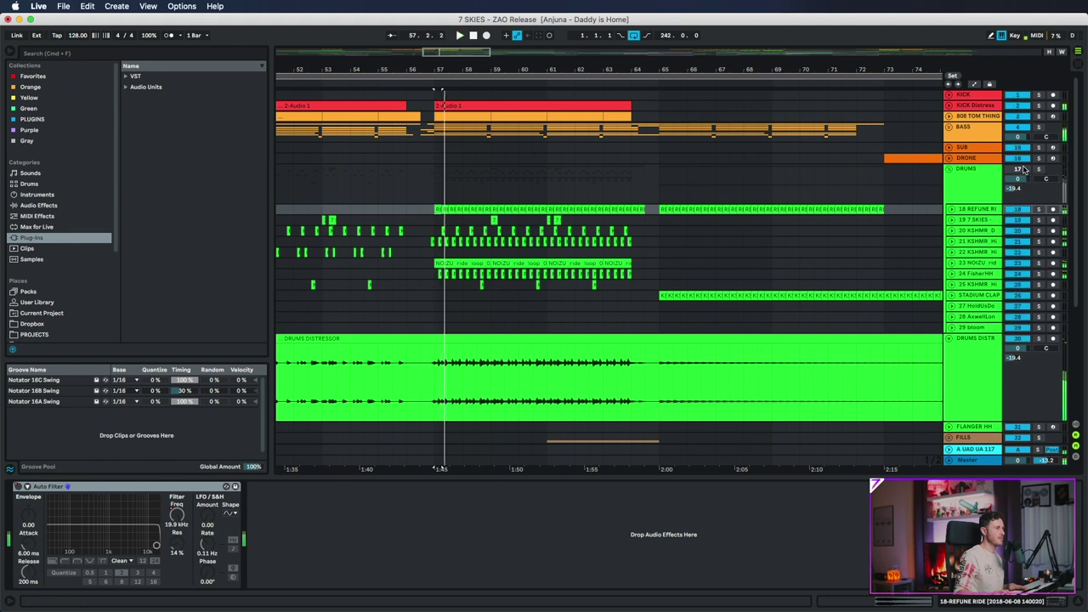
# Solo the hi-hat and clap tracks in turn, examine the KSHMR_Drop_Claps_01 devices and clear the solo.
pyautogui.click(1037, 273)
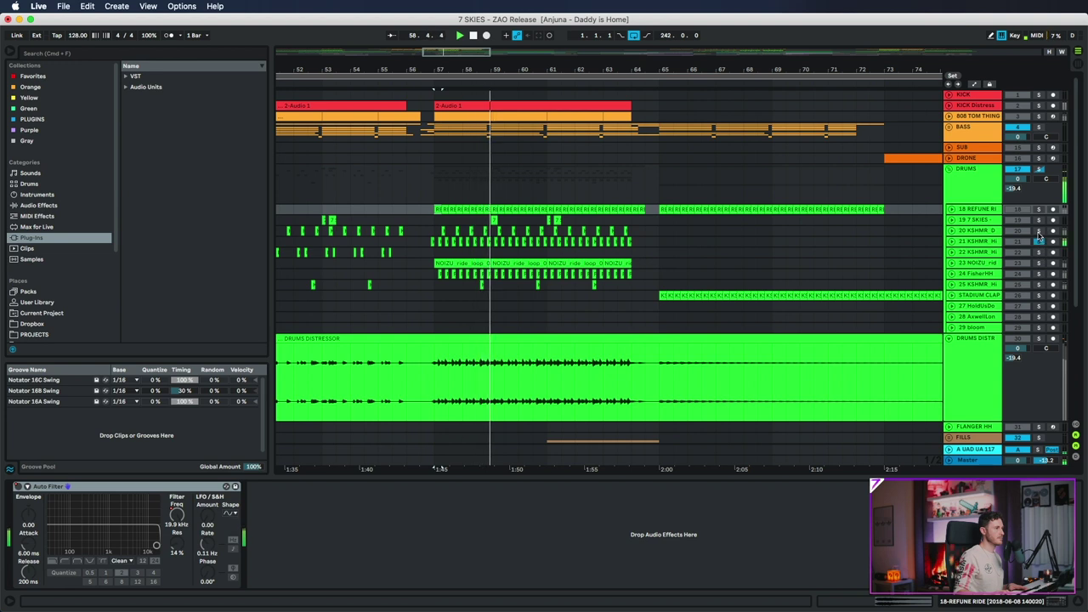
pyautogui.click(984, 231)
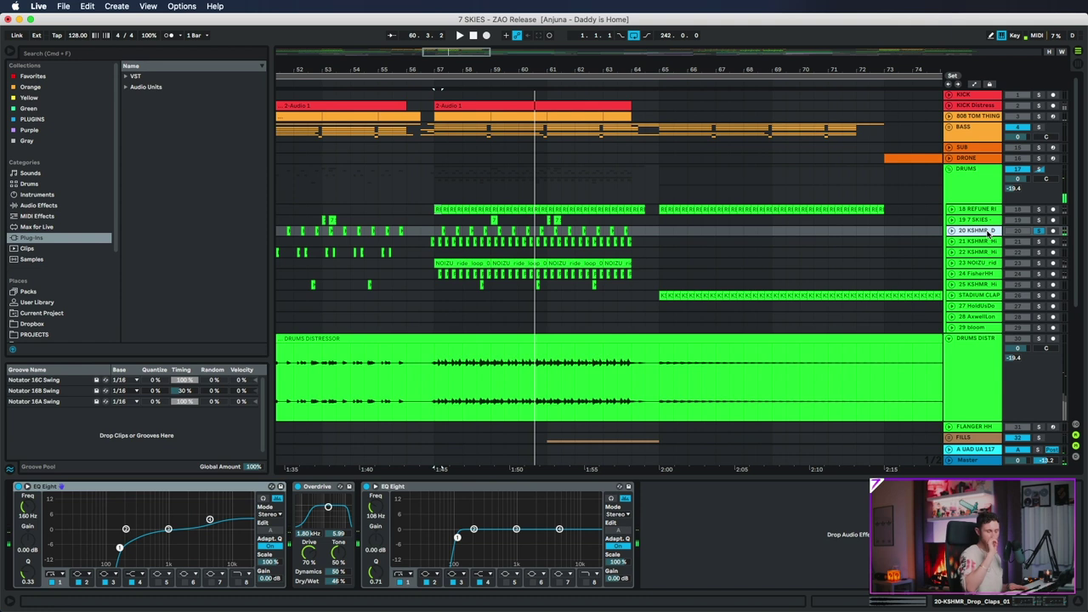
pyautogui.click(1040, 231)
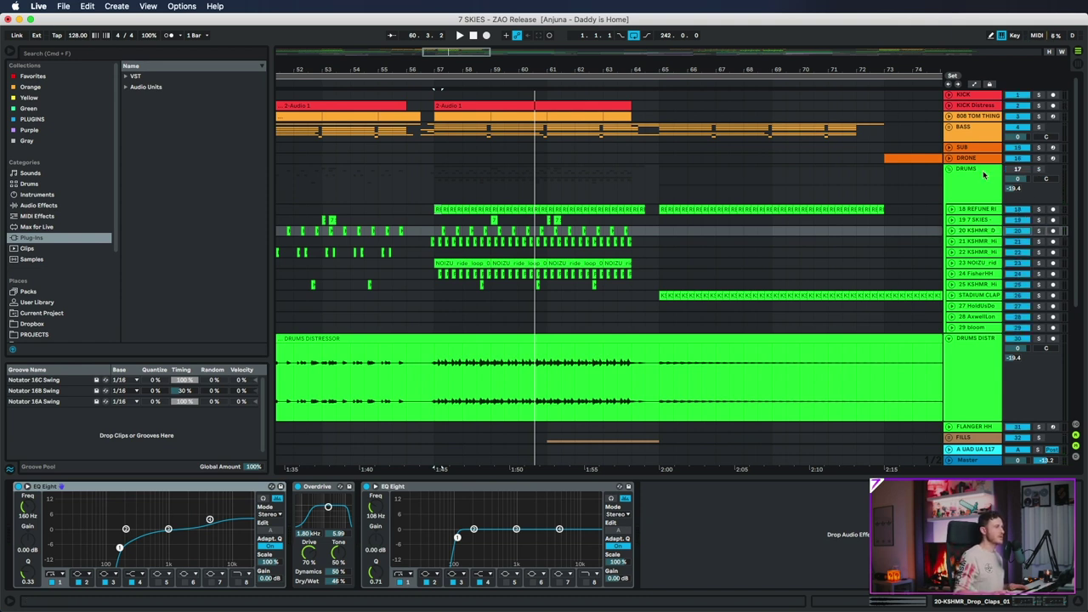
# Collapse the DRUMS group and play the DRUMS DISTRESSOR track in solo from bar 145.
pyautogui.click(949, 168)
pyautogui.moveTo(587, 67); pyautogui.dragTo(432, 69)
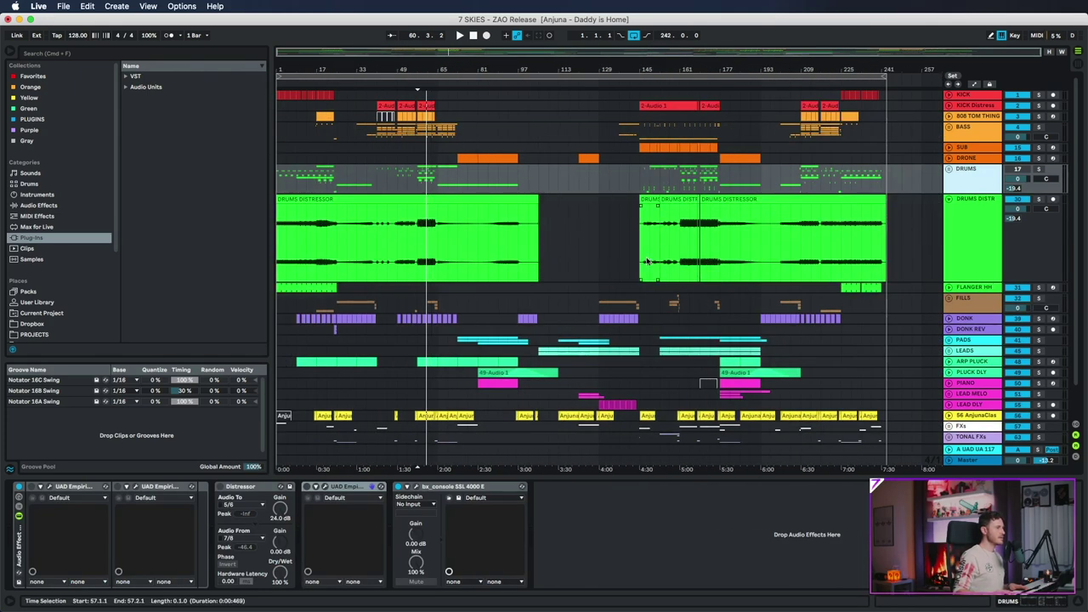
pyautogui.moveTo(646, 65); pyautogui.dragTo(475, 277)
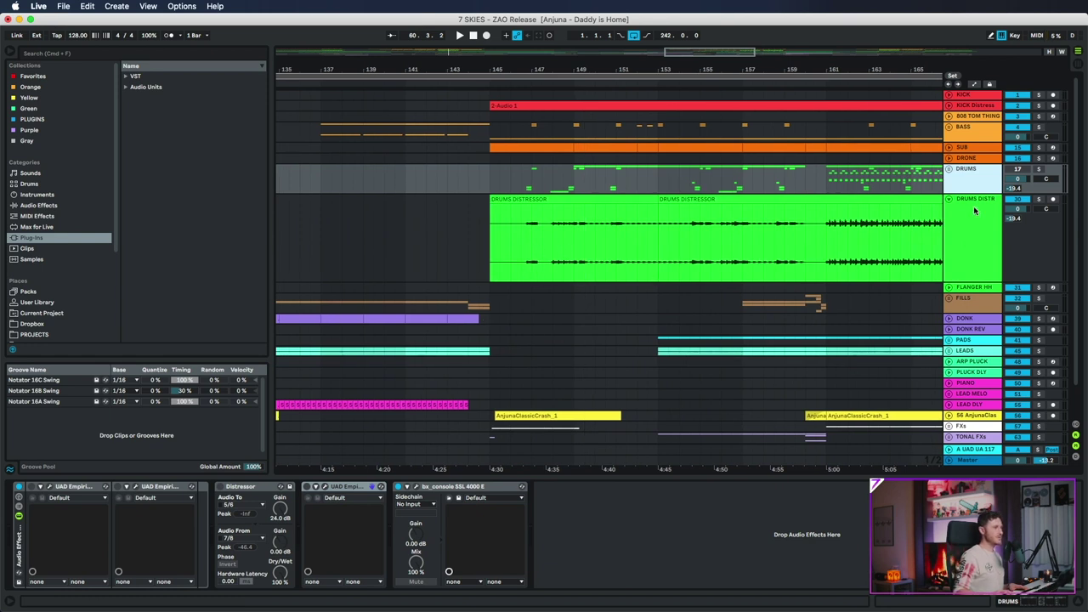
pyautogui.click(1050, 202)
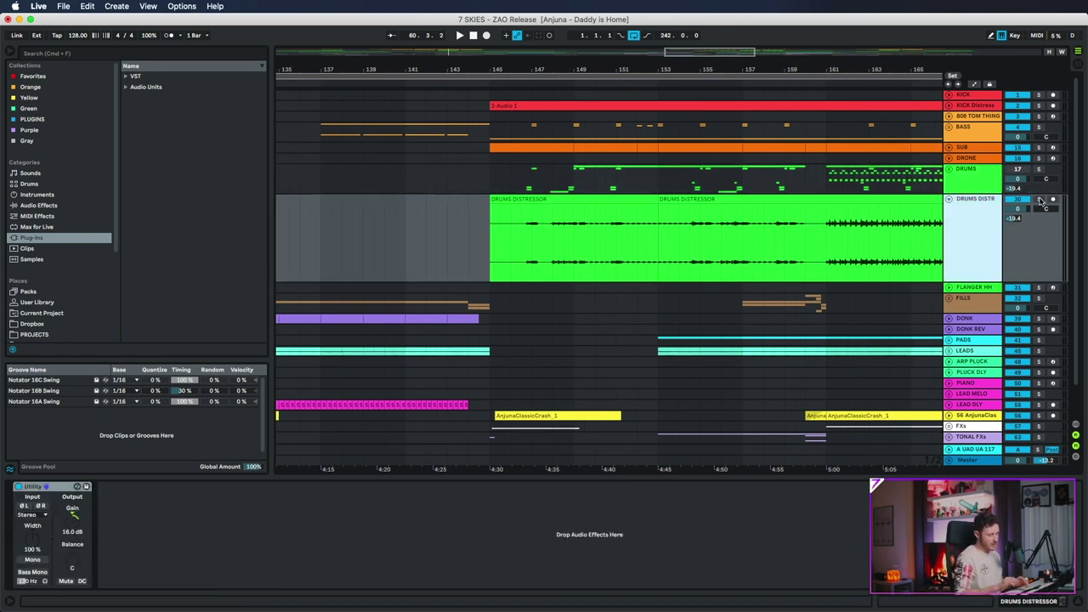
pyautogui.click(520, 255)
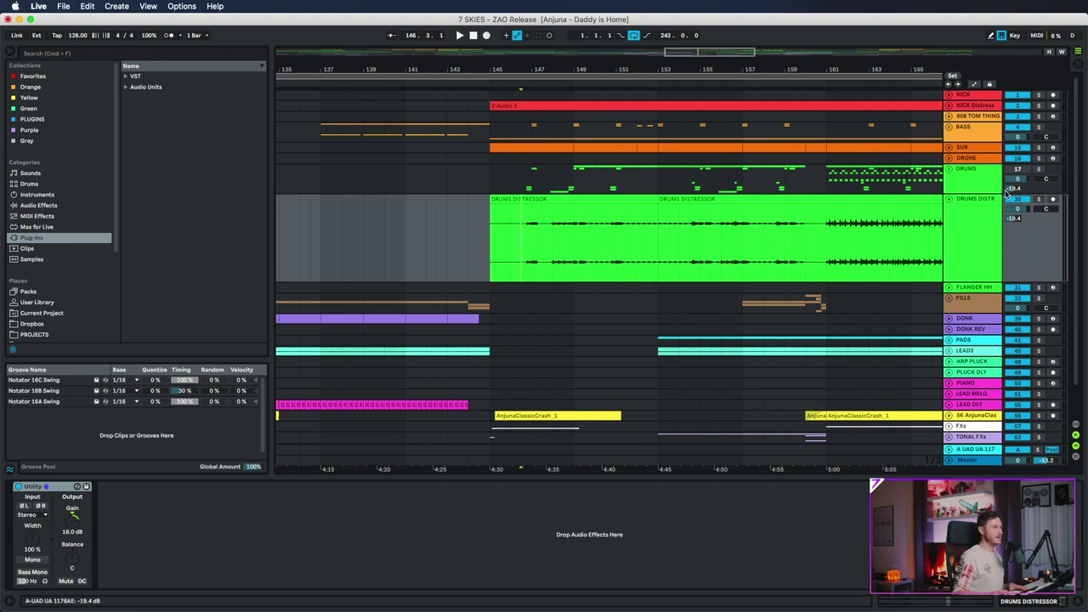
pyautogui.click(481, 253)
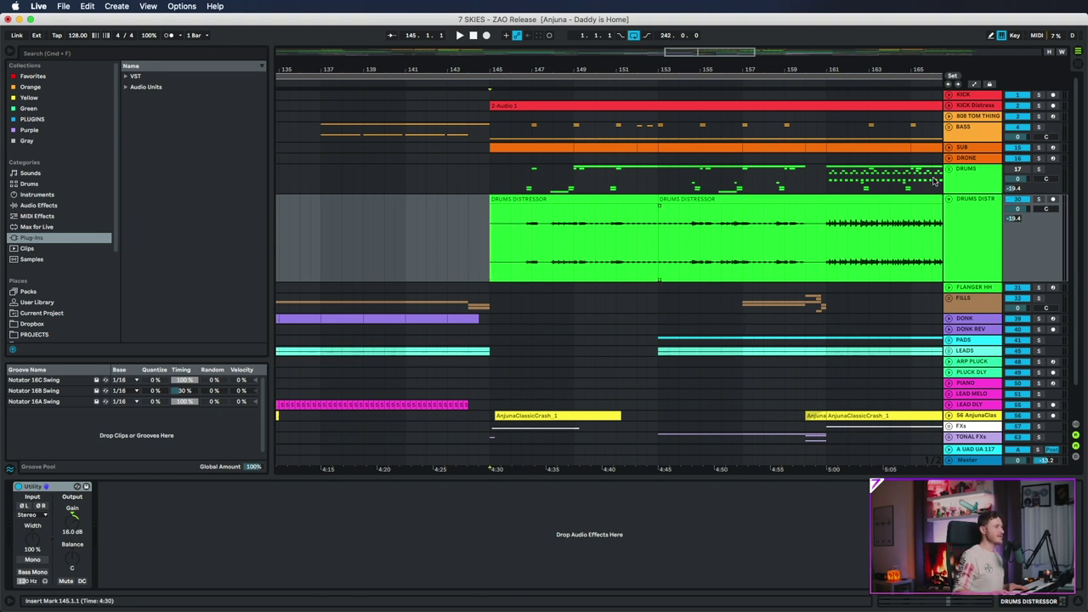
pyautogui.click(1038, 199)
pyautogui.press('space')
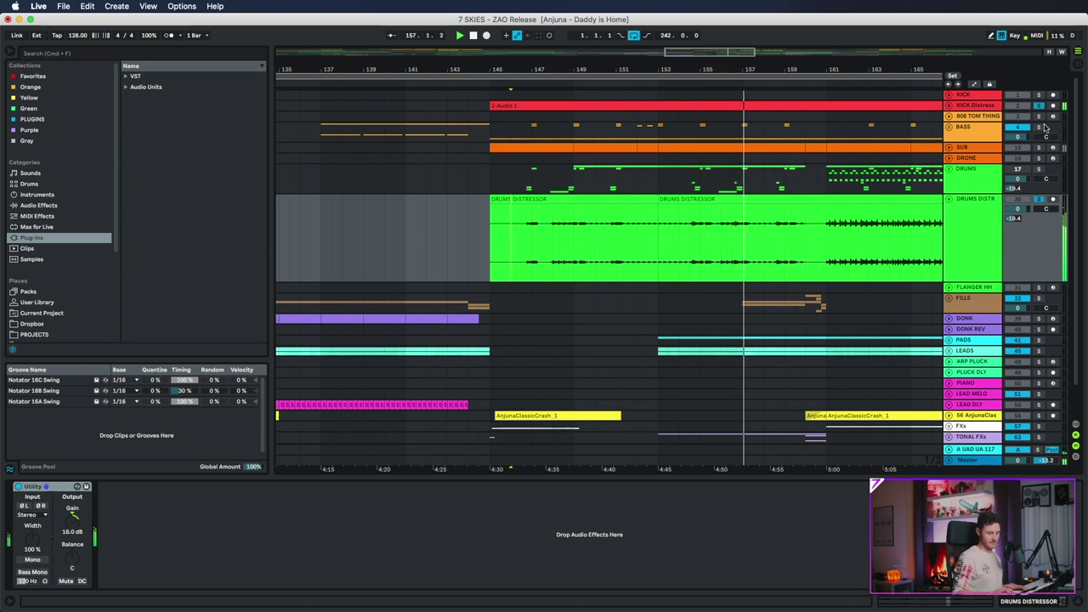
# Check the 808 TOM THING devices and audition DRUMS DISTRESSOR, KICK Distressor and the BASS group in solo from bars 148 and 145.
pyautogui.rightClick(971, 116)
pyautogui.press('Escape')
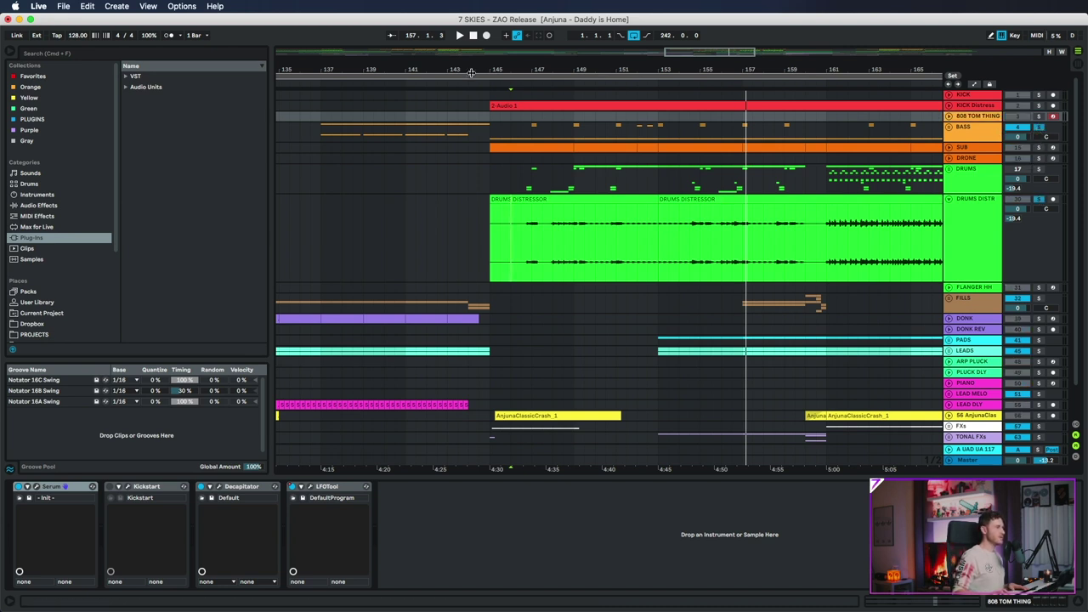
pyautogui.click(559, 247)
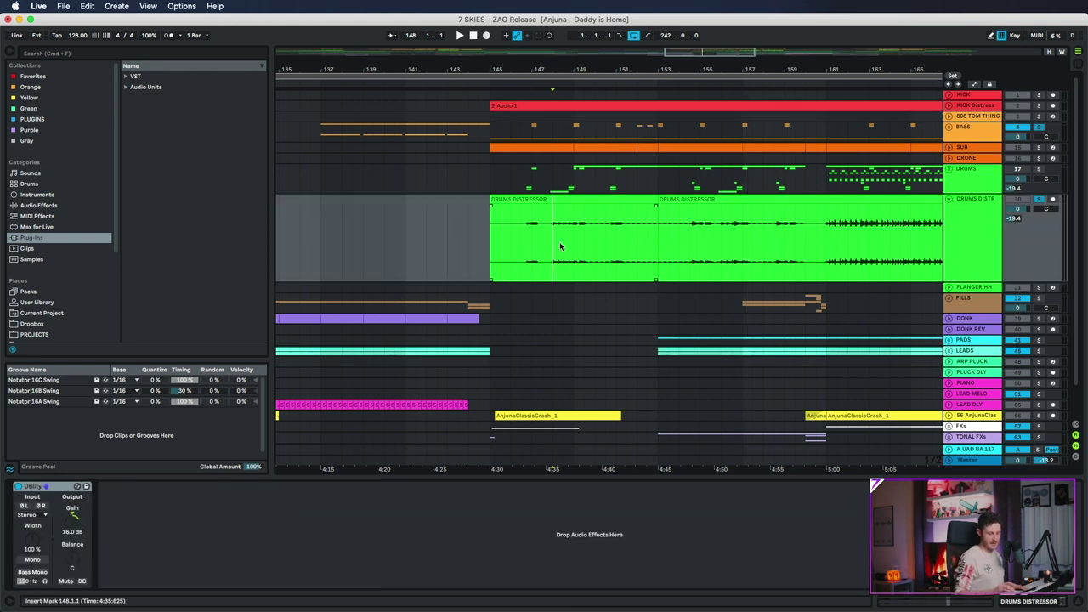
pyautogui.press('space')
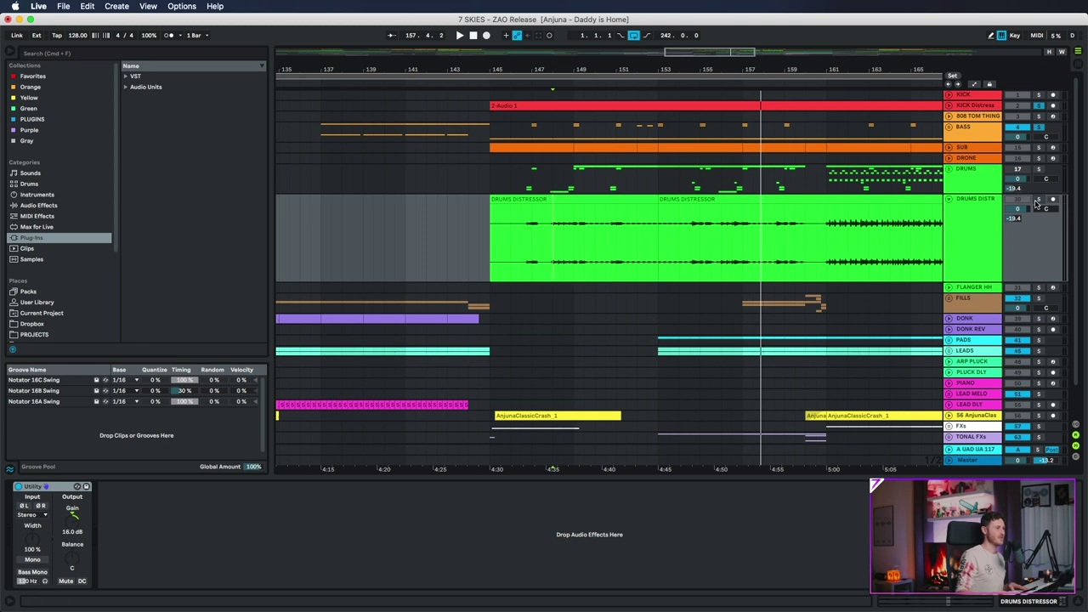
pyautogui.click(490, 254)
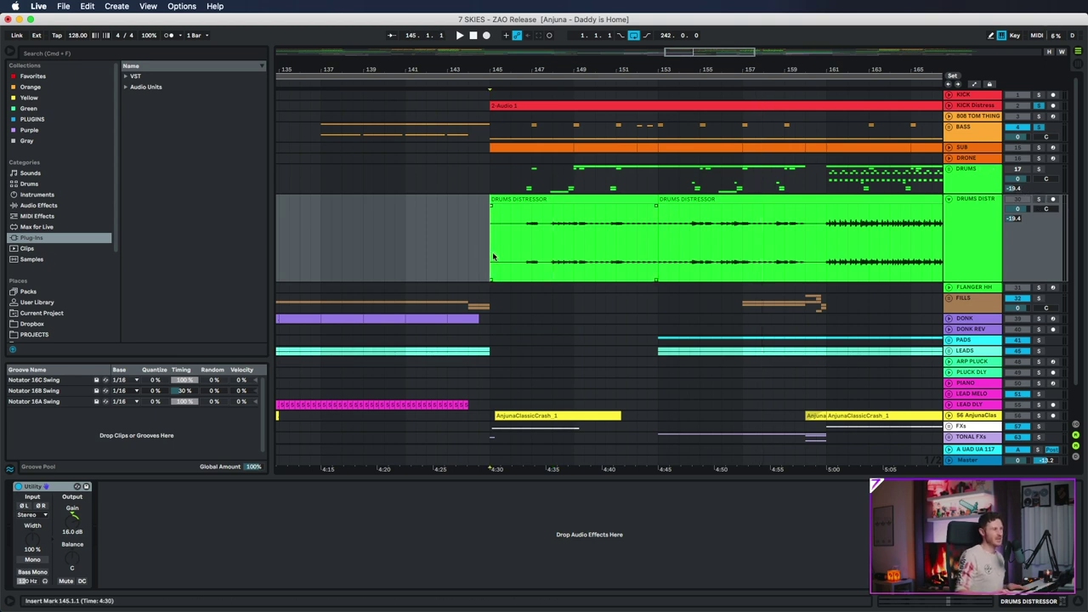
pyautogui.press('space')
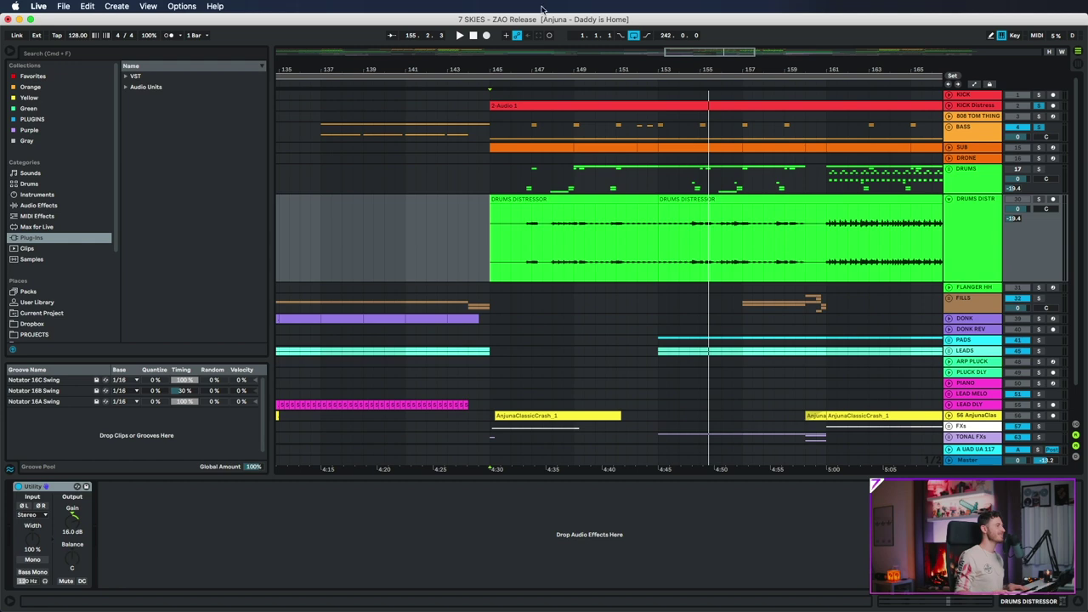
# Expand the BASS group and widen the track headers until the full track names are readable.
pyautogui.moveTo(540, 75); pyautogui.dragTo(577, 111)
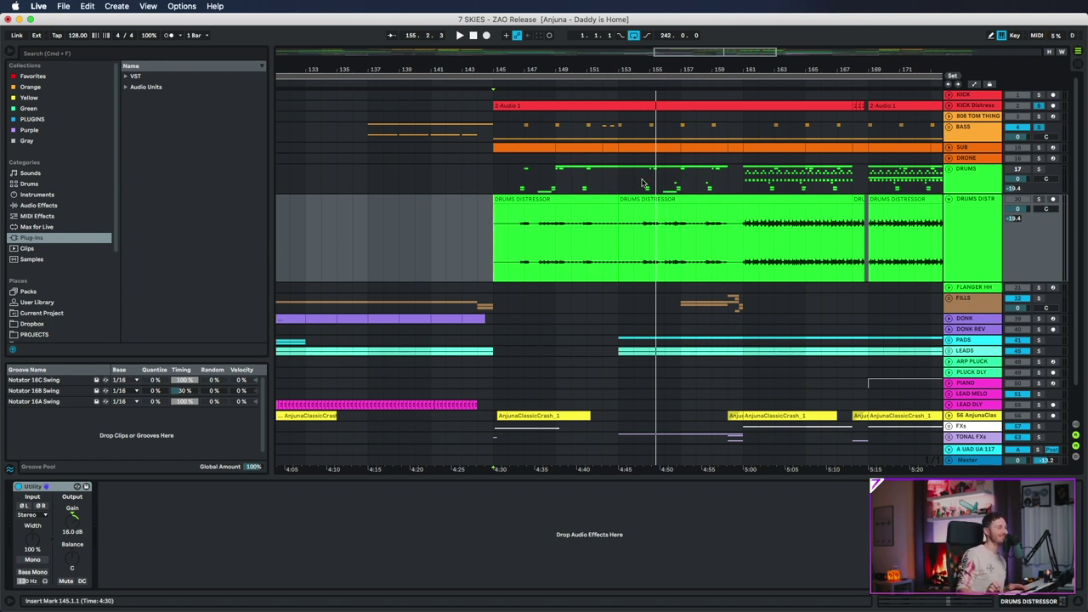
pyautogui.click(949, 126)
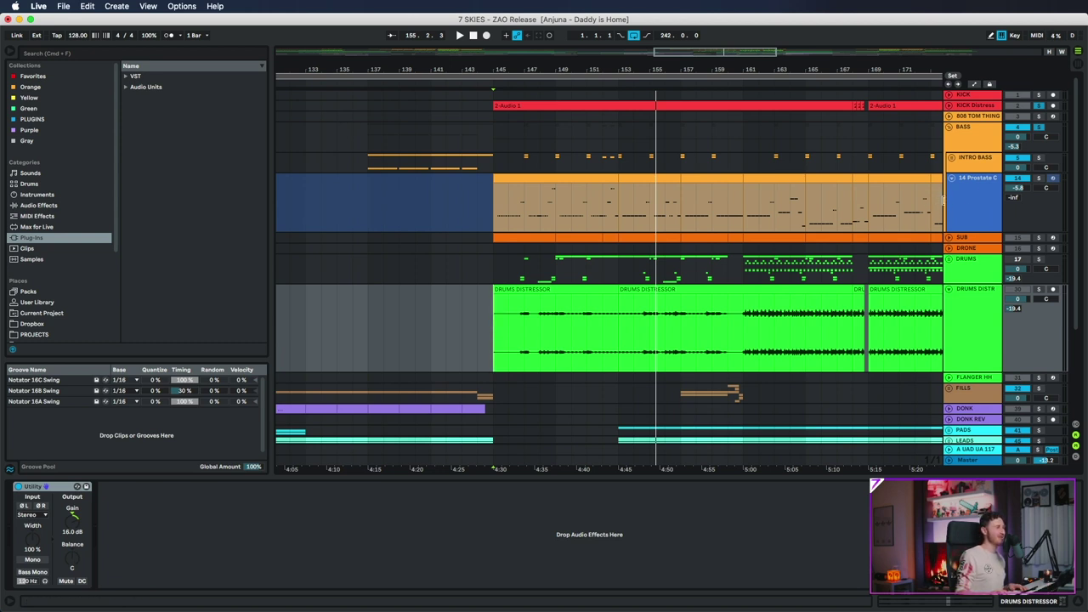
pyautogui.moveTo(941, 203); pyautogui.dragTo(876, 204)
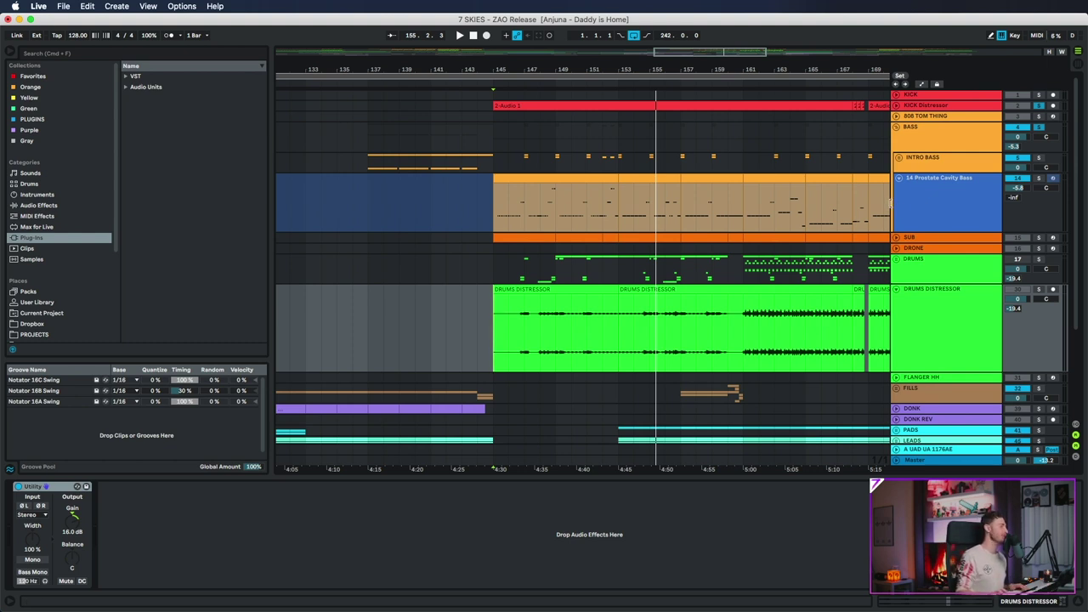
pyautogui.moveTo(890, 204); pyautogui.dragTo(913, 204)
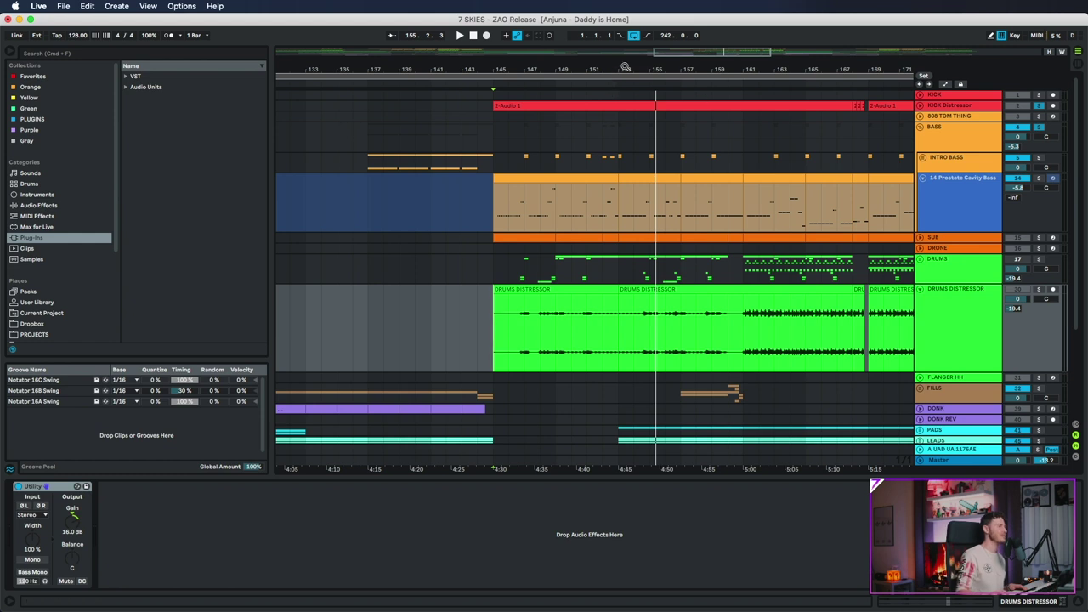
pyautogui.scroll(-3, 627, 68)
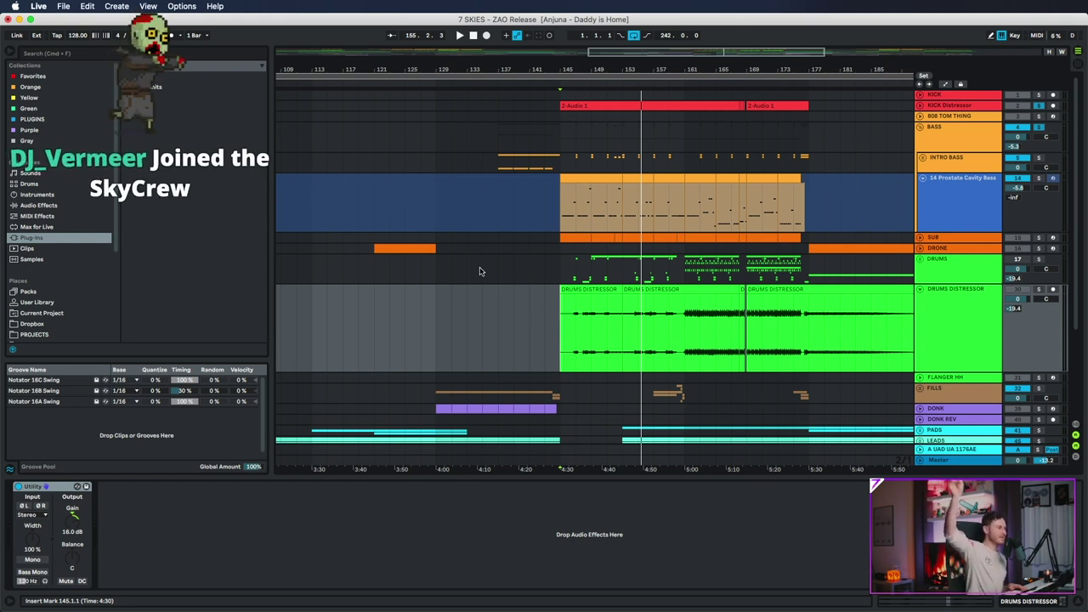
# Examine the device chains of 14 Prostate Cavity Bass and INTRO BASS, and fold the Prostate Cavity Bass track.
pyautogui.click(938, 211)
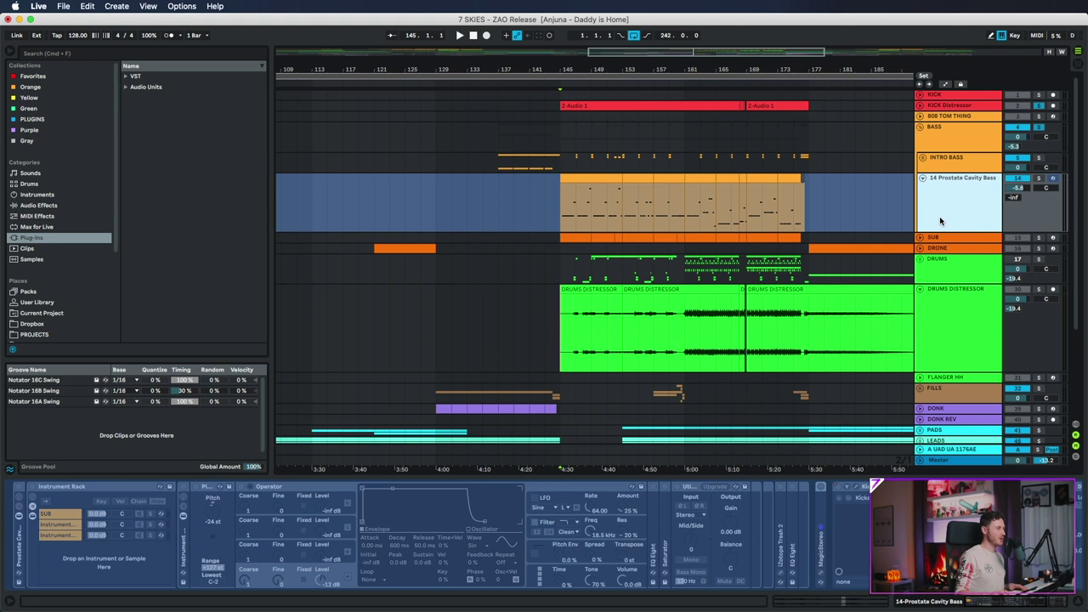
pyautogui.click(953, 164)
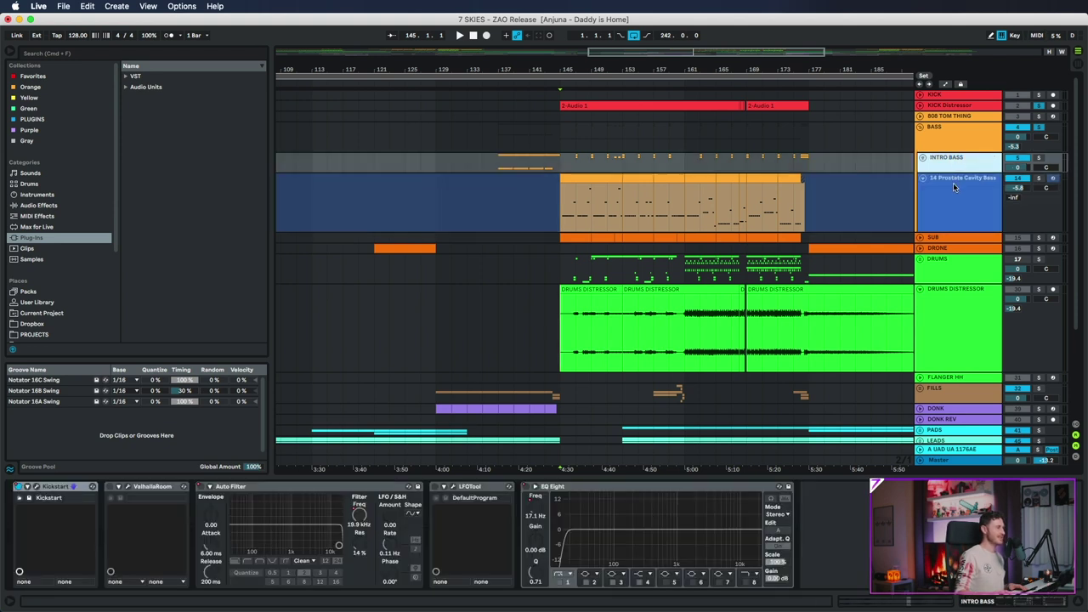
pyautogui.click(953, 184)
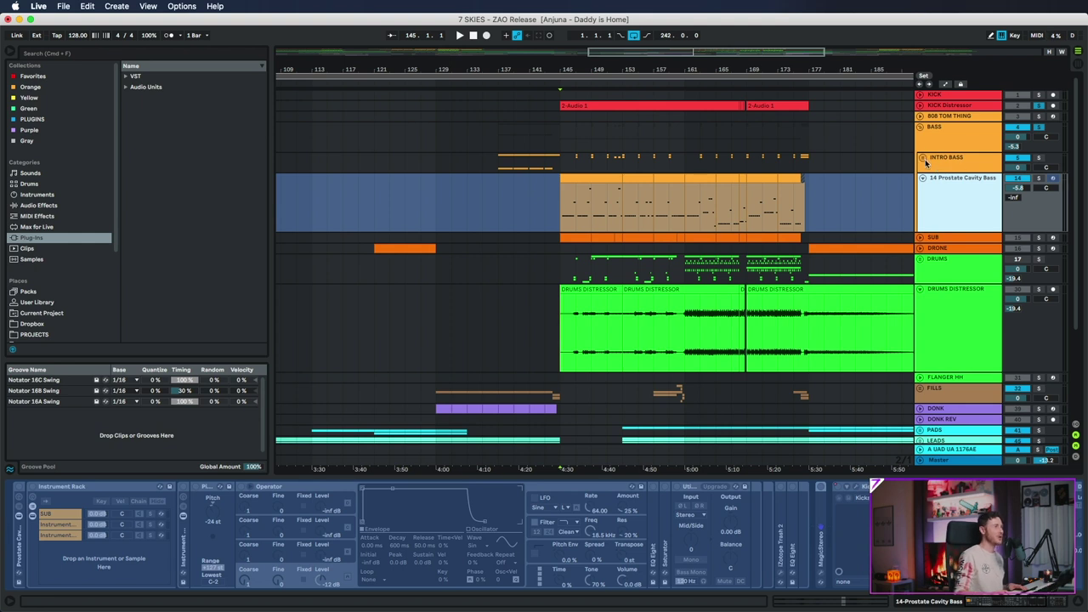
pyautogui.click(924, 160)
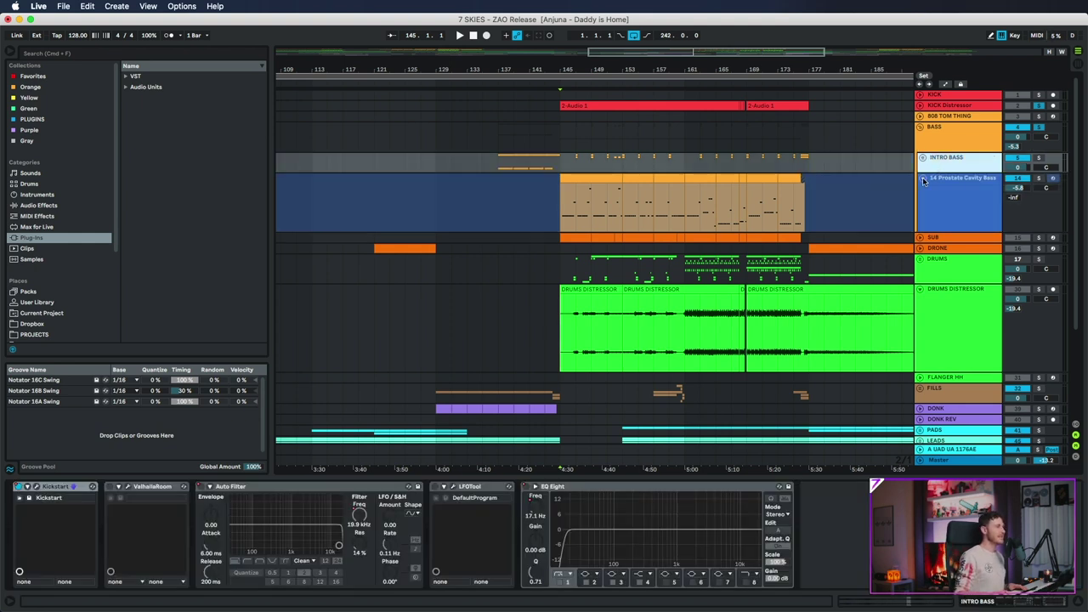
pyautogui.click(923, 179)
# Select the FLANGER HH clip spanning bars 1 to 25 and unfold its track.
pyautogui.moveTo(625, 67); pyautogui.dragTo(625, 47)
pyautogui.click(288, 329)
pyautogui.press('z')
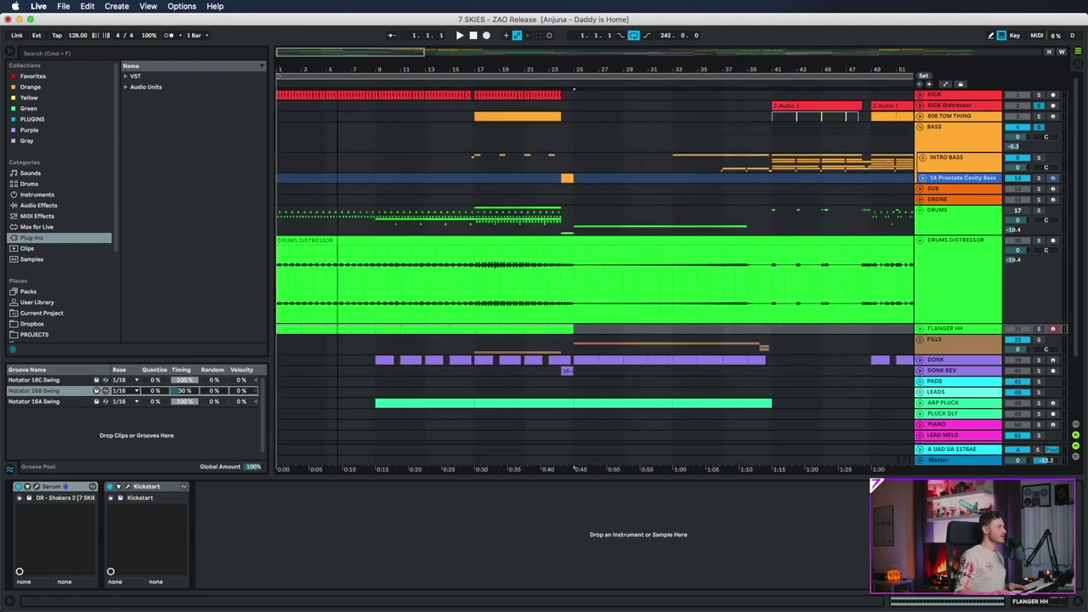
pyautogui.click(922, 328)
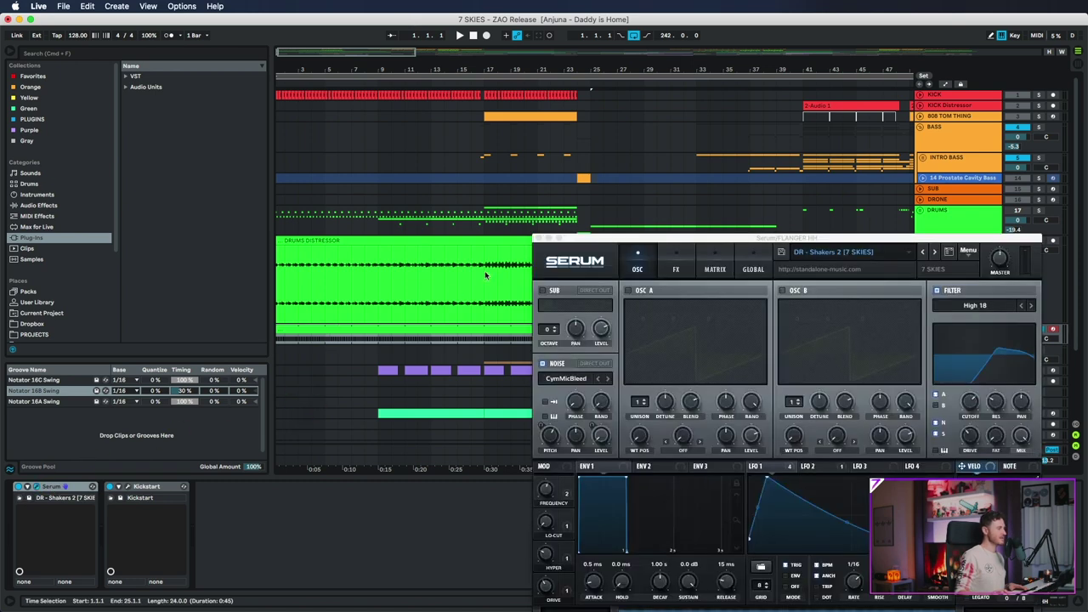
# Examine the DR - Shakers 2 preset in FLANGER HH's Serum, keeping the plug-in window clear of the arrangement, and close it.
pyautogui.moveTo(641, 241); pyautogui.dragTo(566, 114)
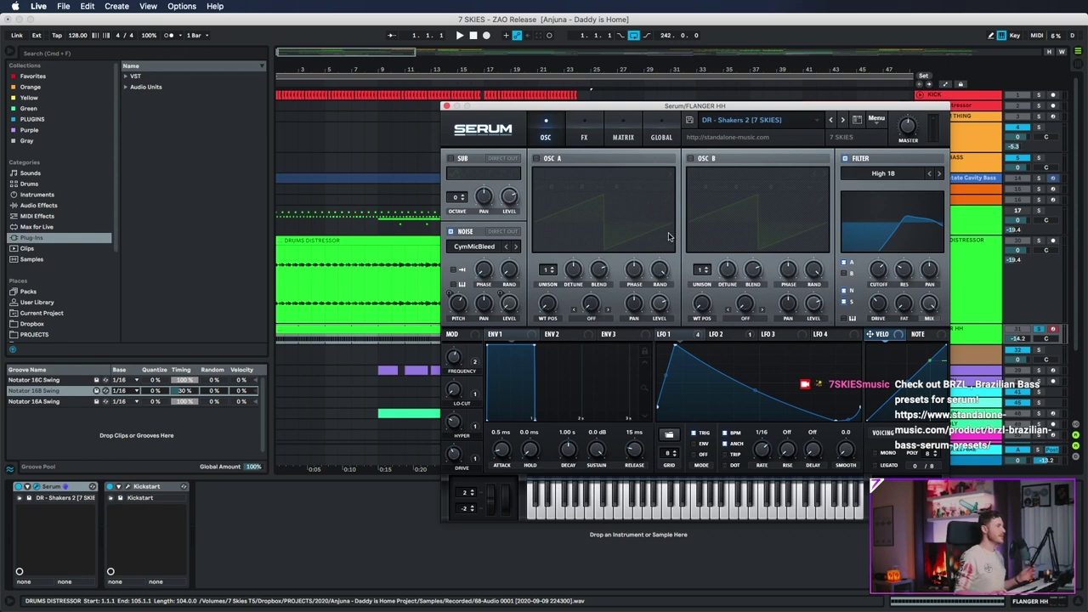
pyautogui.moveTo(738, 106); pyautogui.dragTo(785, 121)
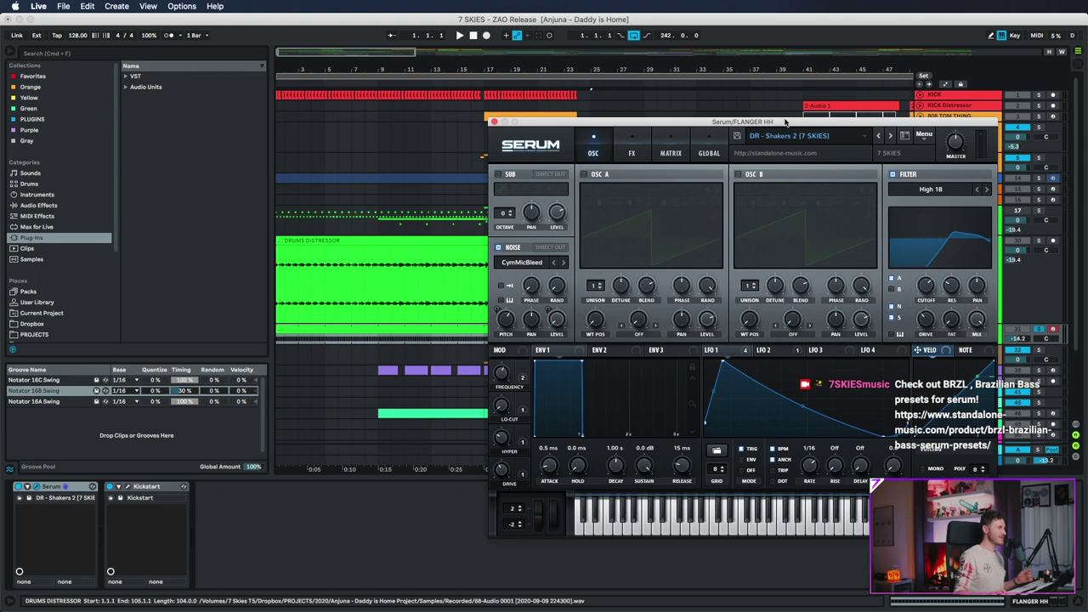
pyautogui.moveTo(501, 124); pyautogui.dragTo(533, 69)
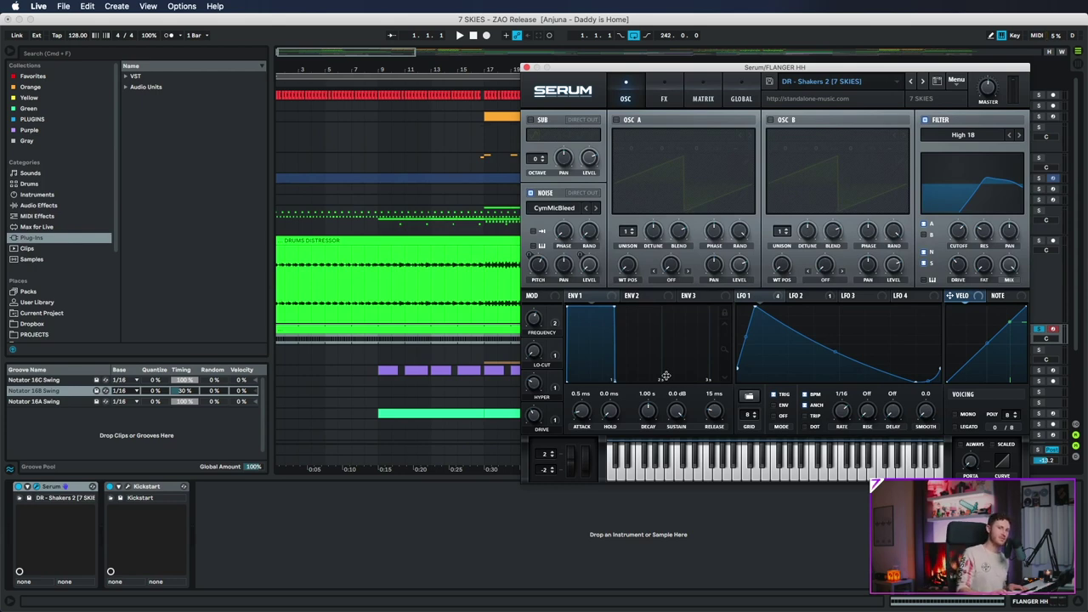
pyautogui.moveTo(568, 67); pyautogui.dragTo(475, 171)
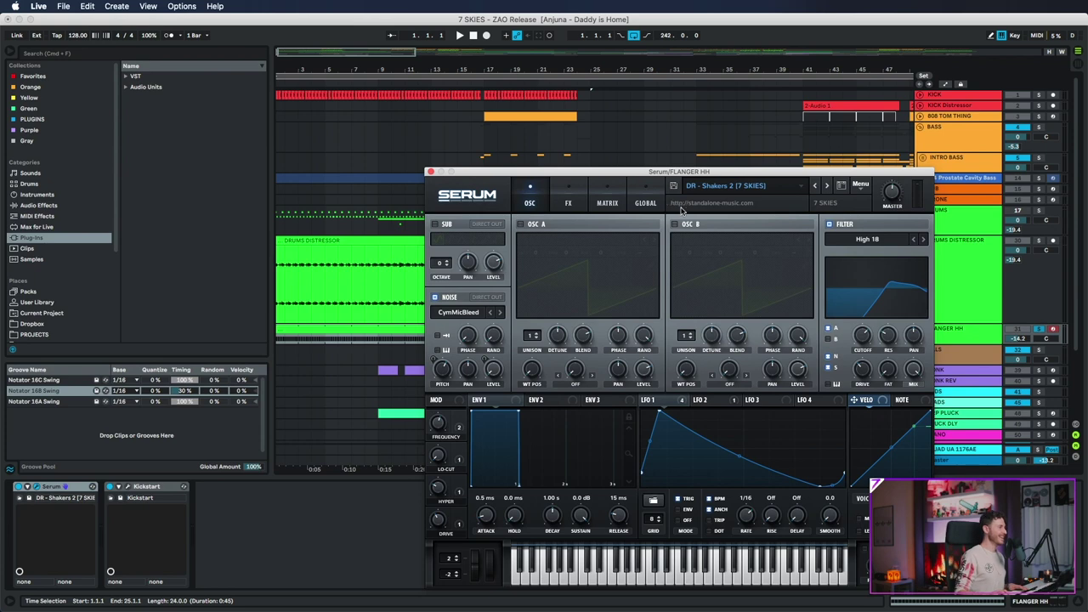
pyautogui.moveTo(484, 174); pyautogui.dragTo(493, 138)
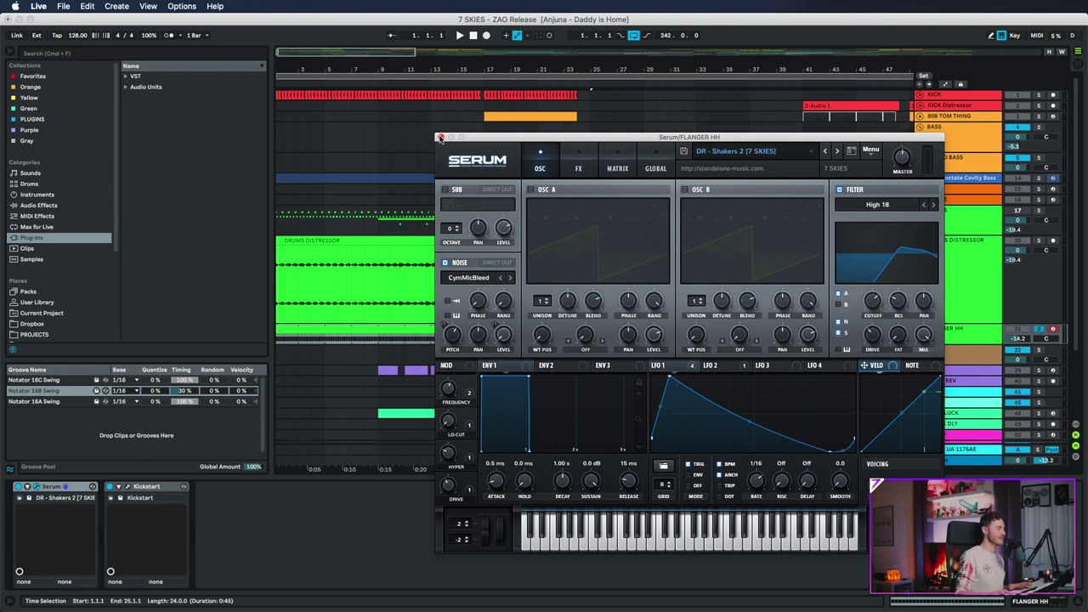
pyautogui.click(441, 137)
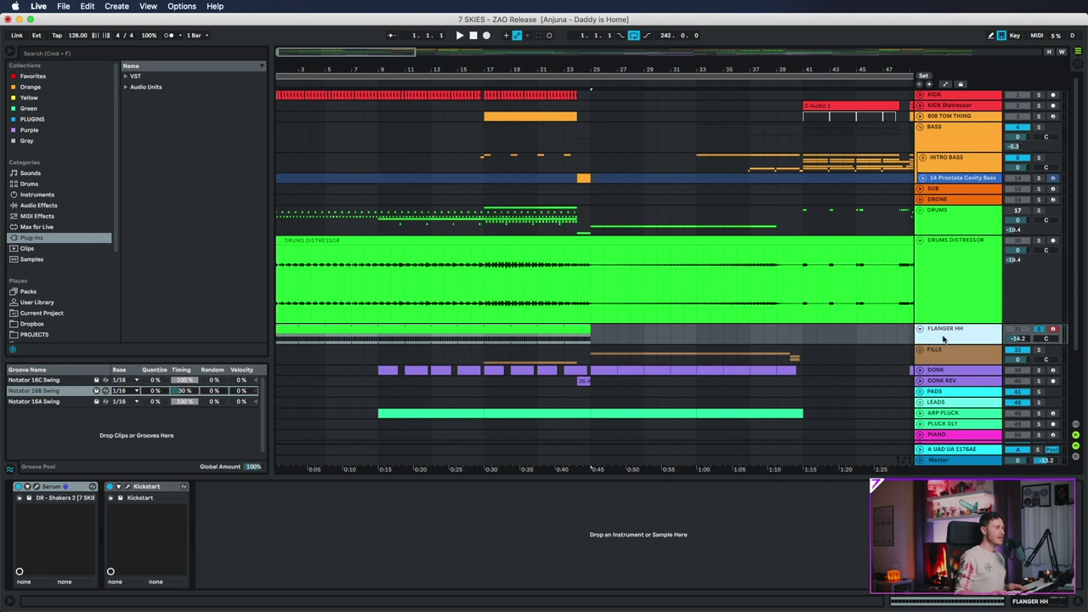
# Increase the height of the FLANGER HH track and play it in solo from bar 1.
pyautogui.moveTo(930, 342); pyautogui.dragTo(931, 380)
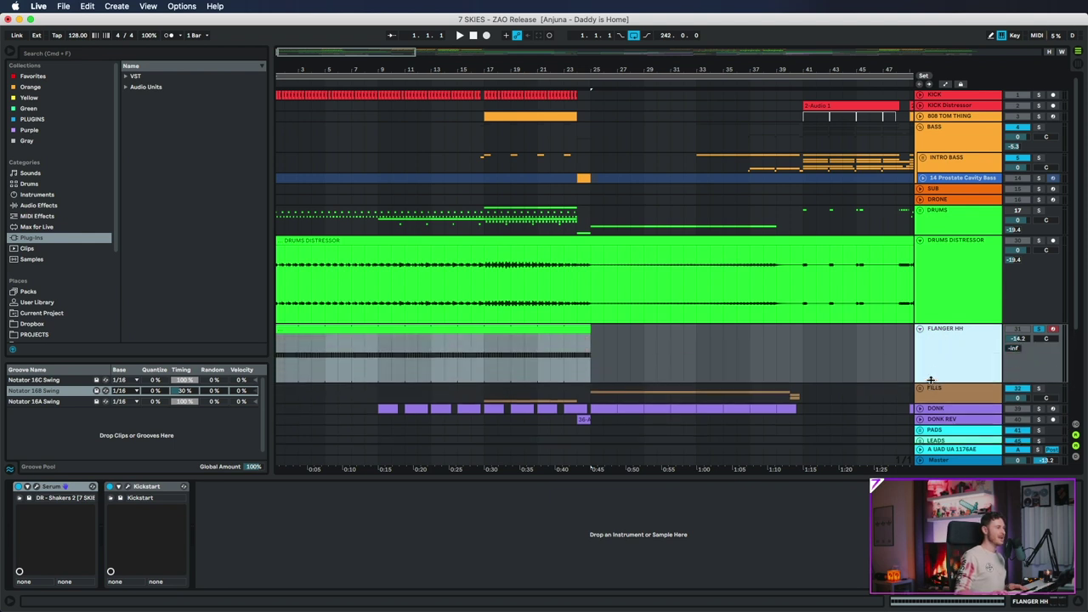
pyautogui.click(281, 336)
pyautogui.click(1037, 328)
pyautogui.press('space')
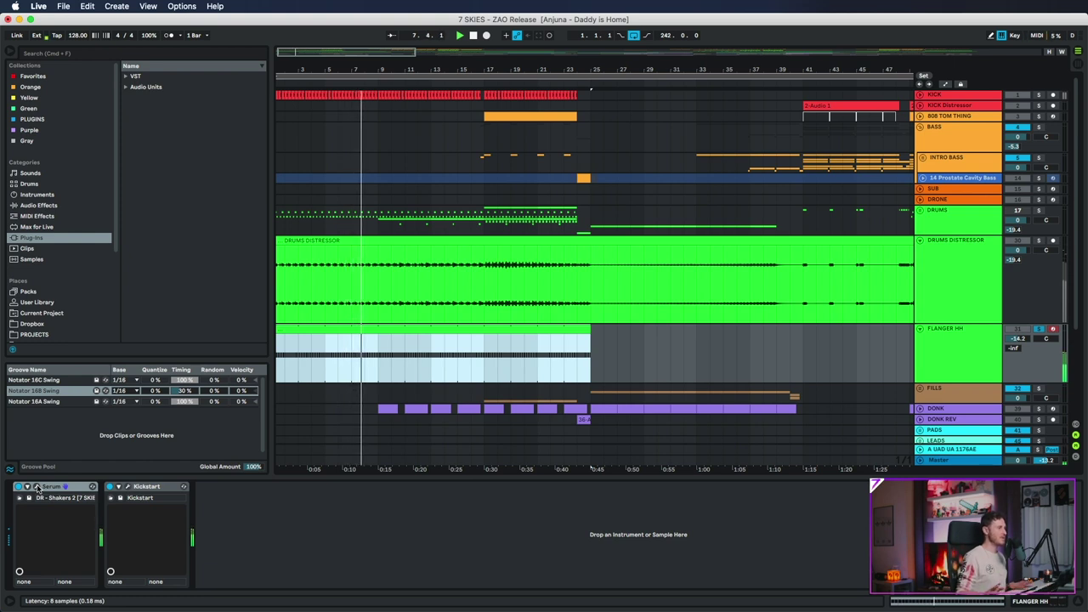
# Unfold the 808 TOM THING track, play it in solo from bar 17 and leave the DRUMS group collapsed.
pyautogui.click(919, 210)
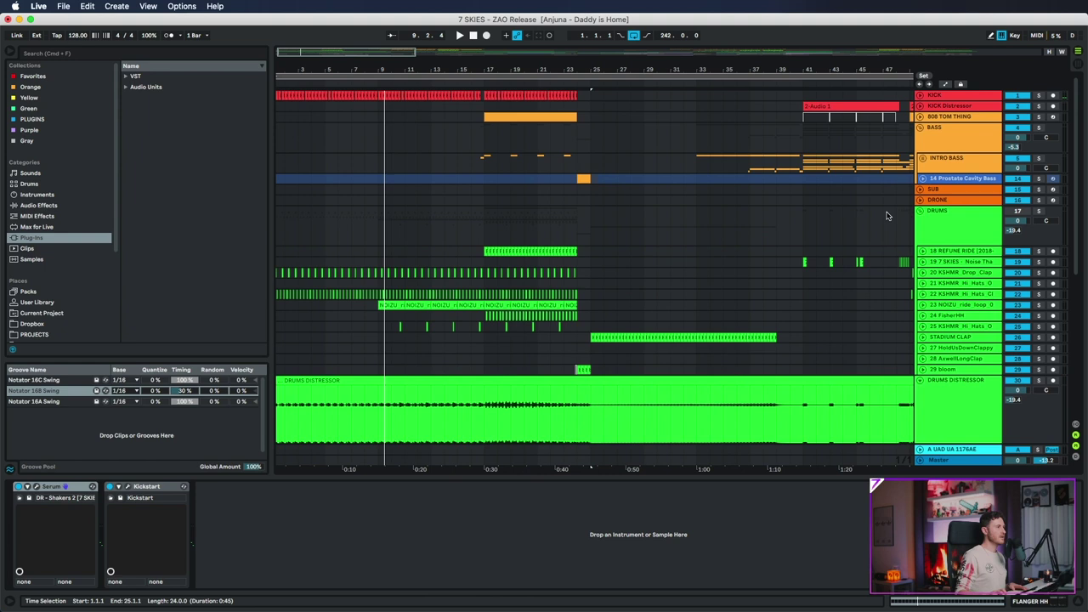
pyautogui.click(920, 116)
pyautogui.click(498, 119)
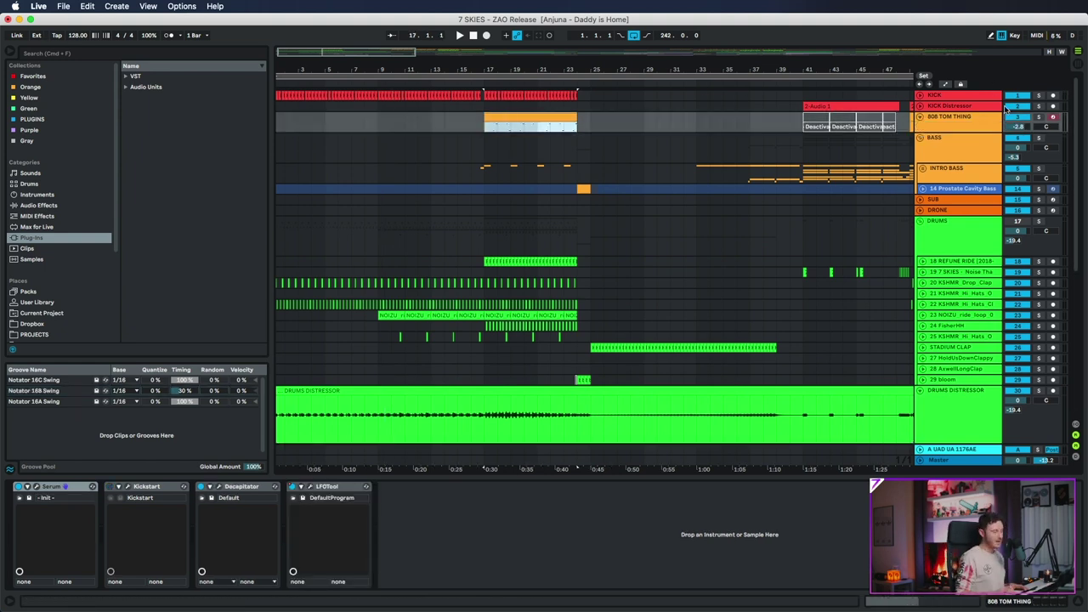
pyautogui.click(956, 119)
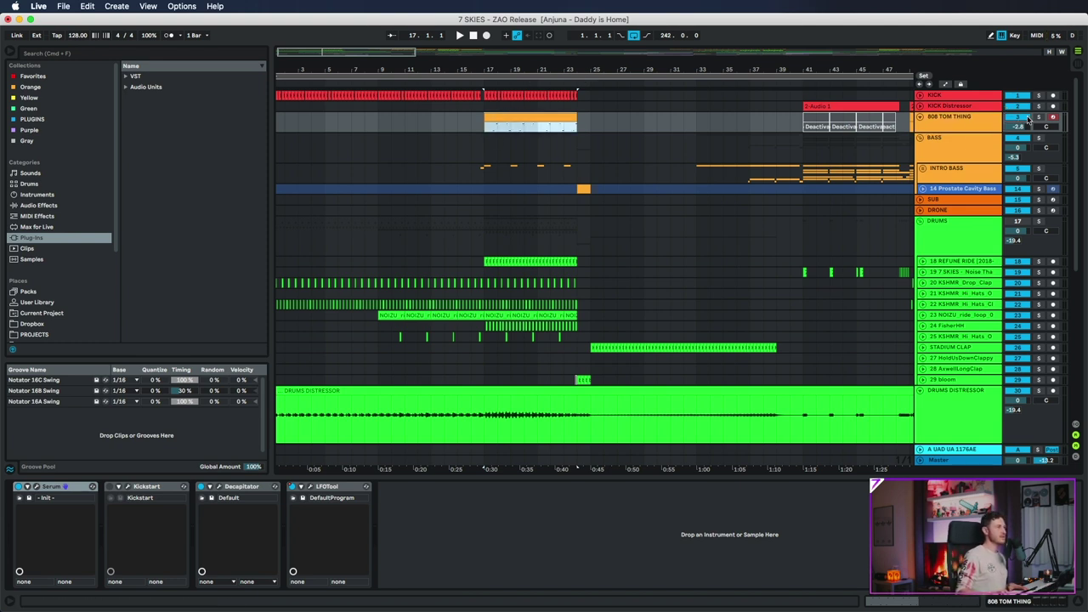
pyautogui.click(975, 125)
pyautogui.press('space')
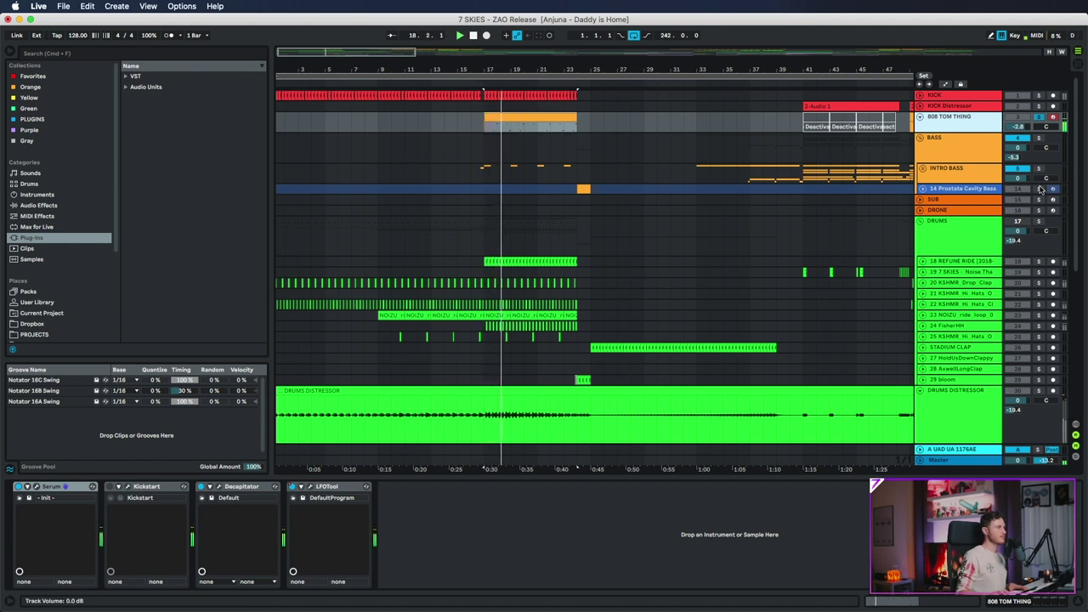
pyautogui.click(917, 222)
pyautogui.click(918, 222)
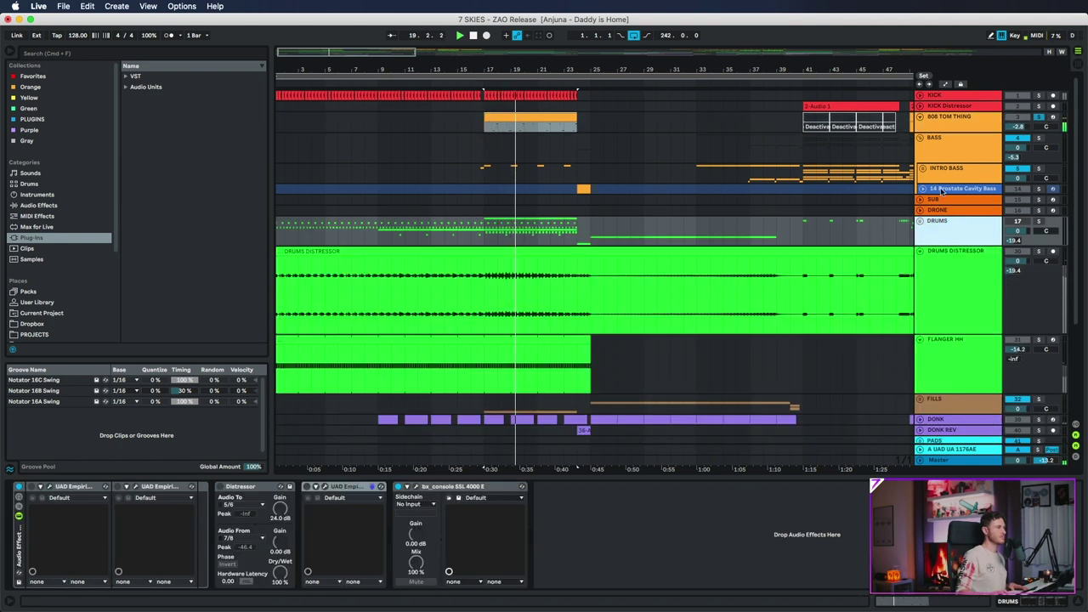
# Fold DRUMS DISTRESSOR and the other unfolded tracks, and place the insert marker at bar 41 in the BASS group.
pyautogui.click(920, 253)
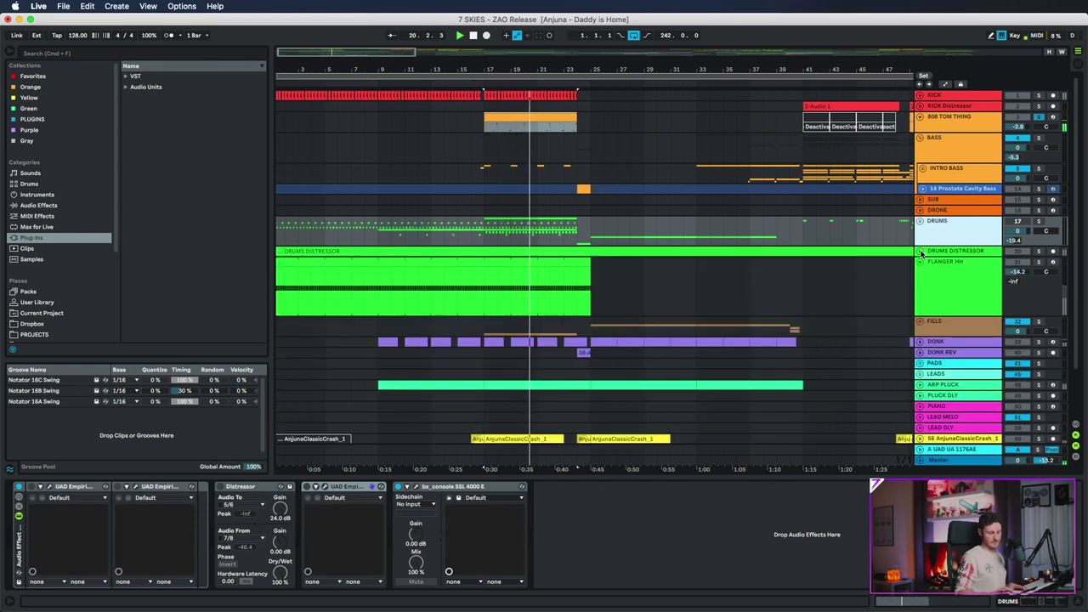
pyautogui.keyDown('alt'); pyautogui.click(920, 263); pyautogui.keyUp('alt')
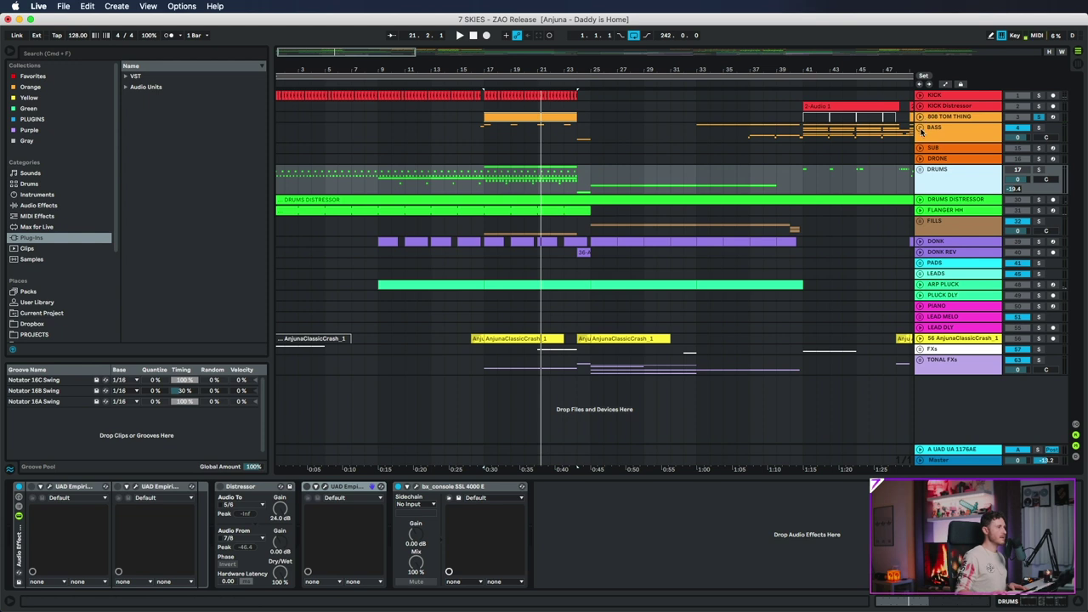
pyautogui.click(804, 131)
pyautogui.moveTo(825, 58); pyautogui.dragTo(503, 148)
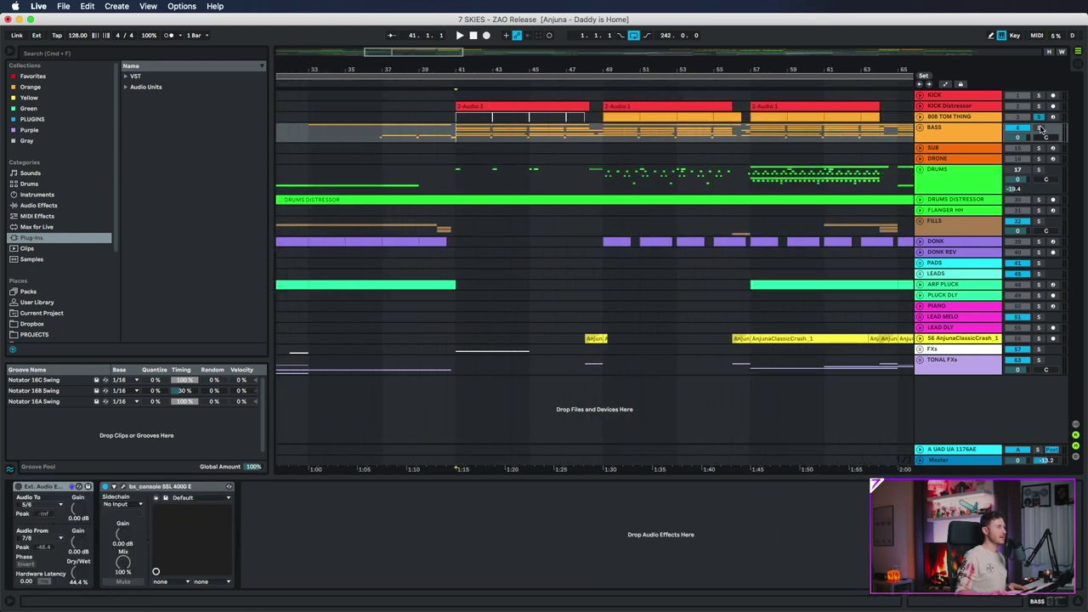
# Unfold the BASS group and its INTRO BASS subgroup with the insert marker at bar 41.
pyautogui.click(943, 116)
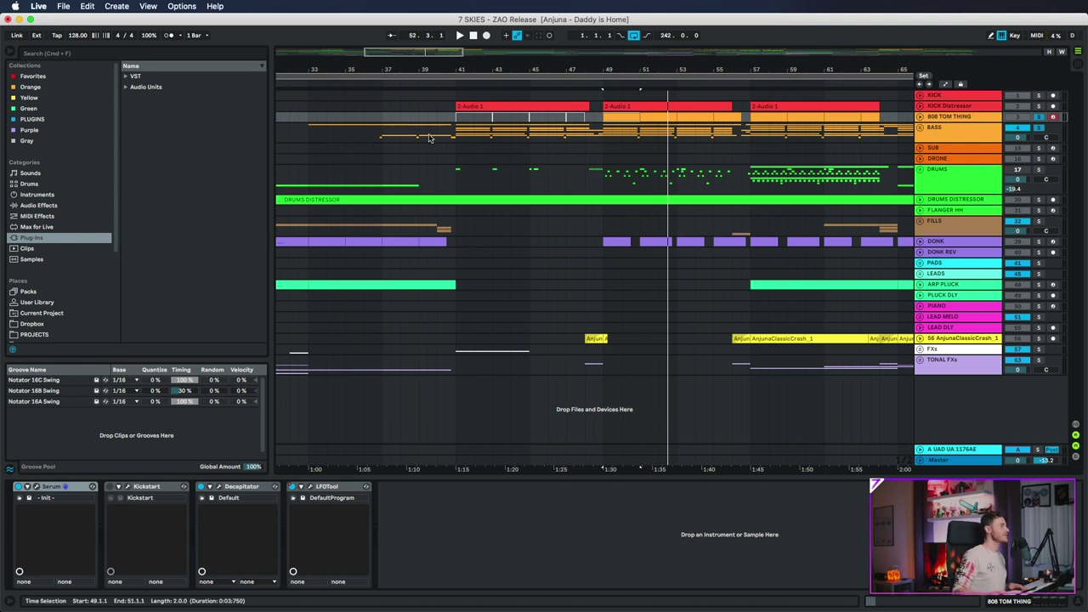
pyautogui.click(456, 138)
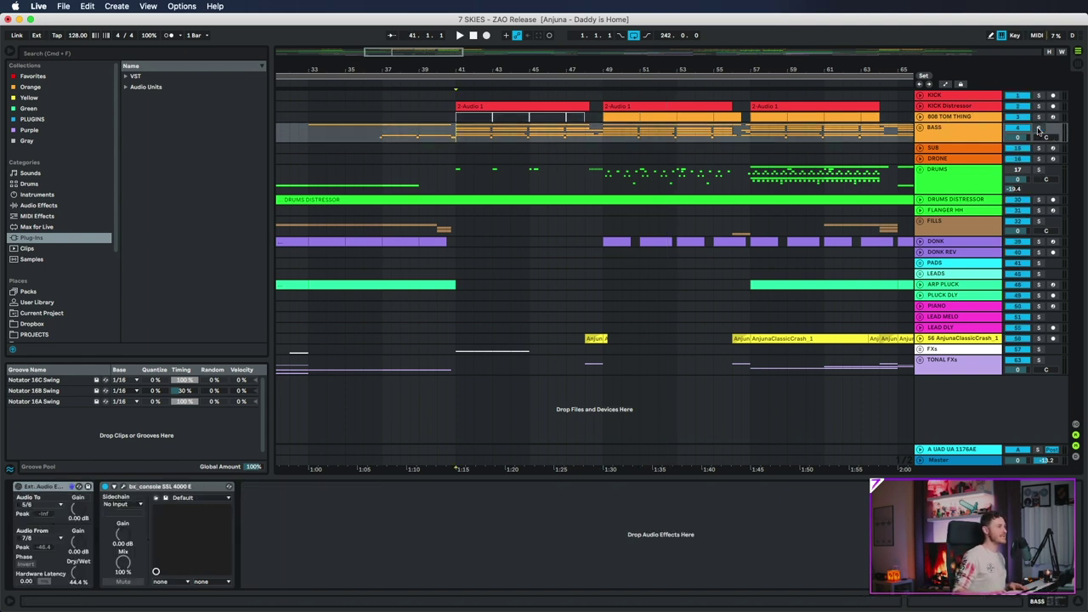
pyautogui.click(920, 127)
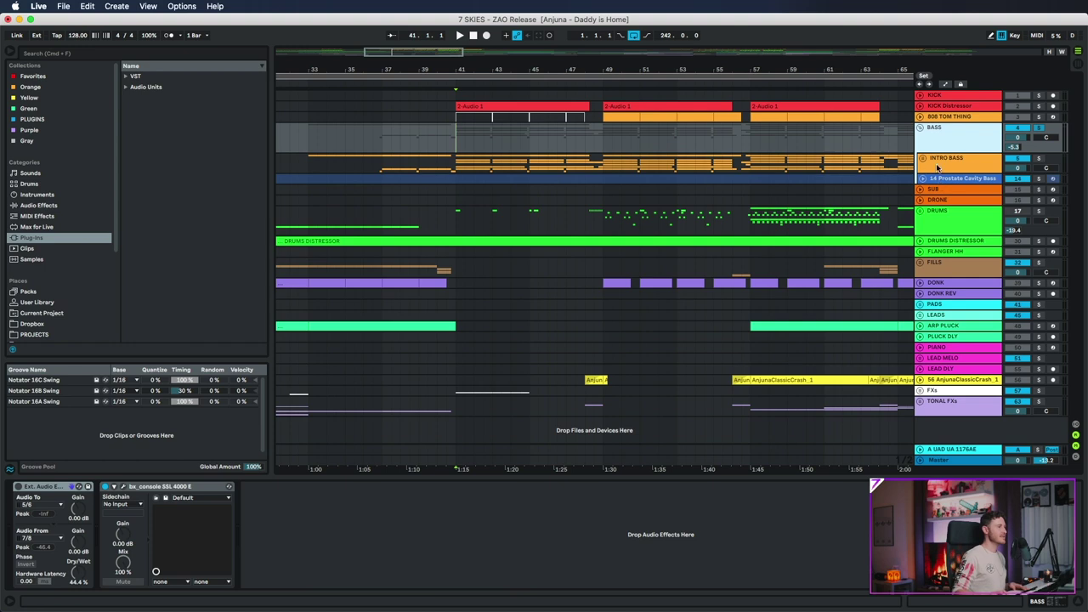
pyautogui.click(937, 174)
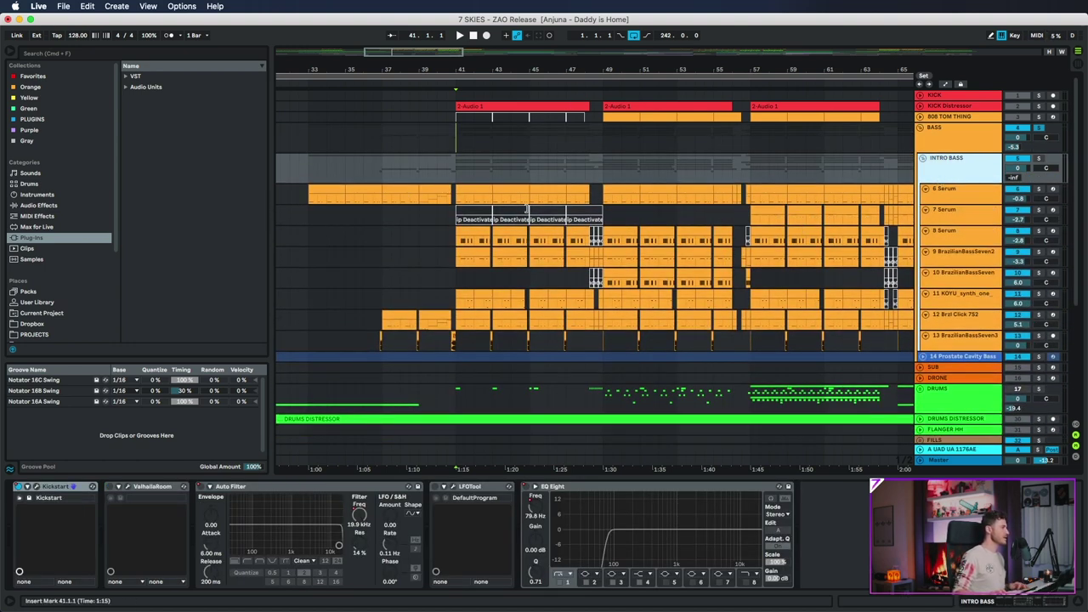
# Select the 6 Serum clip at bars 41 to 43, solo its track and examine the Serum settings.
pyautogui.click(463, 191)
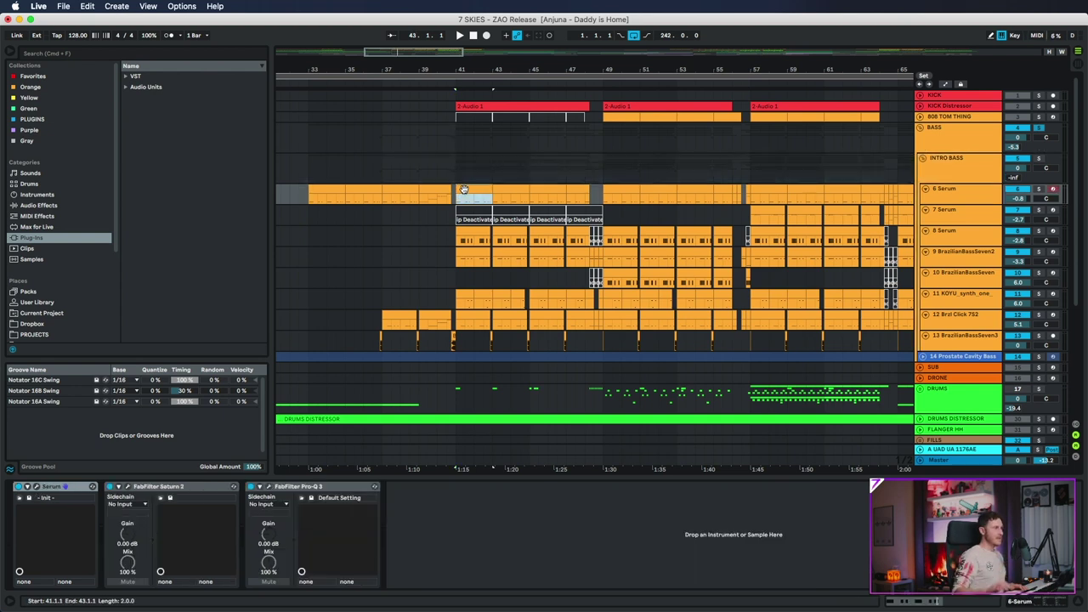
pyautogui.click(942, 197)
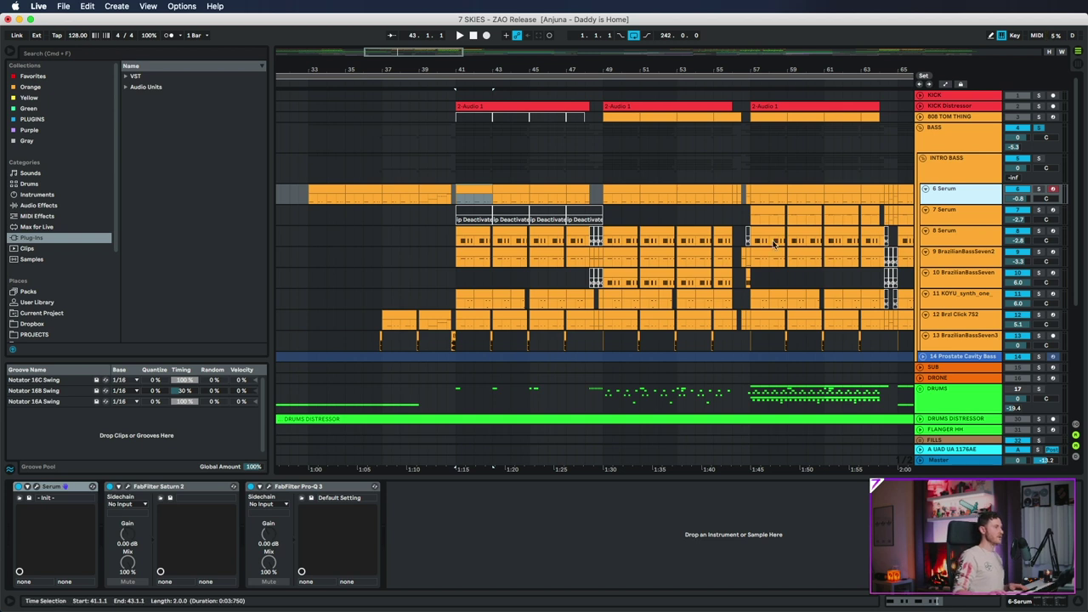
pyautogui.click(1037, 189)
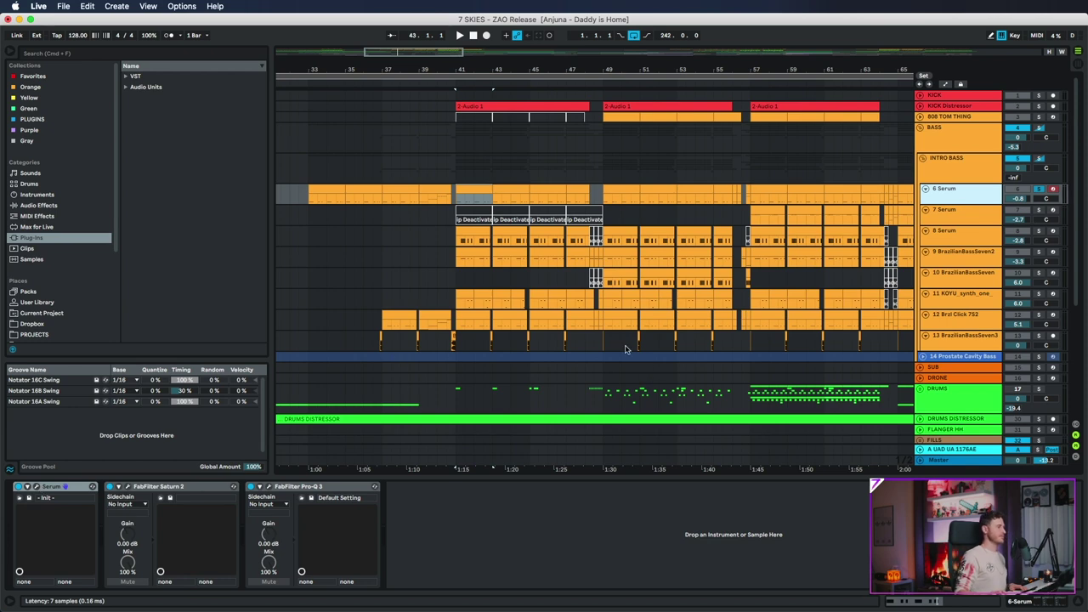
pyautogui.press('super+alt+p')
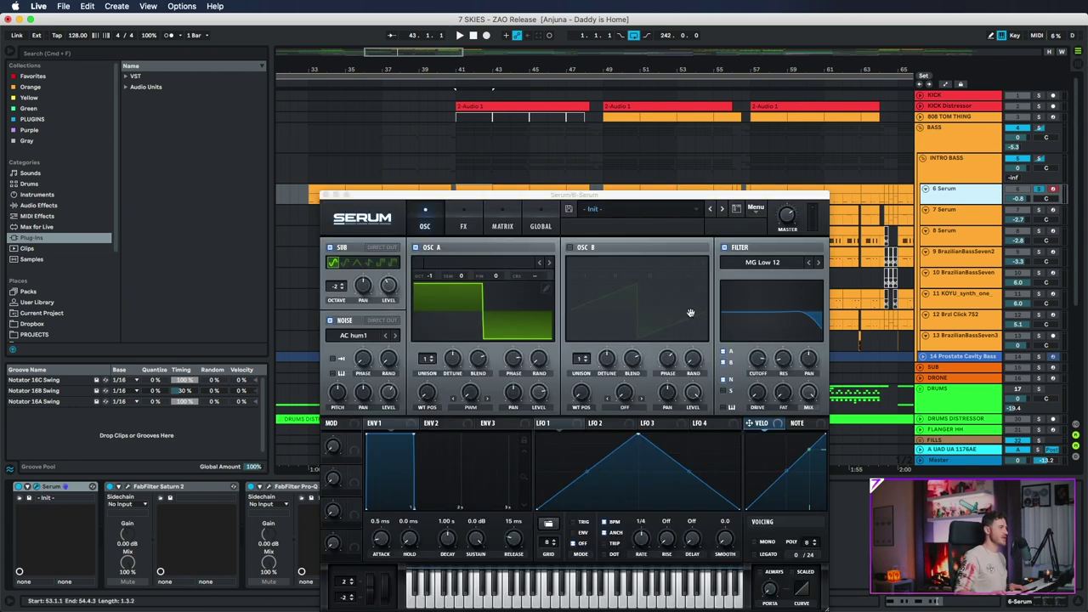
pyautogui.moveTo(577, 204); pyautogui.dragTo(771, 240)
# Play the bass layers and KICK Distressor from bar 41 with 13 BrazilianBassSeven3 deactivated.
pyautogui.click(548, 347)
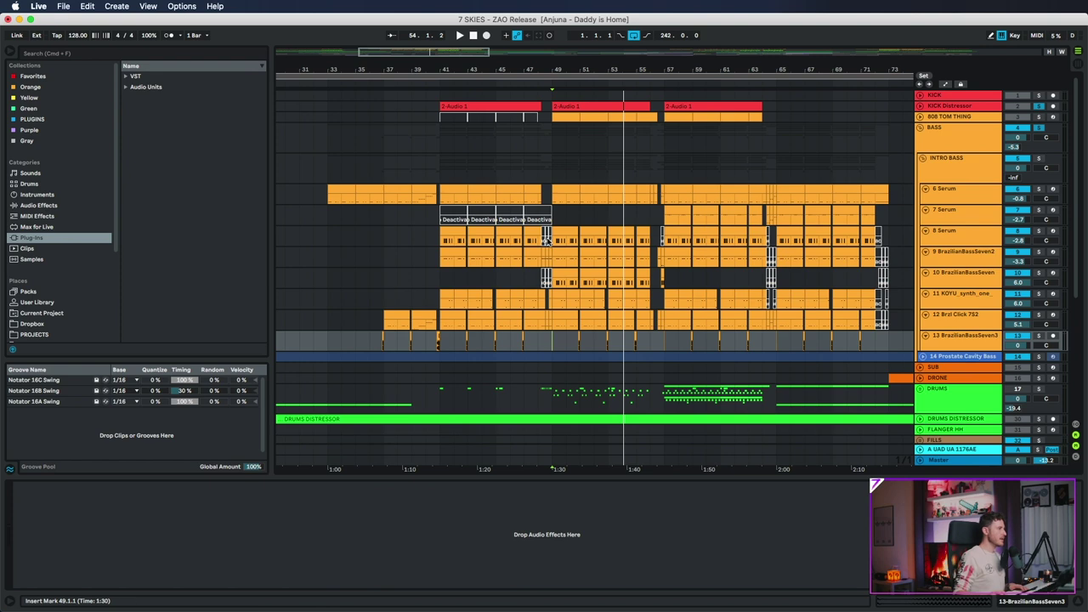
pyautogui.press('+')
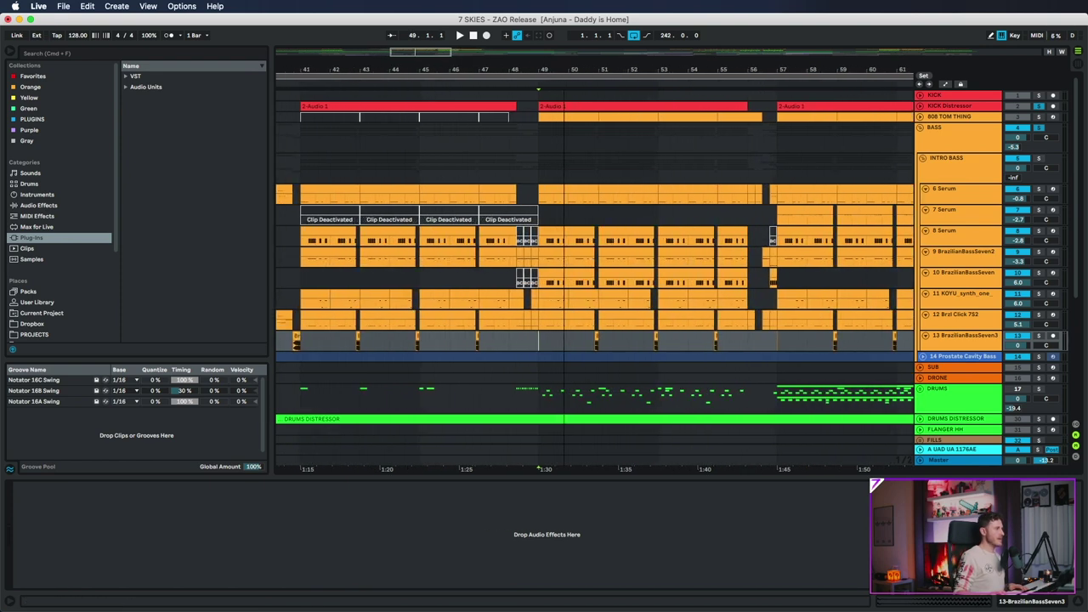
pyautogui.moveTo(522, 318); pyautogui.dragTo(828, 315)
pyautogui.click(476, 347)
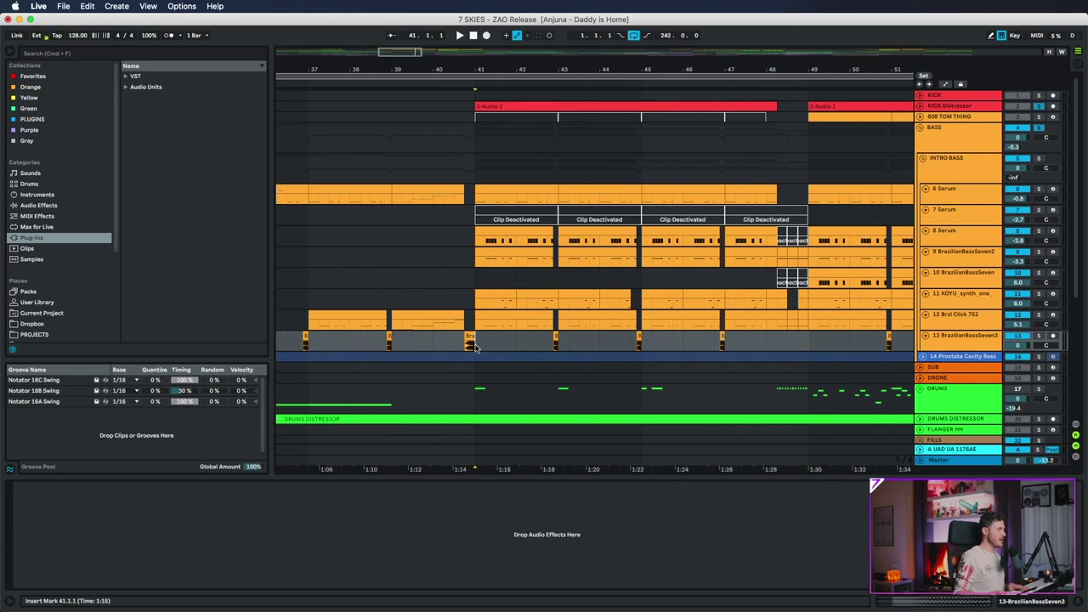
pyautogui.click(1019, 337)
pyautogui.press('space')
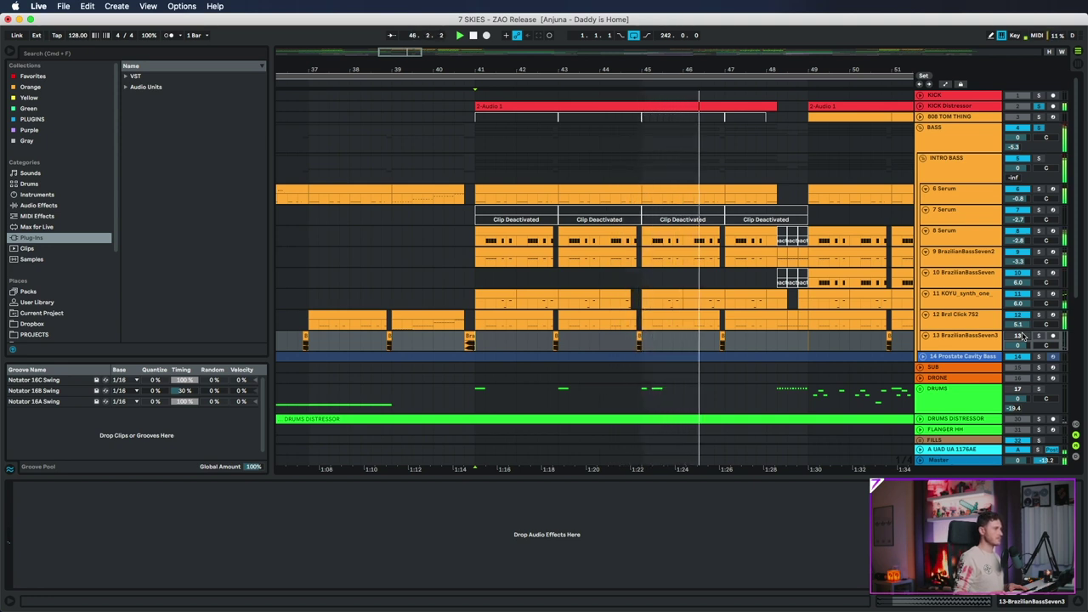
pyautogui.press('space')
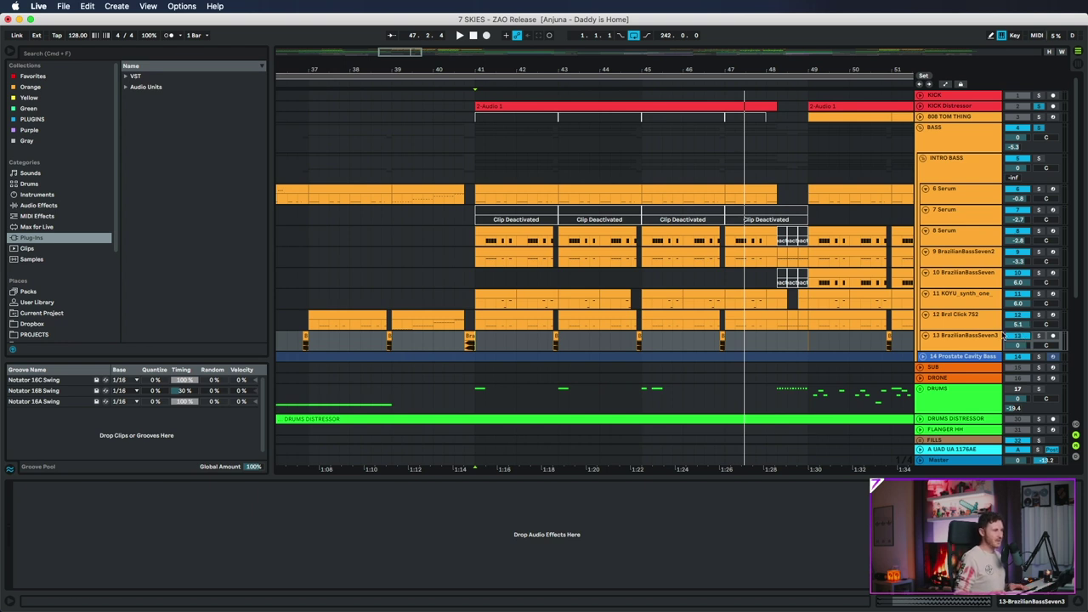
# Replay the bass layers from bar 41 with 13 BrazilianBassSeven3 active and select that track.
pyautogui.click(476, 344)
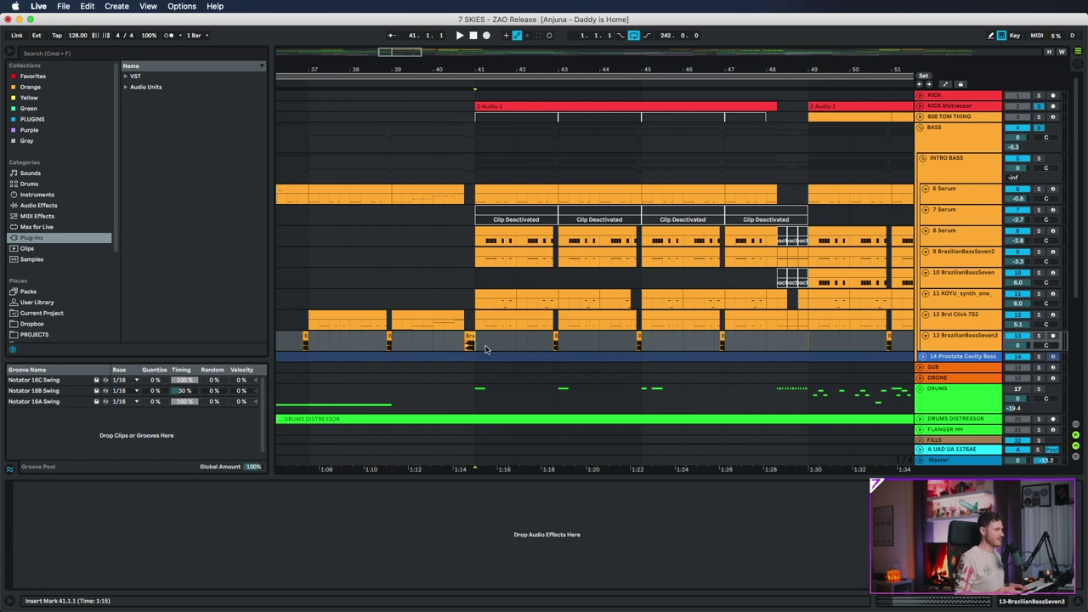
pyautogui.press('space')
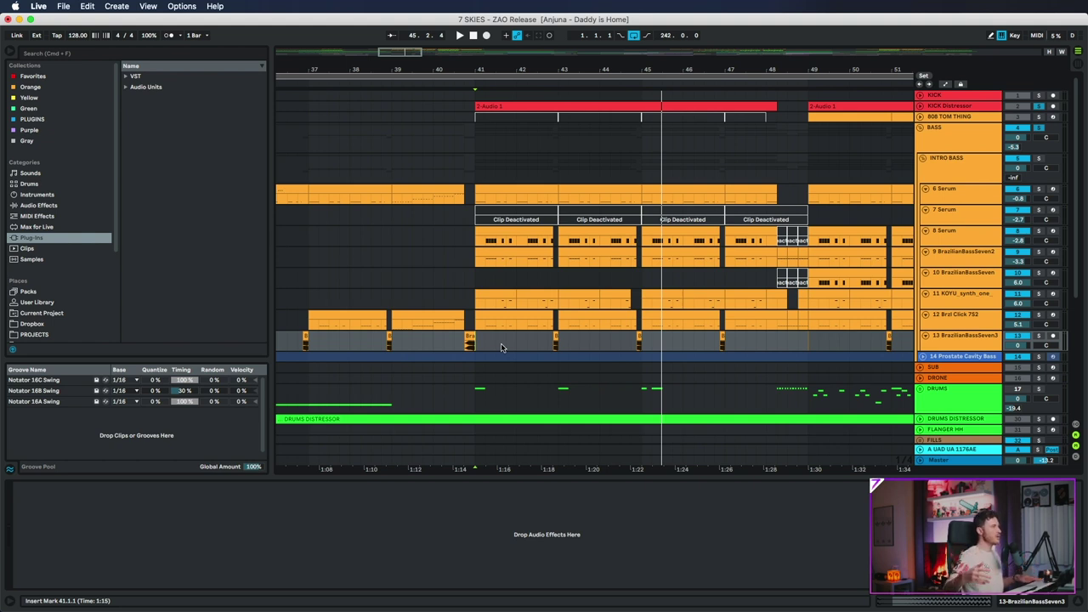
pyautogui.click(556, 344)
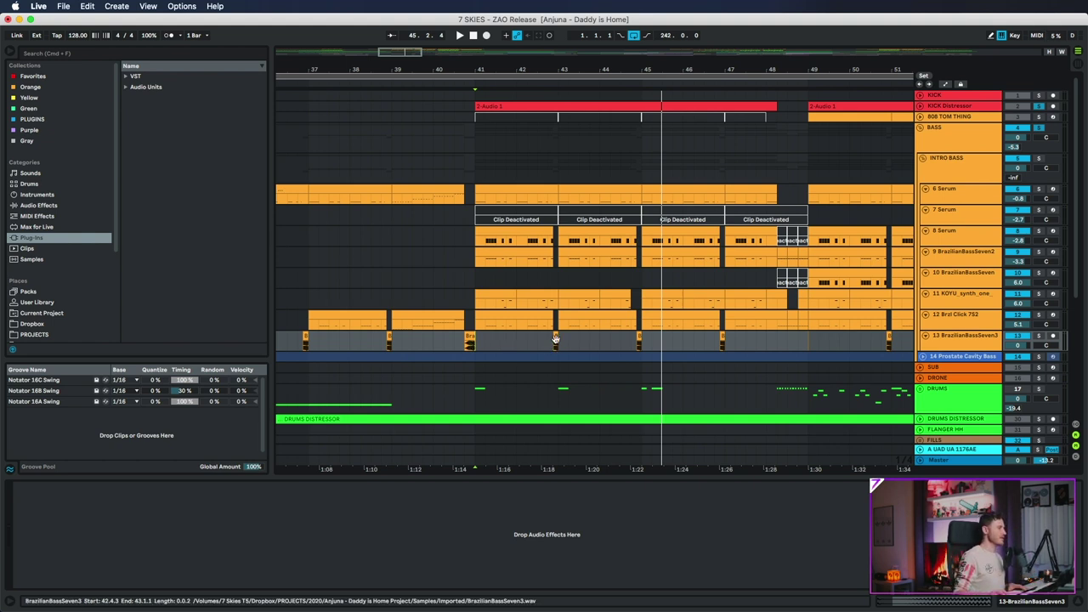
pyautogui.click(959, 343)
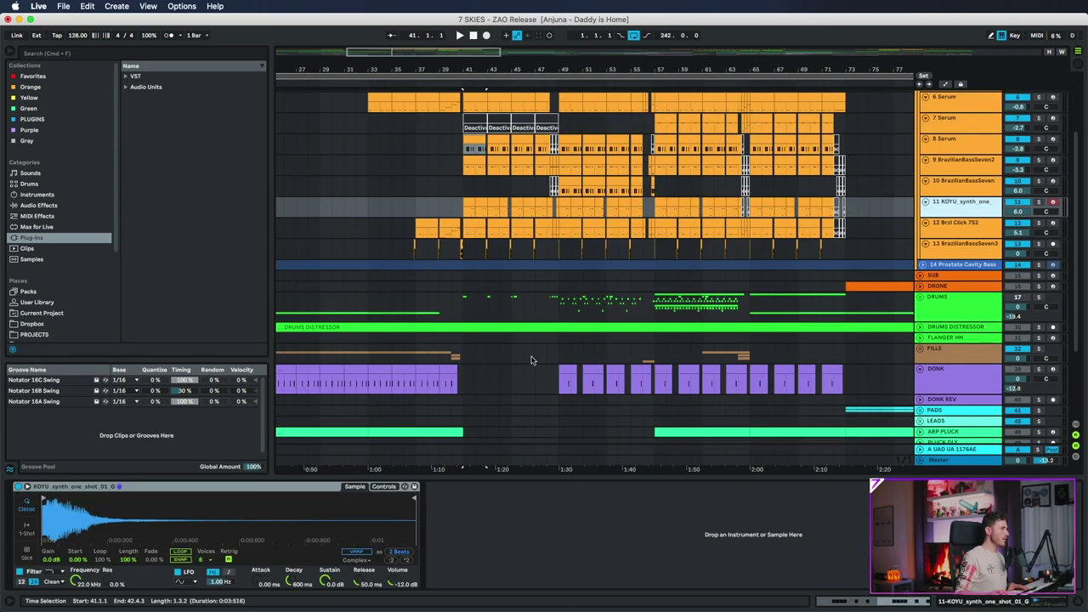
# Select the DONK clip spanning bars 25 to 27 and solo the DONK track.
pyautogui.click(566, 380)
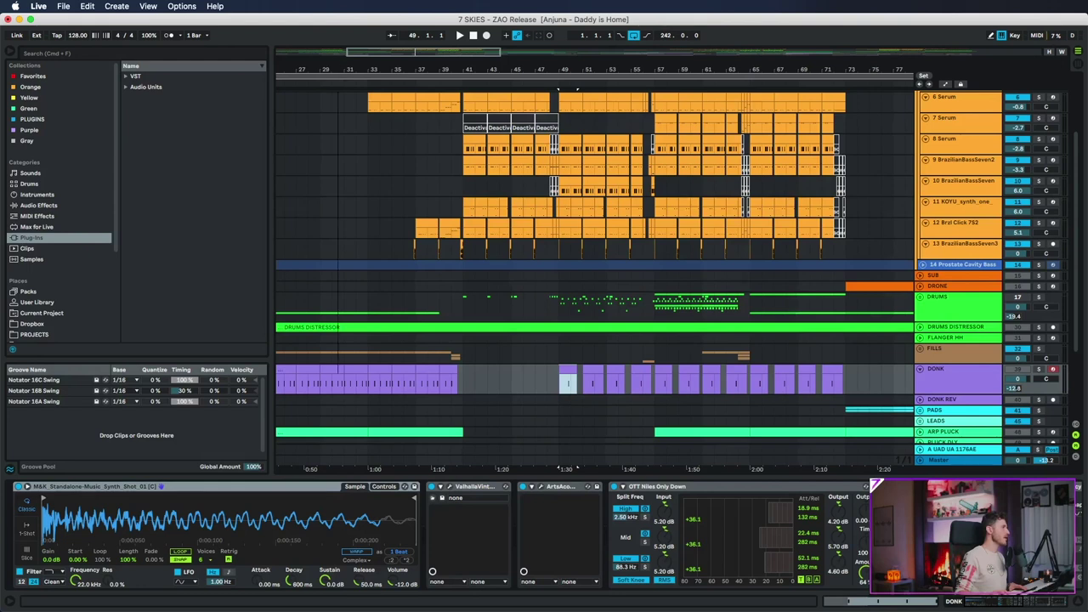
pyautogui.hscroll(-10, 723, 378)
pyautogui.click(563, 380)
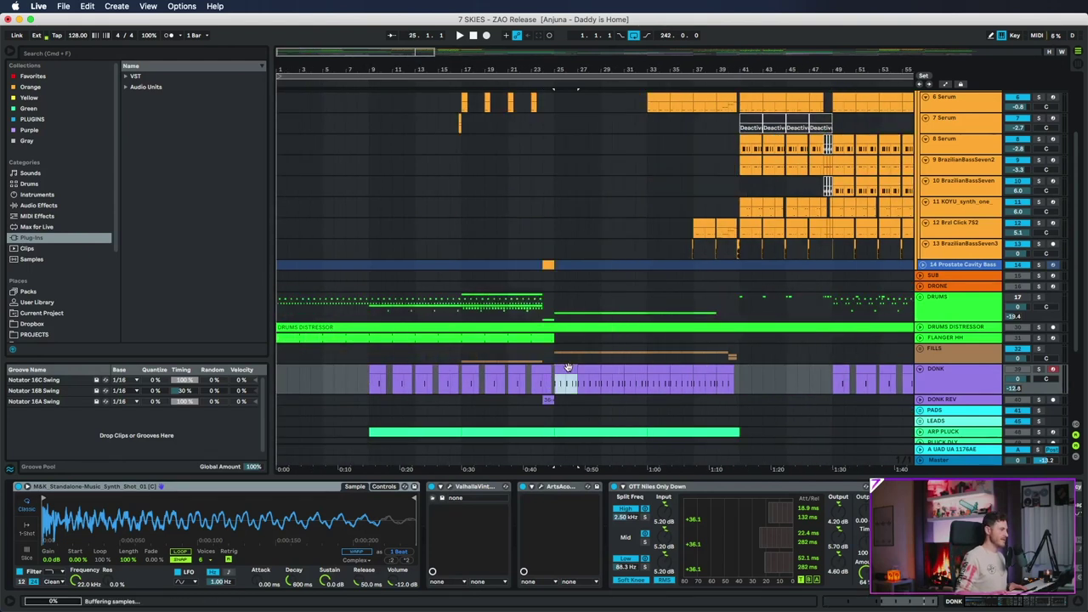
pyautogui.click(1039, 368)
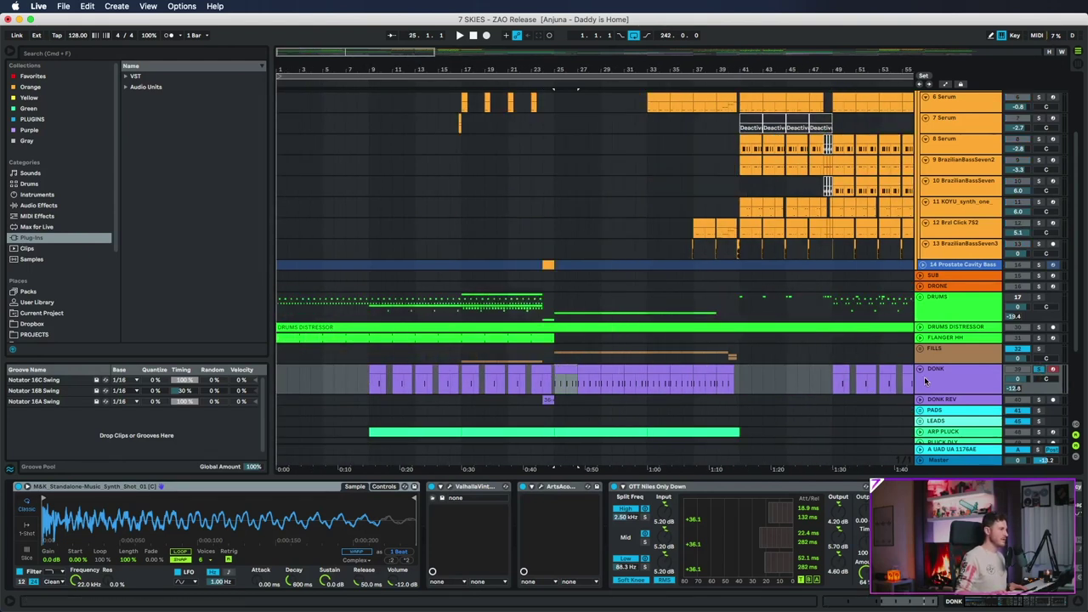
pyautogui.click(944, 379)
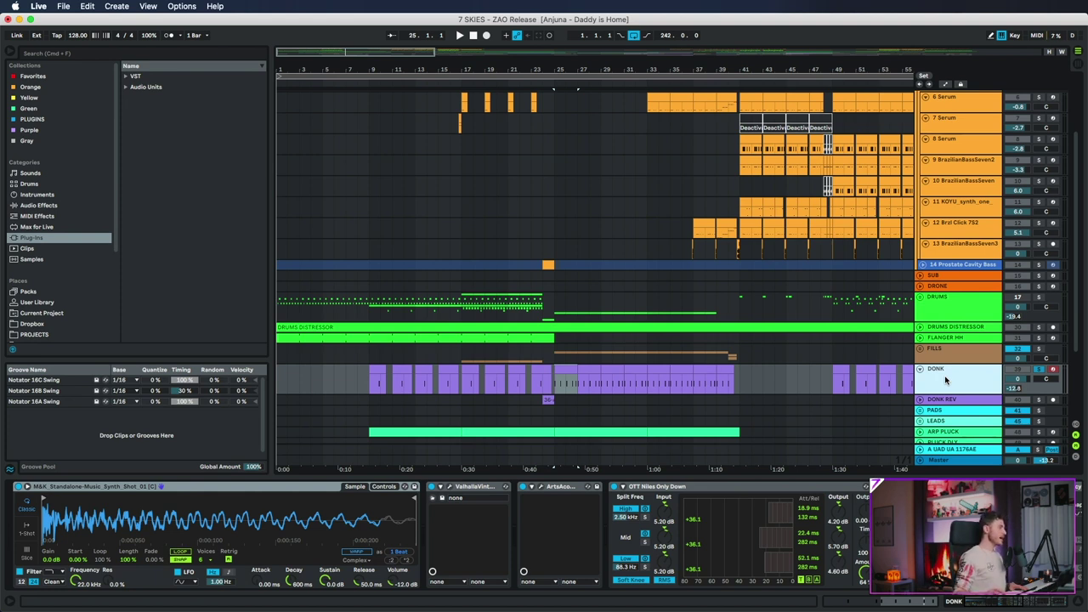
# Examine the M&K_Standalone-Music_Synth_Shot_01 sample in DONK's sampler and leave the DONK track selected.
pyautogui.click(67, 489)
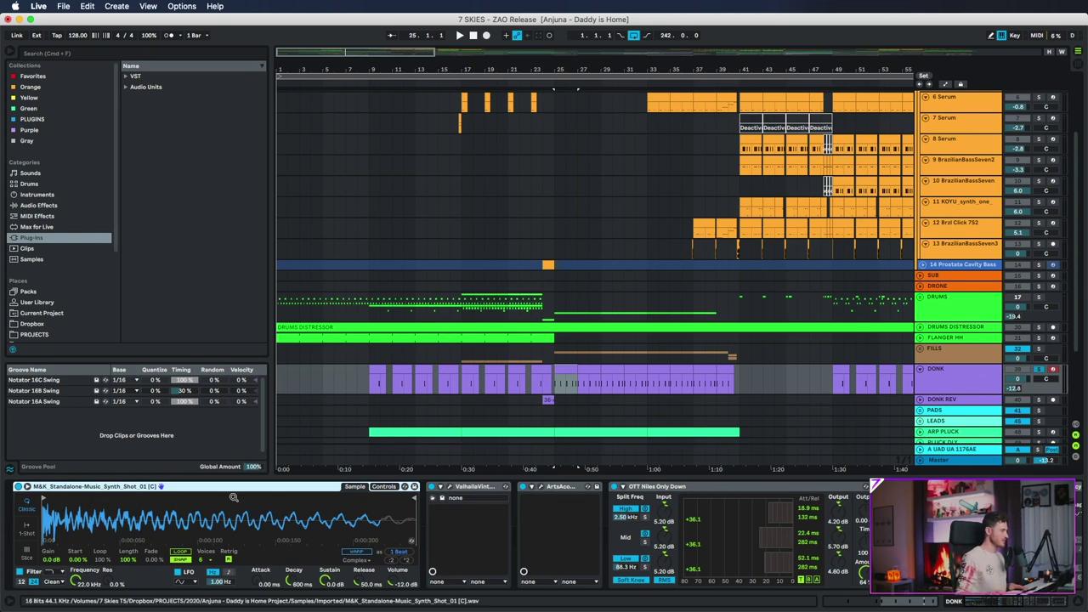
pyautogui.click(970, 383)
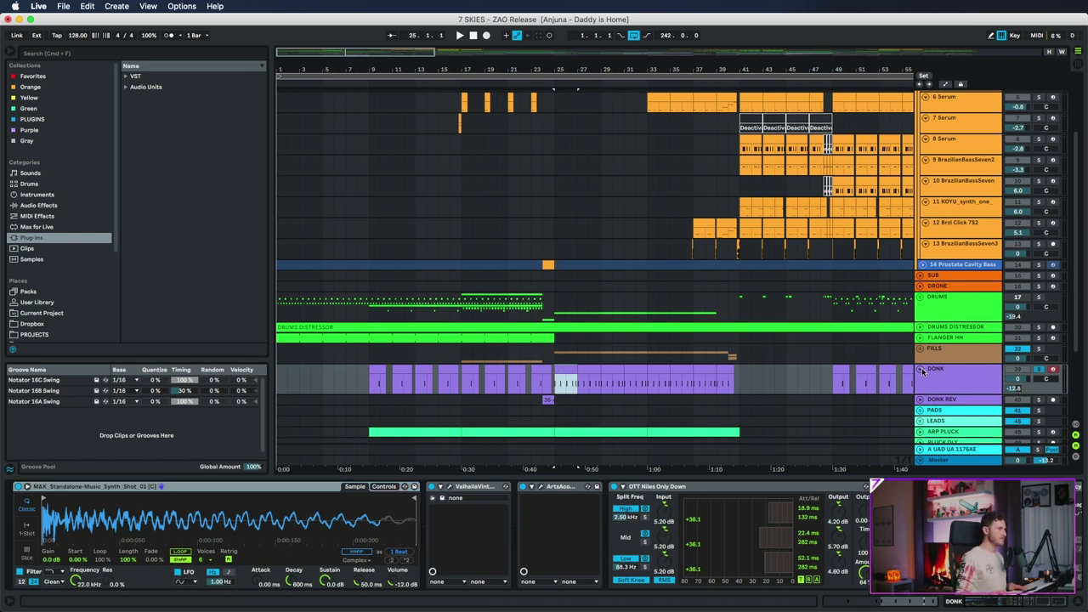
pyautogui.click(962, 376)
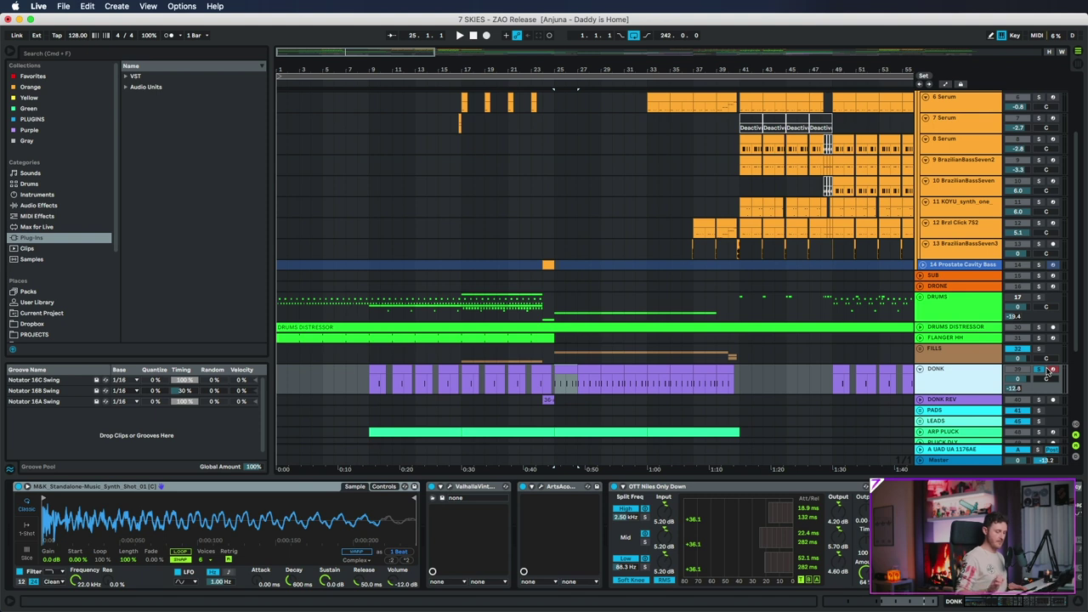
# Play DONK in solo from bar 25 while examining its ArtsAcoustic Reverb, and close the plug-in window.
pyautogui.press('space')
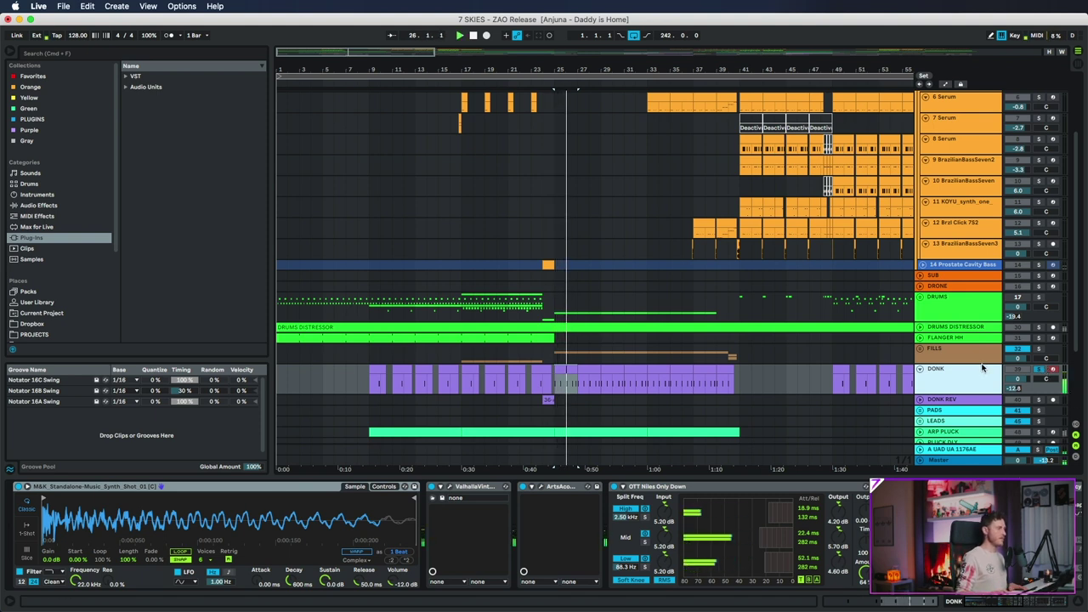
pyautogui.click(542, 486)
pyautogui.moveTo(560, 340); pyautogui.dragTo(351, 151)
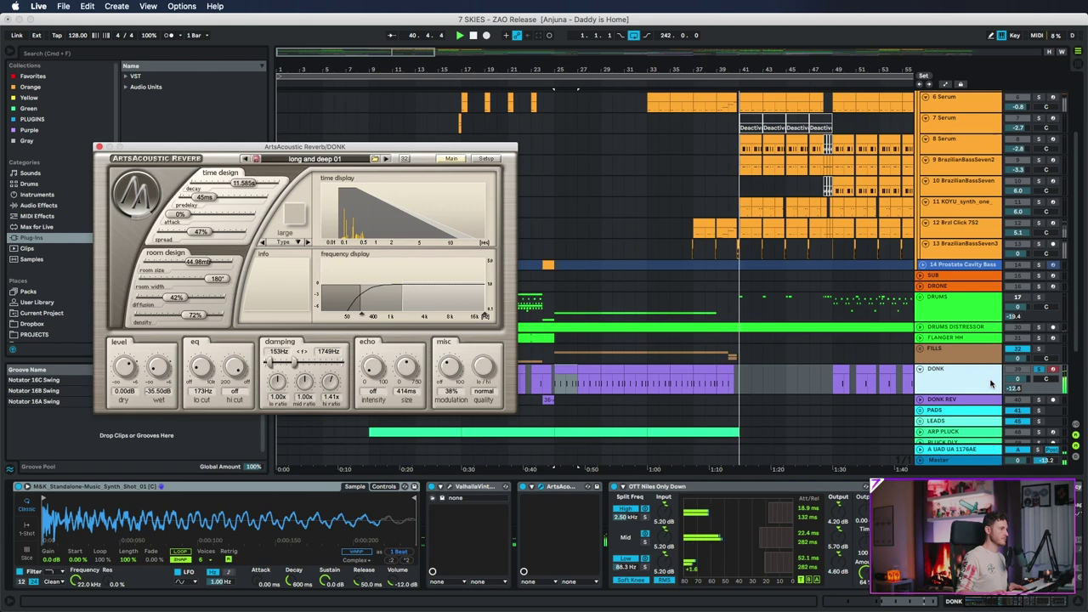
pyautogui.press('space')
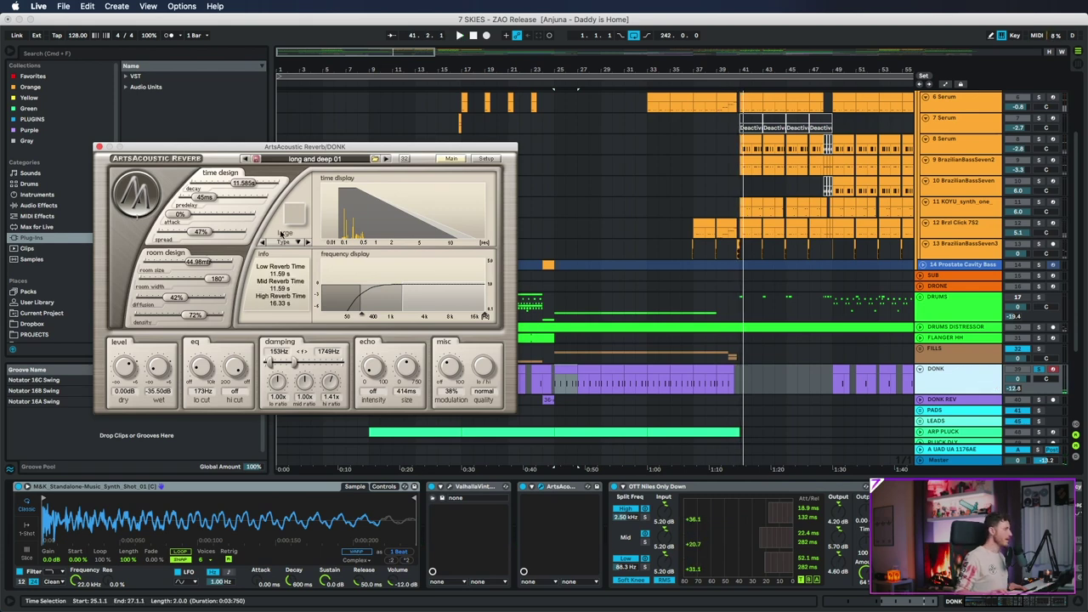
pyautogui.click(98, 147)
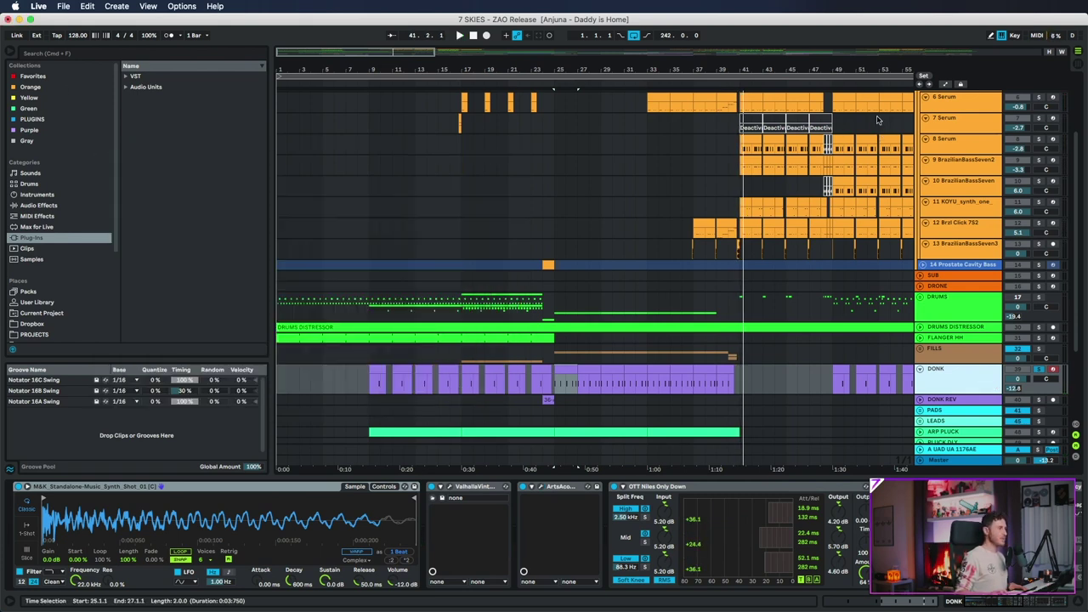
# Select the DONK clip that starts at bar 49 and view it with the tracks below.
pyautogui.scroll(5, 879, 129)
pyautogui.hscroll(5, 880, 129)
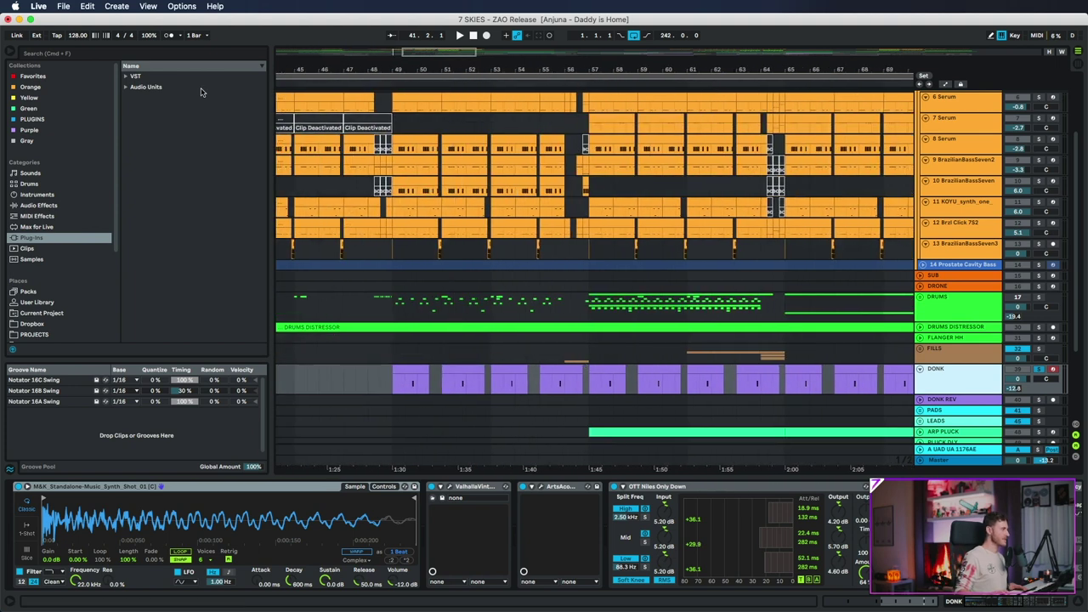
pyautogui.moveTo(405, 73); pyautogui.dragTo(397, 386)
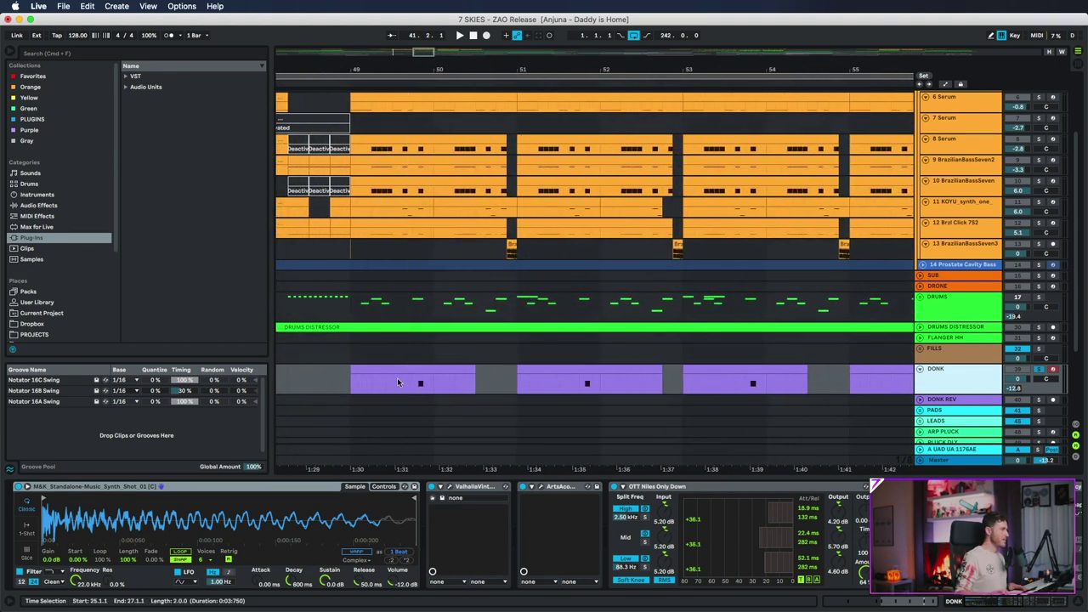
pyautogui.click(398, 386)
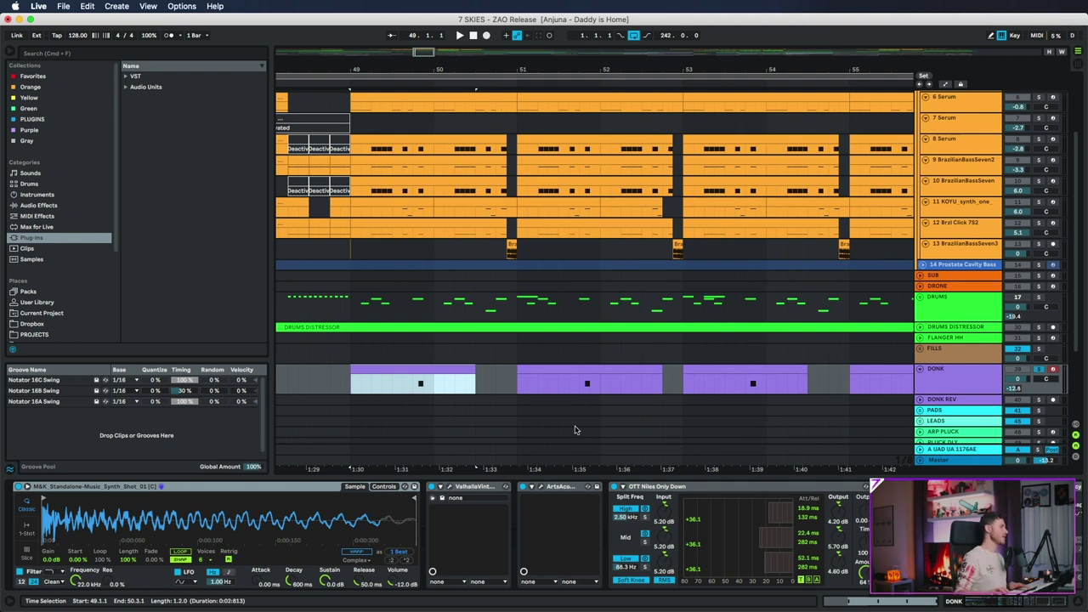
pyautogui.scroll(-5, 397, 320)
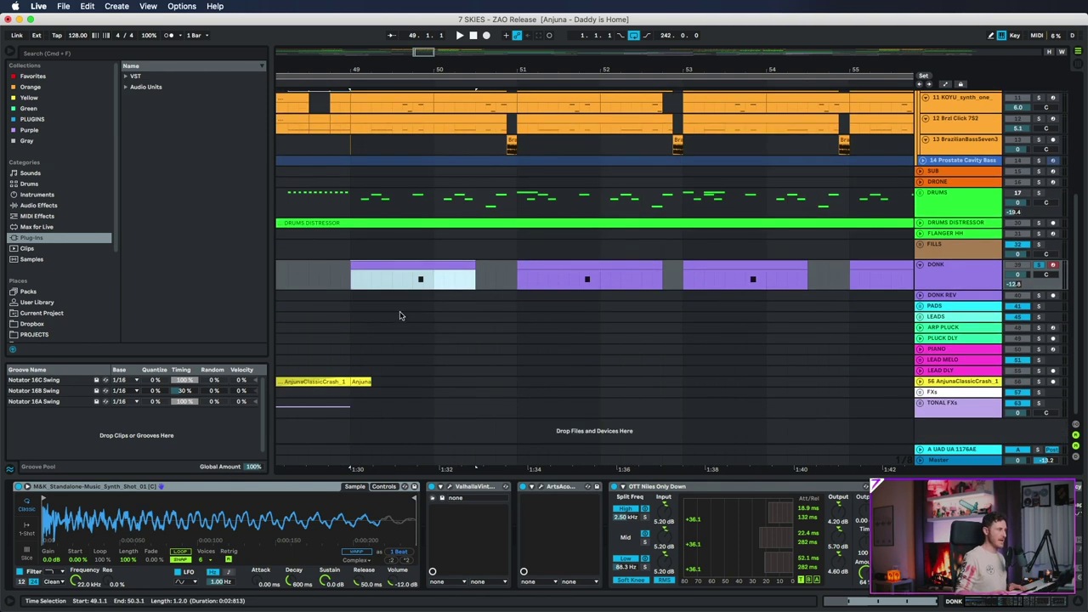
# Place the insert marker at bar 49 and examine the Utility that follows Overdrive in the DONK track's device chain.
pyautogui.scroll(1, 401, 319)
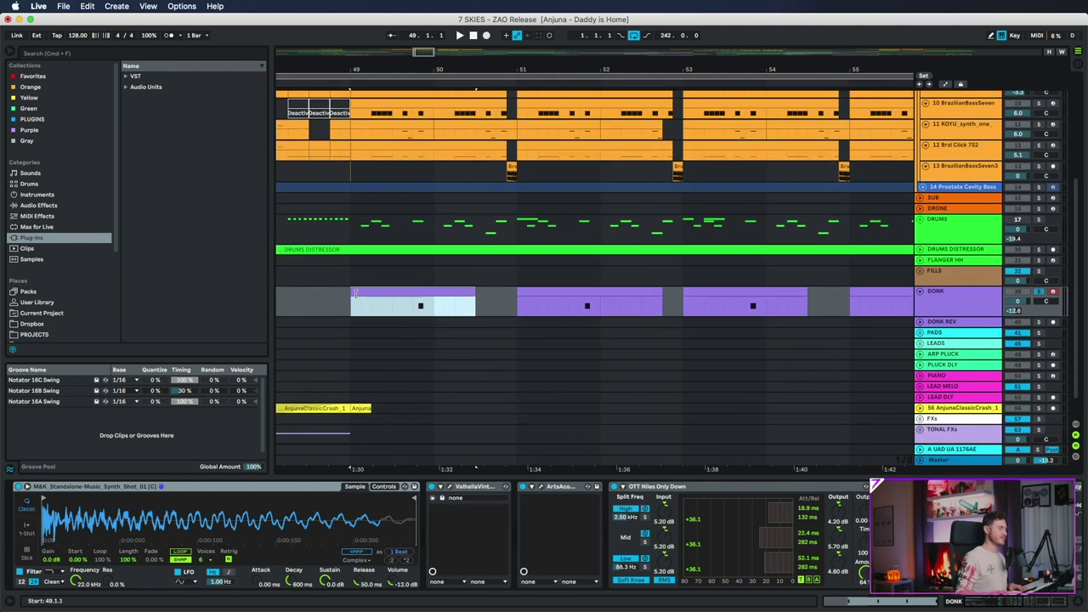
pyautogui.click(355, 293)
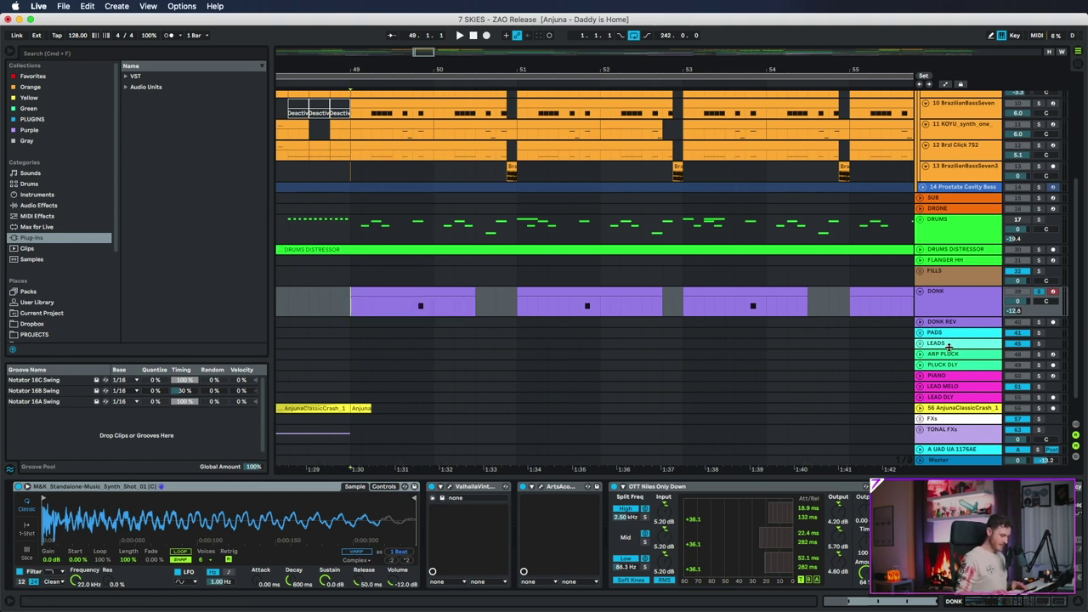
pyautogui.click(935, 323)
pyautogui.hscroll(8, 677, 533)
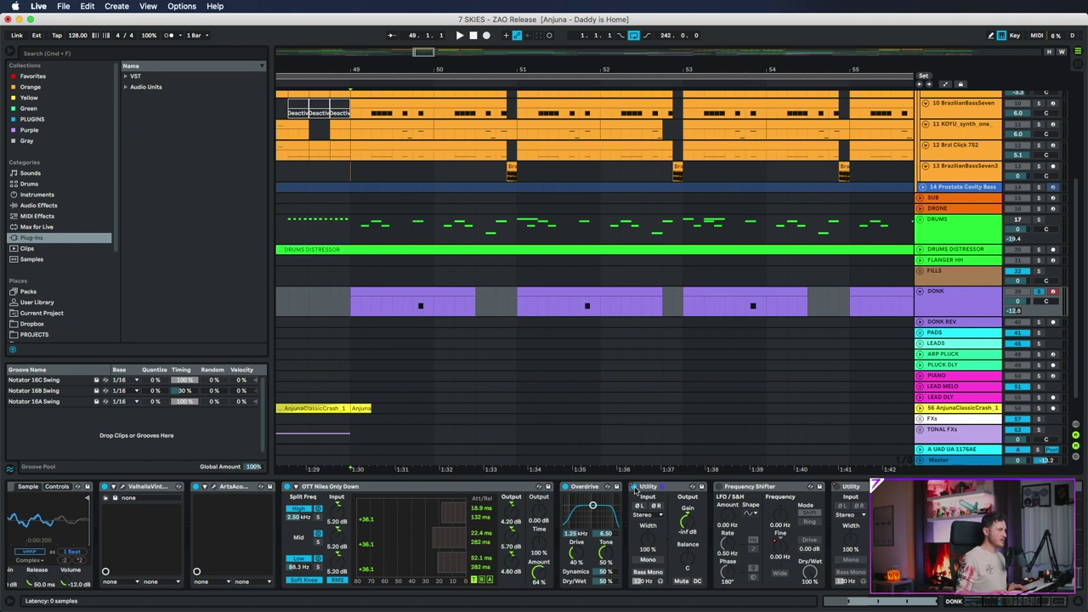
pyautogui.click(974, 303)
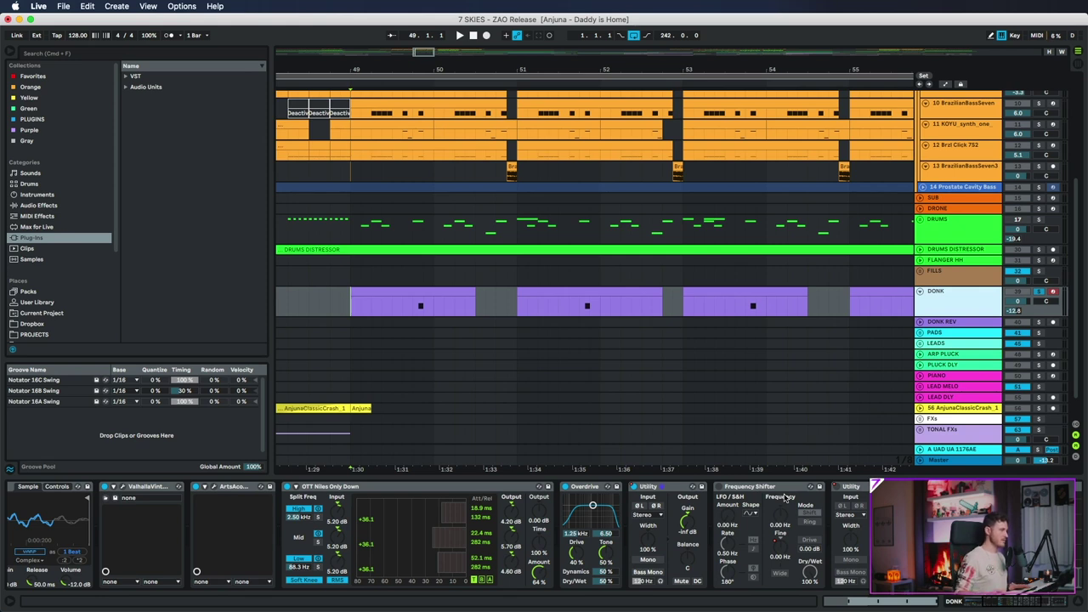
pyautogui.click(674, 489)
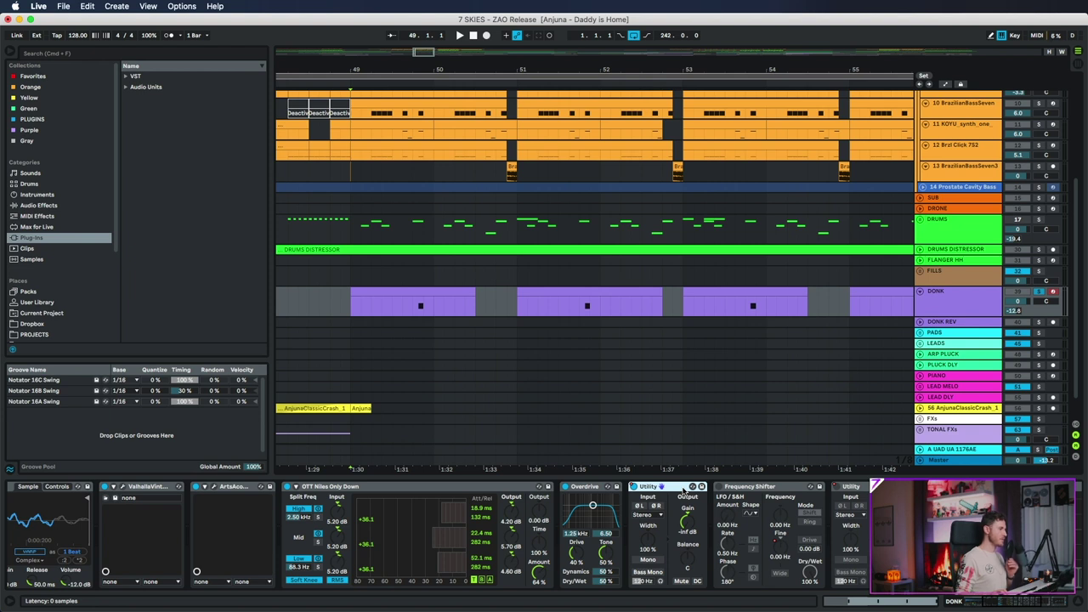
# Select the first DONK clip's 49.4.1 to 50.3.1 portion and play the soloed track from 49.4.1.
pyautogui.click(414, 307)
pyautogui.click(417, 294)
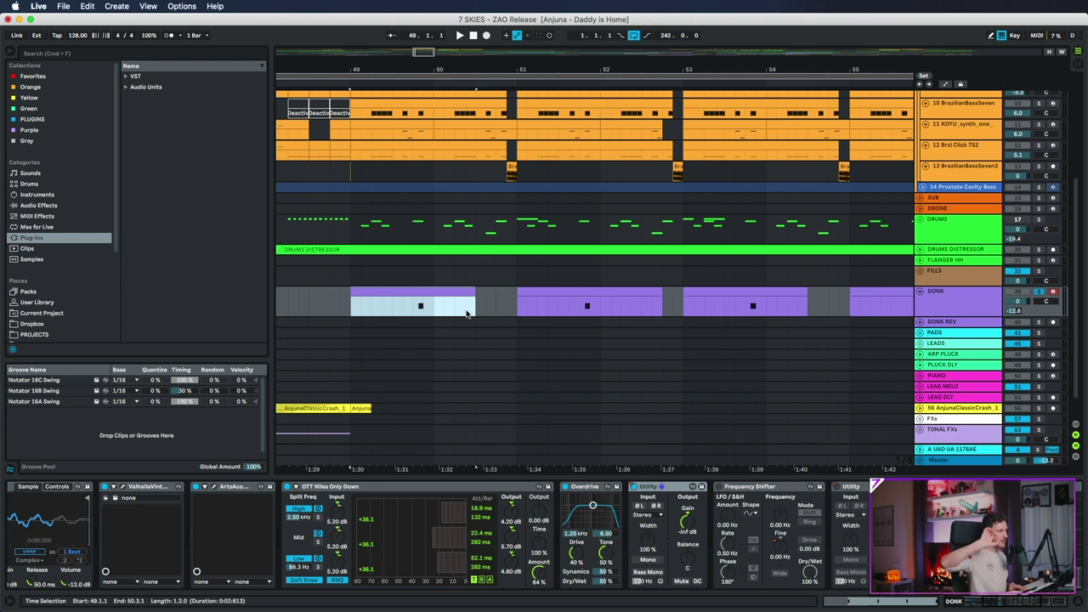
pyautogui.moveTo(414, 313); pyautogui.dragTo(469, 311)
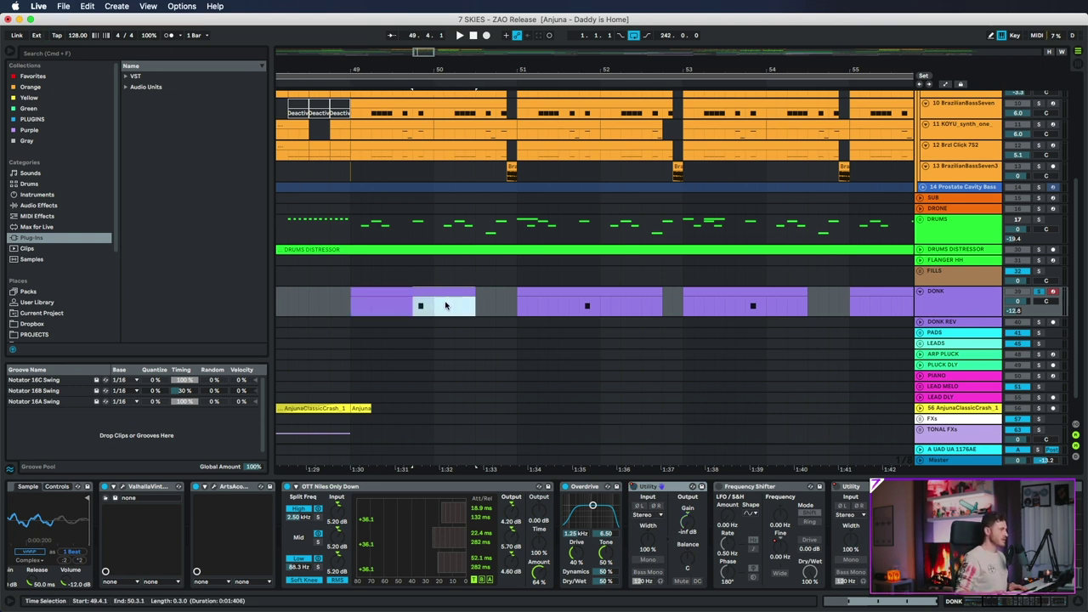
pyautogui.moveTo(413, 313)
pyautogui.mouseDown()
pyautogui.moveTo(473, 313)
pyautogui.moveTo(414, 311)
pyautogui.mouseUp()
pyautogui.click(434, 310)
pyautogui.click(434, 312)
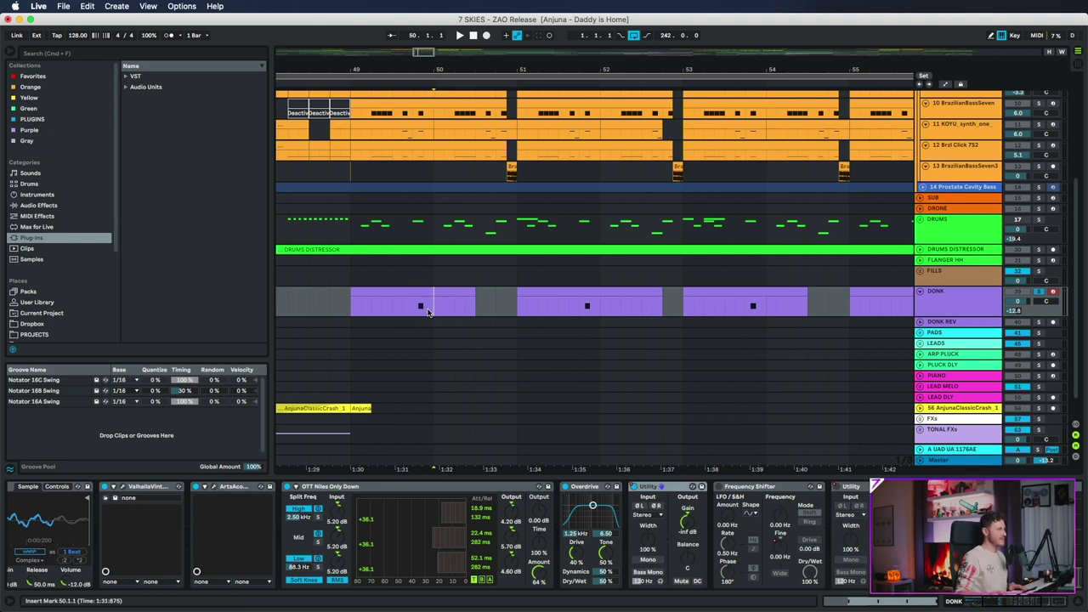
pyautogui.click(416, 310)
pyautogui.press('space')
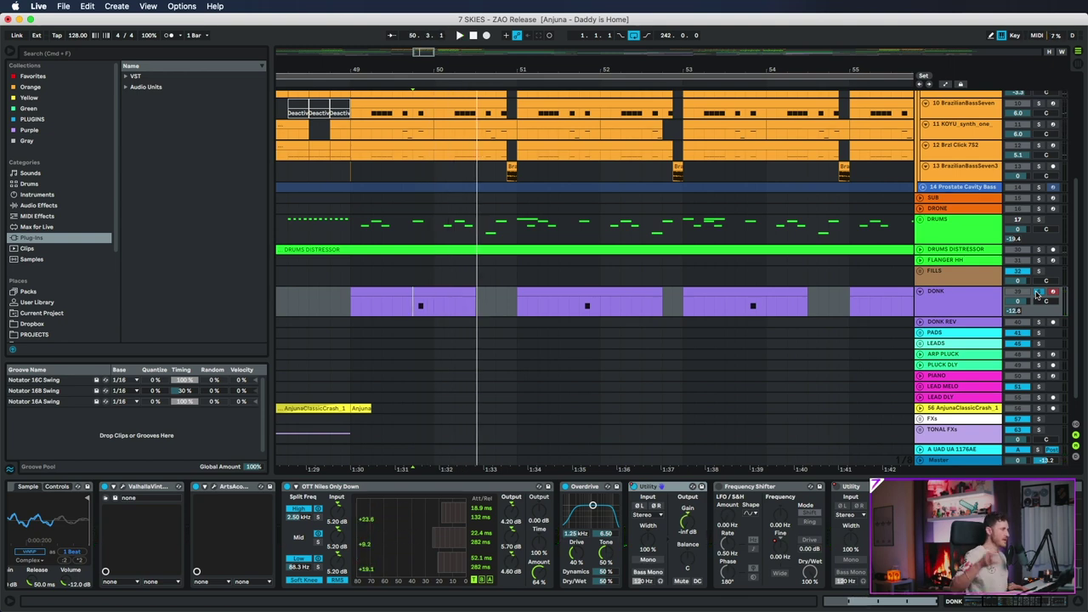
# Play the soloed DONK track from bar 49 and stop after a few bars.
pyautogui.scroll(5, 1037, 294)
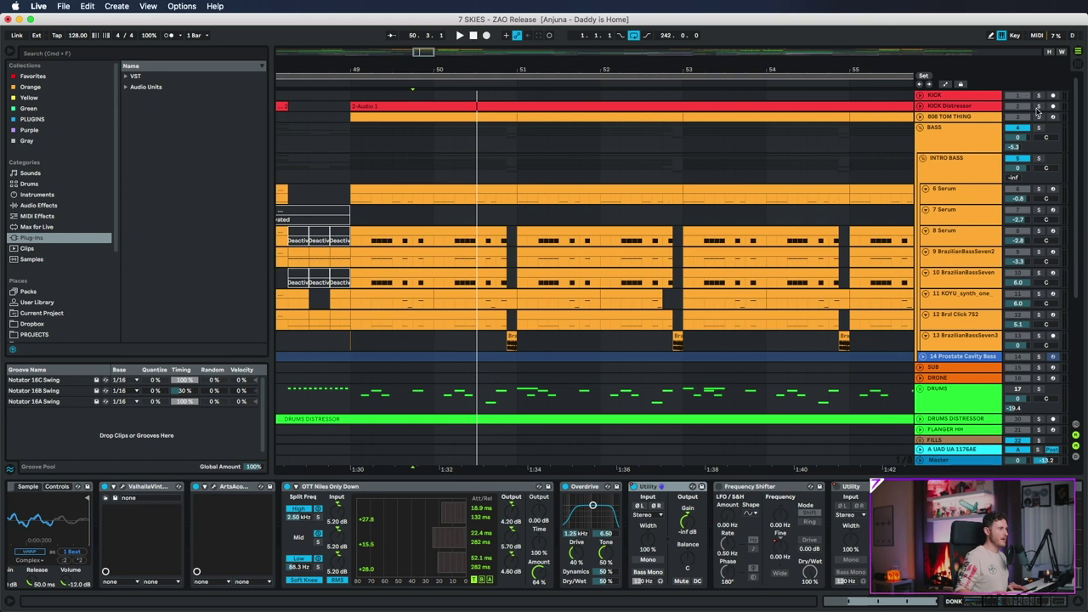
pyautogui.scroll(-6, 677, 234)
pyautogui.click(348, 287)
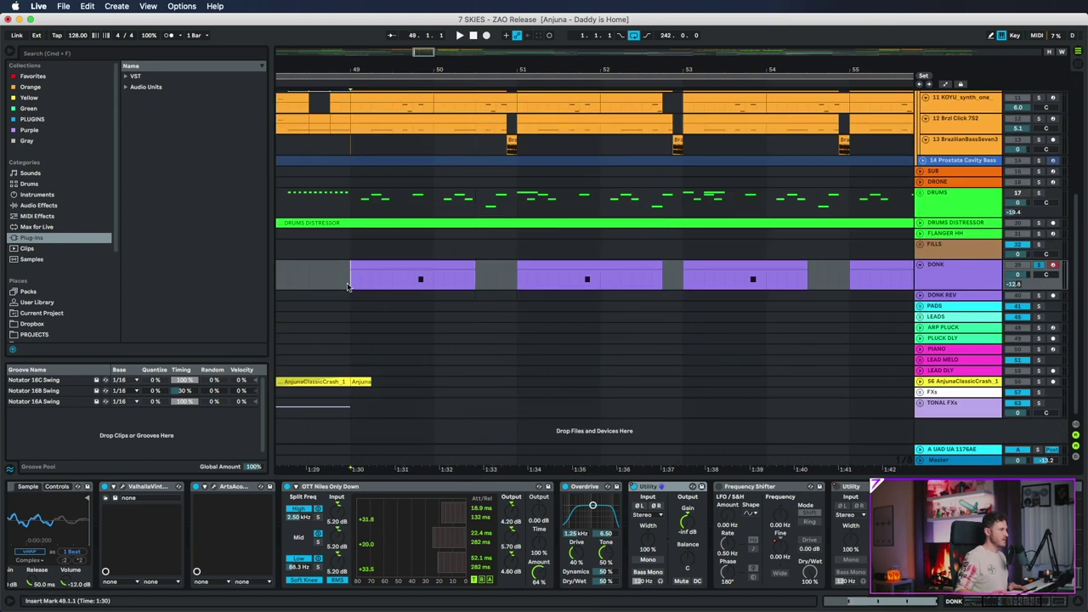
pyautogui.press('space')
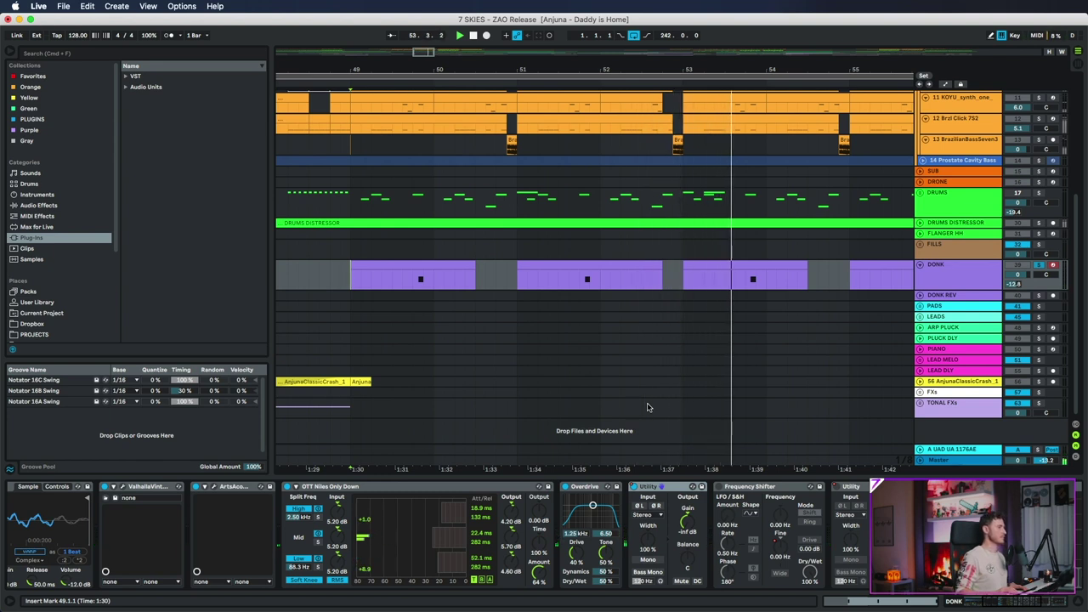
pyautogui.press('space')
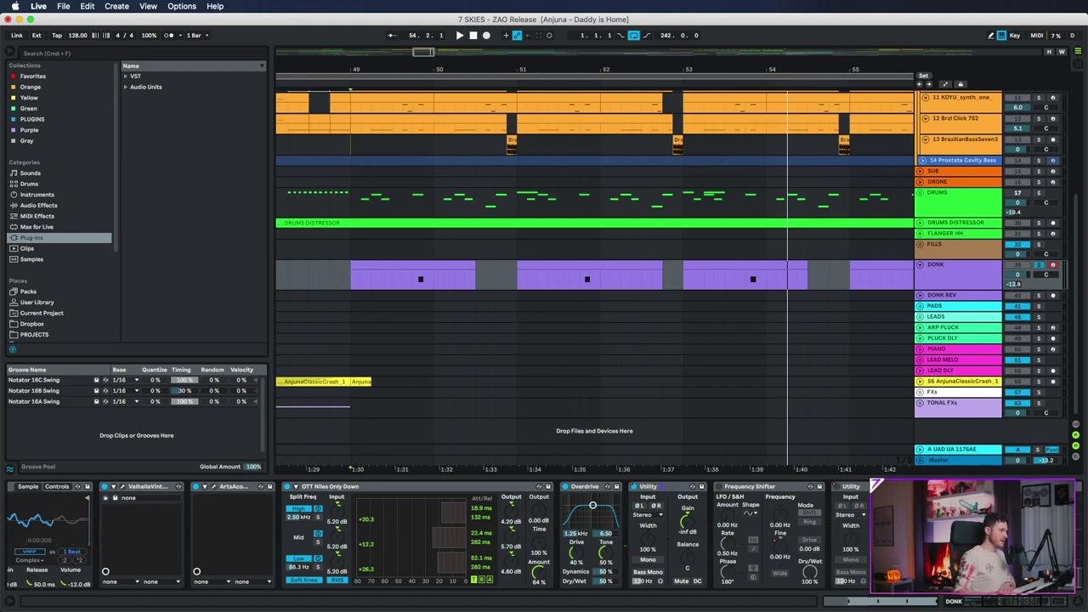
# Examine the Utility after Frequency Shifter in DONK's chain and replay the soloed track from bar 49.
pyautogui.click(854, 489)
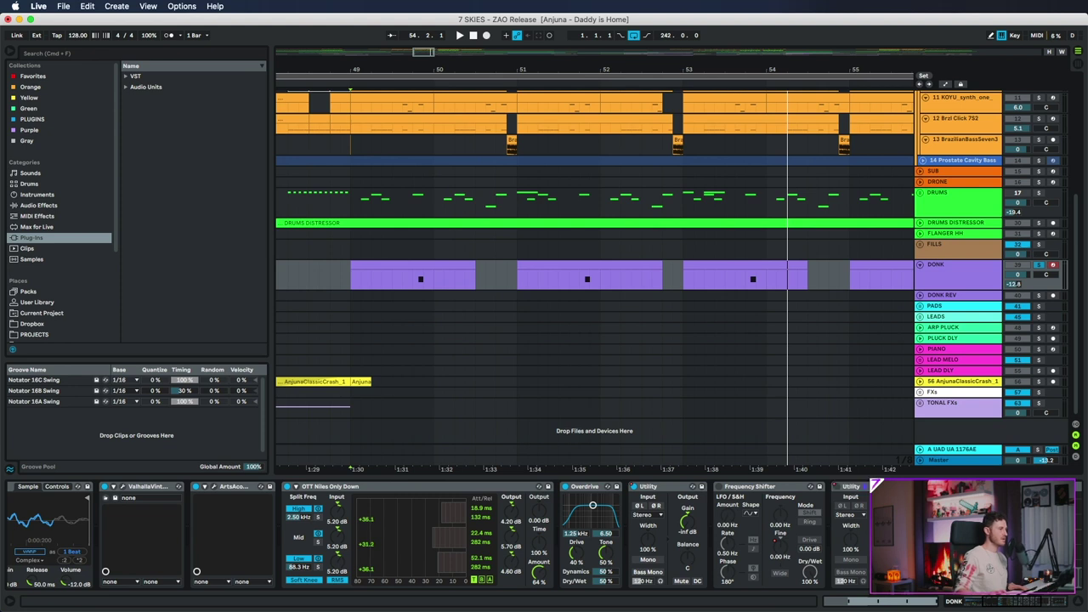
pyautogui.press('space')
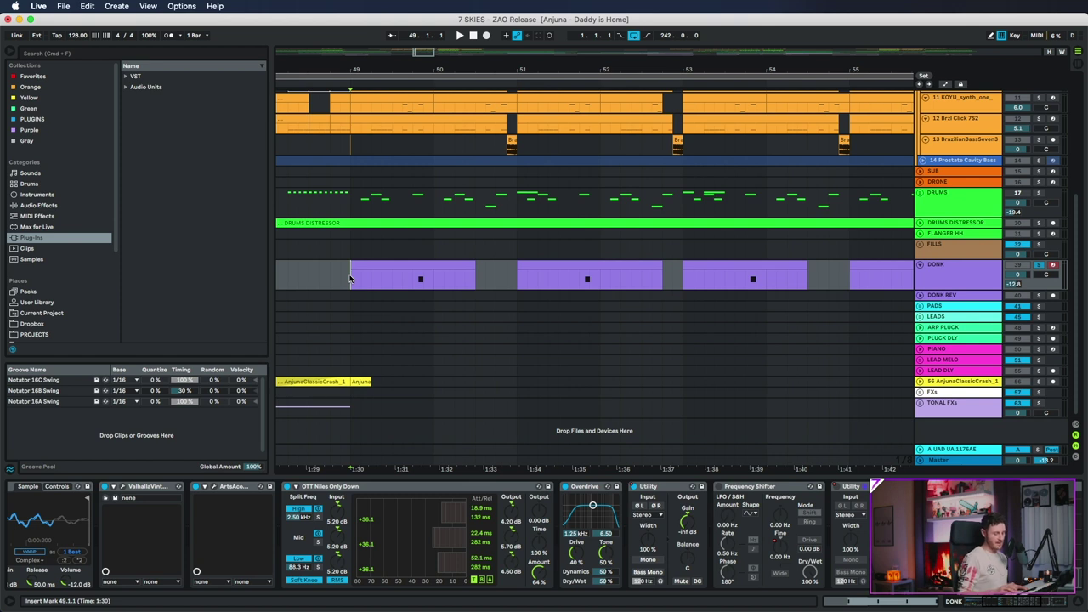
pyautogui.click(351, 278)
pyautogui.press('space')
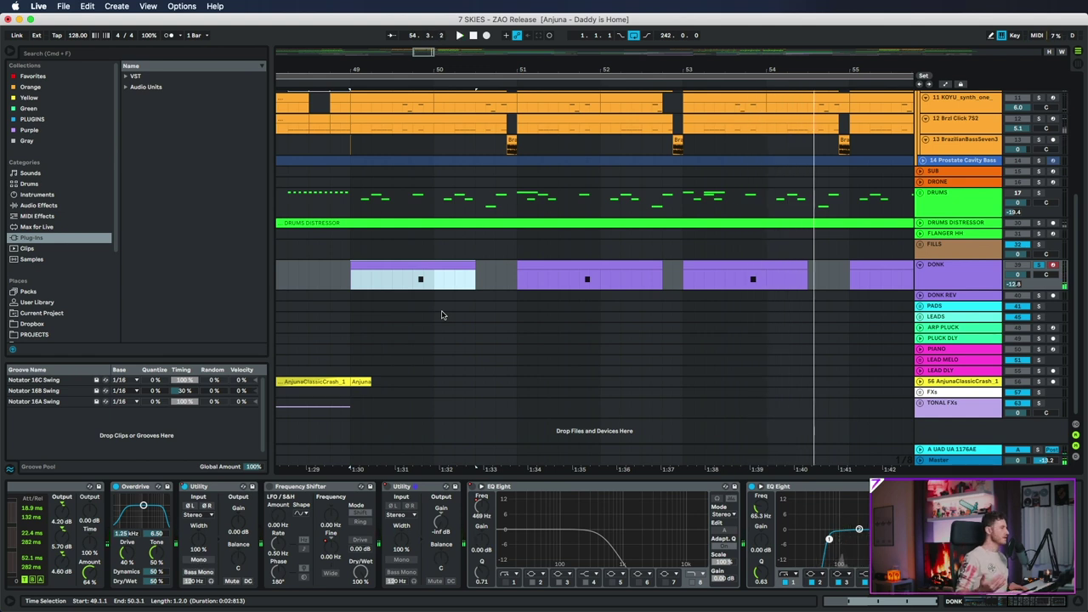
# Solo KICK Distressor alongside DONK and select the DONK clip that starts at bar 49.
pyautogui.moveTo(353, 73); pyautogui.dragTo(353, 69)
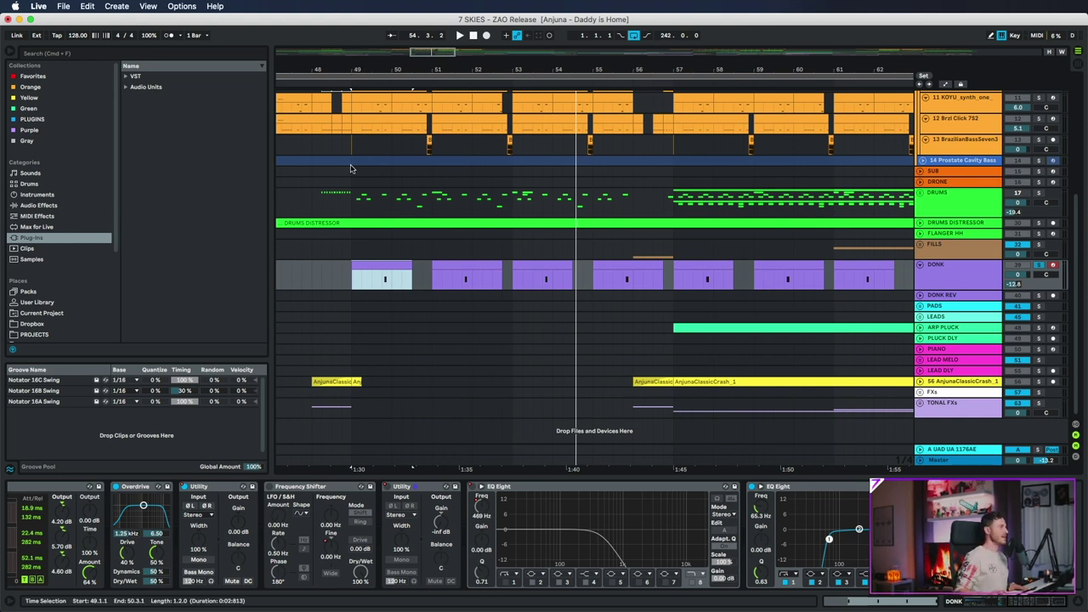
pyautogui.scroll(10, 444, 223)
pyautogui.scroll(-3, 444, 223)
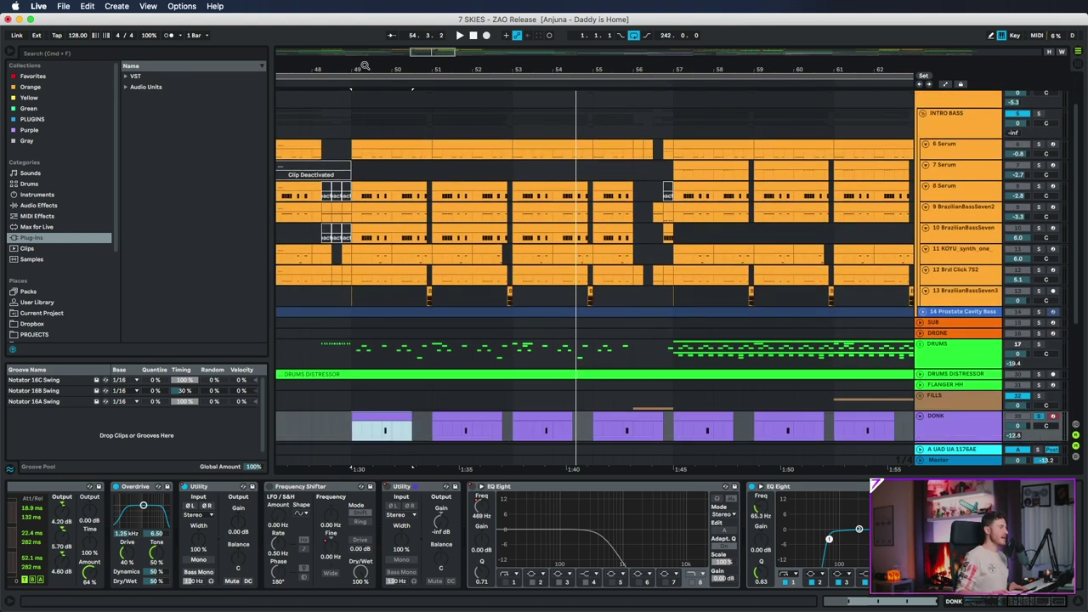
pyautogui.press('-')
pyautogui.press('-')
pyautogui.scroll(3, 797, 386)
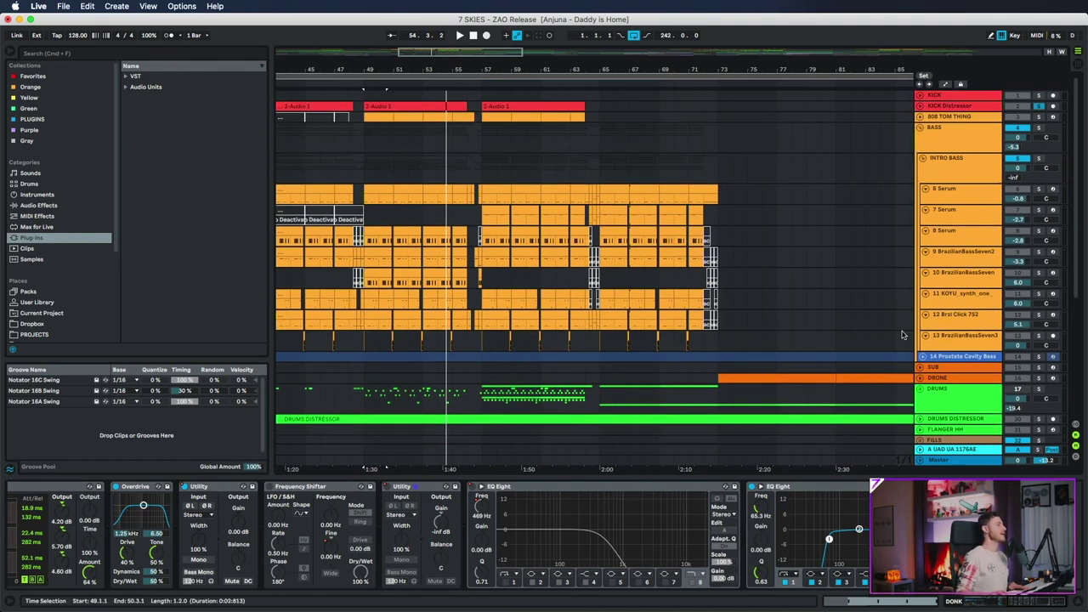
pyautogui.scroll(-9, 404, 269)
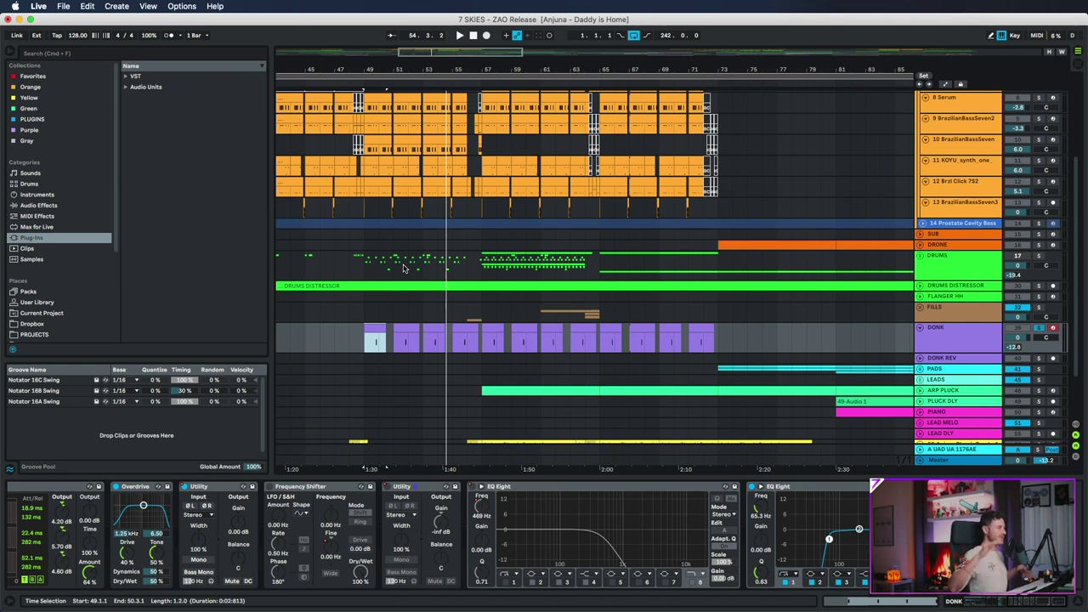
pyautogui.click(982, 333)
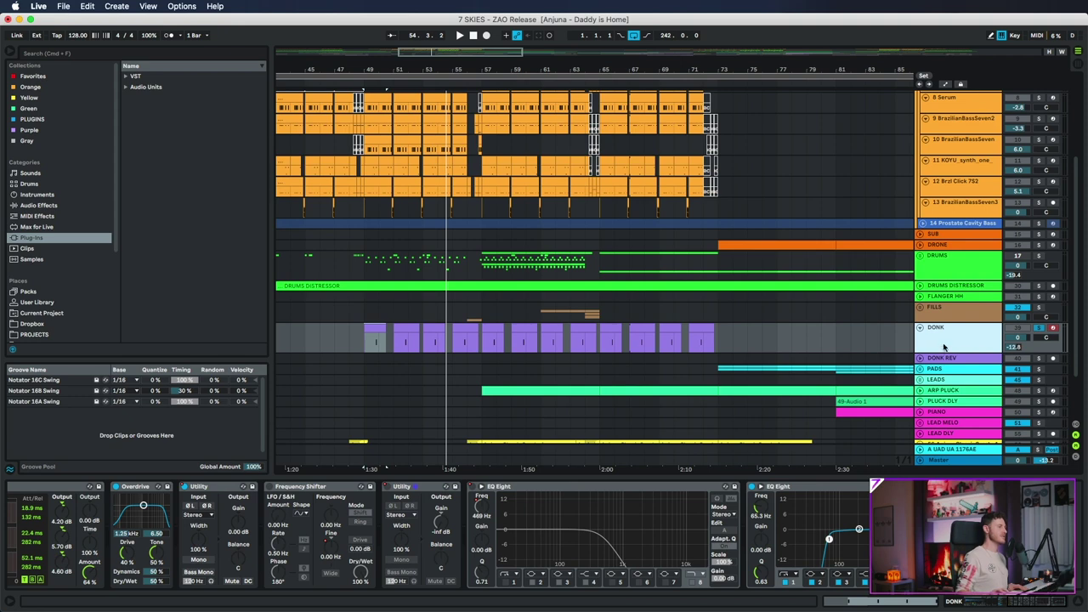
pyautogui.click(368, 338)
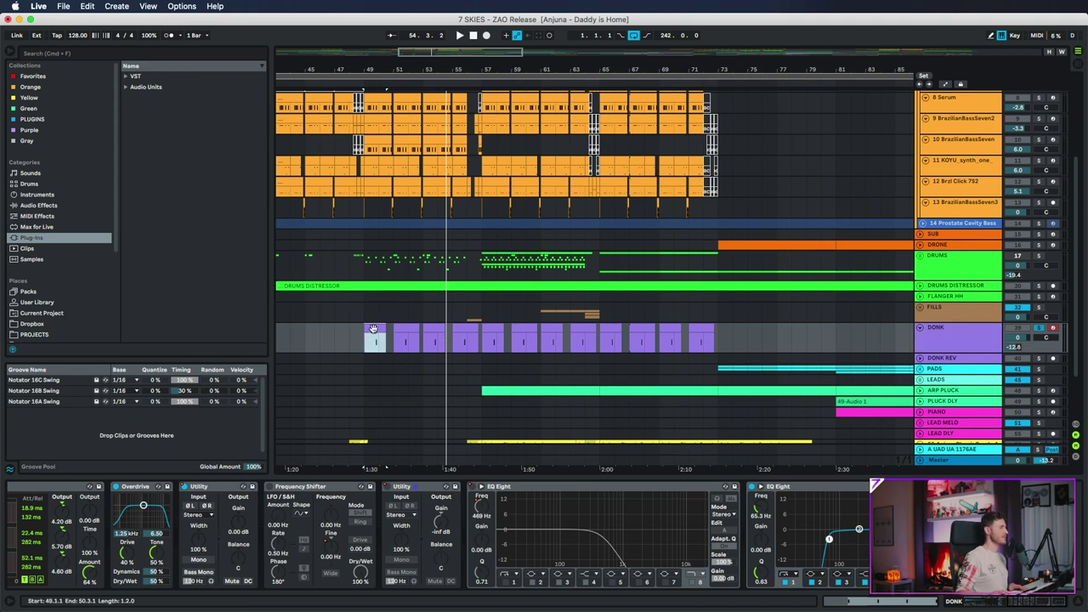
# Add the BASS group to the soloed KICK Distressor and DONK tracks.
pyautogui.scroll(5, 362, 337)
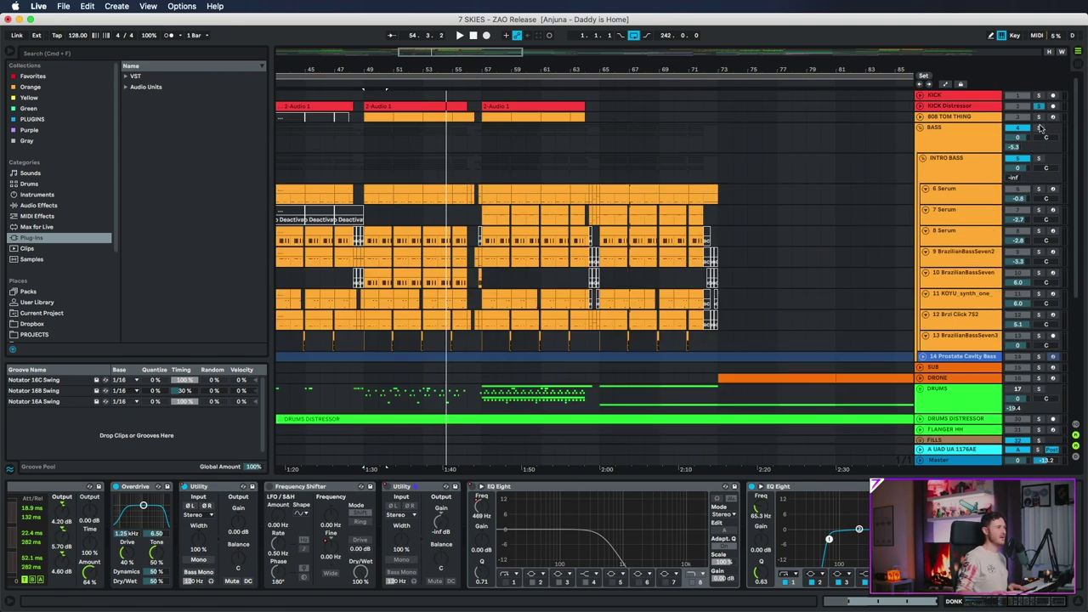
pyautogui.scroll(-8, 909, 165)
pyautogui.scroll(8, 909, 165)
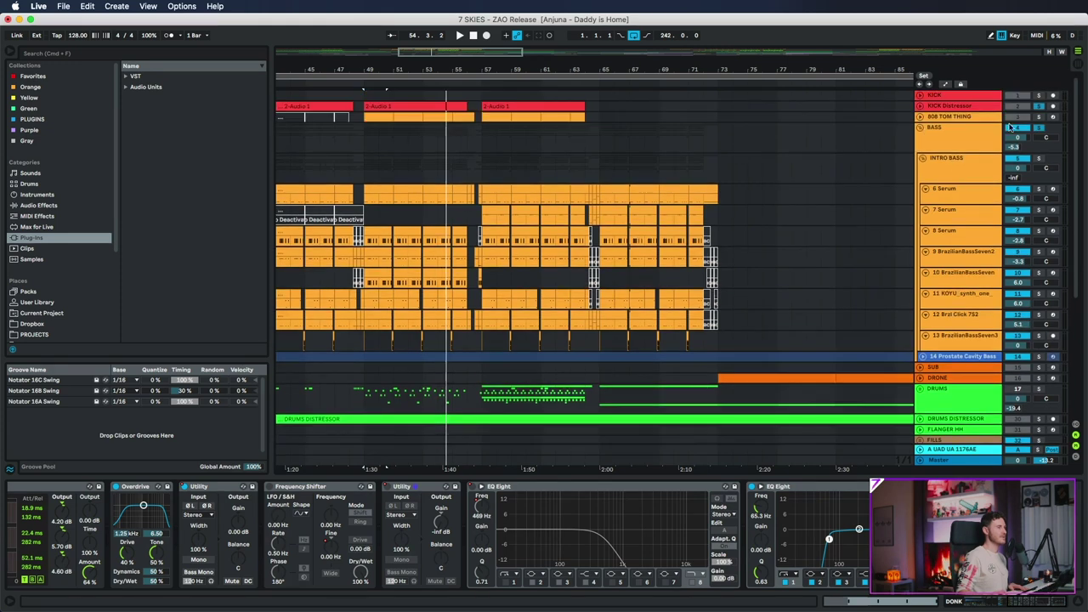
pyautogui.scroll(-5, 910, 166)
pyautogui.scroll(-2, 909, 166)
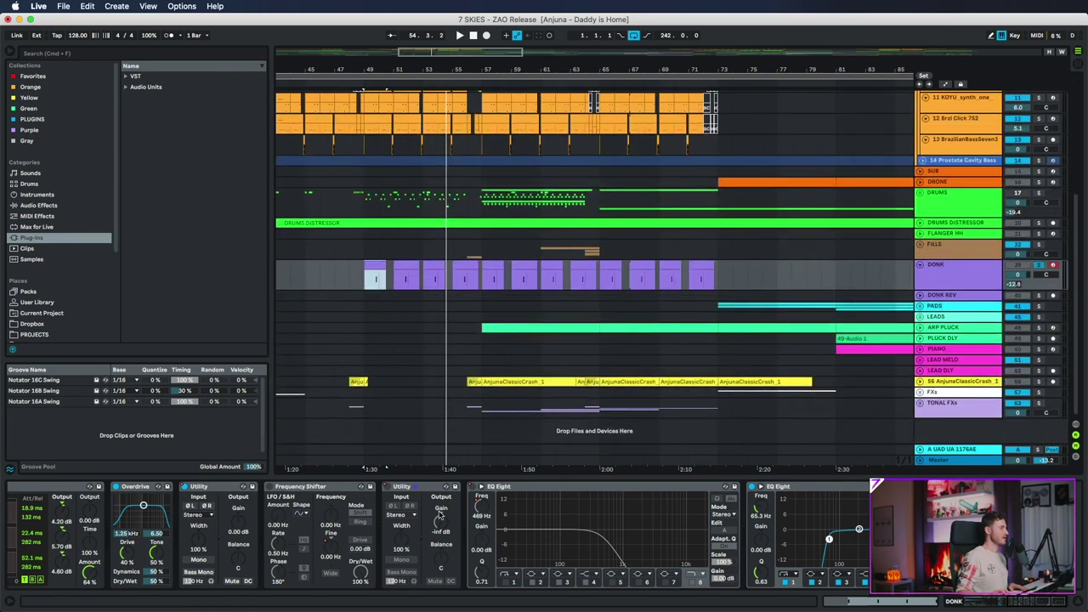
# Audition KICK Distressor, BASS and DONK together from bar 49 while watching the gain of DONK's first Utility.
pyautogui.click(239, 522)
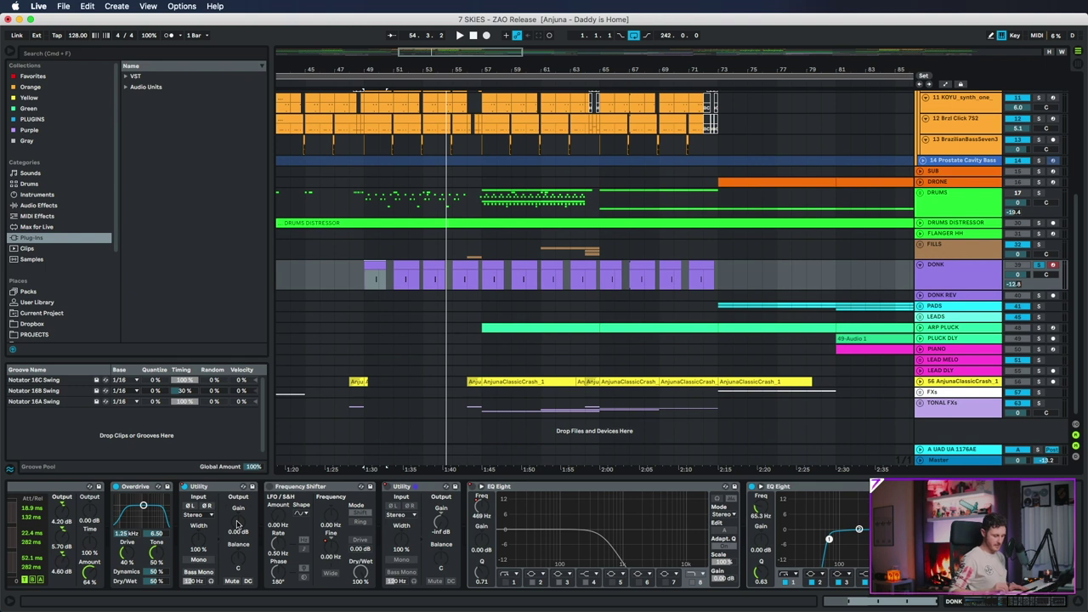
pyautogui.press('space')
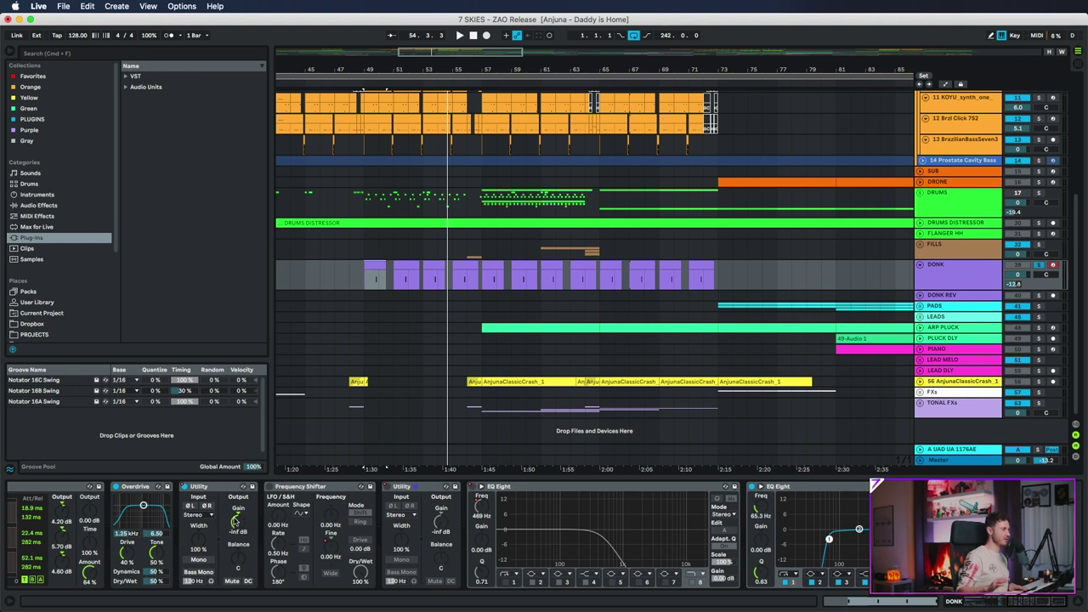
pyautogui.click(358, 283)
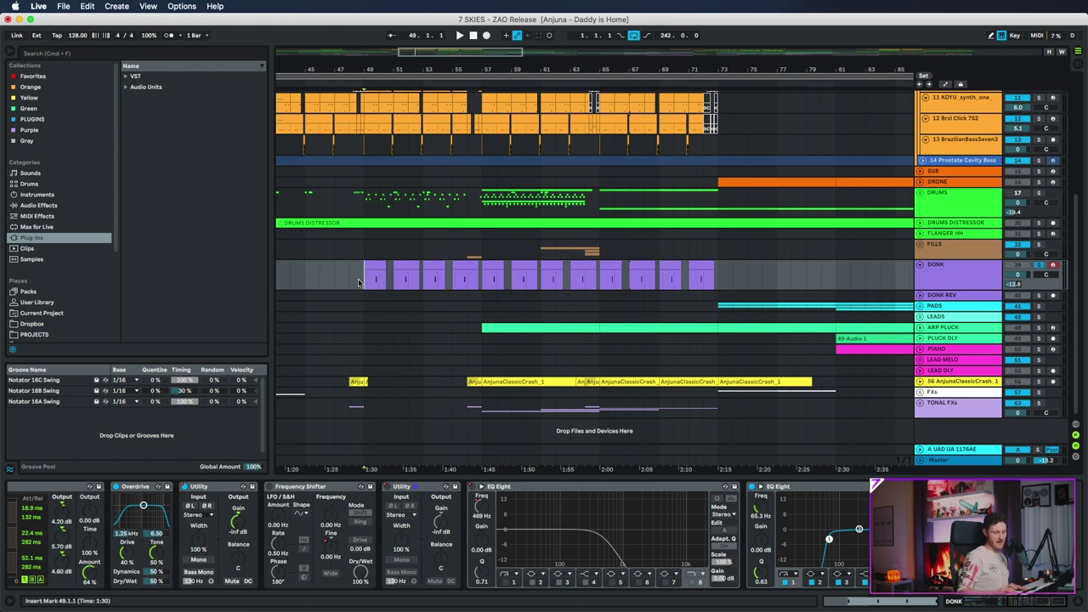
pyautogui.press('space')
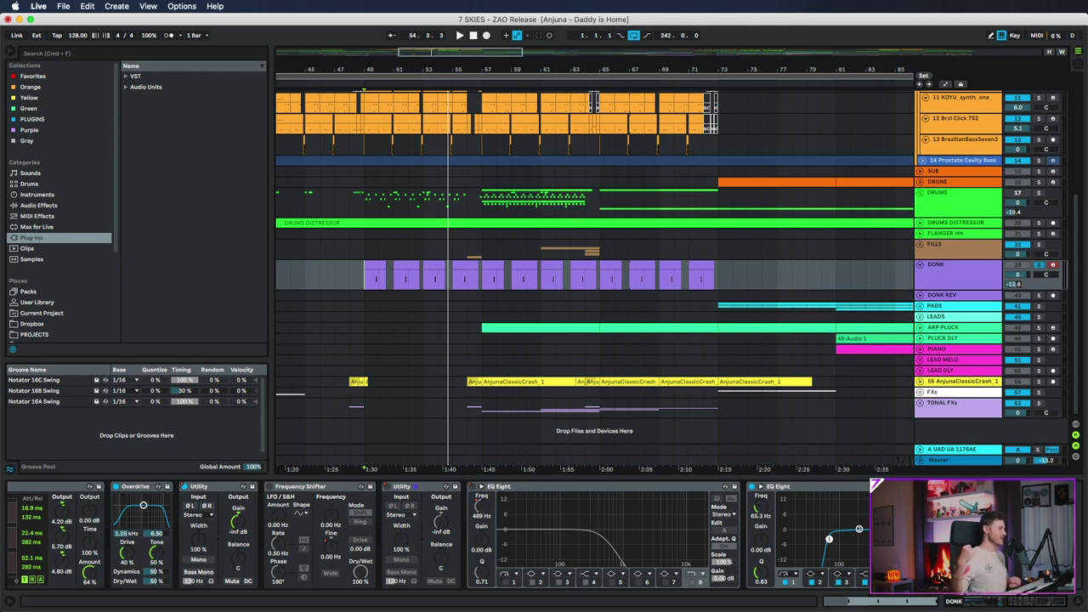
# Select the first DONK clip's 50.1.1 to 50.3.1 tail and the Utility that follows Overdrive.
pyautogui.click(375, 276)
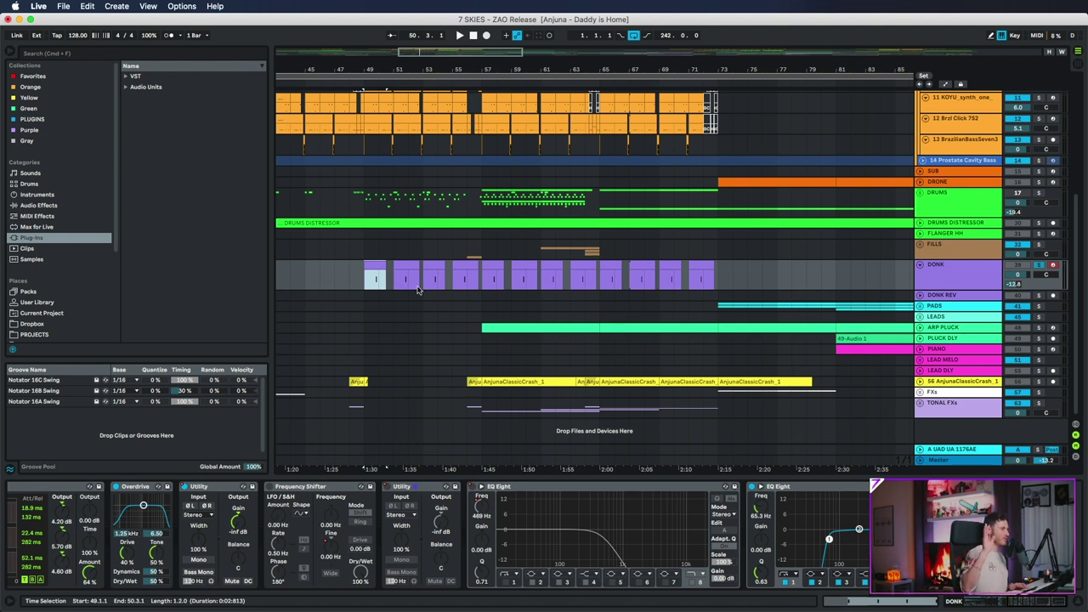
pyautogui.moveTo(379, 283); pyautogui.dragTo(384, 284)
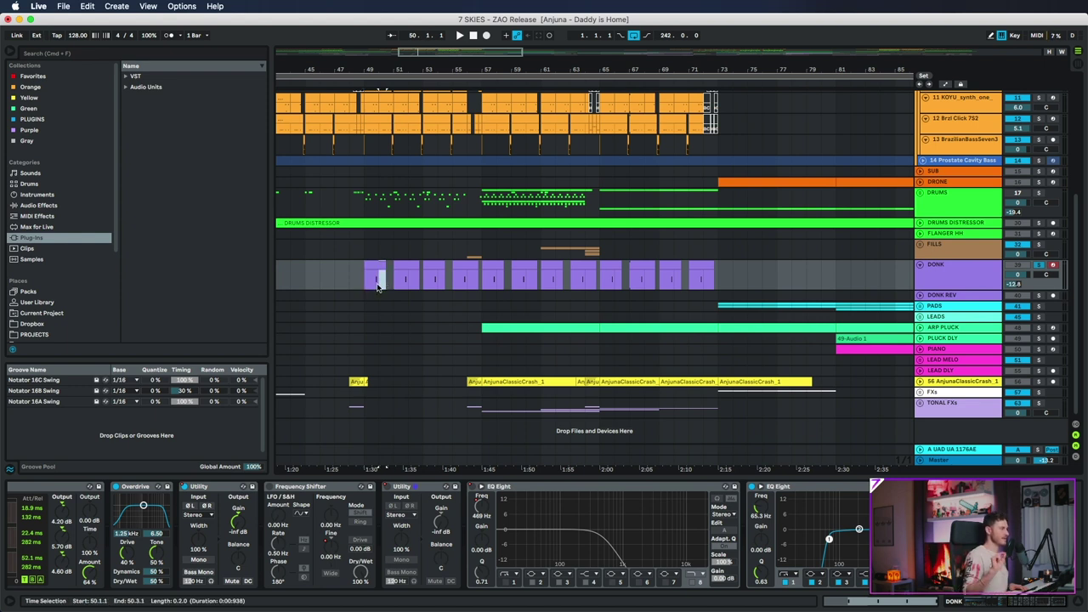
pyautogui.click(241, 486)
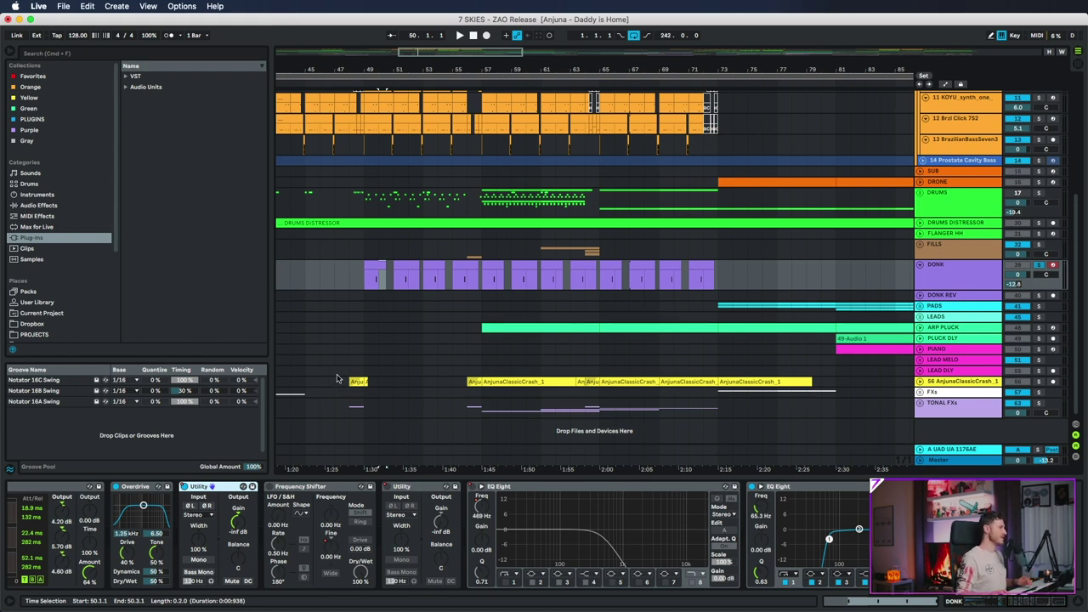
# View the BASS group's devices and select the 6 Serum clip spanning bars 41 to 43.
pyautogui.scroll(5, 492, 45)
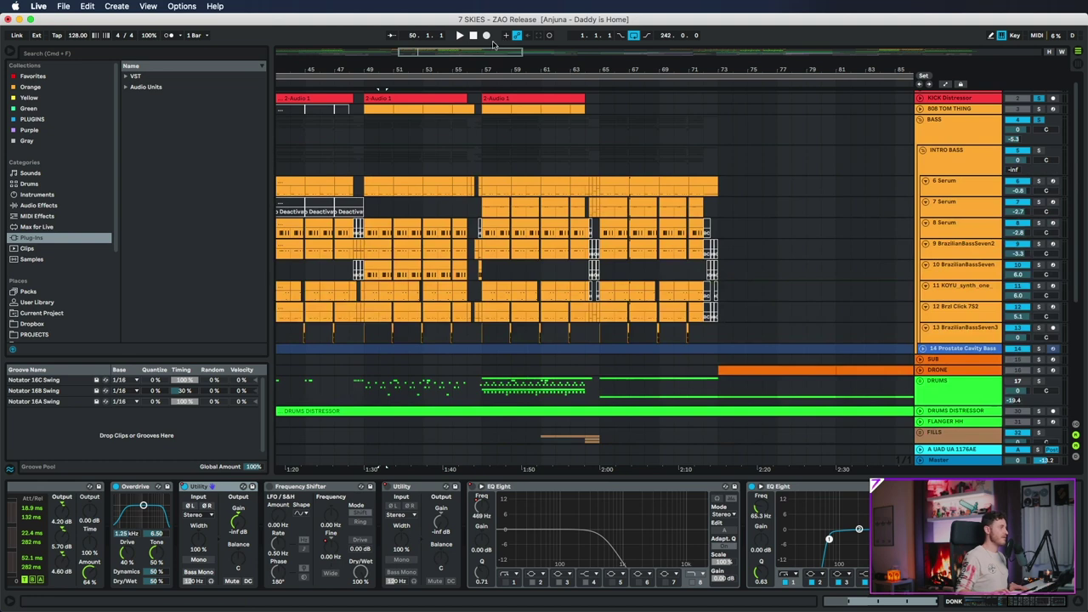
pyautogui.click(961, 129)
pyautogui.moveTo(389, 81); pyautogui.dragTo(623, 128)
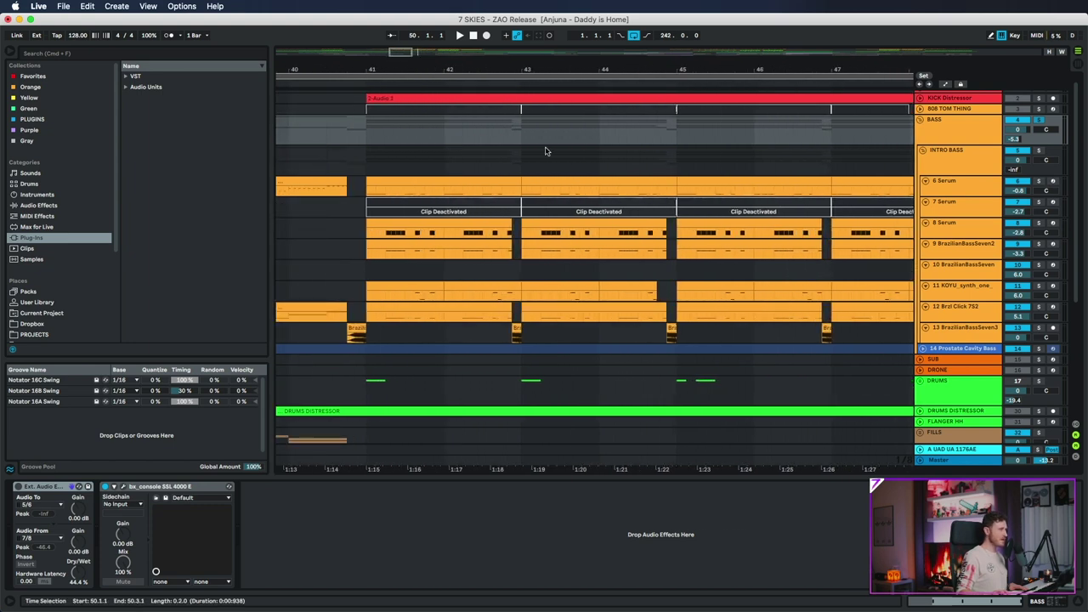
pyautogui.click(393, 184)
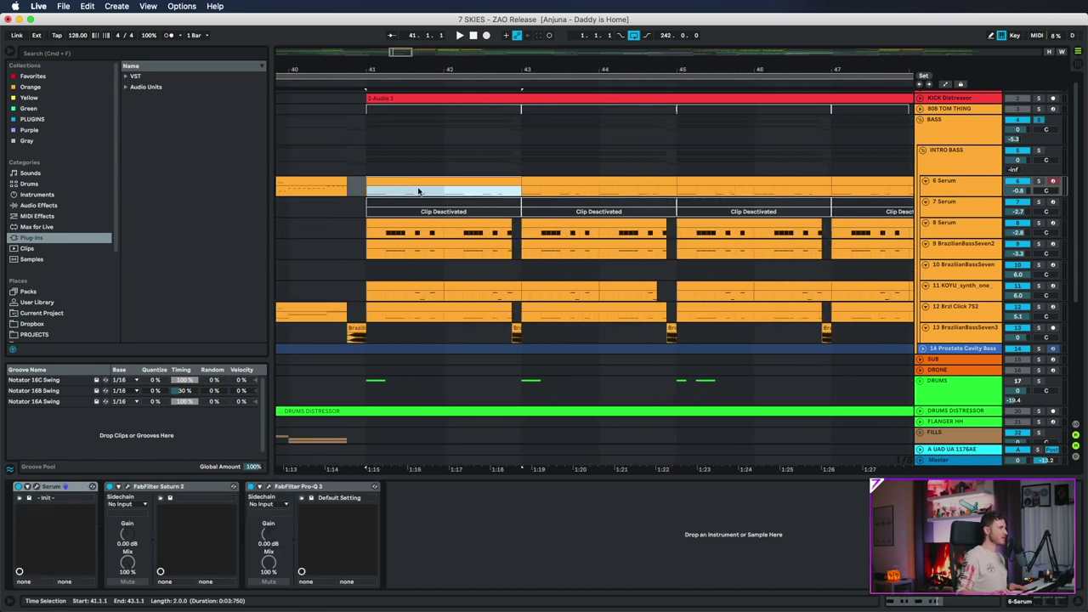
# Show the 6 Serum synth's settings and audition that track soloed from bar 41, moving the plugin window off the clips.
pyautogui.click(36, 487)
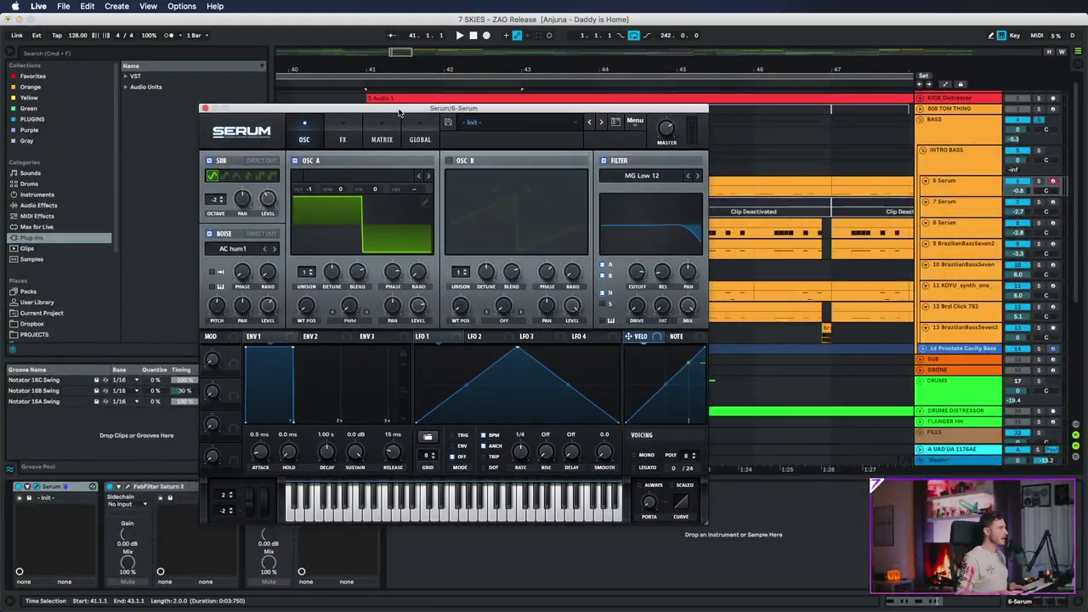
pyautogui.click(1041, 183)
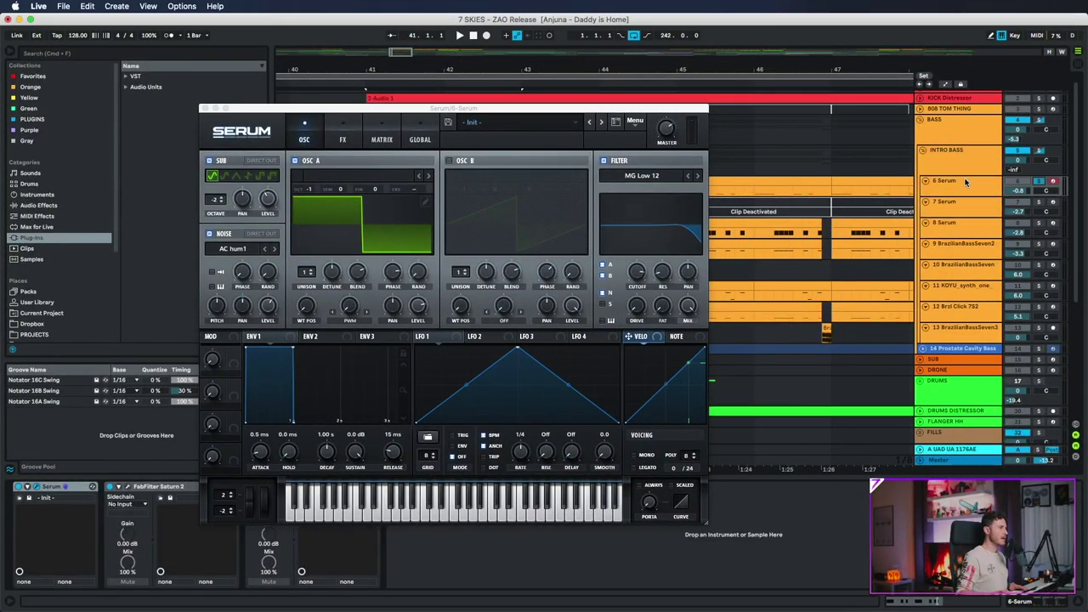
pyautogui.press('space')
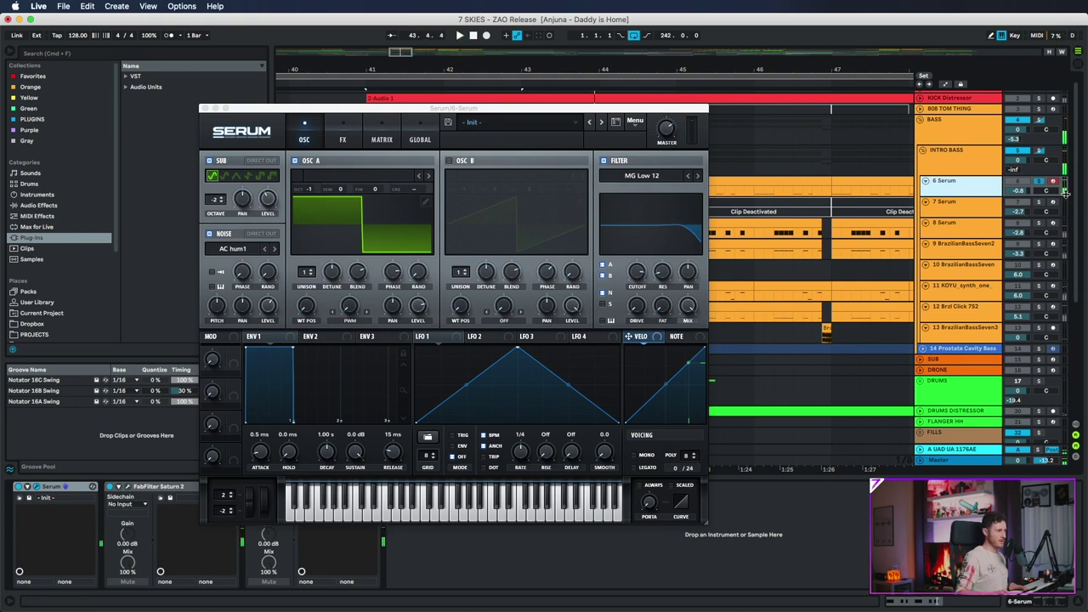
pyautogui.moveTo(359, 108); pyautogui.dragTo(628, 296)
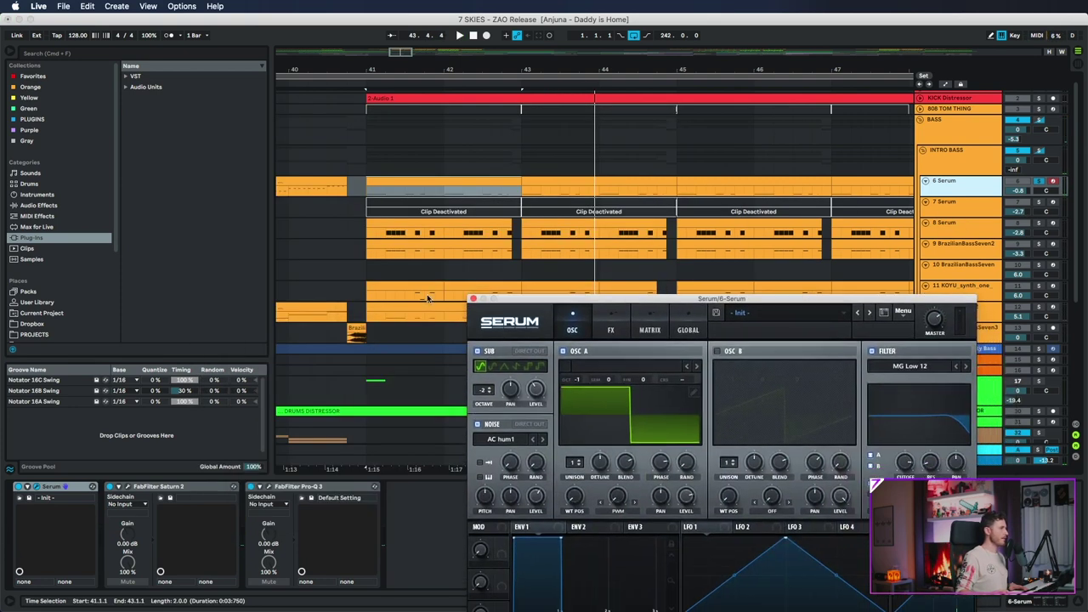
# Solo the 8 Serum track and audition its clip from bar 41.
pyautogui.click(478, 231)
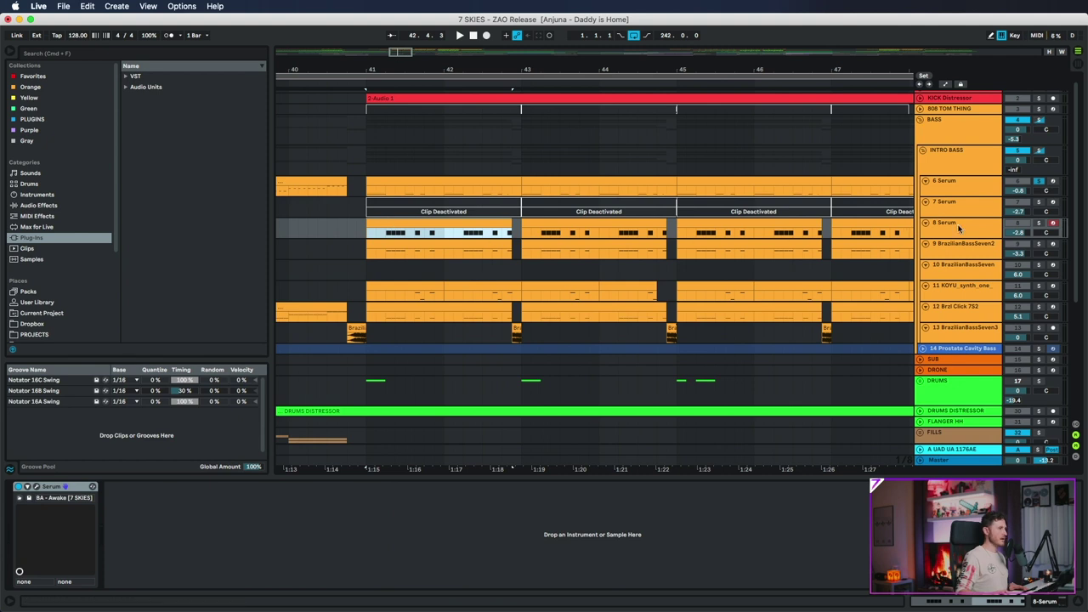
pyautogui.click(1039, 223)
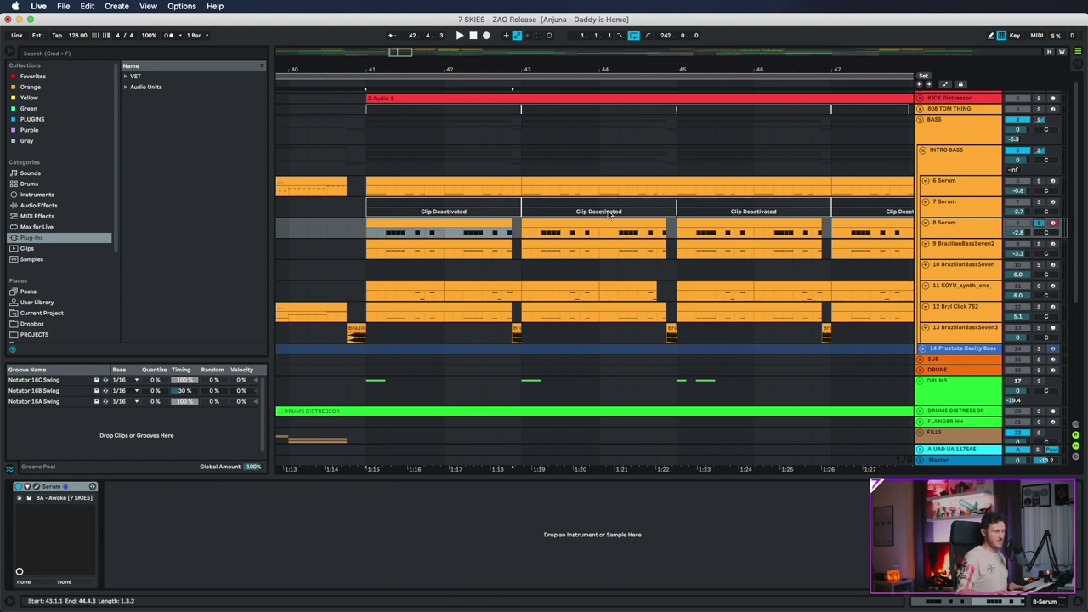
pyautogui.click(374, 222)
pyautogui.press('space')
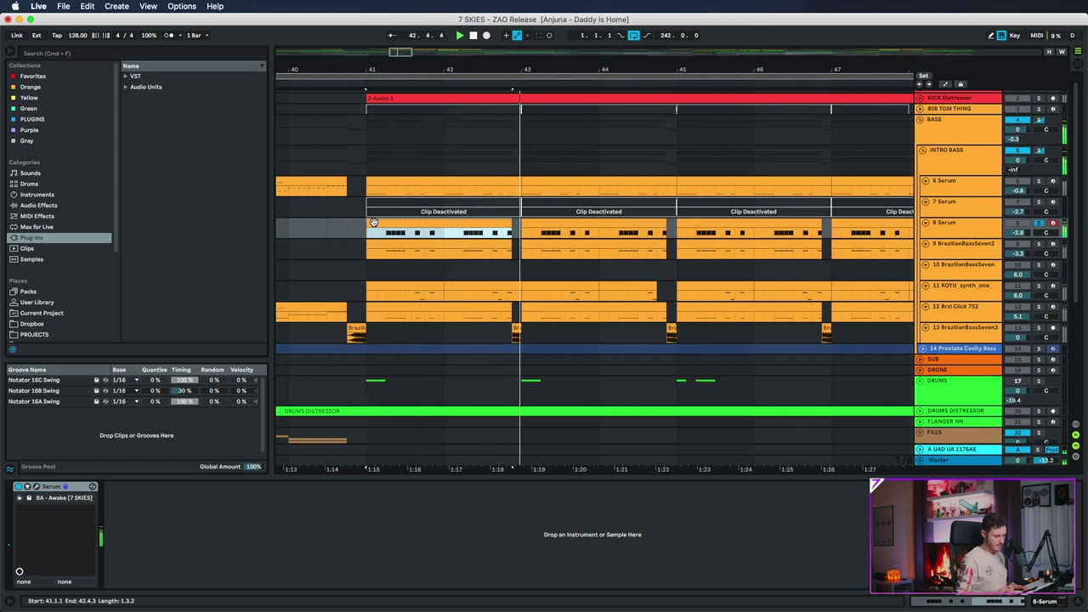
pyautogui.press('space')
# Switch the solo to 9 BrazilianBassSeven2 and audition it from bar 41.
pyautogui.click(1026, 249)
pyautogui.click(1038, 244)
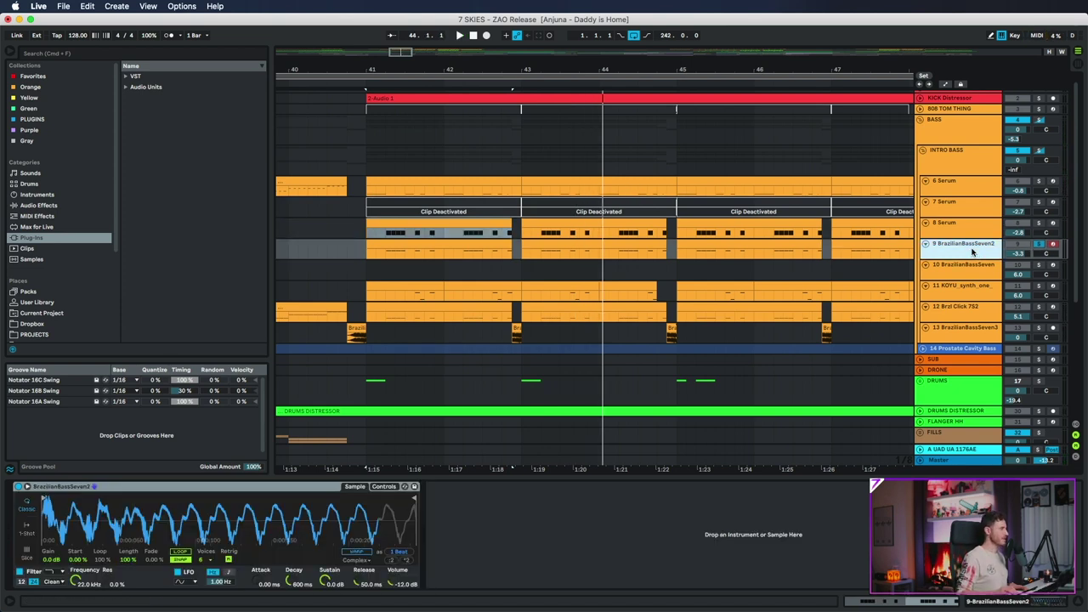
pyautogui.press('space')
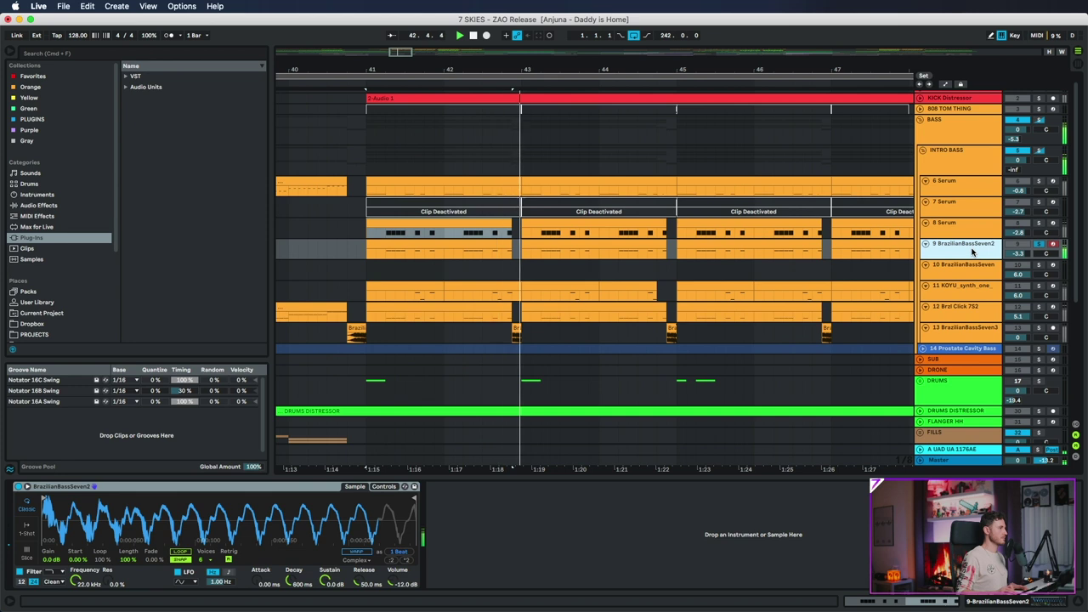
# Solo the 11 KOYU_synth_one track and audition it from 41.3.1.
pyautogui.click(1058, 292)
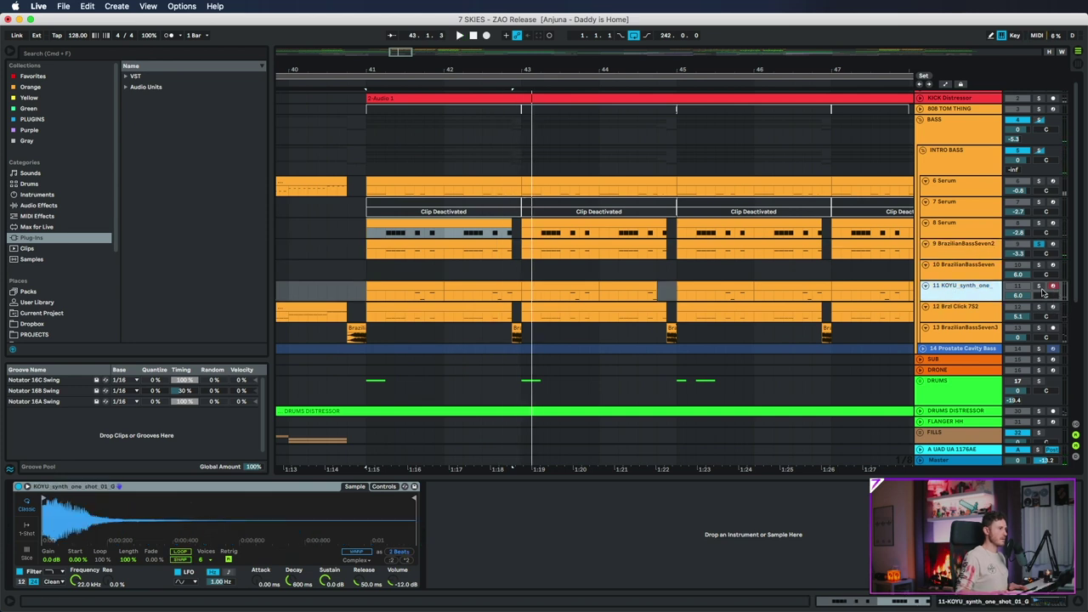
pyautogui.click(404, 294)
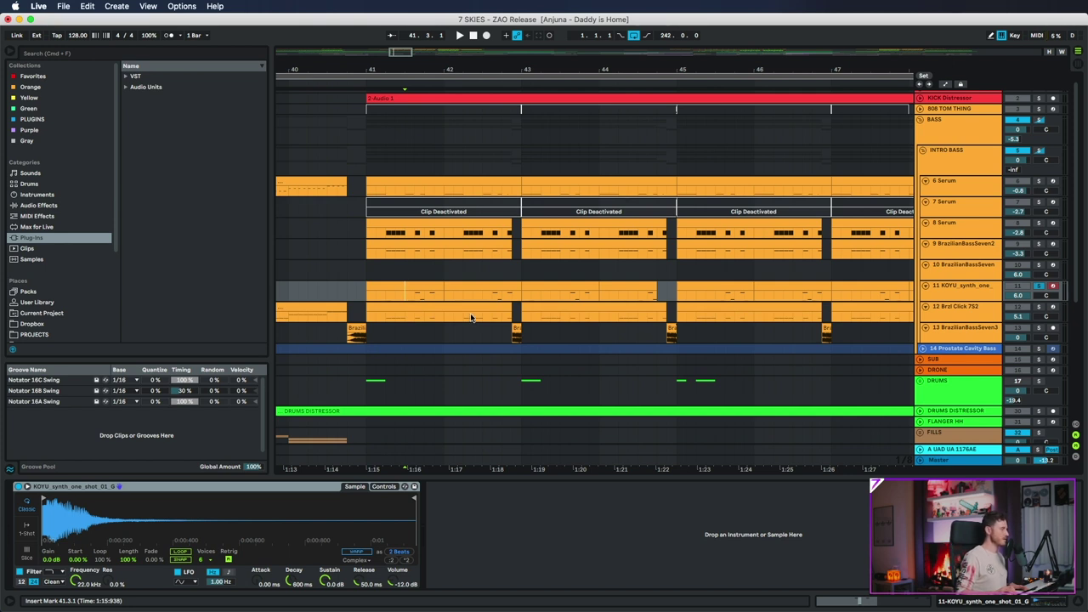
pyautogui.press('space')
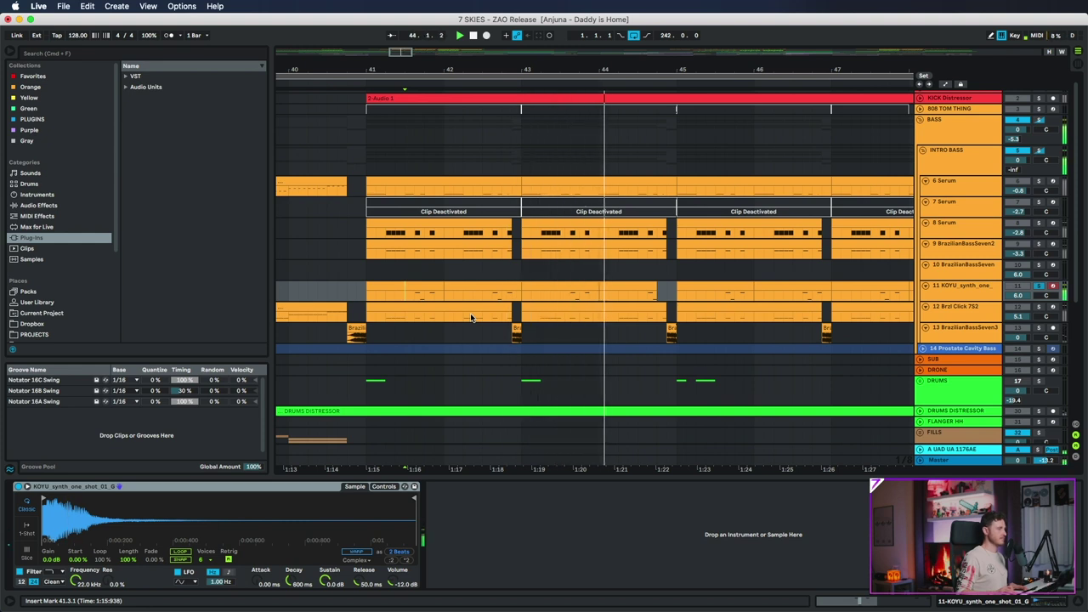
pyautogui.press('space')
# Select the 12 Brzl Click 752 clip at bar 41, solo its track and audition it.
pyautogui.moveTo(510, 313); pyautogui.dragTo(374, 311)
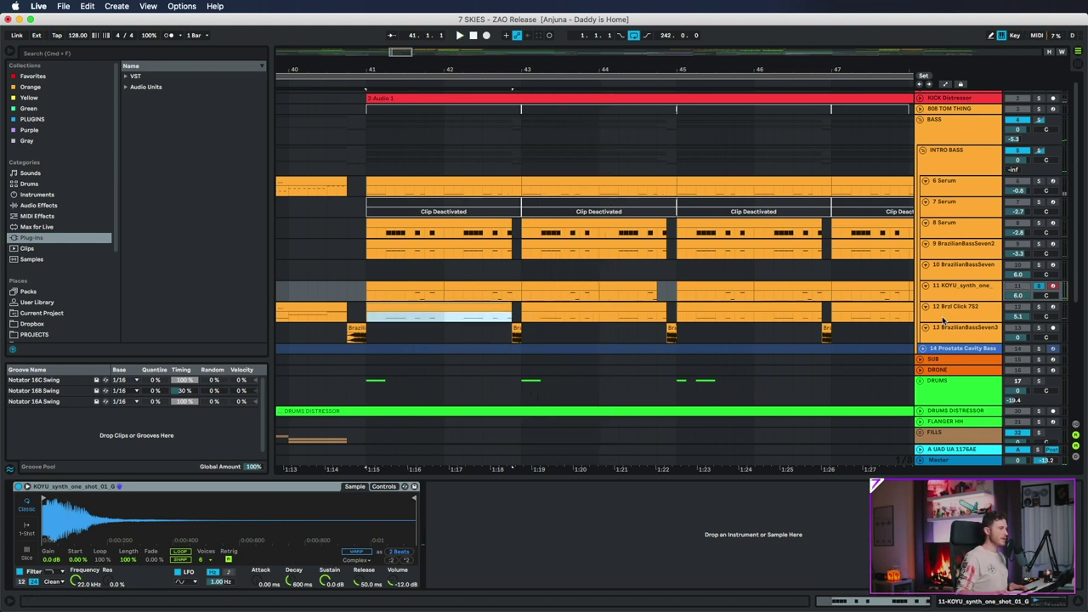
pyautogui.click(1040, 307)
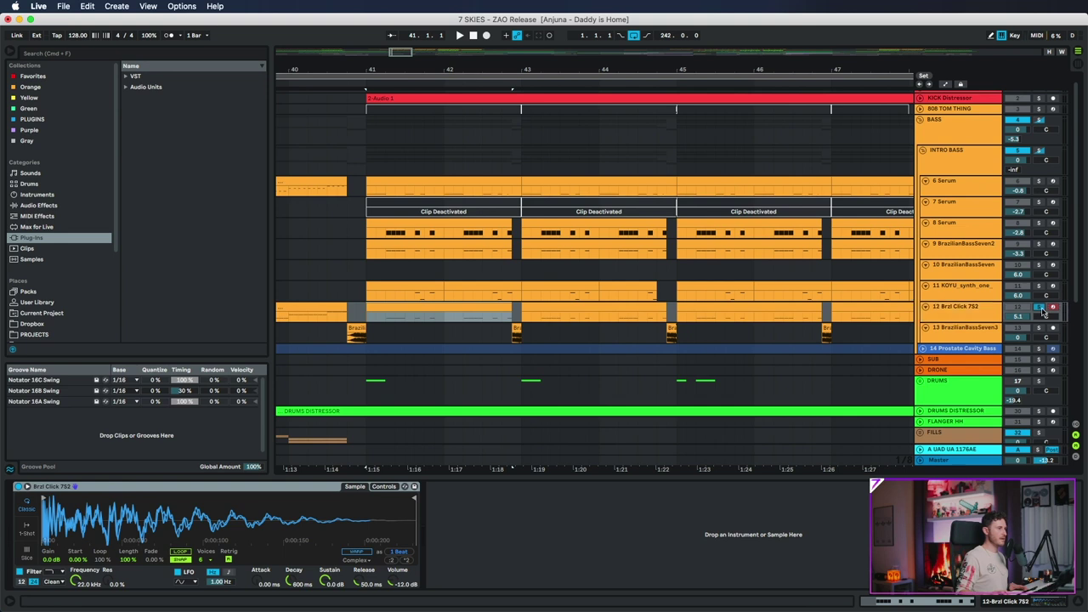
pyautogui.click(997, 316)
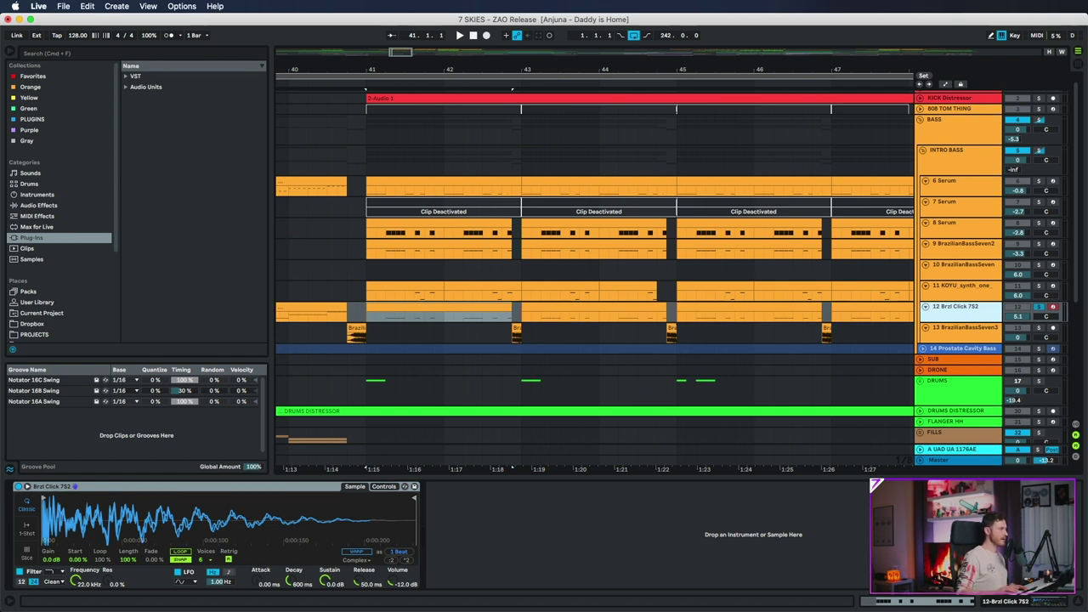
pyautogui.press('space')
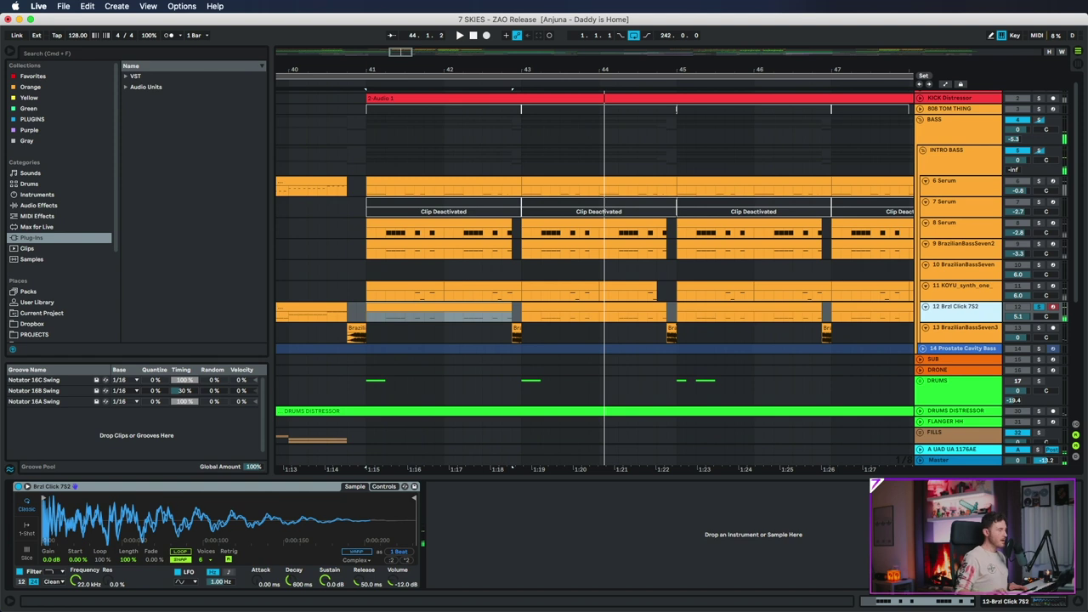
# Audition the complete soloed BASS group from bar 41 with the 12 Brzl Click 752 solo turned off.
pyautogui.scroll(-3, 413, 84)
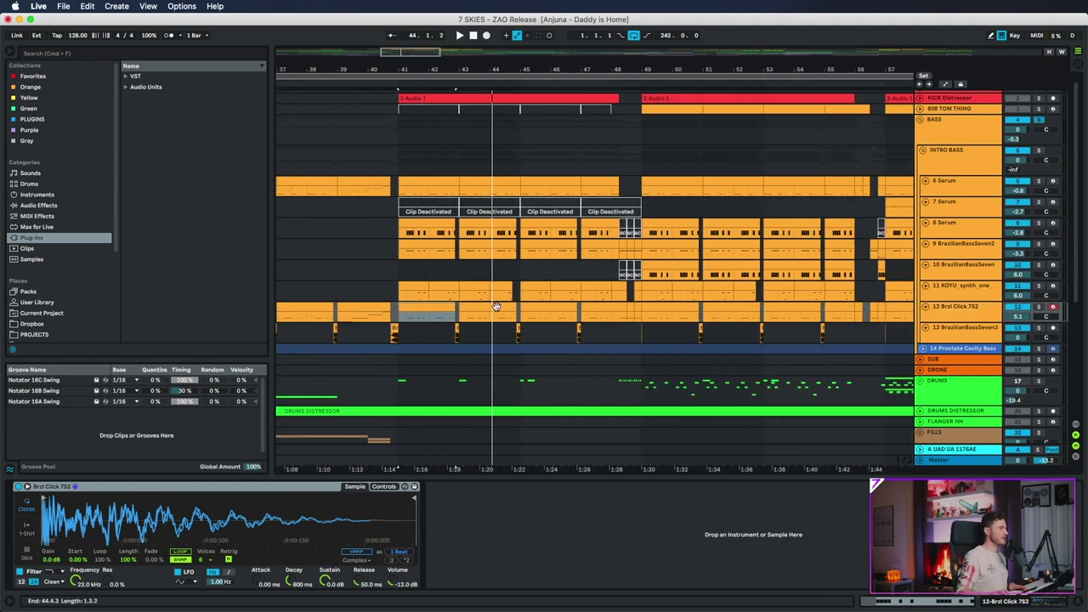
pyautogui.click(398, 320)
pyautogui.press('space')
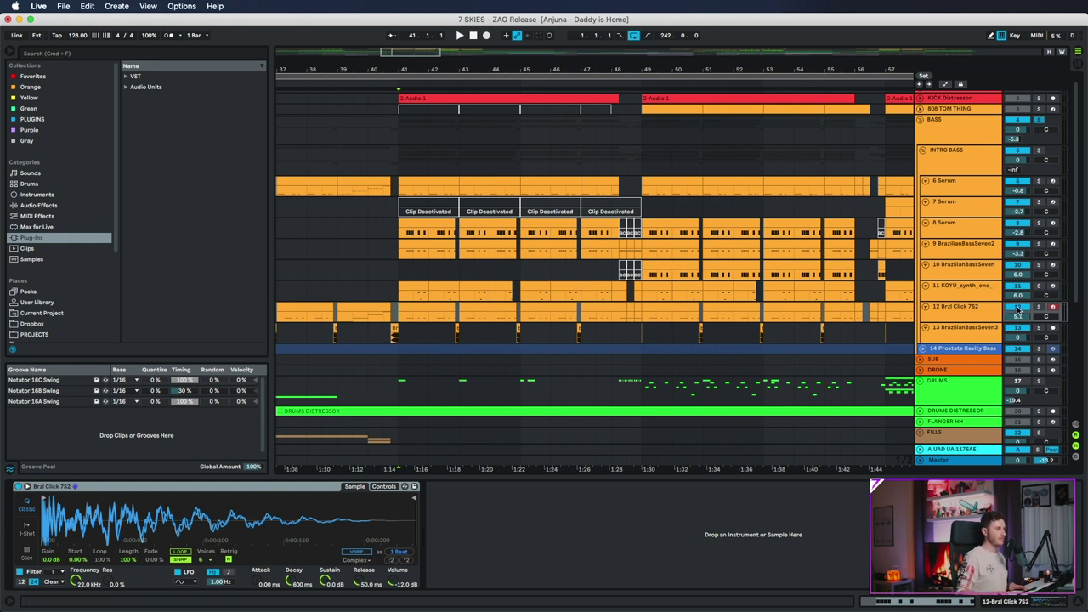
pyautogui.press('space')
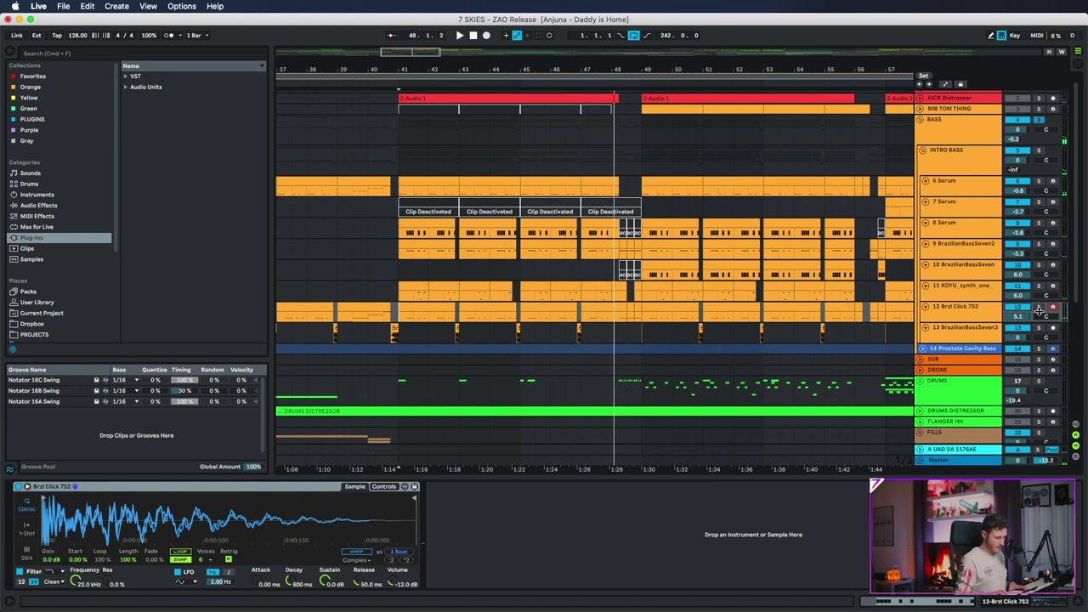
# Inspect the bar 56 break clips on 12 Brzl Click 752, 6 Serum and 9 BrazilianBassSeven2, selecting each in turn.
pyautogui.moveTo(880, 67); pyautogui.dragTo(513, 283)
pyautogui.click(515, 315)
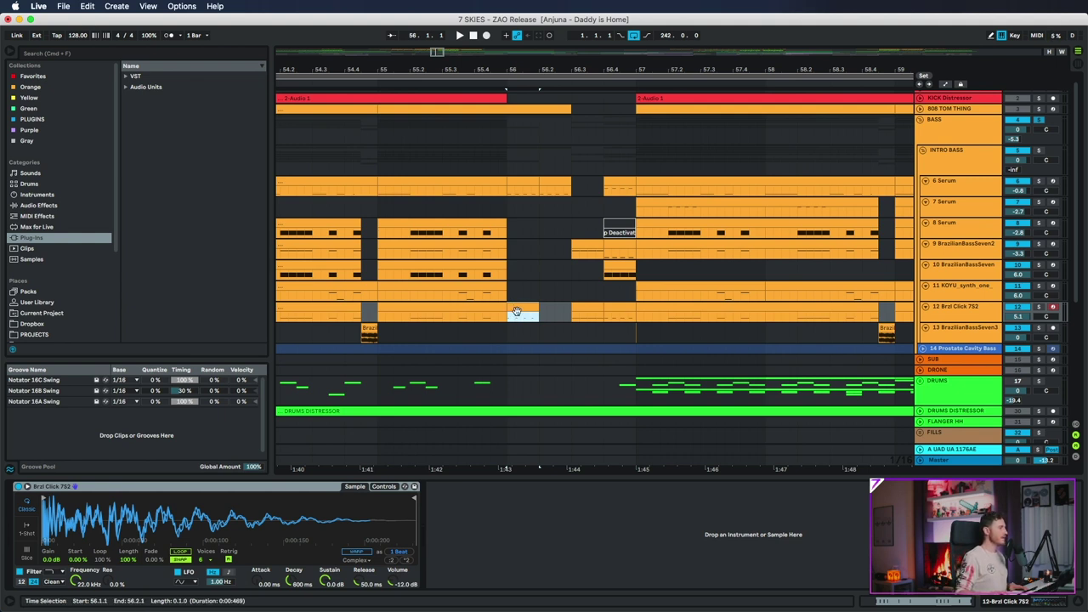
pyautogui.click(509, 323)
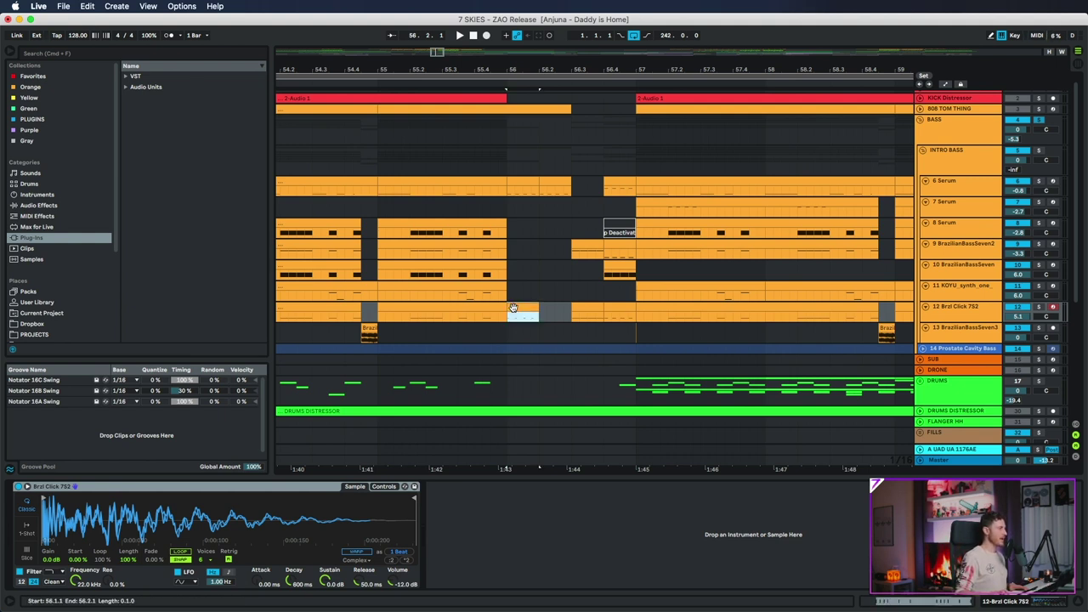
pyautogui.click(518, 189)
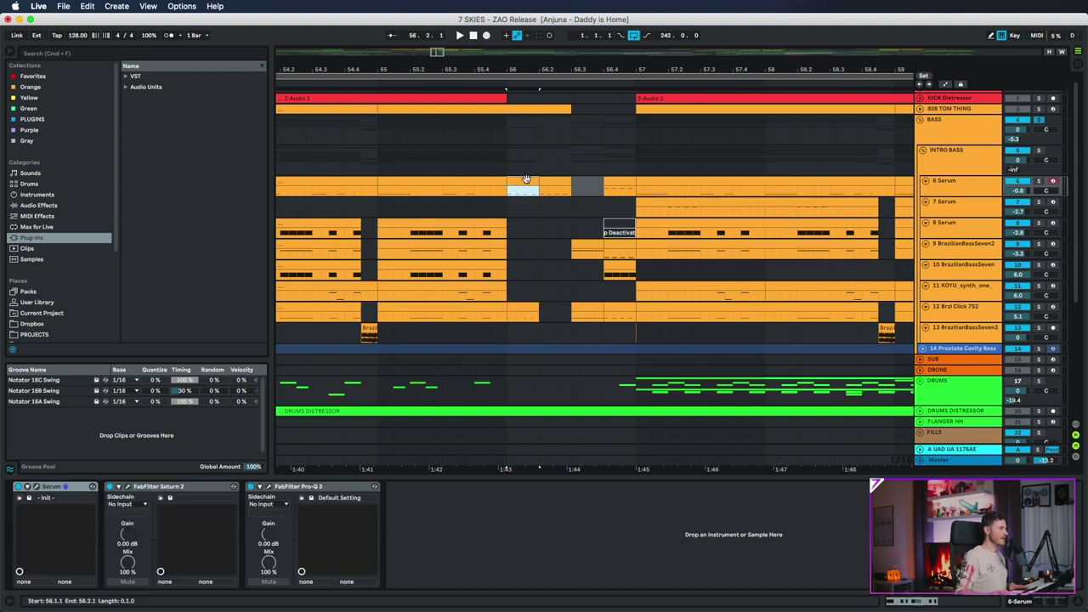
pyautogui.click(574, 187)
pyautogui.click(590, 252)
pyautogui.press('Left')
pyautogui.press('Left')
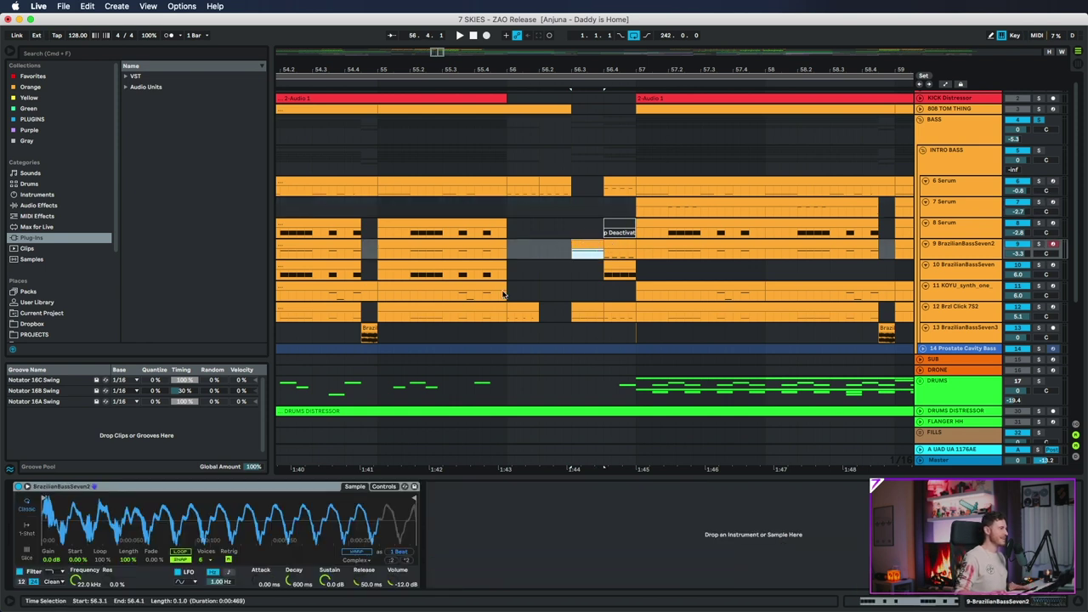
# Reselect the 12 Brzl Click 752 clip at 56.1.1 and audition the BASS group from there into bar 58.
pyautogui.press('Down')
pyautogui.press('Down')
pyautogui.press('Down')
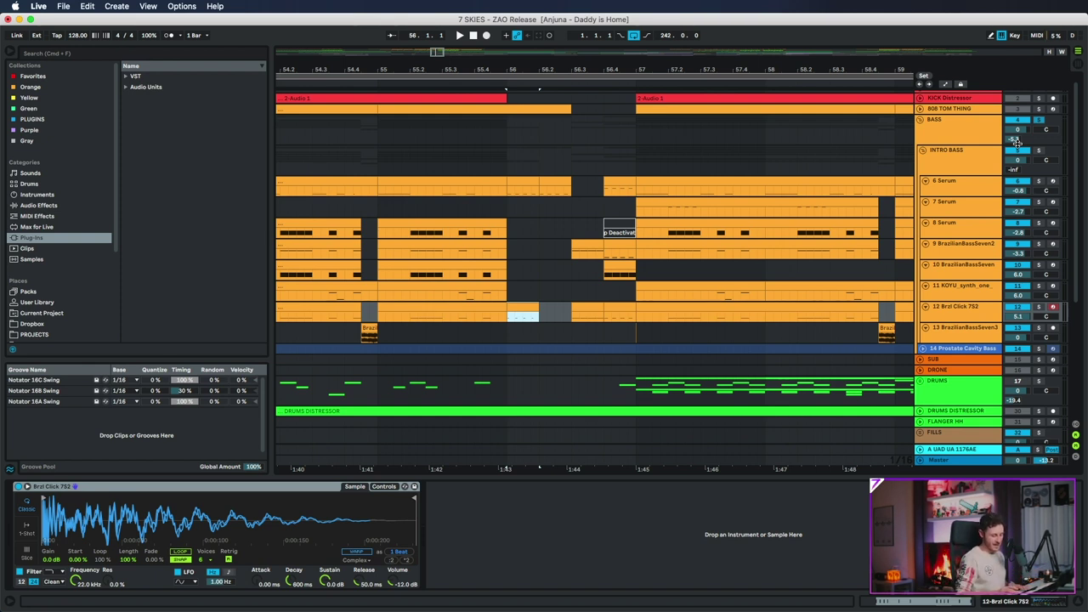
pyautogui.press('space')
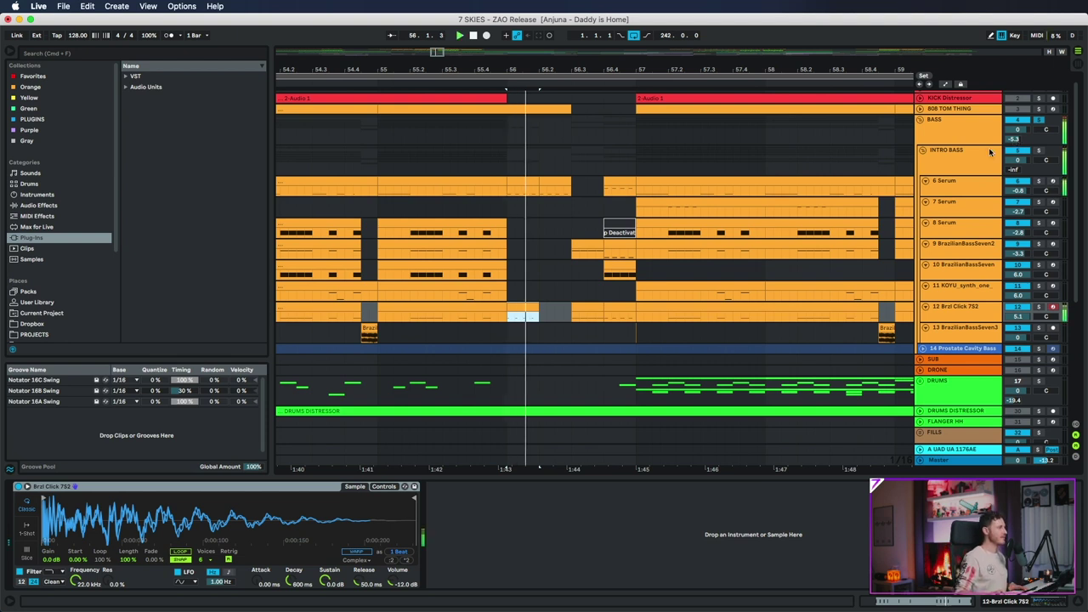
pyautogui.press('space')
pyautogui.press('space')
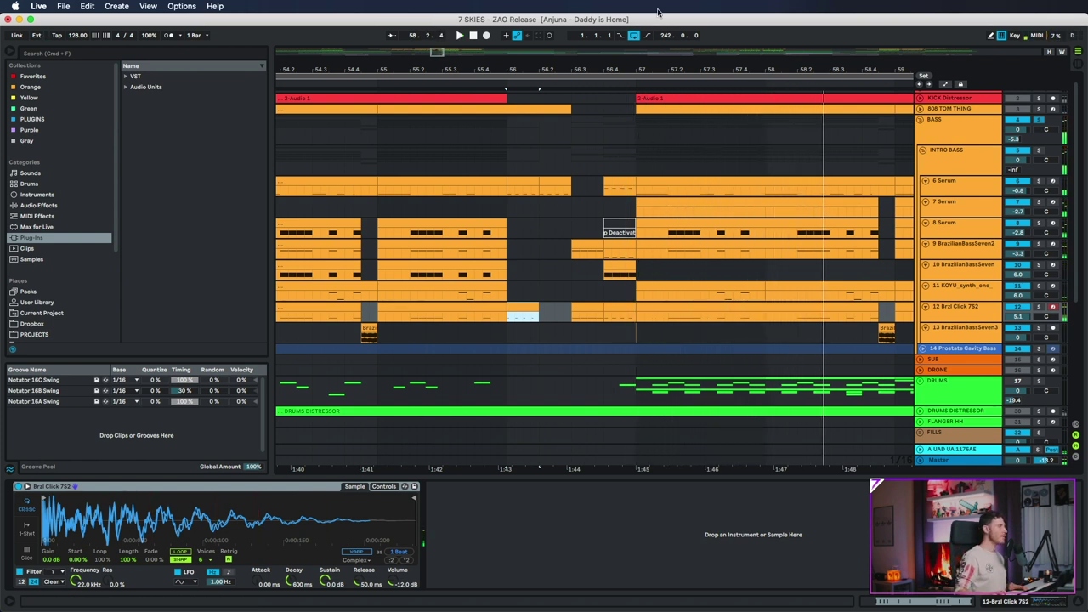
# Select the 7 Serum clip spanning 57.1.1 to 58.4.3 and examine its track's arrangement and devices.
pyautogui.moveTo(530, 69); pyautogui.dragTo(544, 41)
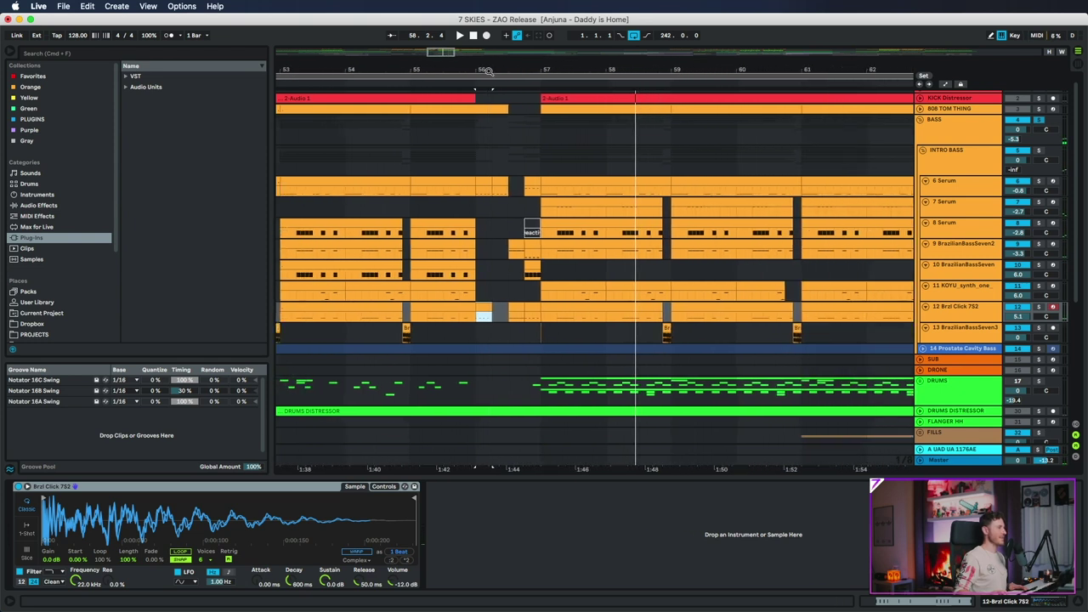
pyautogui.click(570, 202)
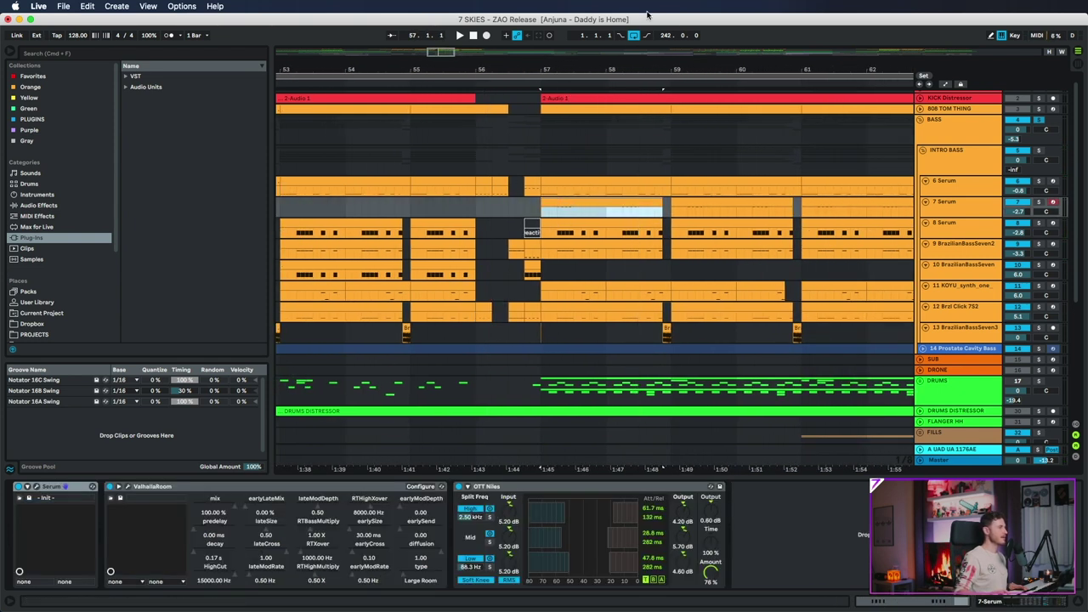
pyautogui.press('+')
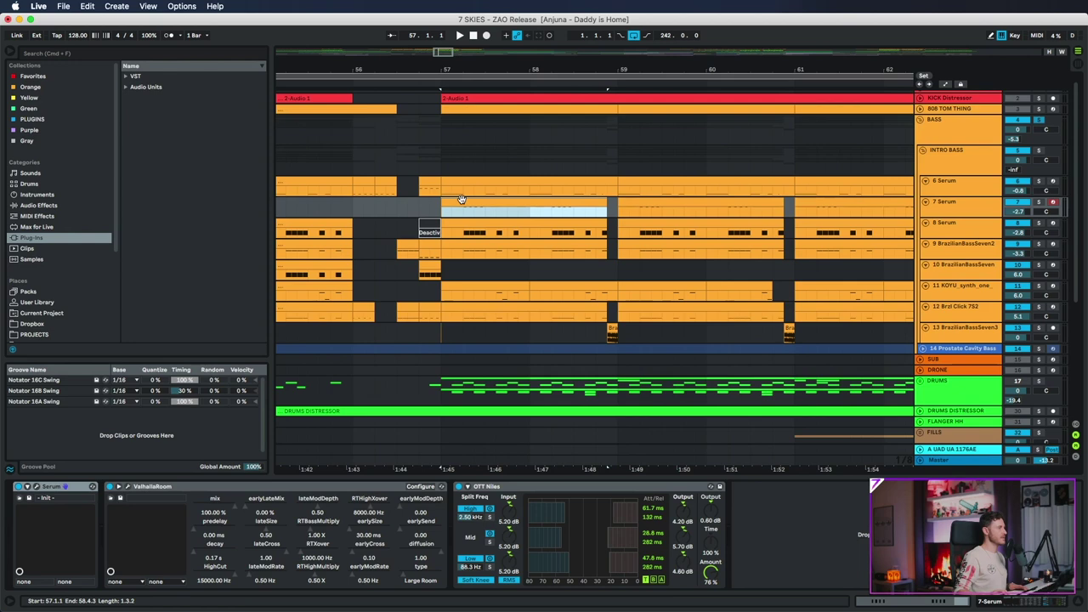
pyautogui.press('-')
pyautogui.press('-')
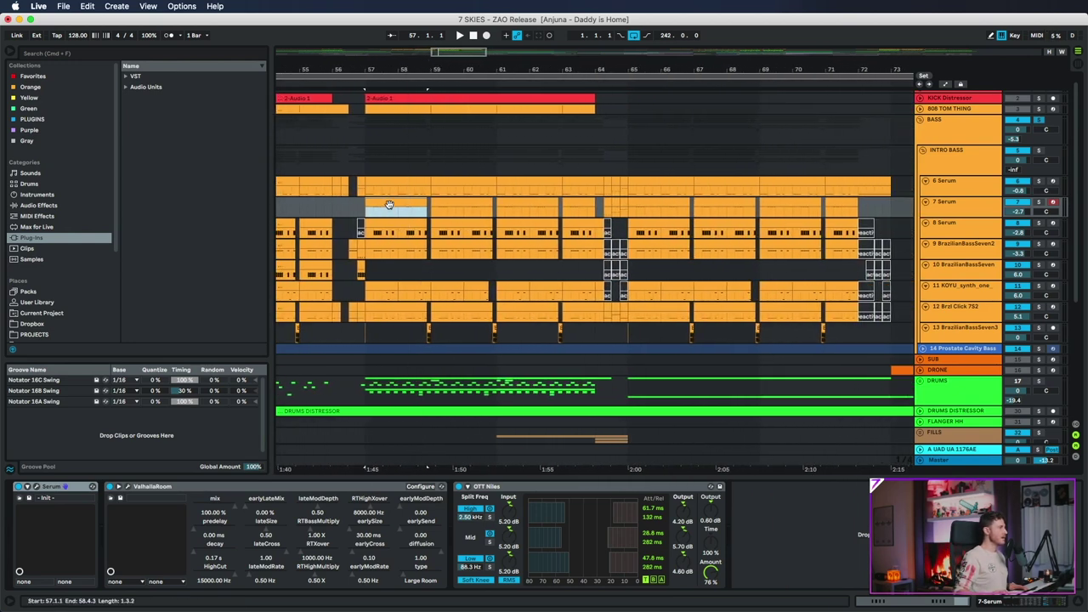
pyautogui.moveTo(408, 67); pyautogui.dragTo(410, 212)
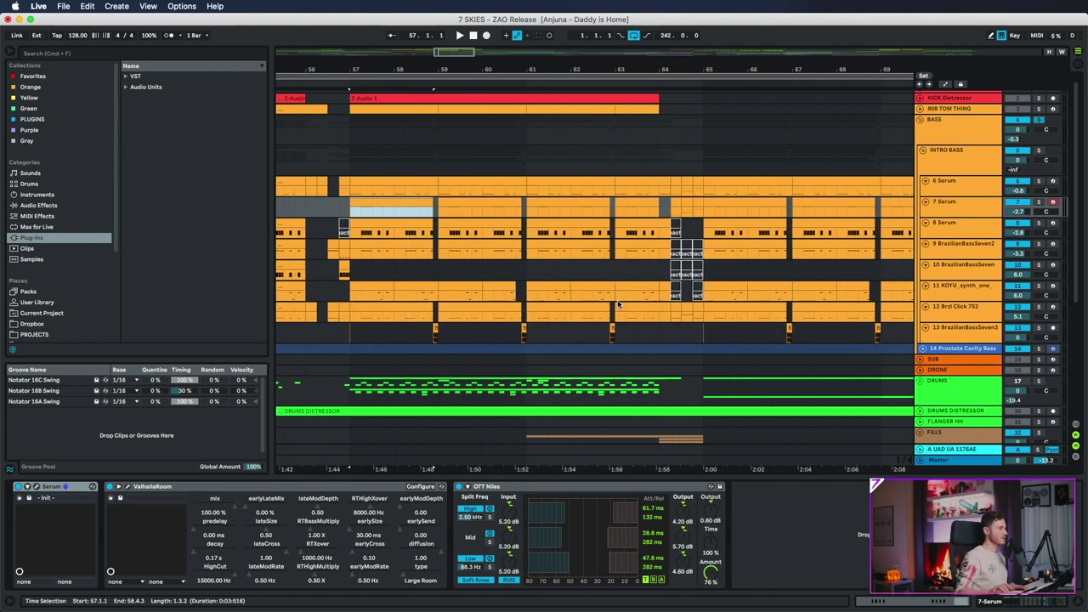
# Solo the 7 Serum track on its own within the BASS group.
pyautogui.click(960, 206)
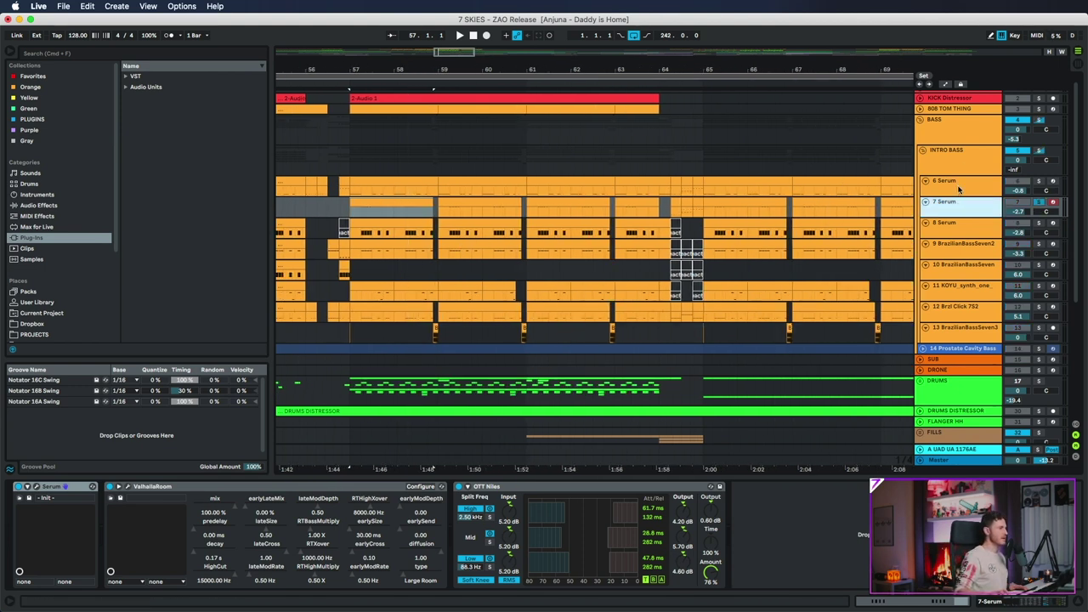
pyautogui.click(958, 182)
pyautogui.click(968, 206)
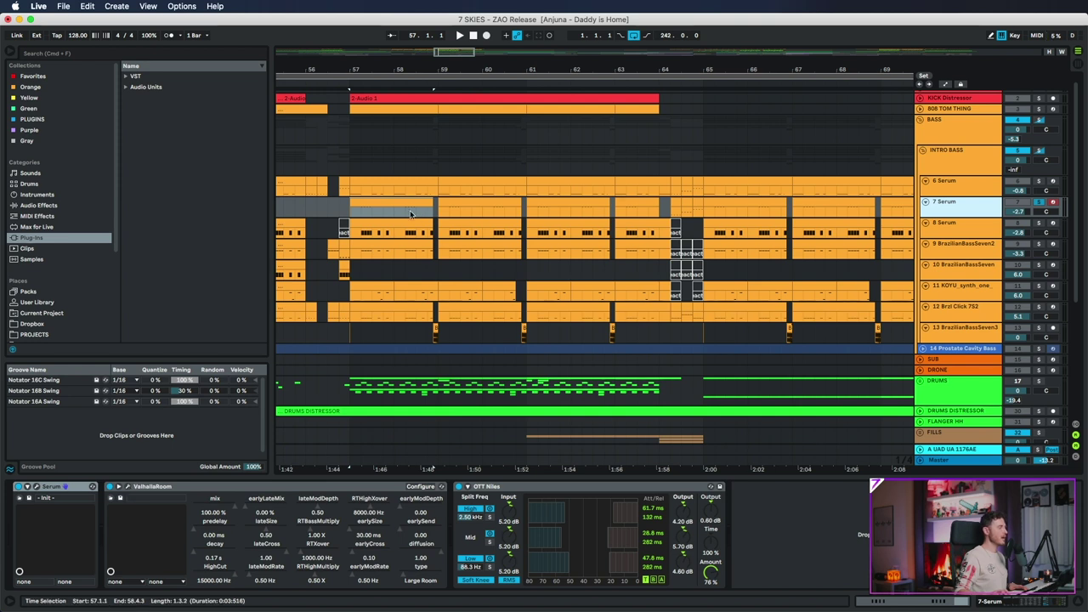
# Review the ValhallaRoom reverb settings on 7 Serum, close the plugin and reselect the clip at bar 57.
pyautogui.click(127, 487)
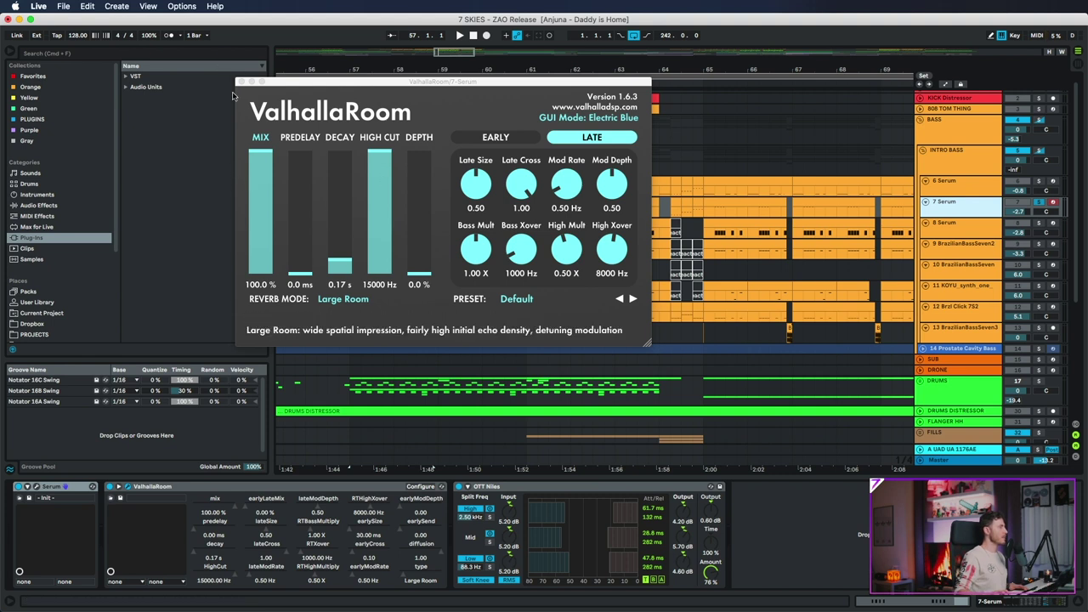
pyautogui.click(241, 83)
pyautogui.click(363, 207)
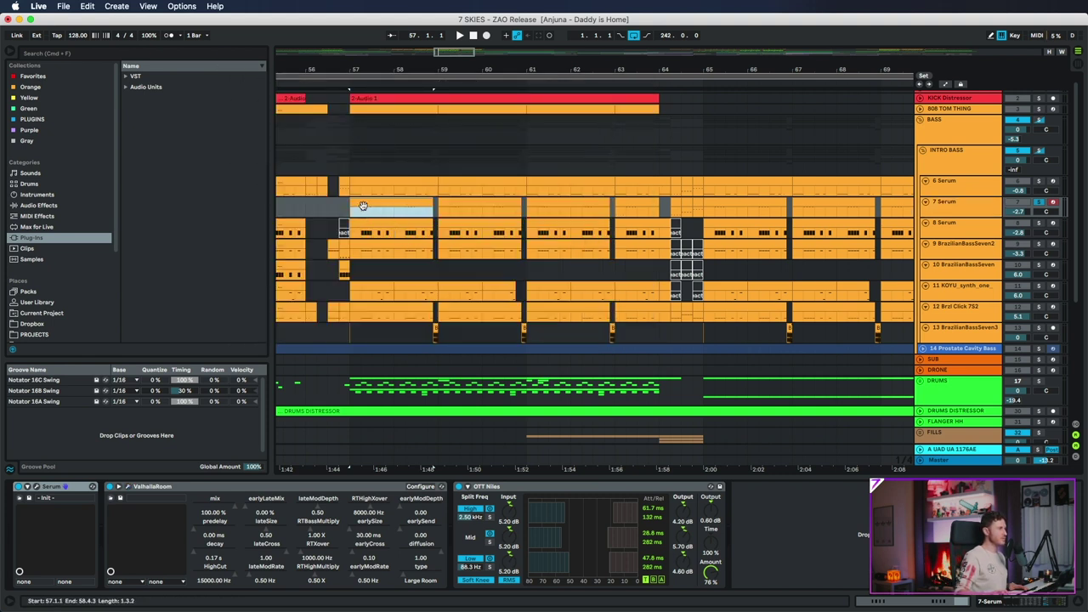
# Audition the 7 Serum clip from bar 57 with ValhallaRoom on and bypassed, and leave the reverb switched on.
pyautogui.press('space')
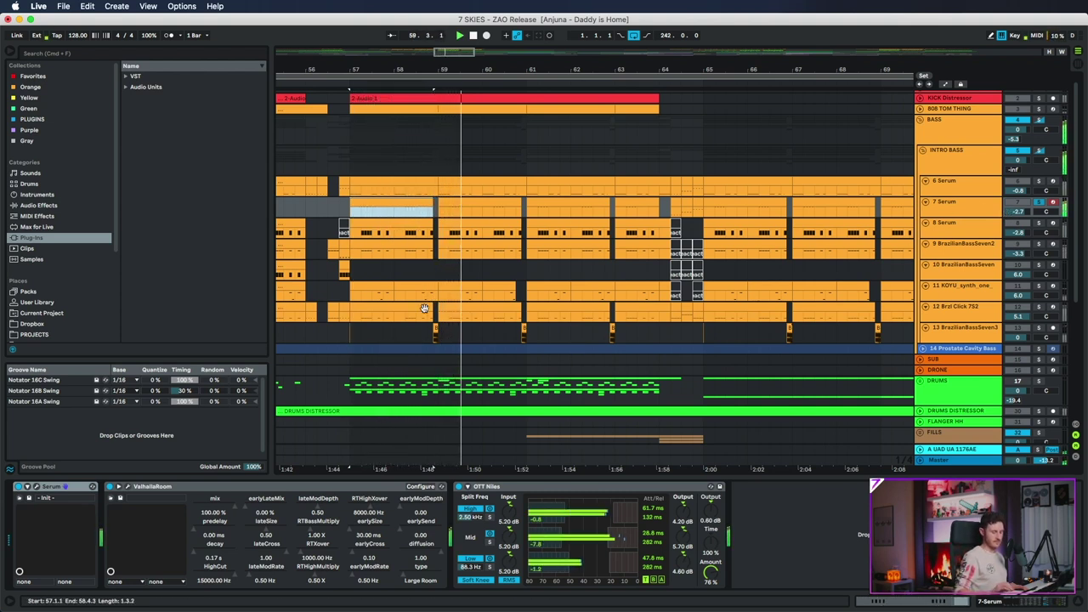
pyautogui.click(109, 491)
pyautogui.click(372, 206)
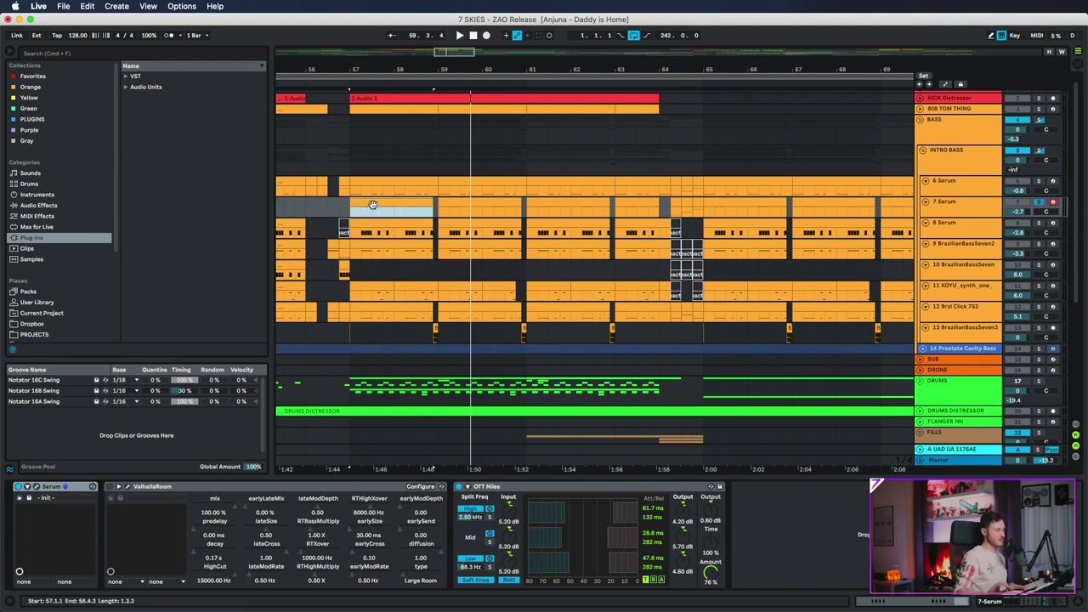
pyautogui.press('space')
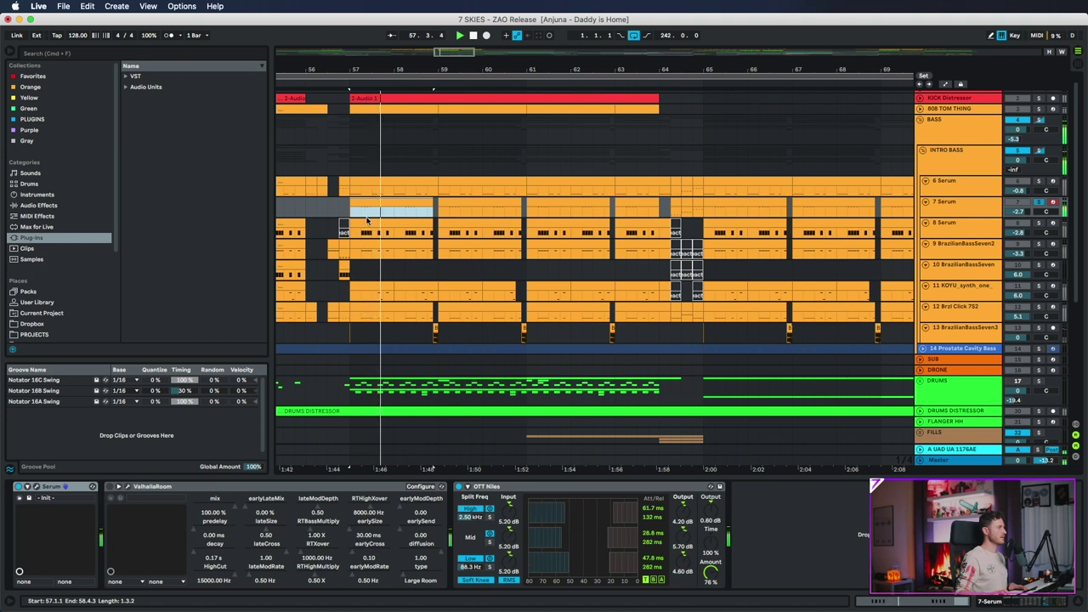
pyautogui.click(110, 488)
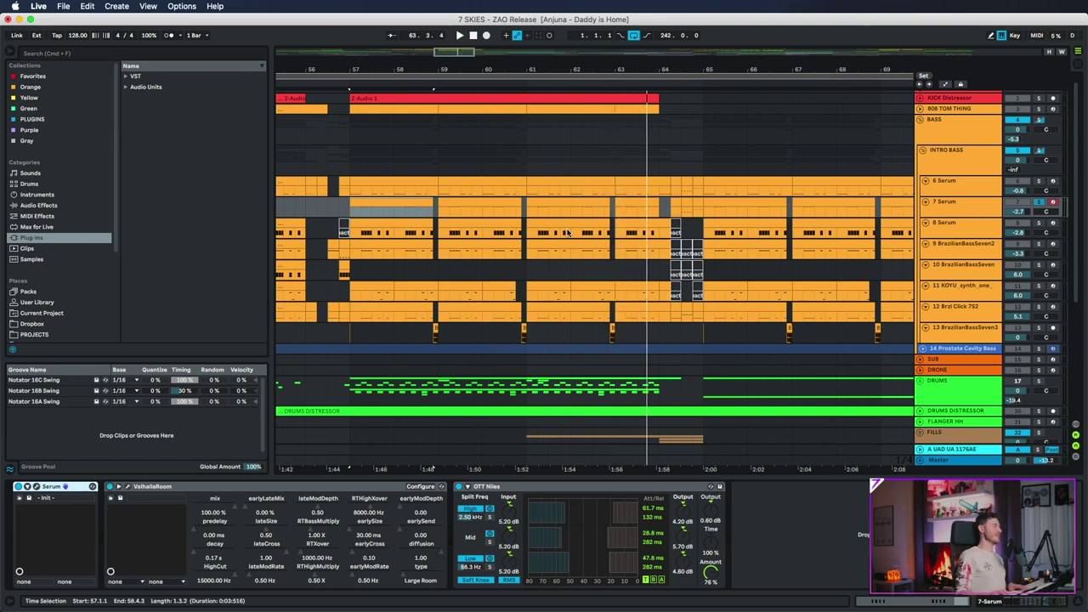
# Inspect the INTRO BASS and BASS group device chains, and unfold the 14 Prostate Cavity Bass track.
pyautogui.moveTo(598, 68); pyautogui.dragTo(597, 25)
pyautogui.click(959, 163)
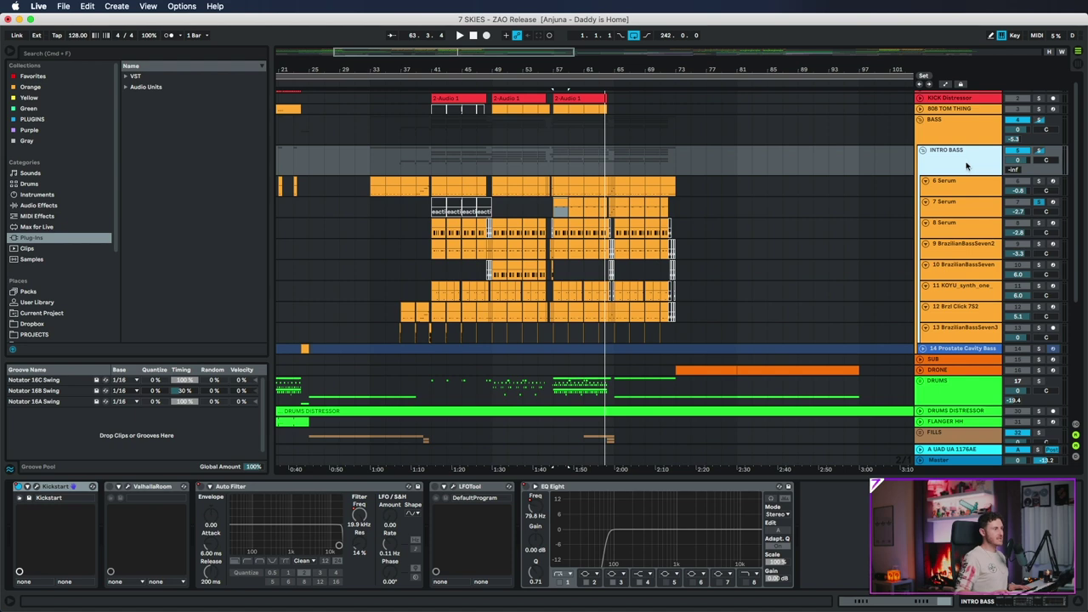
pyautogui.click(978, 144)
pyautogui.click(969, 151)
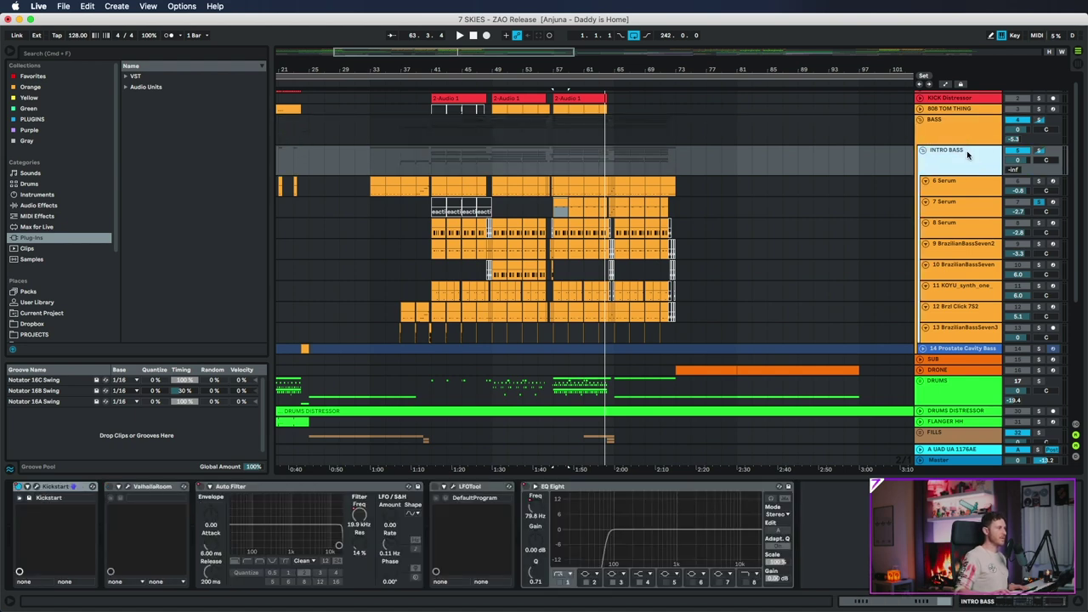
pyautogui.click(923, 151)
pyautogui.click(923, 151)
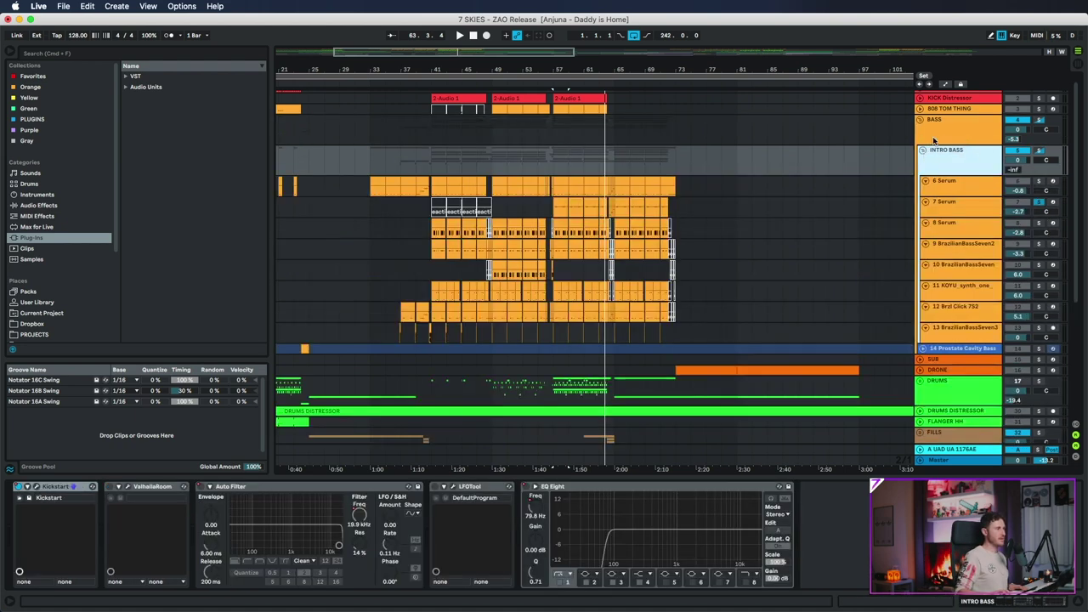
pyautogui.click(937, 134)
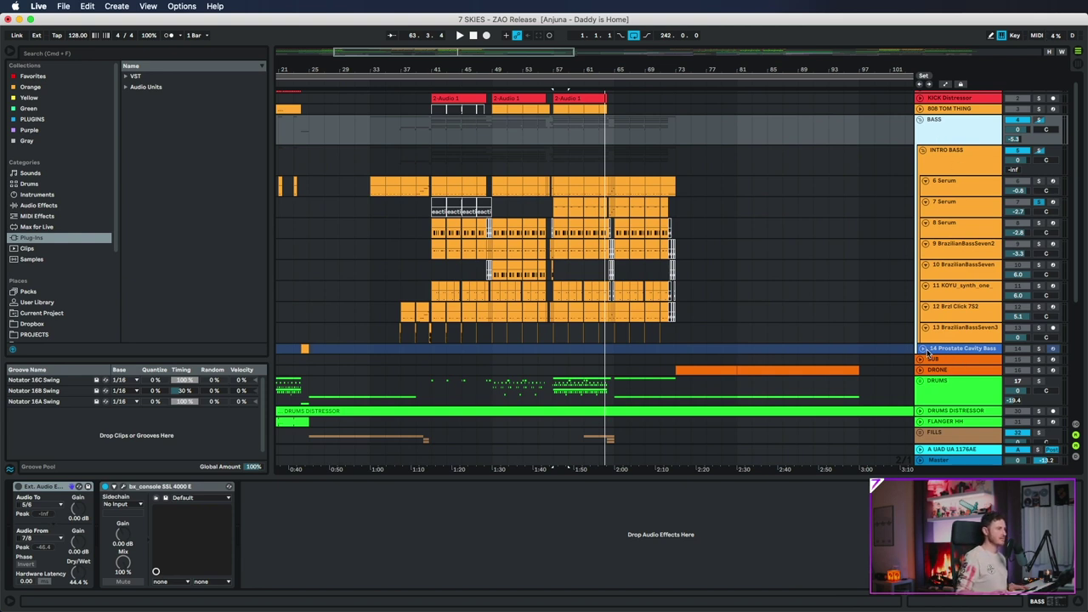
pyautogui.click(922, 349)
pyautogui.click(941, 159)
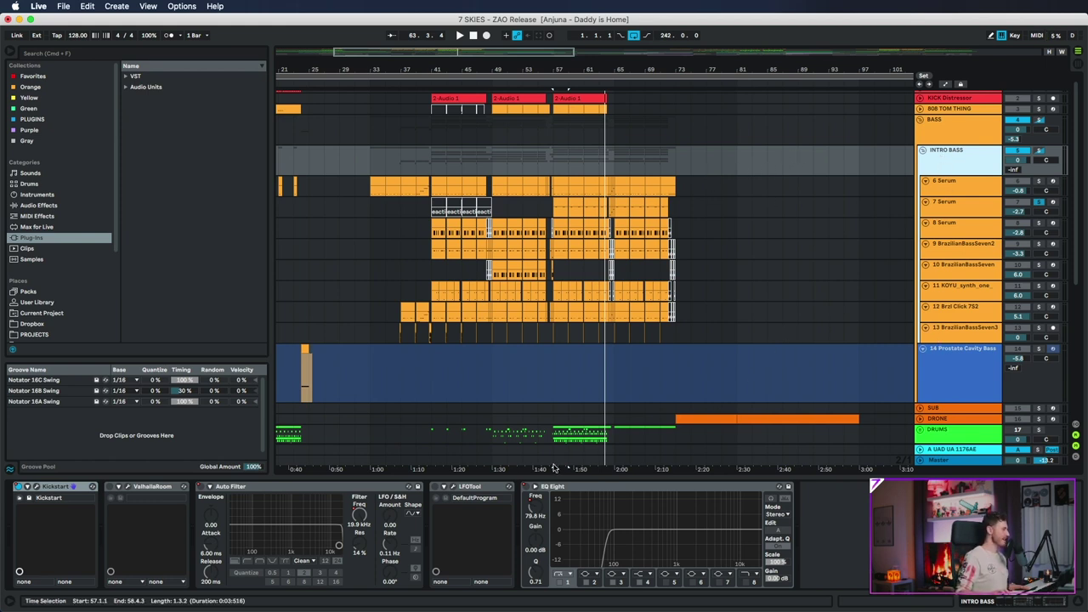
# Review the Kickstart plugin on INTRO BASS, close it and check the group's Auto Filter and EQ Eight.
pyautogui.click(36, 487)
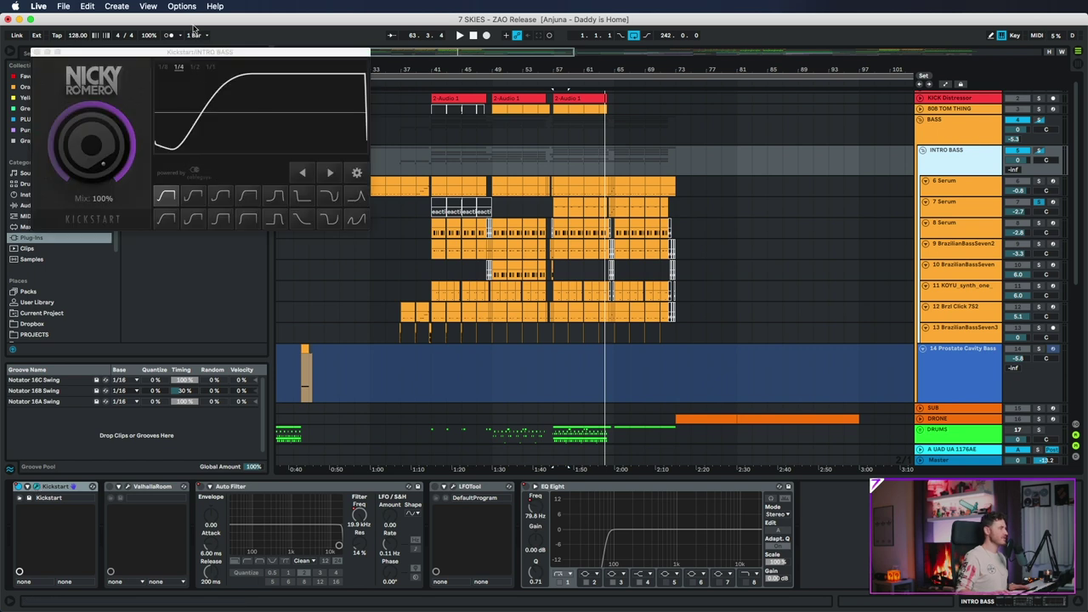
pyautogui.moveTo(198, 52); pyautogui.dragTo(590, 287)
pyautogui.press('super+alt+p')
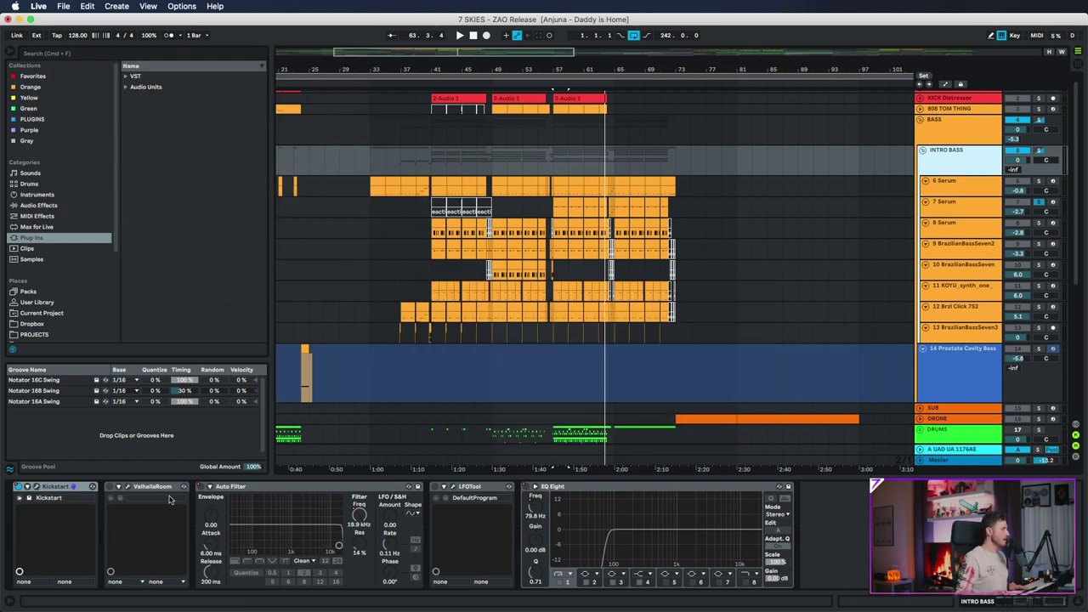
pyautogui.click(255, 487)
pyautogui.click(577, 487)
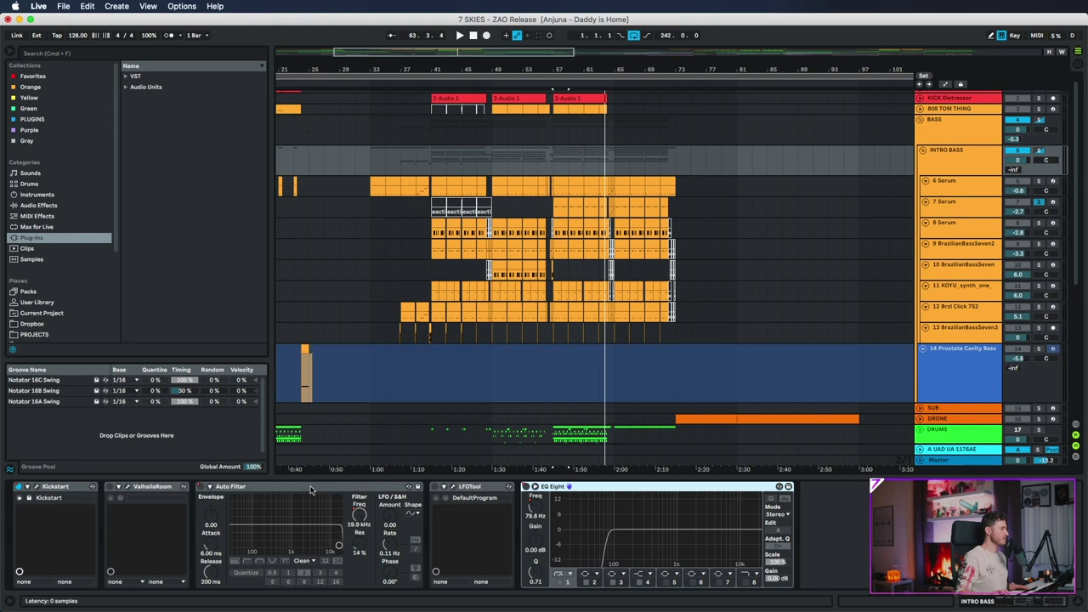
# Solo the INTRO BASS group and audition it from 33.1.1 into bar 41 with its Auto Filter in view.
pyautogui.press('-')
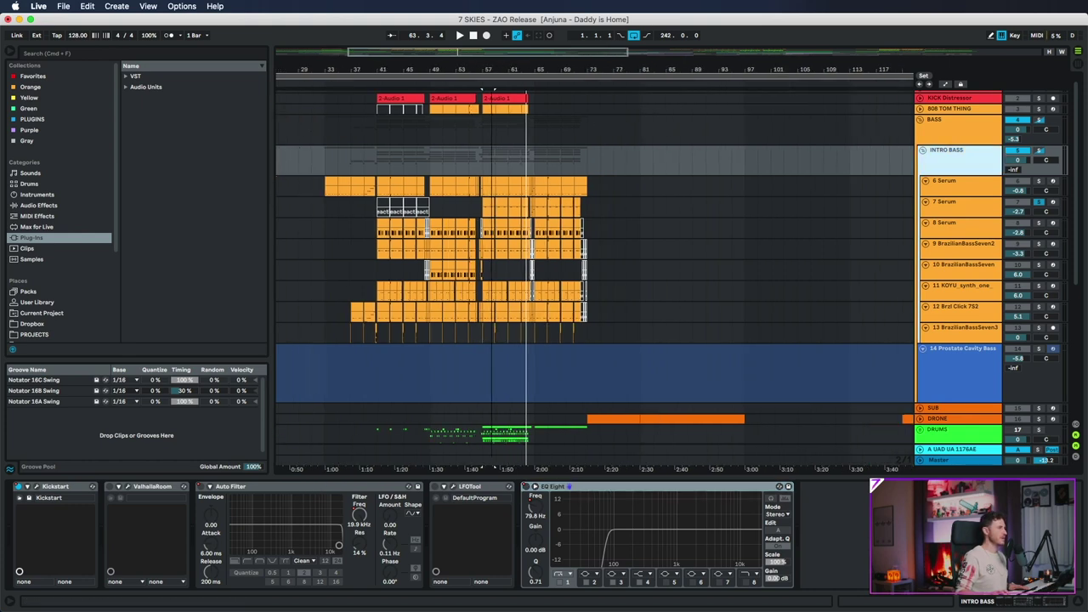
pyautogui.press('+')
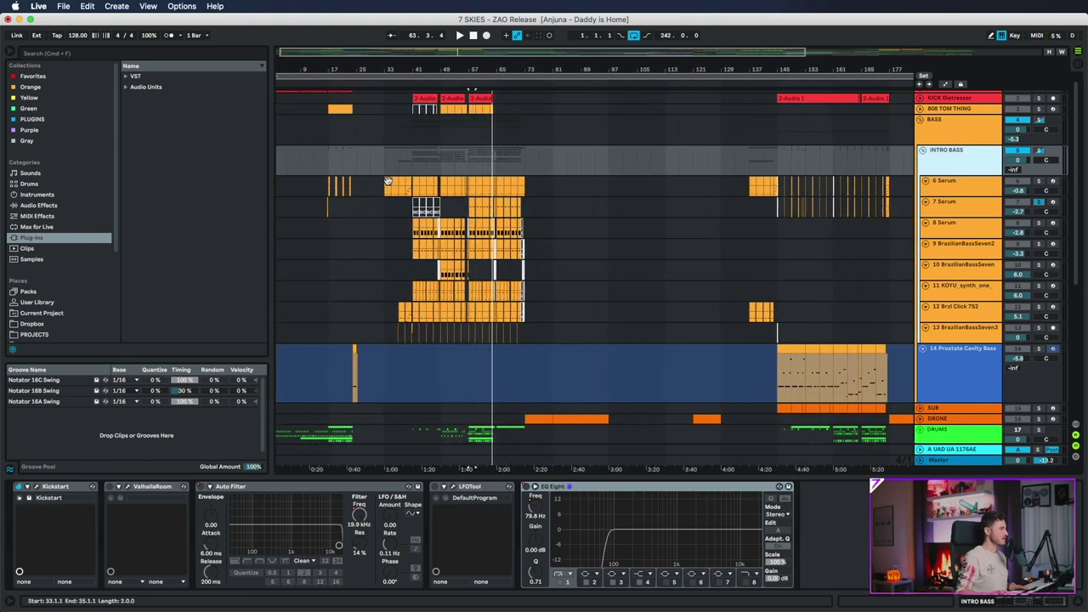
pyautogui.click(370, 187)
pyautogui.click(391, 168)
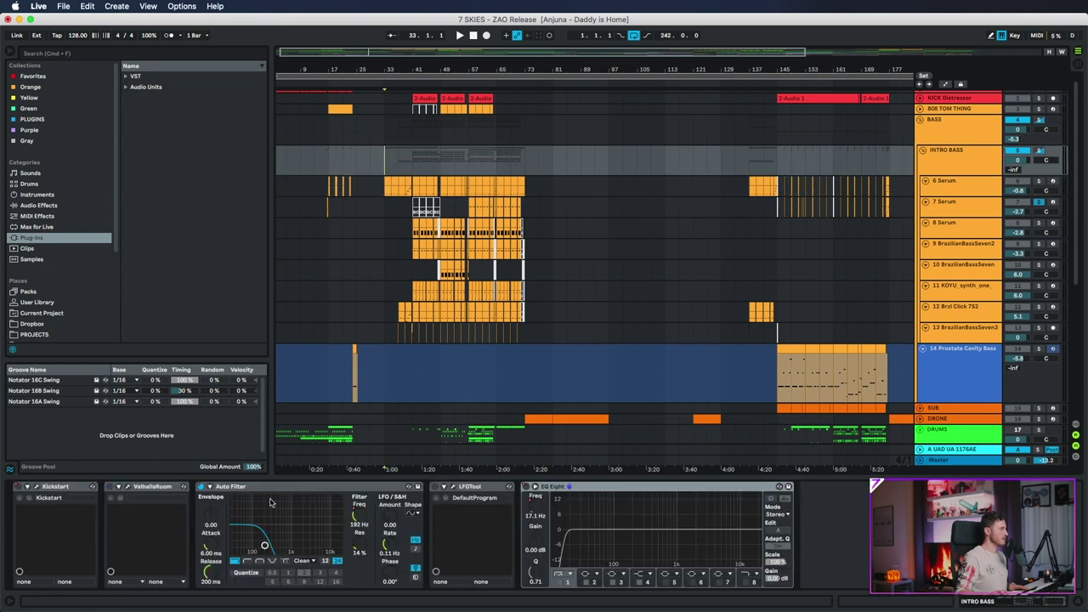
pyautogui.click(1039, 151)
pyautogui.press('space')
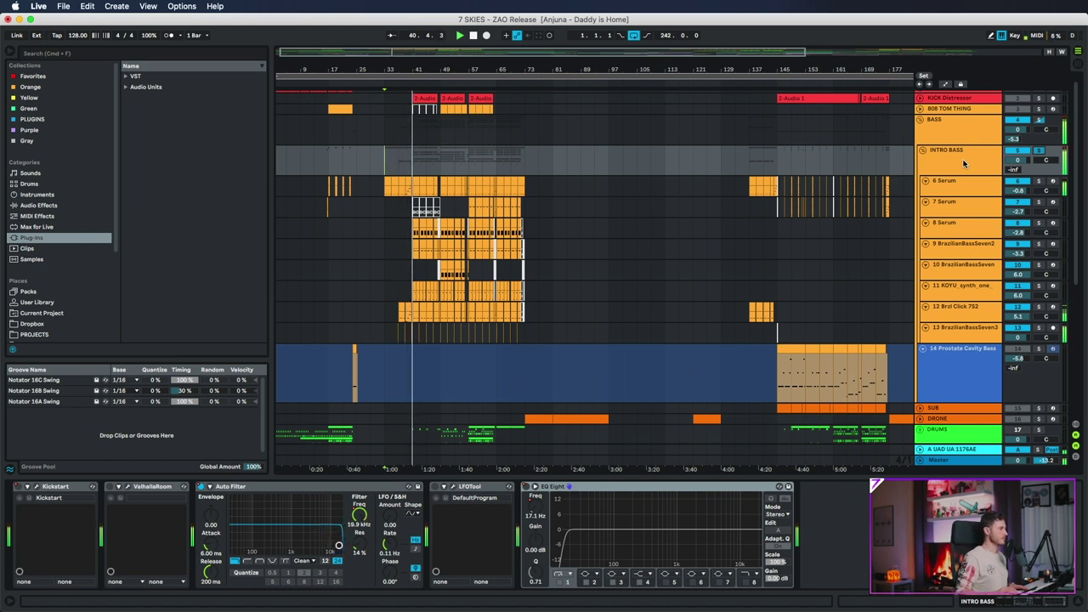
pyautogui.press('space')
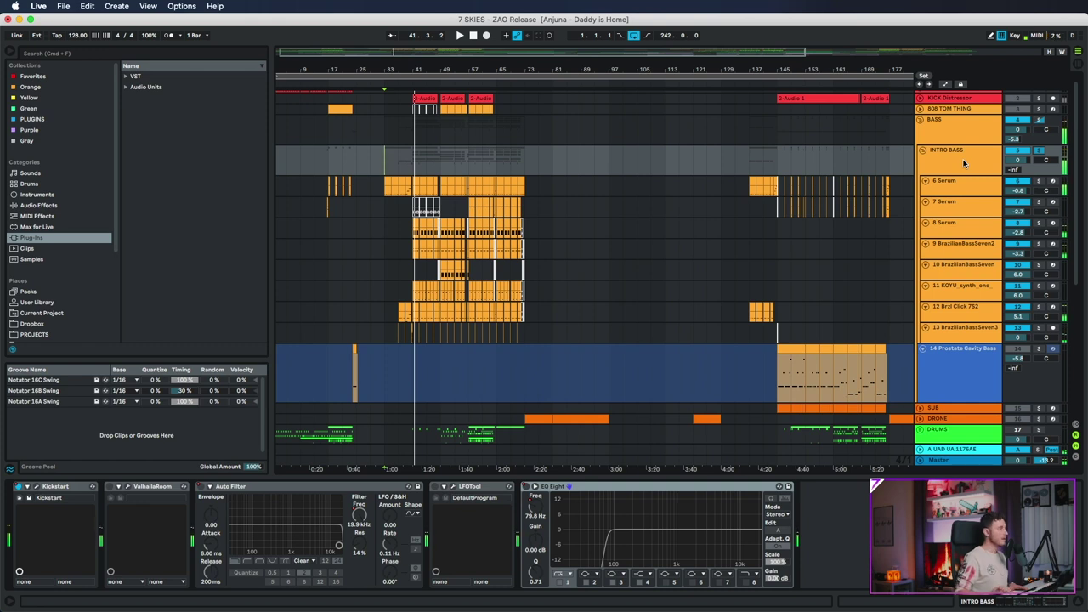
# Show the automation, enlarge the INTRO BASS lane and display its EQ Eight Device On automation.
pyautogui.click(985, 154)
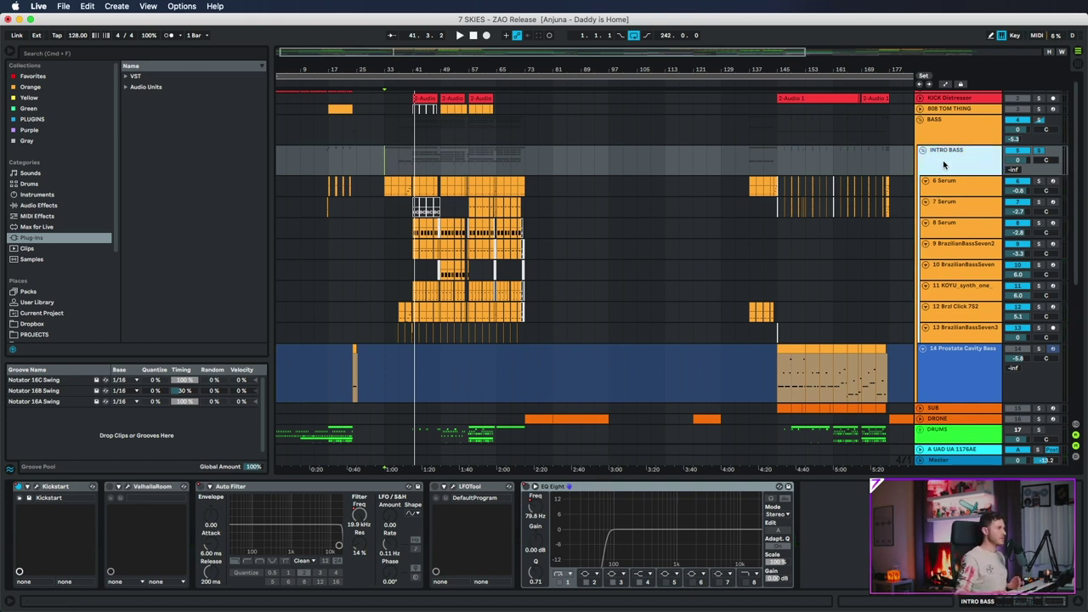
pyautogui.press('a')
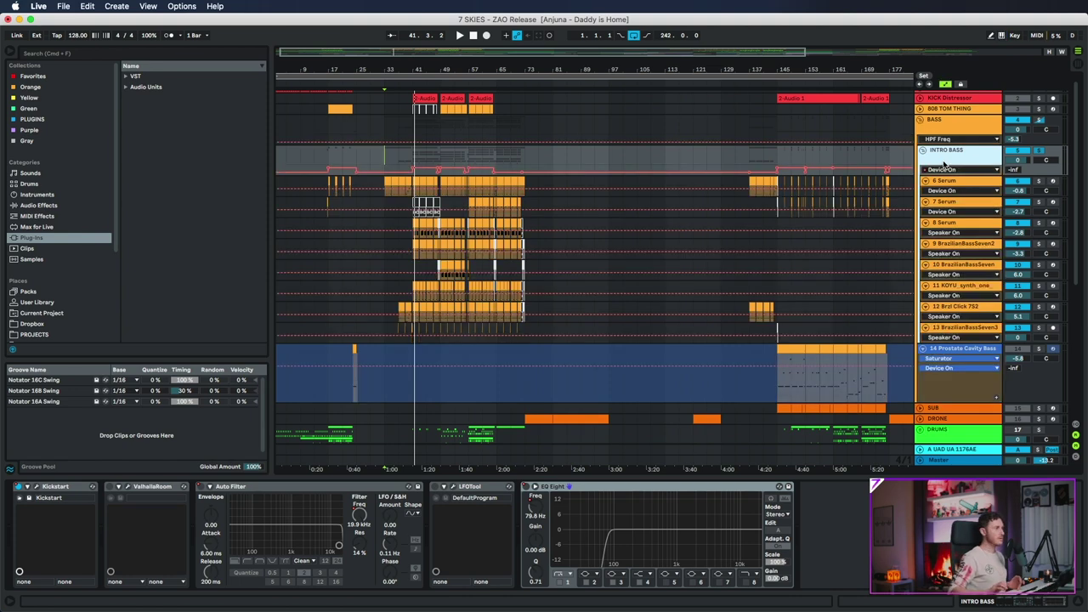
pyautogui.moveTo(939, 176); pyautogui.dragTo(935, 223)
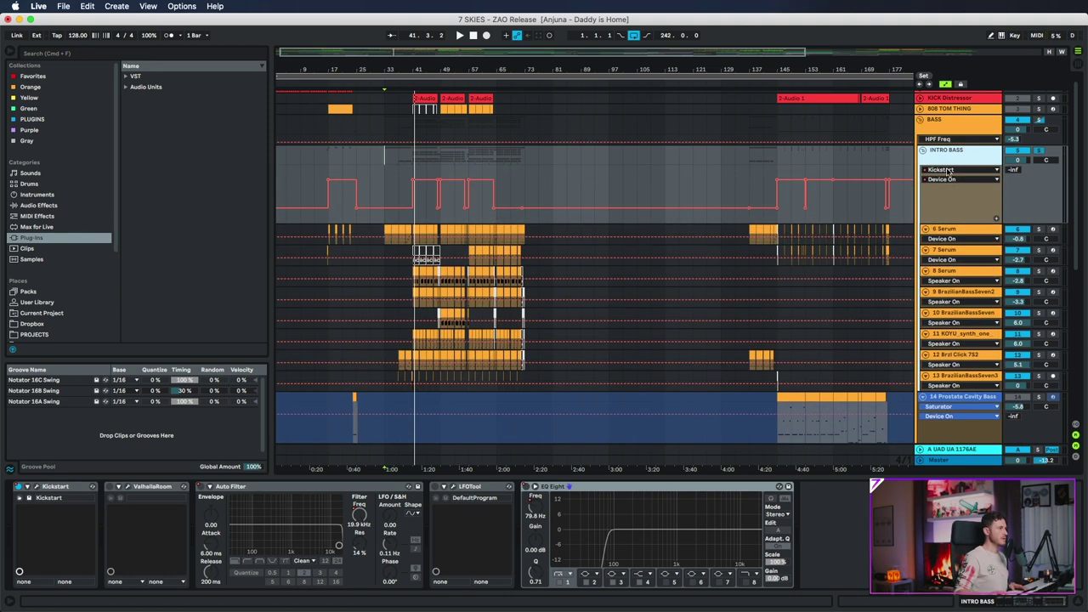
pyautogui.click(949, 170)
pyautogui.click(940, 220)
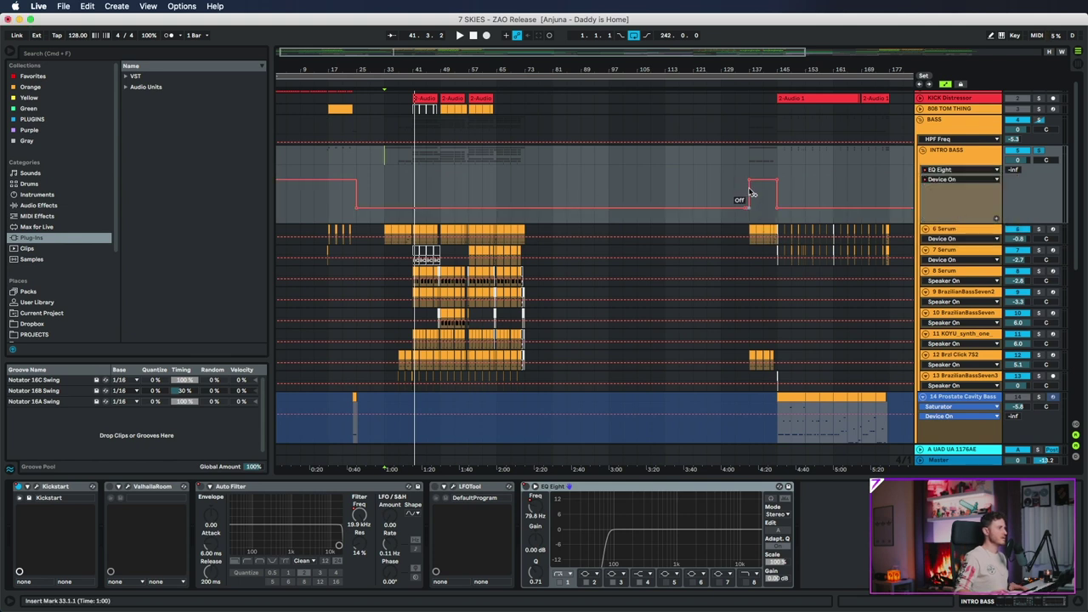
# Audition the INTRO BASS group from the 6 Serum clip at 137.1.1 into bar 145 while examining its device chain.
pyautogui.click(749, 232)
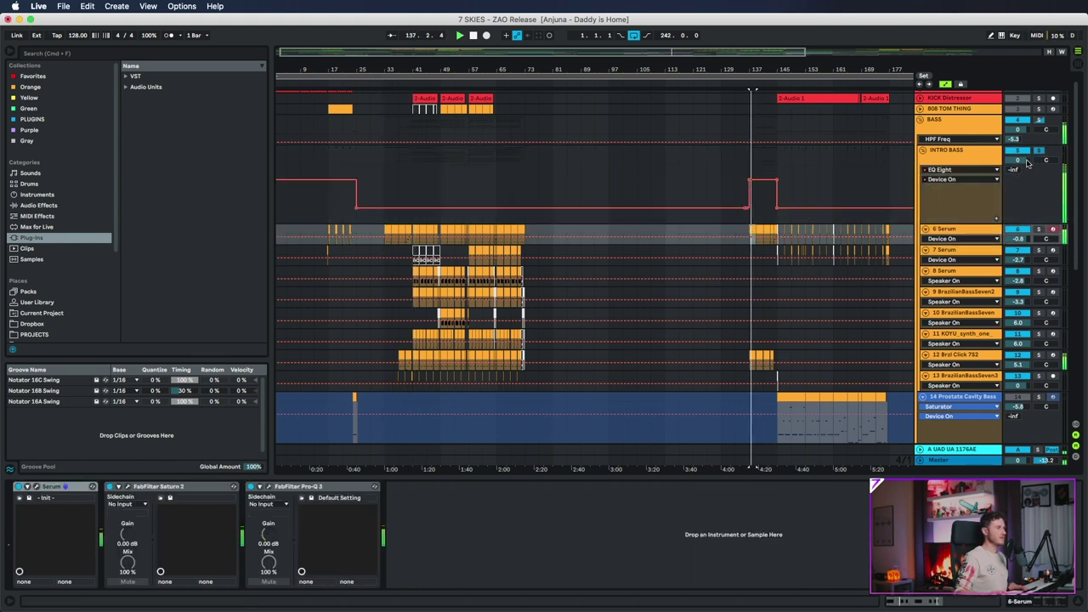
pyautogui.click(963, 160)
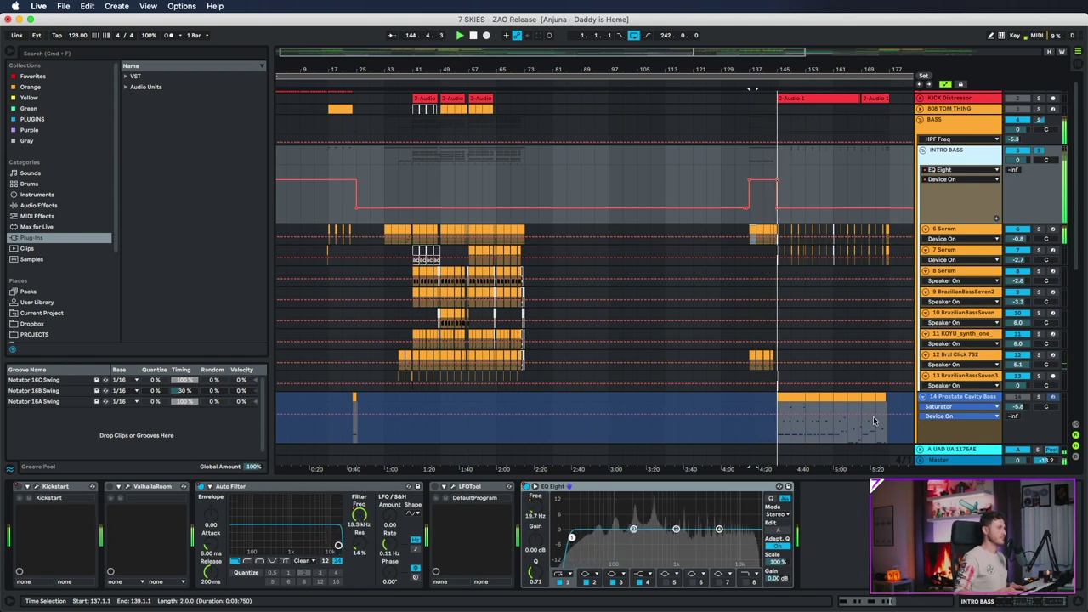
pyautogui.moveTo(418, 73); pyautogui.dragTo(452, 196)
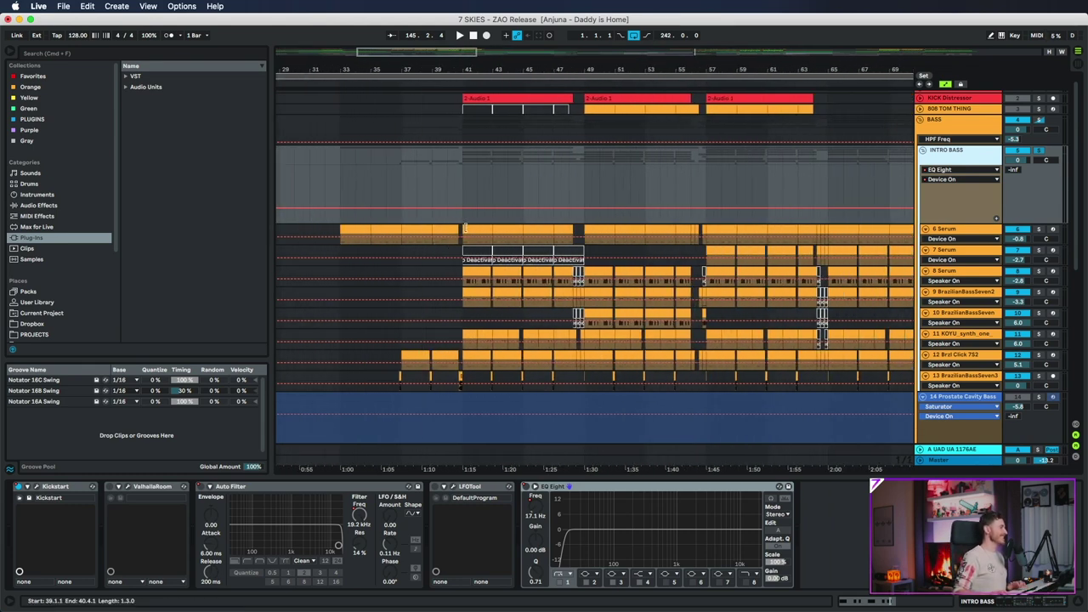
pyautogui.click(643, 181)
pyautogui.moveTo(504, 68); pyautogui.dragTo(457, 76)
# Open the bx_console SSL 4000 E plugin on the BASS group and place its window over the arrangement.
pyautogui.click(939, 165)
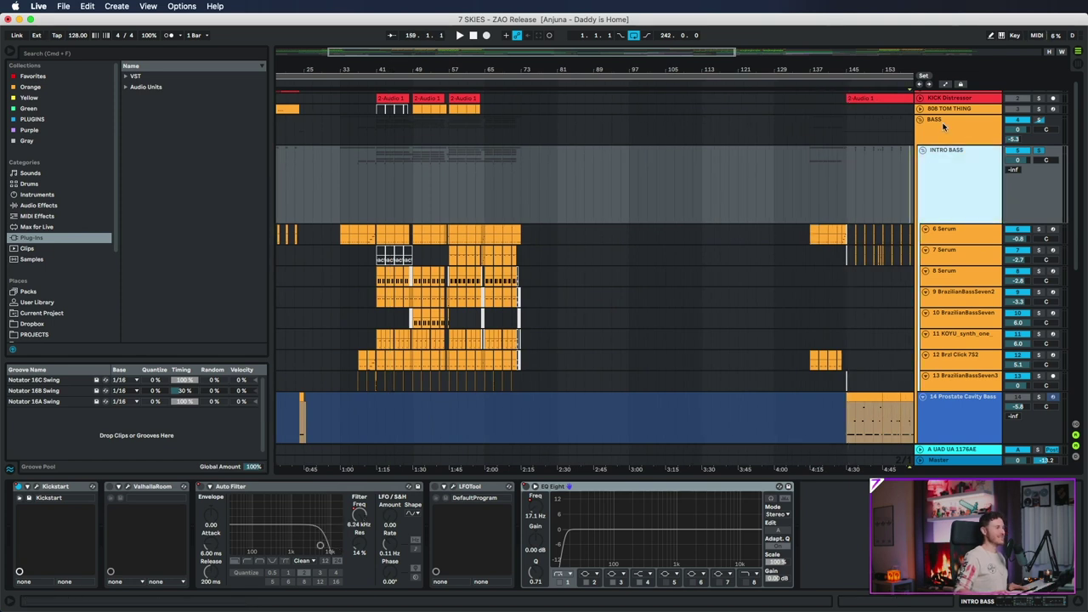
pyautogui.click(942, 134)
pyautogui.click(962, 240)
pyautogui.click(943, 132)
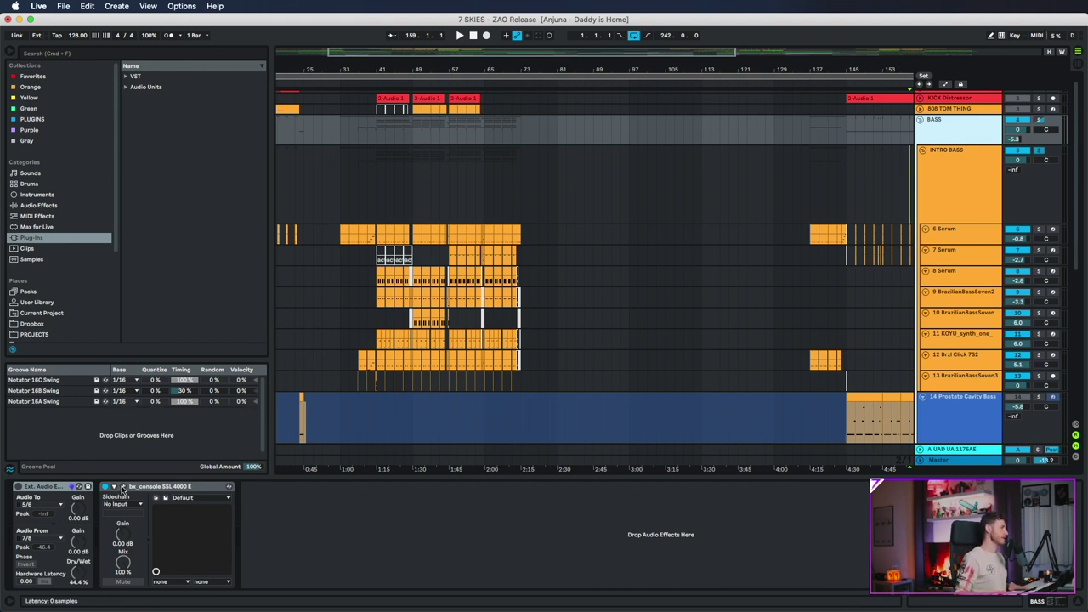
pyautogui.click(123, 487)
pyautogui.moveTo(1055, 156); pyautogui.dragTo(500, 114)
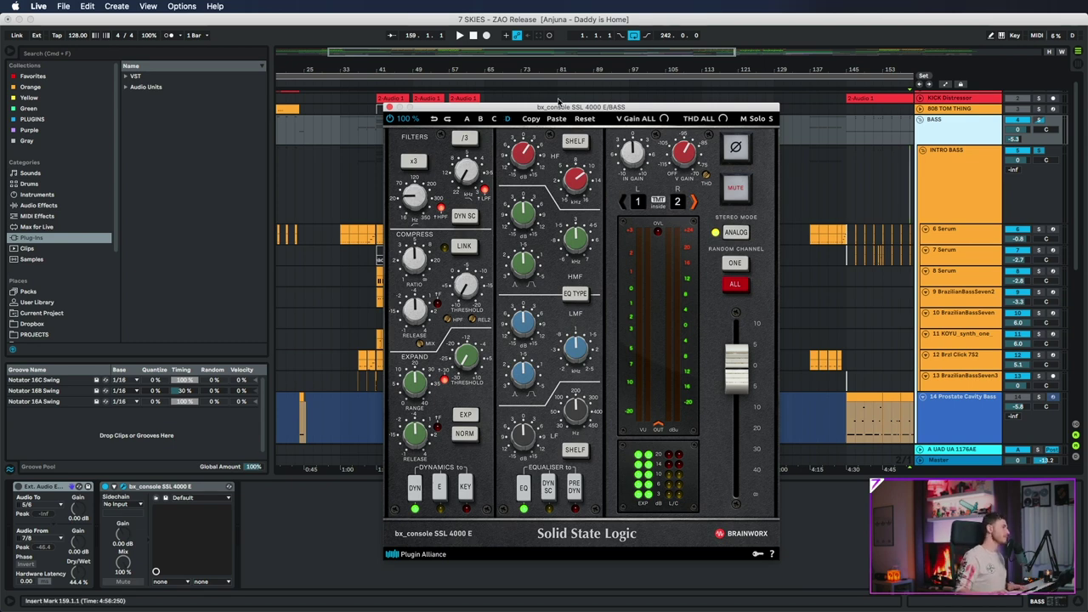
pyautogui.moveTo(524, 108); pyautogui.dragTo(498, 100)
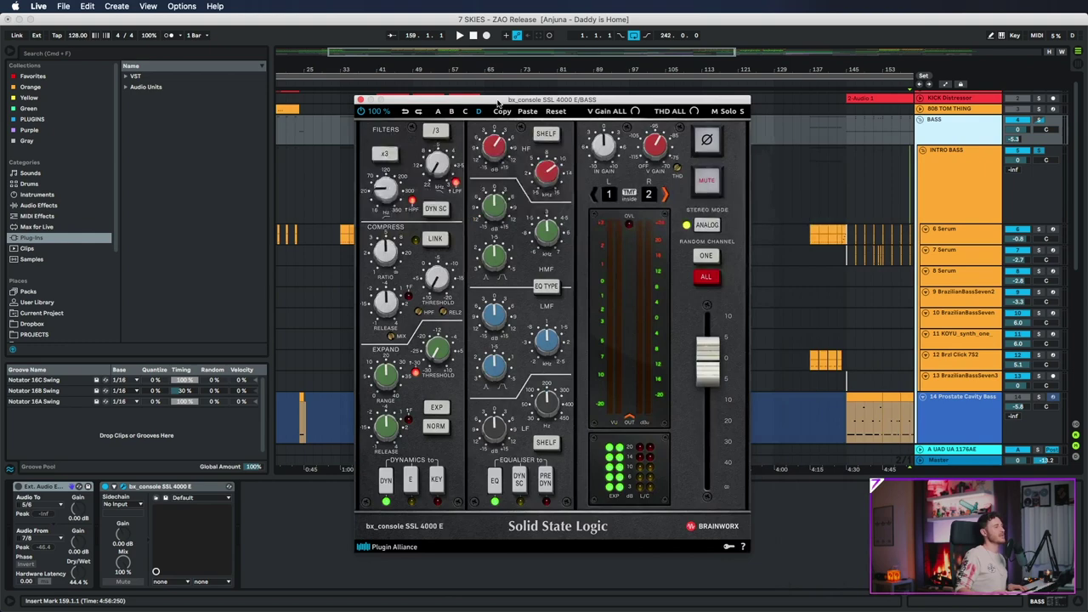
# Fold the INTRO BASS and BASS groups and the DONK track, keeping the SSL console window clear of the track list.
pyautogui.click(922, 150)
pyautogui.click(921, 120)
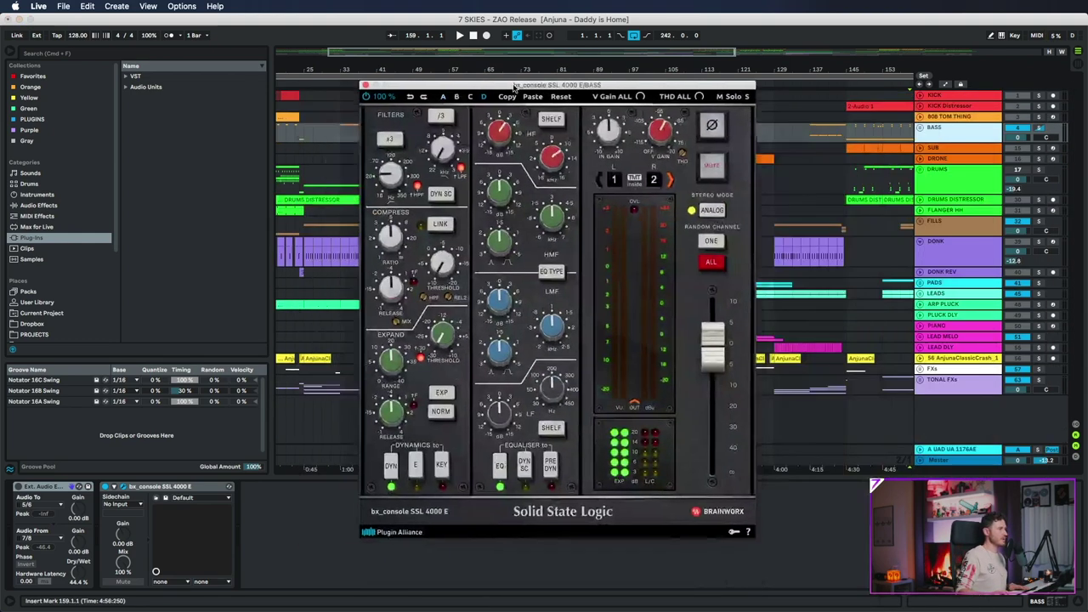
pyautogui.moveTo(510, 102); pyautogui.dragTo(537, 94)
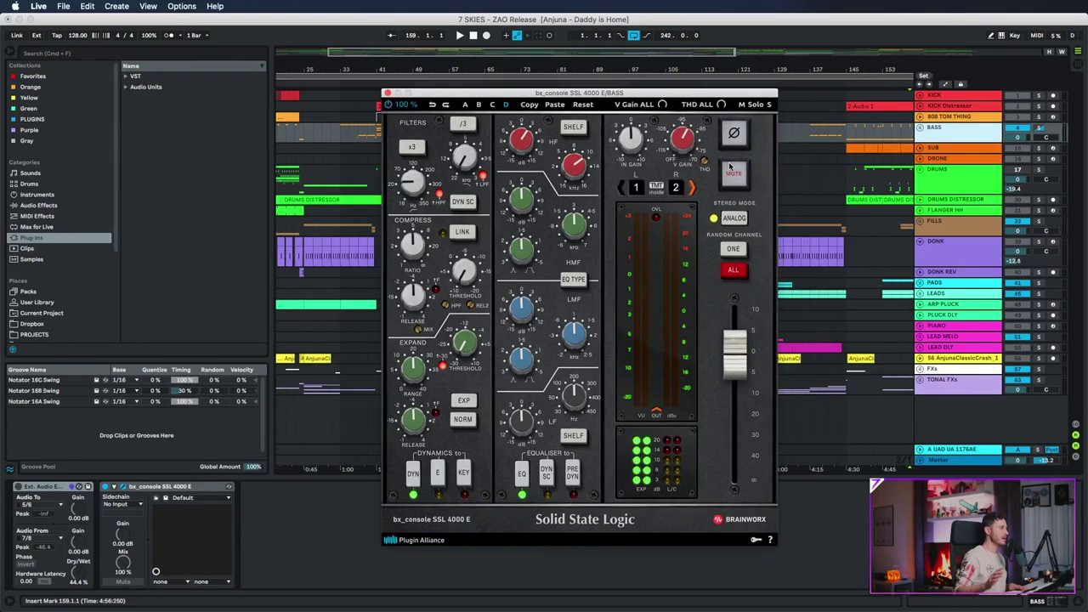
pyautogui.click(918, 242)
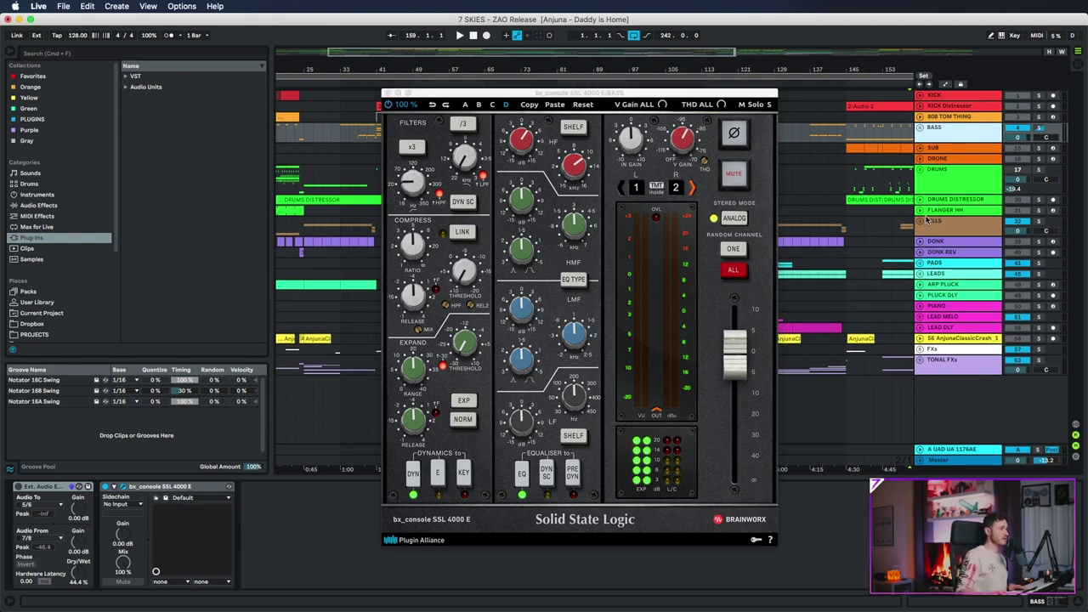
# Compare the device chains on the DRUMS, BASS and LEADS groups.
pyautogui.click(950, 185)
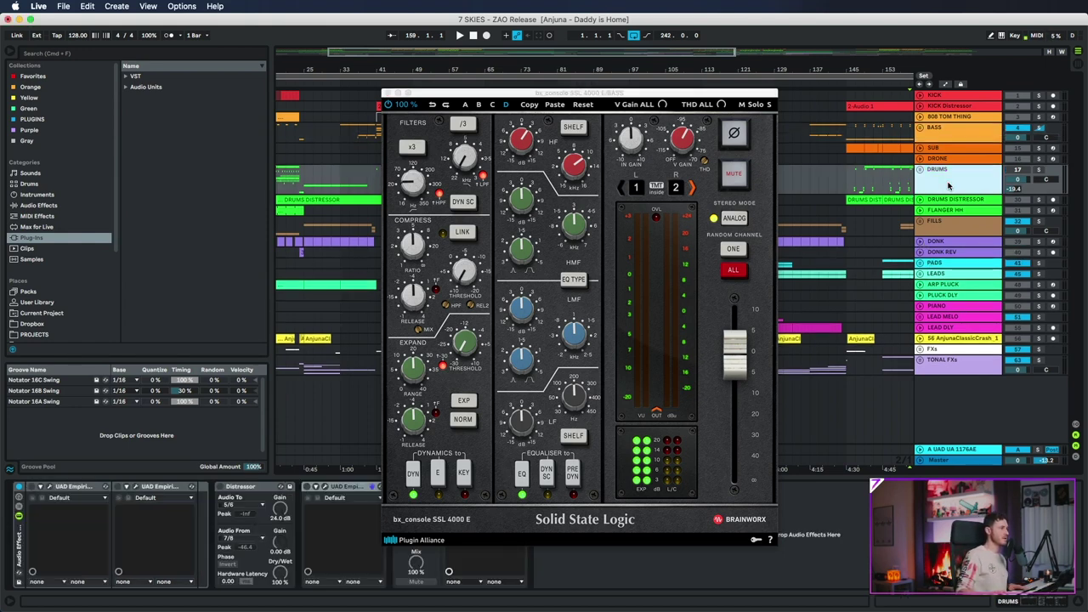
pyautogui.click(949, 138)
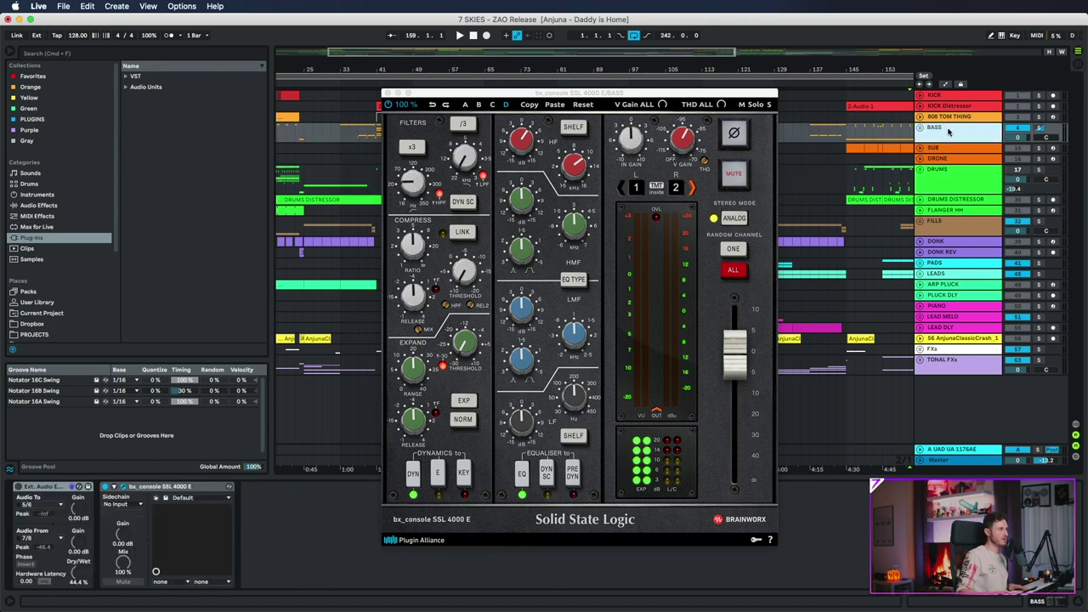
pyautogui.click(946, 276)
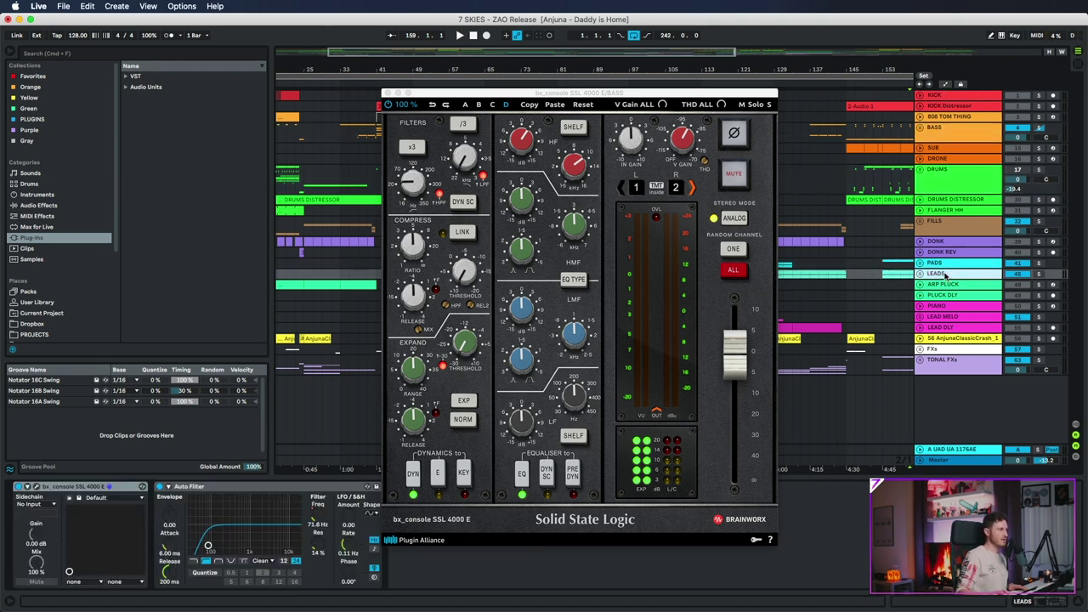
pyautogui.click(946, 185)
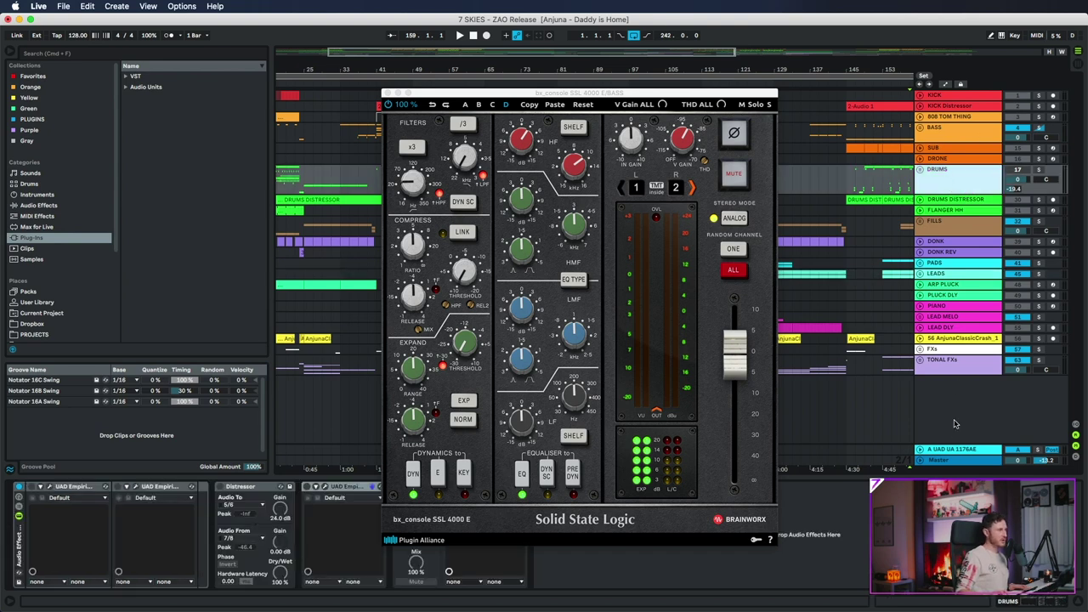
# Compare the device chains on the ARP PLUCK, DRUMS, DRONE, LEAD MELO and BASS tracks.
pyautogui.click(938, 306)
pyautogui.click(952, 328)
pyautogui.click(950, 285)
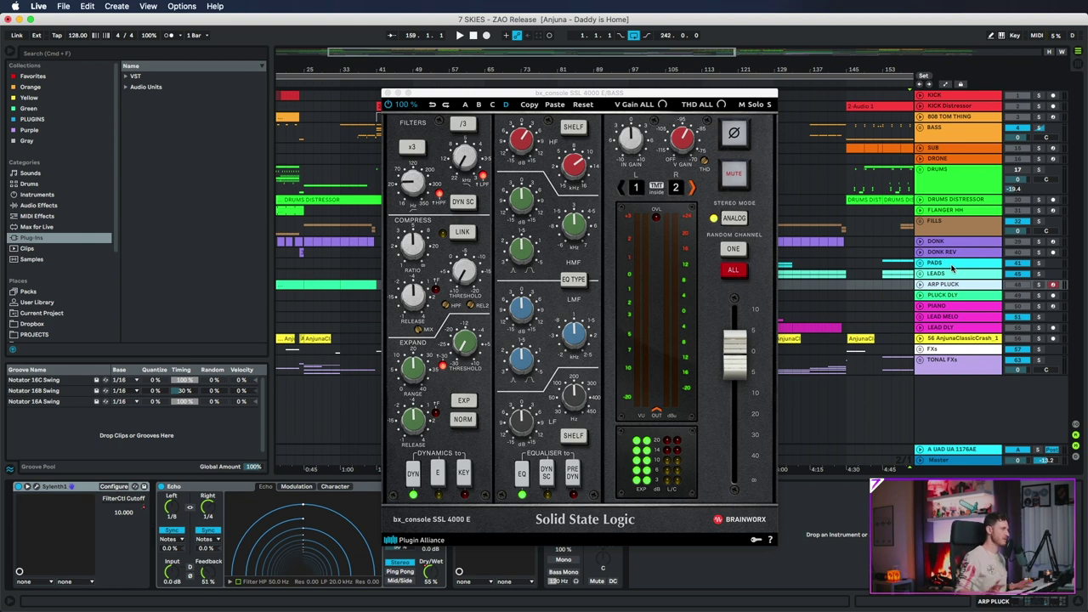
pyautogui.click(977, 191)
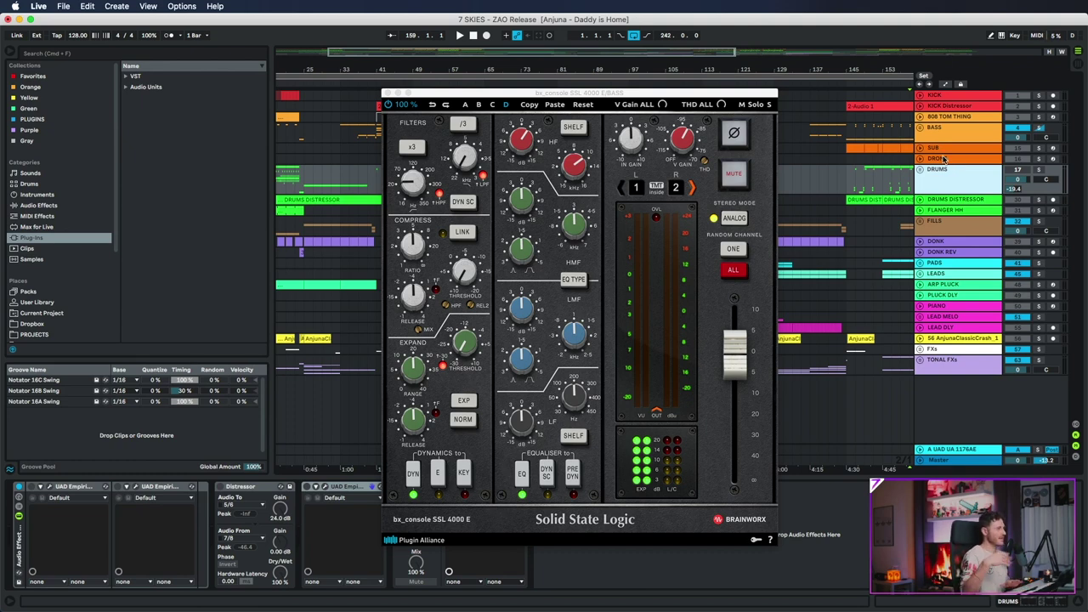
pyautogui.click(950, 161)
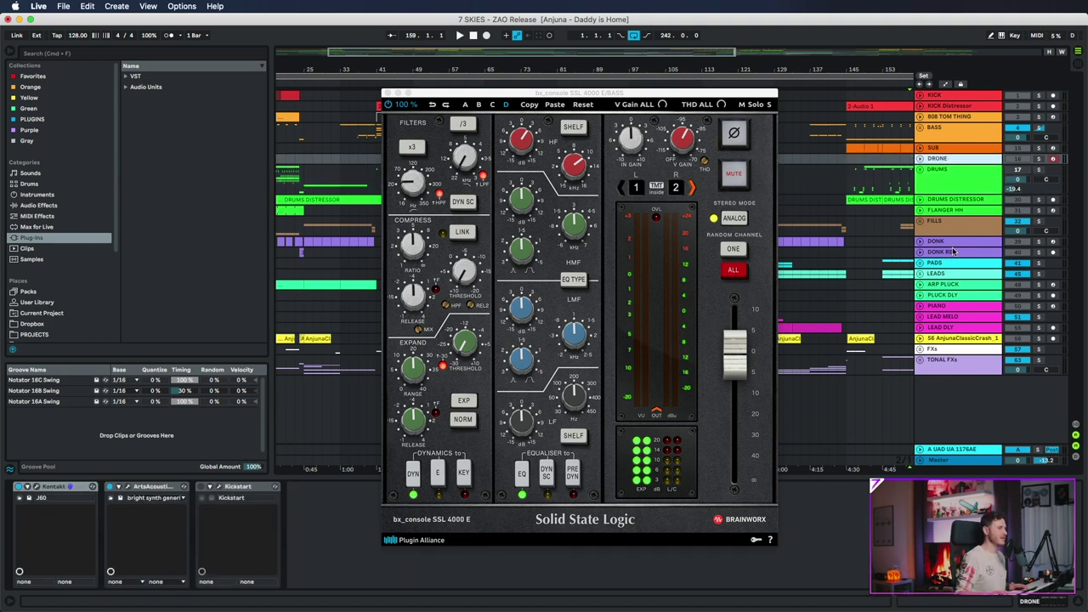
pyautogui.click(959, 306)
pyautogui.click(961, 318)
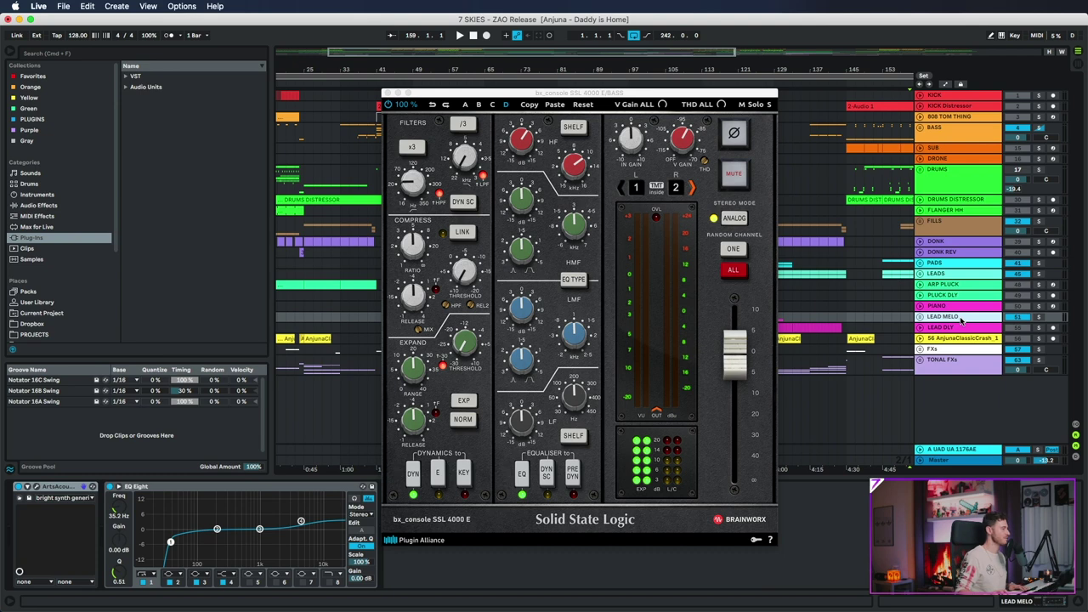
pyautogui.click(948, 134)
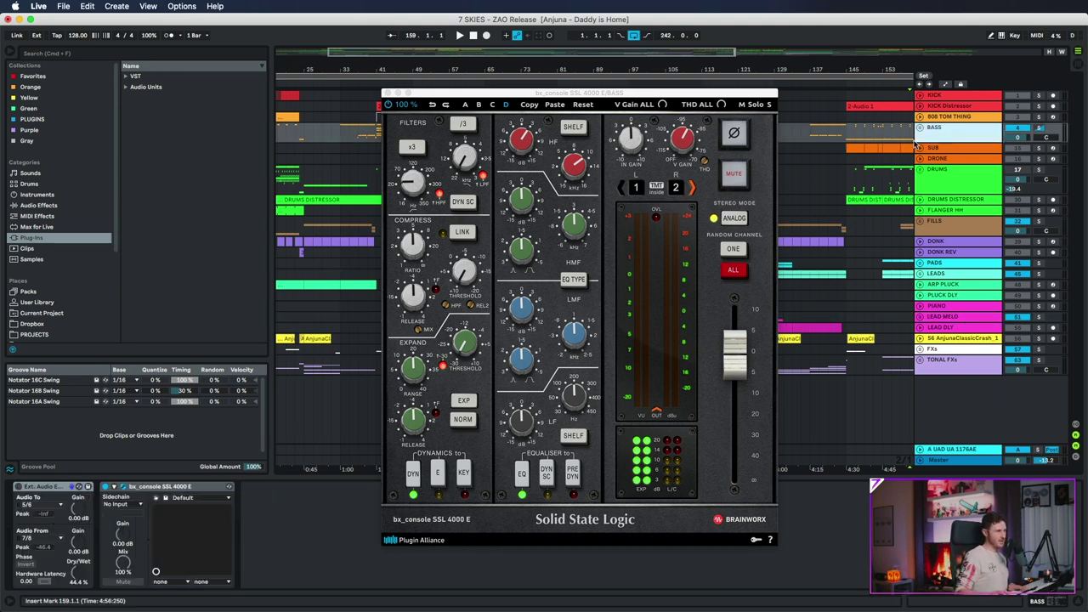
# Step the BASS group's SSL console forward through its TMT channel pairs and return it to channels 1 and 2.
pyautogui.moveTo(445, 97); pyautogui.dragTo(455, 106)
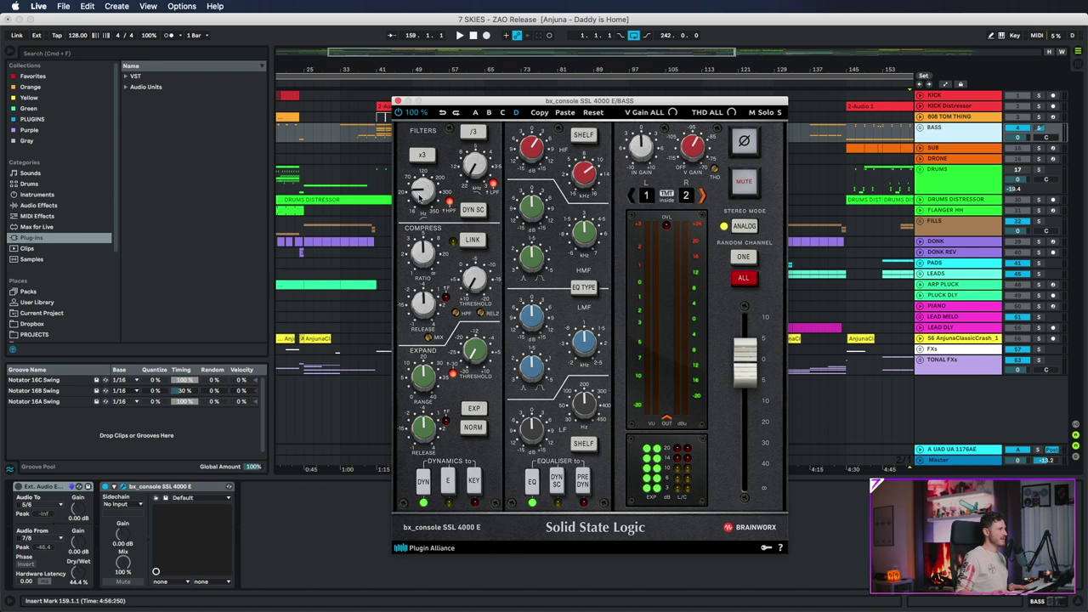
pyautogui.moveTo(414, 196)
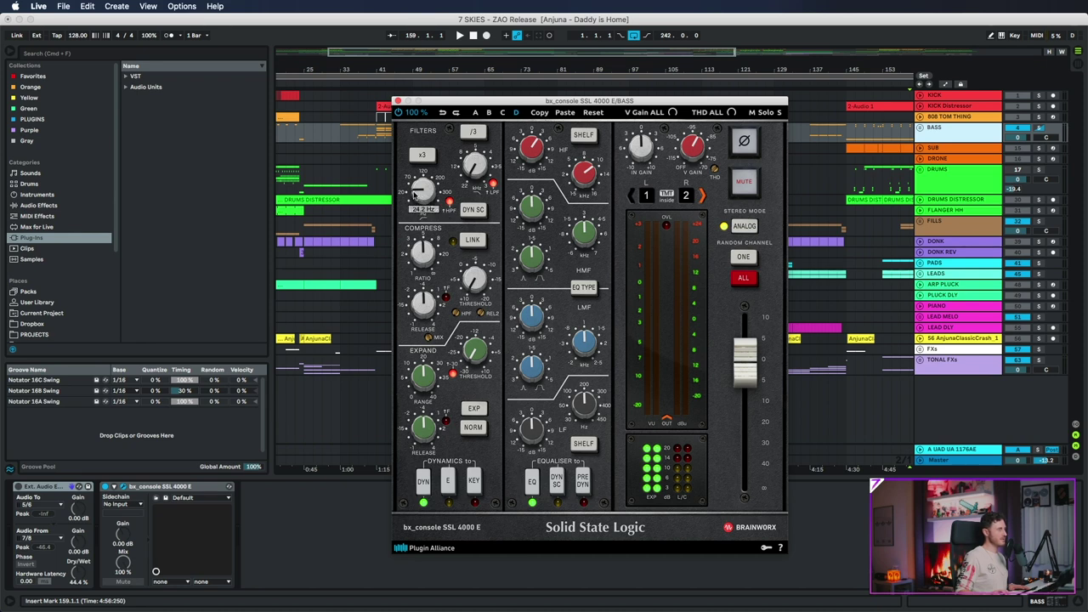
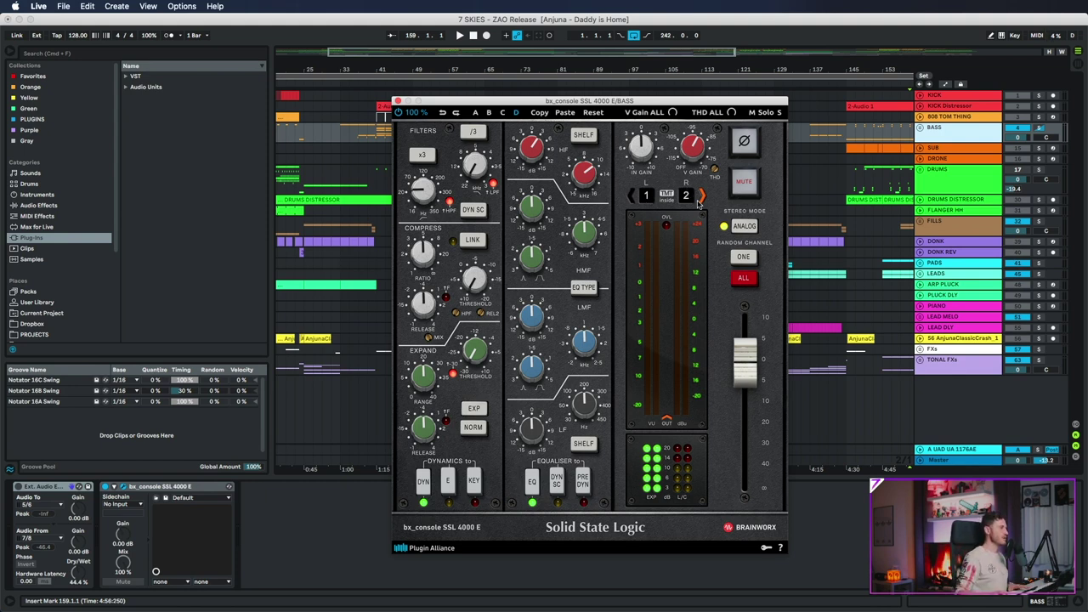
pyautogui.click(704, 197)
pyautogui.click(703, 198)
pyautogui.click(703, 198)
pyautogui.click(704, 197)
pyautogui.click(704, 197)
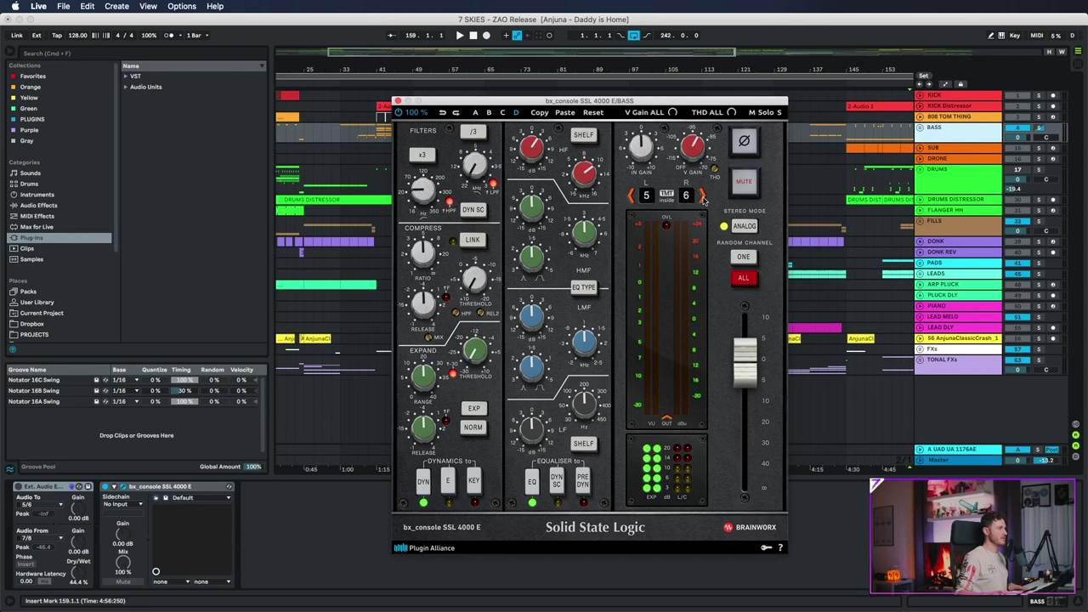
pyautogui.click(630, 196)
pyautogui.click(629, 196)
pyautogui.click(630, 196)
pyautogui.click(630, 197)
pyautogui.click(630, 196)
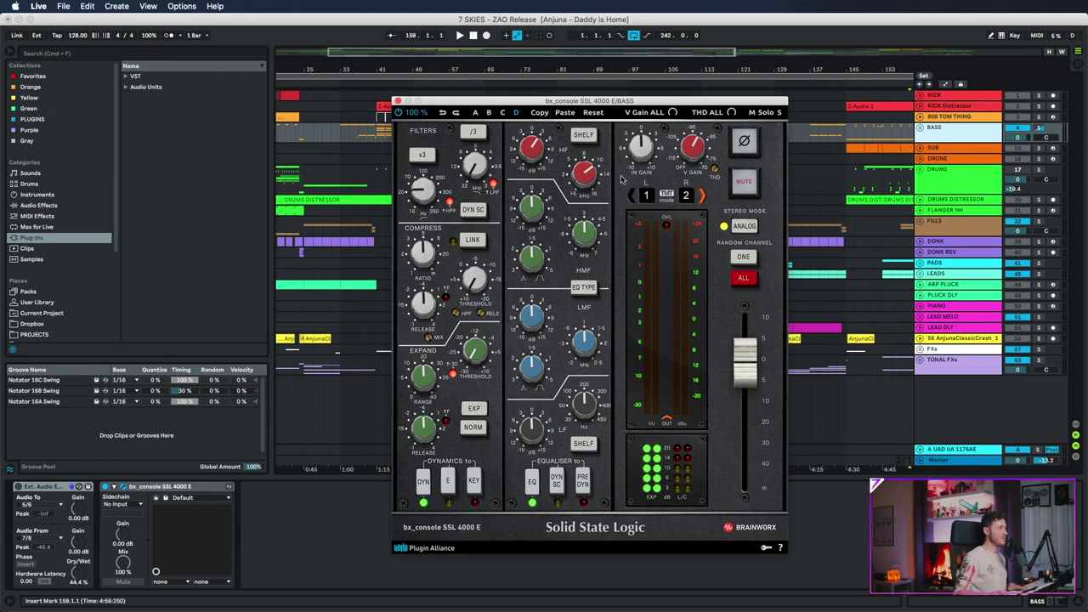
# Close the bx_console SSL 4000 E window and bring the full length of the arrangement into view.
pyautogui.moveTo(480, 103); pyautogui.dragTo(432, 100)
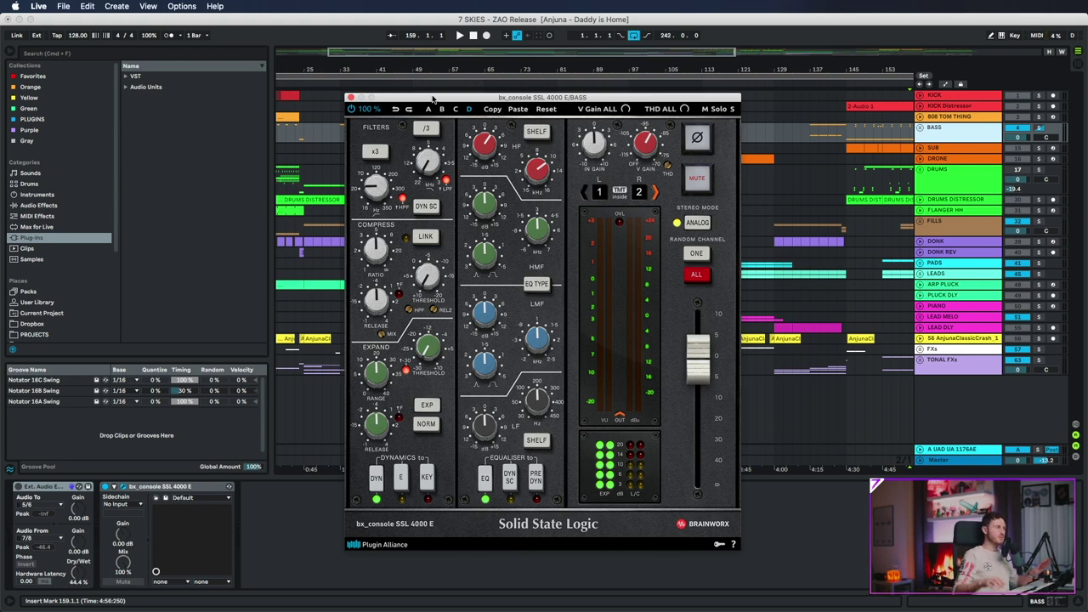
pyautogui.click(350, 97)
pyautogui.moveTo(414, 70); pyautogui.dragTo(397, 68)
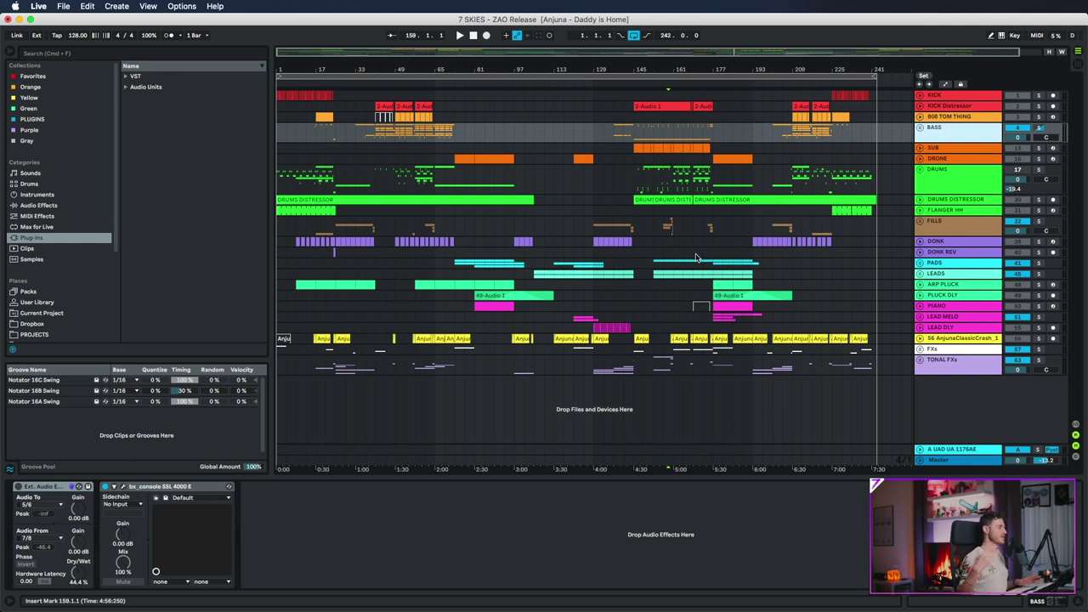
# Unfold the BASS group and its Prostate Cavity Bass track, and select that track's clips from 145.1.1 to 153.1.1.
pyautogui.click(952, 182)
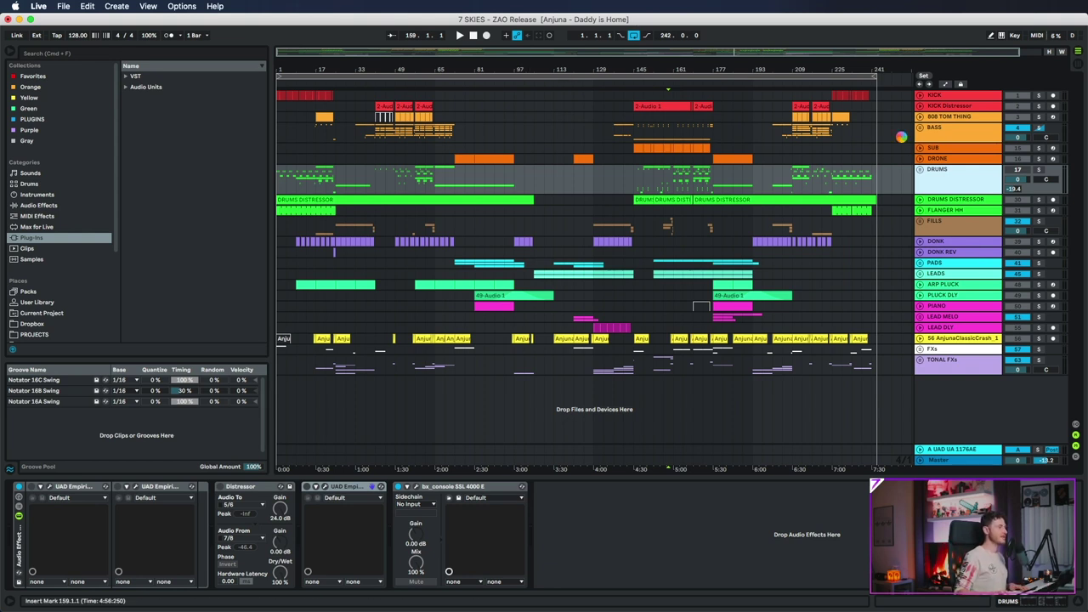
pyautogui.click(935, 138)
pyautogui.click(919, 127)
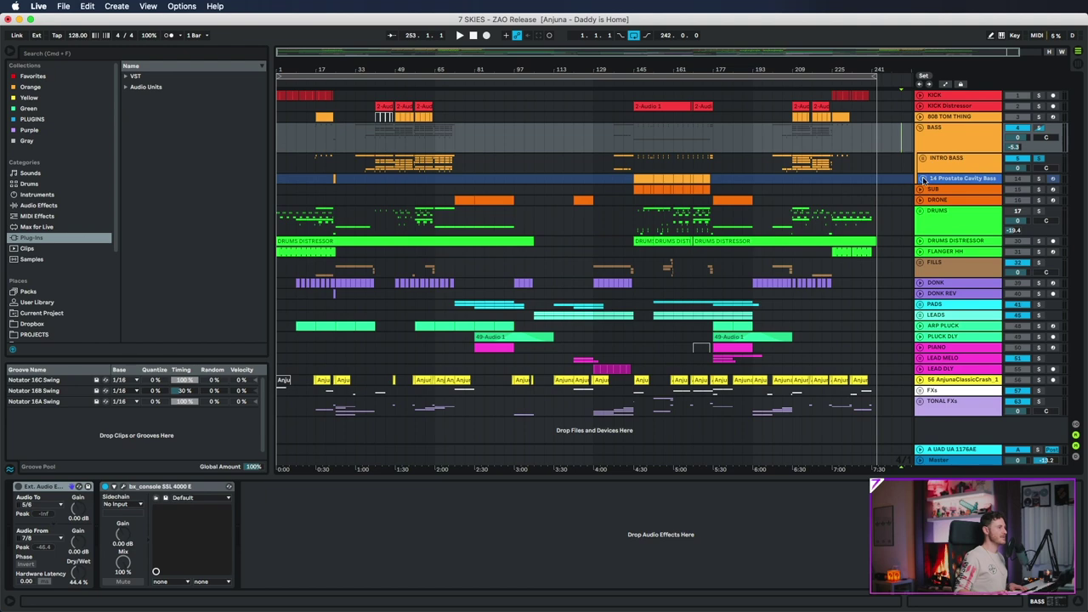
pyautogui.click(924, 179)
pyautogui.moveTo(636, 73)
pyautogui.mouseDown()
pyautogui.moveTo(632, 119)
pyautogui.moveTo(633, 94)
pyautogui.mouseUp()
pyautogui.moveTo(446, 198); pyautogui.dragTo(380, 181)
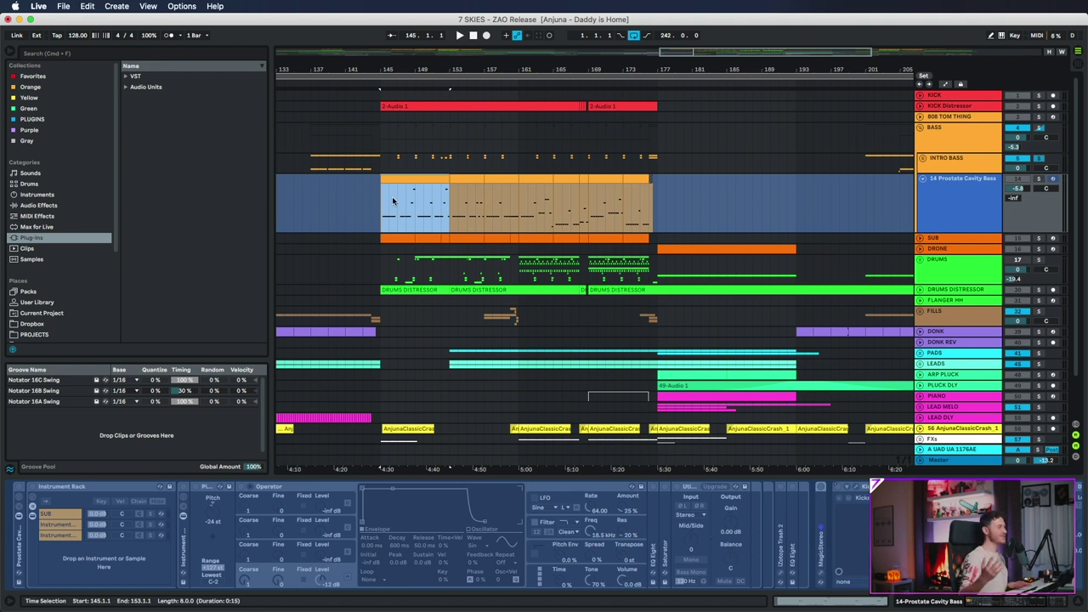
# Examine the Instrument Rack chains and the effects that follow them on the Prostate Cavity Bass track.
pyautogui.hscroll(5, 466, 505)
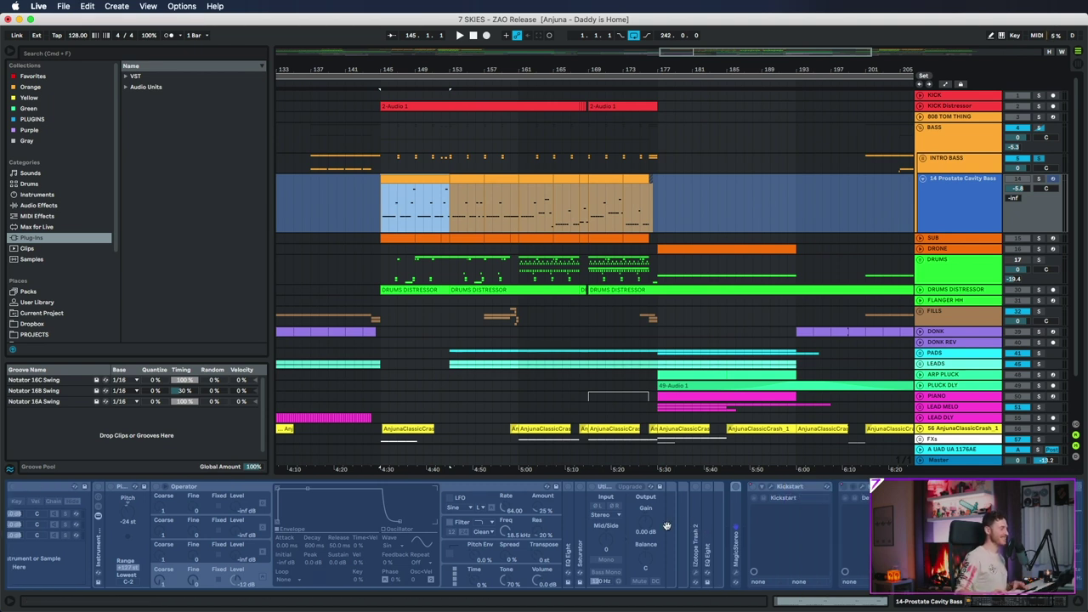
pyautogui.hscroll(-5, 467, 505)
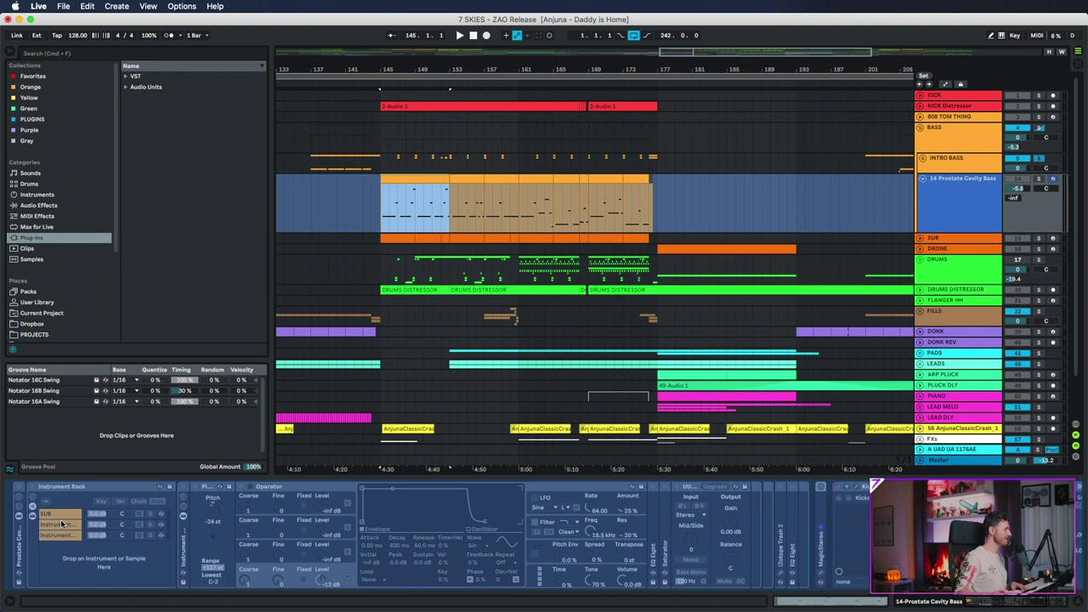
pyautogui.hscroll(3, 340, 523)
pyautogui.hscroll(-3, 680, 532)
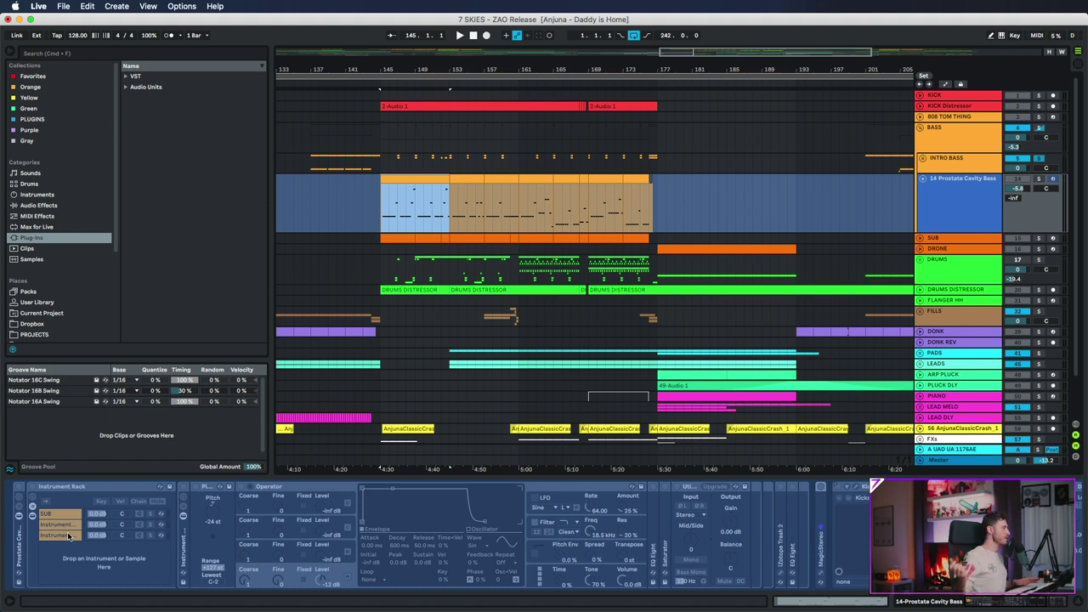
# Unfold the BASS and INTRO BASS groups and compare the device chains on the Serum tracks.
pyautogui.click(381, 220)
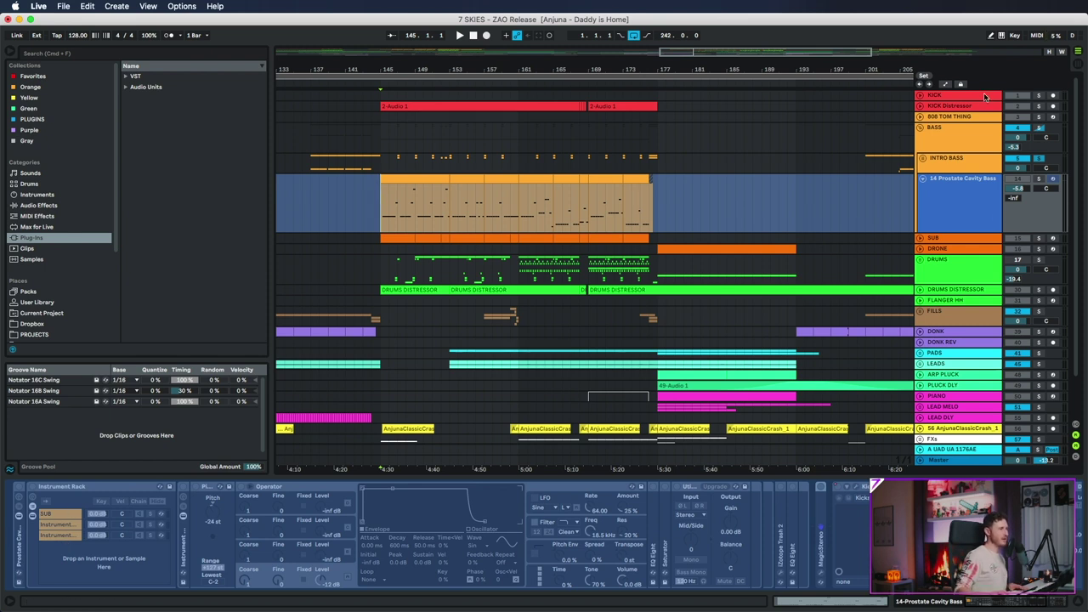
pyautogui.press('Delete')
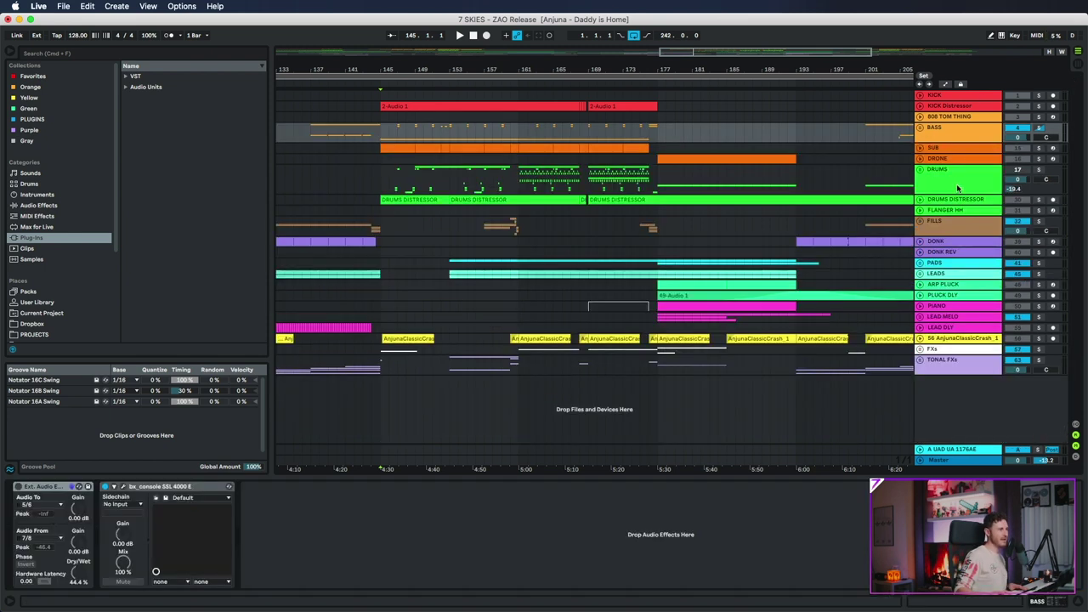
pyautogui.click(919, 127)
pyautogui.click(924, 158)
pyautogui.click(952, 280)
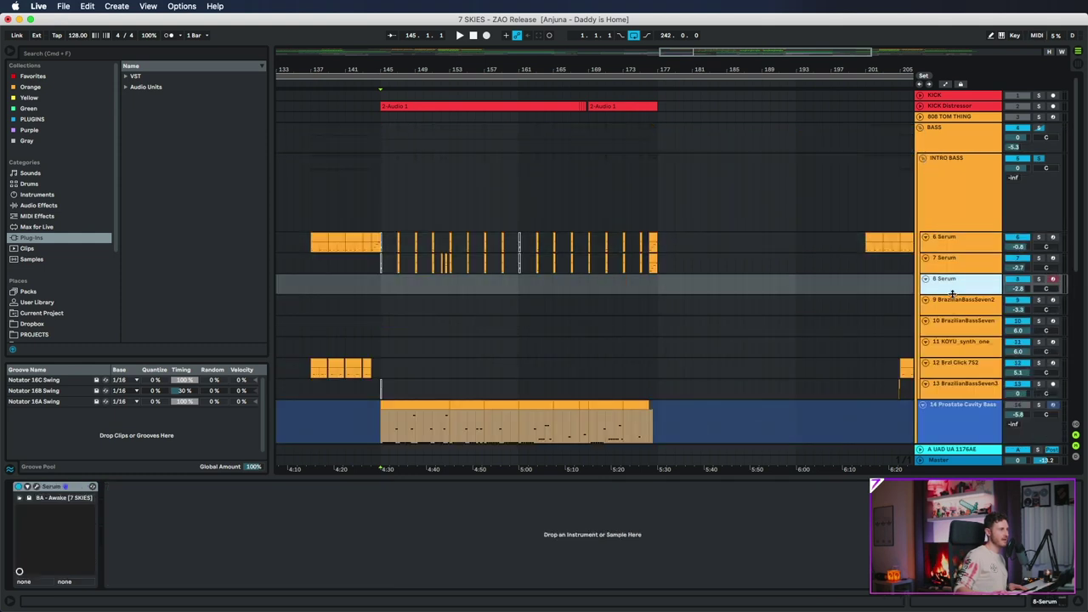
pyautogui.click(952, 304)
pyautogui.click(955, 258)
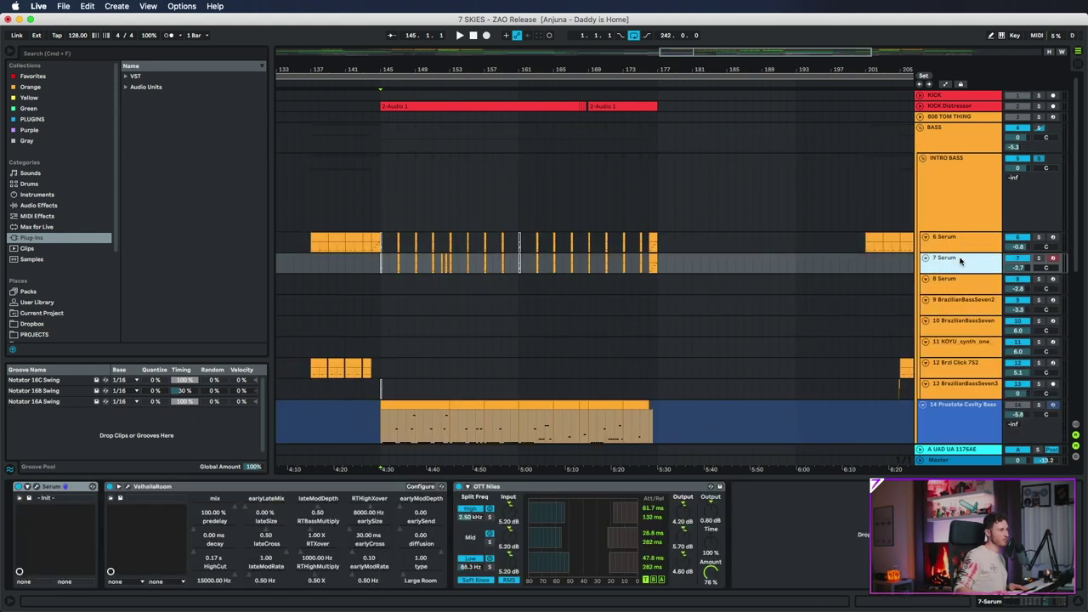
# Fold the INTRO BASS group and audition the soloed Prostate Cavity Bass track into bar 169.
pyautogui.click(924, 158)
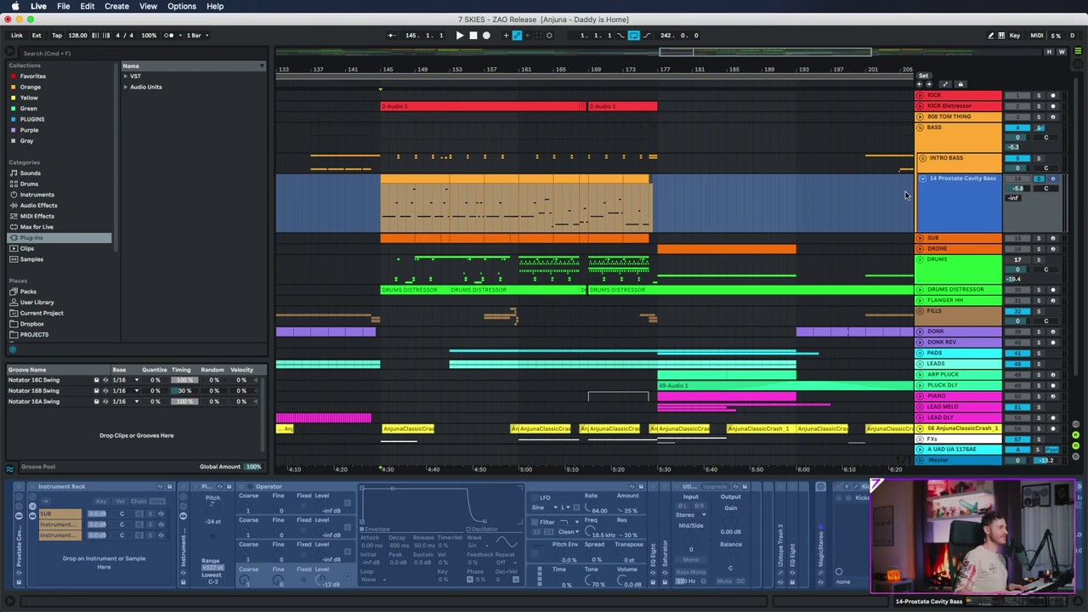
pyautogui.click(390, 180)
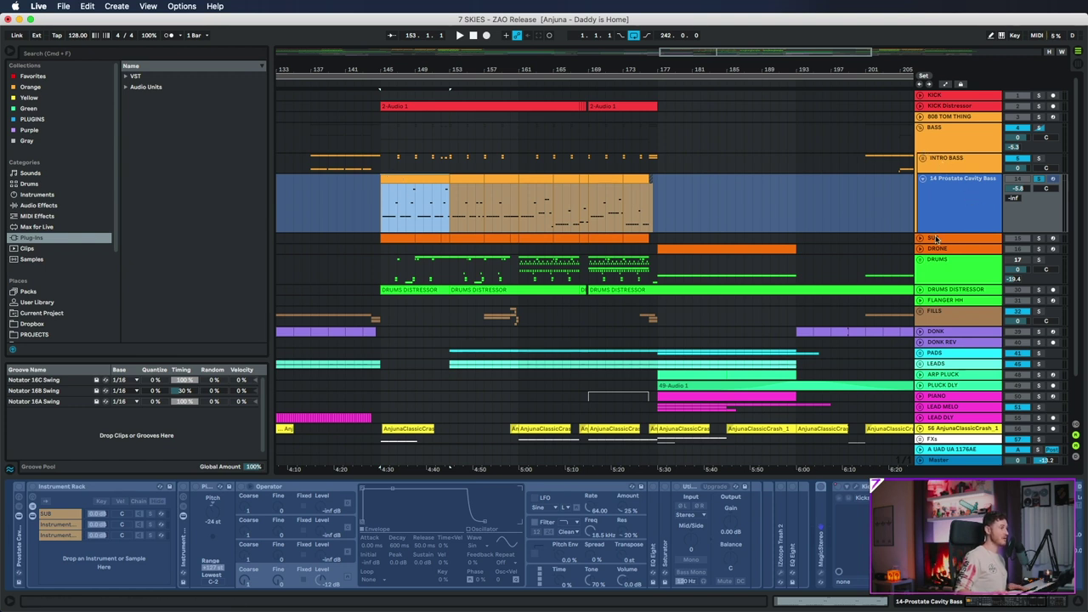
pyautogui.press('space')
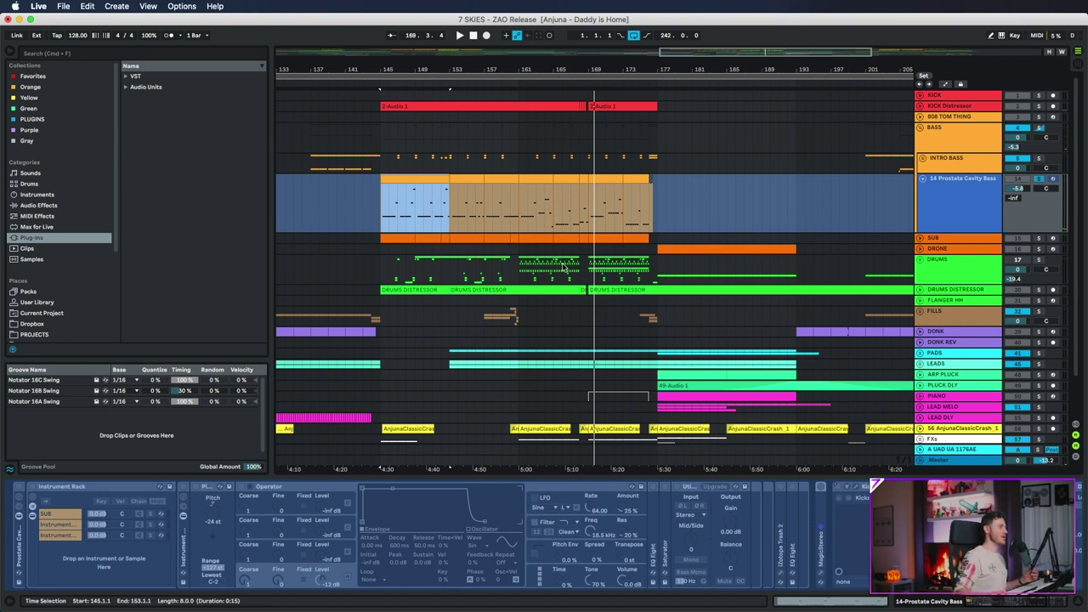
# Select the Prostate Cavity Bass and SUB clips from 145.1.1 to 161.1.1, and unfold the SUB track to check its devices.
pyautogui.moveTo(385, 212); pyautogui.dragTo(519, 242)
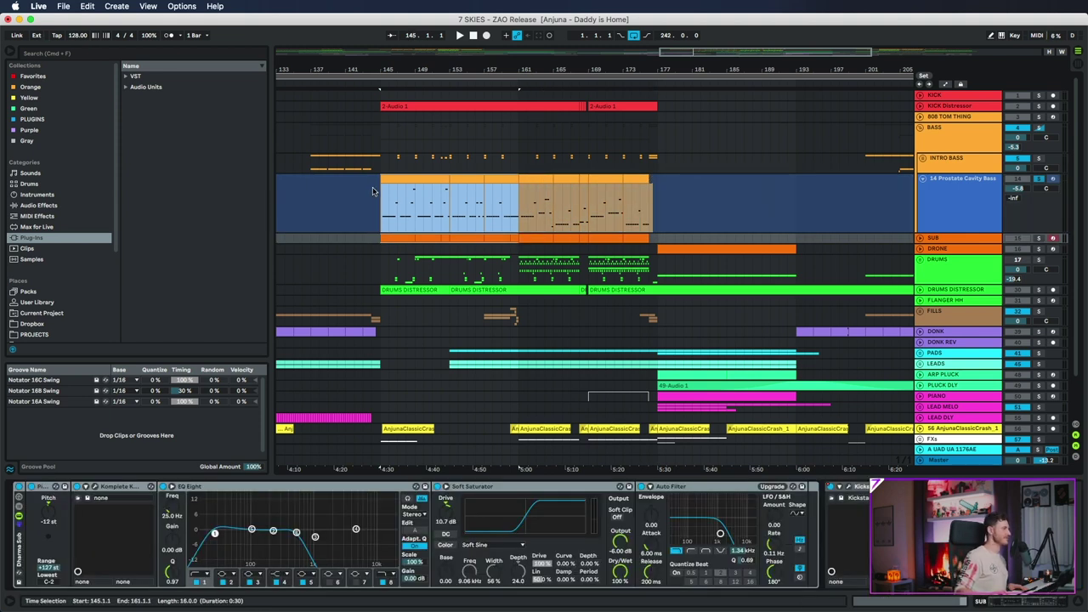
pyautogui.click(920, 238)
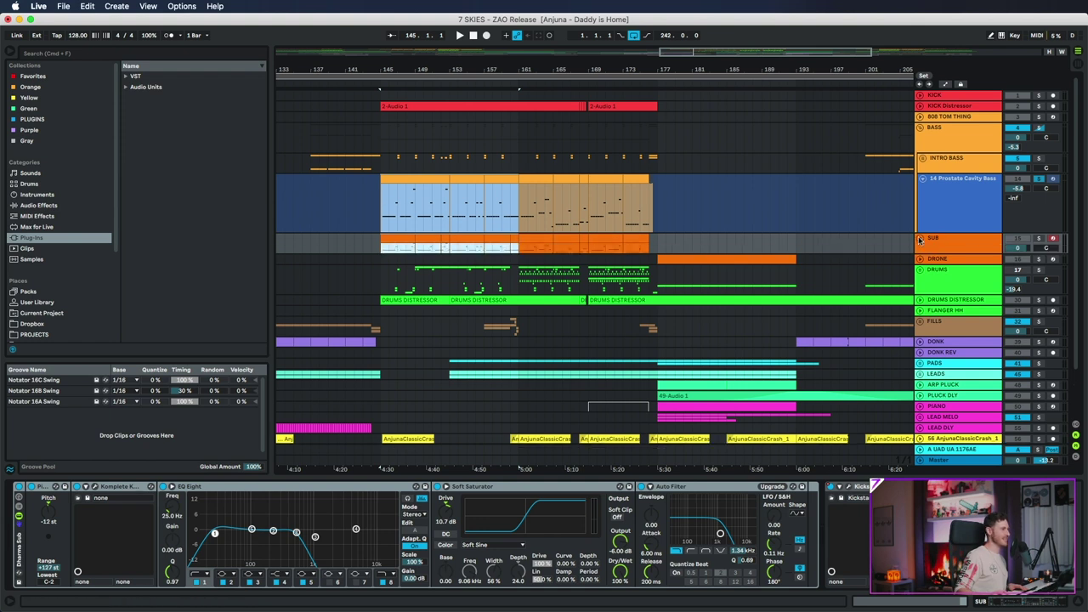
pyautogui.click(942, 246)
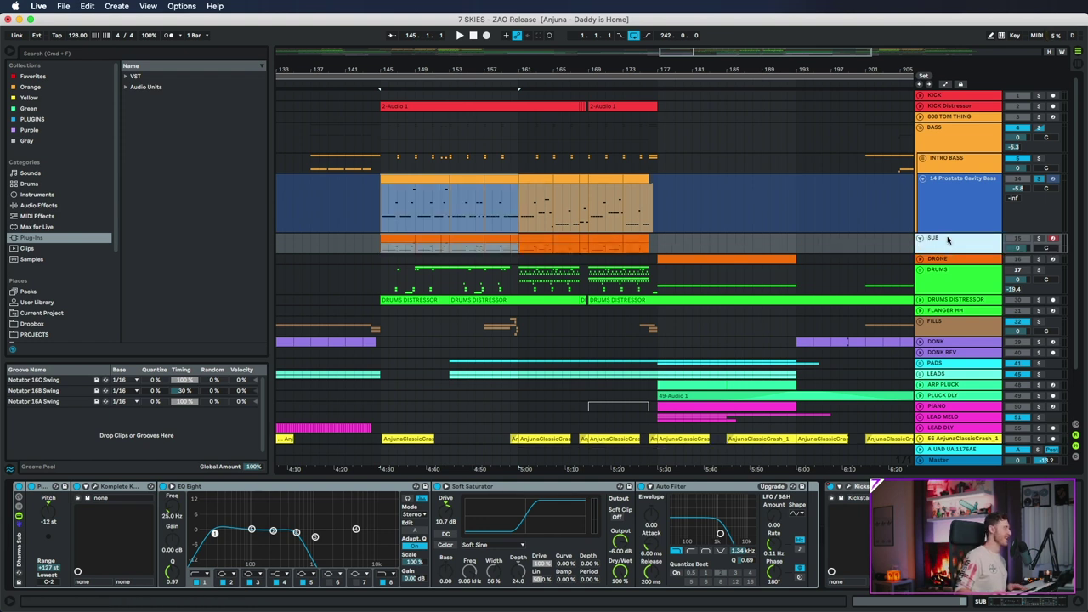
# Reselect only the Prostate Cavity Bass clips, narrowing the selection to 145.1.1 through 153.1.1.
pyautogui.click(381, 213)
pyautogui.moveTo(382, 213); pyautogui.dragTo(515, 219)
pyautogui.click(404, 225)
pyautogui.click(375, 207)
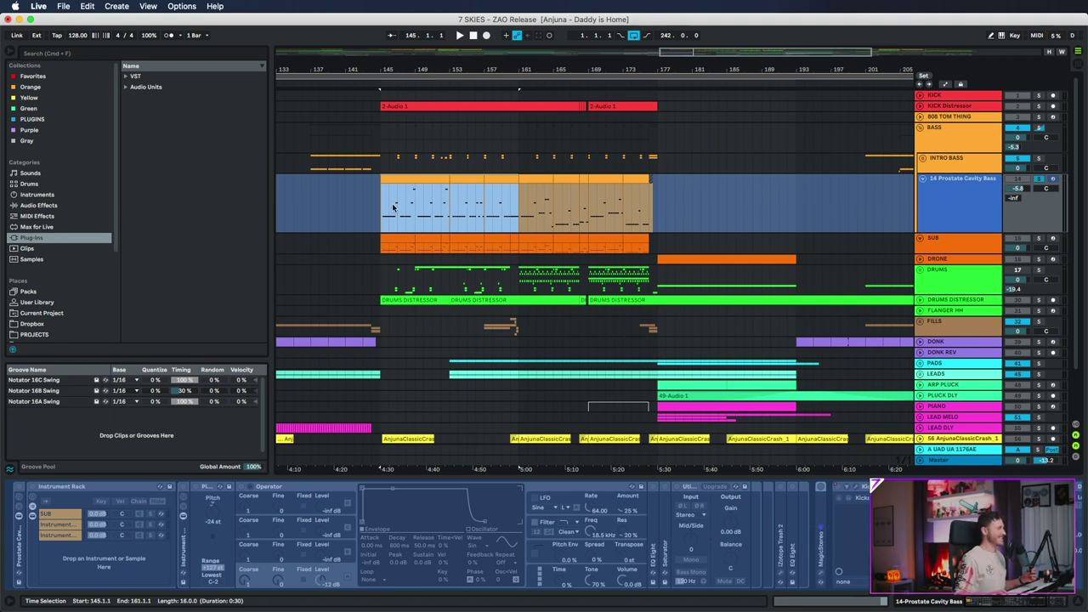
pyautogui.click(447, 213)
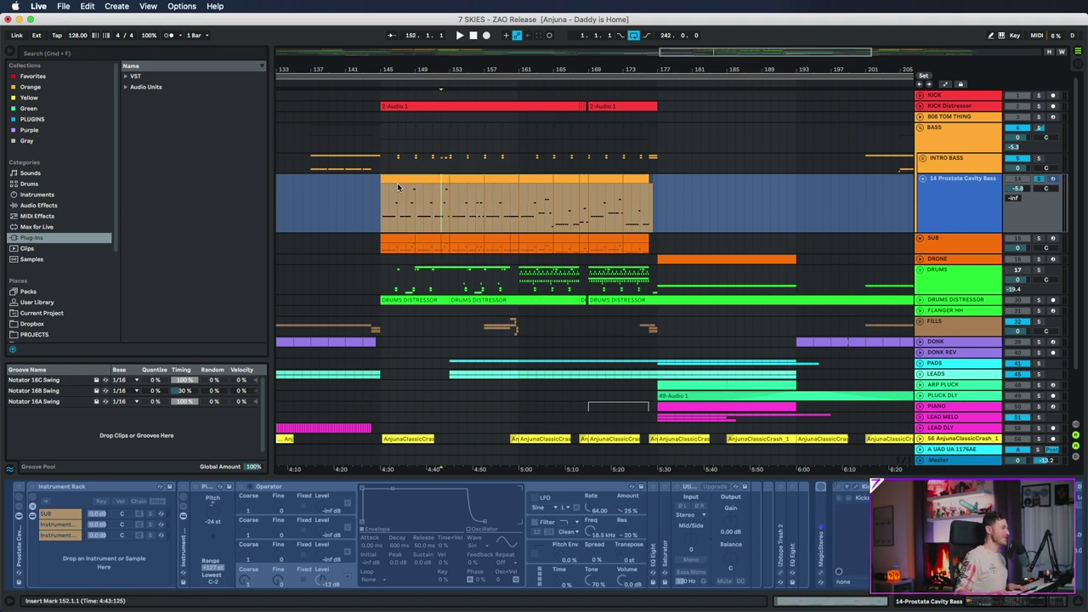
pyautogui.keyDown('shift'); pyautogui.click(397, 186); pyautogui.keyUp('shift')
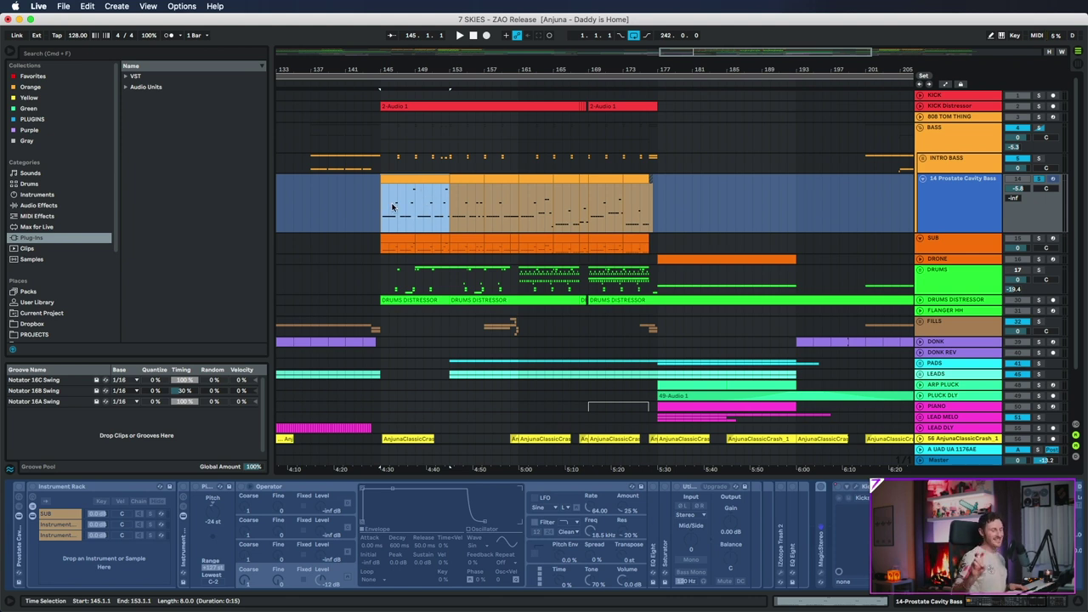
# Select the Prostate Cavity Bass clip from 157.1.1 to 161.1.1 and audition it.
pyautogui.moveTo(369, 75); pyautogui.dragTo(306, 51)
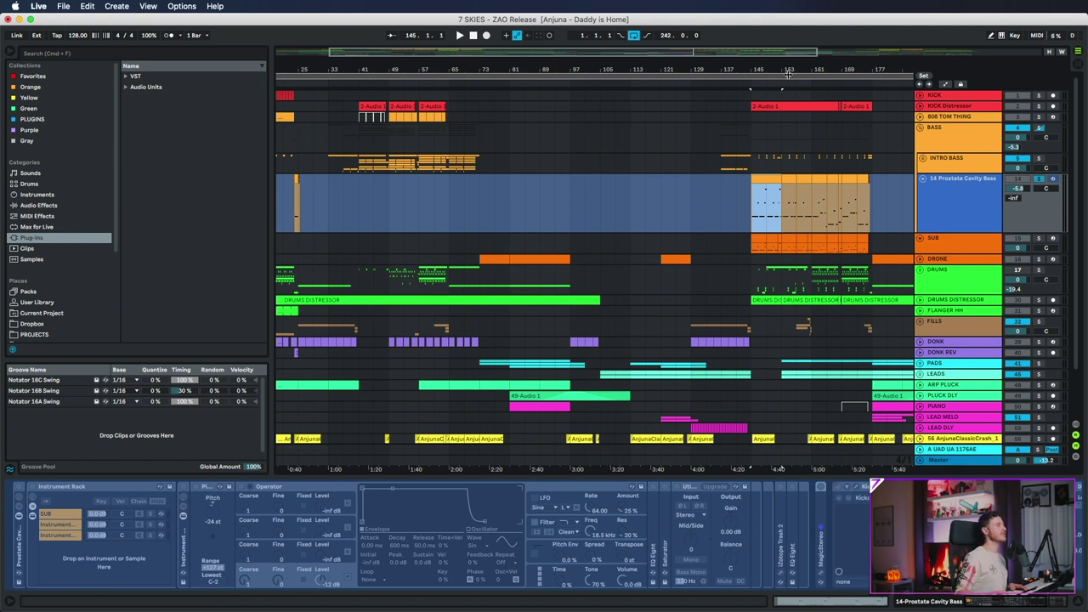
pyautogui.press('+')
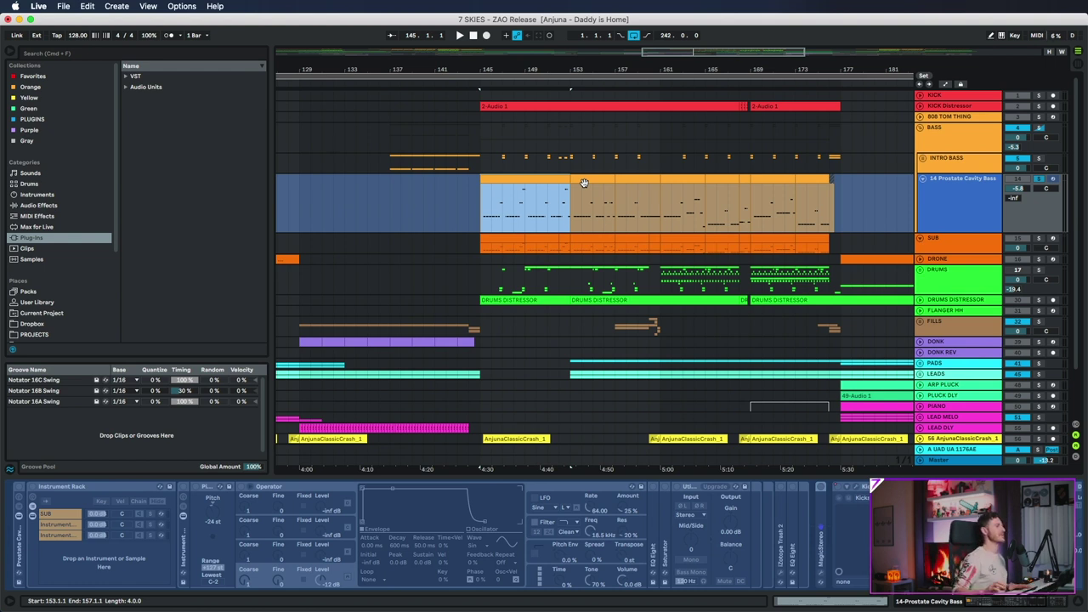
pyautogui.click(629, 181)
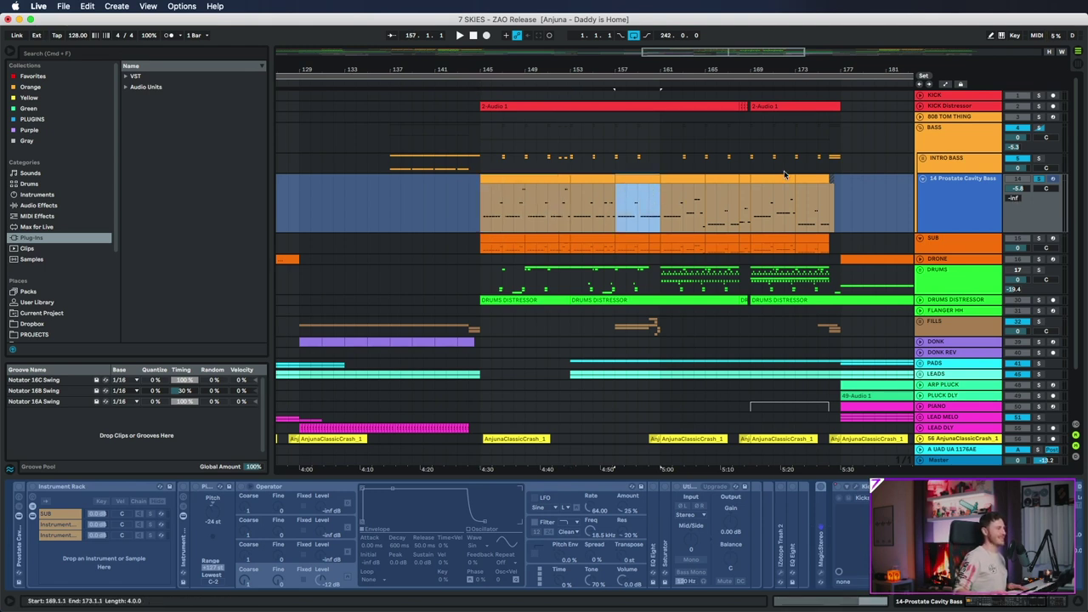
pyautogui.press('space')
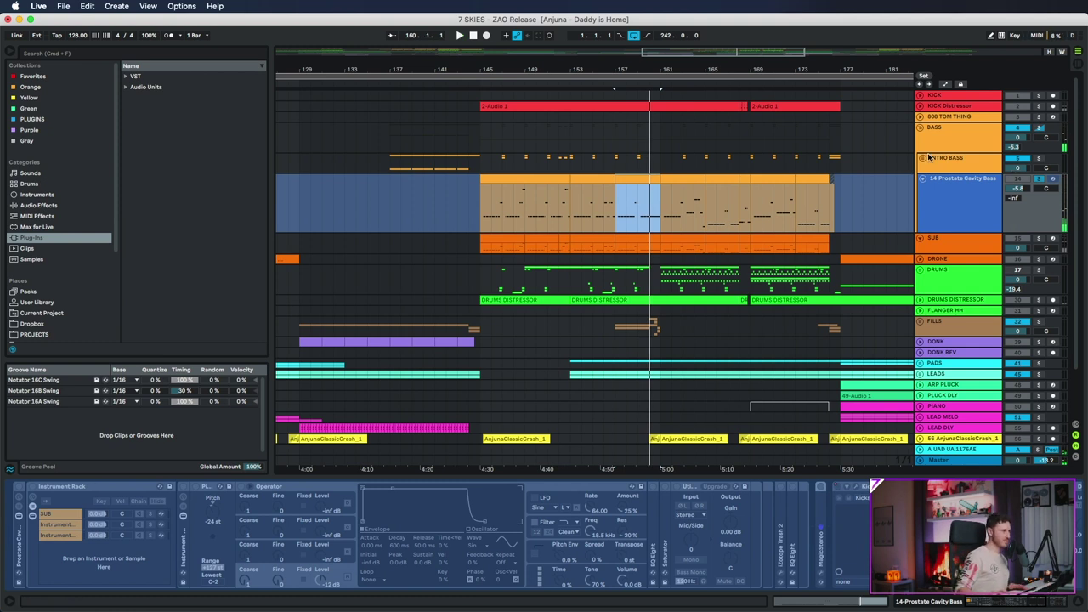
# Select the Prostate Cavity Bass clips from 157.1.1 to 165.1.1, and solo and unfold the KICK Distressor track.
pyautogui.click(923, 107)
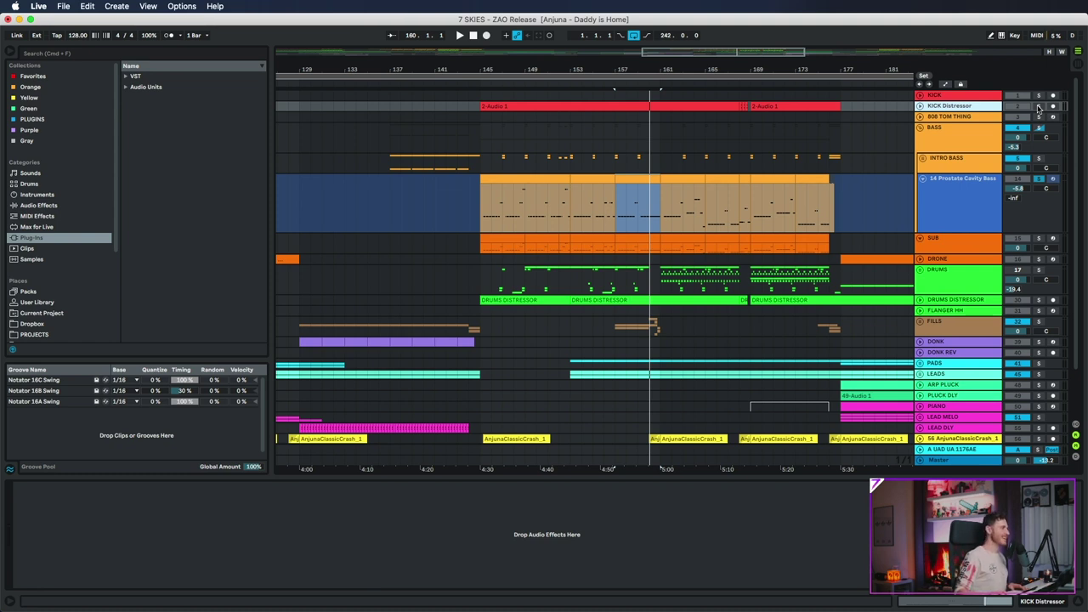
pyautogui.moveTo(480, 206); pyautogui.dragTo(702, 216)
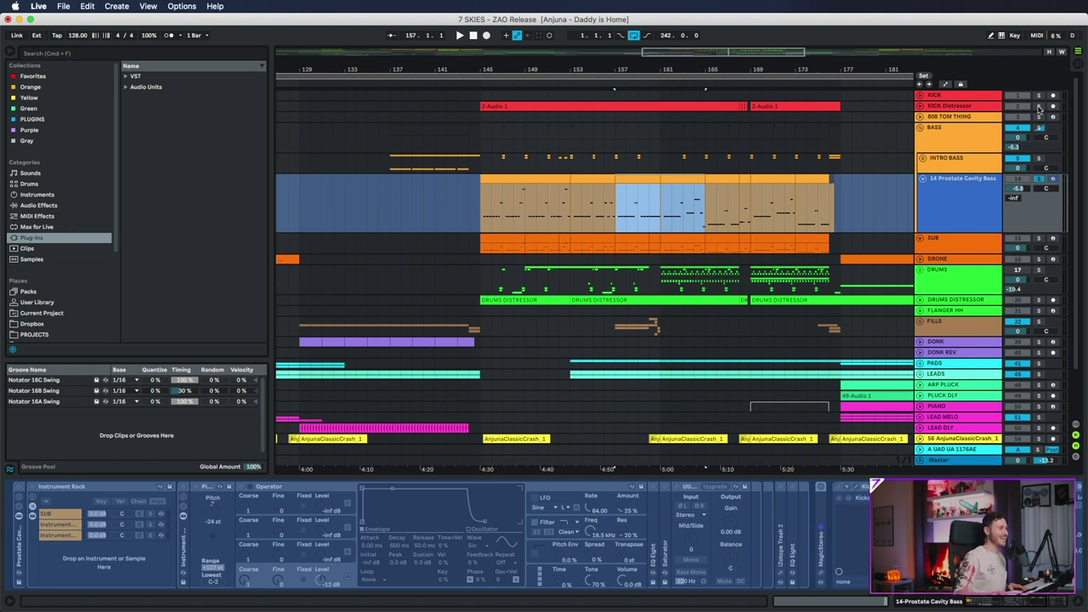
pyautogui.click(1038, 106)
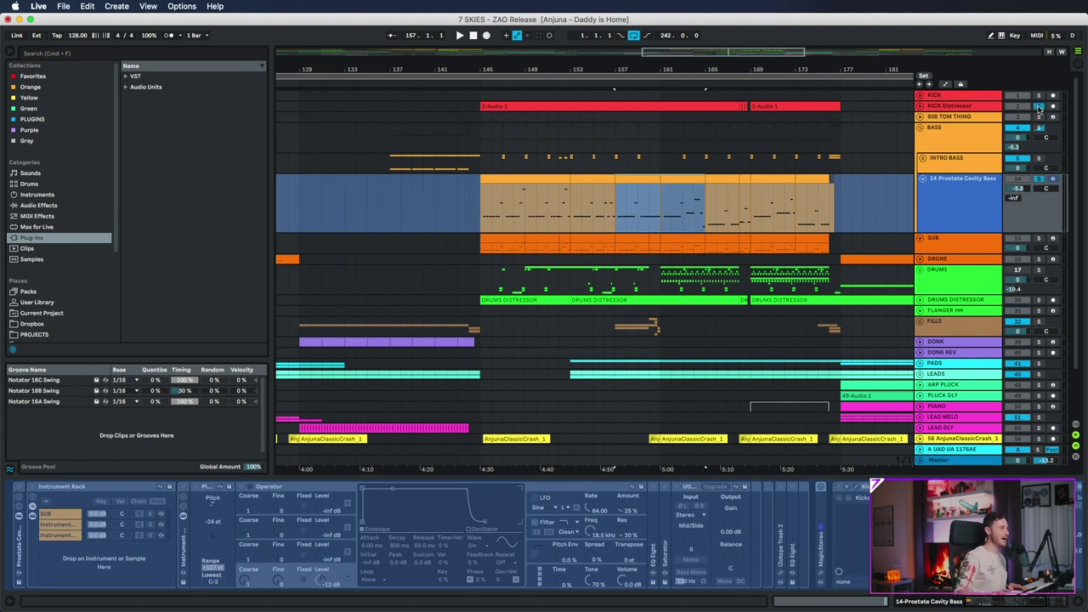
pyautogui.click(919, 106)
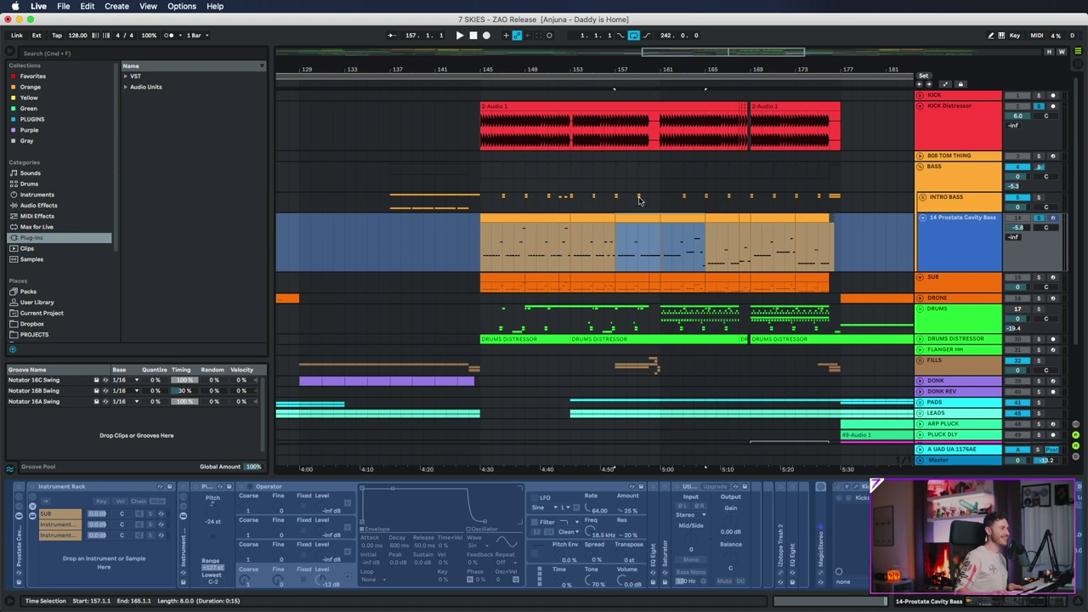
# Audition the soloed Prostate Cavity Bass together with KICK Distressor from about bar 150 into bar 157.
pyautogui.click(575, 224)
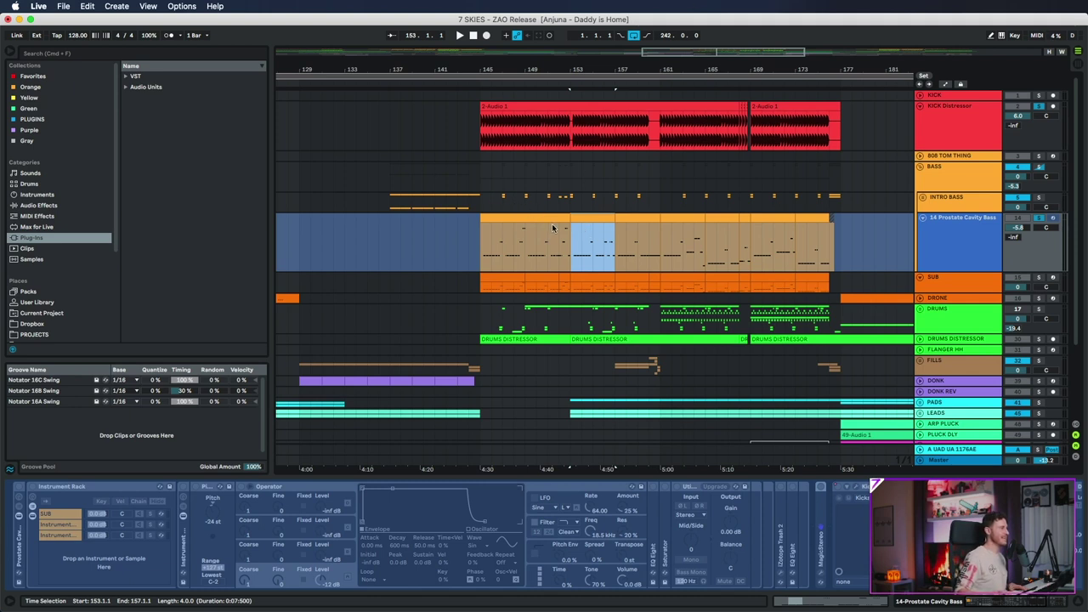
pyautogui.click(544, 255)
pyautogui.press('space')
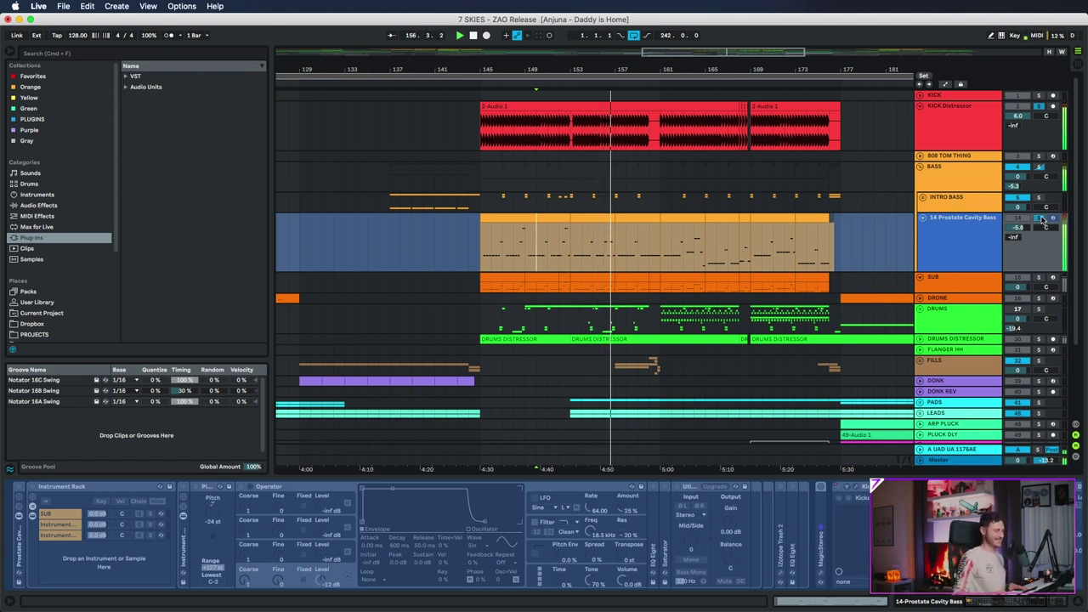
pyautogui.press('space')
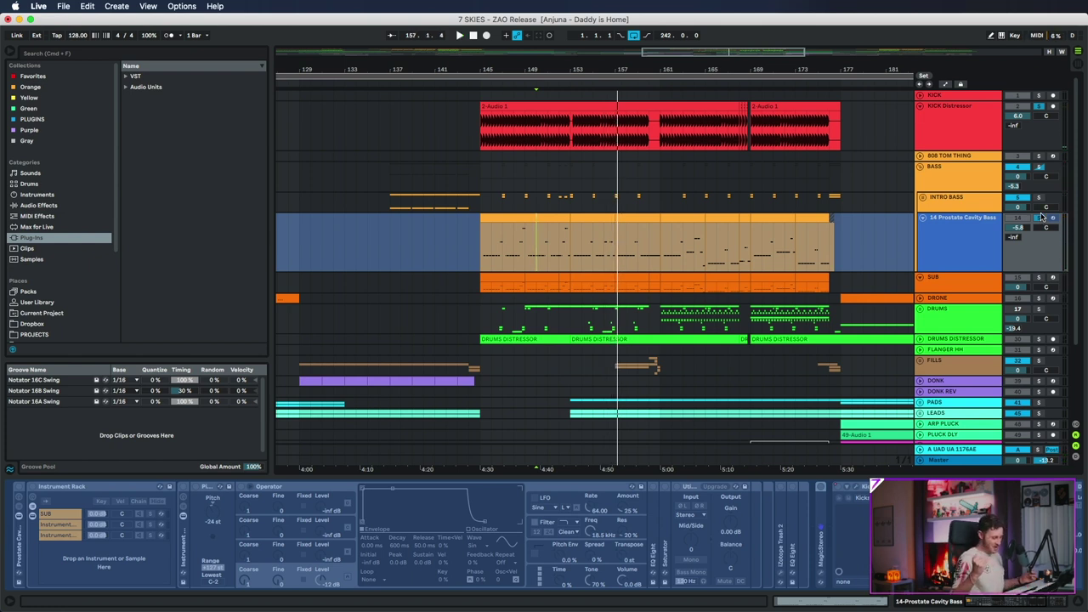
# Place the insert marker at 153.1.1 on KICK Distressor and at 161.1.1 on Prostate Cavity Bass to compare the two sections.
pyautogui.click(577, 123)
pyautogui.press('+')
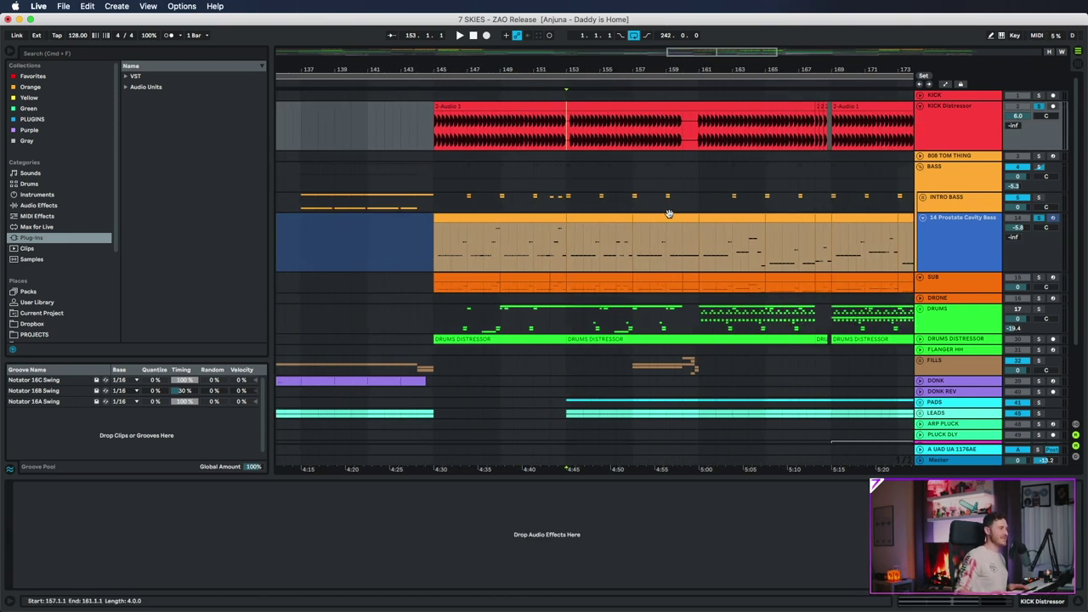
pyautogui.click(699, 234)
pyautogui.press('+')
pyautogui.click(638, 242)
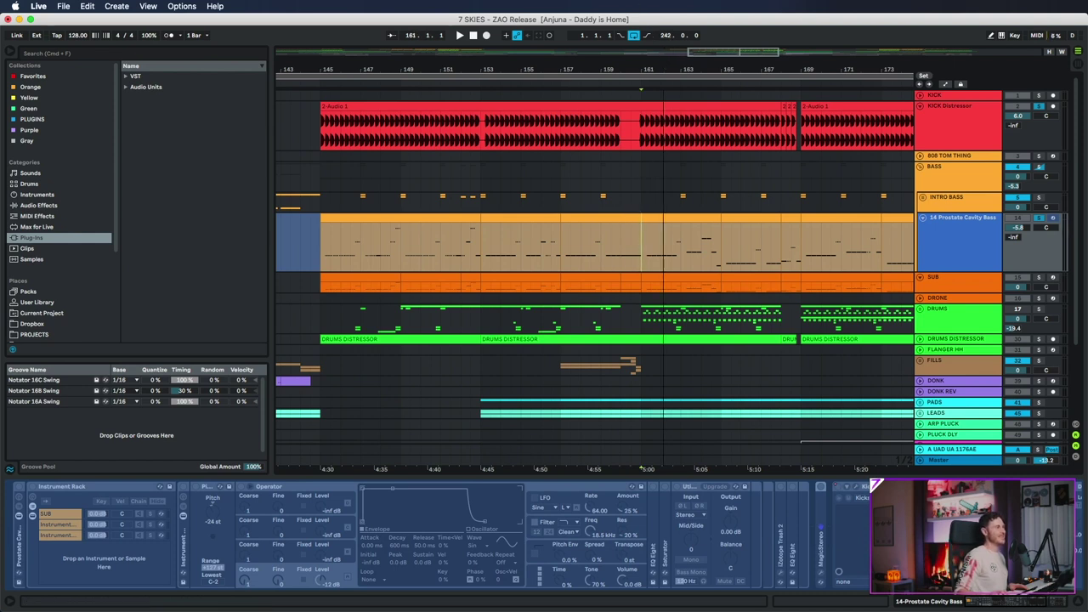
# Select the Prostate Cavity Bass clips from 153.1.1 to 161.1.1 and review them against the surrounding arrangement.
pyautogui.hscroll(5, 435, 251)
pyautogui.moveTo(364, 259); pyautogui.dragTo(525, 254)
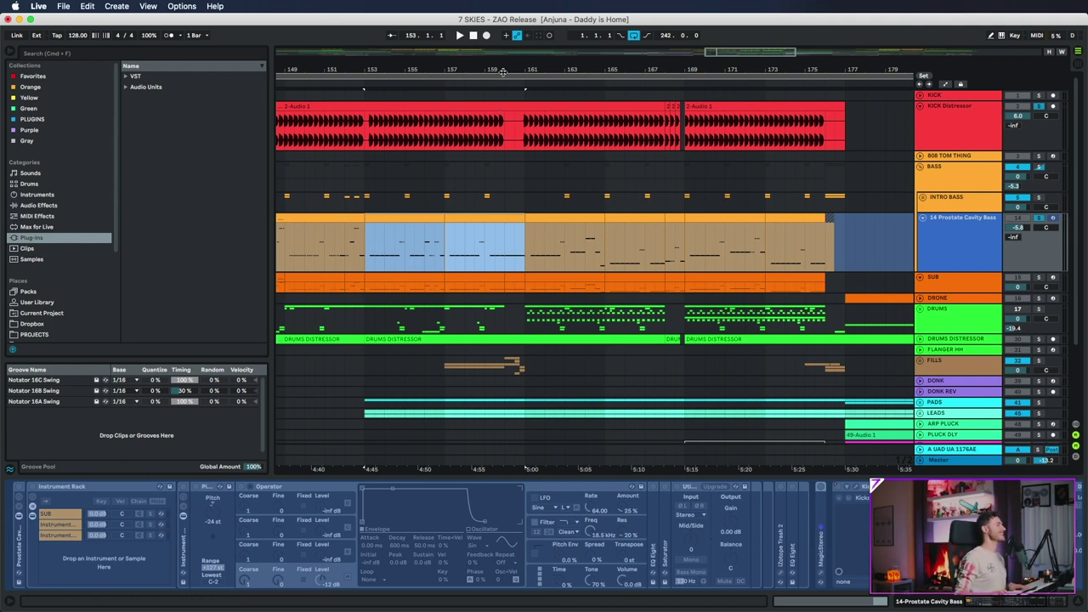
pyautogui.scroll(-5, 535, 228)
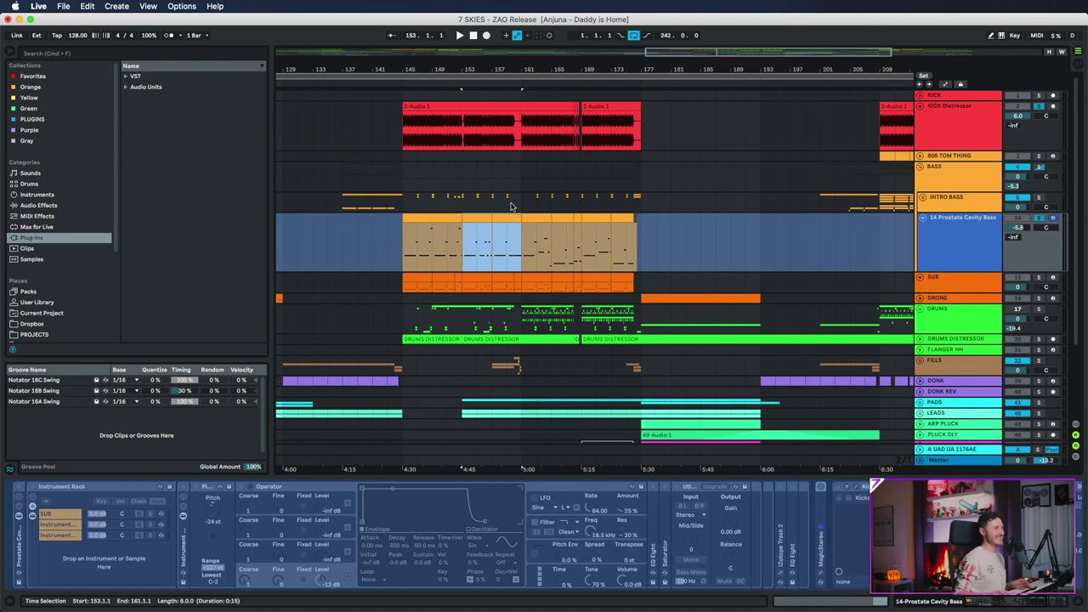
pyautogui.moveTo(433, 59); pyautogui.dragTo(438, 100)
pyautogui.click(958, 224)
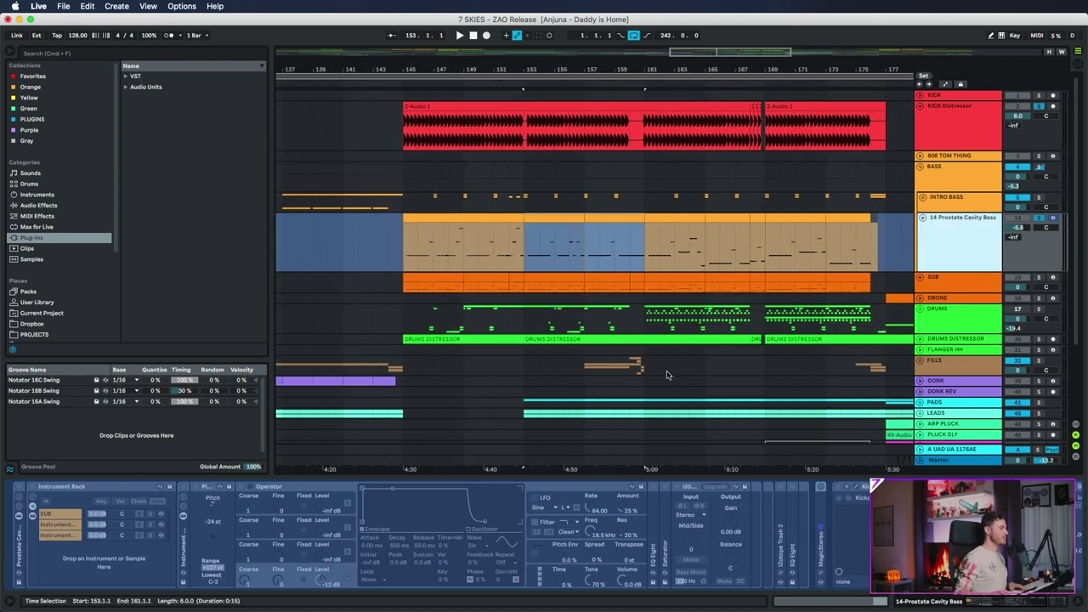
# Solo the SUB track with its clip from 145.1.1 to 149.1.1 selected, and open its Komplete Kontrol instrument window.
pyautogui.moveTo(463, 283); pyautogui.dragTo(404, 283)
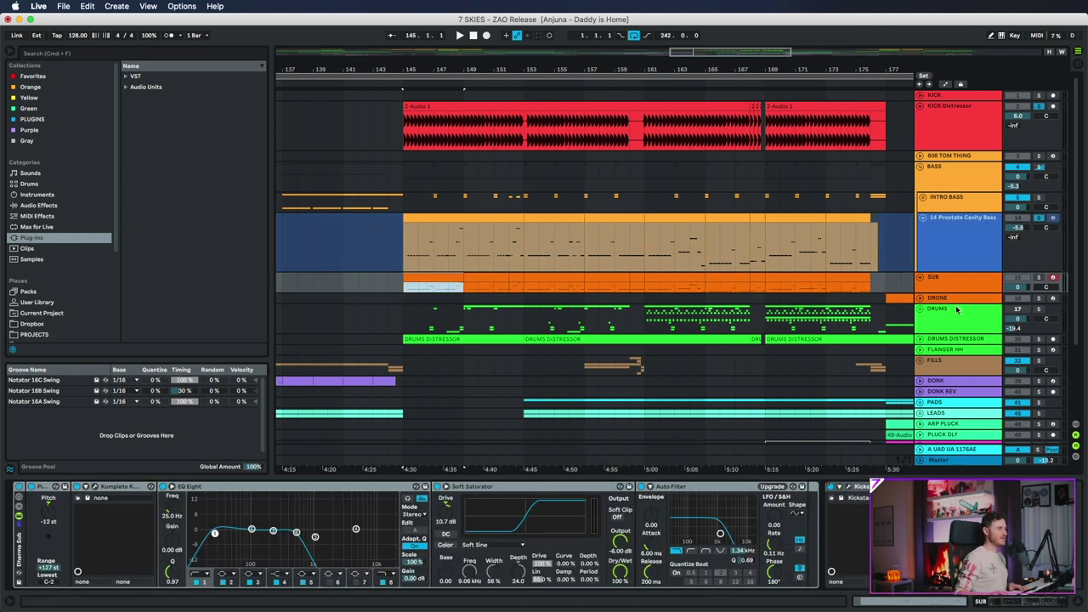
pyautogui.click(1038, 277)
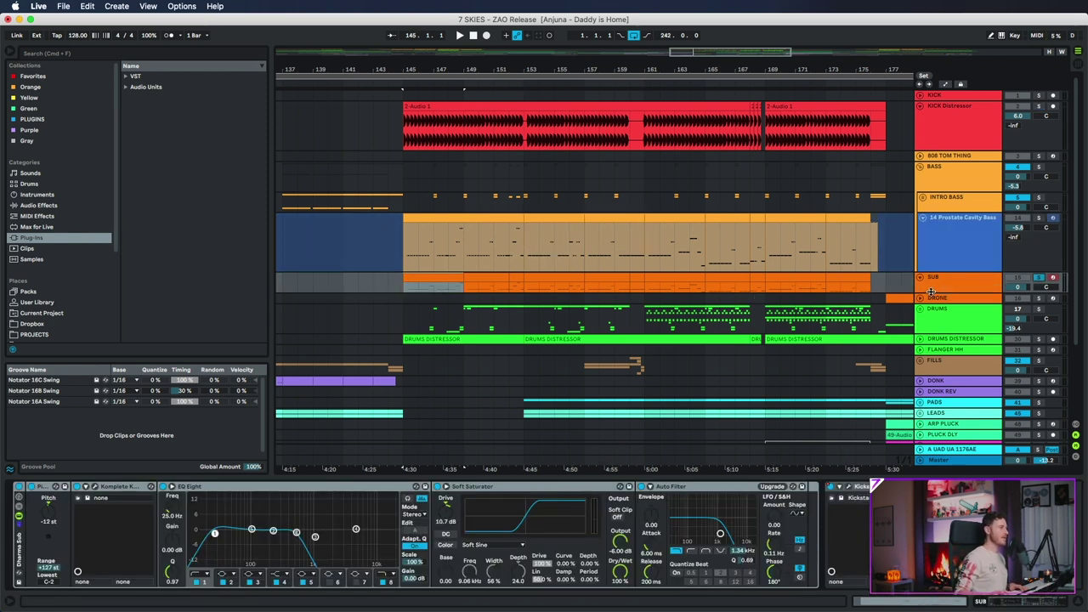
pyautogui.click(933, 288)
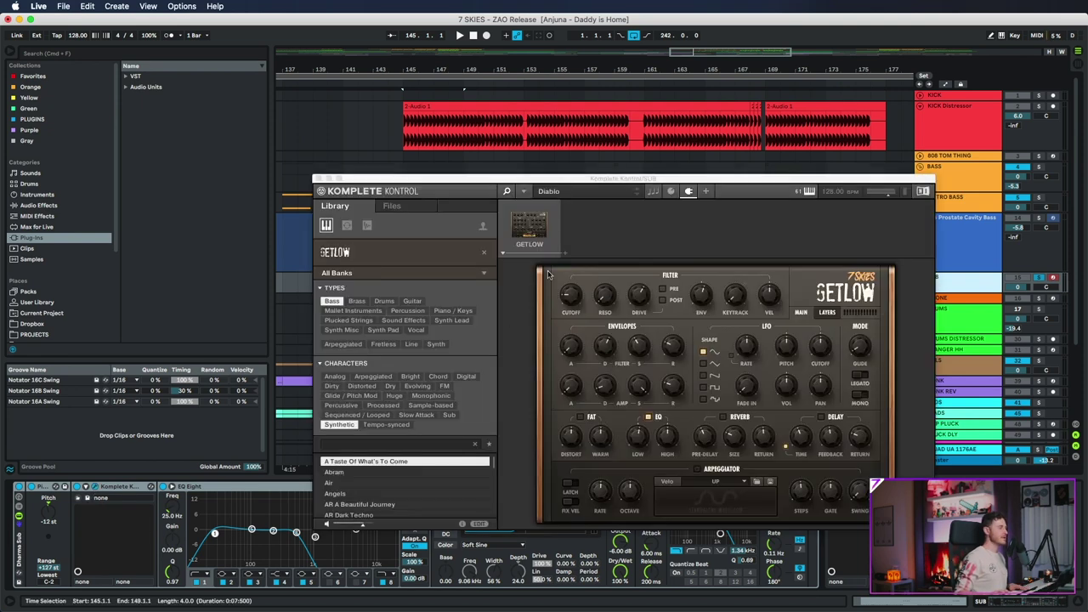
pyautogui.moveTo(571, 180); pyautogui.dragTo(526, 172)
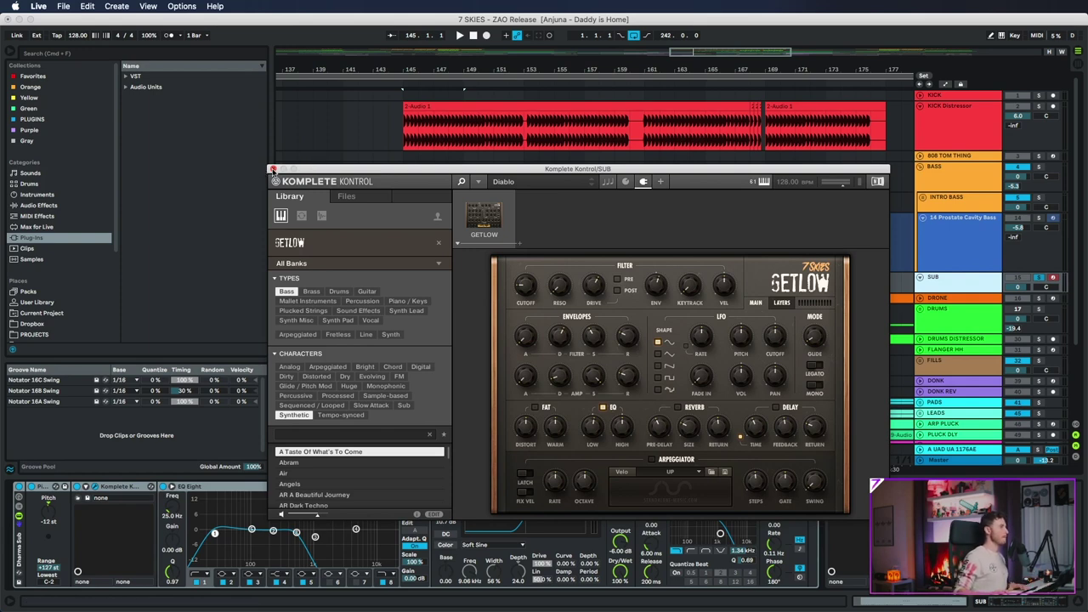
# Close the Komplete Kontrol window and play the soloed SUB track from its first clip at bar 145.
pyautogui.moveTo(371, 175)
pyautogui.mouseDown()
pyautogui.moveTo(396, 205)
pyautogui.moveTo(362, 206)
pyautogui.moveTo(379, 196)
pyautogui.moveTo(408, 204)
pyautogui.moveTo(389, 204)
pyautogui.moveTo(352, 176)
pyautogui.mouseUp()
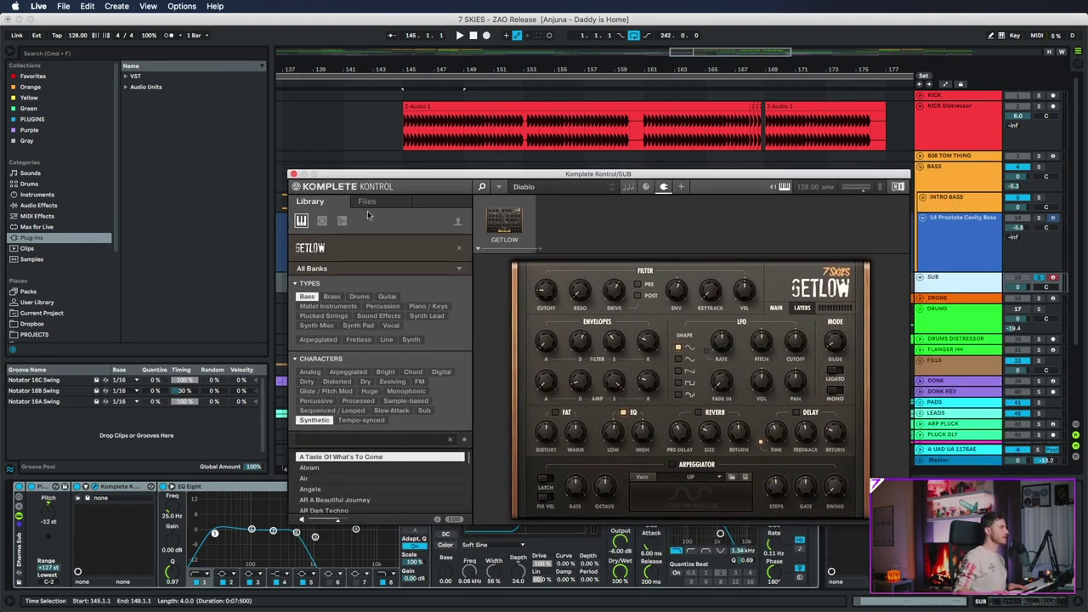
pyautogui.click(292, 175)
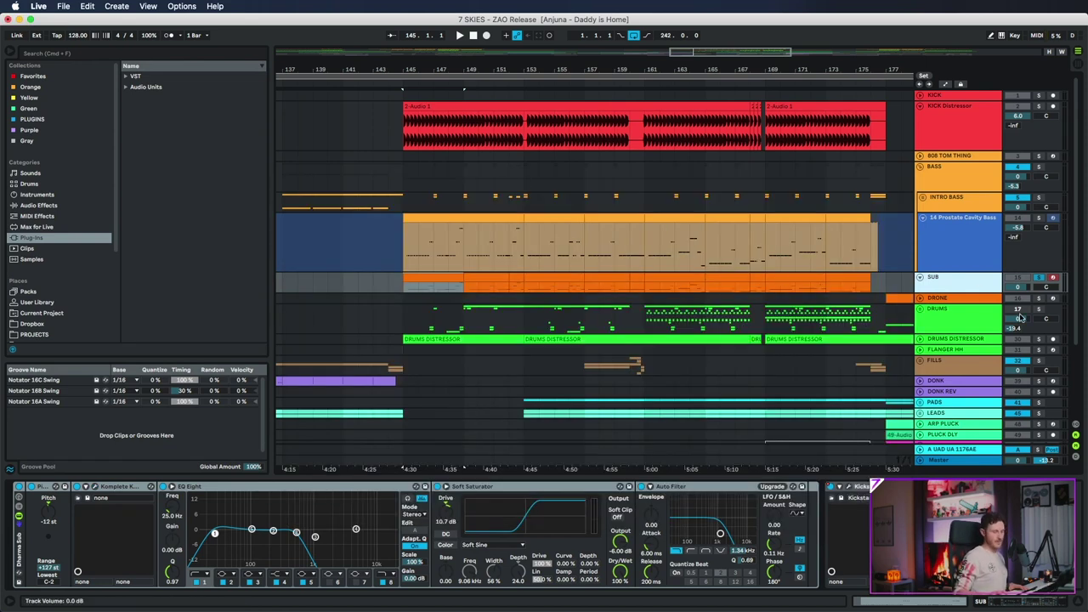
pyautogui.click(423, 275)
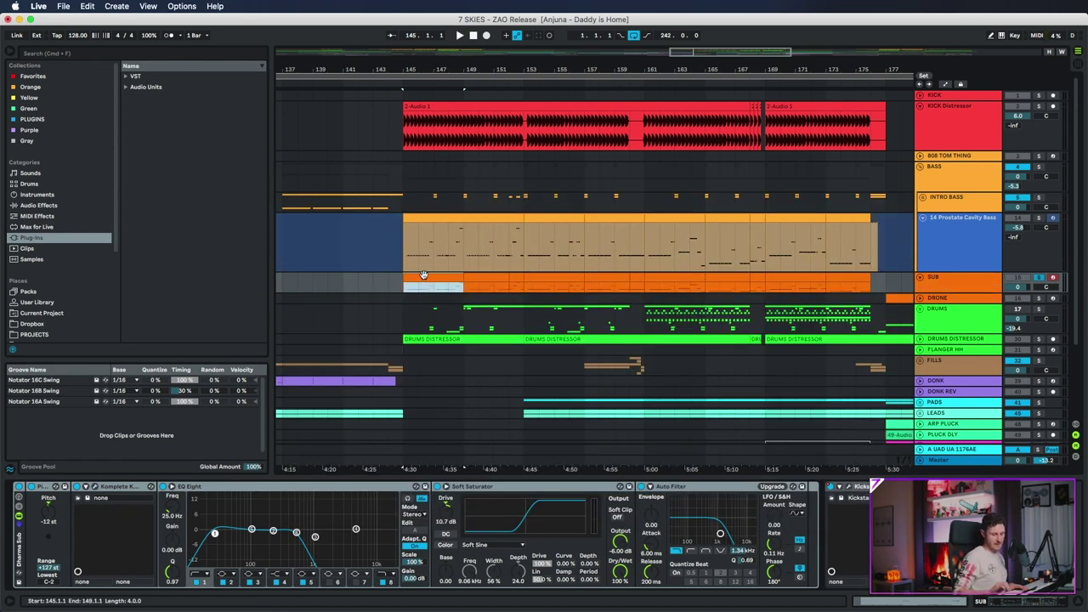
pyautogui.press('space')
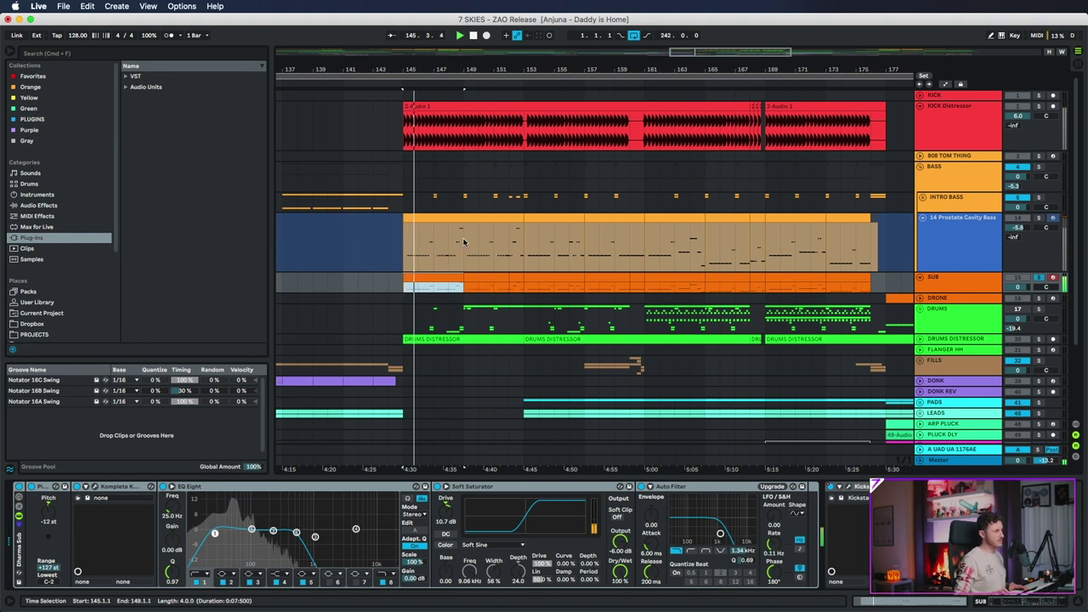
# Expand the SUB track, and with playback stopped, add the 14 Prostate Cavity Bass track to the solo.
pyautogui.click(920, 278)
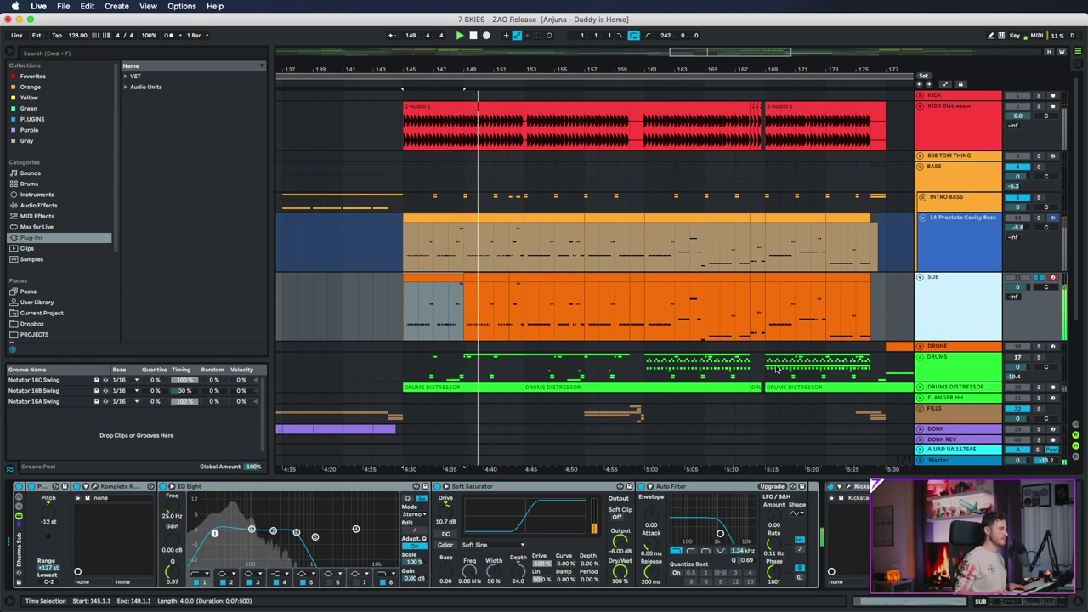
pyautogui.click(536, 279)
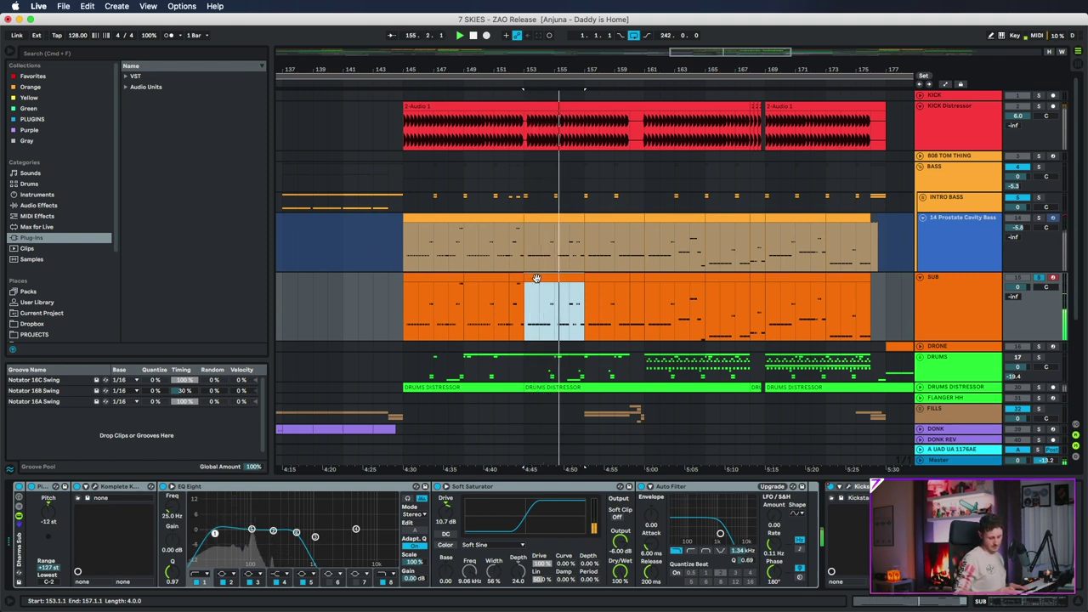
pyautogui.press('space')
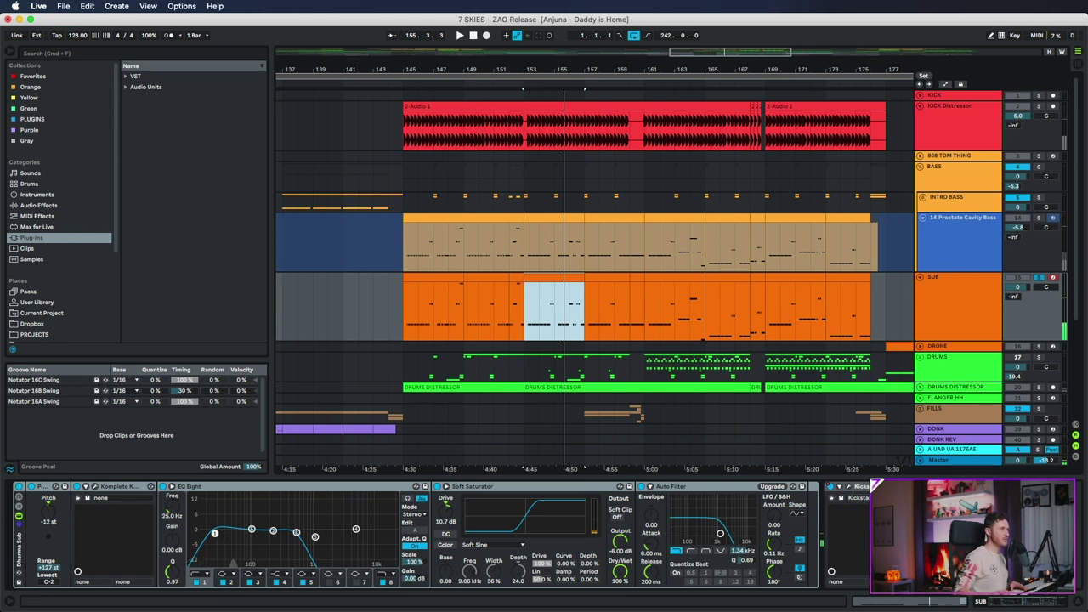
pyautogui.click(1037, 219)
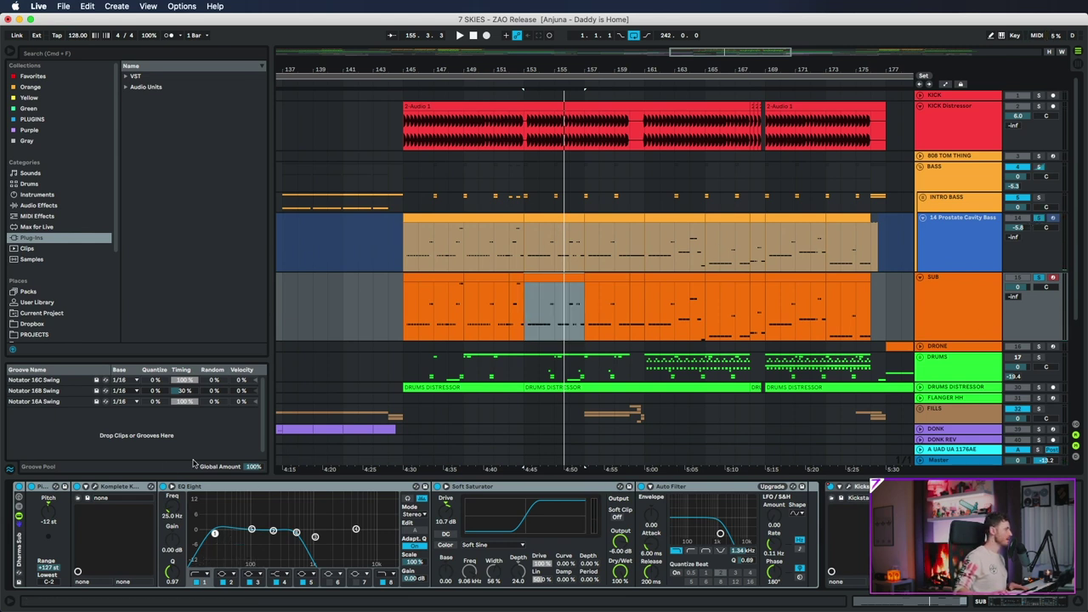
# Open the SUB track's Komplete Kontrol instrument to examine the GETLOW synth, and close its window.
pyautogui.click(88, 497)
pyautogui.moveTo(597, 178); pyautogui.dragTo(536, 170)
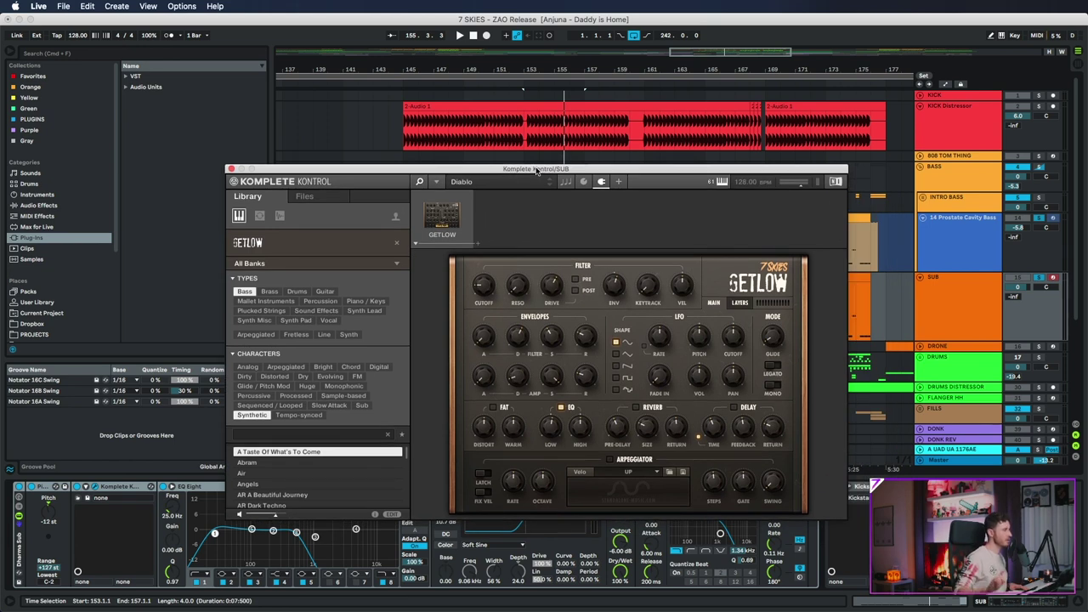
pyautogui.moveTo(583, 173); pyautogui.dragTo(644, 135)
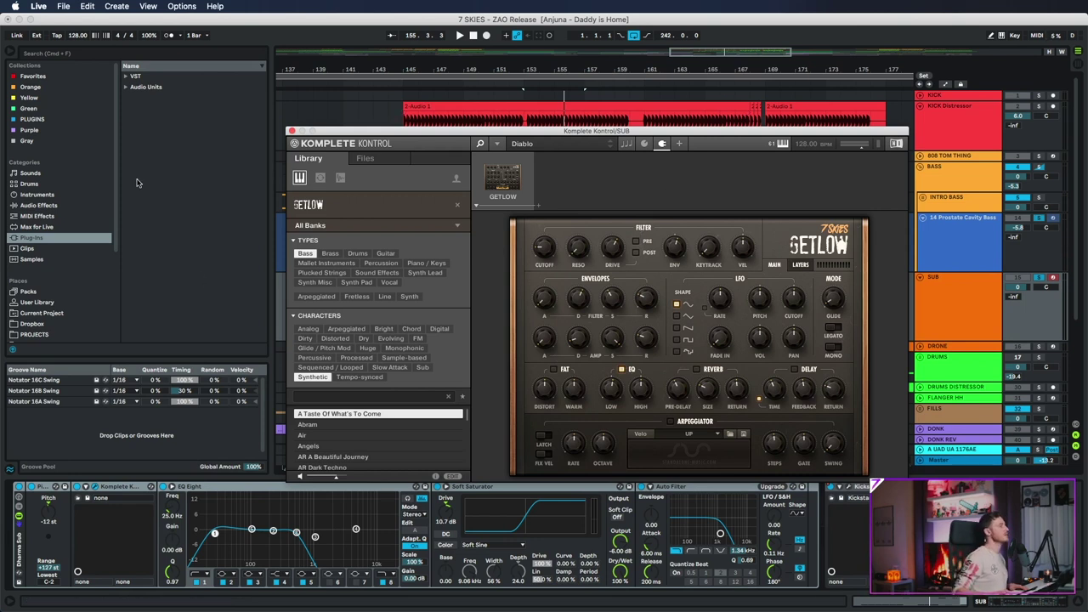
pyautogui.click(292, 131)
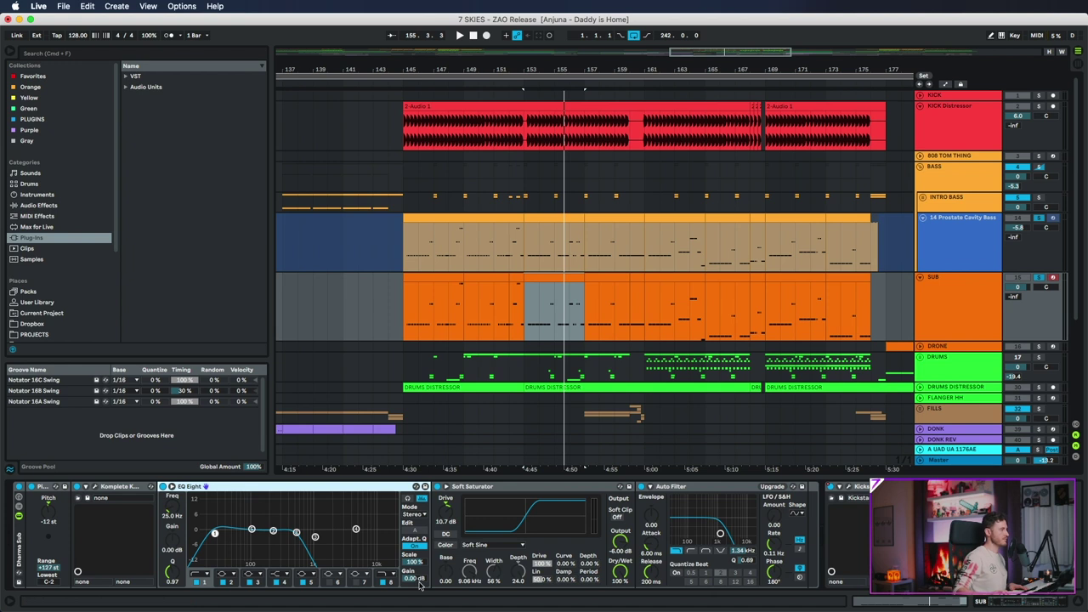
# Examine the Soft Saturator and Auto Filter devices in the SUB track's effect chain.
pyautogui.click(472, 499)
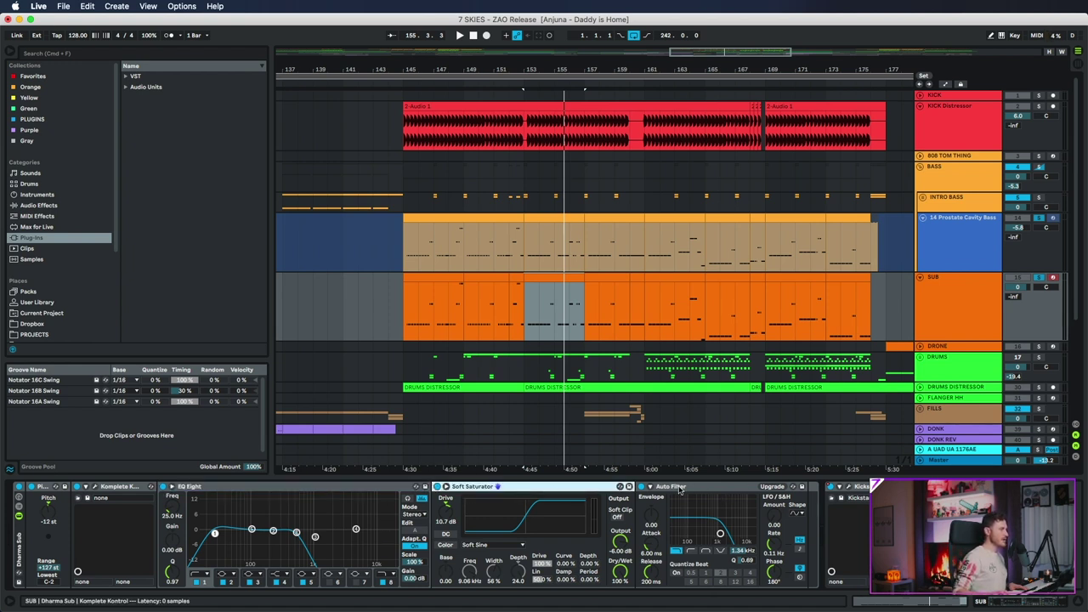
pyautogui.click(767, 583)
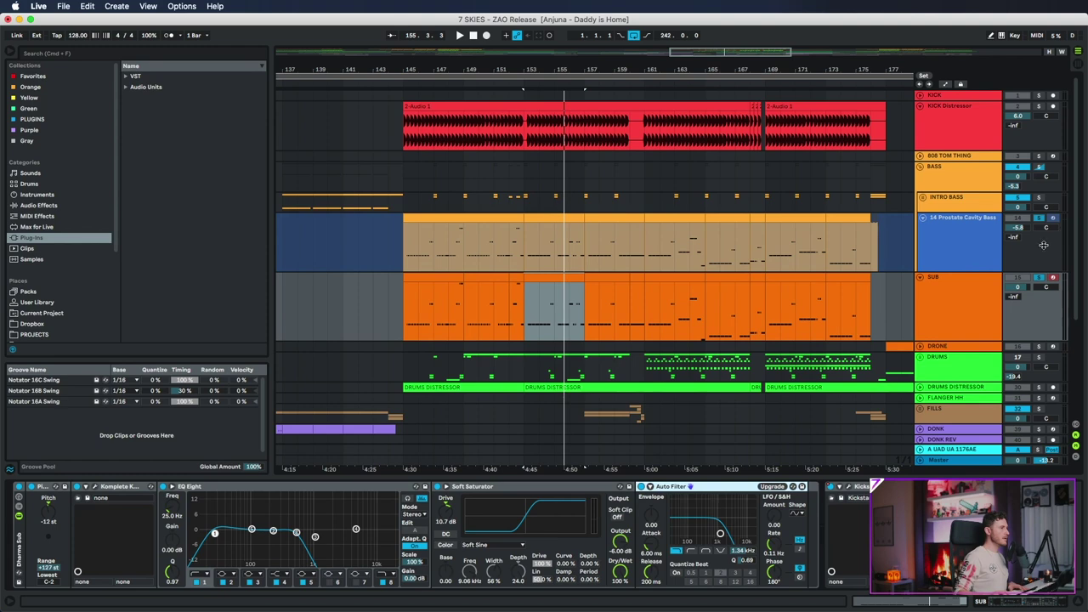
pyautogui.click(963, 323)
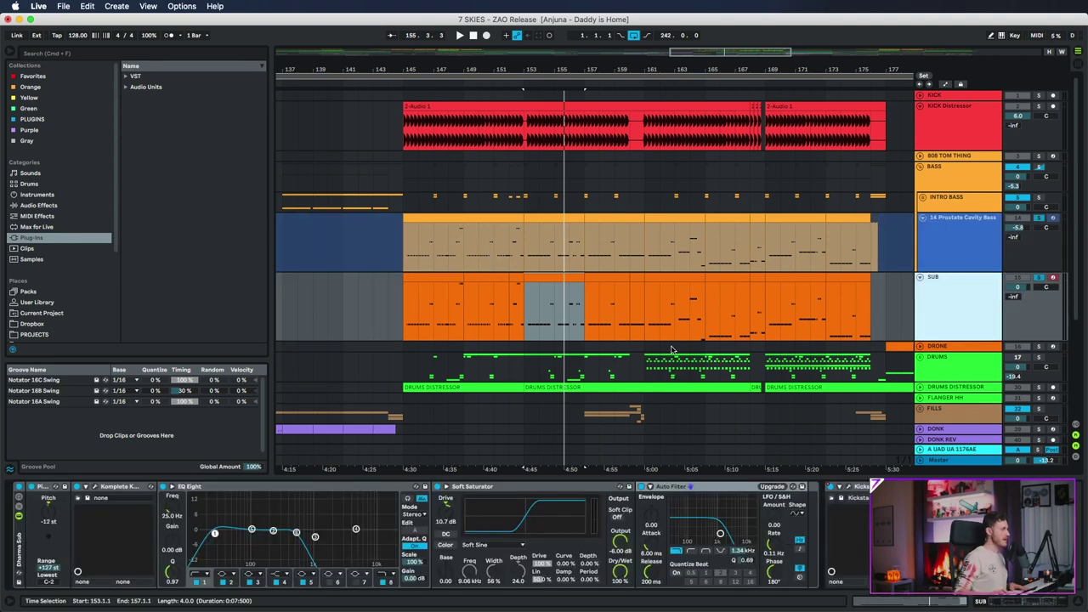
# Play the bass section from bar 145, toggling the SUB track's solo to compare the bass with and without the sub.
pyautogui.click(411, 309)
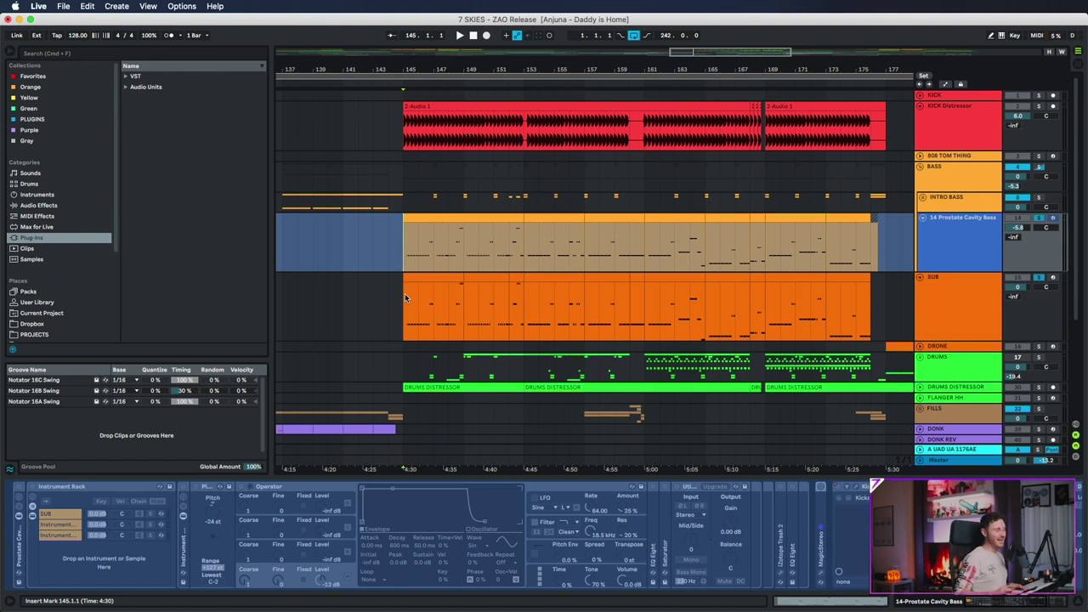
pyautogui.click(950, 297)
pyautogui.click(956, 249)
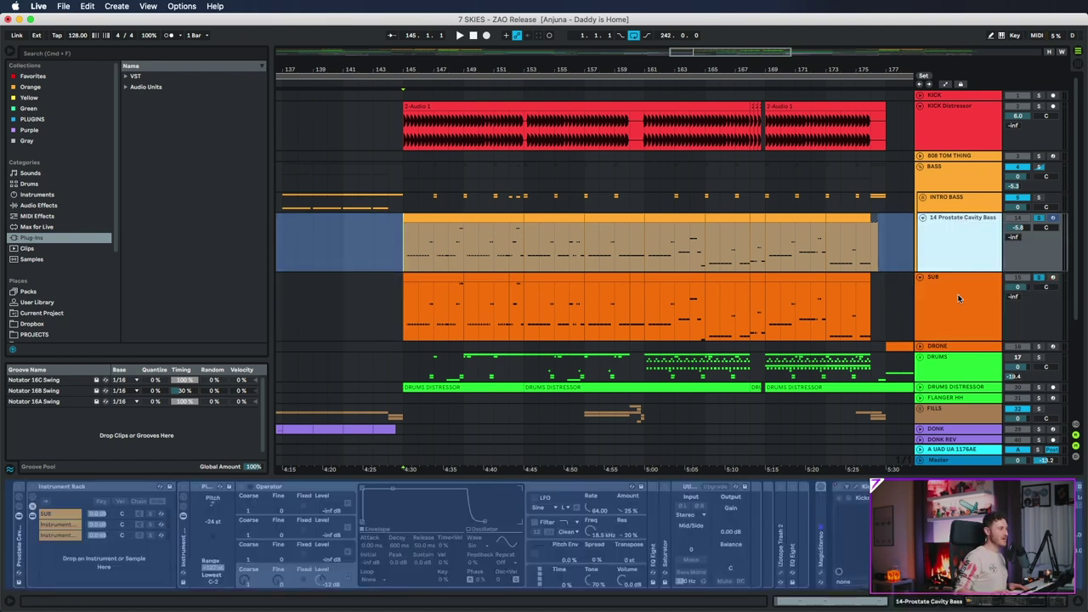
pyautogui.press('space')
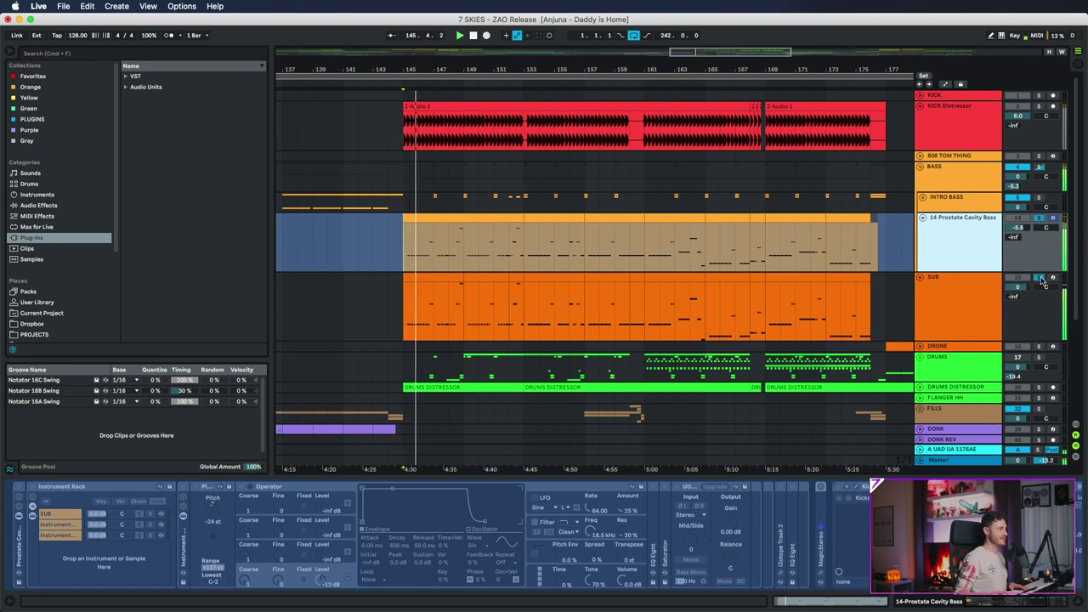
pyautogui.click(1040, 278)
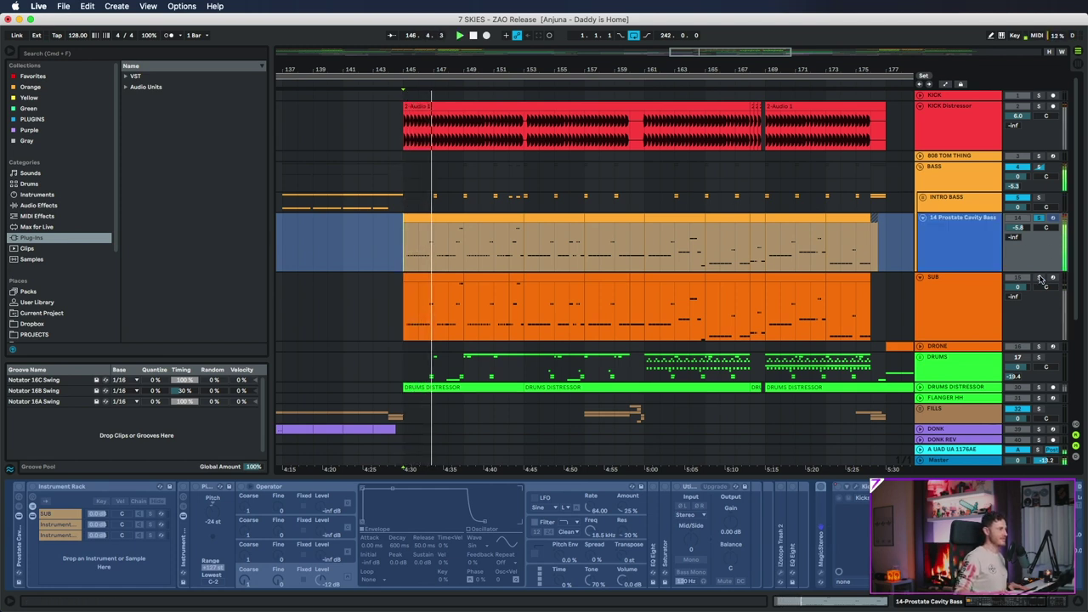
pyautogui.click(1039, 278)
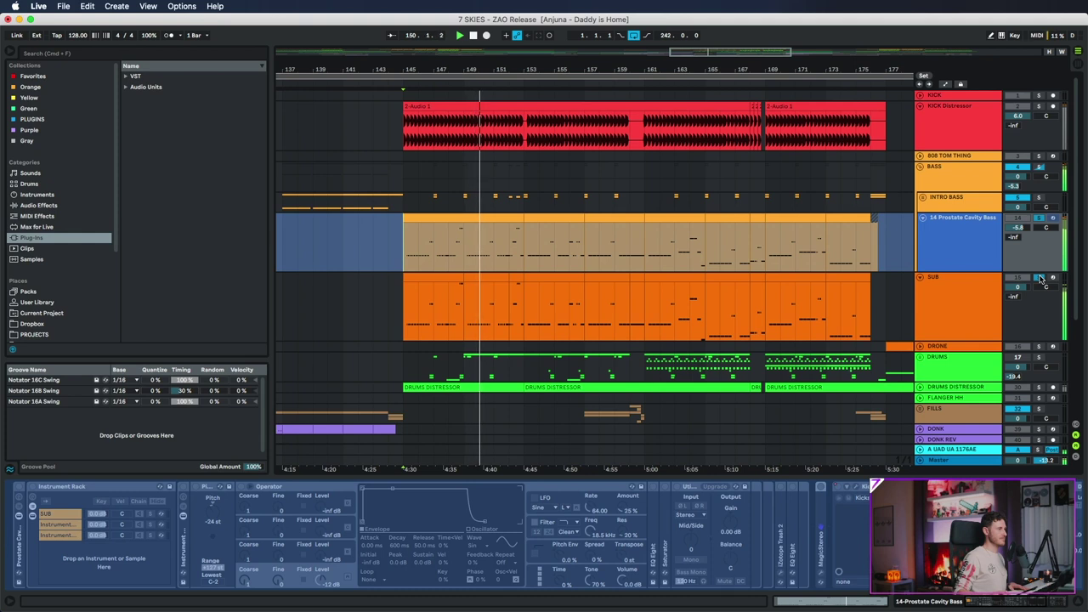
pyautogui.click(1036, 278)
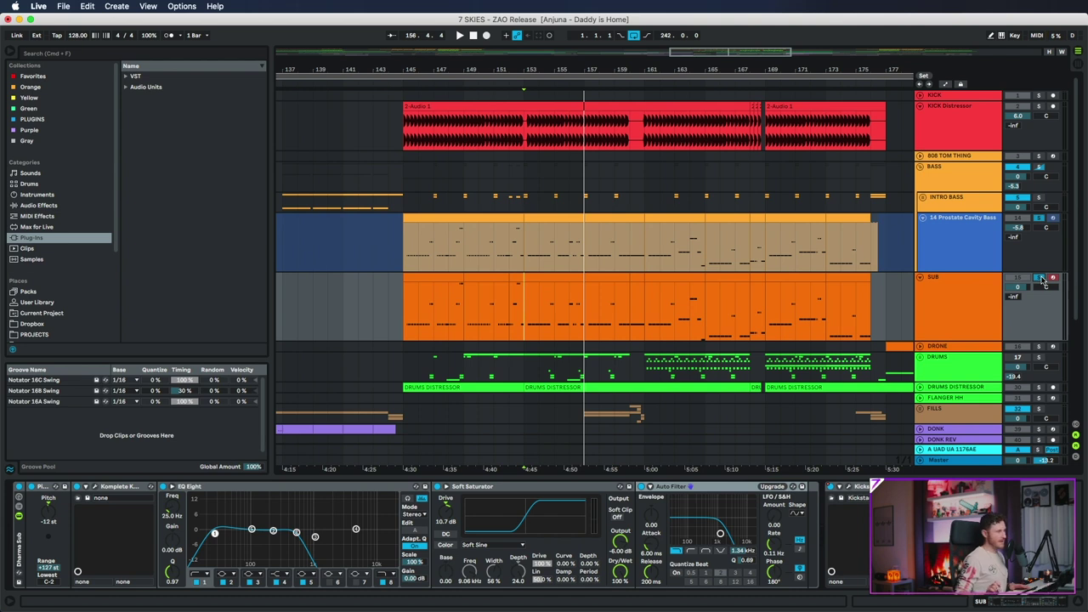
# Clear the solo from the SUB and bass tracks and collapse all tracks in the arrangement.
pyautogui.click(551, 280)
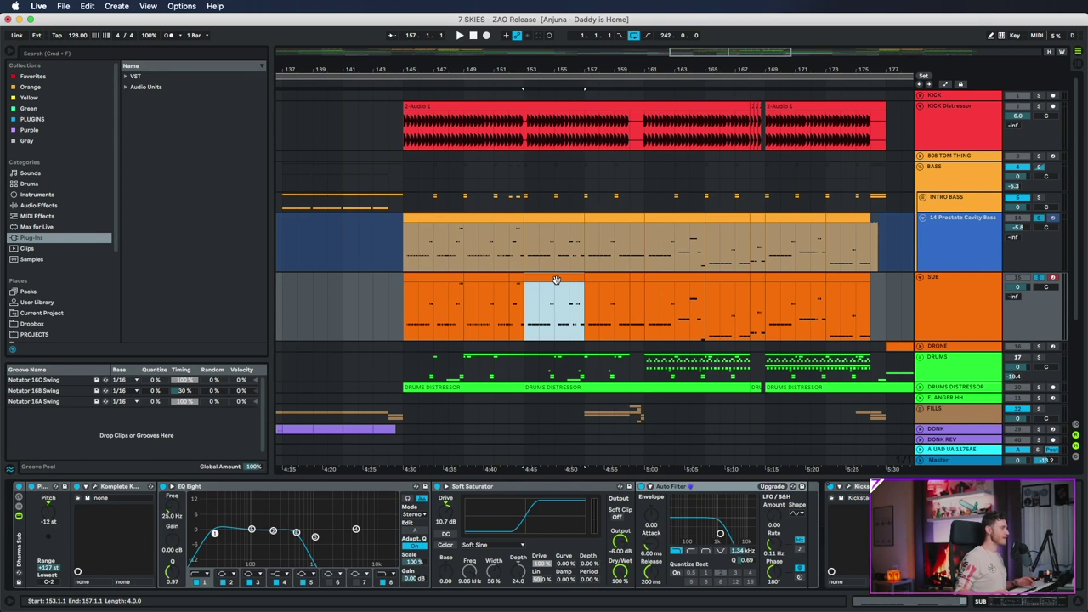
pyautogui.click(1038, 278)
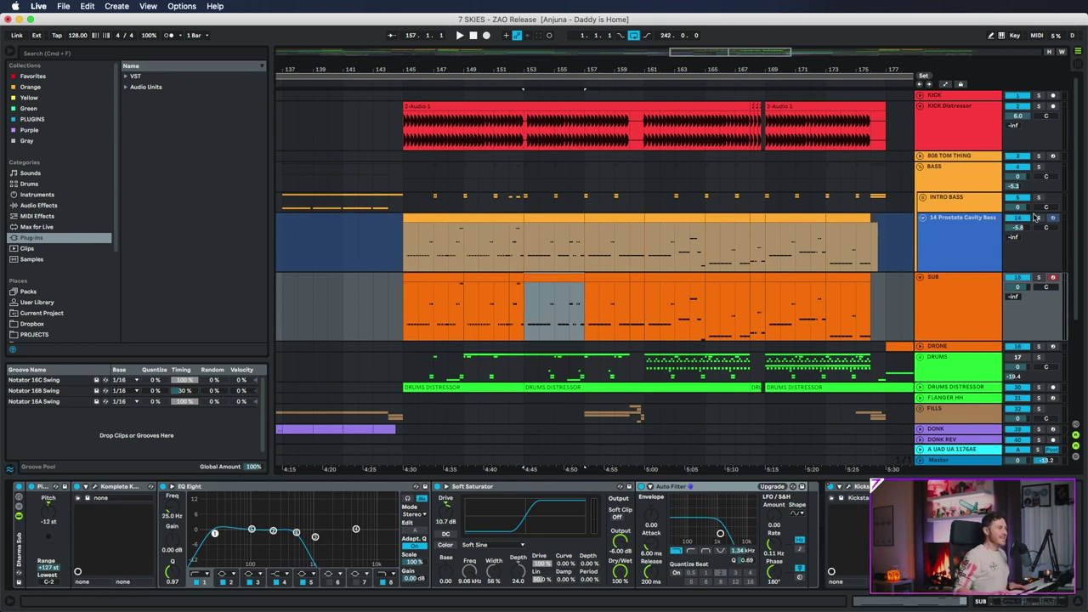
pyautogui.moveTo(552, 73); pyautogui.dragTo(776, 77)
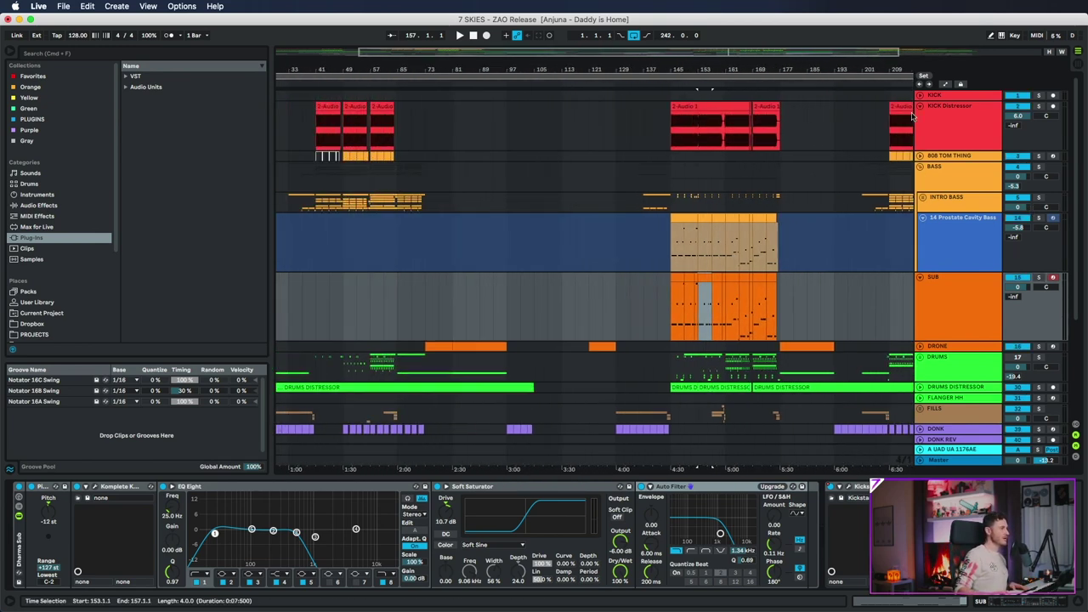
pyautogui.click(923, 219)
pyautogui.keyDown('alt'); pyautogui.click(919, 229); pyautogui.keyUp('alt')
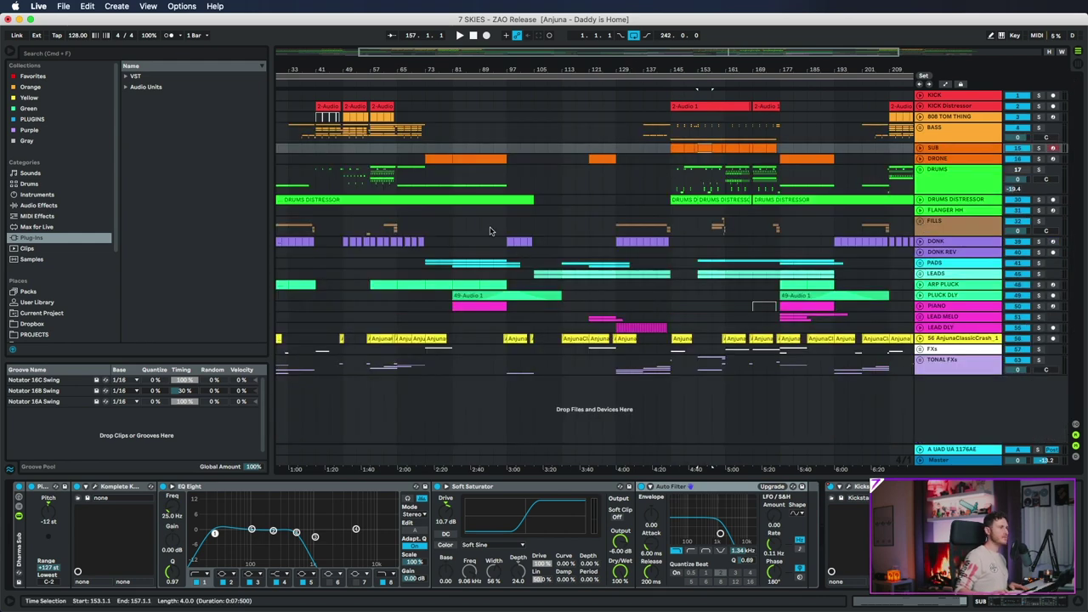
# Select the KICK Distressor clip at bar 41, solo its track and expand it to show the waveforms.
pyautogui.moveTo(357, 68); pyautogui.dragTo(356, 73)
pyautogui.hscroll(-10, 746, 88)
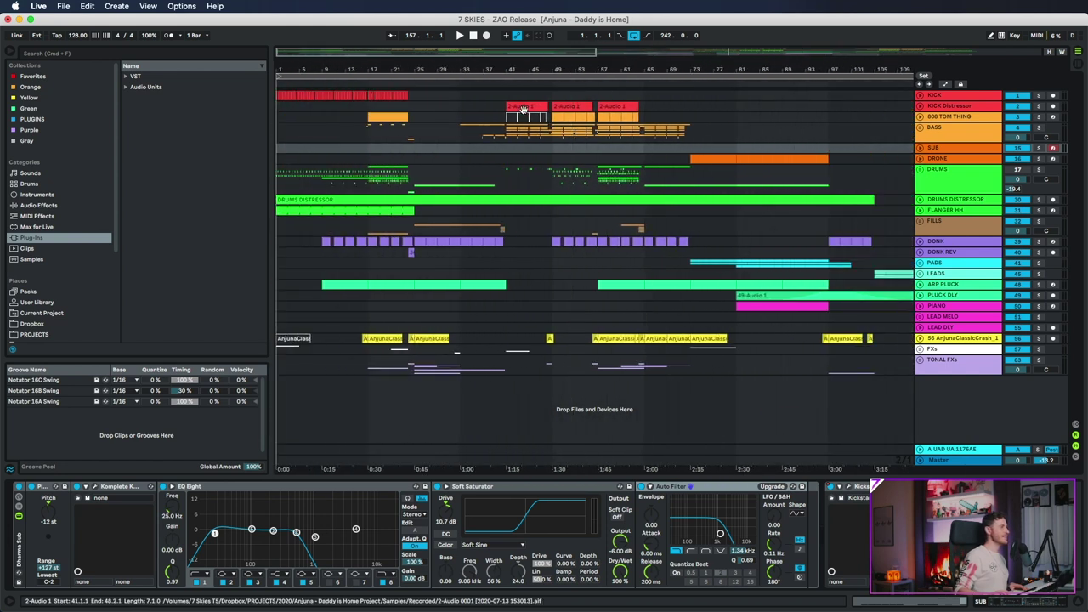
pyautogui.click(525, 114)
pyautogui.click(953, 108)
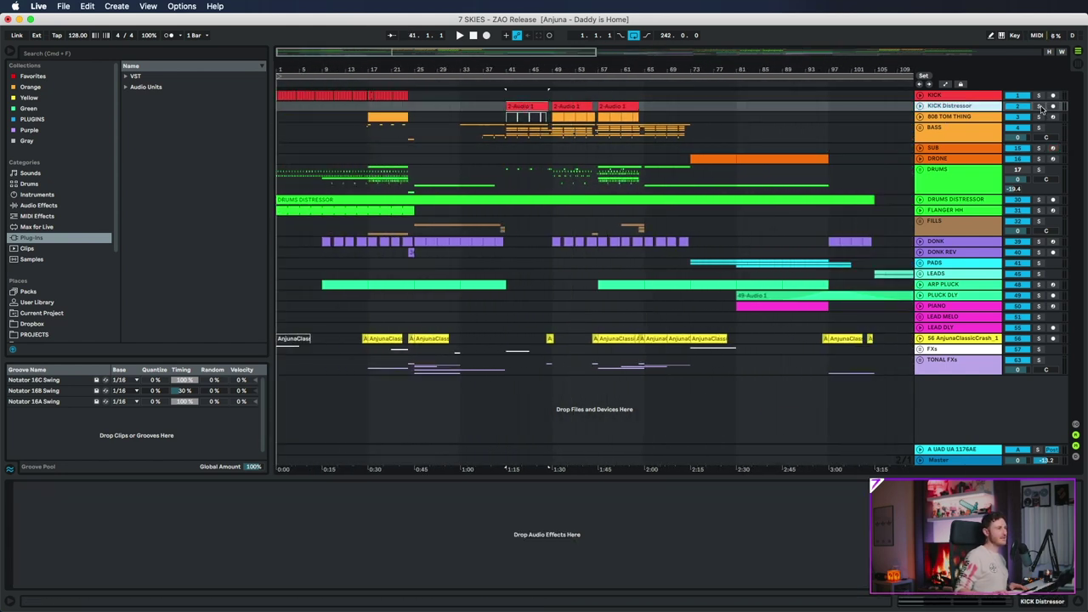
pyautogui.hotkey('alt', '+')
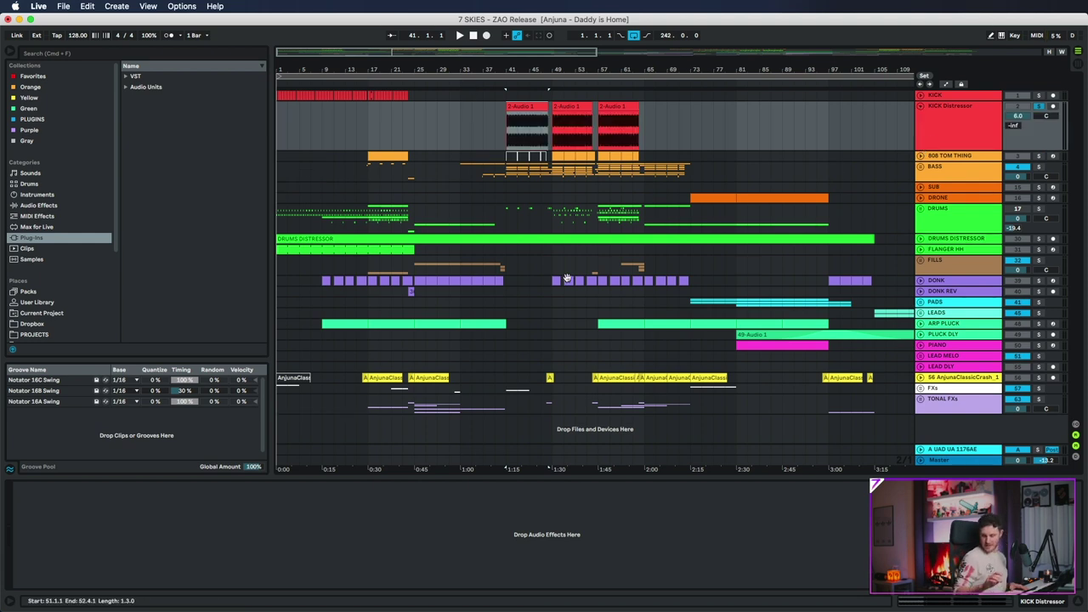
# Try extending the end of the first KICK Distressor clip to about bar 70, and undo the extension.
pyautogui.press('+')
pyautogui.press('+')
pyautogui.press('+')
pyautogui.press('+')
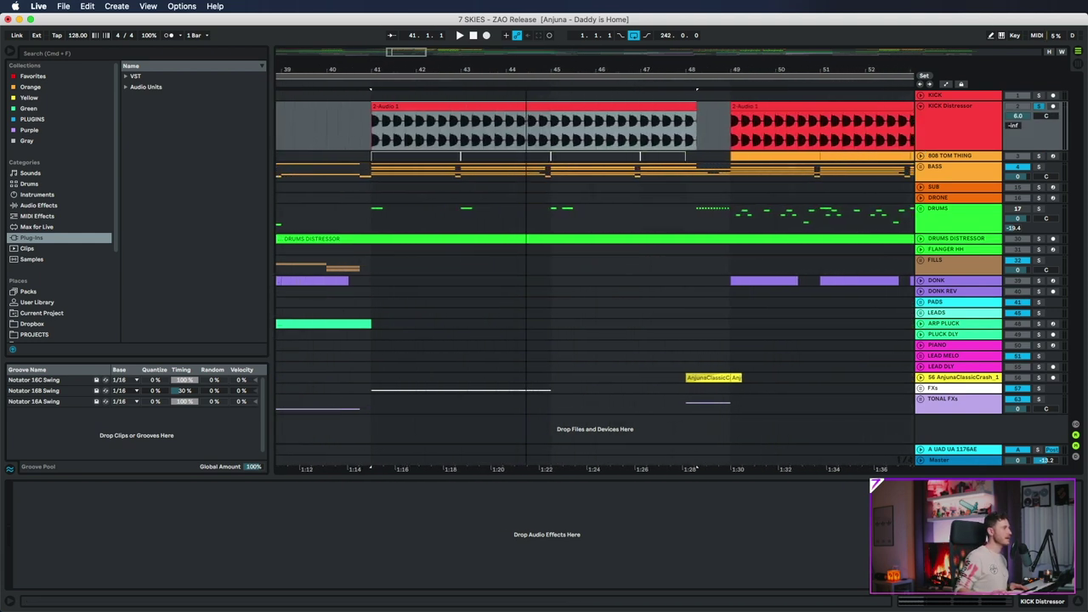
pyautogui.press('-')
pyautogui.press('-')
pyautogui.press('-')
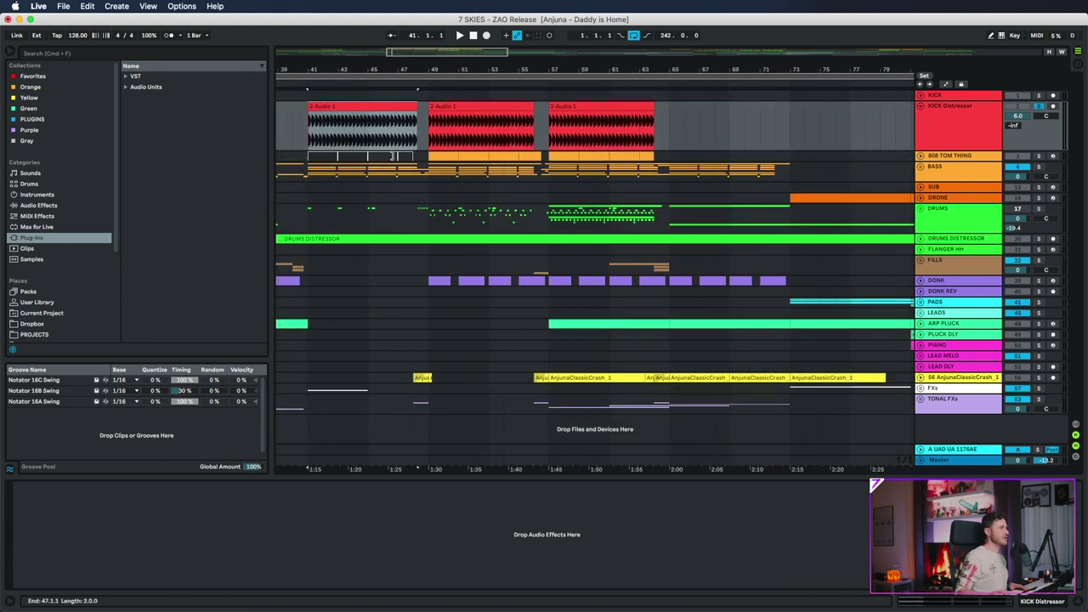
pyautogui.moveTo(414, 109); pyautogui.dragTo(719, 111)
pyautogui.hotkey('ctrl', 'z')
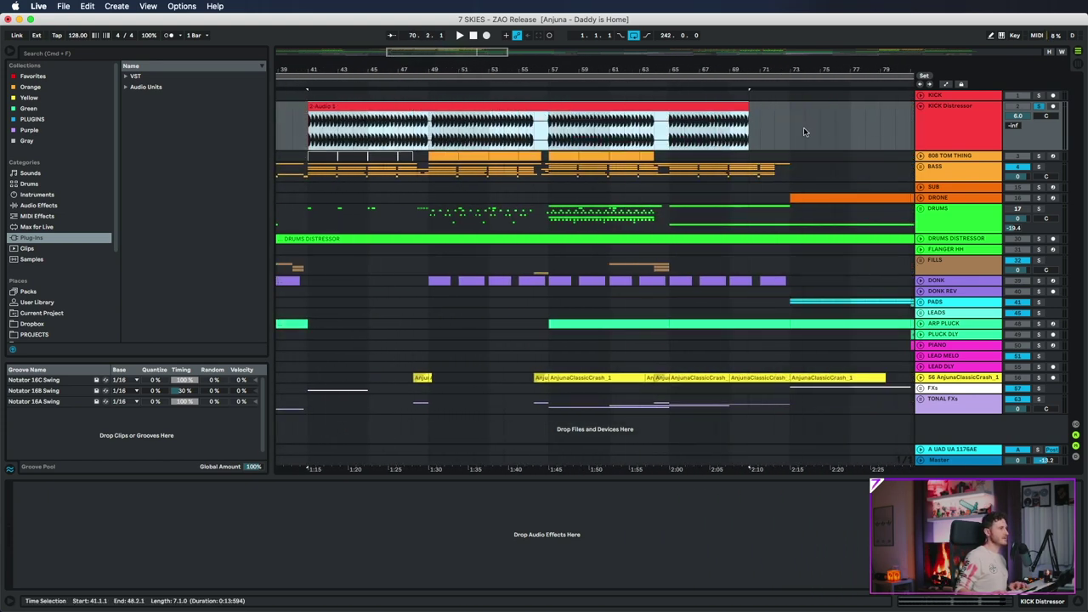
pyautogui.hotkey('ctrl', 'z')
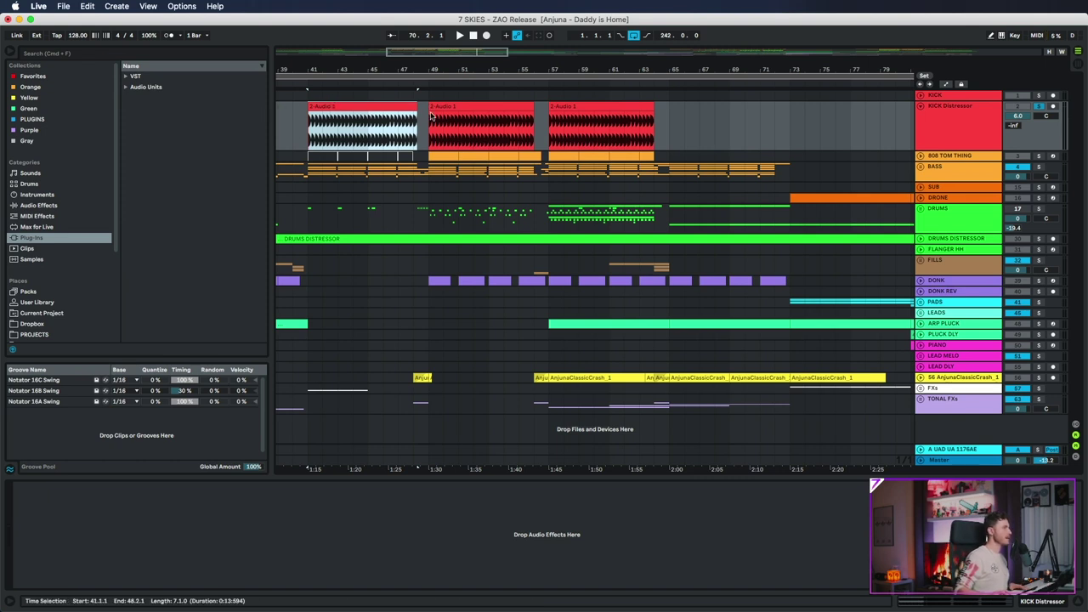
# Play the soloed KICK Distressor clip from bar 41, and collapse the track and clear its solo.
pyautogui.press('space')
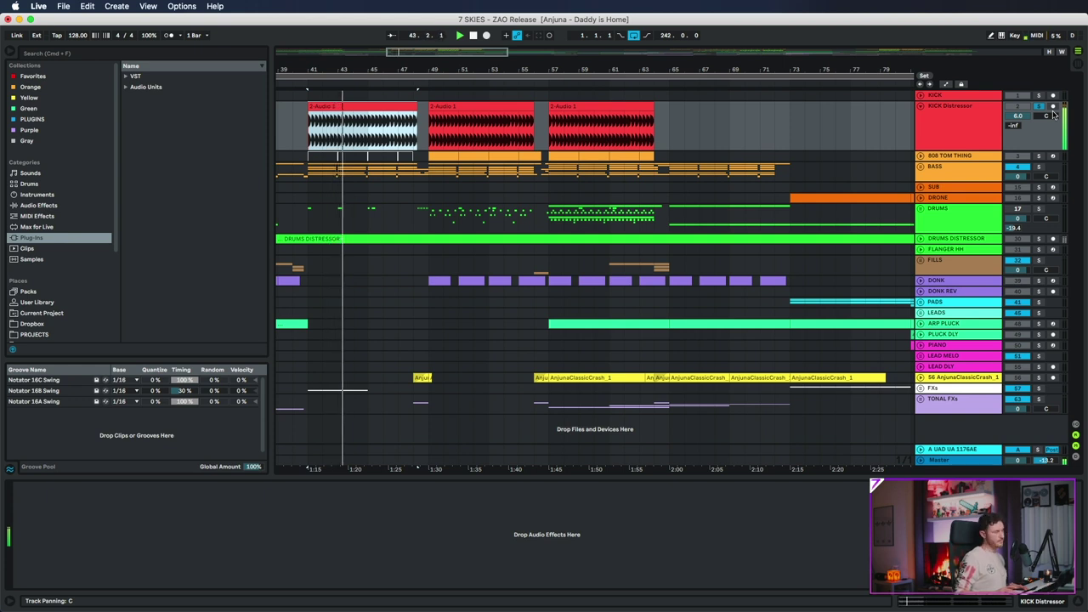
pyautogui.press('space')
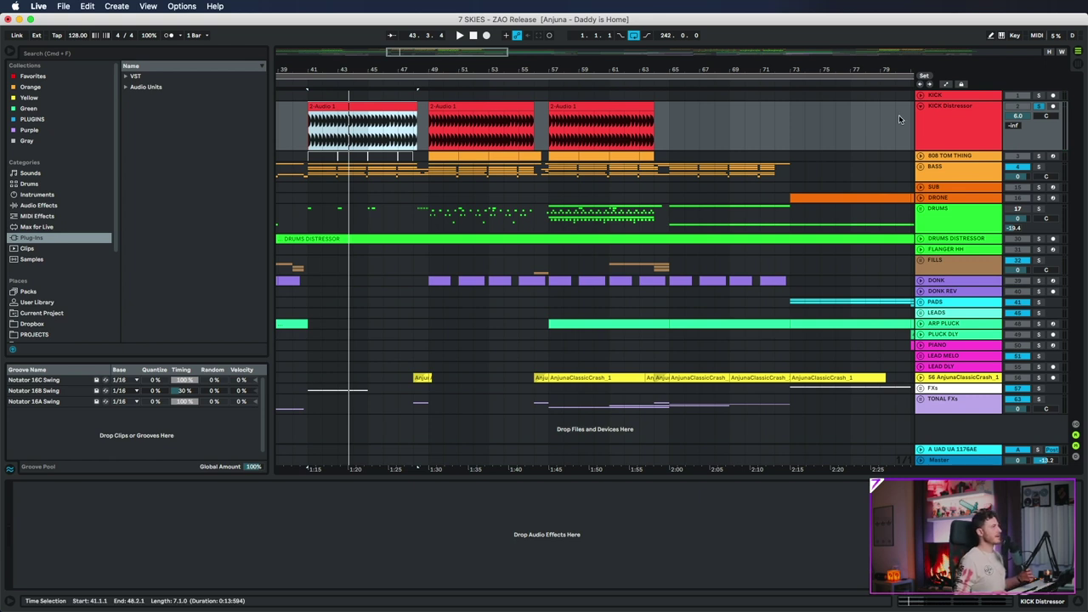
pyautogui.click(921, 106)
pyautogui.click(1039, 100)
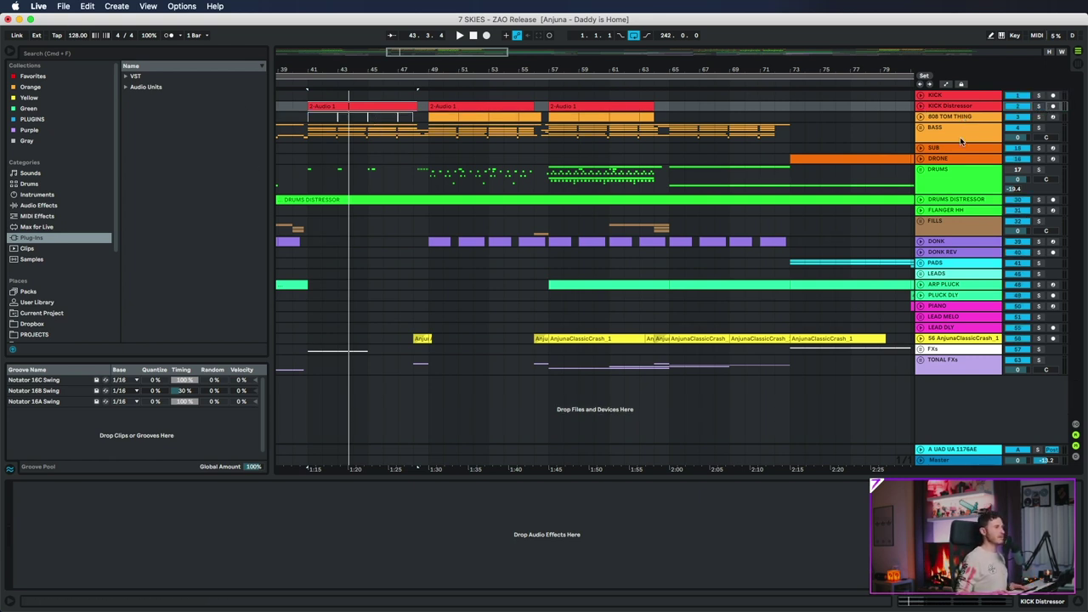
pyautogui.click(415, 99)
pyautogui.moveTo(510, 81); pyautogui.dragTo(491, 67)
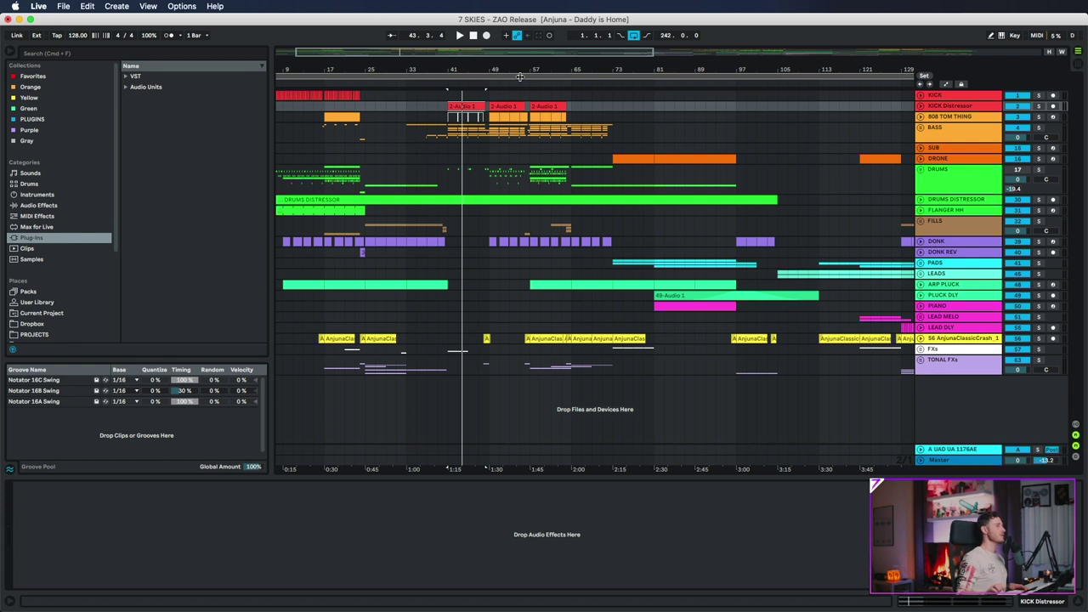
# Solo the FILLS group, expand the arrangement tracks and play the snare fills from bar 33.
pyautogui.click(921, 107)
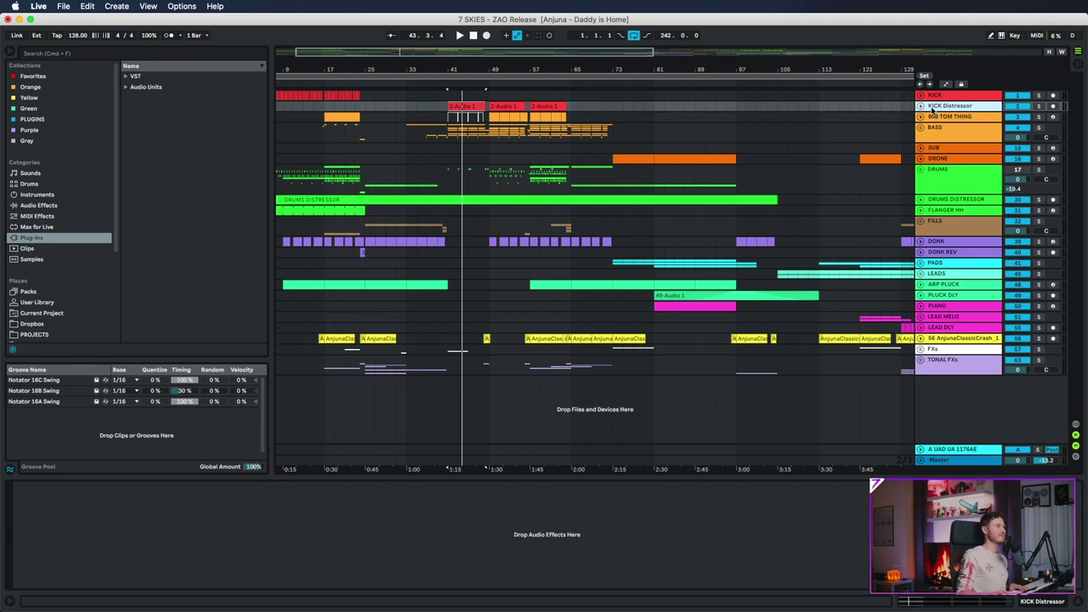
pyautogui.click(952, 222)
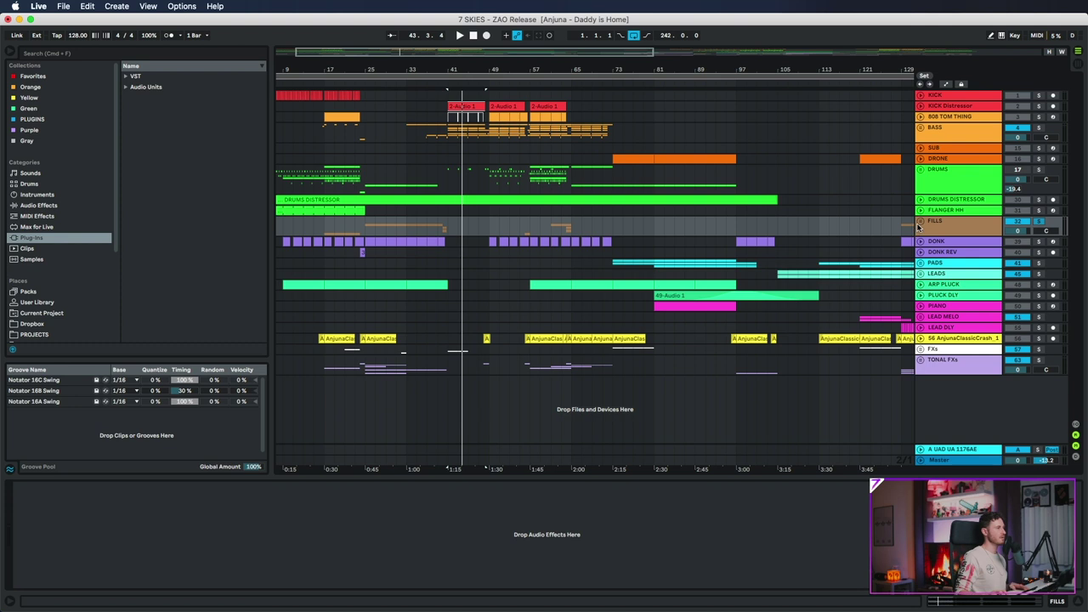
pyautogui.press('h')
pyautogui.click(406, 288)
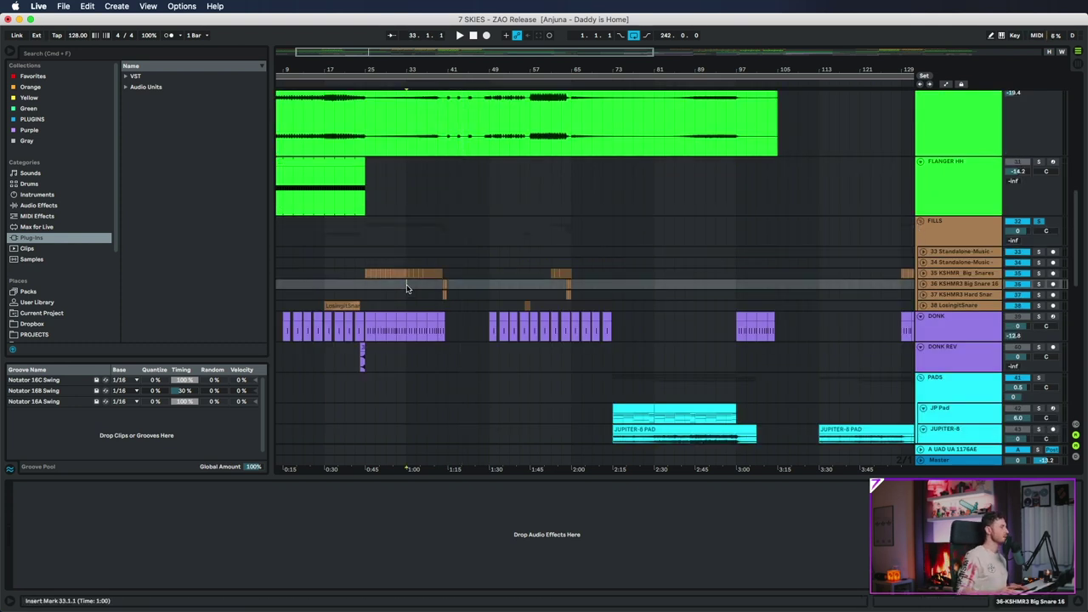
pyautogui.press('space')
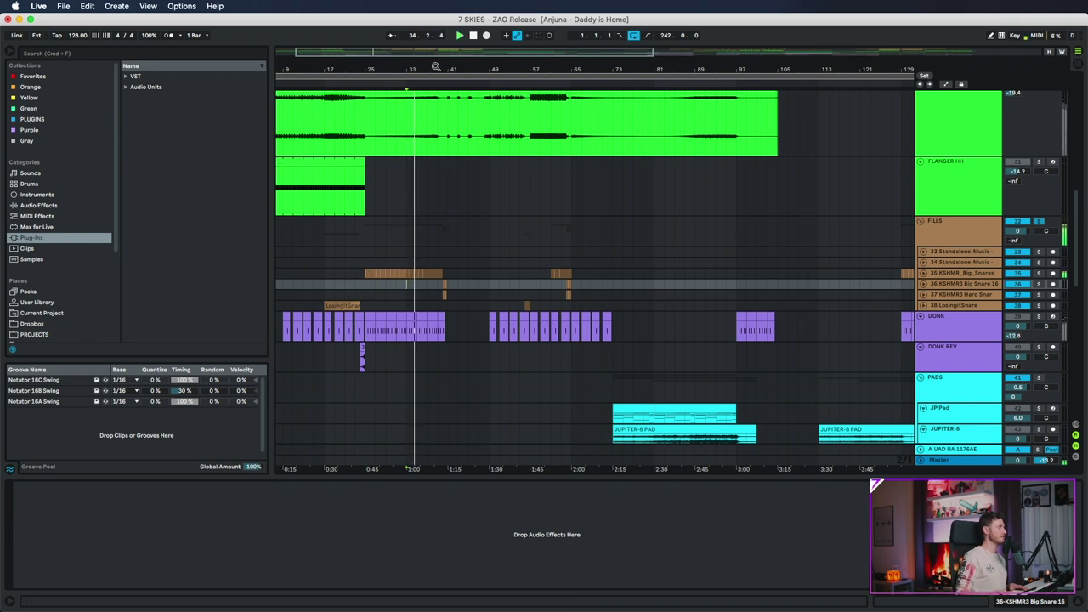
pyautogui.press('+')
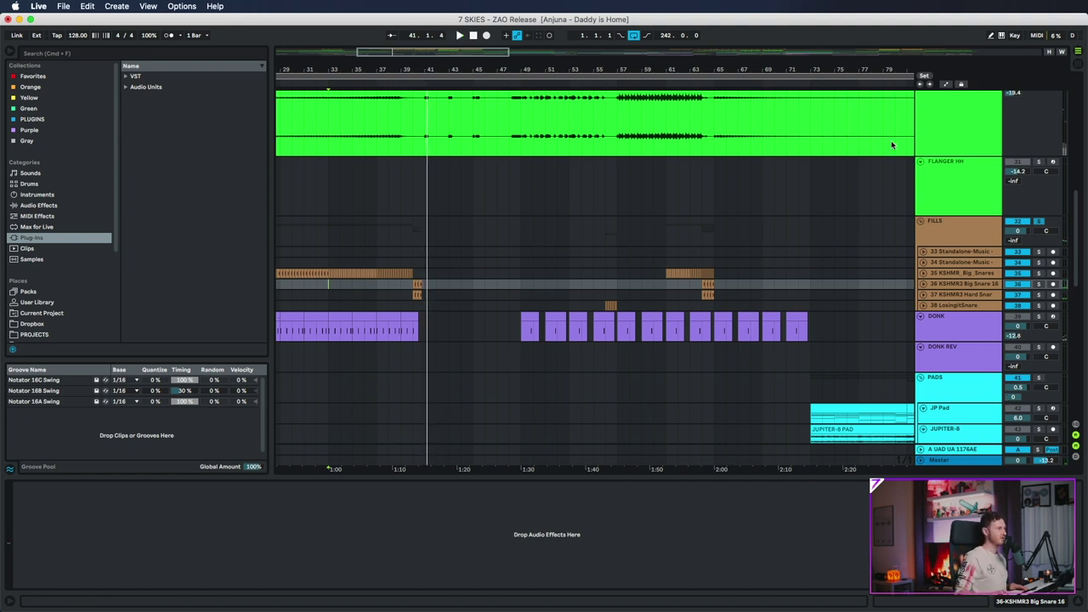
# Play the soloed fills from the glitch fill clip at bar 160, and replay them from bar 159.
pyautogui.moveTo(708, 70); pyautogui.dragTo(790, 139)
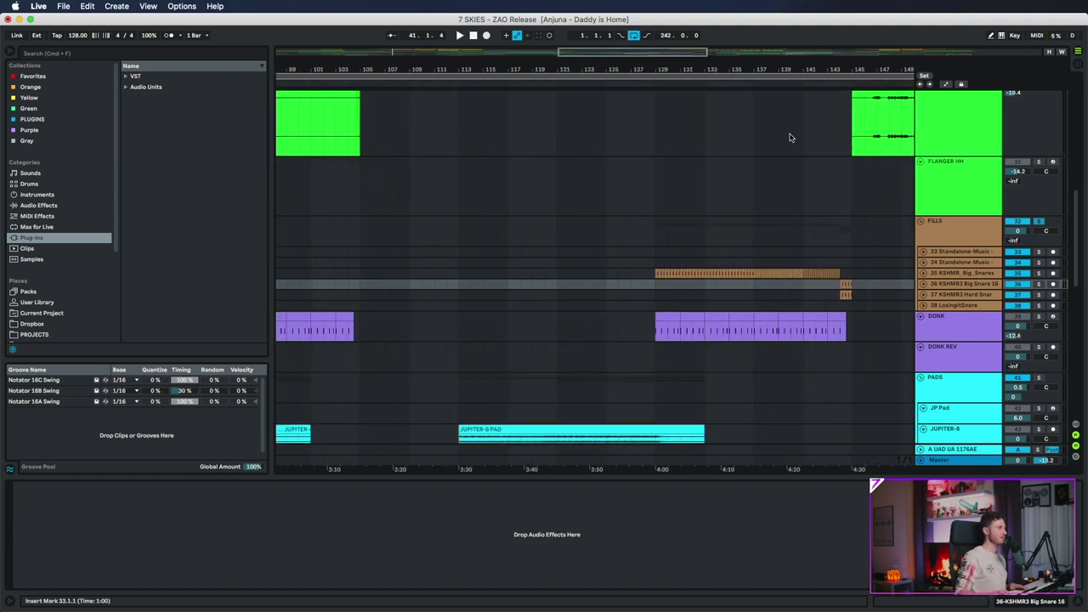
pyautogui.moveTo(828, 73); pyautogui.dragTo(476, 178)
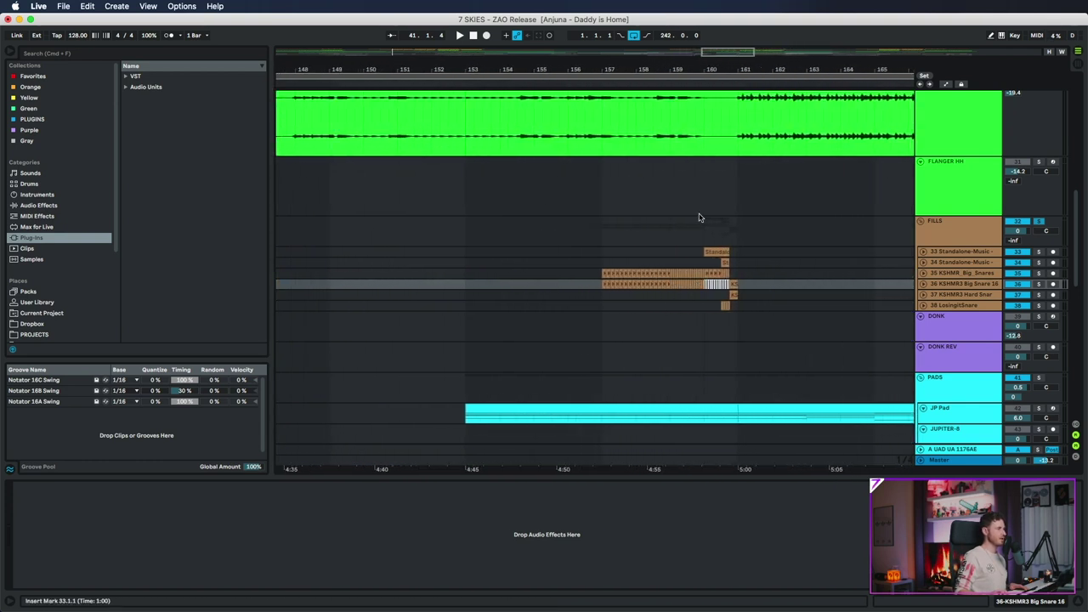
pyautogui.moveTo(703, 68); pyautogui.dragTo(705, 119)
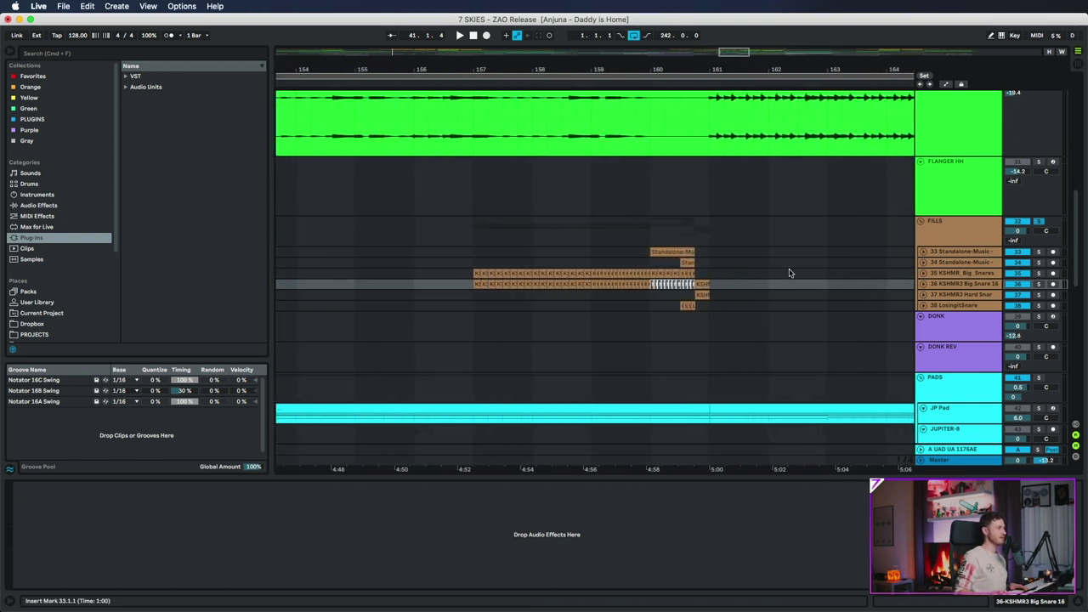
pyautogui.click(663, 253)
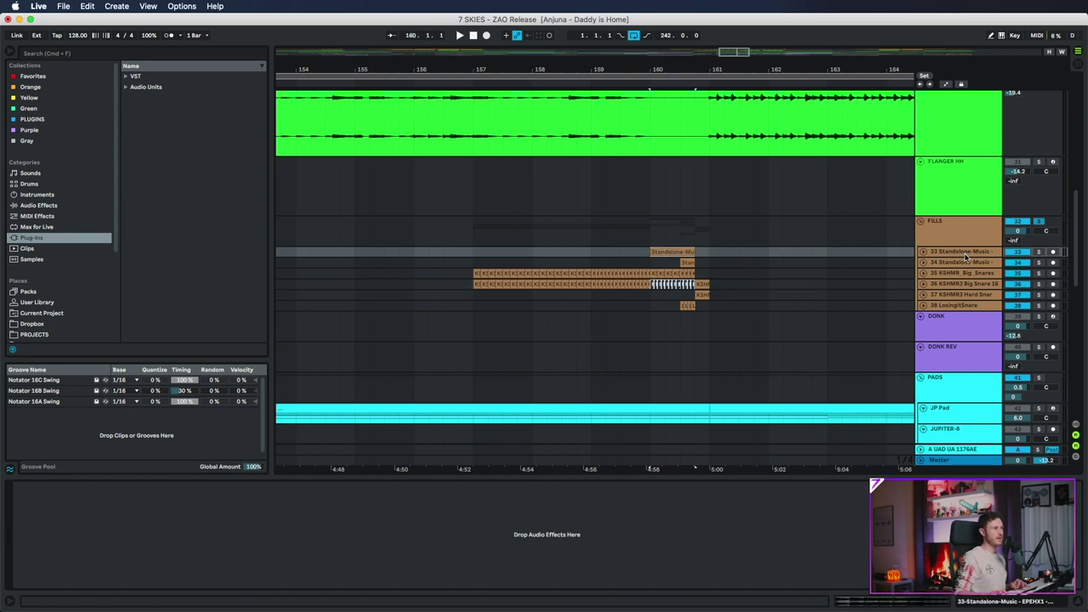
pyautogui.click(660, 253)
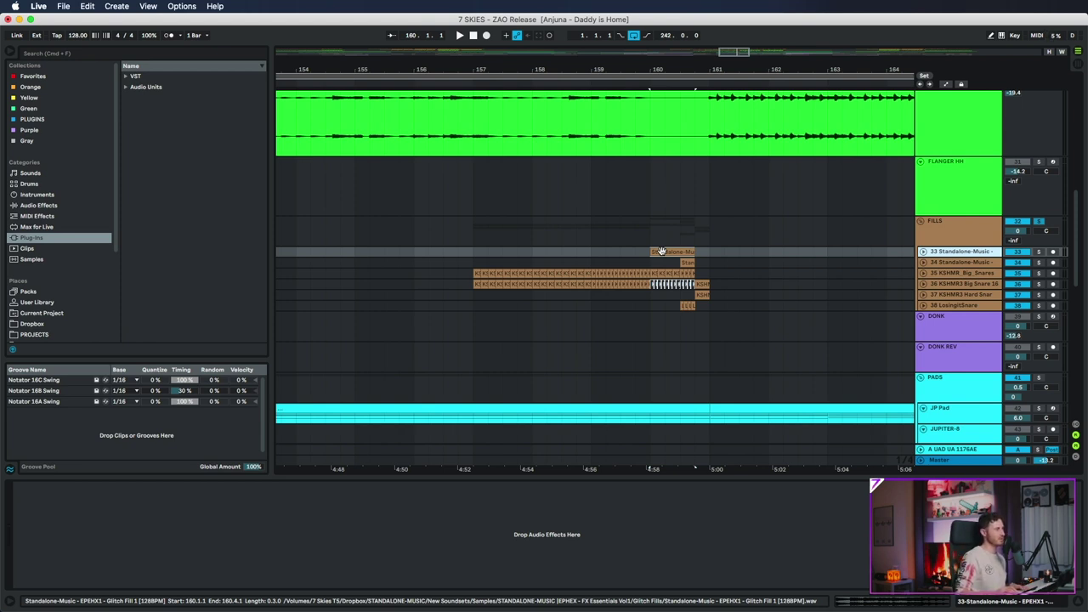
pyautogui.press('space')
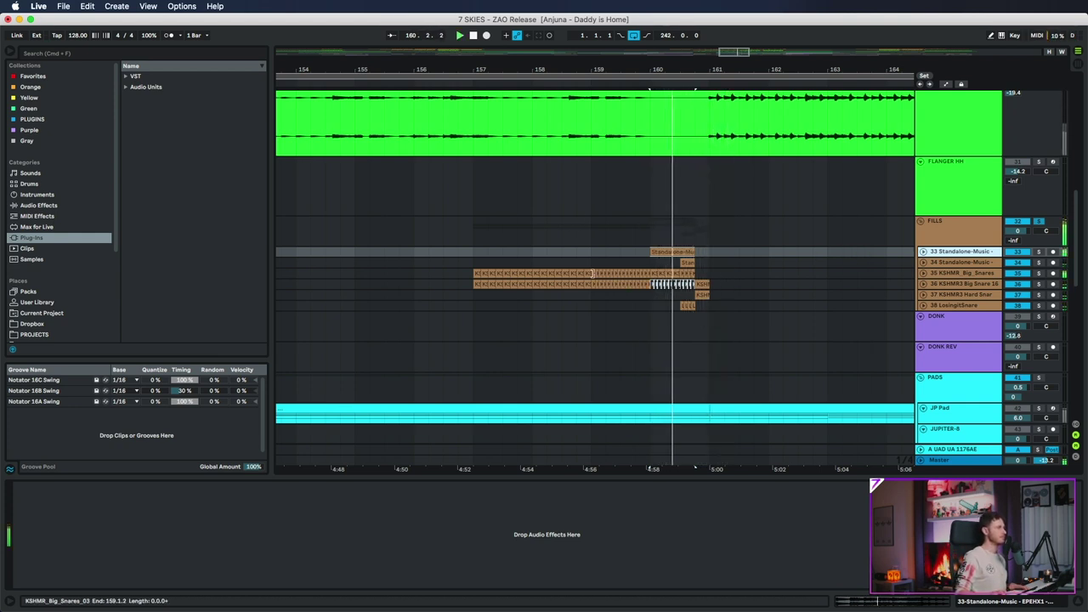
pyautogui.click(591, 256)
pyautogui.press('space')
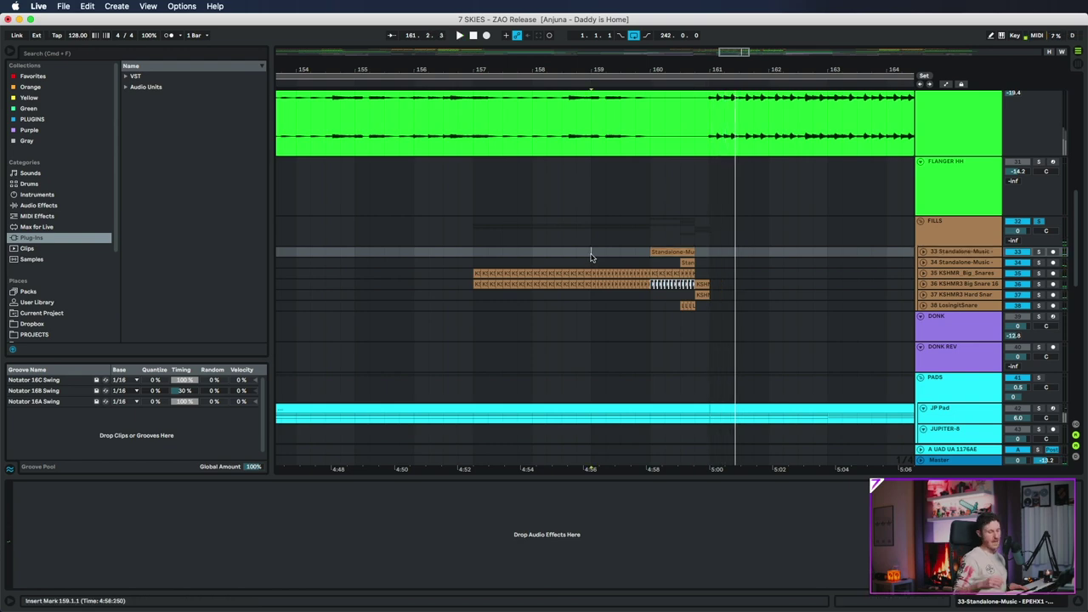
# Collapse all tracks and fit the whole song in the arrangement view.
pyautogui.scroll(-5, 717, 304)
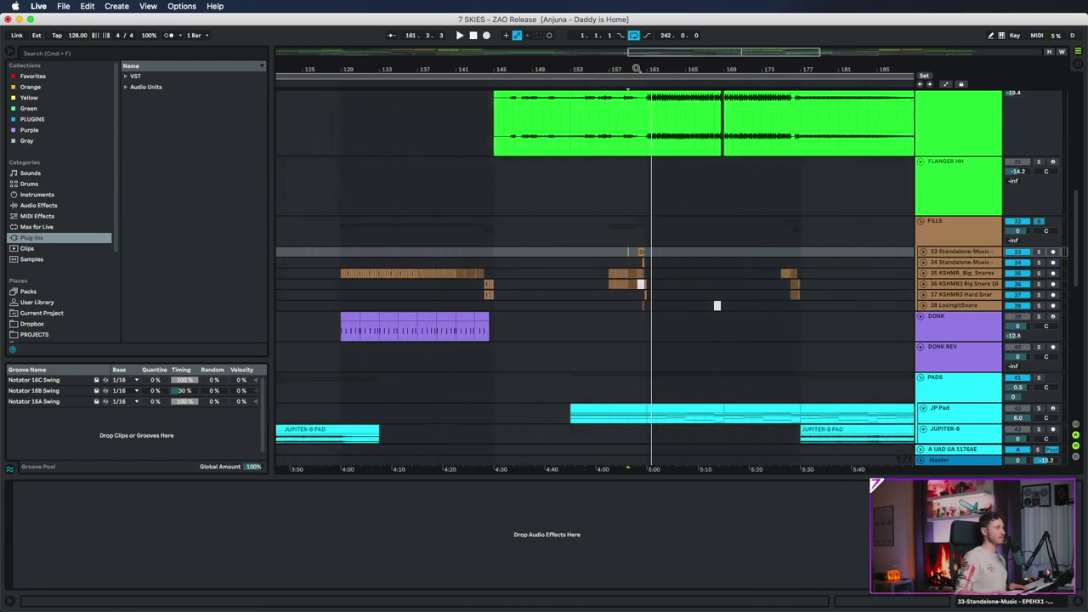
pyautogui.scroll(6, 717, 303)
pyautogui.click(686, 290)
pyautogui.scroll(3, 686, 290)
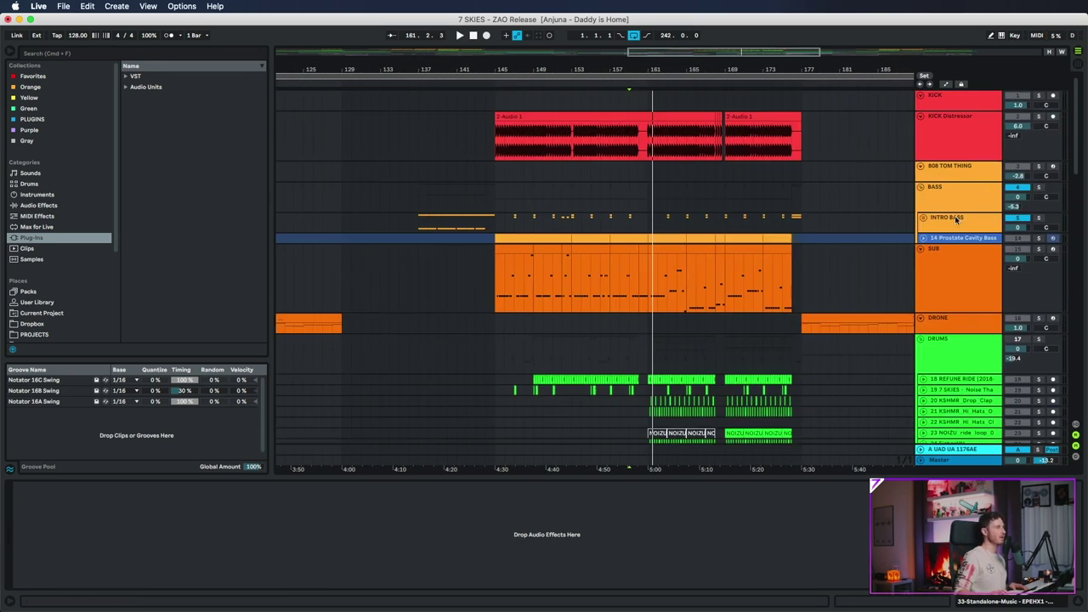
pyautogui.press('h')
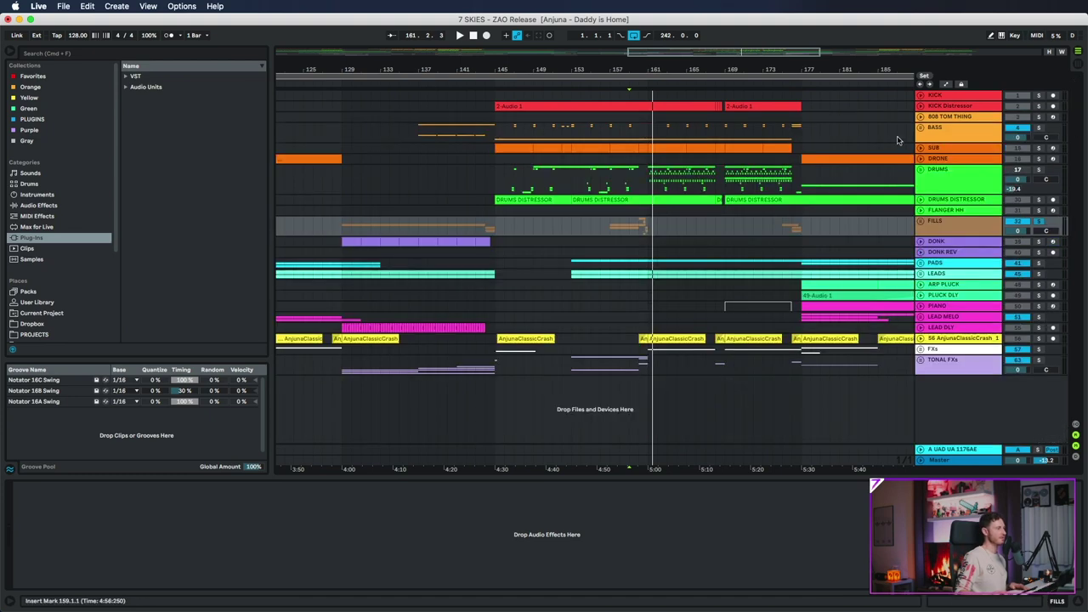
pyautogui.press('w')
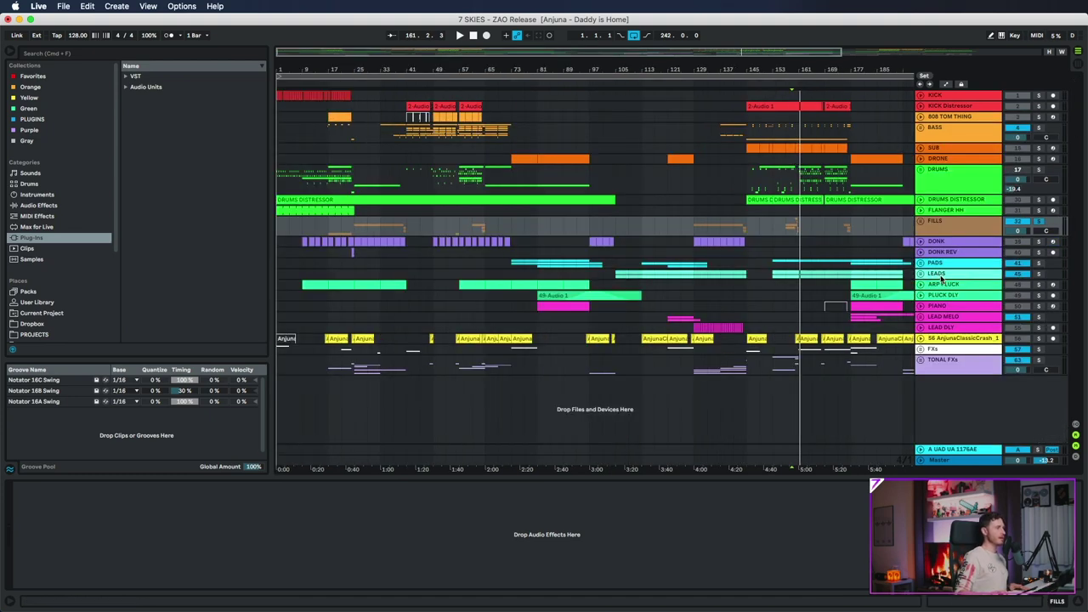
# Unfold and solo the ARP PLUCK track, and select its clip from bar 57 to bar 65.
pyautogui.click(942, 294)
pyautogui.click(955, 290)
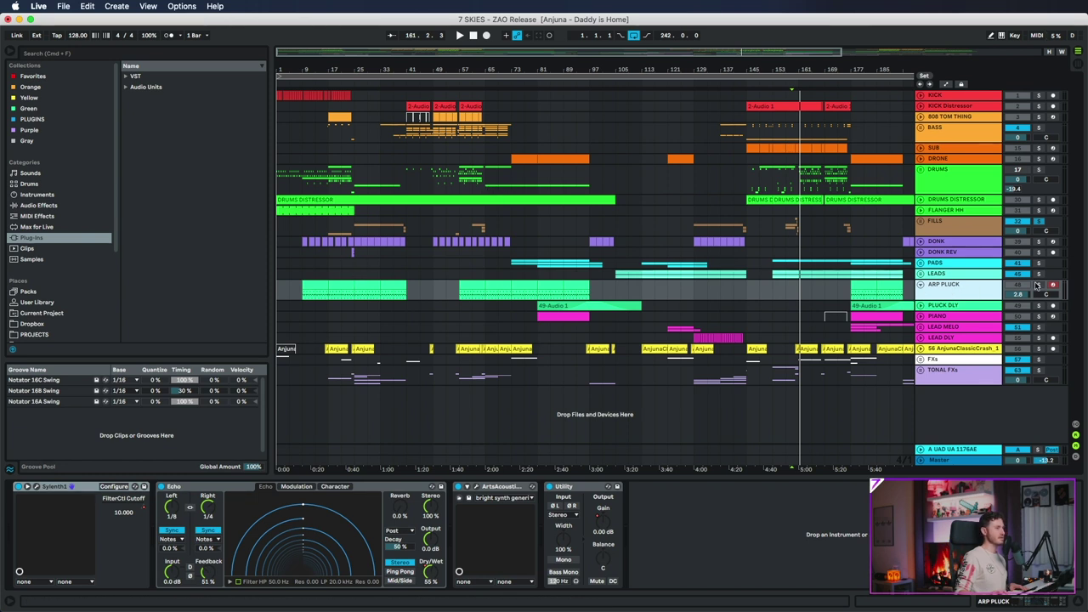
pyautogui.moveTo(460, 293); pyautogui.dragTo(486, 293)
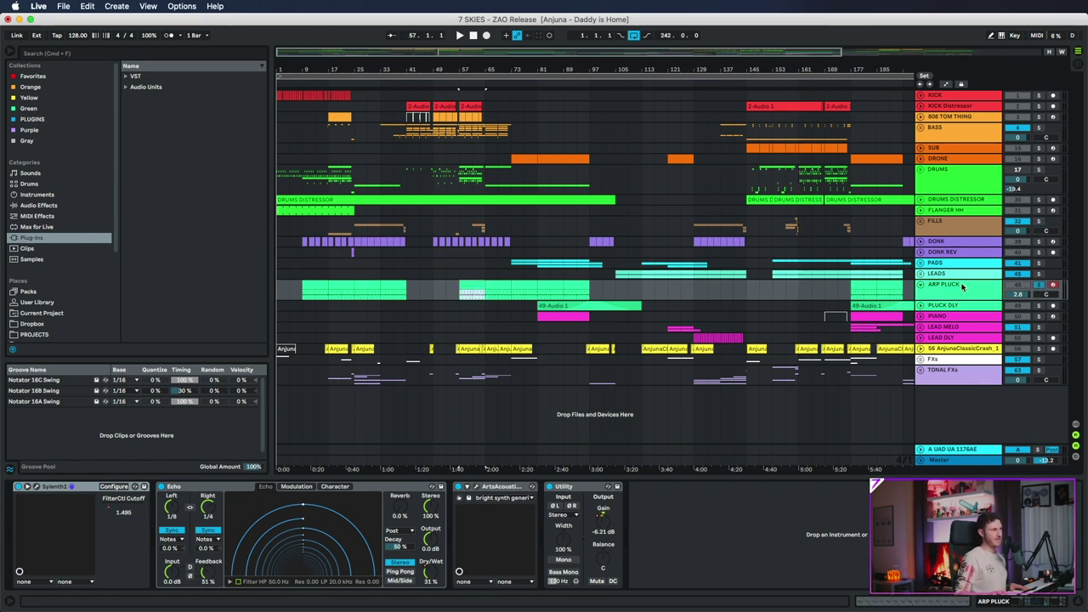
# Open the Sylenth1 instrument on ARP PLUCK to examine its patch settings, and close its window.
pyautogui.click(27, 486)
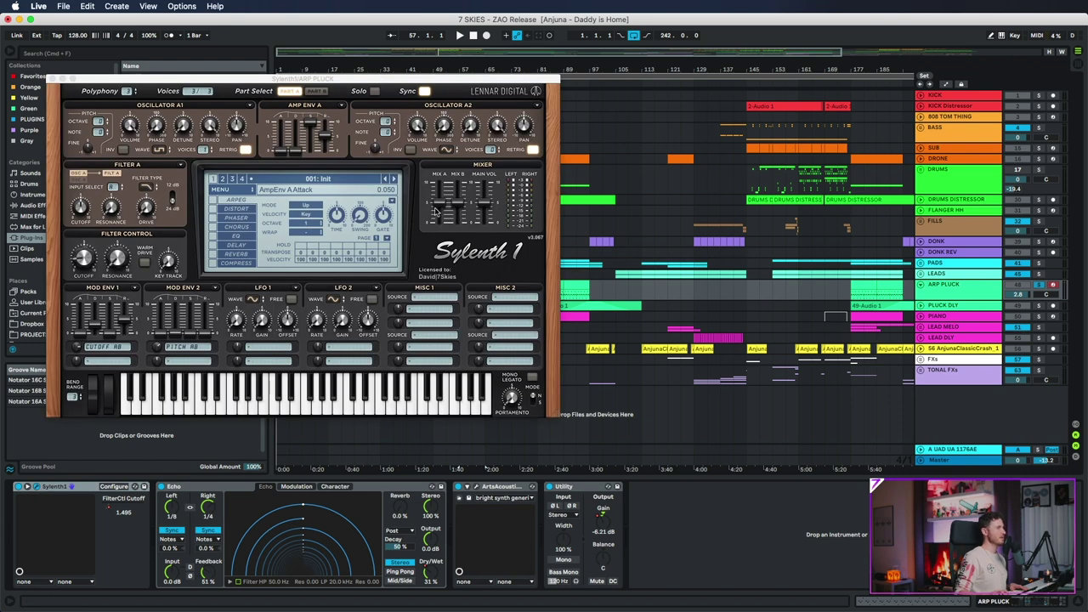
pyautogui.moveTo(348, 81); pyautogui.dragTo(613, 136)
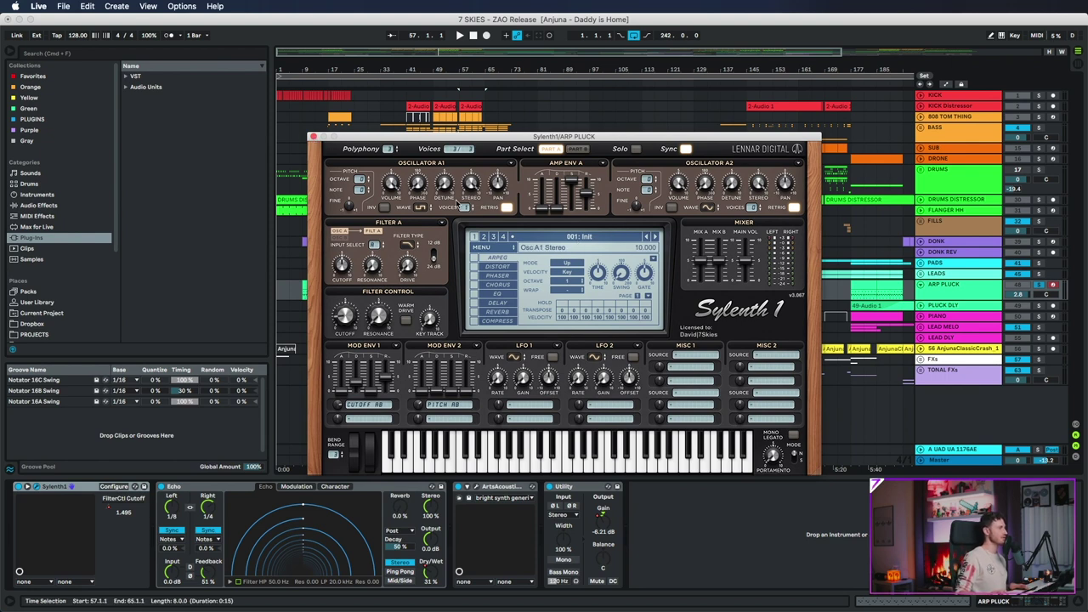
pyautogui.click(313, 137)
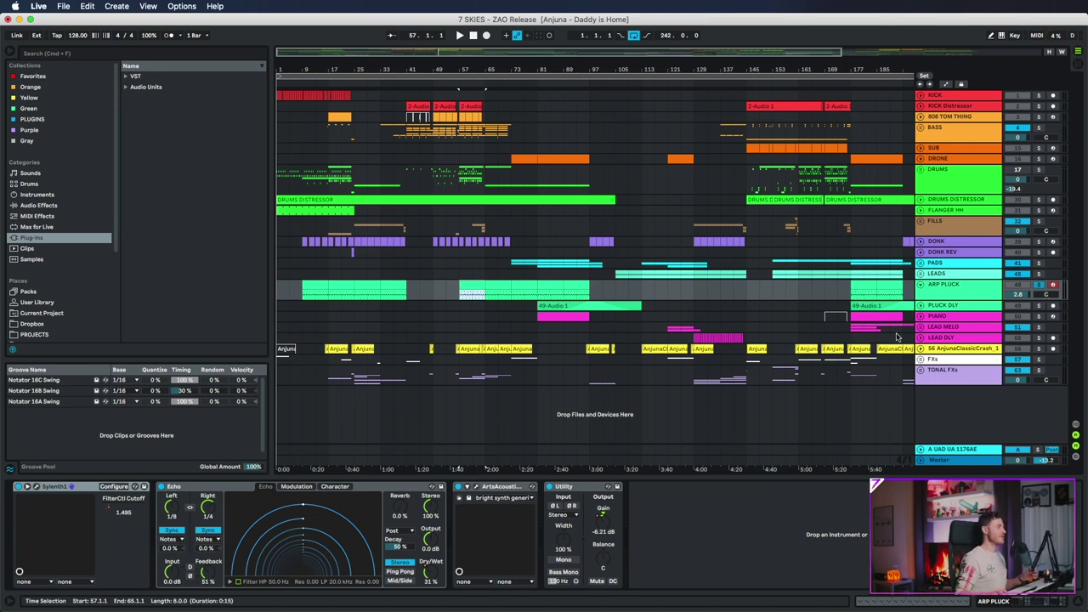
# Expand all tracks, look through the volume and pan settings of the drum and fill tracks, and collapse them again.
pyautogui.click(924, 165)
pyautogui.click(925, 212)
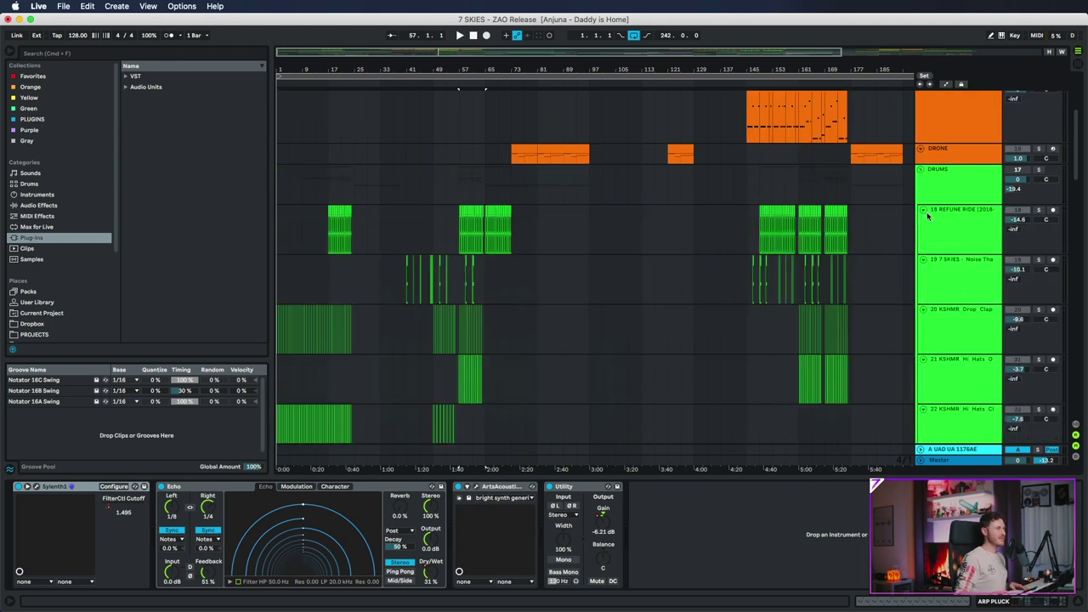
pyautogui.scroll(-6, 1048, 338)
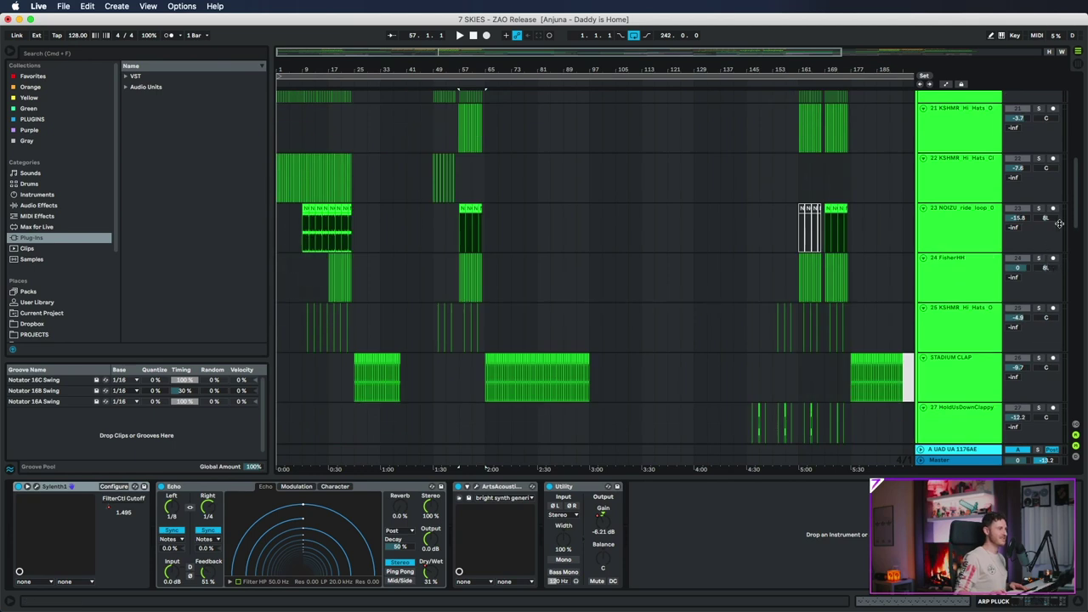
pyautogui.scroll(-1, 1009, 228)
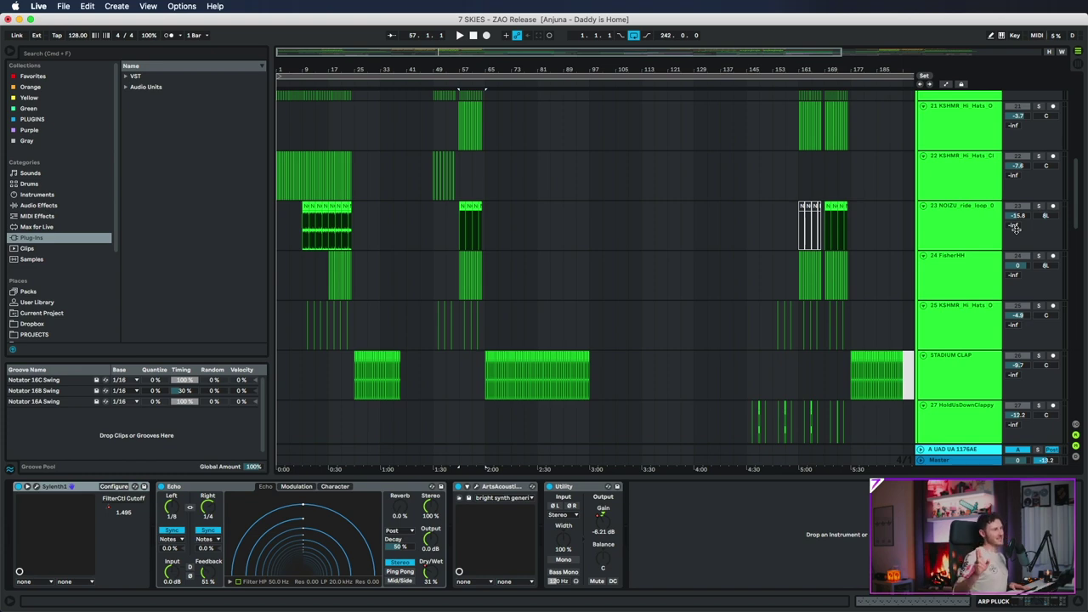
pyautogui.scroll(-5, 1019, 237)
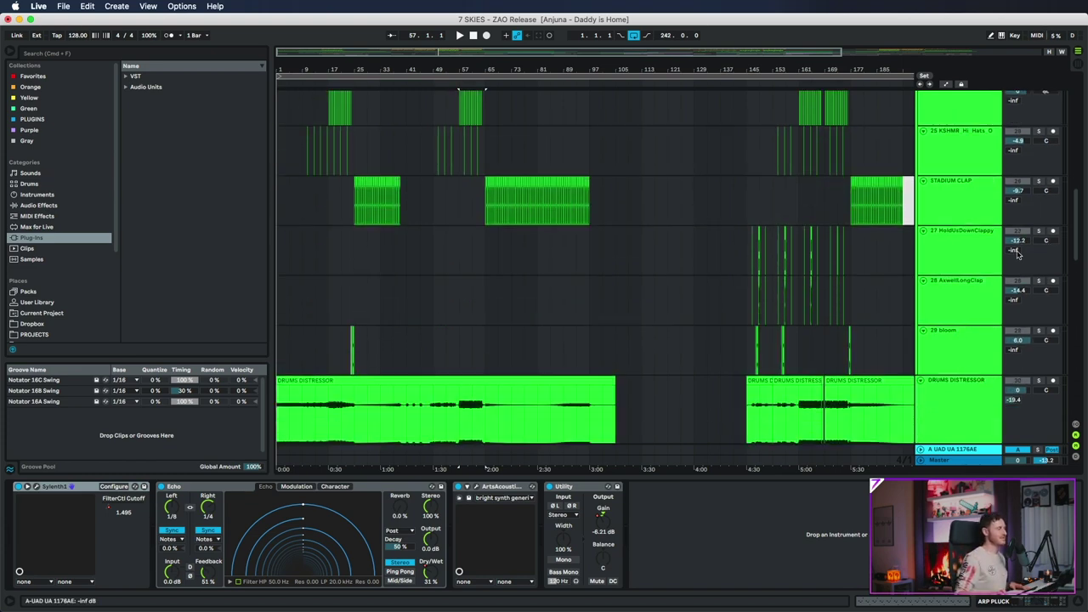
pyautogui.scroll(-6, 1022, 259)
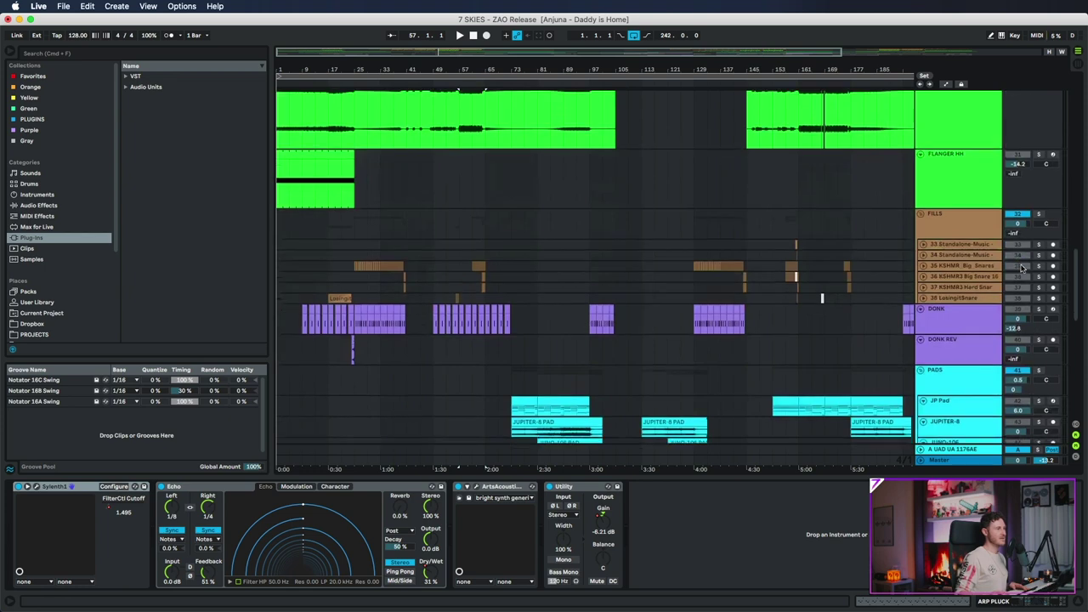
pyautogui.scroll(10, 1023, 269)
pyautogui.scroll(-8, 1024, 289)
pyautogui.press('h')
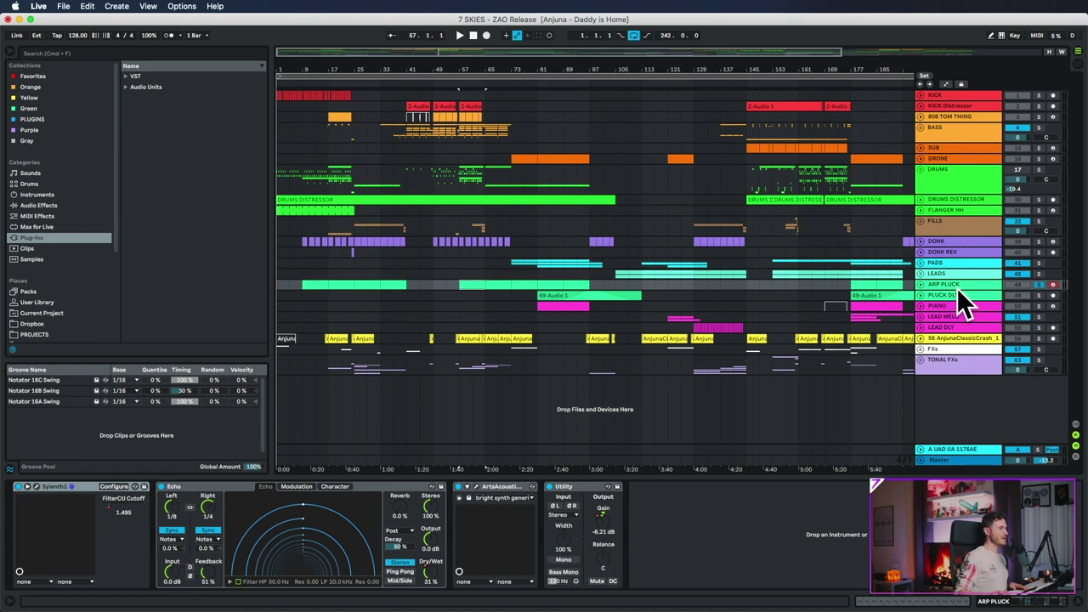
# Select bars 57 to 65 of the unfolded ARP PLUCK clip and play it with the Sylenth1 window open.
pyautogui.click(921, 285)
pyautogui.moveTo(460, 293); pyautogui.dragTo(485, 293)
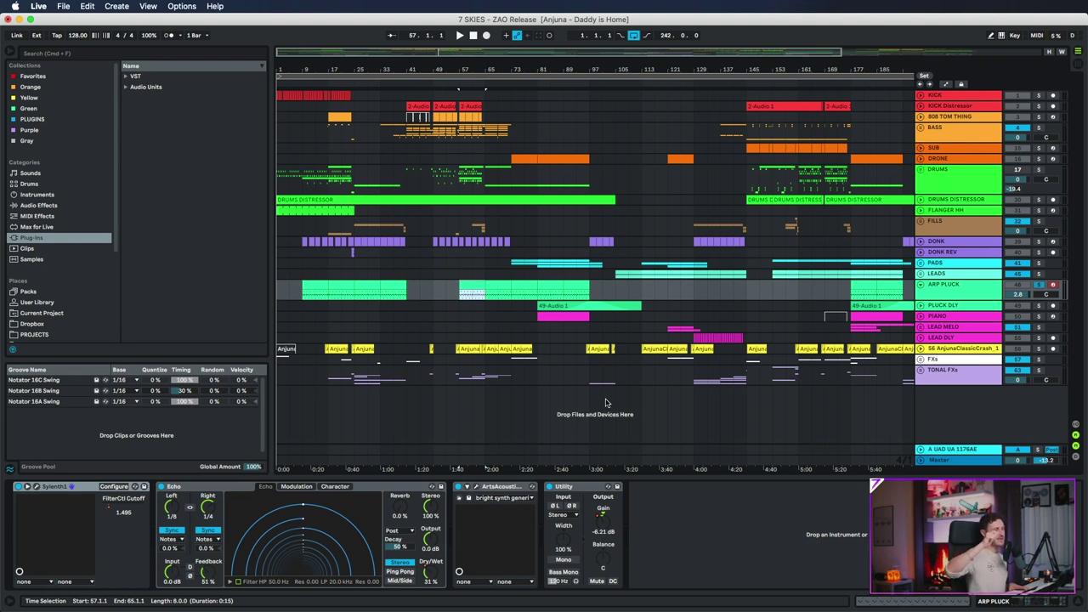
pyautogui.click(39, 486)
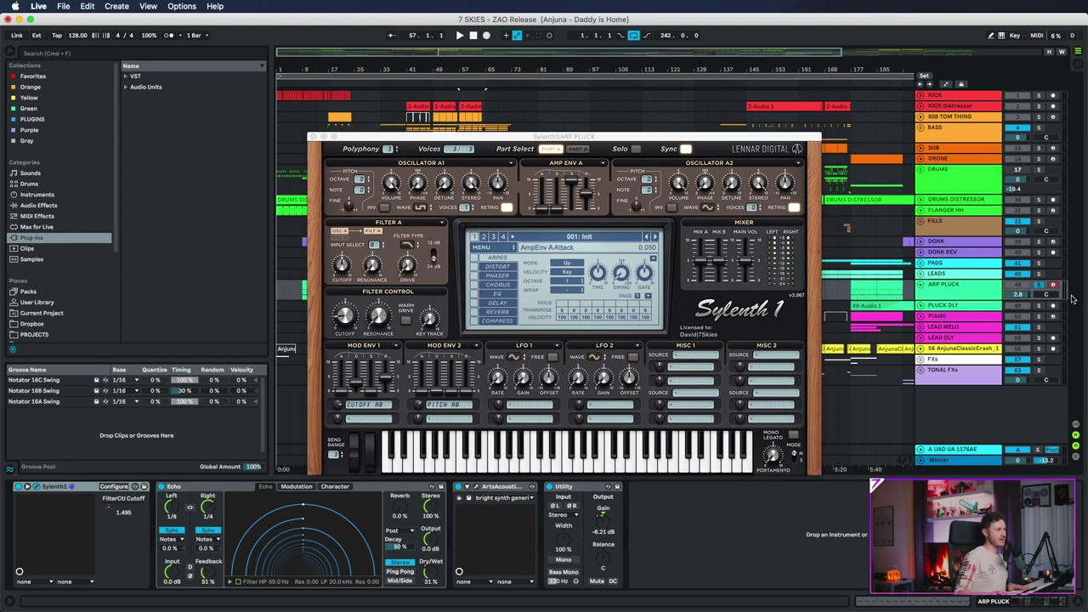
pyautogui.press('space')
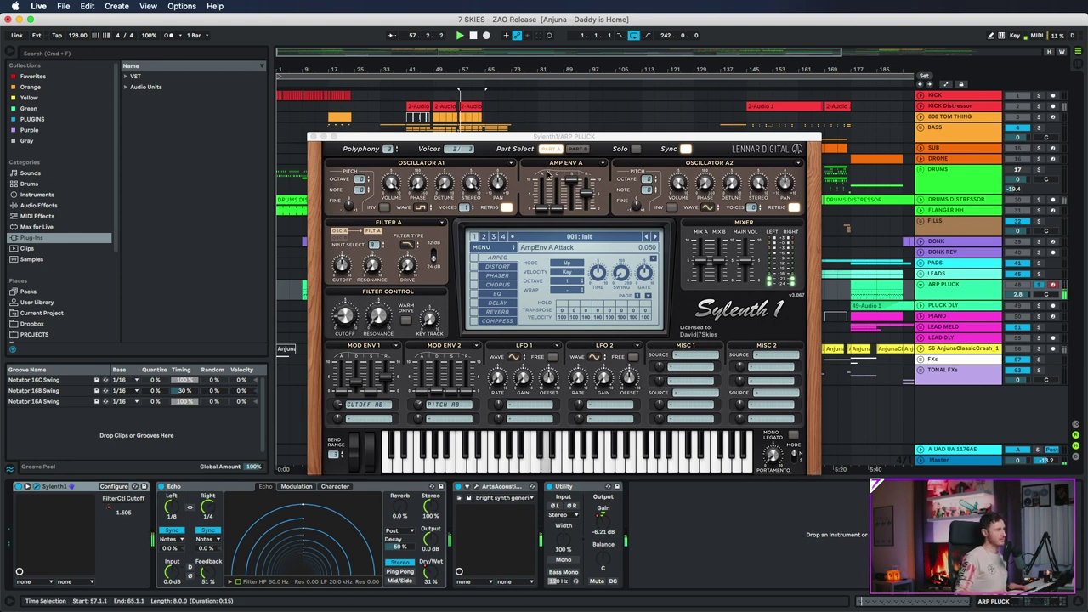
# Examine the ARP PLUCK Sylenth1 patch, close its window and set the playback position on the ARP PLUCK clip at bar 61.
pyautogui.moveTo(498, 140); pyautogui.dragTo(751, 135)
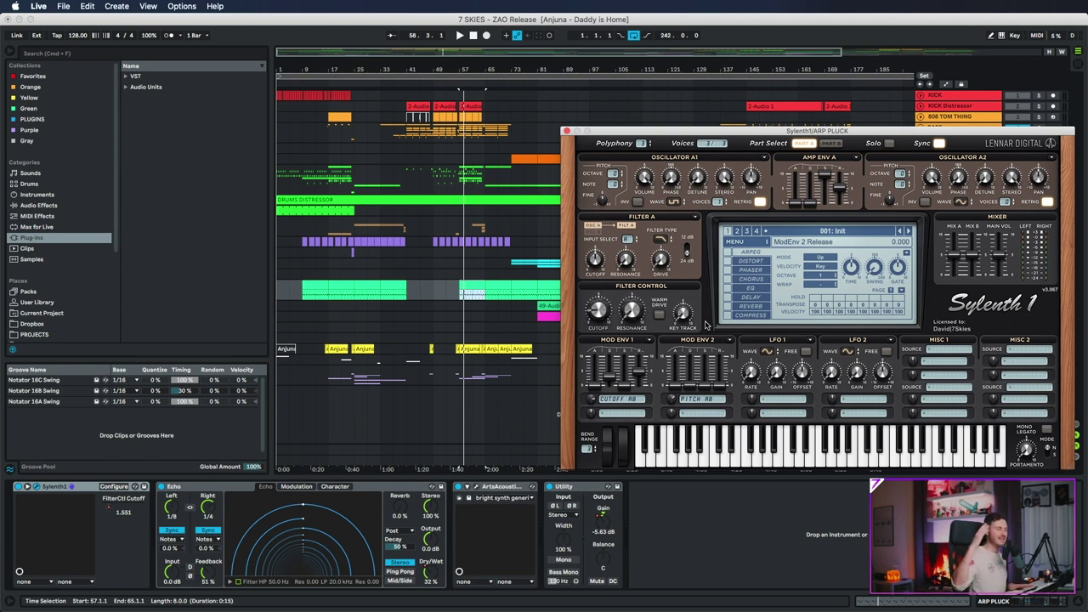
pyautogui.moveTo(628, 130); pyautogui.dragTo(344, 85)
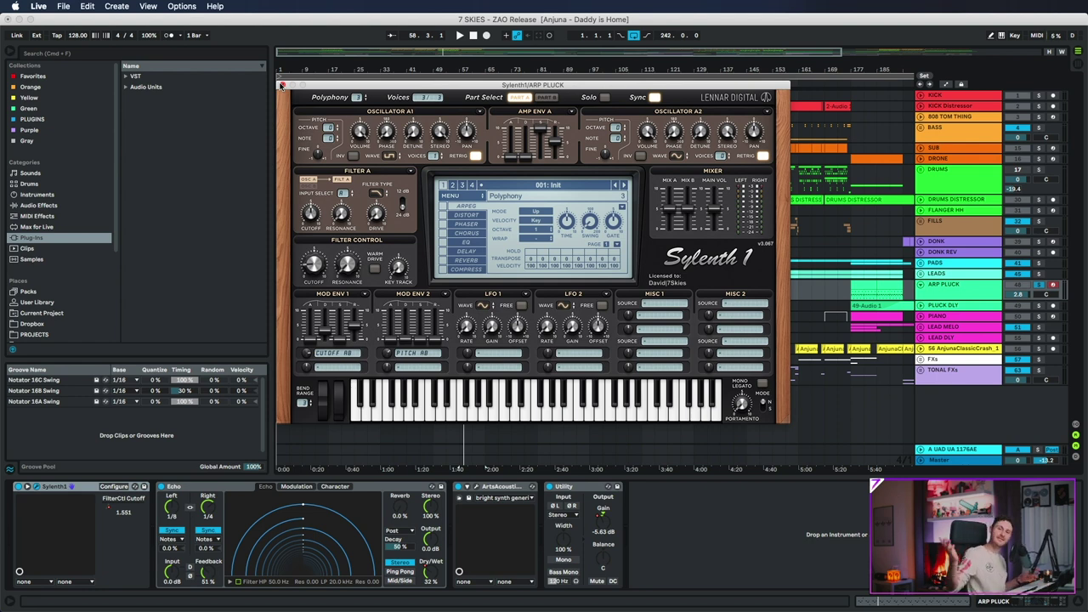
pyautogui.moveTo(328, 85); pyautogui.dragTo(532, 145)
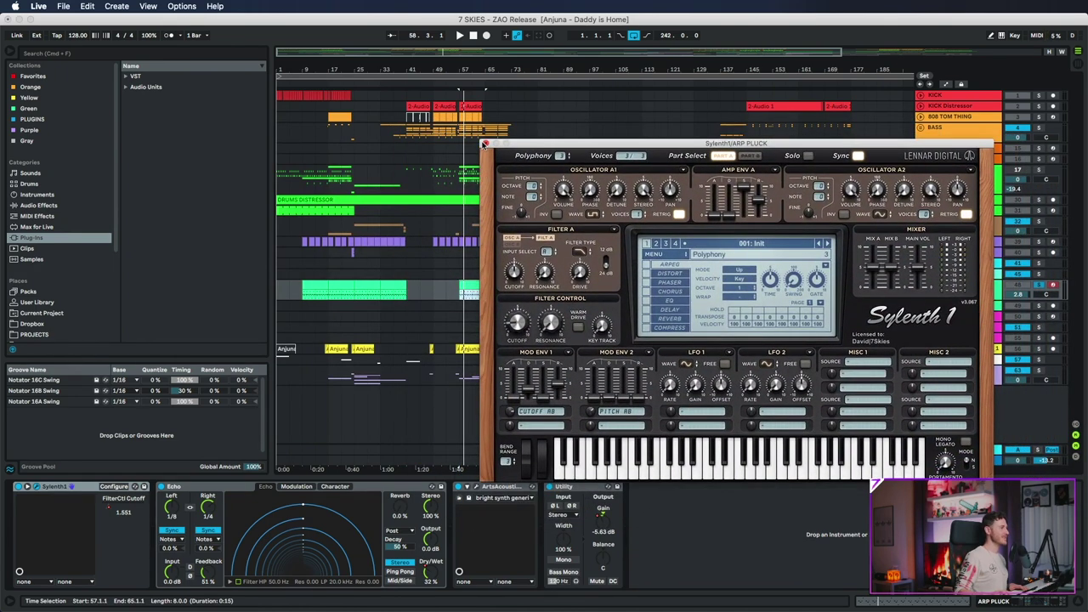
pyautogui.click(464, 133)
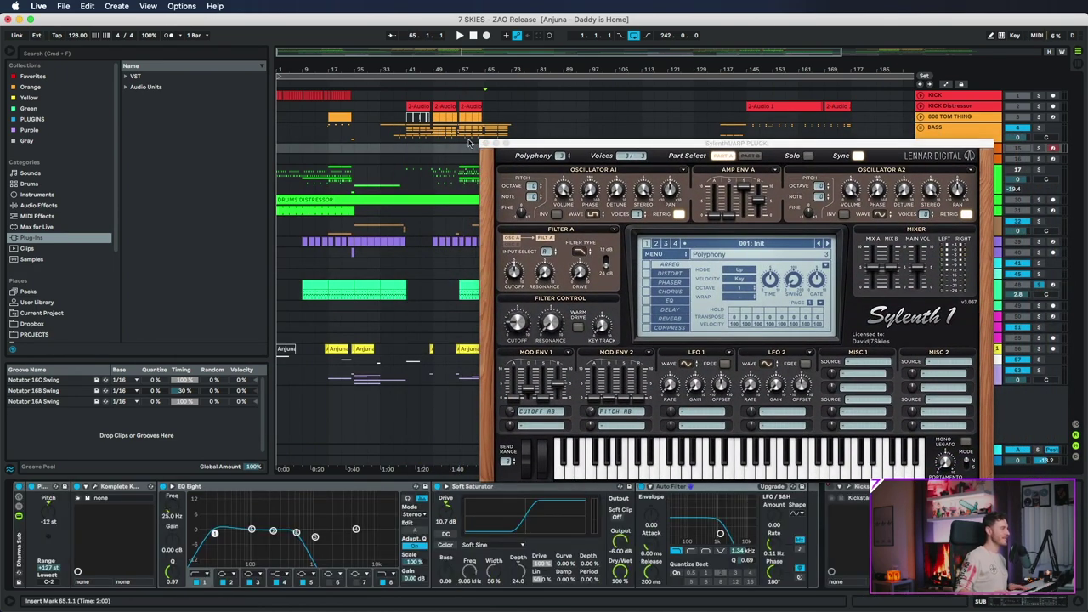
pyautogui.click(486, 144)
pyautogui.click(467, 297)
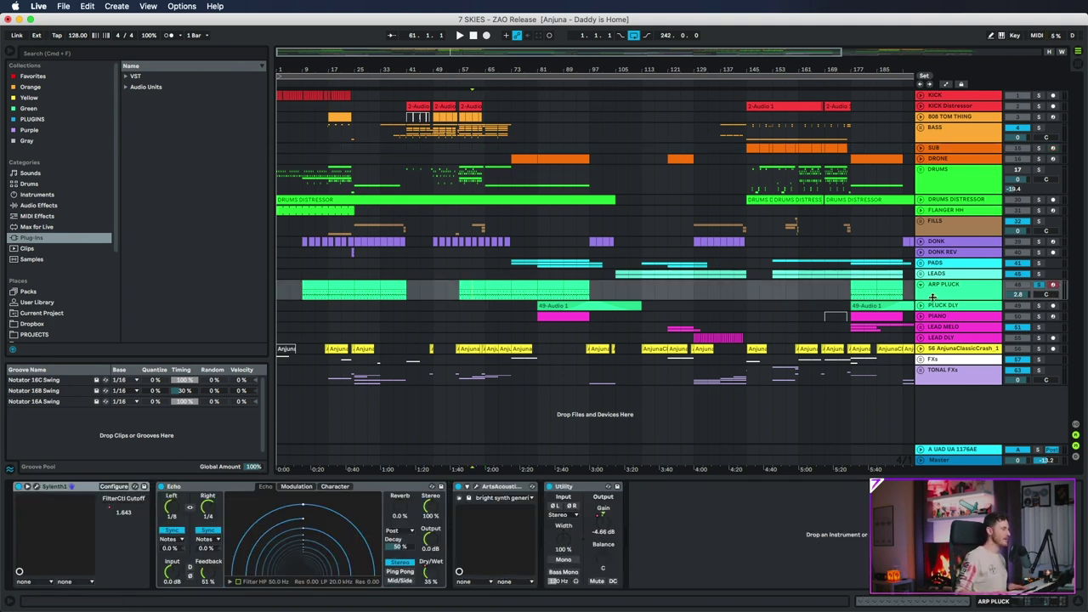
# Play ARP PLUCK from bar 61, enlarge its track, and open its ArtsAcoustic Reverb and Sylenth1 windows, closing Sylenth1 again.
pyautogui.press('space')
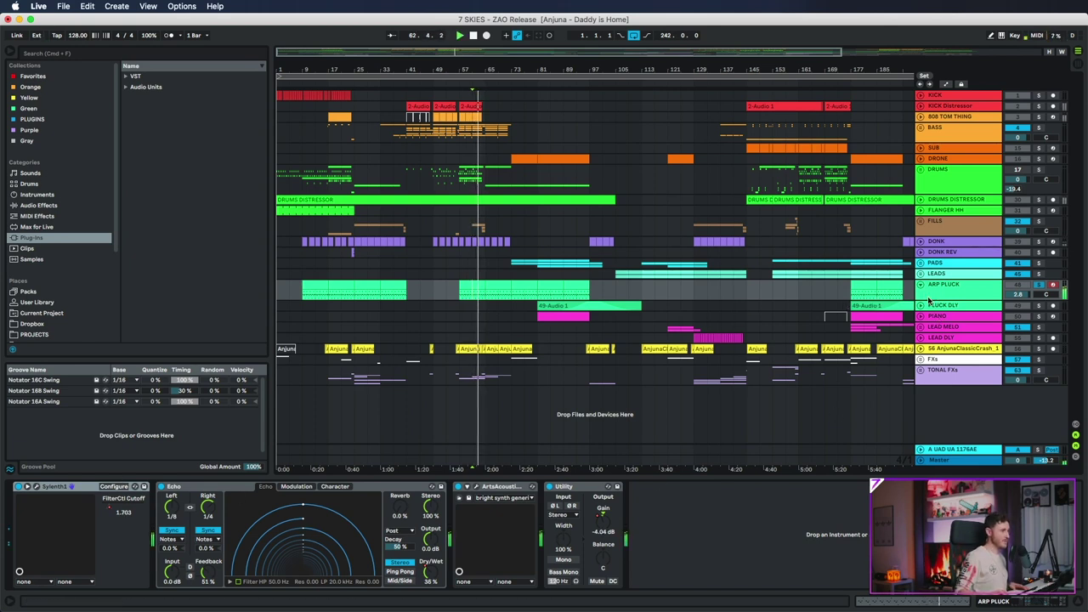
pyautogui.moveTo(926, 301); pyautogui.dragTo(923, 366)
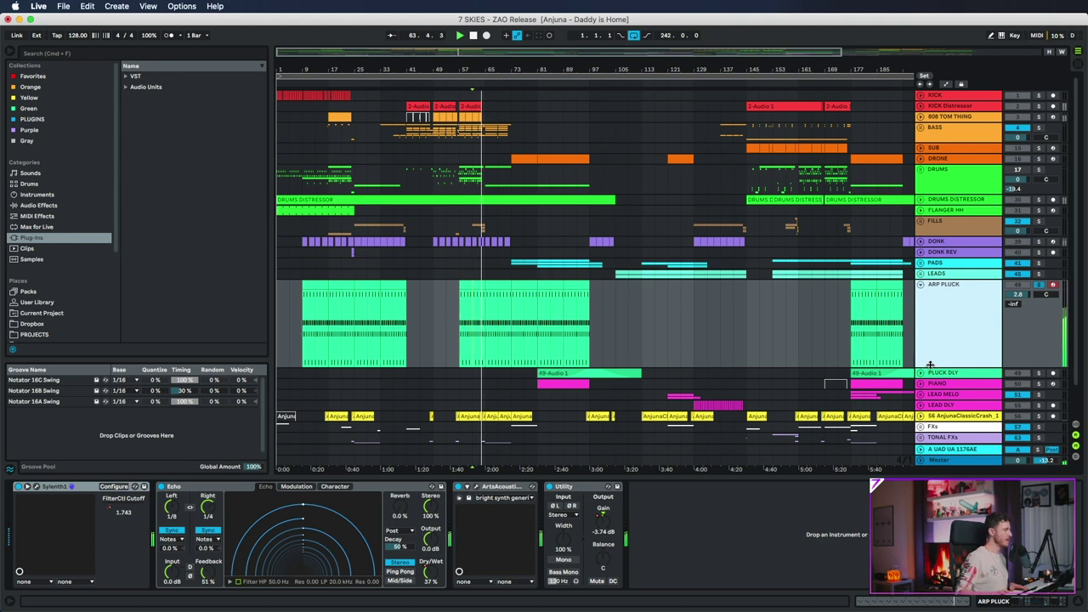
pyautogui.click(471, 498)
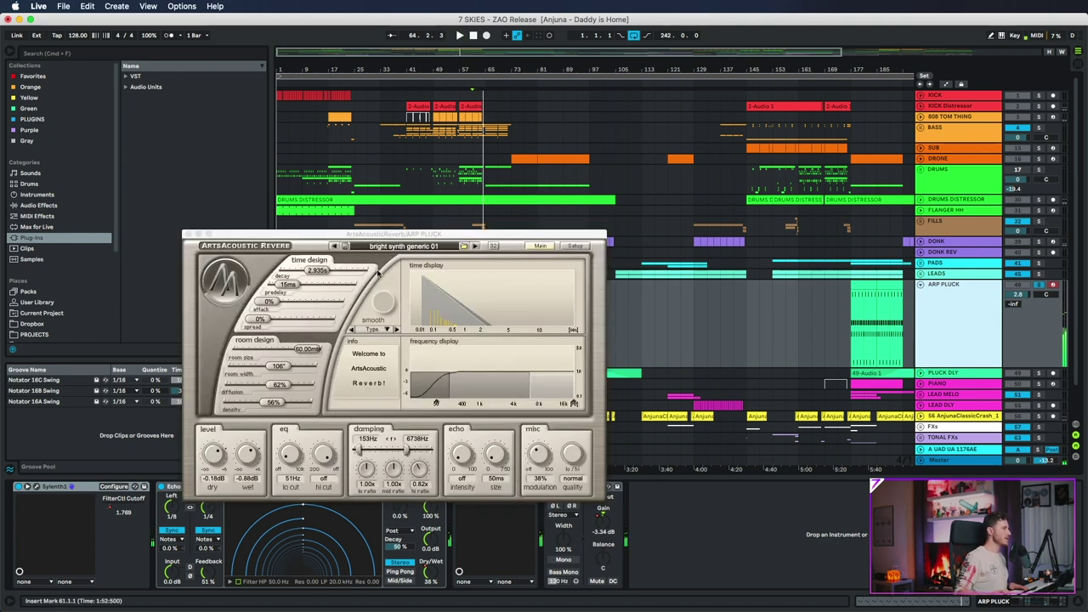
pyautogui.moveTo(524, 230); pyautogui.dragTo(970, 191)
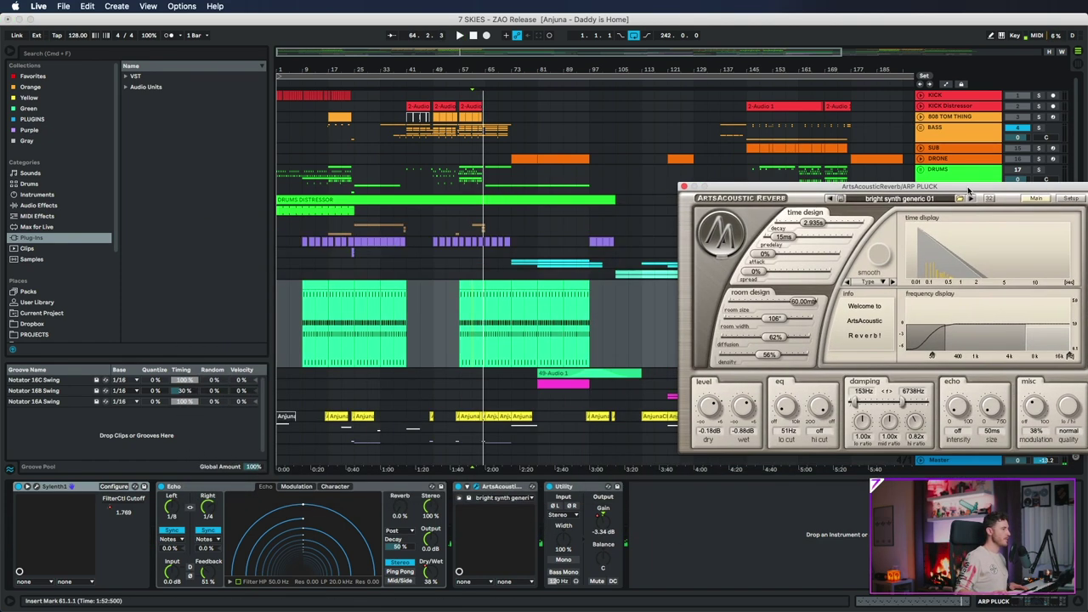
pyautogui.click(39, 492)
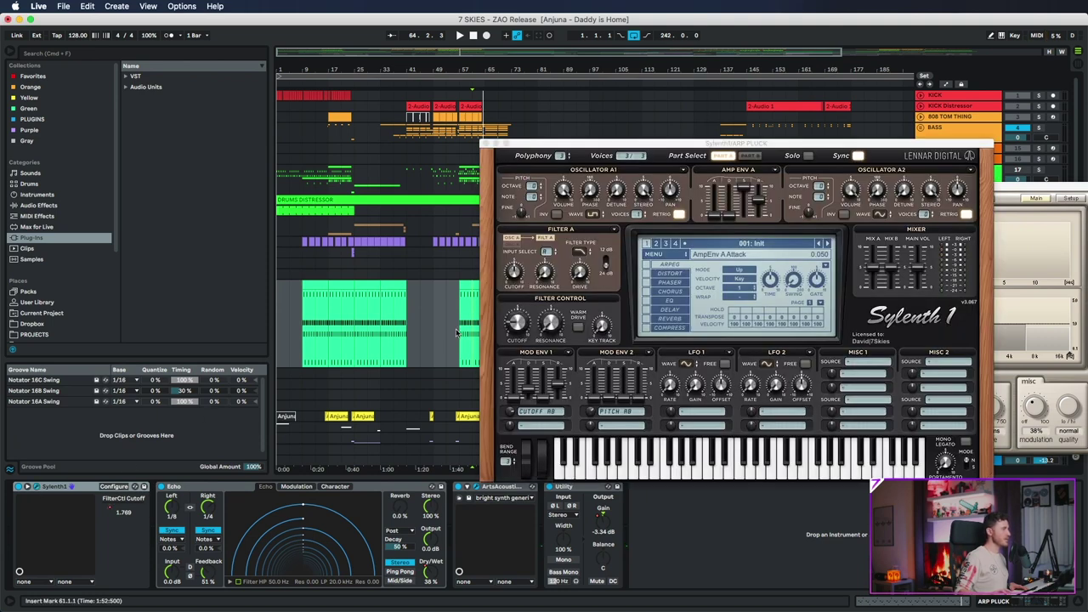
pyautogui.click(484, 144)
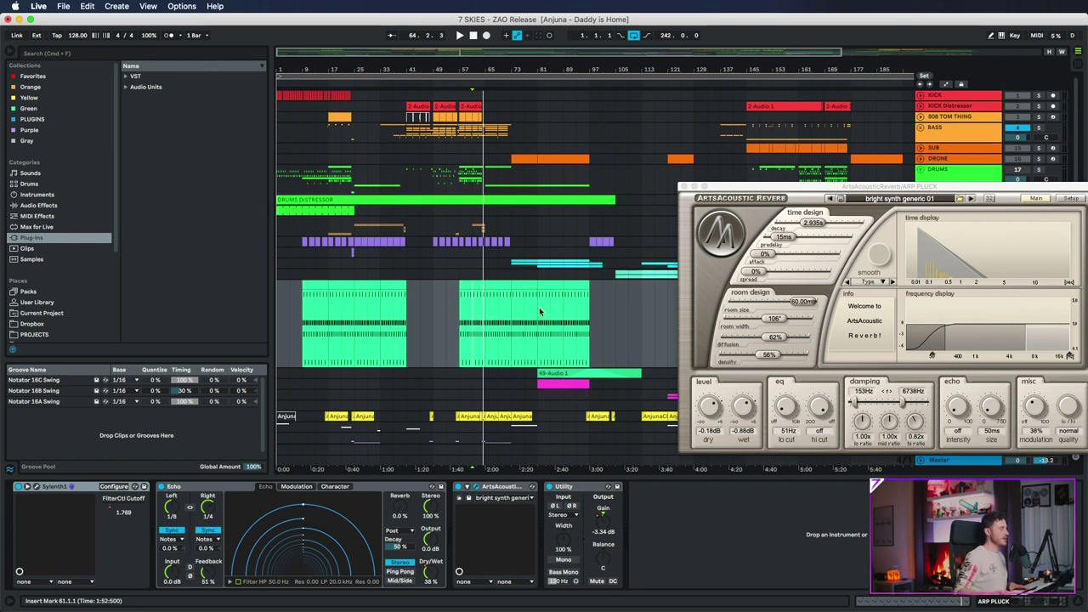
# Select bars 69 to 97 and 25 to 41 of ARP PLUCK, and play from bar 73 while watching the reverb's dry level.
pyautogui.moveTo(500, 321); pyautogui.dragTo(594, 323)
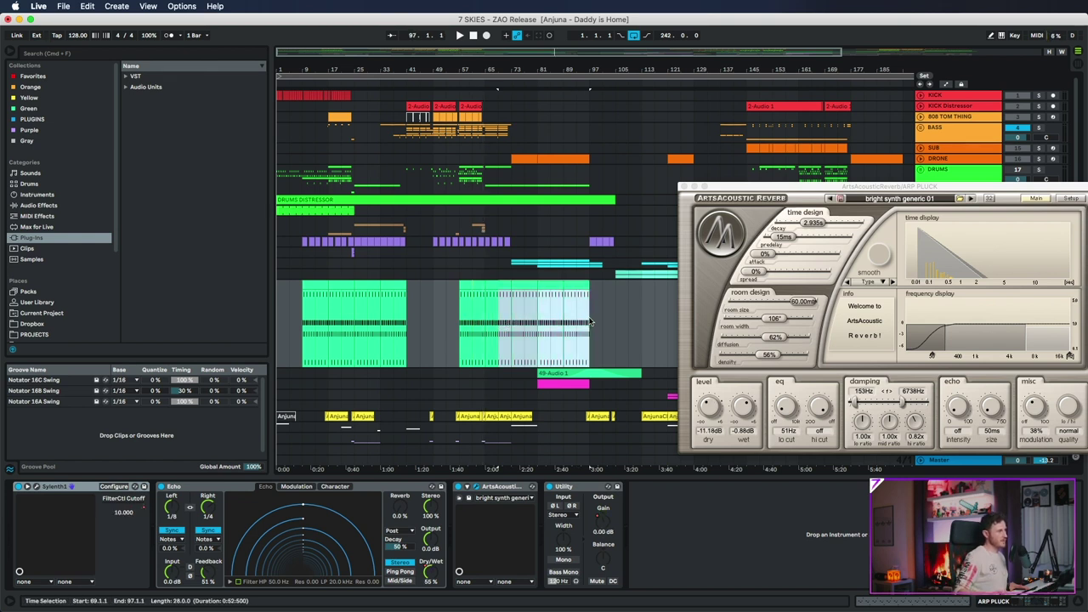
pyautogui.moveTo(356, 332); pyautogui.dragTo(409, 341)
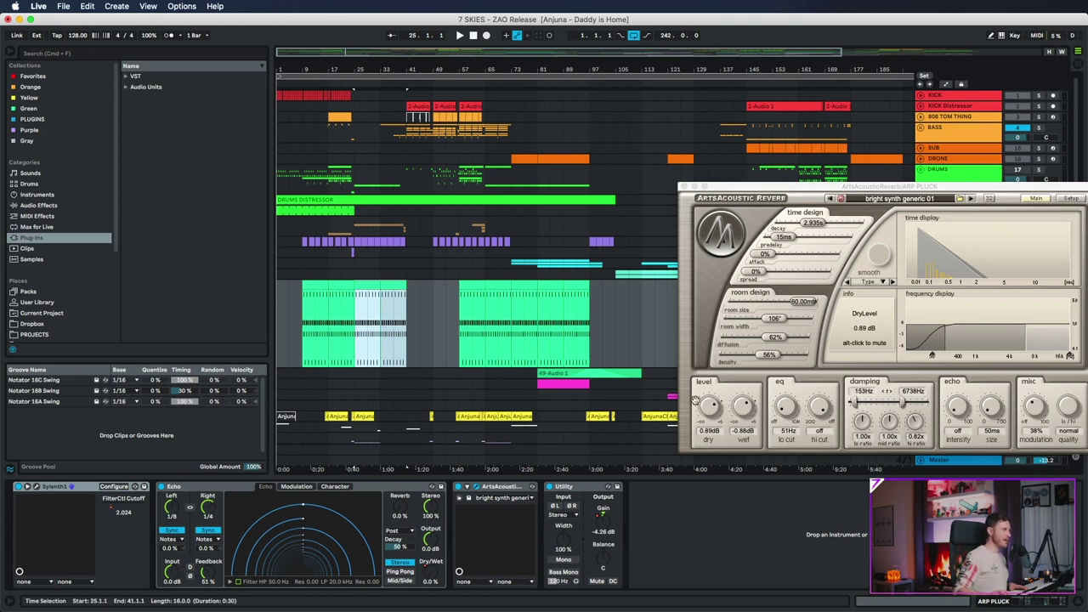
pyautogui.click(508, 343)
pyautogui.press('space')
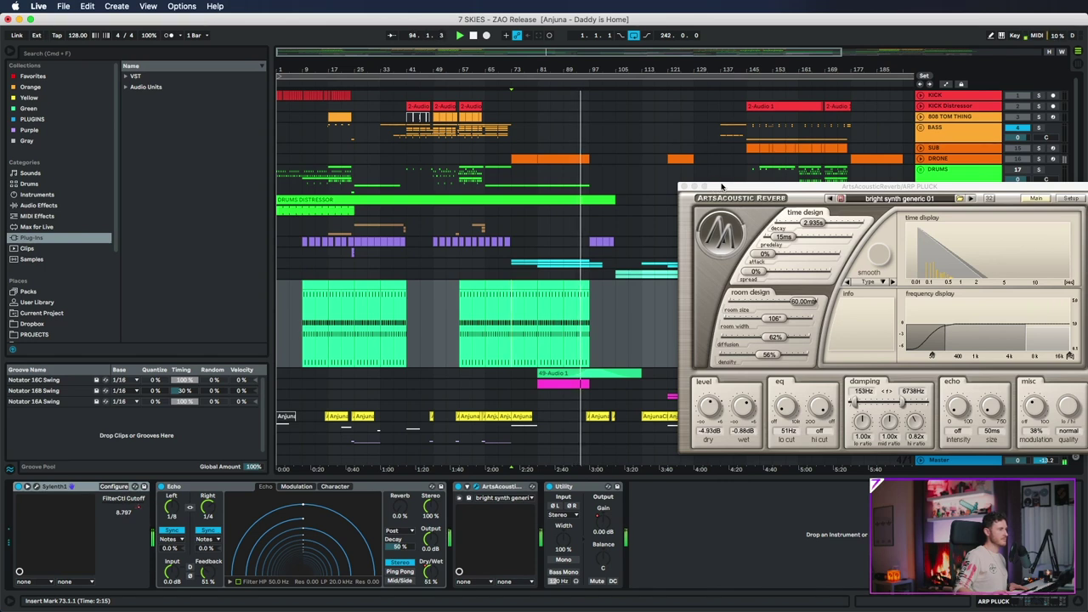
pyautogui.moveTo(721, 185); pyautogui.dragTo(667, 177)
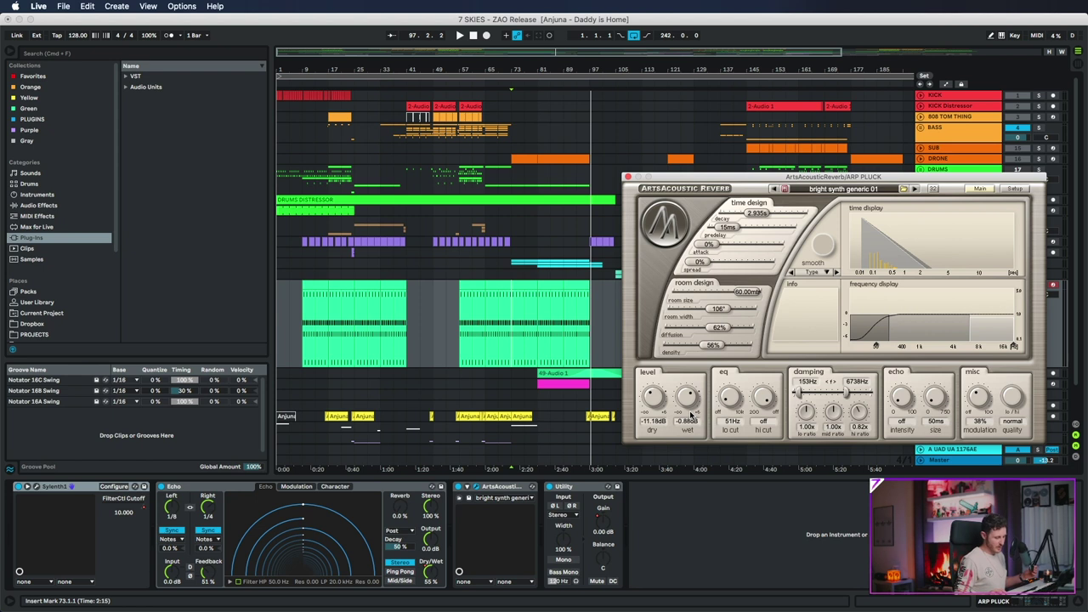
# Select the first PLUCK DLY audio clip, close the reverb window, and unfold and enlarge the PLUCK DLY track.
pyautogui.click(557, 373)
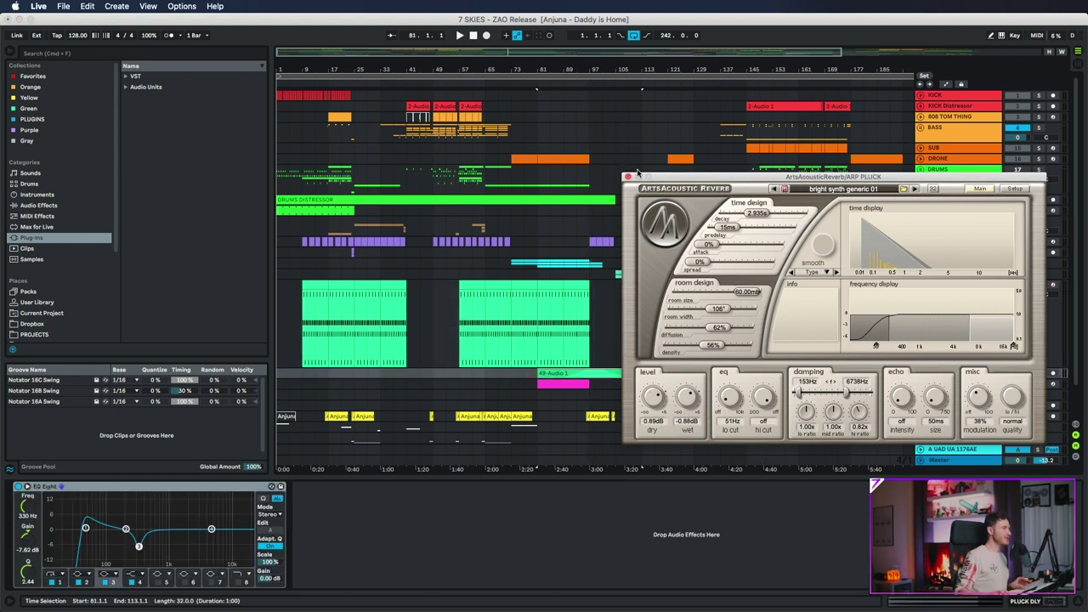
pyautogui.click(628, 176)
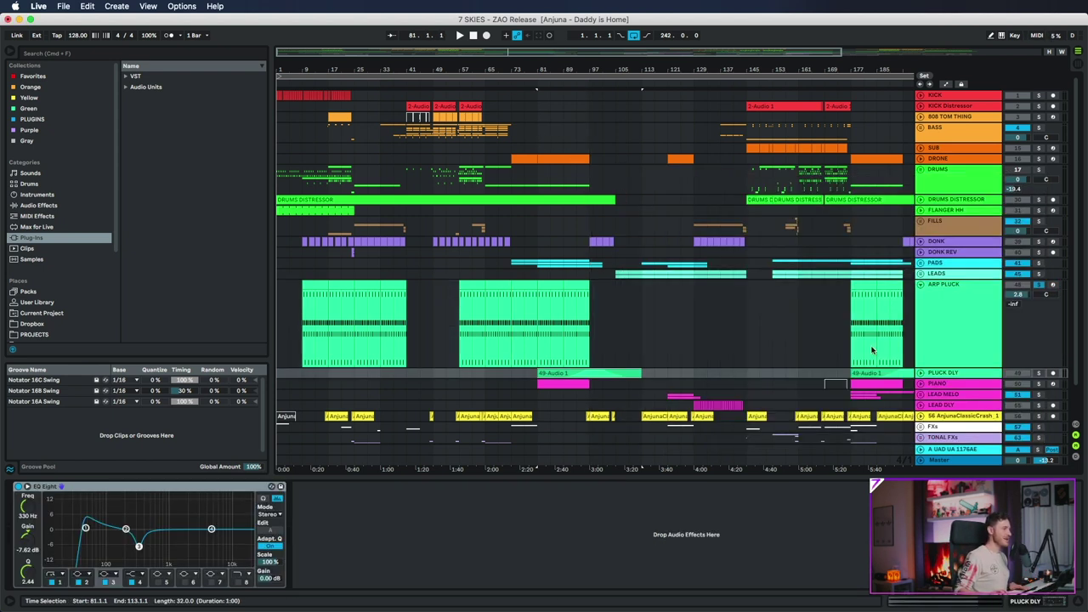
pyautogui.click(920, 373)
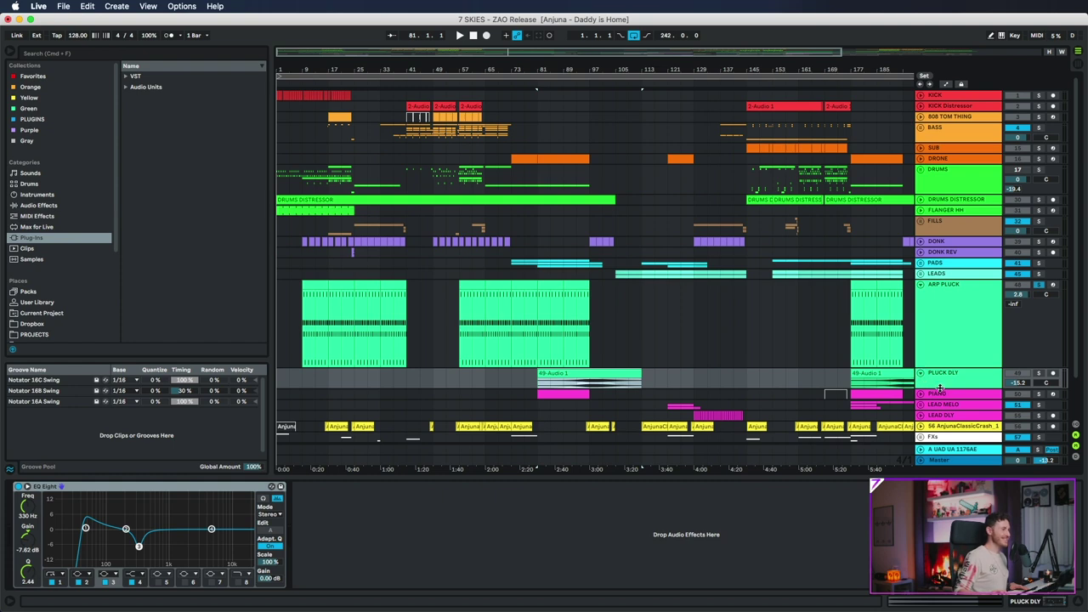
pyautogui.moveTo(940, 388); pyautogui.dragTo(939, 417)
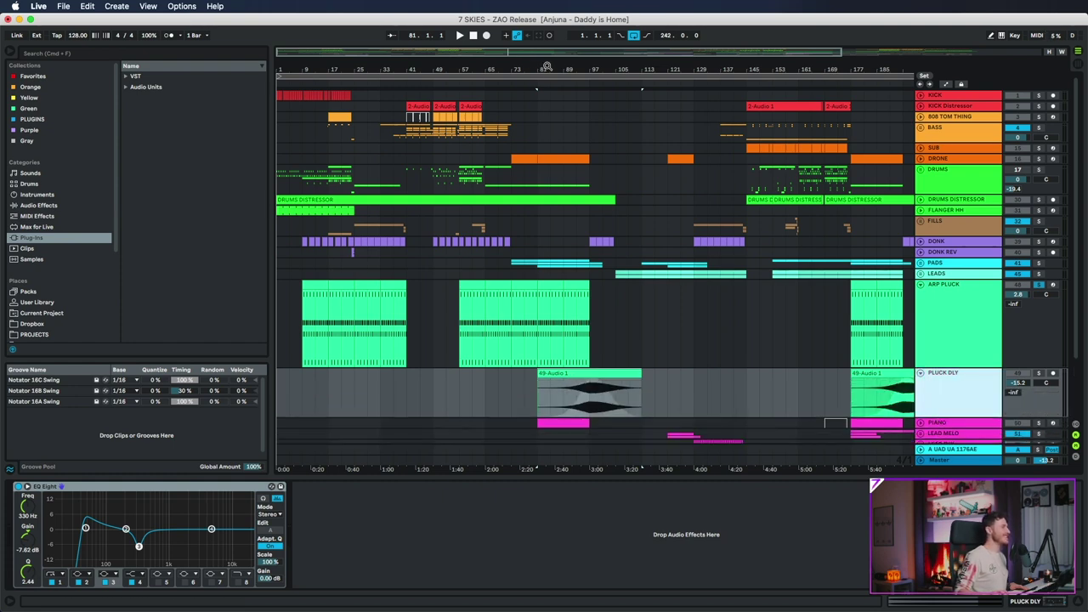
pyautogui.scroll(5, 546, 67)
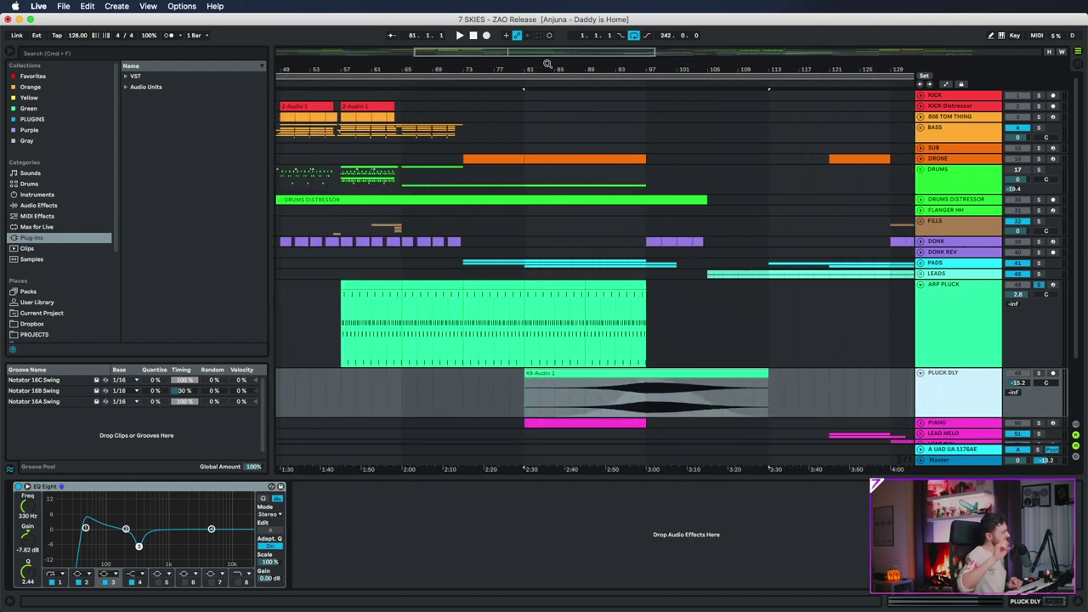
# Compare the PLUCK DLY clip's fades with the ARP PLUCK part and set the playback position on it at bar 97.
pyautogui.click(556, 375)
pyautogui.click(923, 393)
pyautogui.click(930, 320)
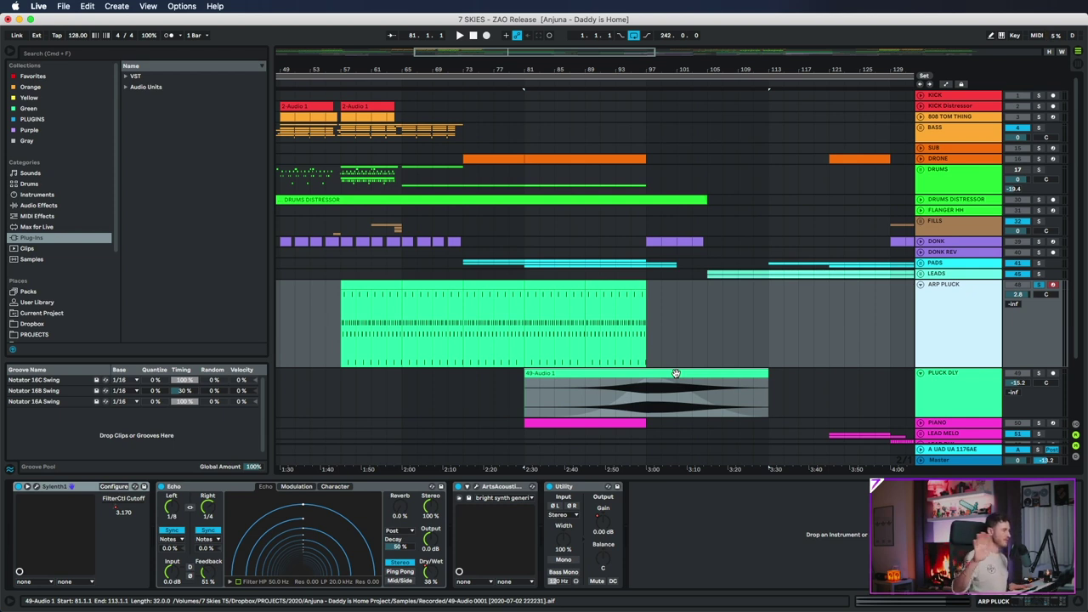
pyautogui.click(649, 402)
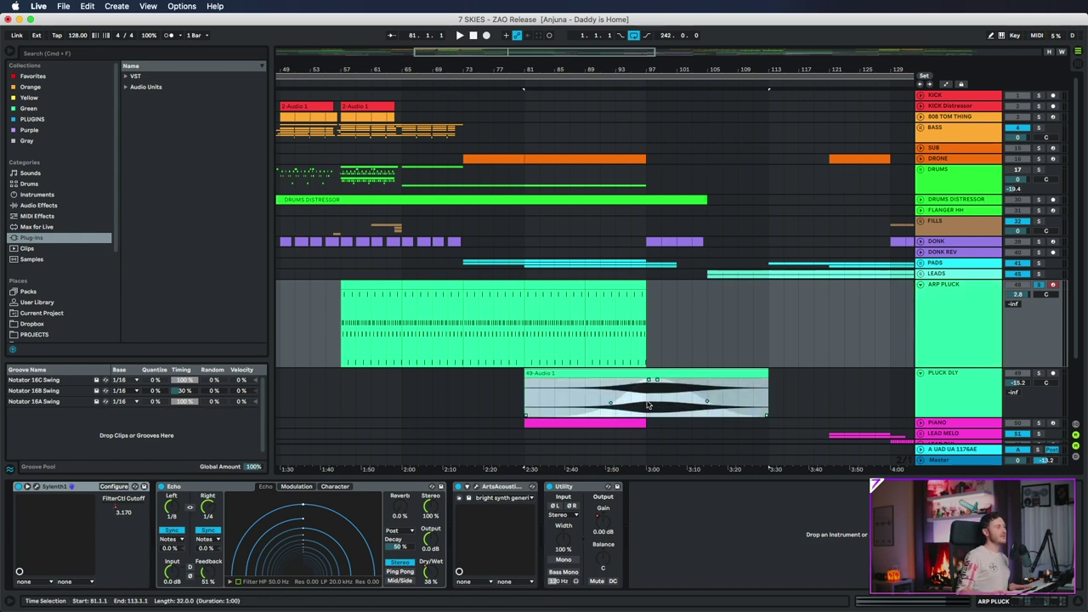
pyautogui.click(648, 404)
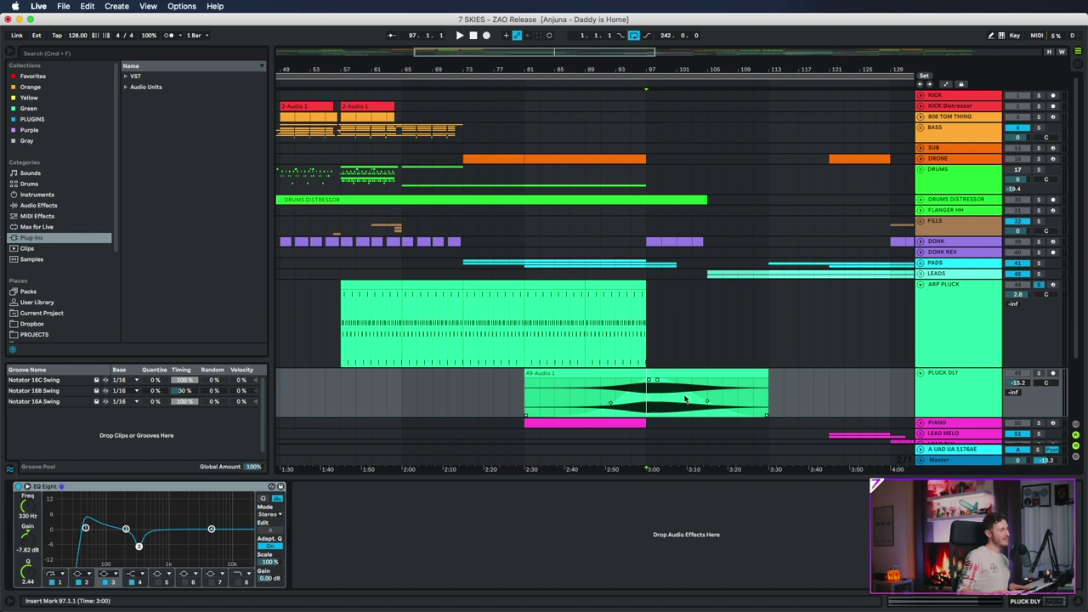
pyautogui.click(584, 332)
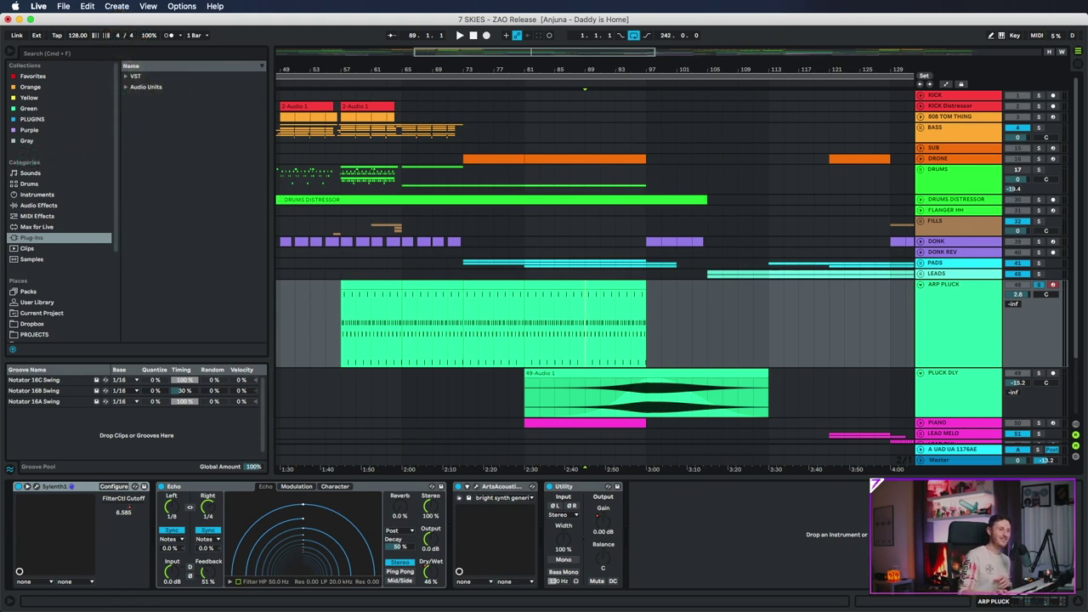
pyautogui.press('super+Tab')
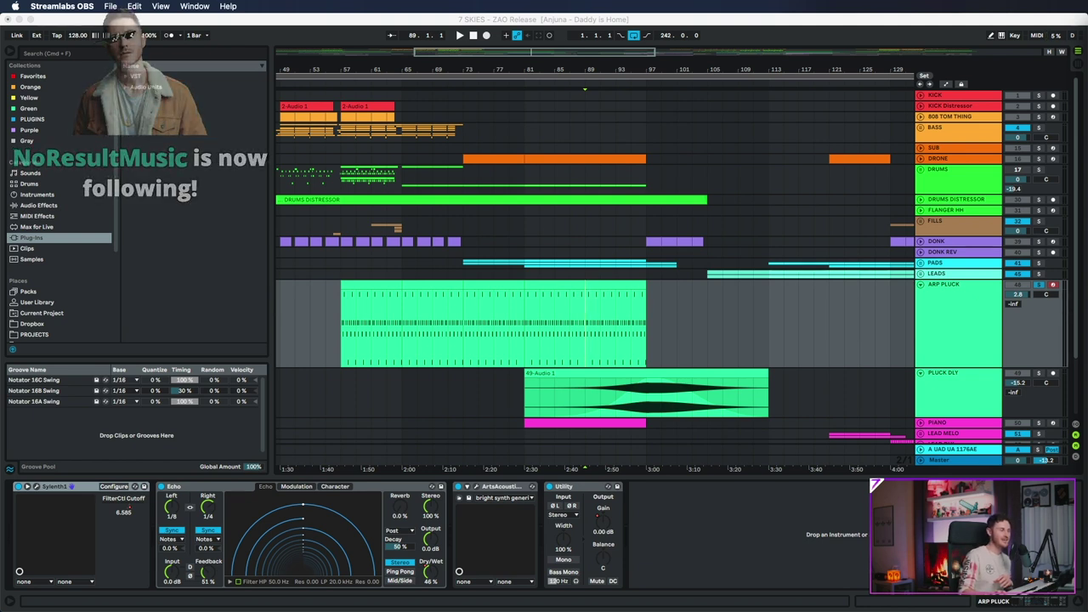
pyautogui.click(639, 403)
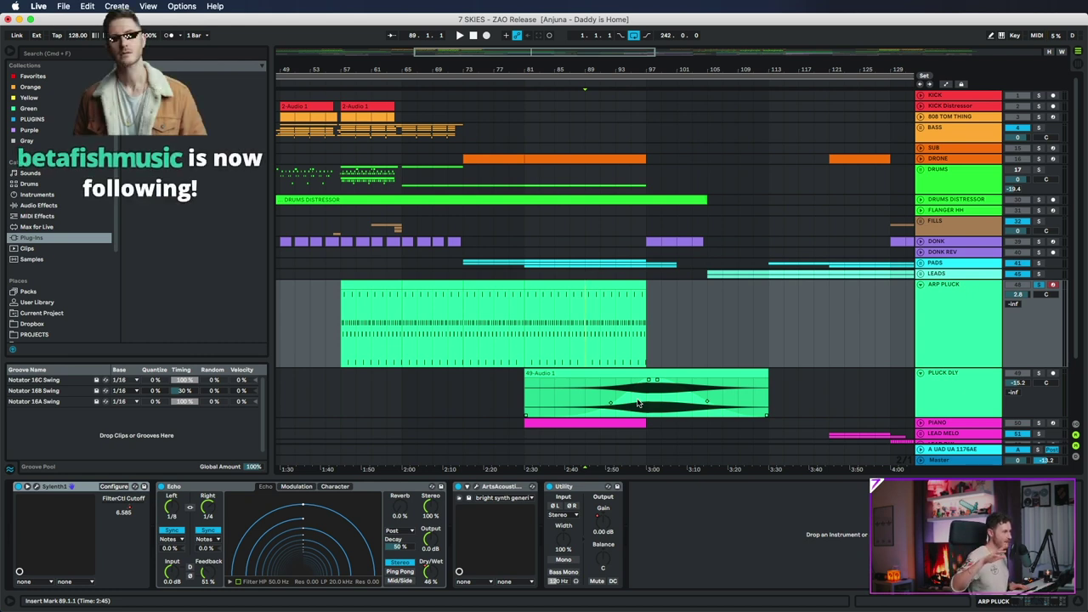
pyautogui.press('super+Tab')
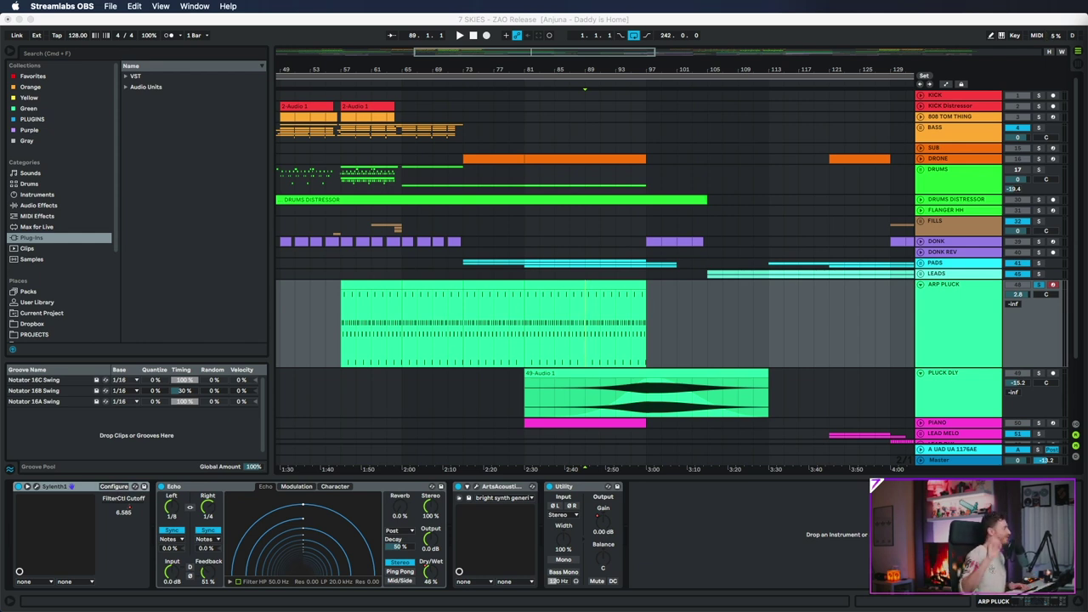
# Solo the PLUCK DLY track and play its audio clip from bar 95.
pyautogui.click(631, 407)
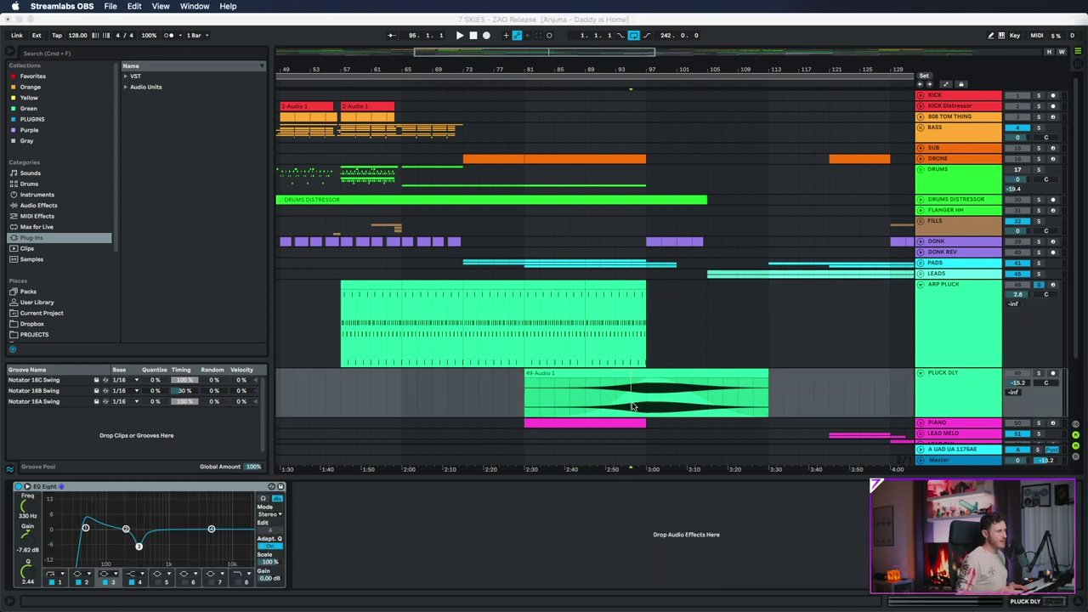
pyautogui.click(1032, 379)
pyautogui.click(1038, 373)
pyautogui.press('space')
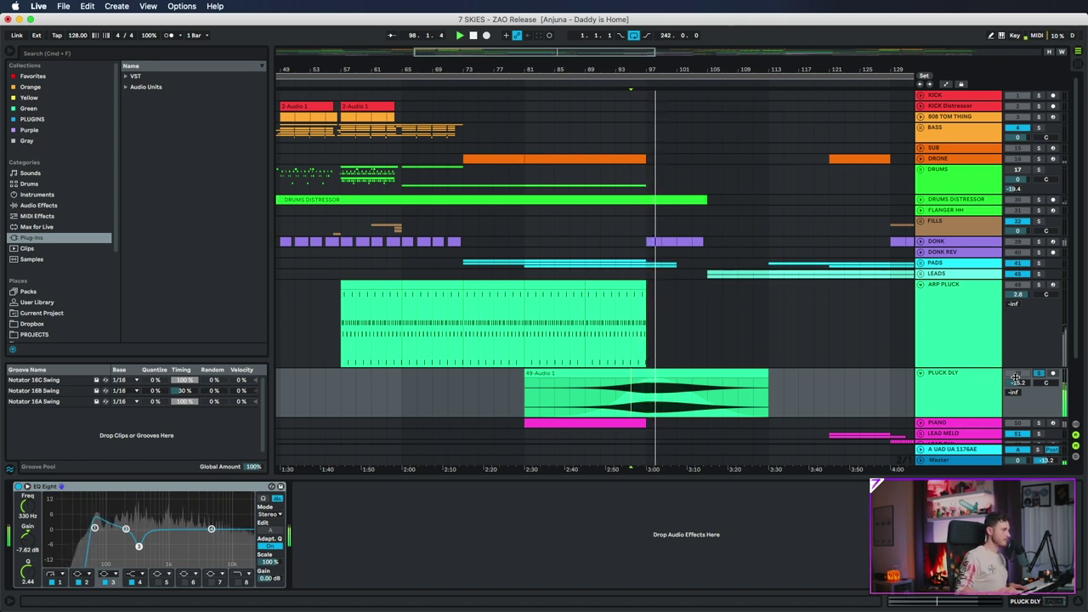
pyautogui.click(1015, 376)
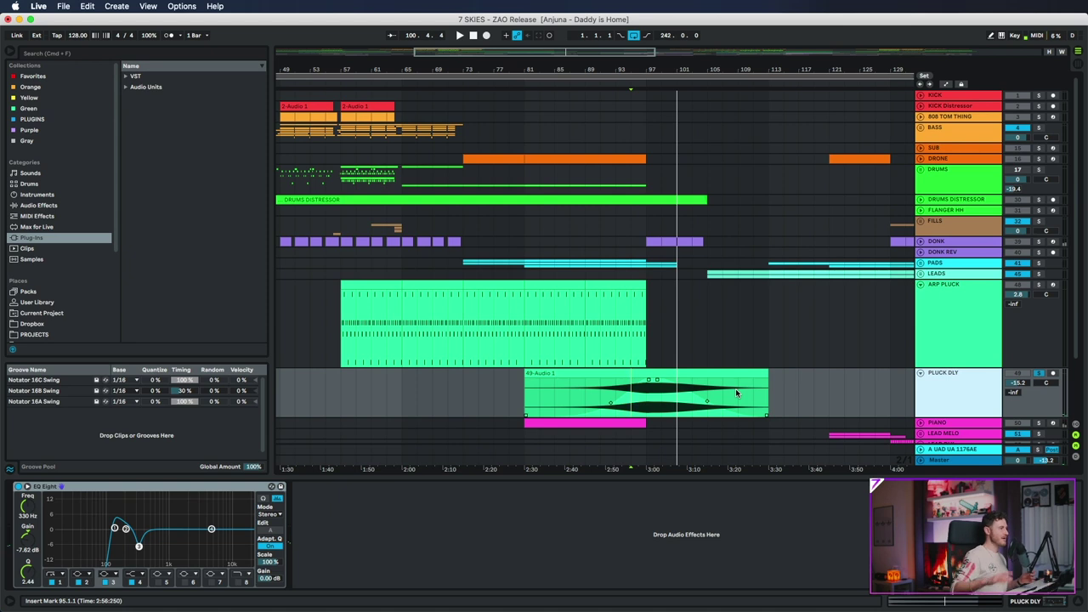
# Select bars 89 to 97 of the ARP PLUCK clip, solo the track and play the selection.
pyautogui.moveTo(601, 286); pyautogui.dragTo(646, 293)
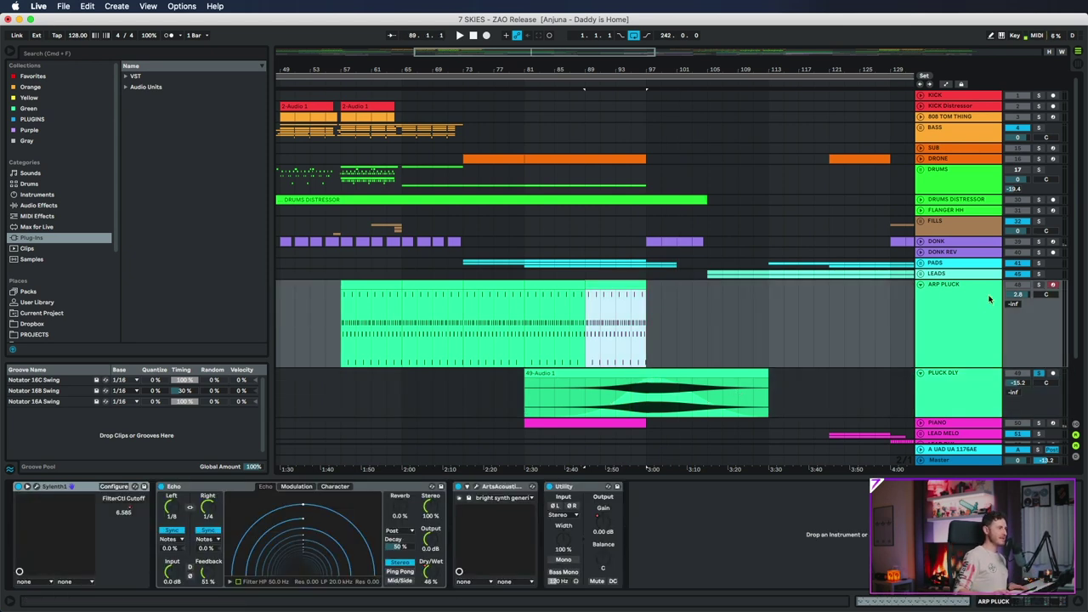
pyautogui.click(1039, 285)
pyautogui.click(939, 295)
pyautogui.press('space')
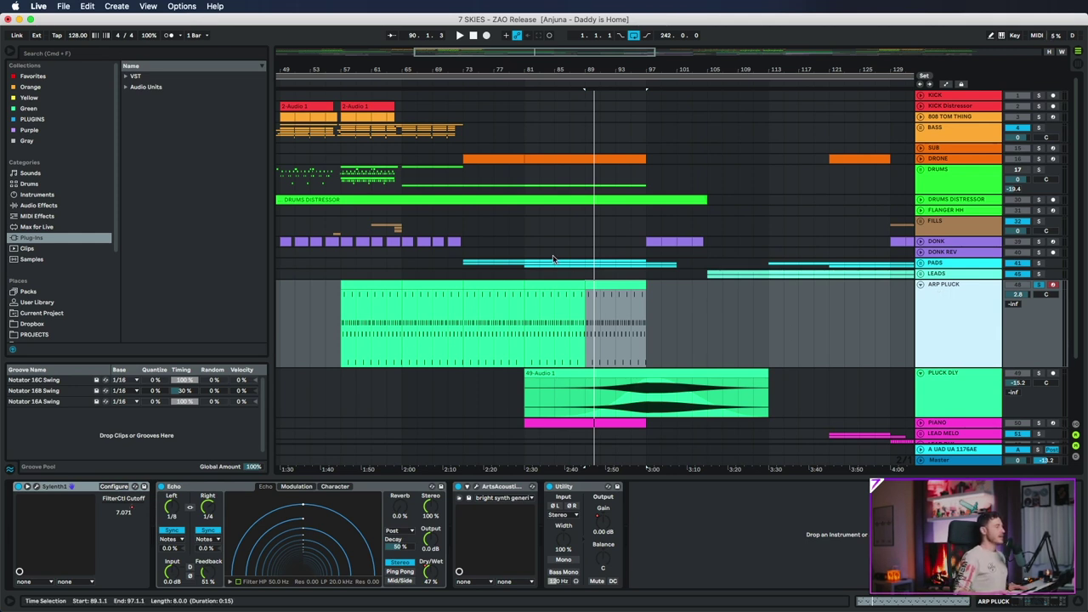
# Select bars 81 to 89 of the ARP PLUCK clip and shift the selection on to bars 89 to 97.
pyautogui.moveTo(538, 295); pyautogui.dragTo(590, 289)
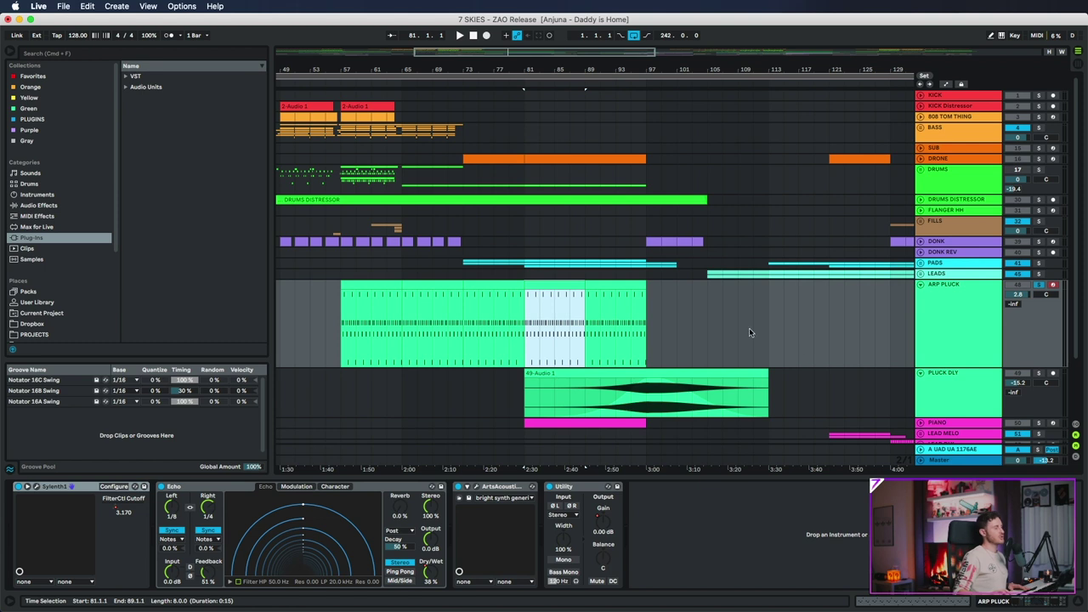
pyautogui.press('Right')
pyautogui.press('Right')
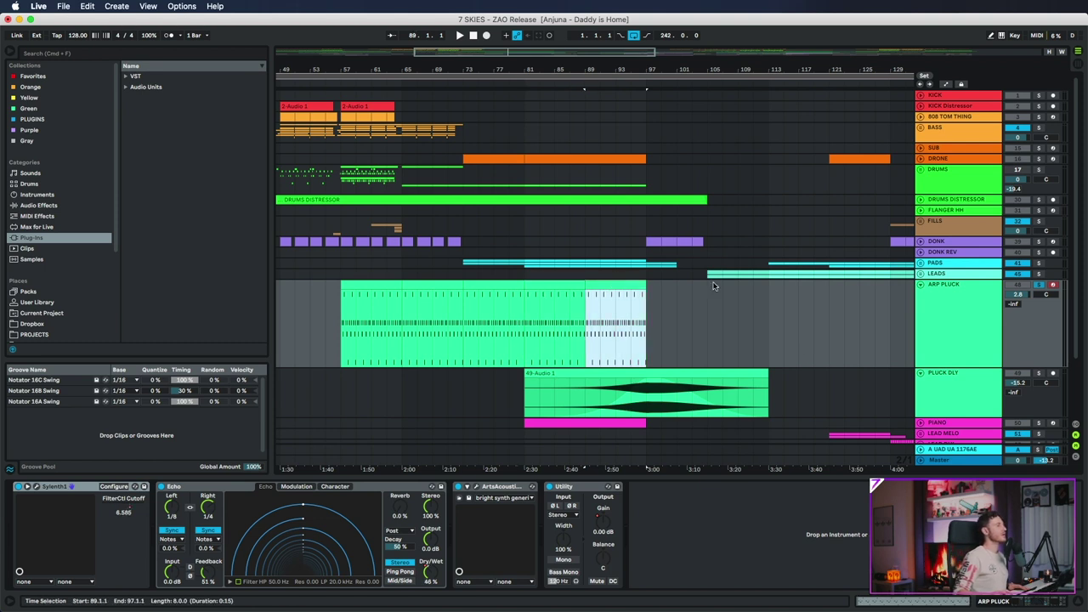
# Solo PLUCK DLY and DONK together with ARP PLUCK, and select bars 97 to 105 on the ARP PLUCK track.
pyautogui.click(1042, 376)
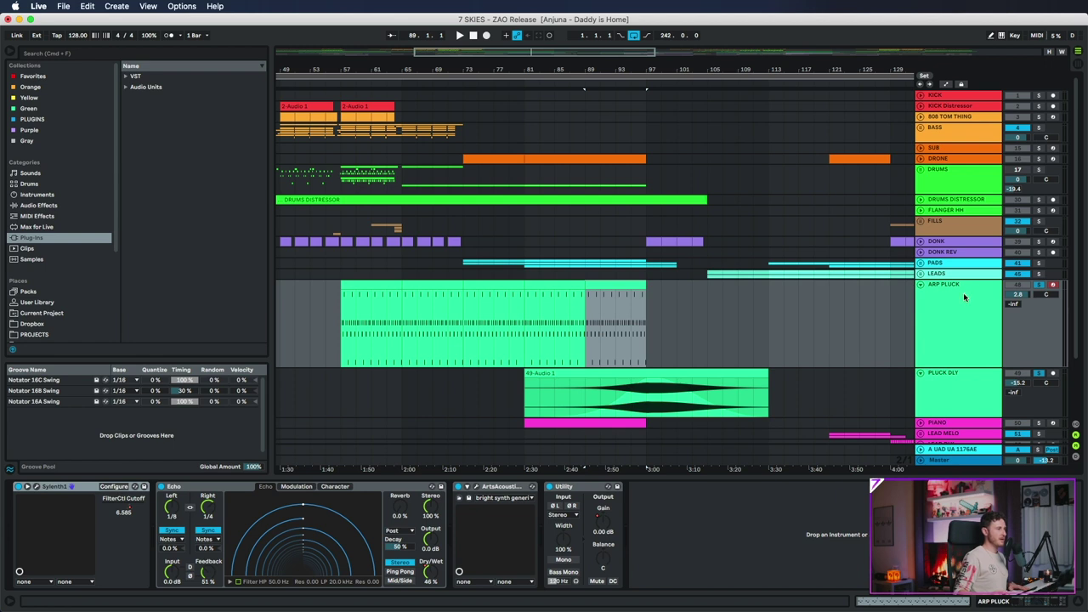
pyautogui.click(950, 243)
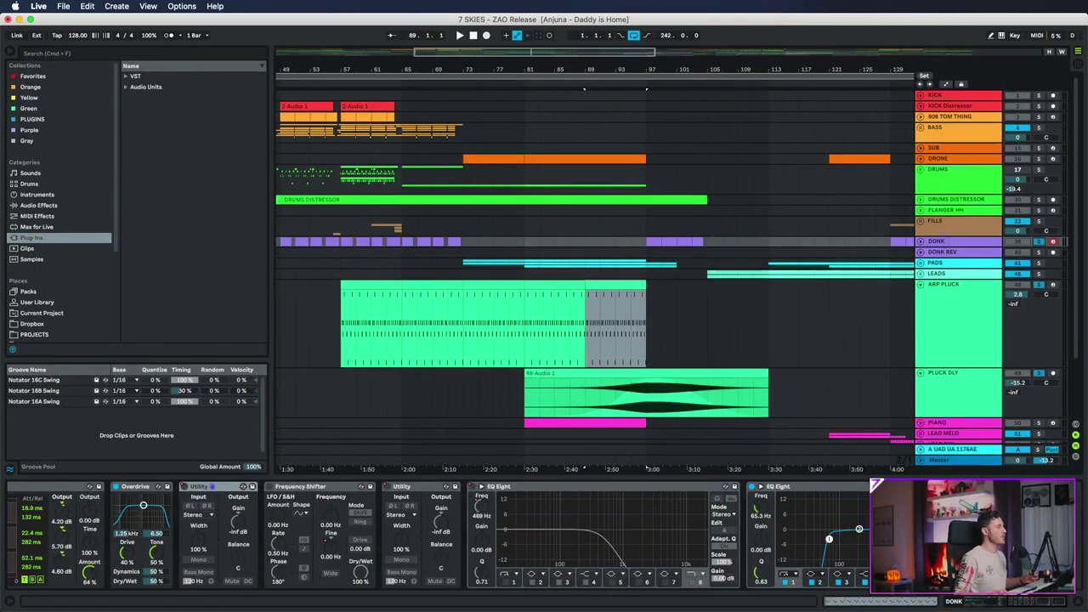
pyautogui.moveTo(646, 331)
pyautogui.mouseDown()
pyautogui.moveTo(711, 329)
pyautogui.moveTo(652, 327)
pyautogui.mouseUp()
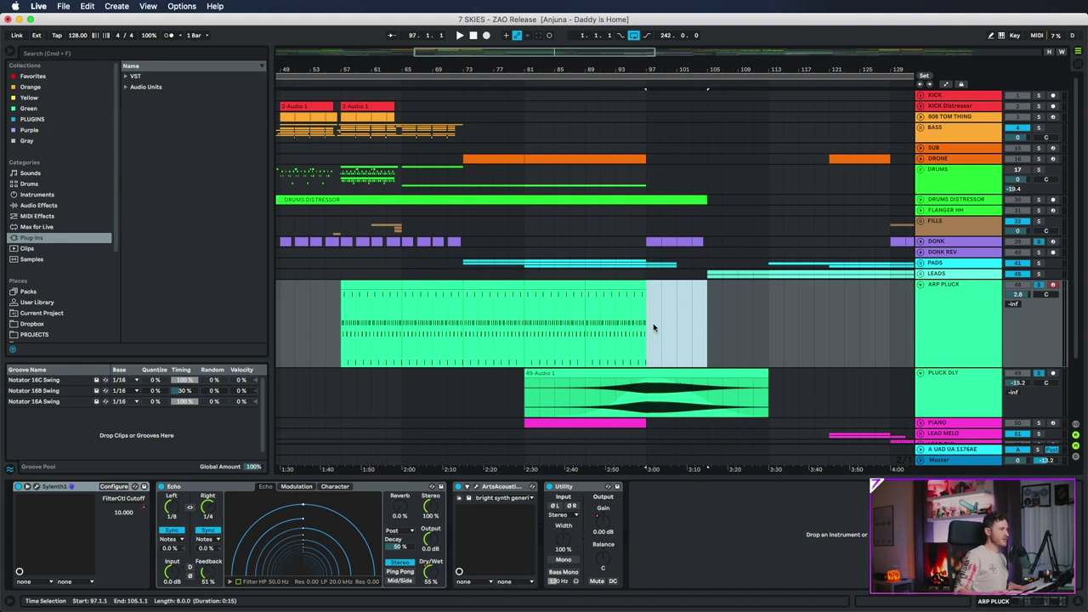
# Set the playback position on PADS at bar 89, add the group to the soloed tracks and unfold all tracks.
pyautogui.moveTo(651, 69); pyautogui.dragTo(609, 68)
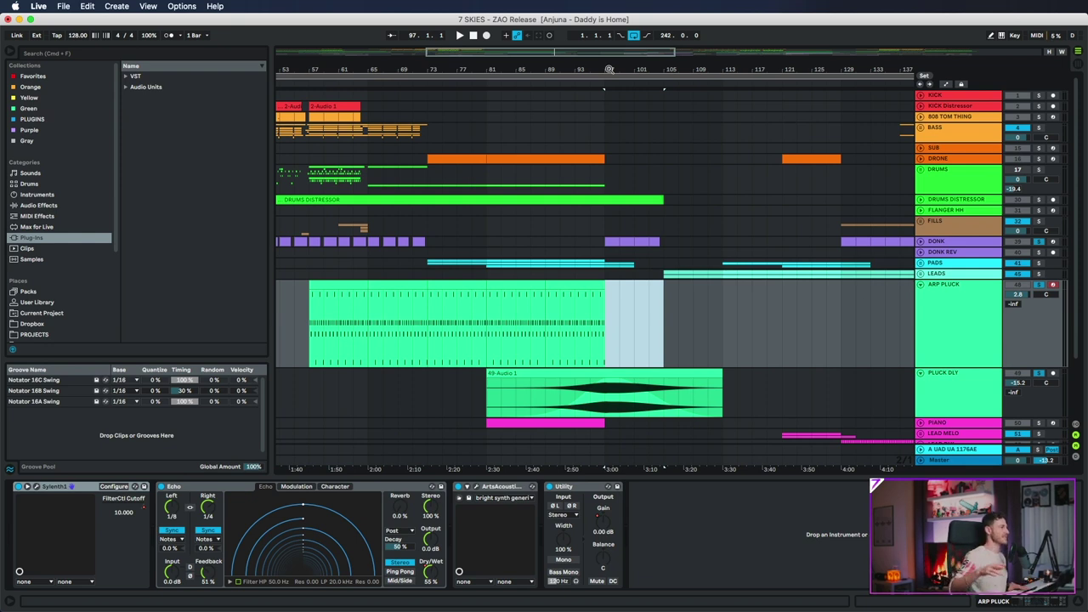
pyautogui.click(548, 263)
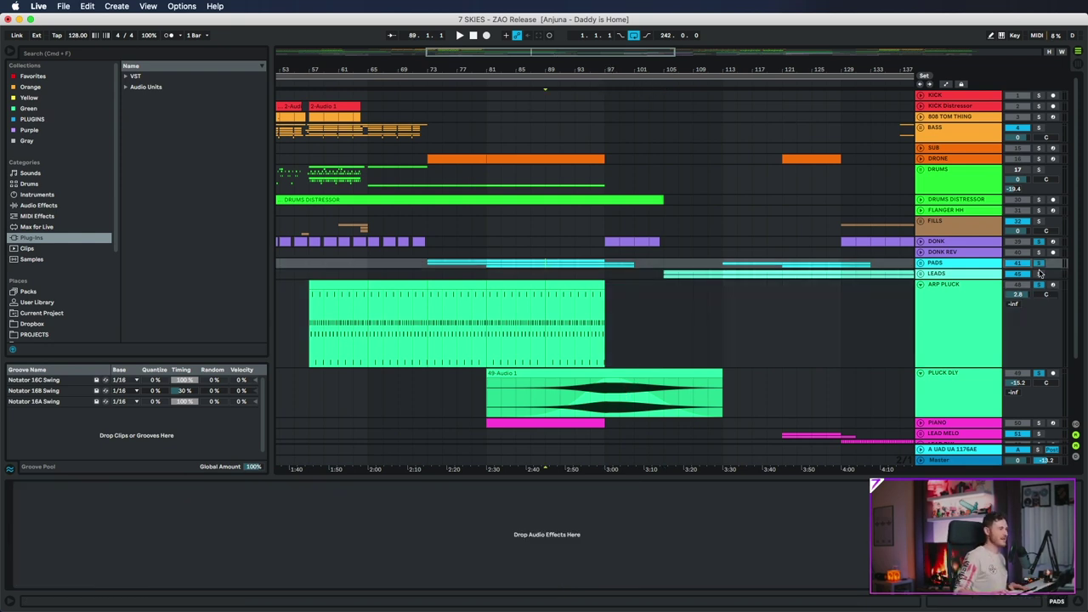
pyautogui.keyDown('alt'); pyautogui.click(920, 263); pyautogui.keyUp('alt')
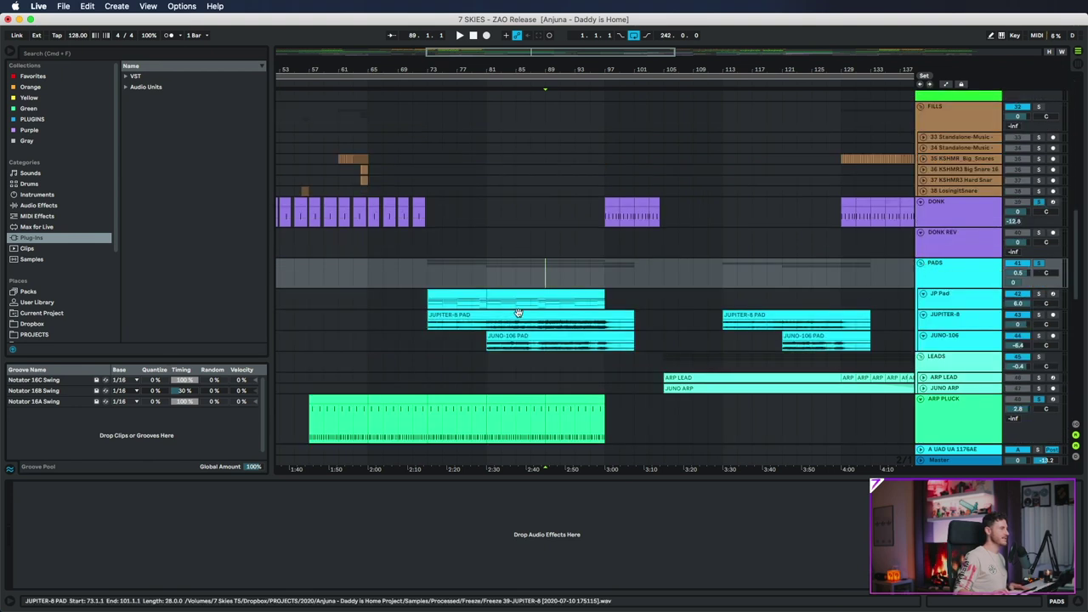
# Play the soloed pads, arp pluck, pluck delay and donk tracks together from bar 89.
pyautogui.click(547, 311)
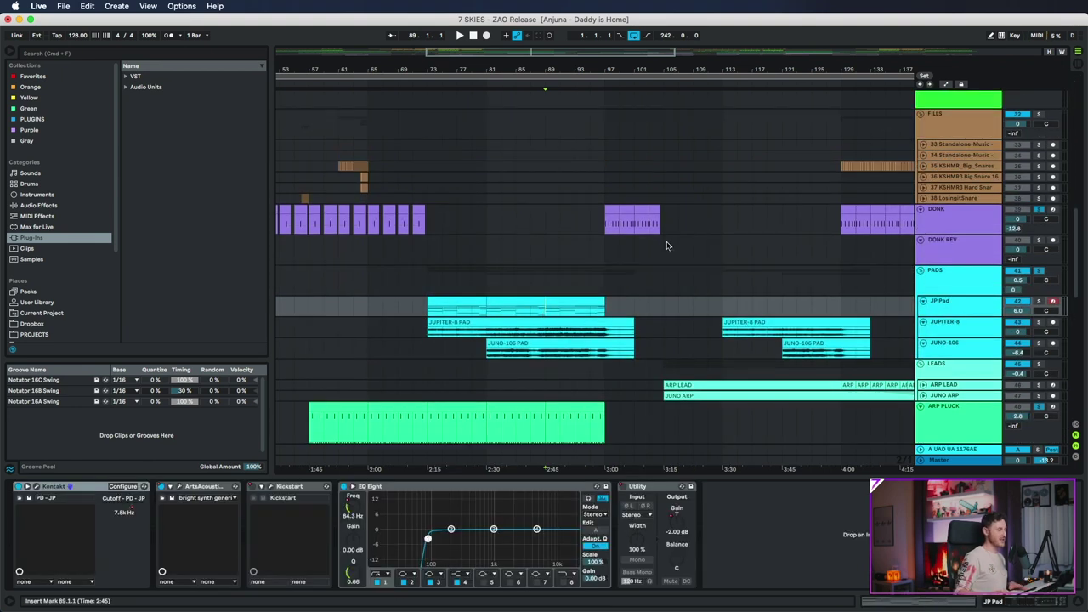
pyautogui.press('space')
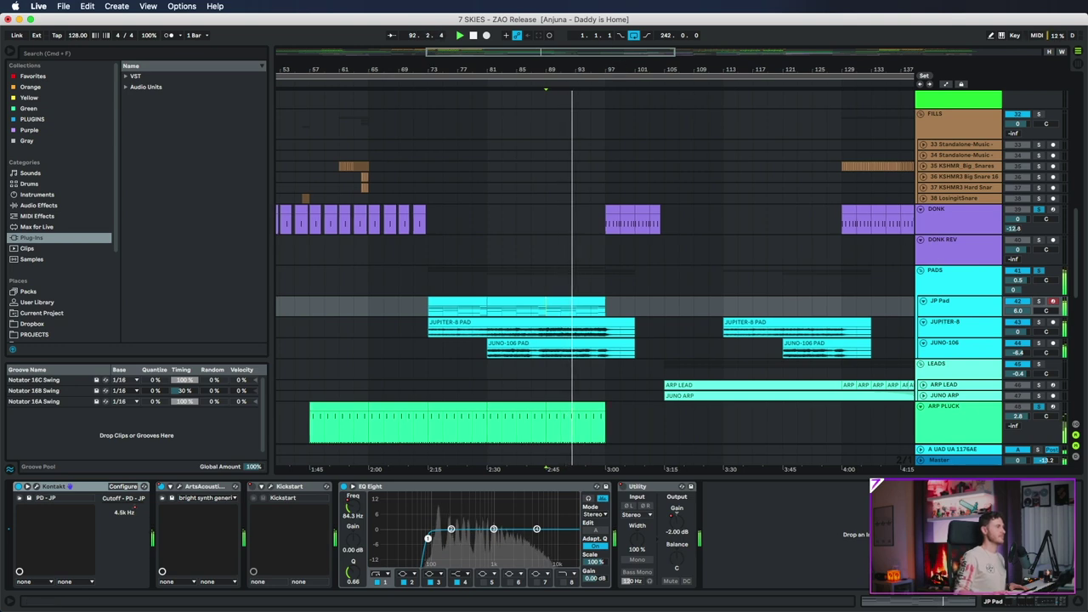
pyautogui.scroll(-2, 651, 104)
pyautogui.scroll(-5, 663, 153)
pyautogui.scroll(-1, 680, 170)
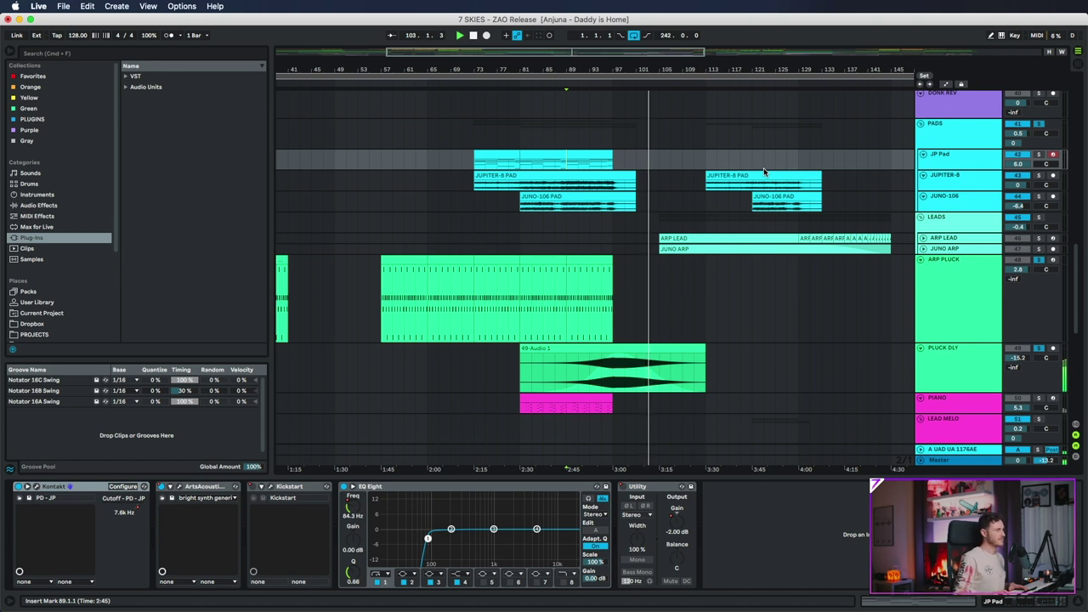
pyautogui.scroll(3, 773, 192)
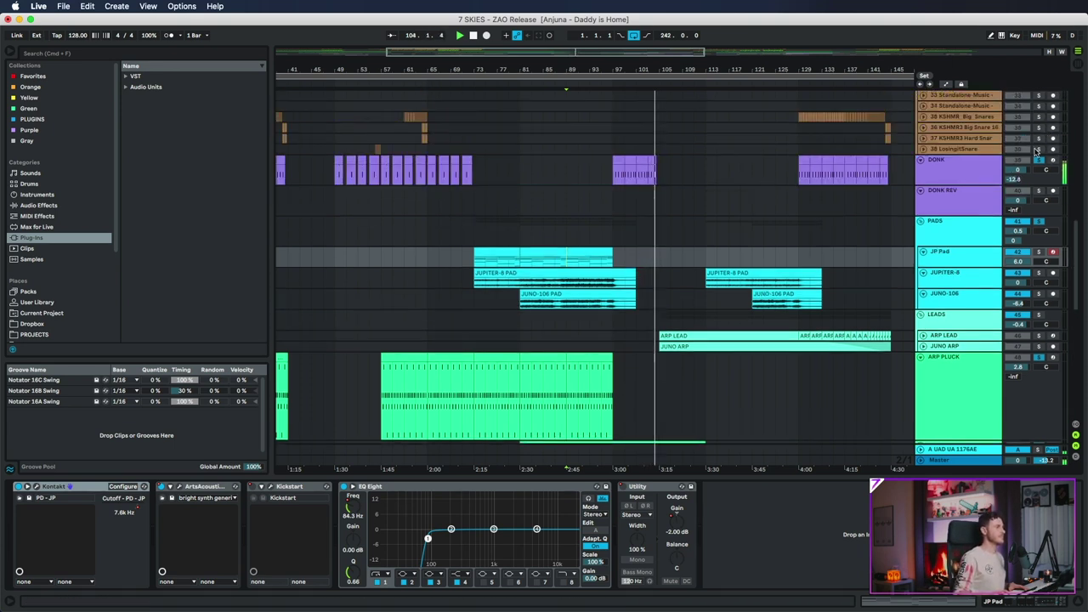
# Solo only the DONK track, set the playback position at bar 97 and make the track taller.
pyautogui.click(986, 176)
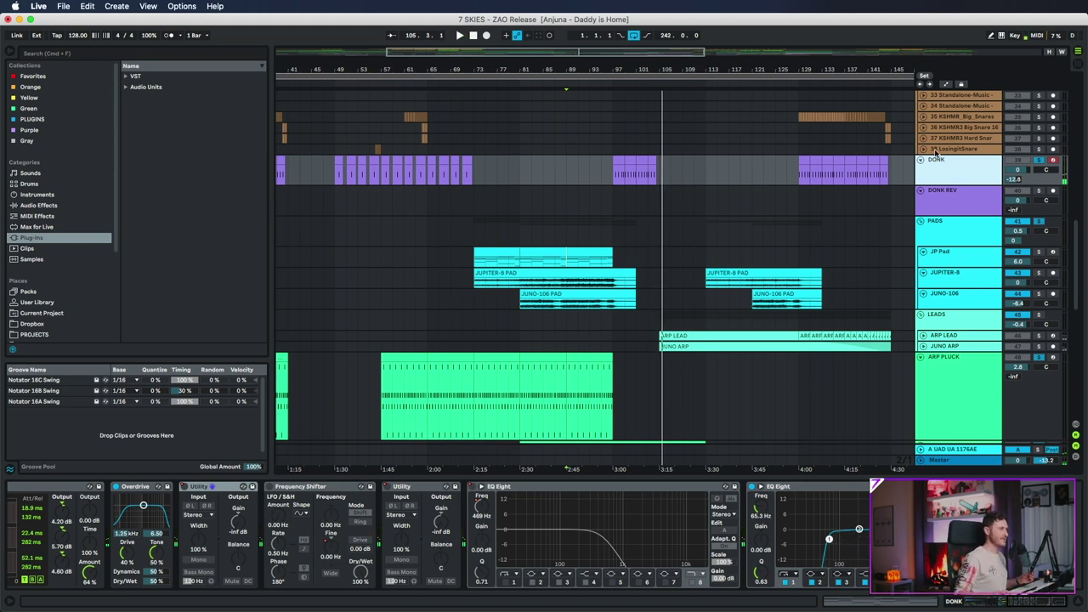
pyautogui.click(616, 174)
pyautogui.press('space')
pyautogui.moveTo(631, 69); pyautogui.dragTo(631, 100)
pyautogui.click(1039, 161)
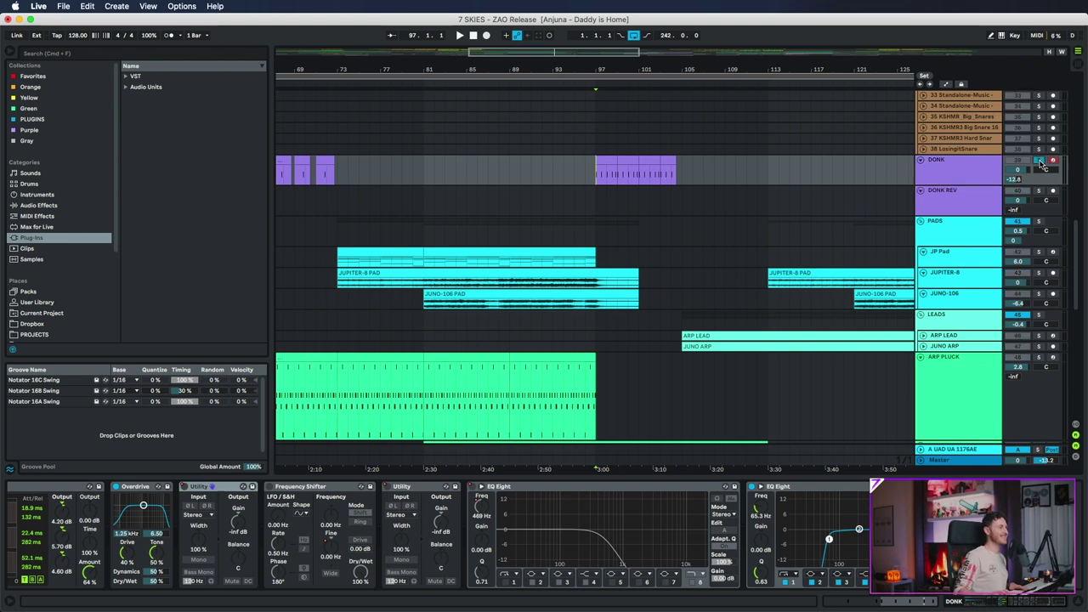
pyautogui.click(953, 182)
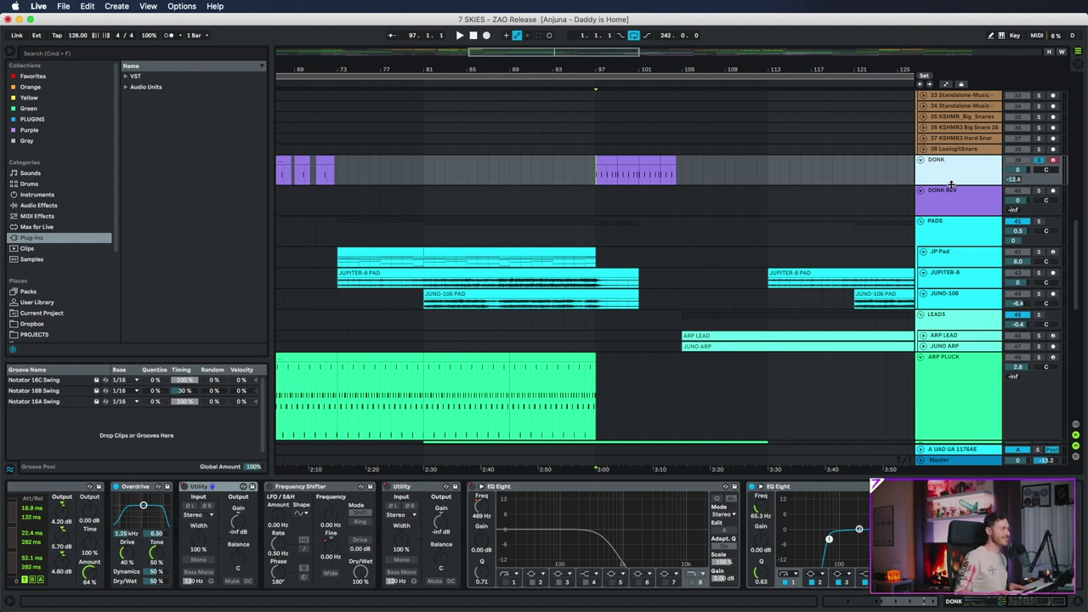
pyautogui.moveTo(951, 184); pyautogui.dragTo(952, 204)
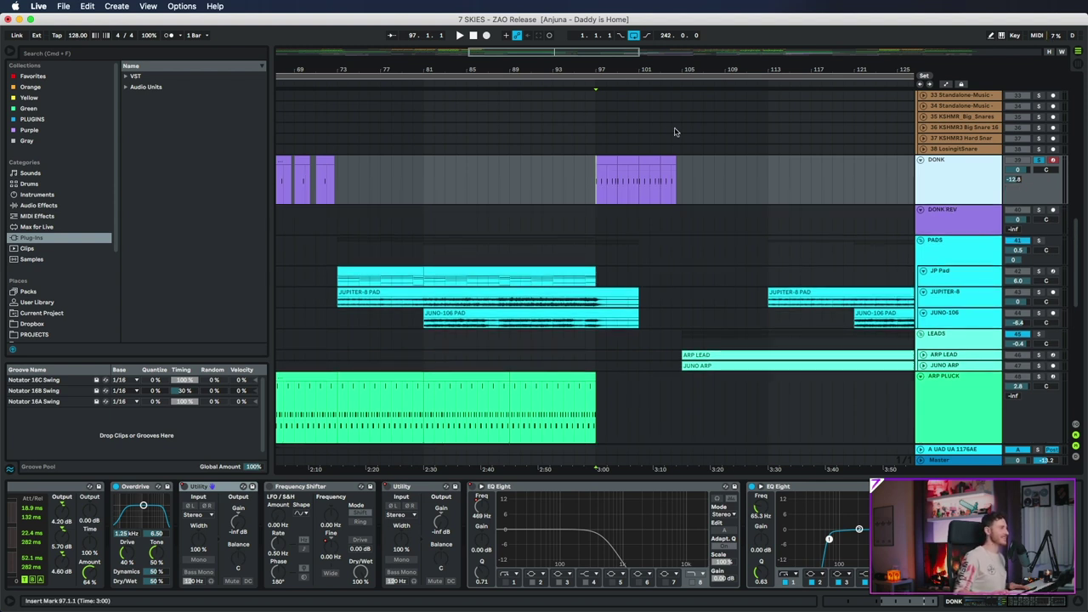
# Select bars 97 to 99 of the DONK clip, open its ArtsAcoustic Reverb window and play the part to examine the reverb.
pyautogui.moveTo(620, 75); pyautogui.dragTo(595, 161)
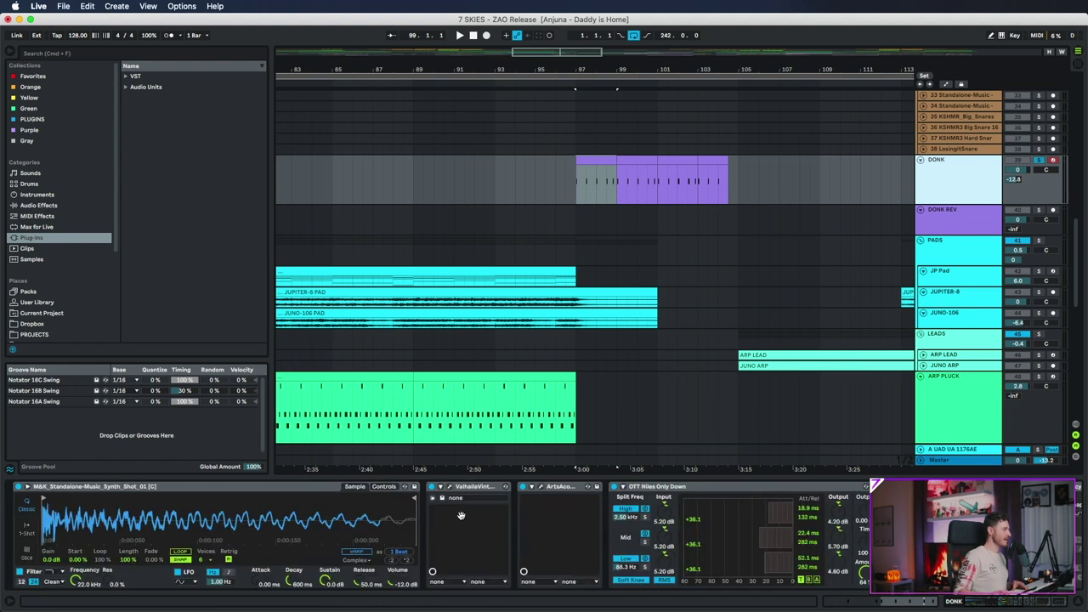
pyautogui.click(537, 486)
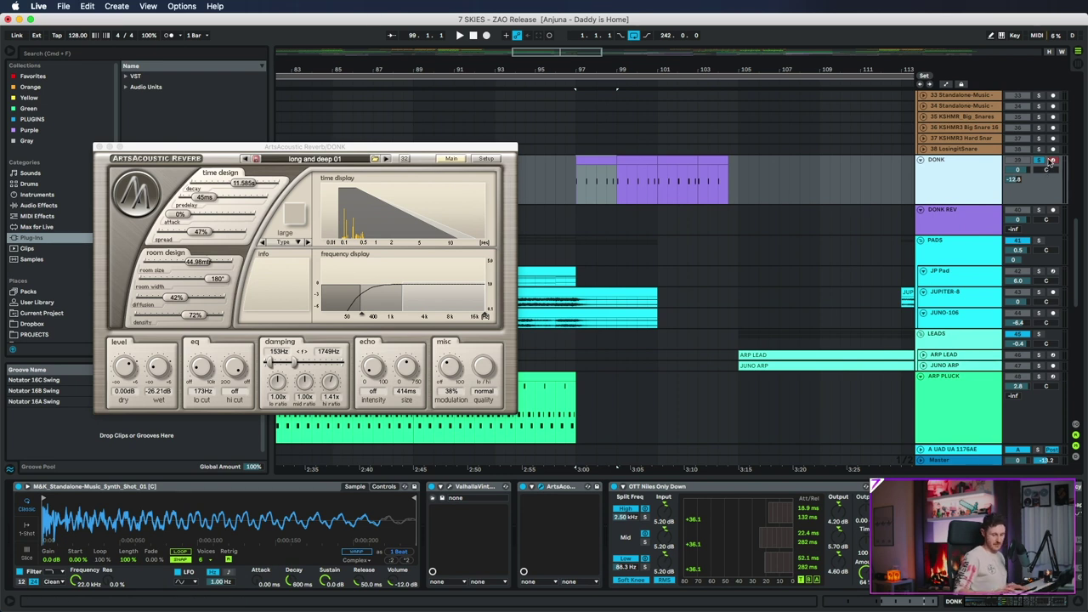
pyautogui.press('space')
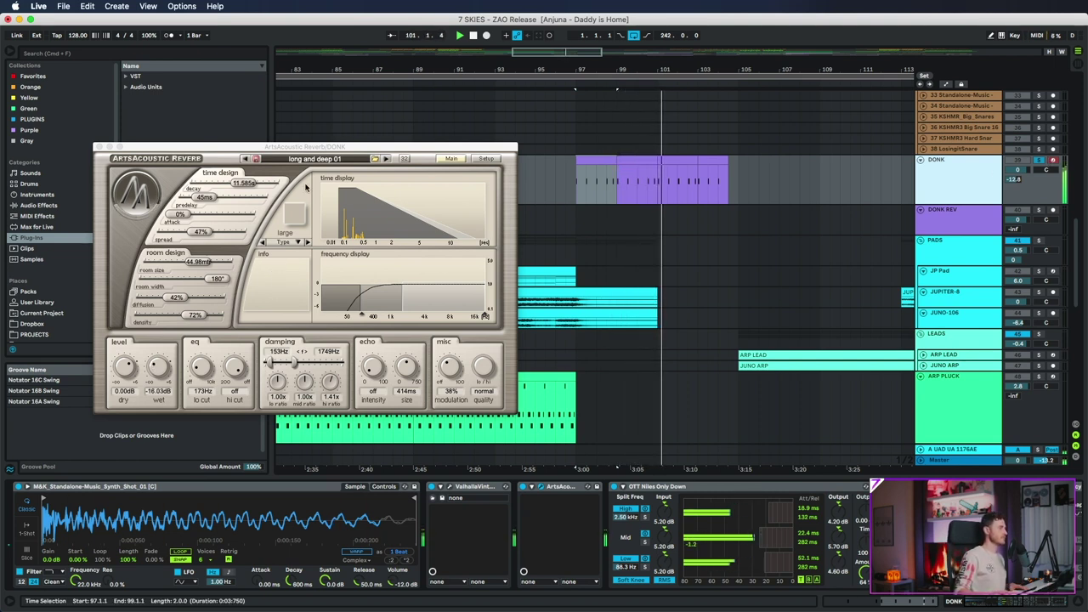
pyautogui.moveTo(351, 146); pyautogui.dragTo(419, 137)
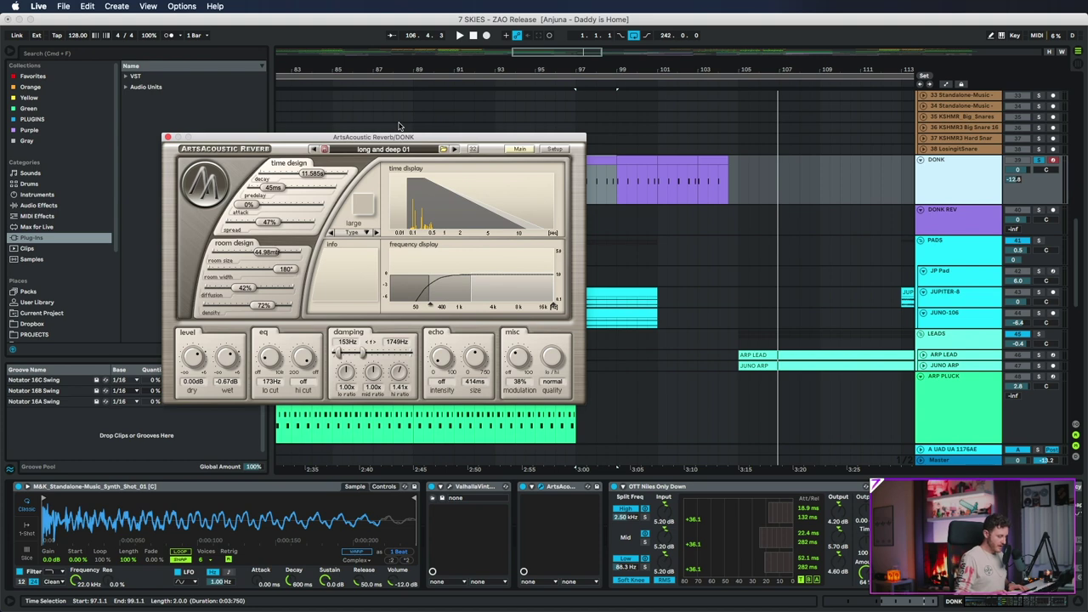
pyautogui.moveTo(489, 141); pyautogui.dragTo(604, 106)
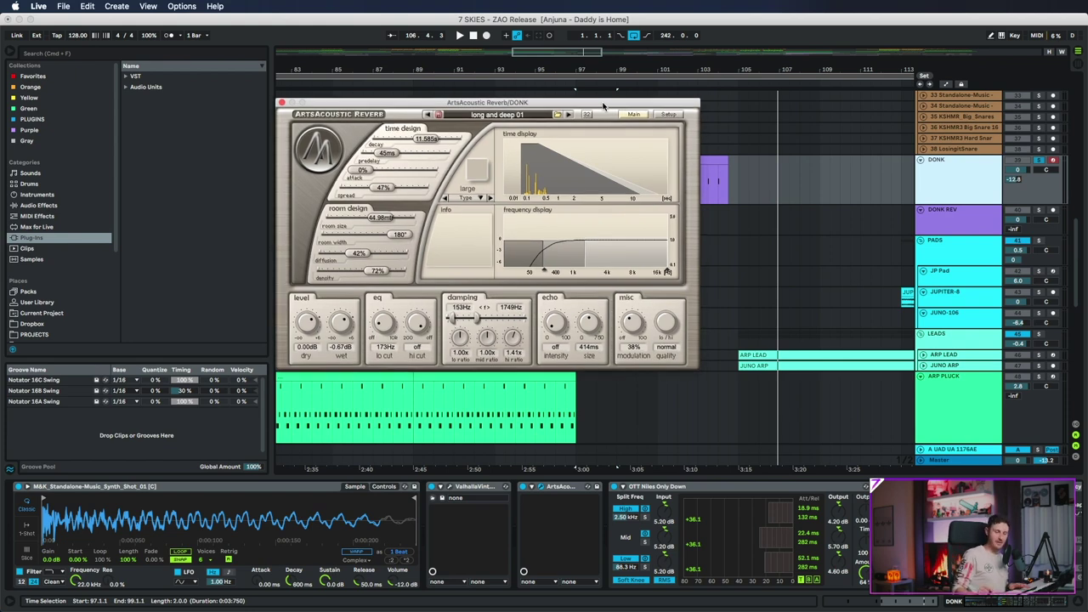
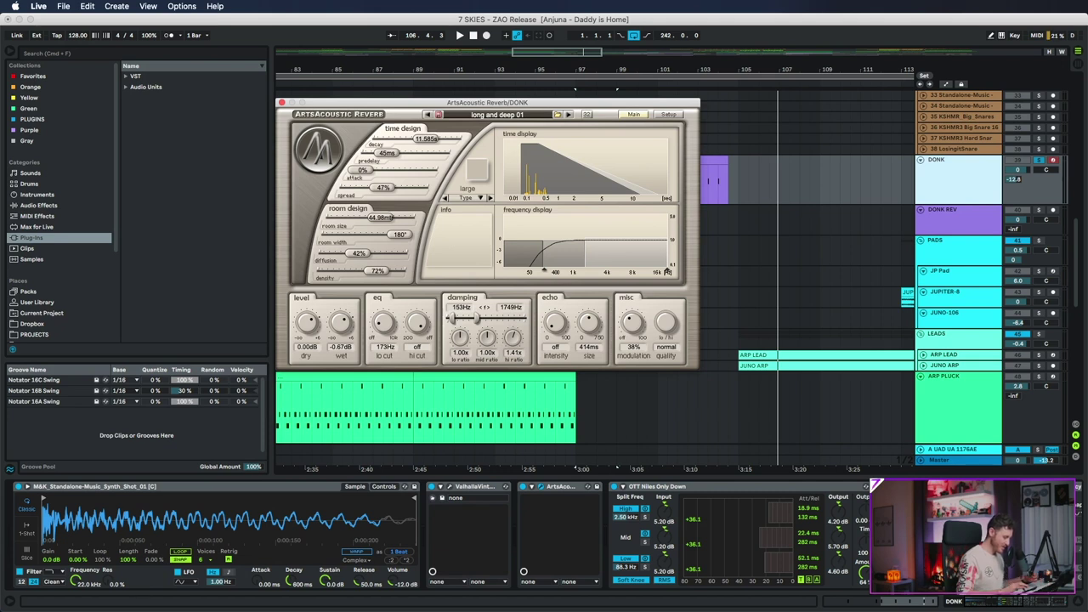
pyautogui.press('space')
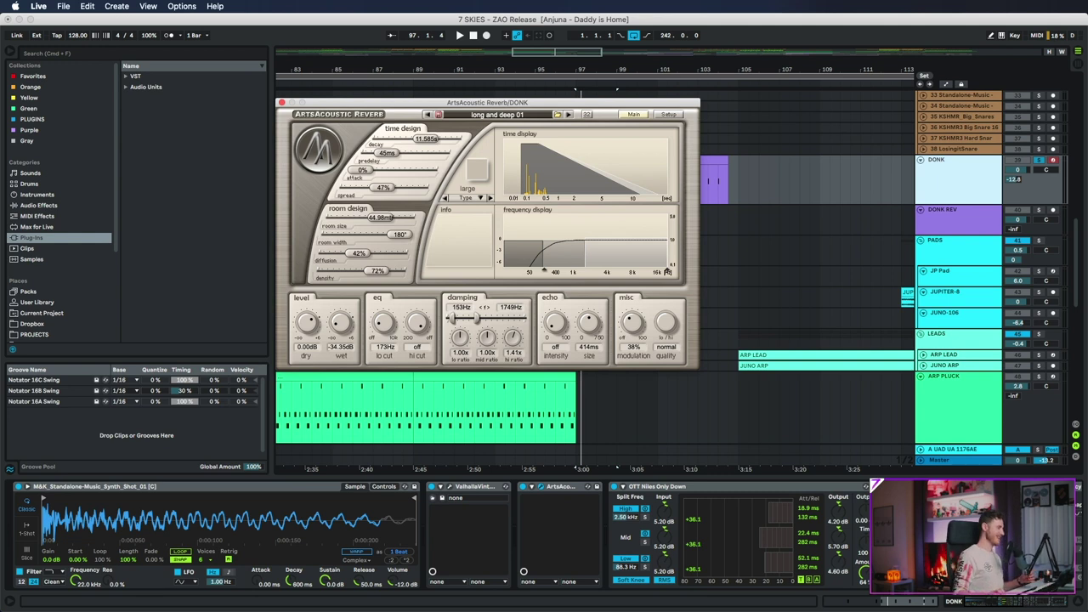
# Fold all tracks in the arrangement and close the DONK track's reverb window.
pyautogui.click(922, 376)
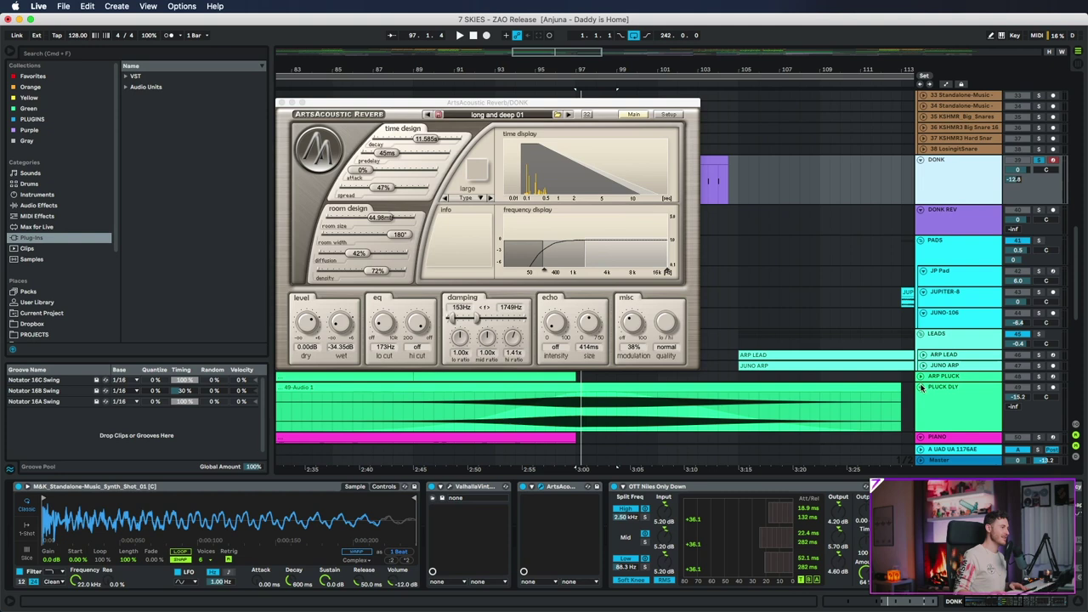
pyautogui.keyDown('alt'); pyautogui.click(923, 387); pyautogui.keyUp('alt')
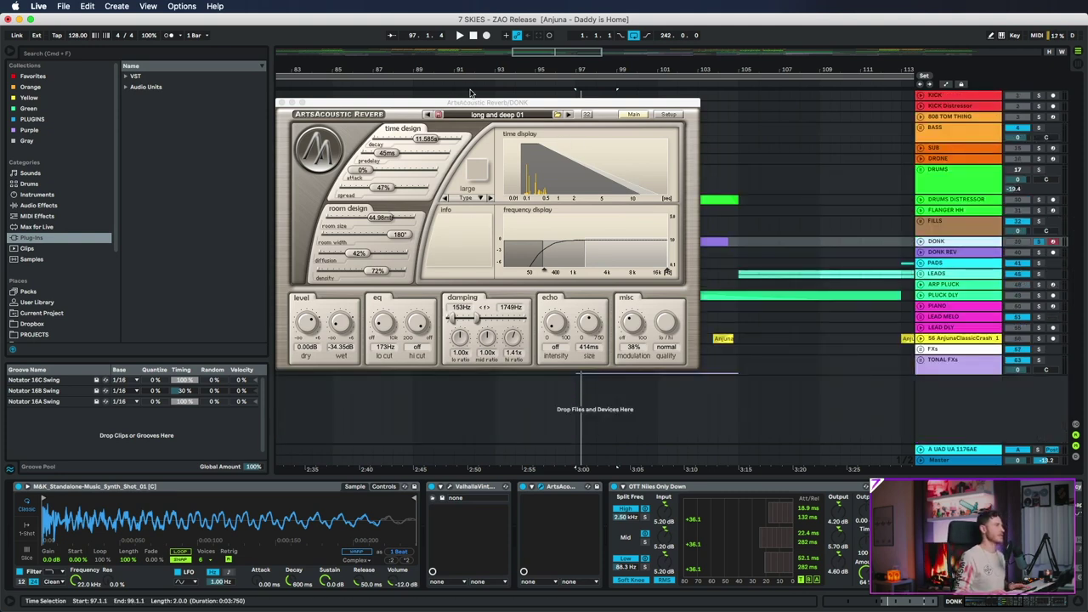
pyautogui.press('-')
pyautogui.scroll(2, 595, 212)
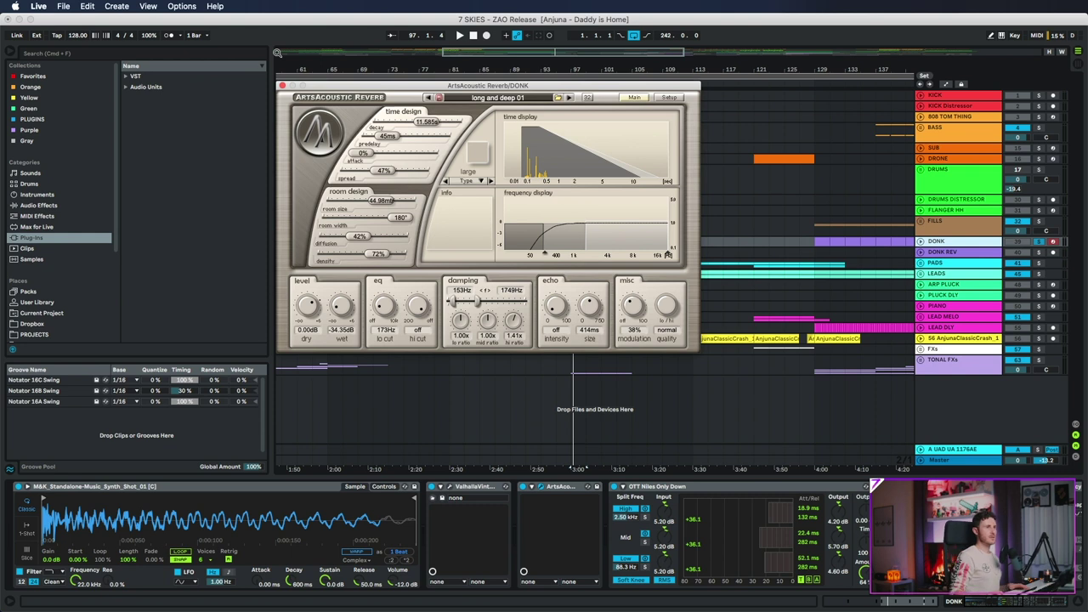
pyautogui.click(281, 86)
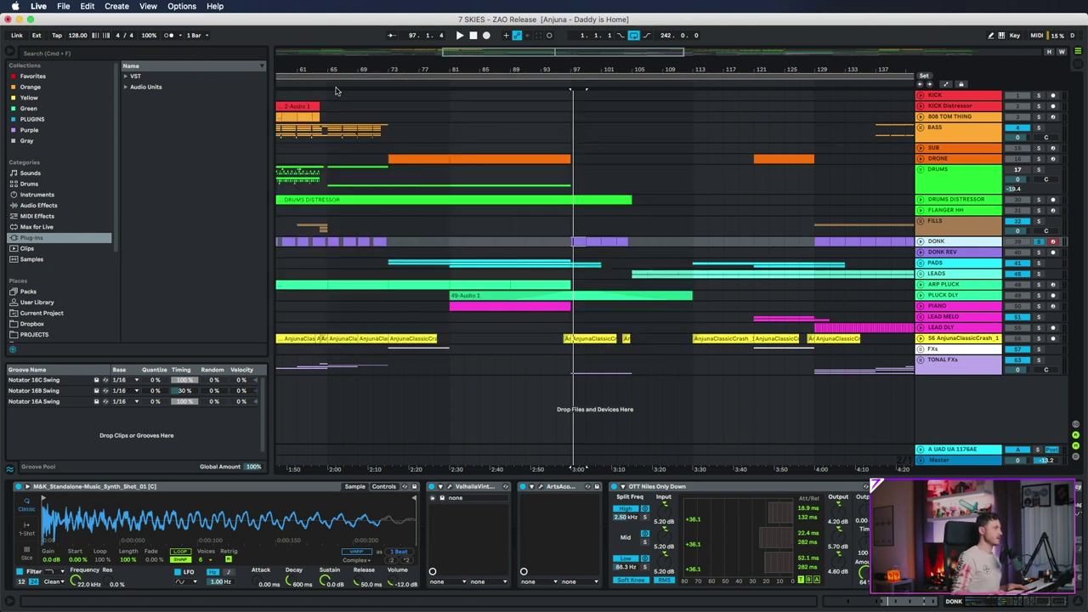
# Unfold the PADS group, solo it alone and select the JP Pad clip at bars 73 to 81.
pyautogui.click(920, 263)
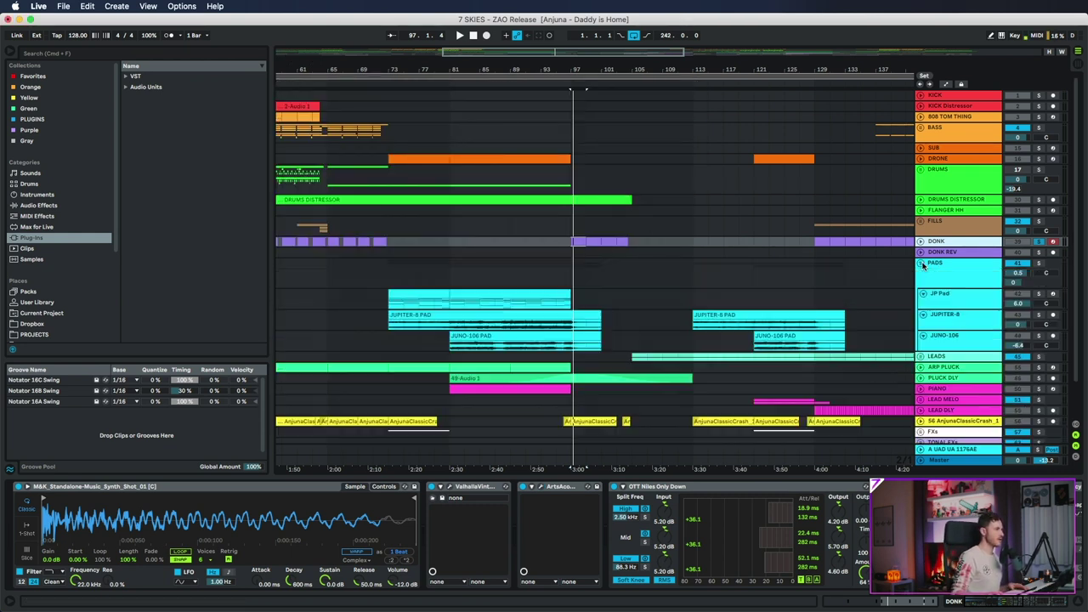
pyautogui.click(962, 283)
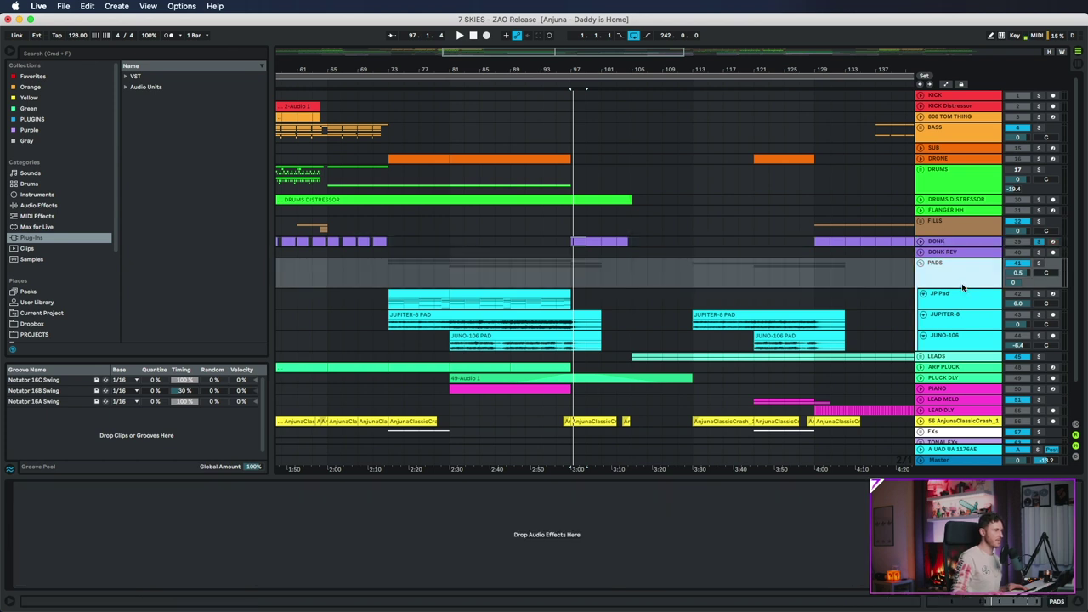
pyautogui.click(1037, 263)
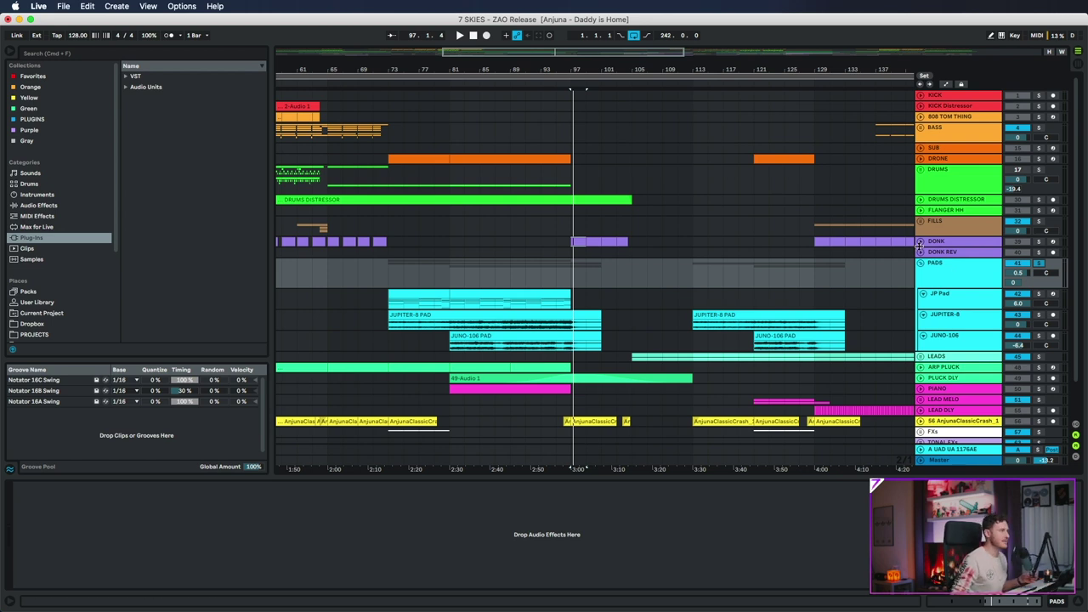
pyautogui.click(405, 290)
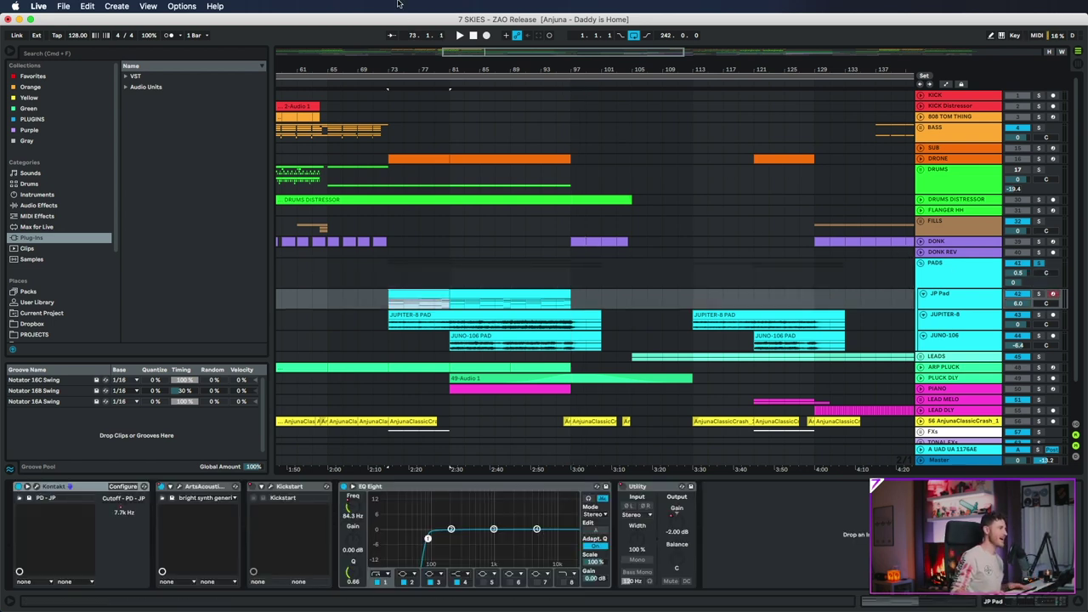
pyautogui.moveTo(407, 70); pyautogui.dragTo(407, 74)
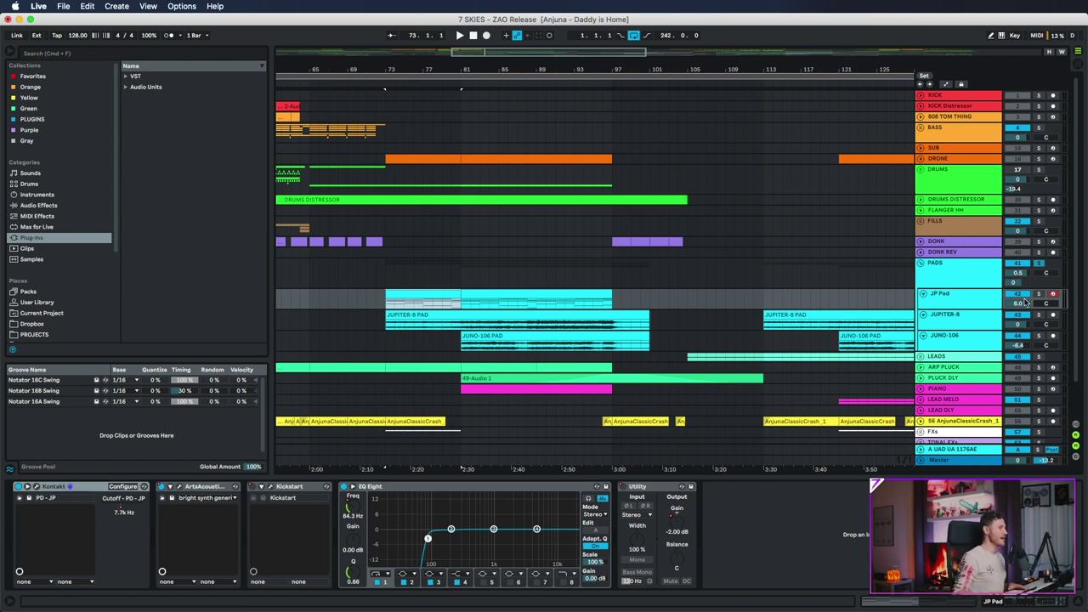
# Open the Kontakt instrument on JP Pad to examine its PD - JP patch, and close the window.
pyautogui.click(960, 299)
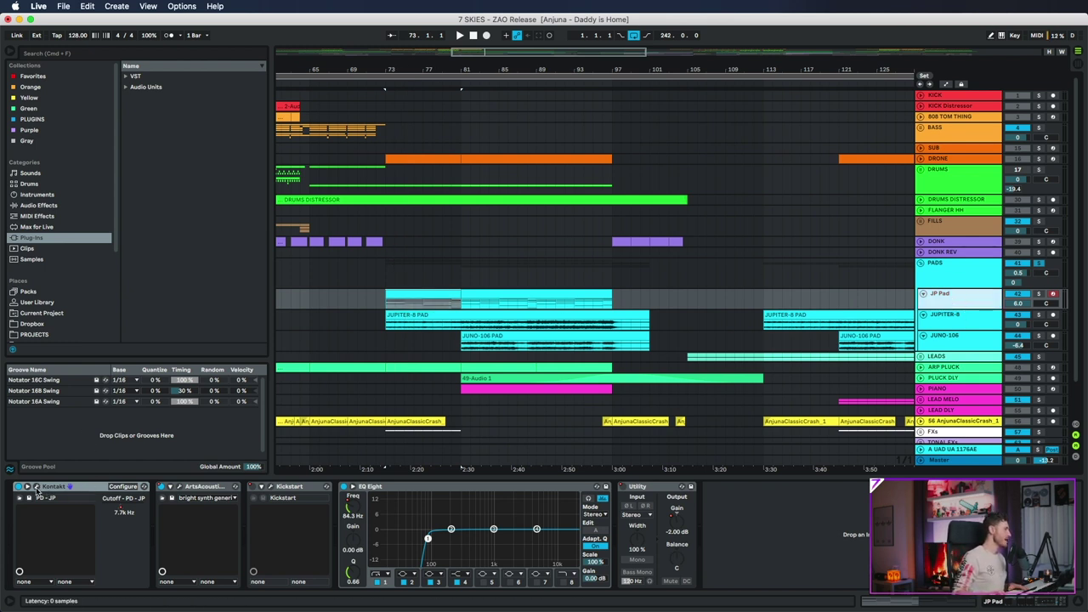
pyautogui.press('super+alt+p')
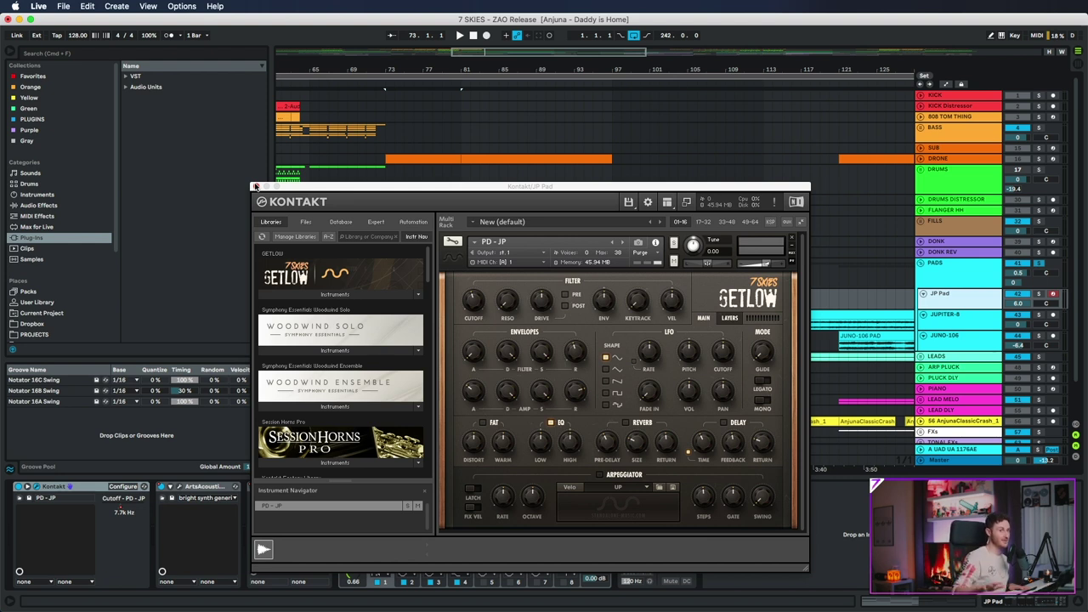
pyautogui.click(255, 186)
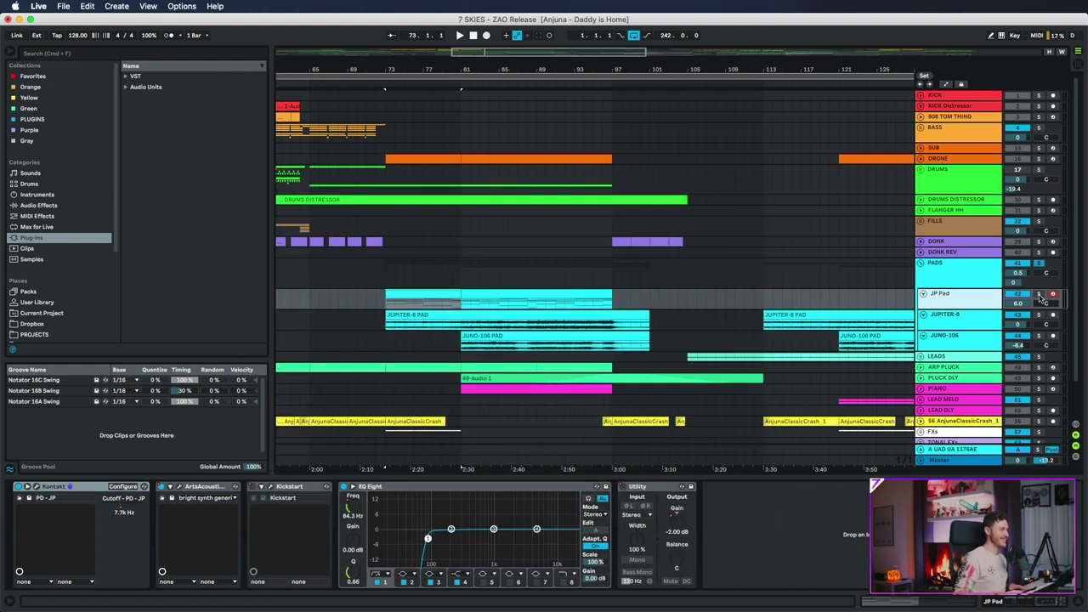
# Solo JP Pad and play it from bar 73 while examining the filter cutoff in its Kontakt window.
pyautogui.press('space')
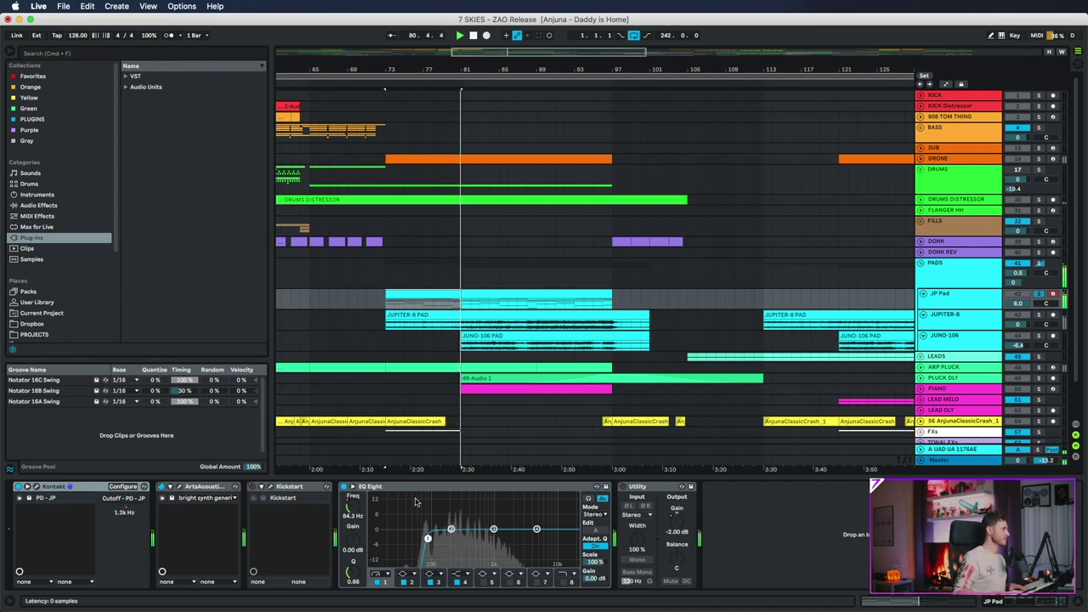
pyautogui.press('super+alt+p')
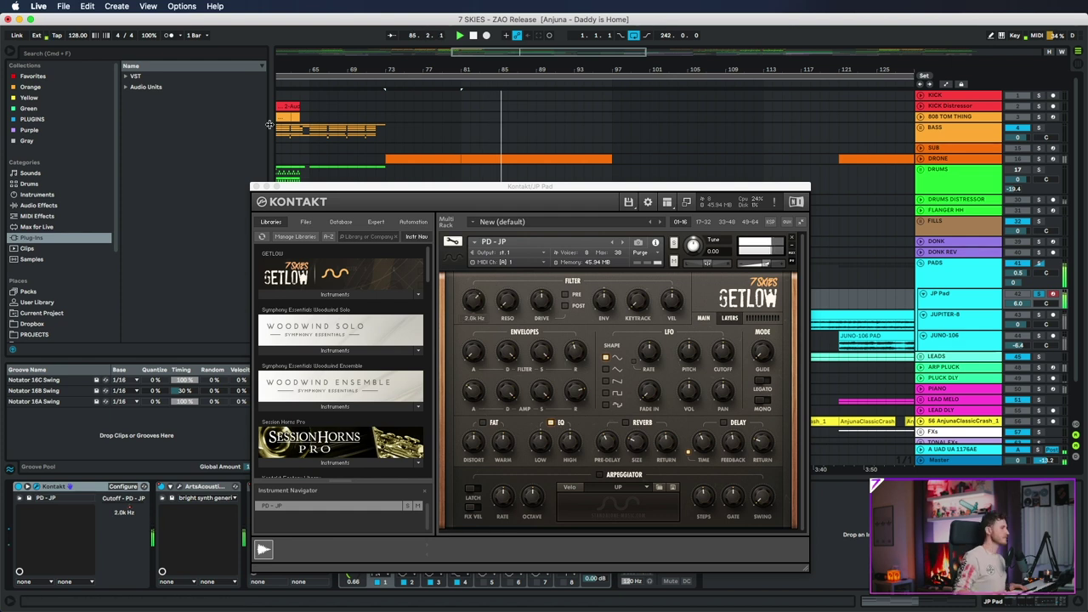
pyautogui.moveTo(308, 190); pyautogui.dragTo(318, 184)
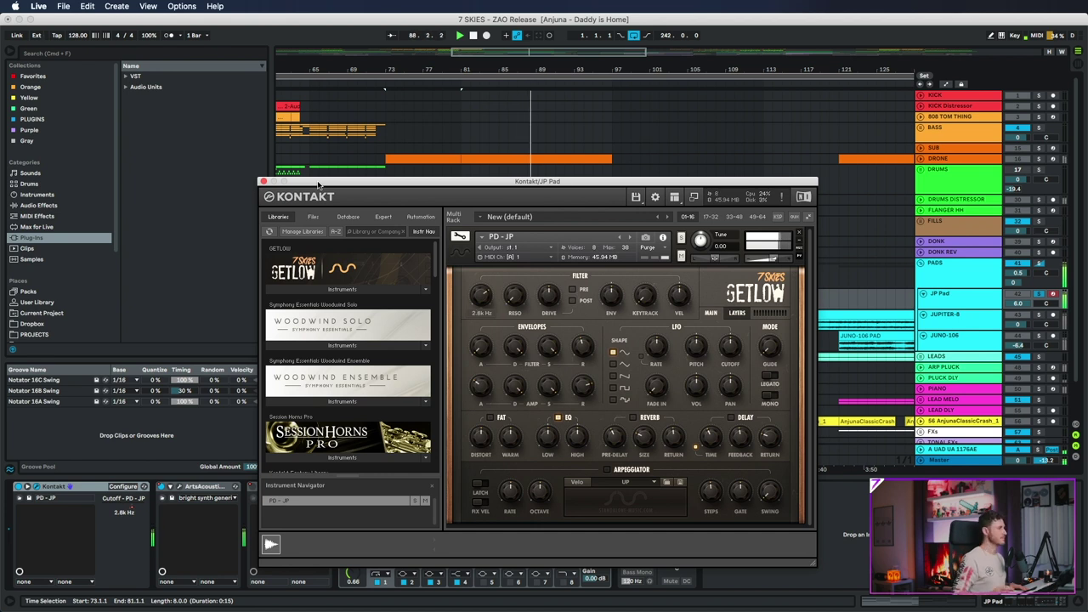
pyautogui.press('super+alt+p')
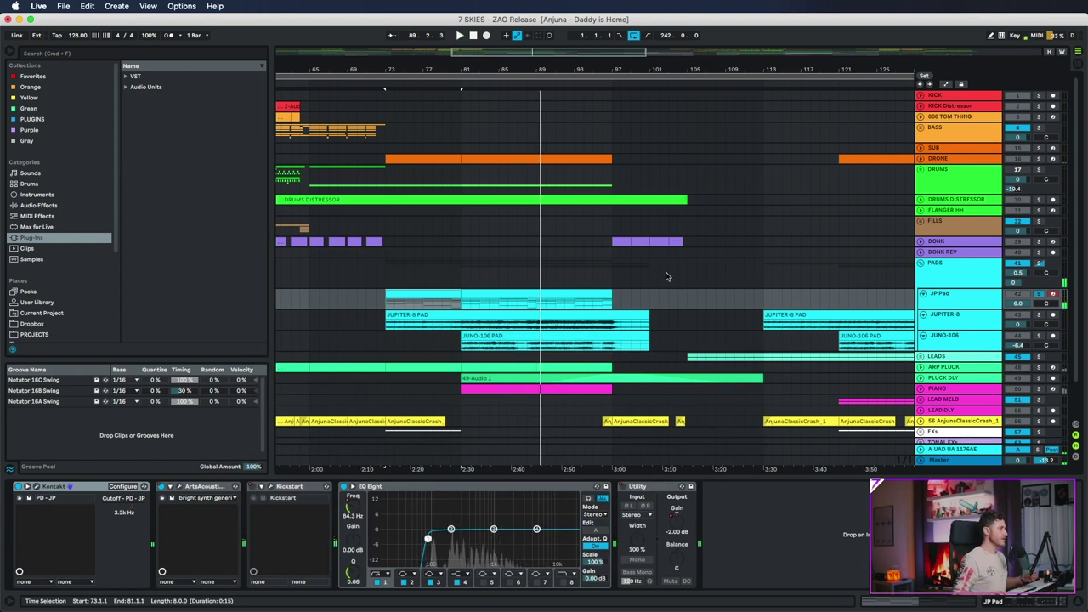
# Stop playback, solo the JUPITER-8 track, make it taller and select its JUPITER-8 PAD clip at bars 73 to 101.
pyautogui.click(959, 297)
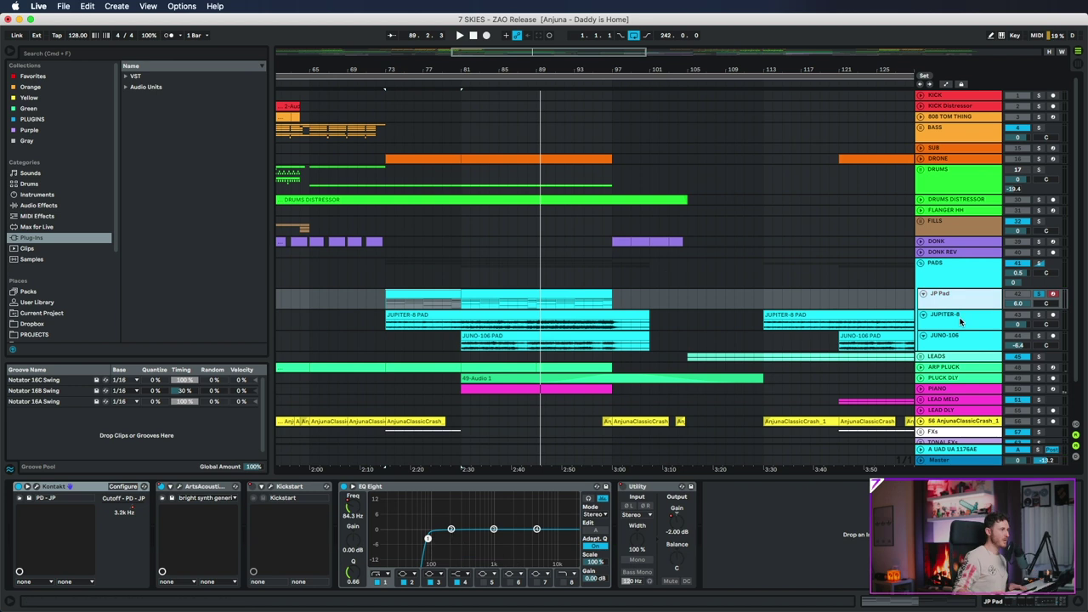
pyautogui.click(961, 321)
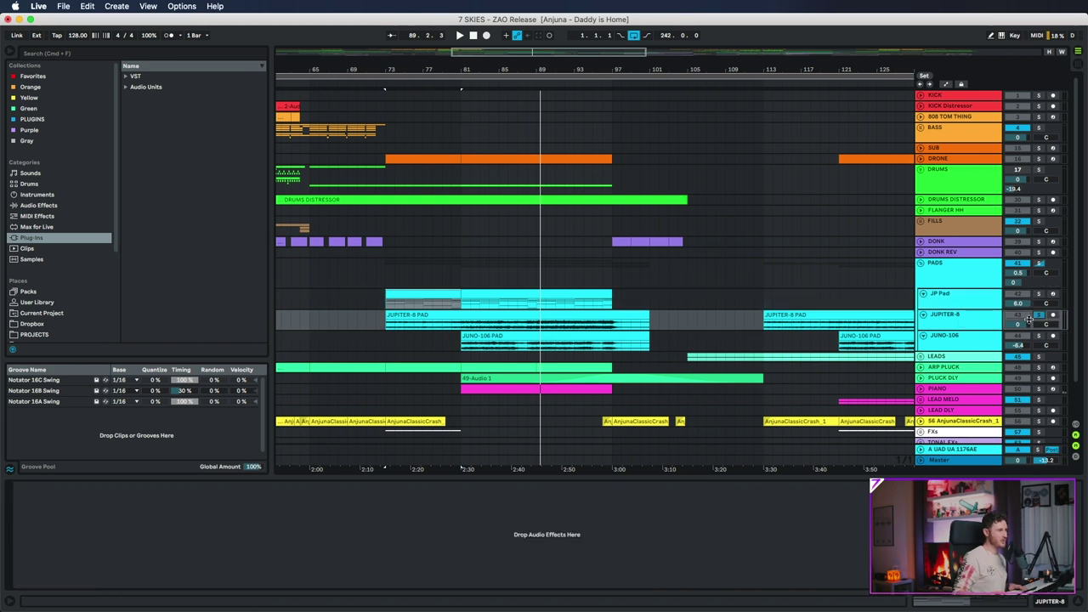
pyautogui.click(933, 324)
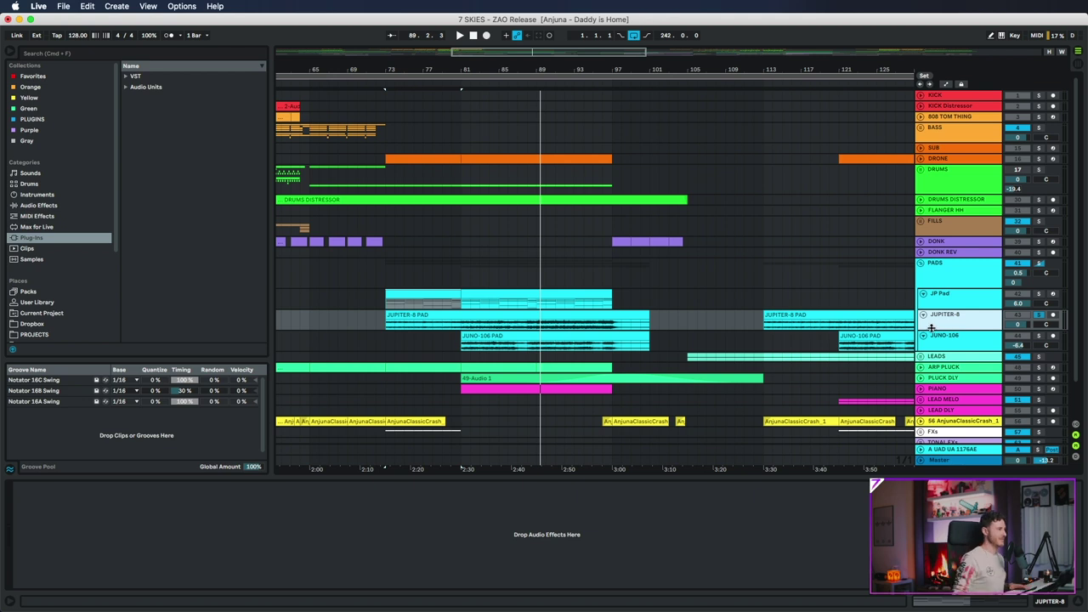
pyautogui.moveTo(932, 328); pyautogui.dragTo(932, 337)
pyautogui.click(474, 330)
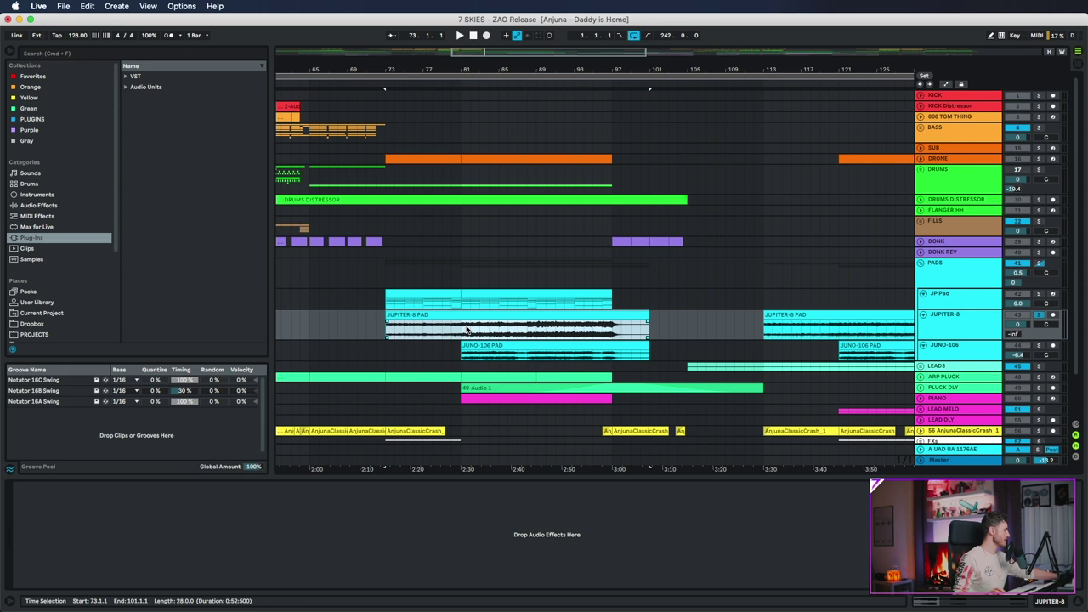
# Play the soloed JUPITER-8 pad from bar 73, switching its solo off and back on to compare it with the full pads.
pyautogui.press('space')
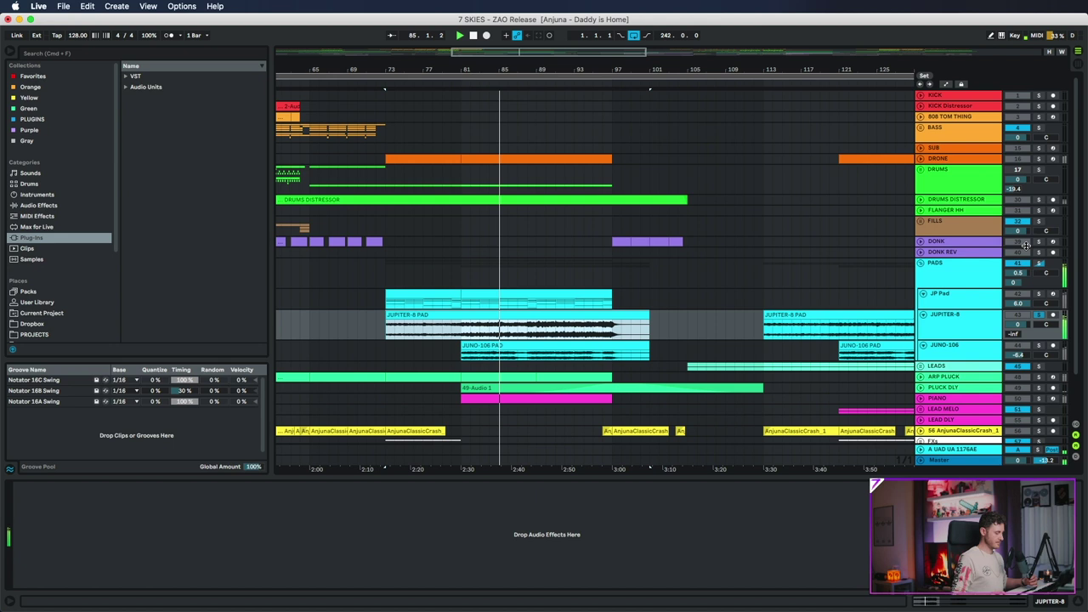
pyautogui.click(1038, 315)
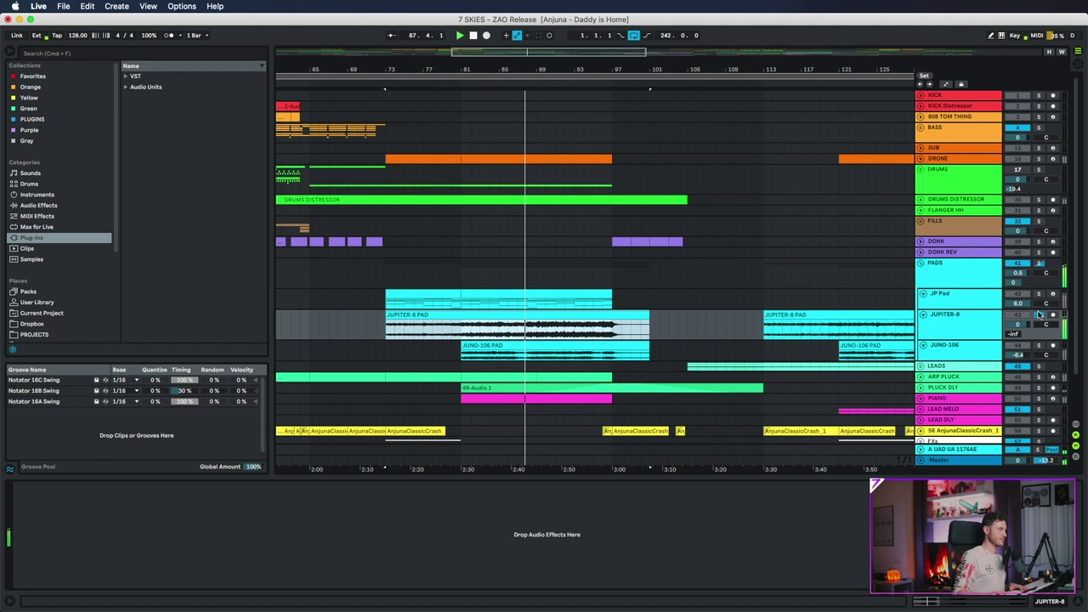
pyautogui.click(1038, 316)
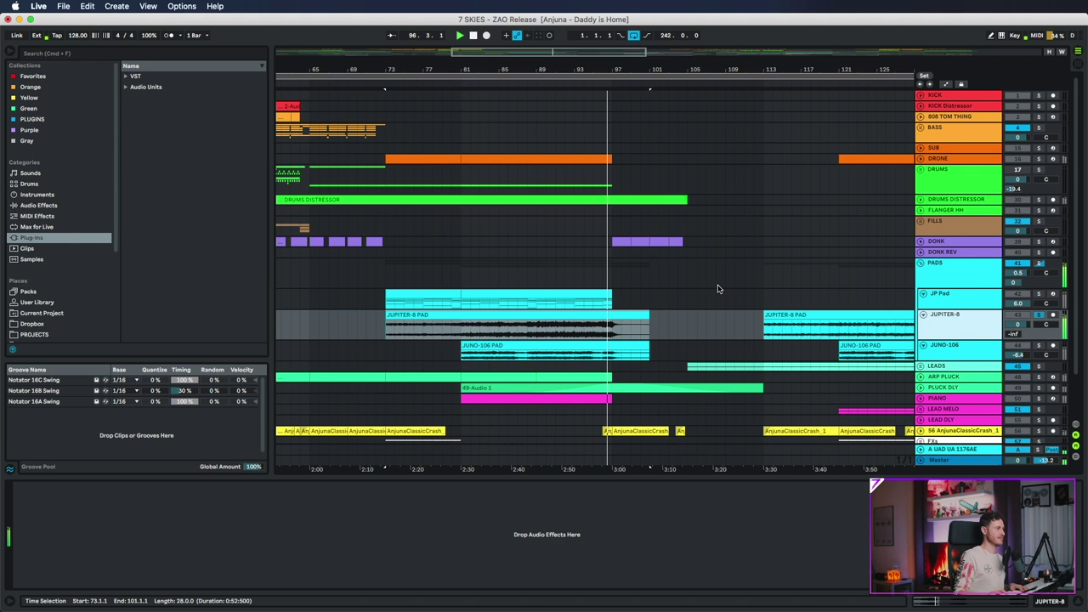
# Solo the JUNO-106 track alone and play its JUNO-106 PAD clip from bar 81.
pyautogui.click(1041, 350)
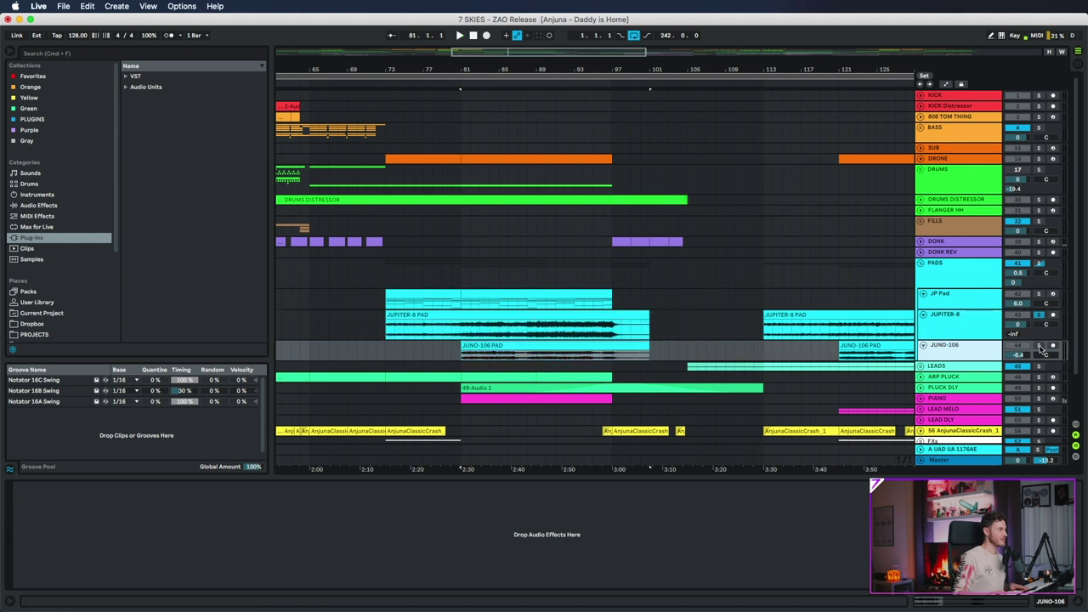
pyautogui.click(1039, 346)
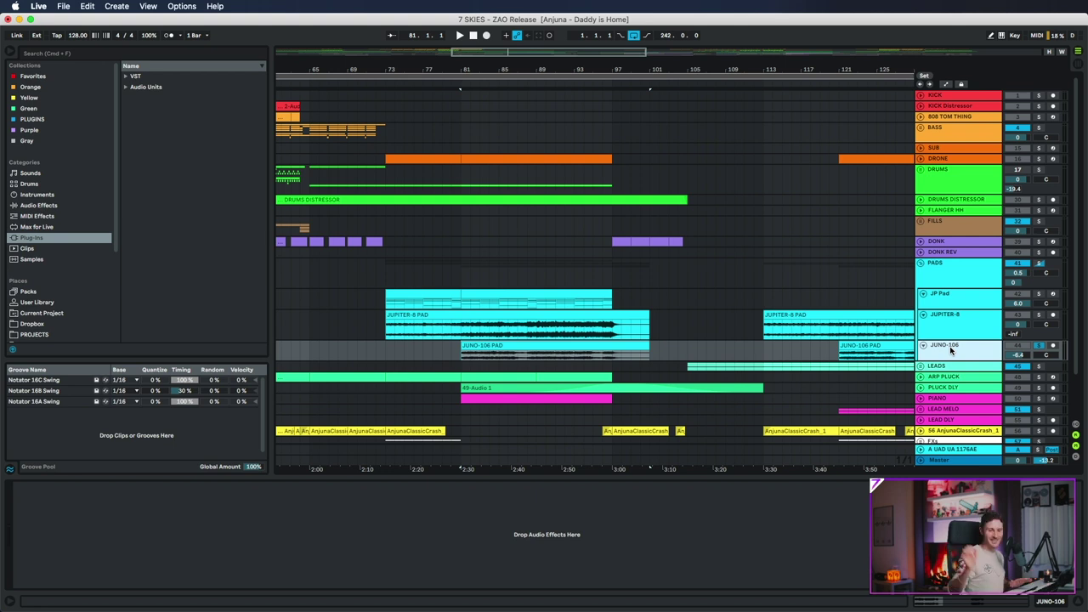
pyautogui.click(488, 343)
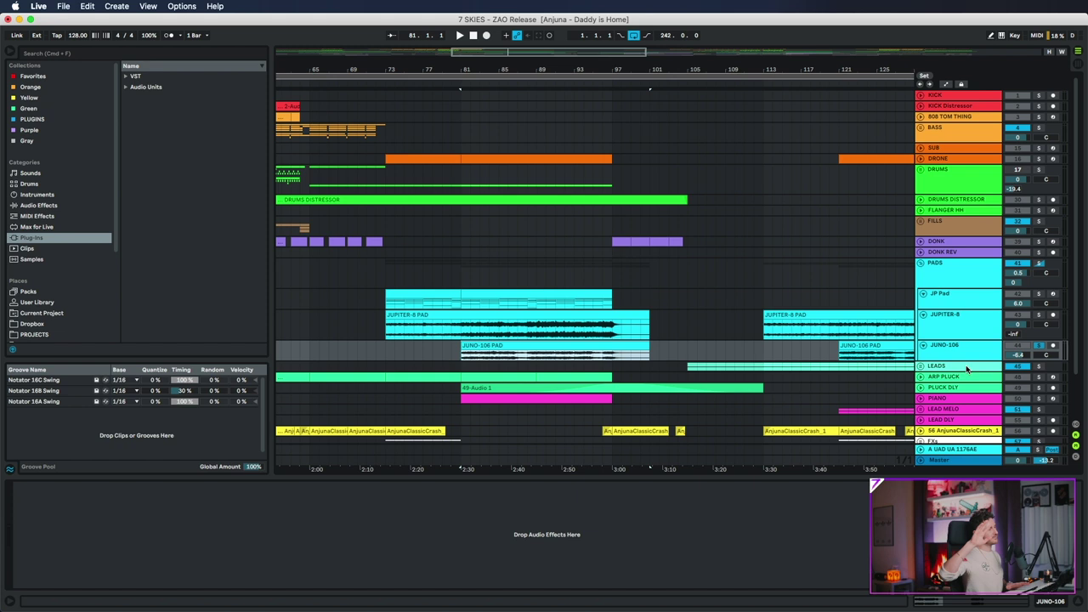
pyautogui.press('space')
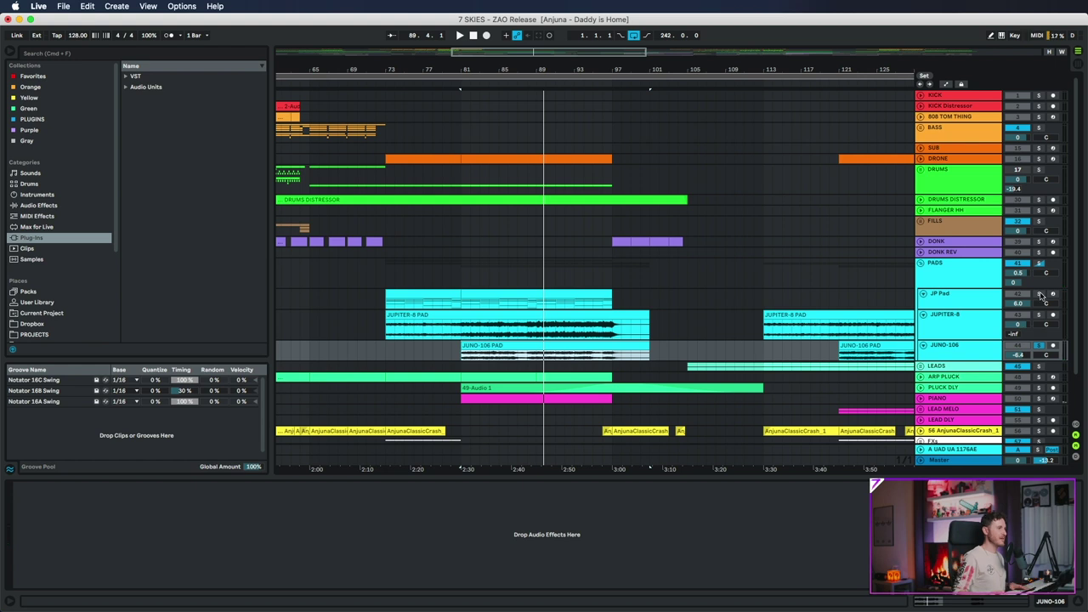
# Solo the whole PADS group and play all three pad layers together from bar 81.
pyautogui.click(1042, 296)
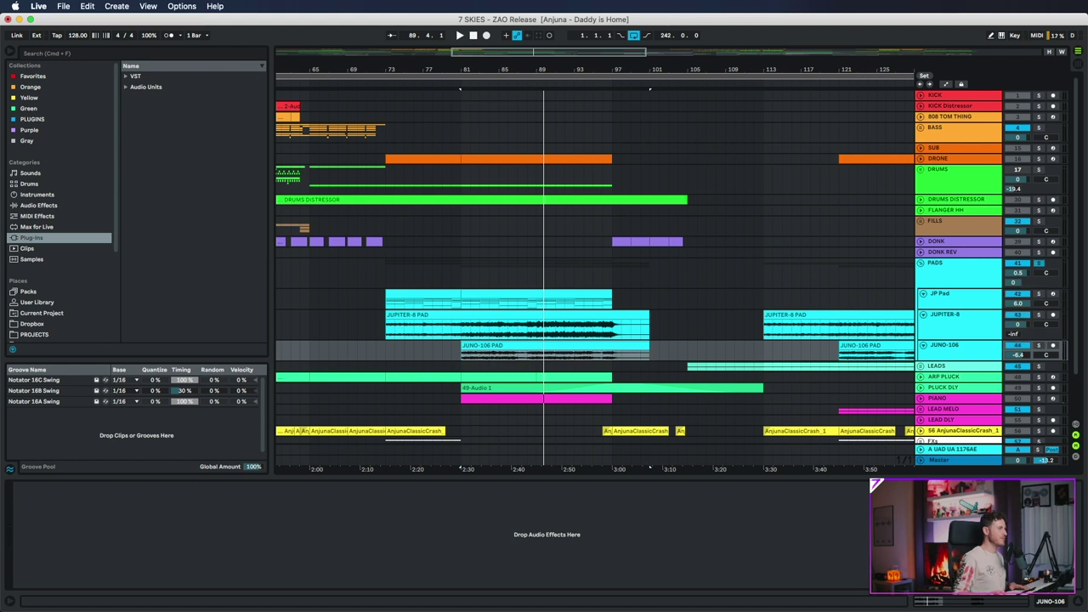
pyautogui.press('space')
pyautogui.click(469, 304)
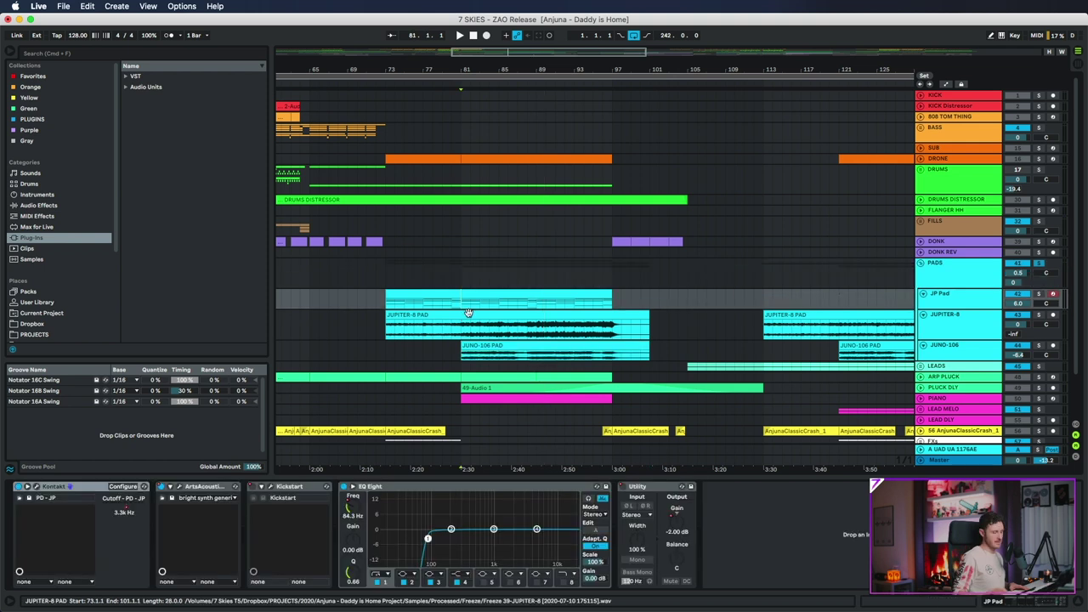
pyautogui.press('space')
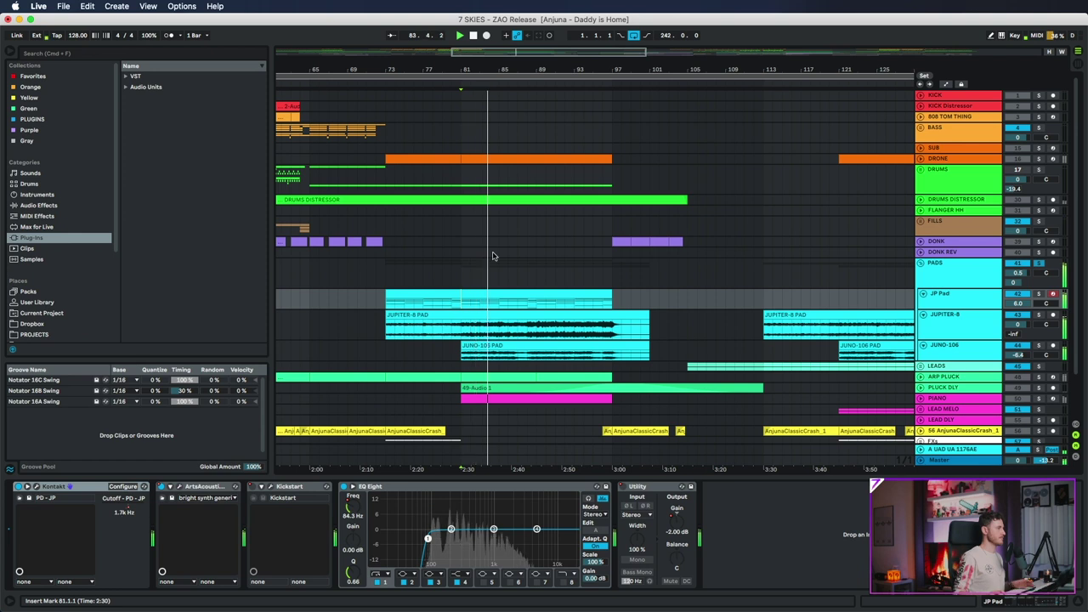
pyautogui.scroll(-1, 476, 248)
pyautogui.scroll(-1, 466, 240)
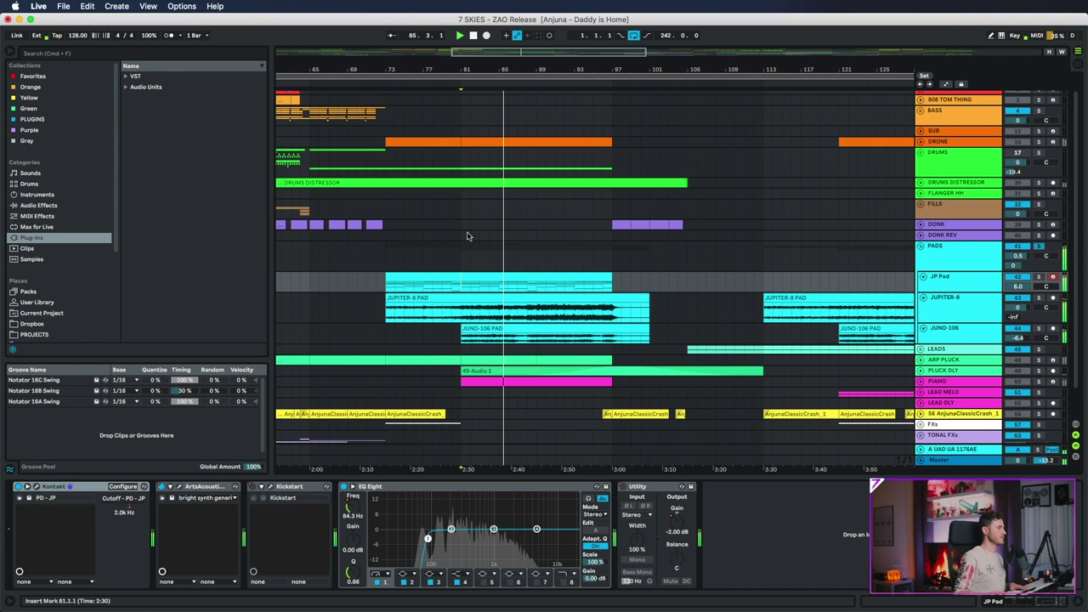
pyautogui.scroll(-1, 595, 247)
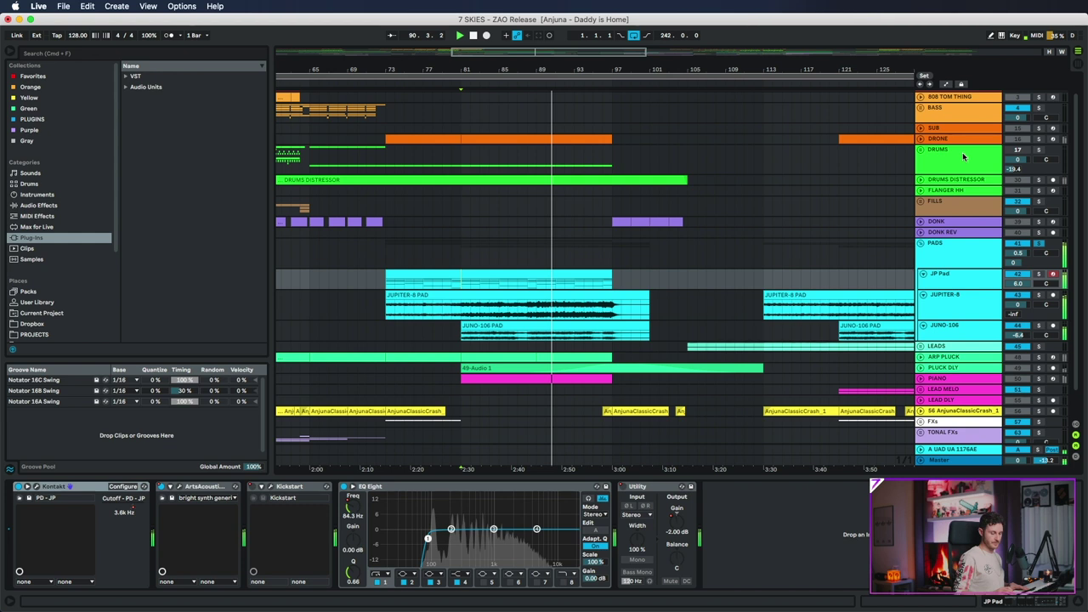
# Unfold the DRUMS DISTRESSOR track, solo it together with the PADS group and play both from bar 73.
pyautogui.click(921, 180)
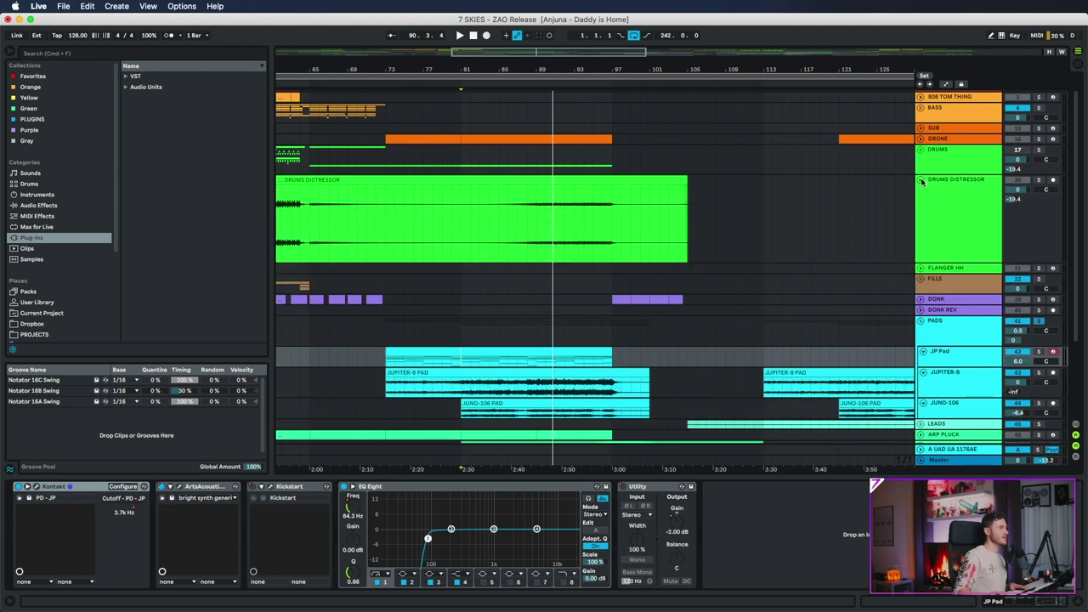
pyautogui.click(384, 245)
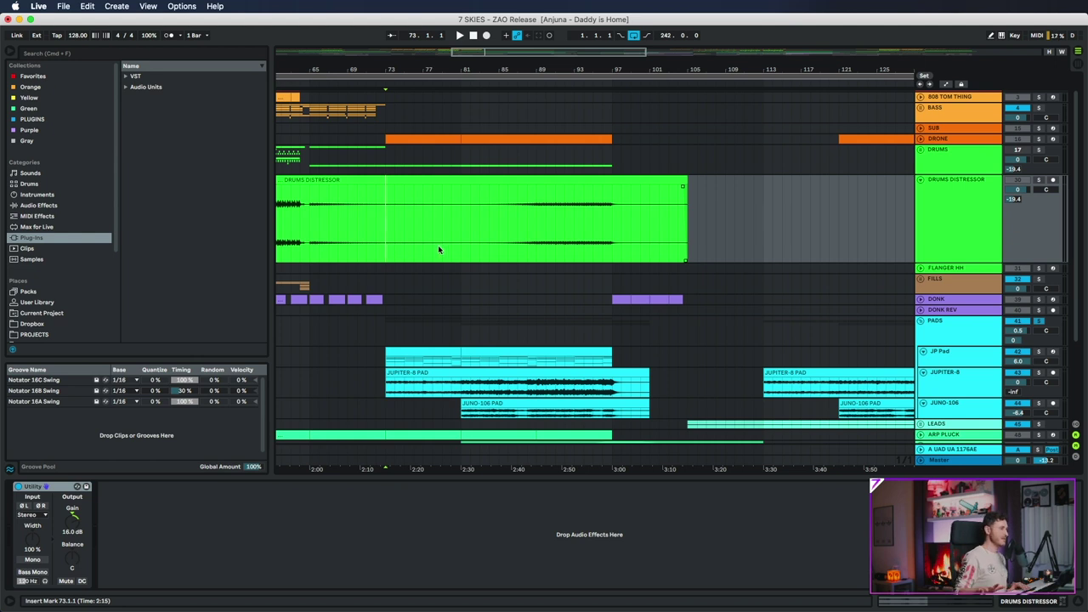
pyautogui.click(933, 204)
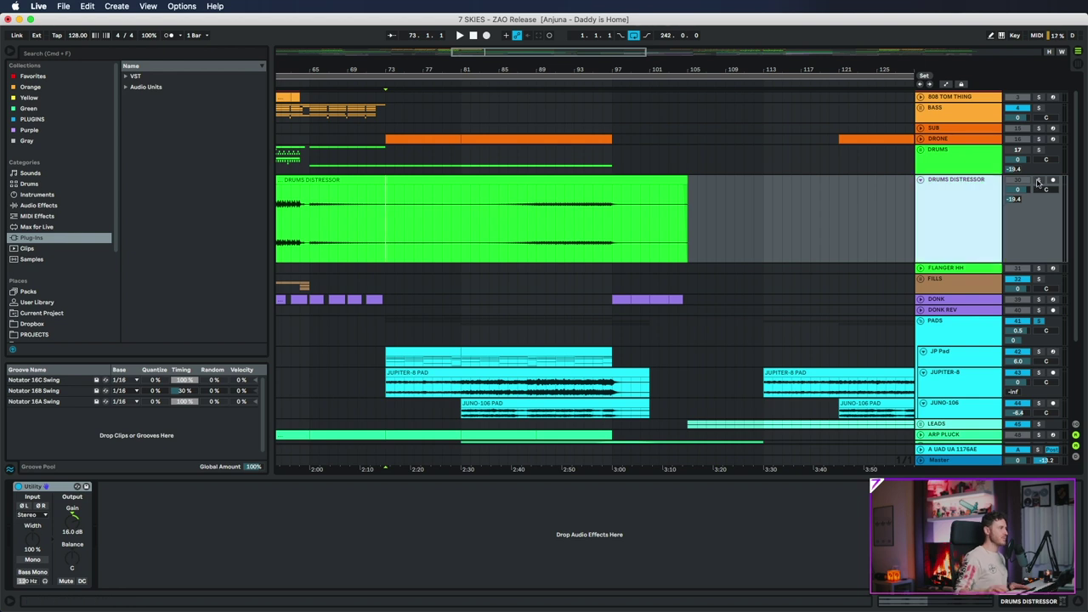
pyautogui.click(1038, 180)
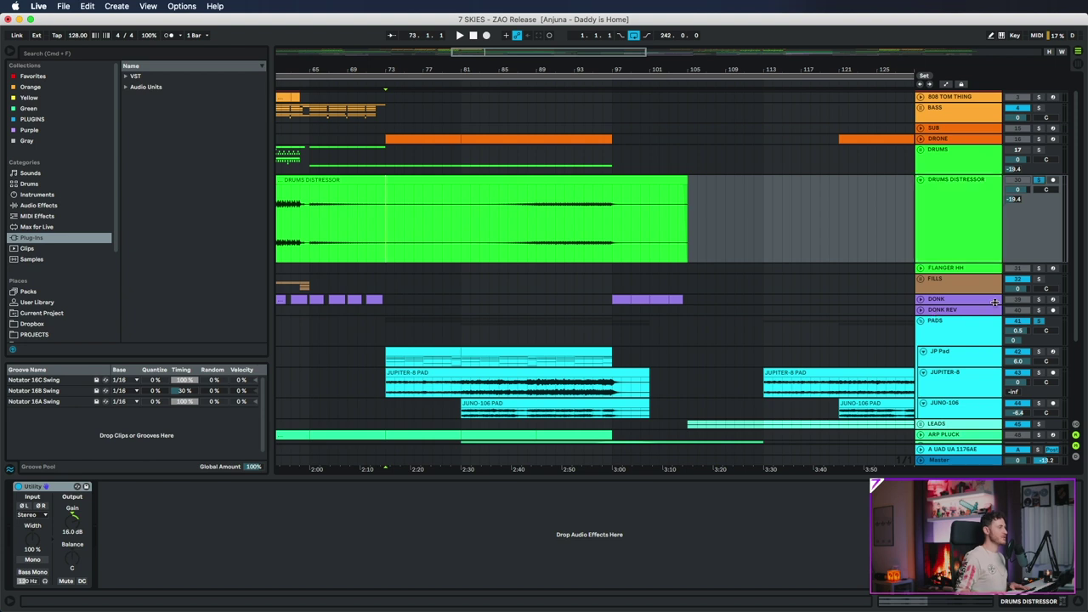
pyautogui.scroll(-1, 412, 311)
pyautogui.click(412, 311)
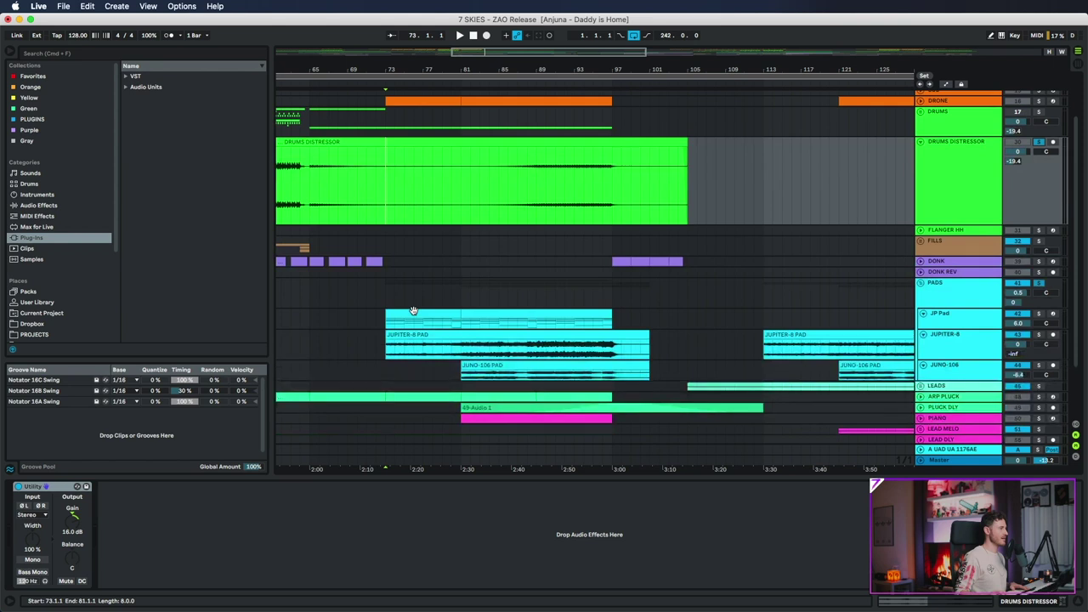
pyautogui.press('space')
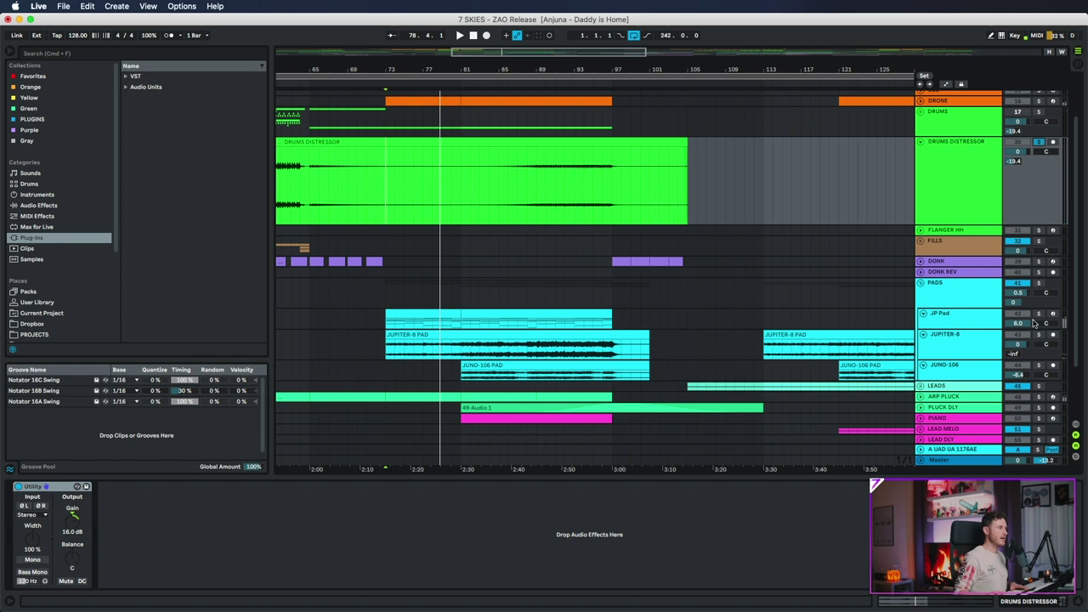
# Solo PADS again alongside DRUMS DISTRESSOR, play the build from about bar 90, and stop playback.
pyautogui.click(1038, 281)
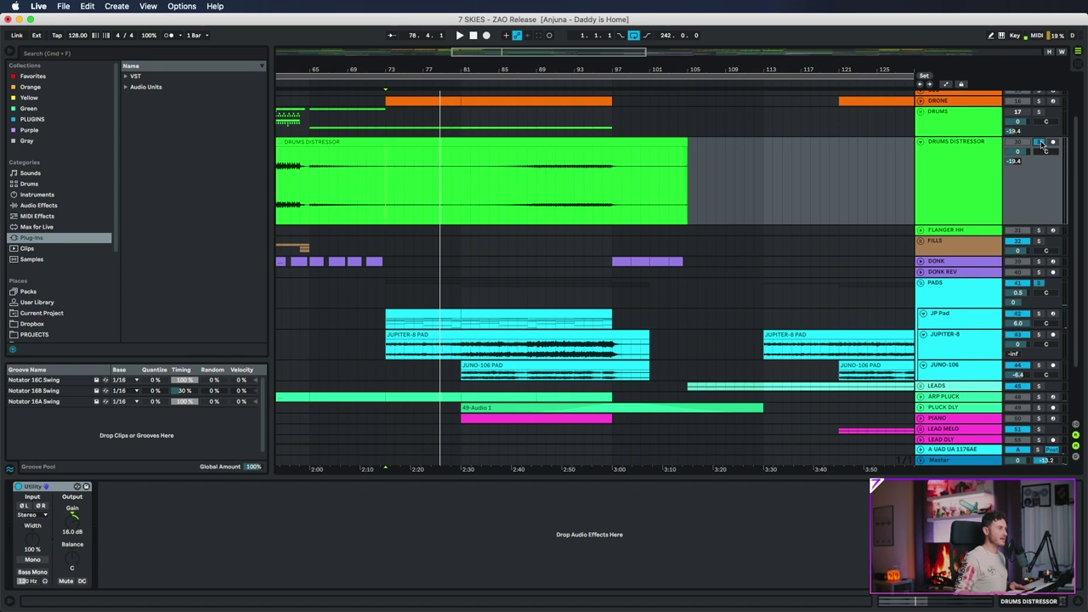
pyautogui.click(545, 72)
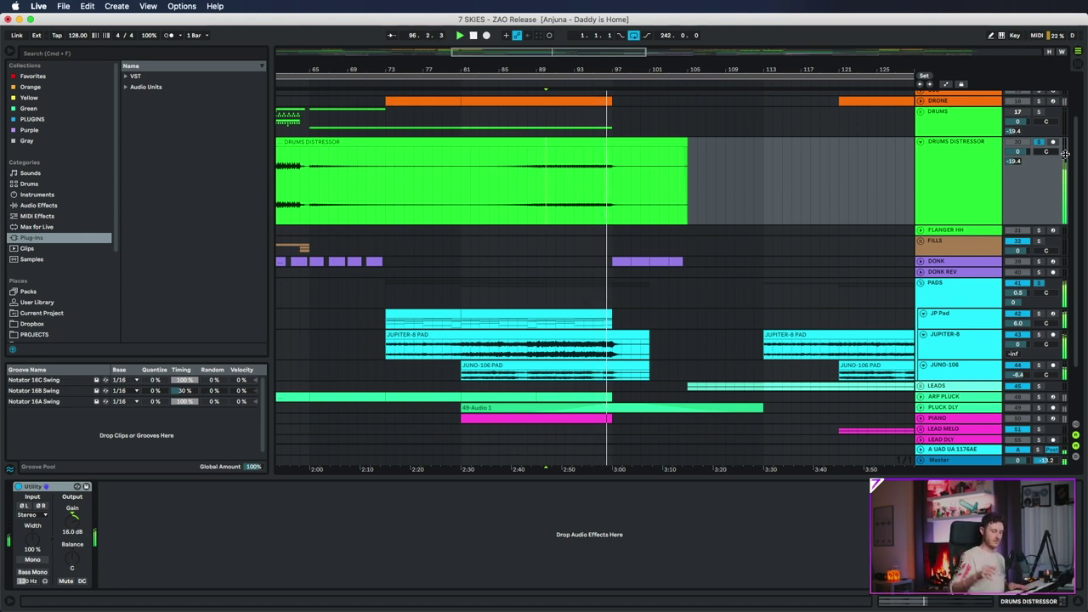
pyautogui.press('space')
# Solo the PIANO track alone, unfold it with its clip at bars 81 to 97 selected, and make the track taller.
pyautogui.scroll(-2, 1054, 255)
pyautogui.click(1038, 348)
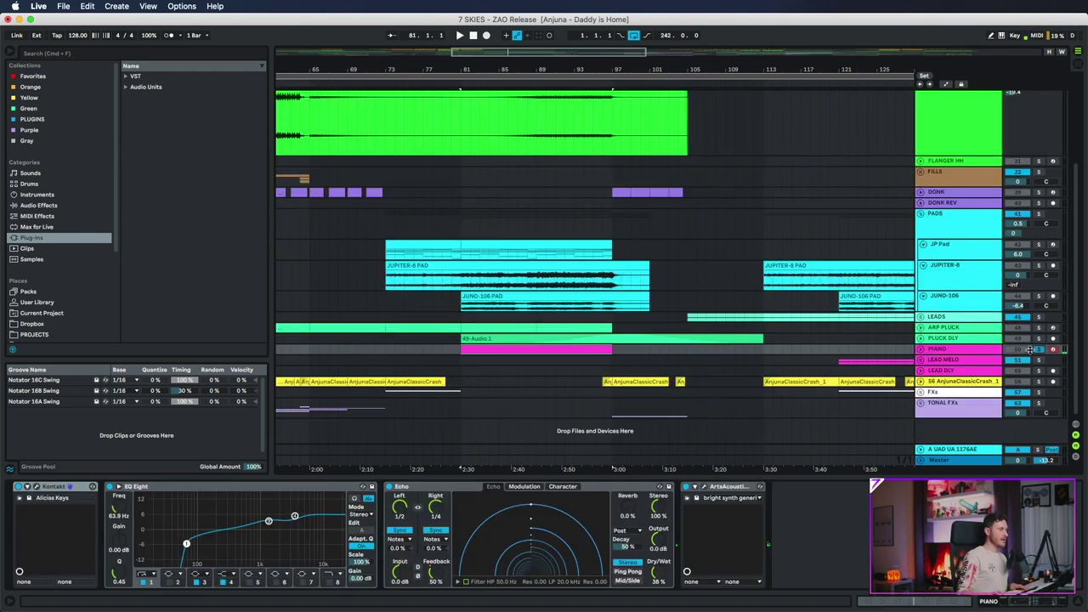
pyautogui.click(920, 348)
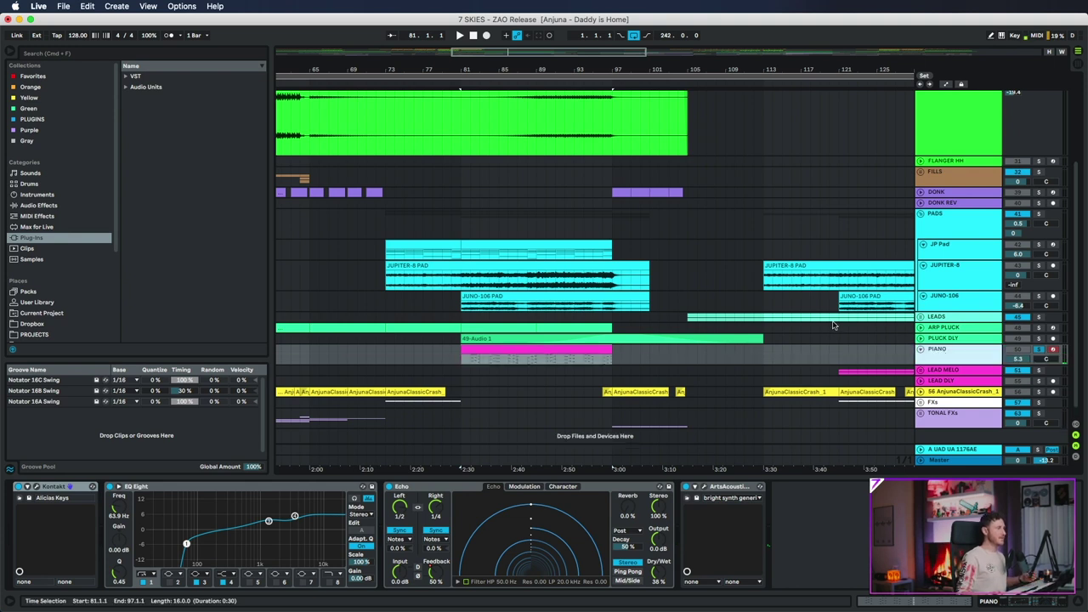
pyautogui.press('+')
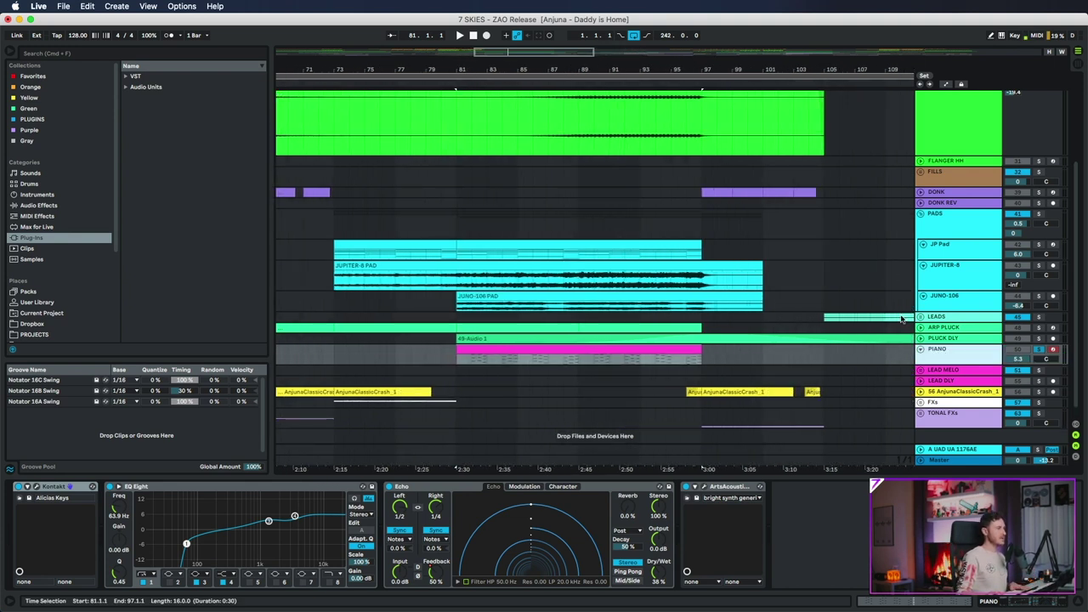
pyautogui.moveTo(935, 364); pyautogui.dragTo(934, 372)
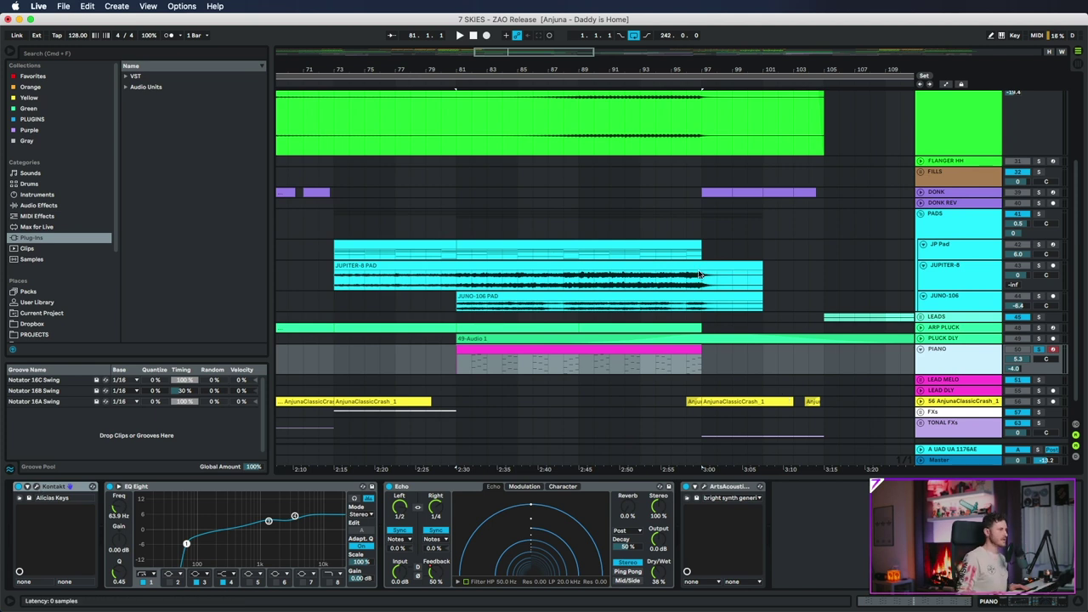
# Open the Kontakt instrument on PIANO to examine its Alicias Keys patch, and close the window.
pyautogui.click(38, 487)
pyautogui.moveTo(222, 87); pyautogui.dragTo(546, 157)
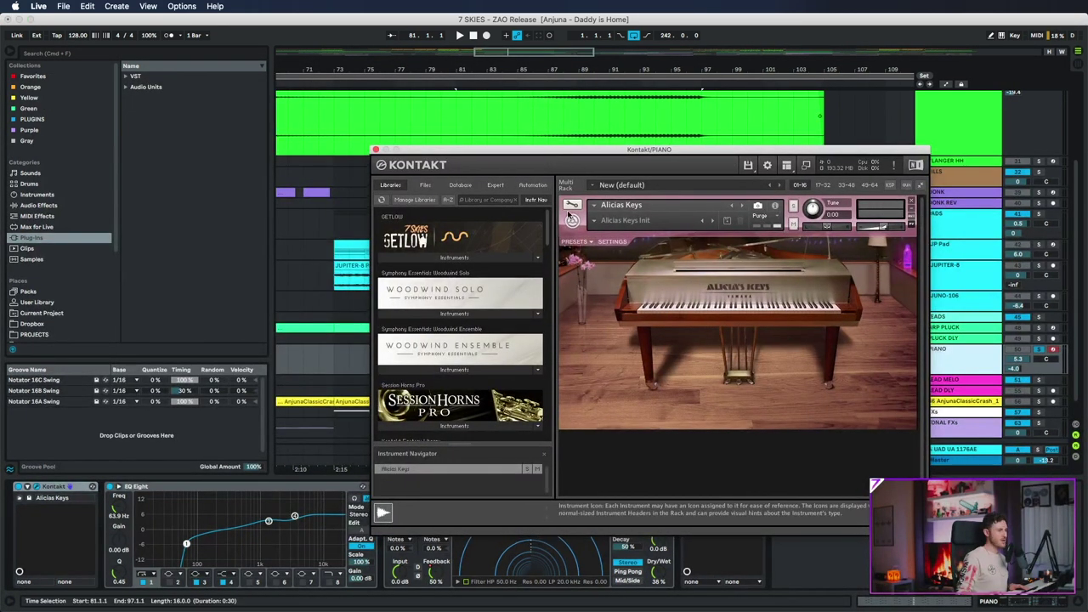
pyautogui.click(376, 151)
# Play the soloed PIANO clip from bar 81 and on through its echo tail past bar 97.
pyautogui.press('space')
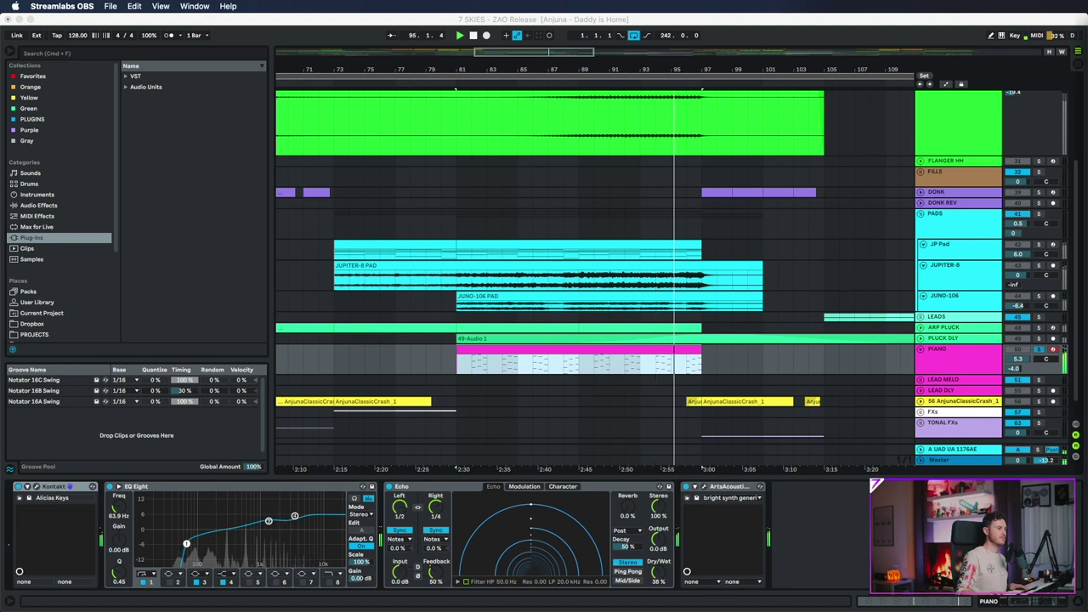
pyautogui.click(750, 365)
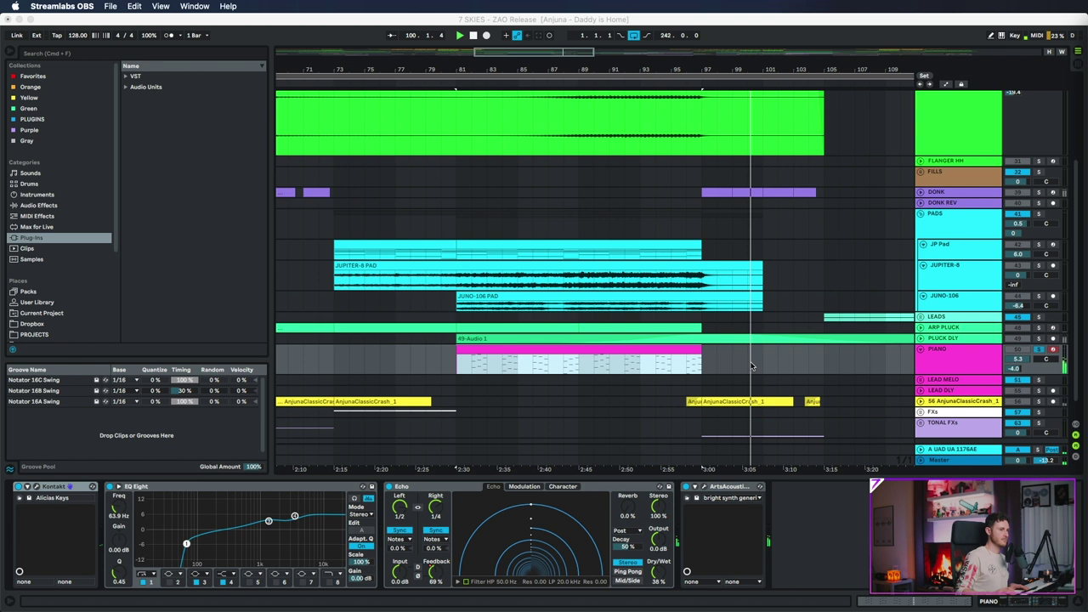
pyautogui.click(806, 337)
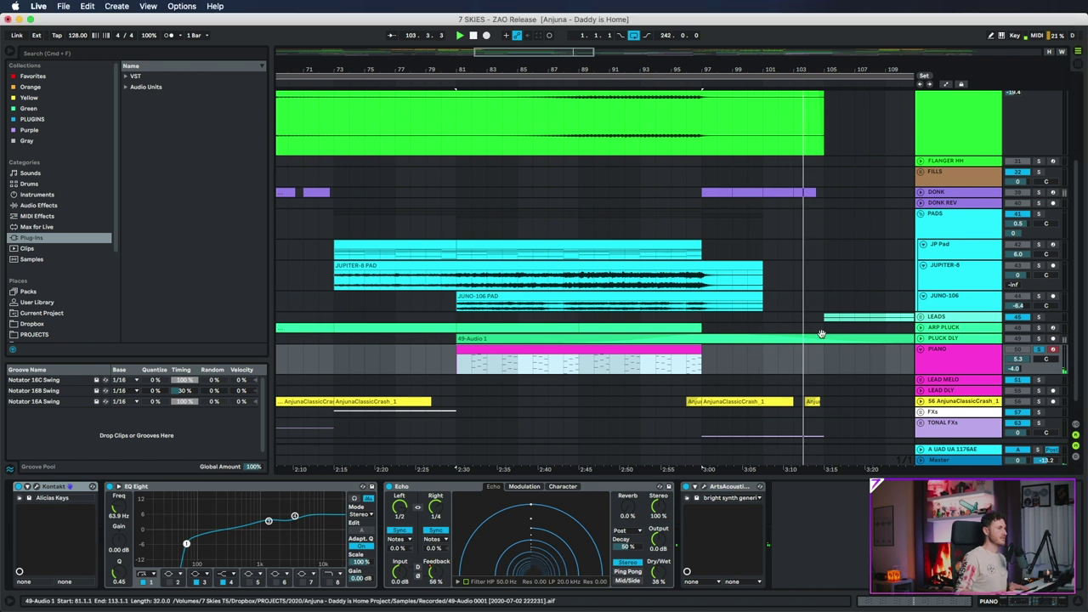
# Stop playback and unfold the LEADS group to show its ARP LEAD and JUNO ARP tracks.
pyautogui.click(821, 318)
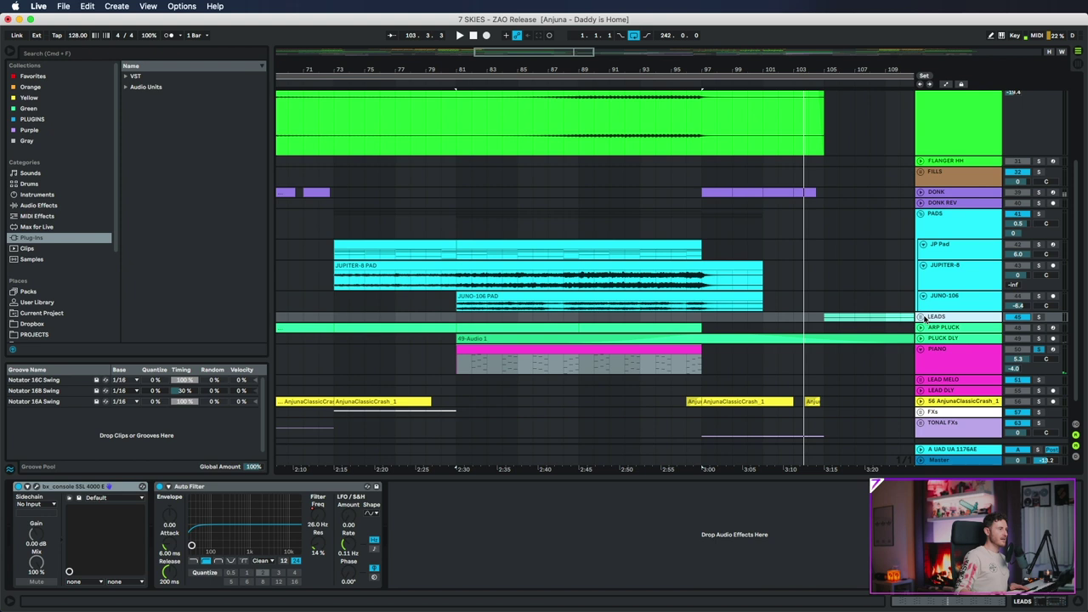
pyautogui.click(919, 316)
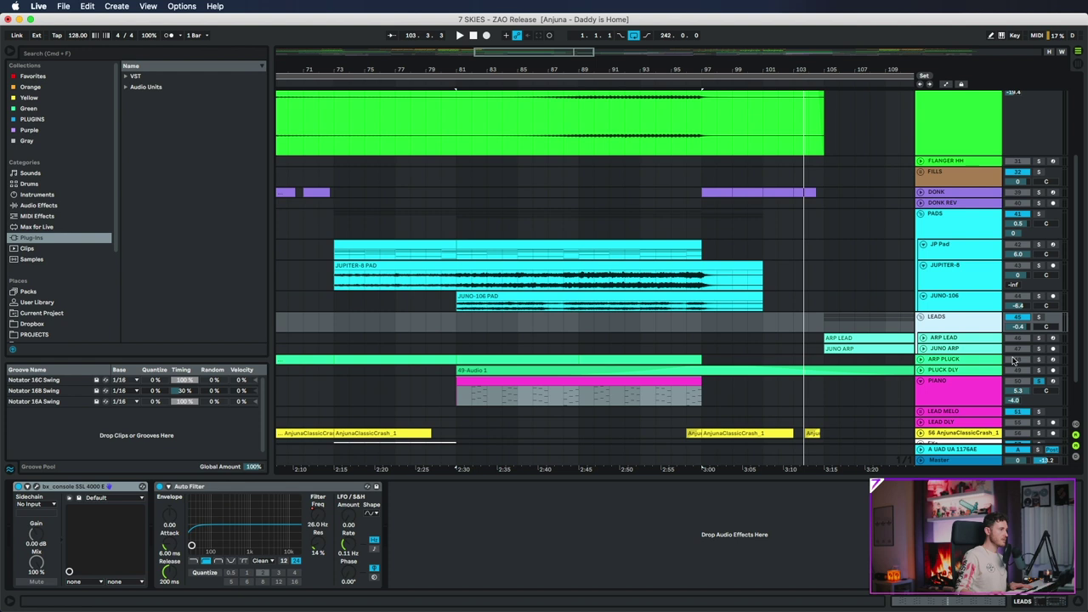
pyautogui.press('-')
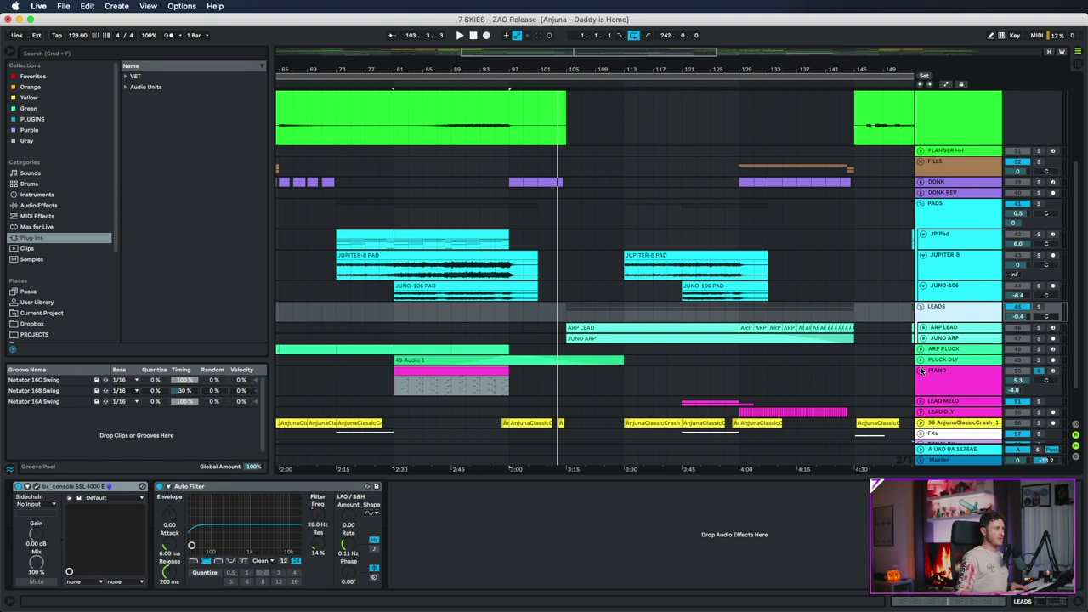
# Unfold the LEAD MELO group and inspect its Sylenth1 and JUNO-106 tracks around bars 121 to 129.
pyautogui.scroll(-2, 921, 370)
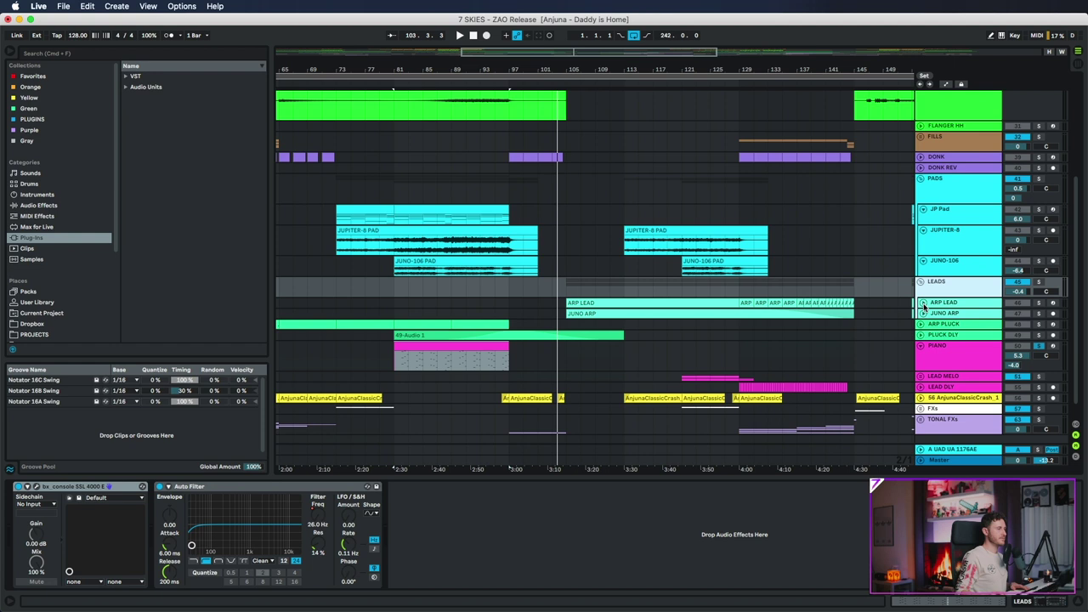
pyautogui.click(944, 349)
pyautogui.scroll(-3, 956, 348)
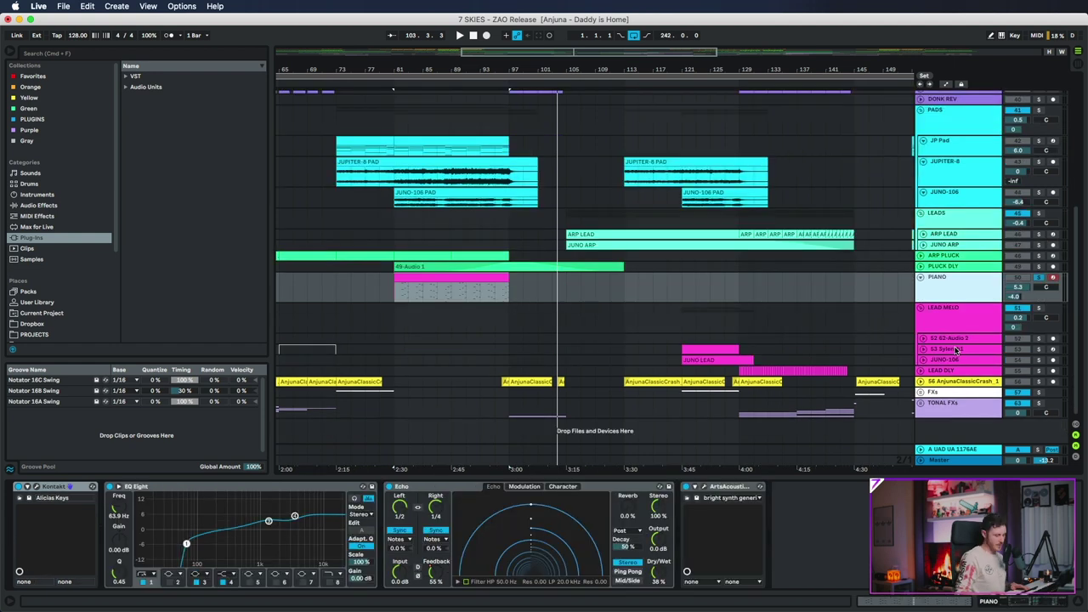
pyautogui.click(956, 349)
pyautogui.click(978, 343)
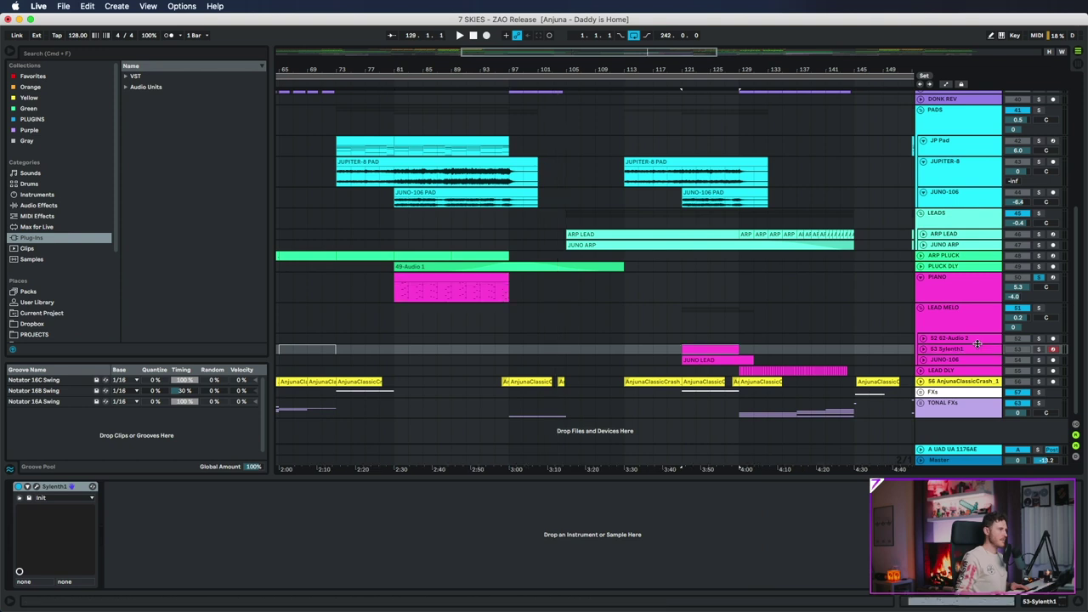
pyautogui.click(950, 360)
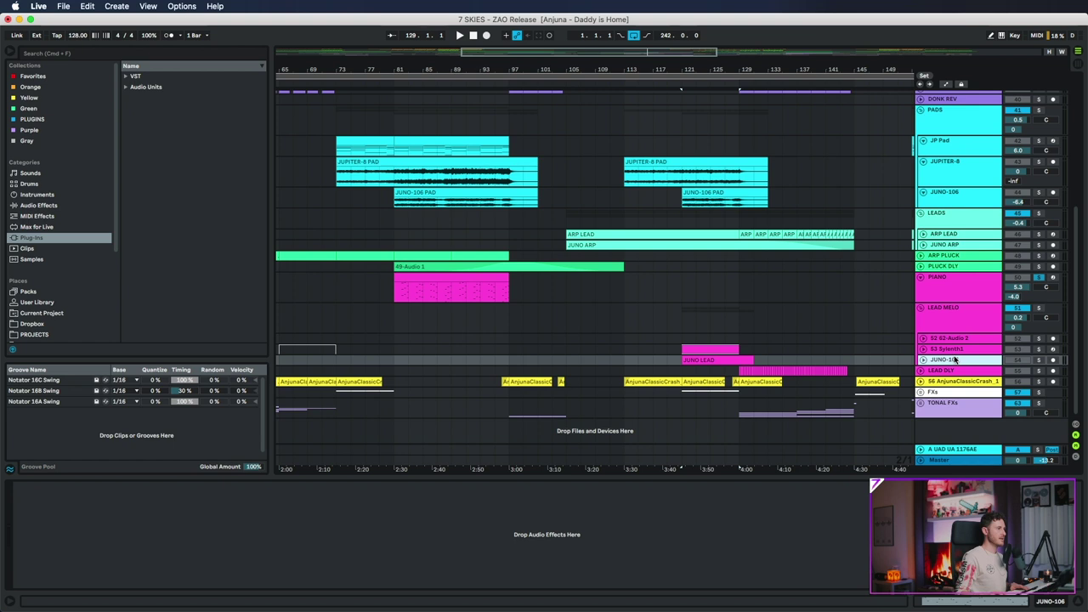
# Open the Sylenth1 instrument on the lead melody track, play its soloed clip from bar 121 to 129, and close the window.
pyautogui.press('Up')
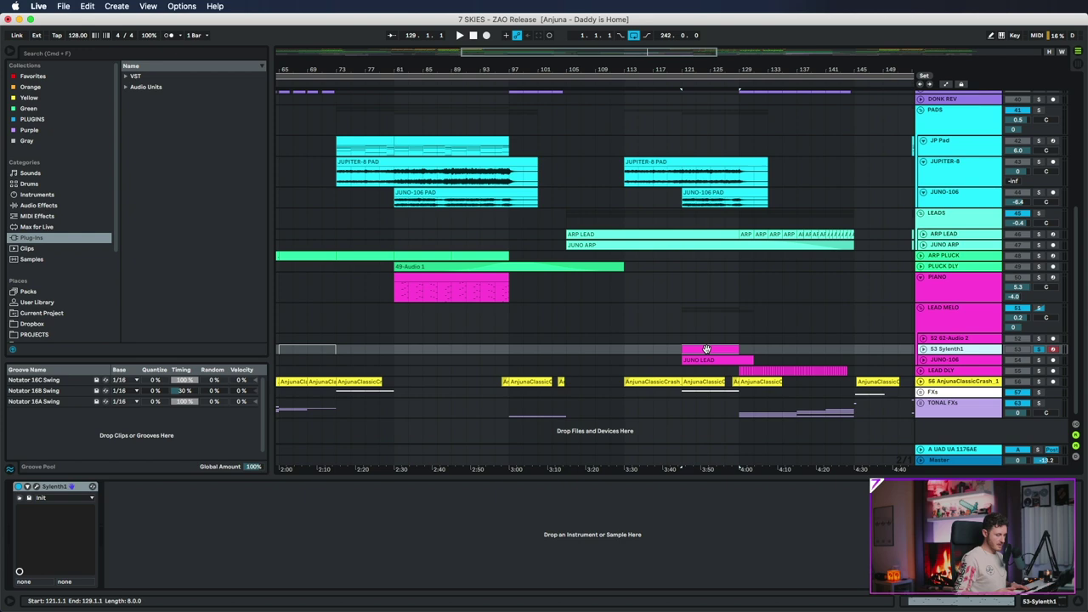
pyautogui.press('super+alt+p')
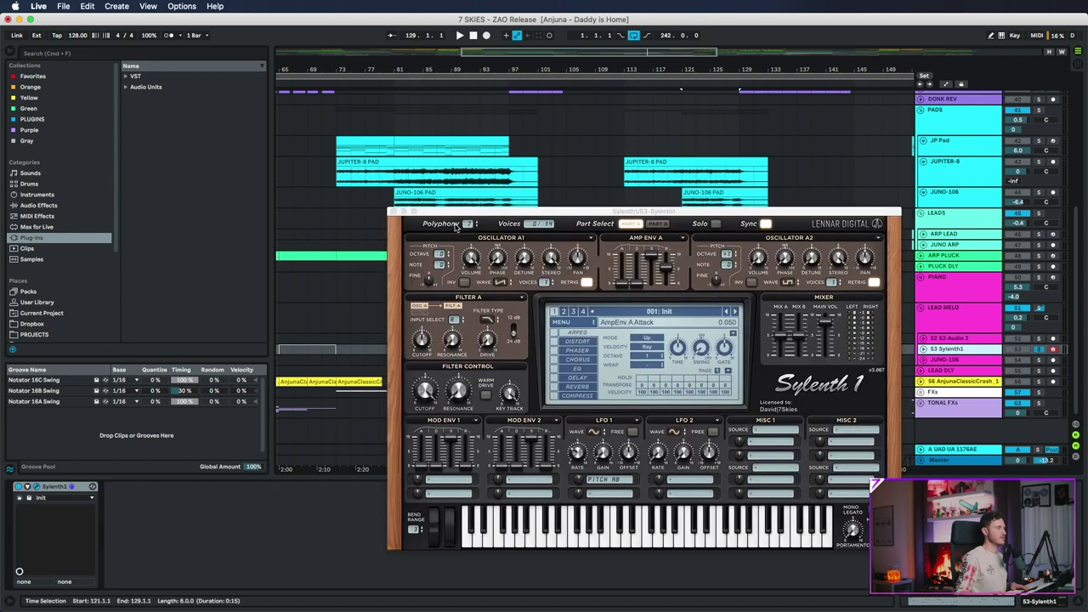
pyautogui.moveTo(455, 212); pyautogui.dragTo(372, 179)
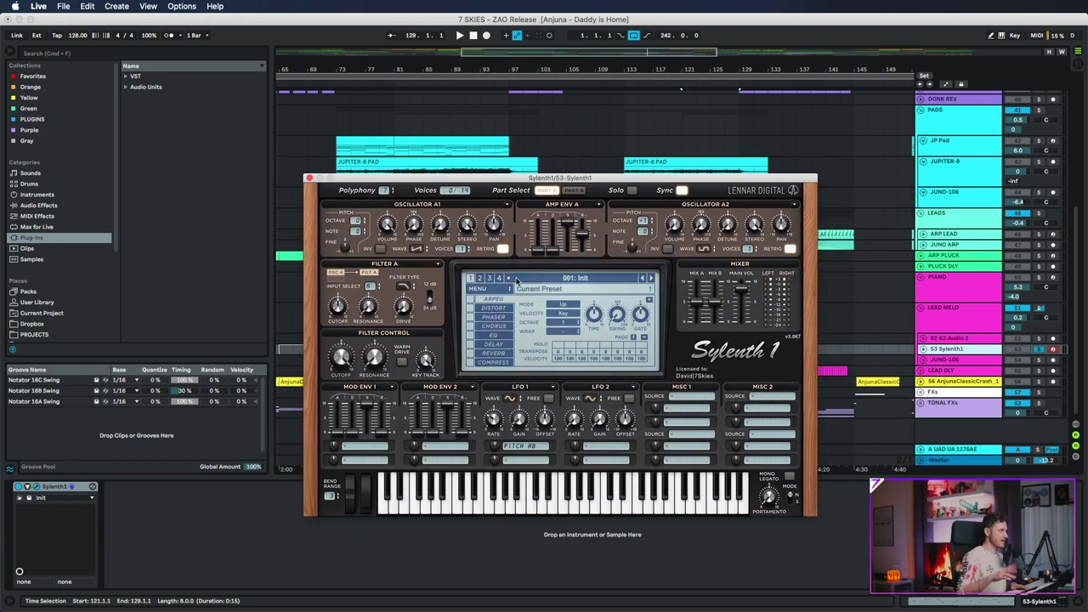
pyautogui.press('space')
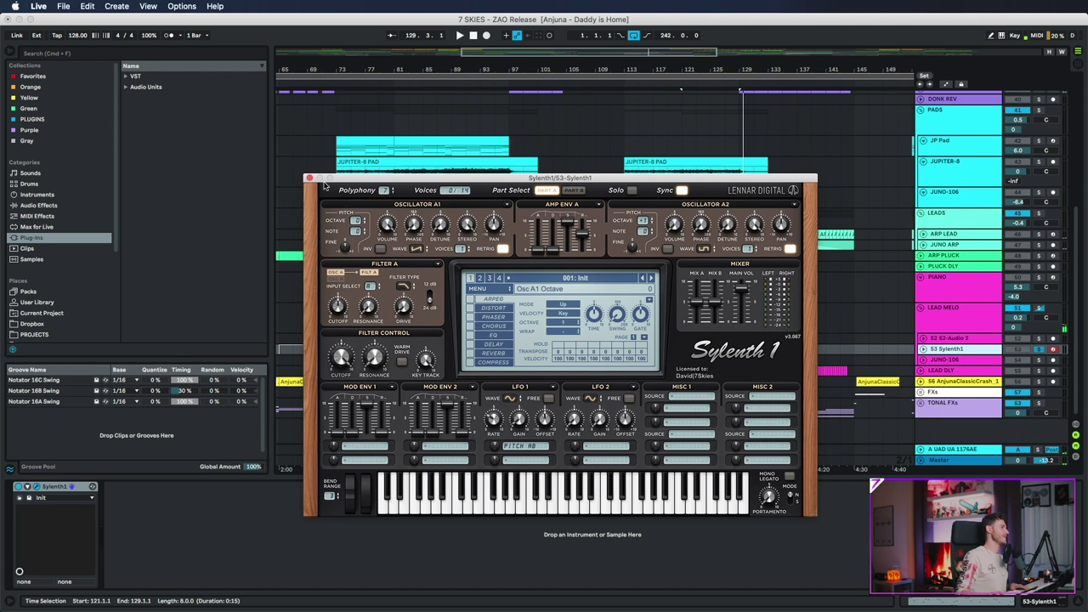
pyautogui.moveTo(336, 181); pyautogui.dragTo(405, 174)
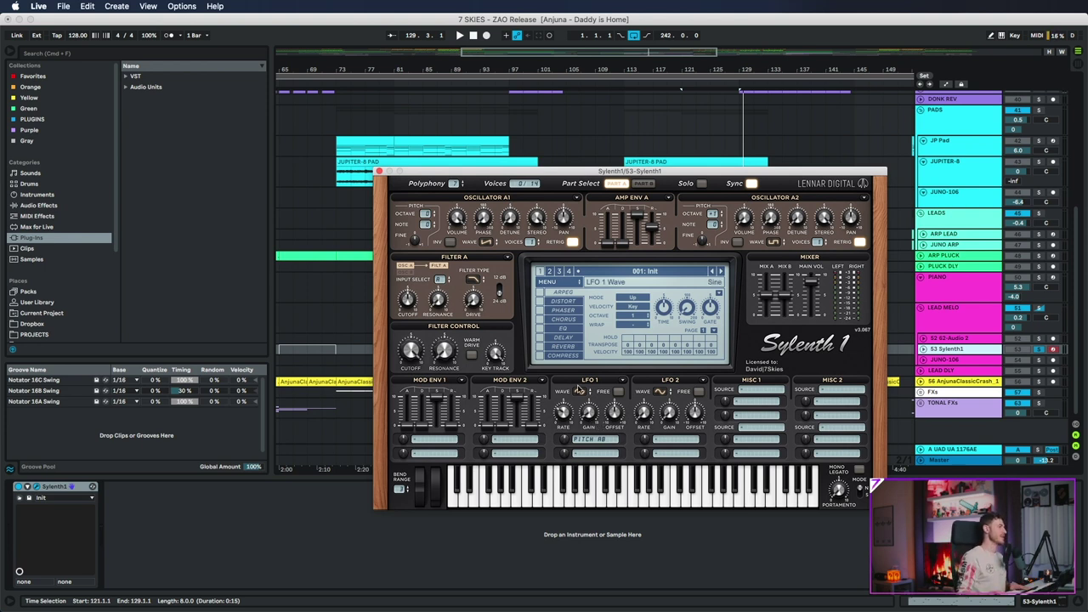
pyautogui.click(379, 173)
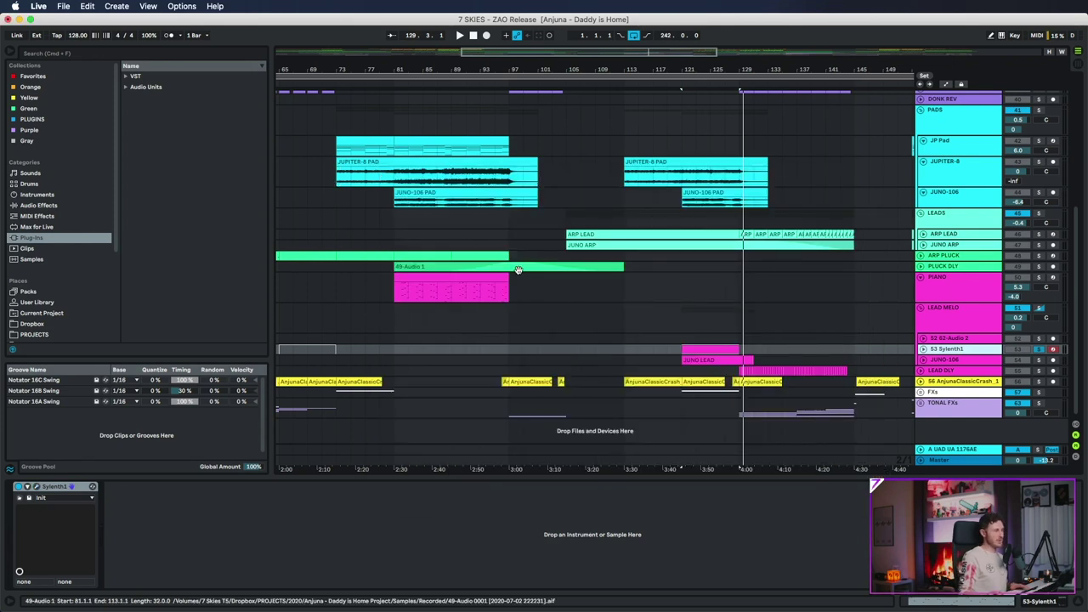
# Solo and unfold the JUNO-106 lead track, and play its JUNO LEAD clip from bar 121 past bar 129.
pyautogui.click(941, 360)
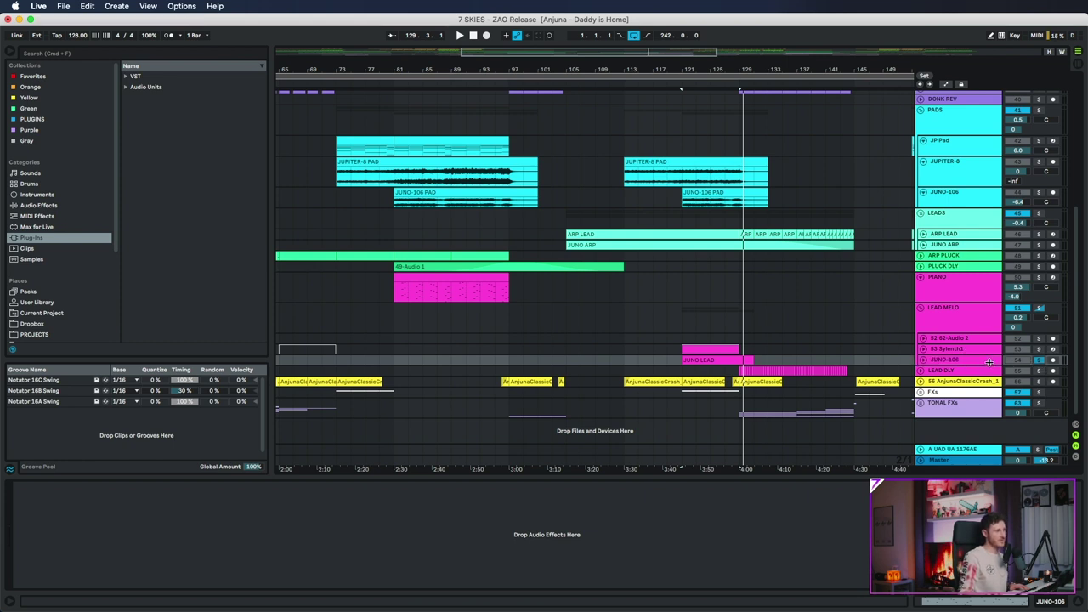
pyautogui.click(832, 387)
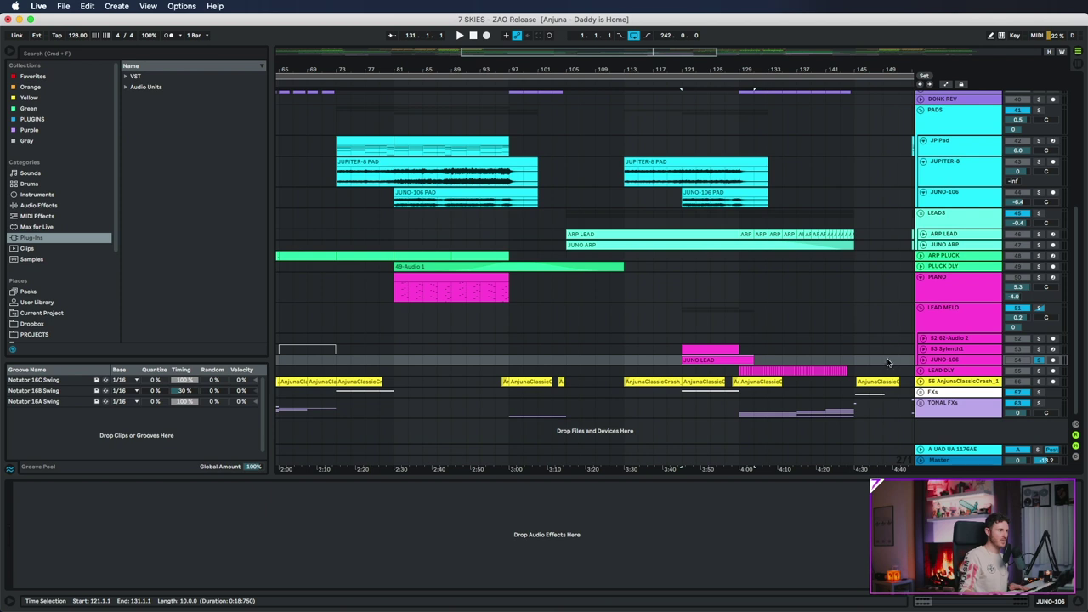
pyautogui.click(922, 361)
pyautogui.click(697, 361)
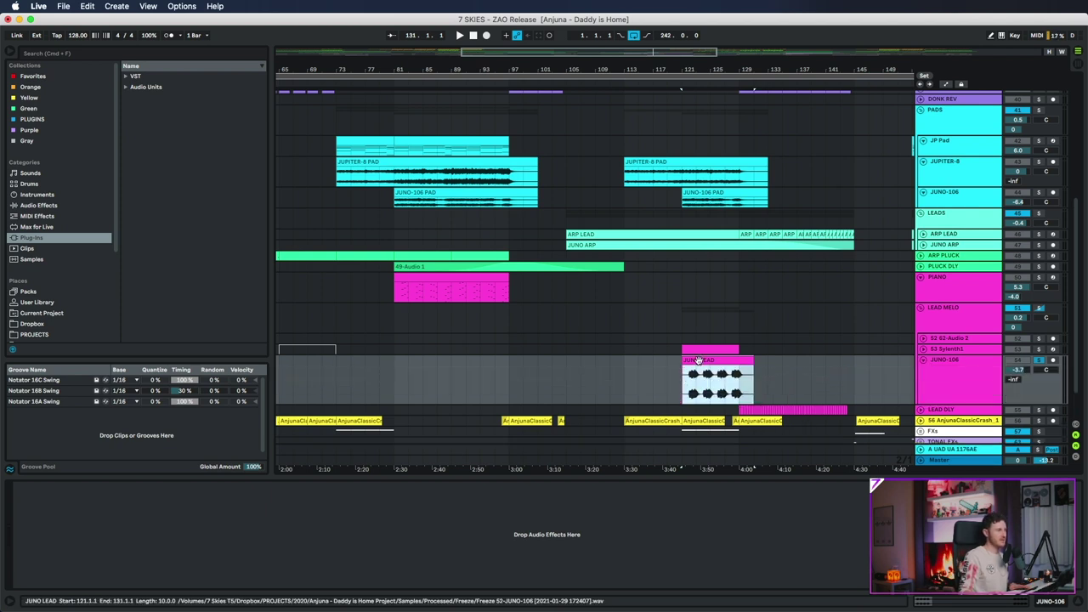
pyautogui.press('space')
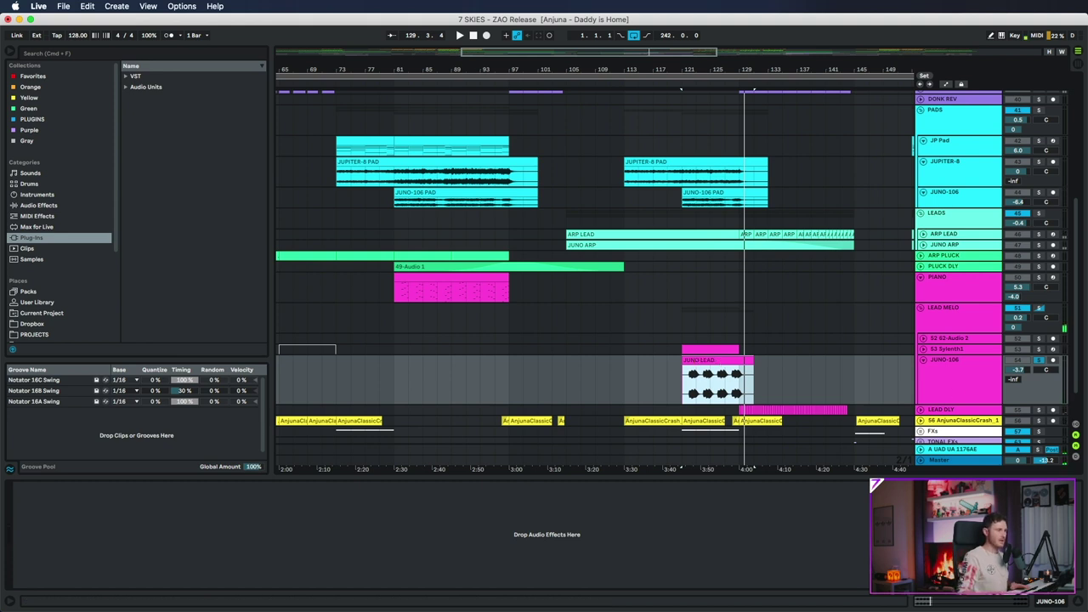
pyautogui.press('super+Tab')
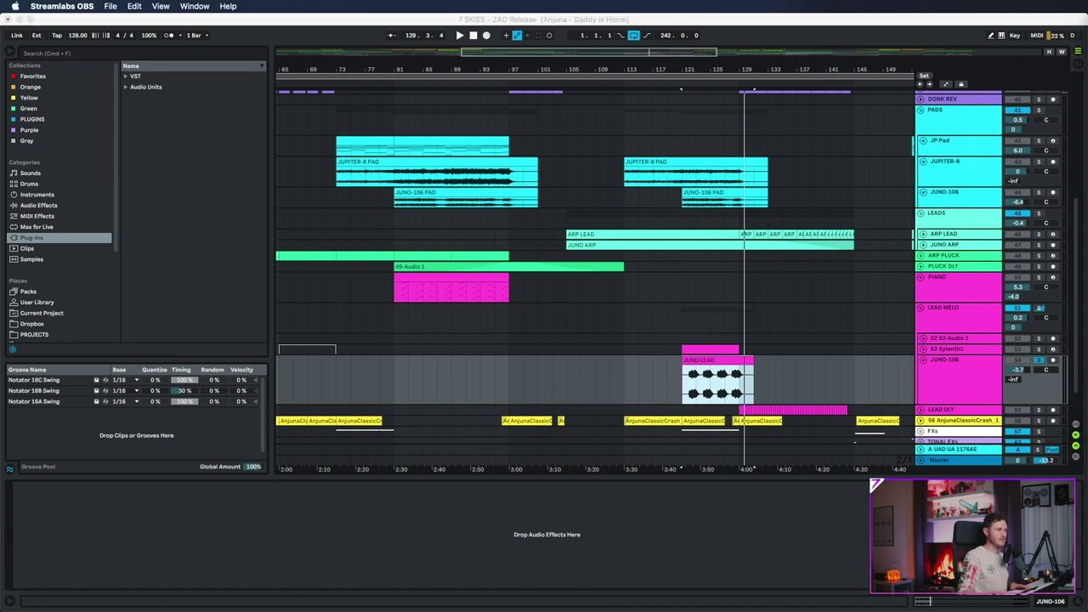
pyautogui.press('super+Tab')
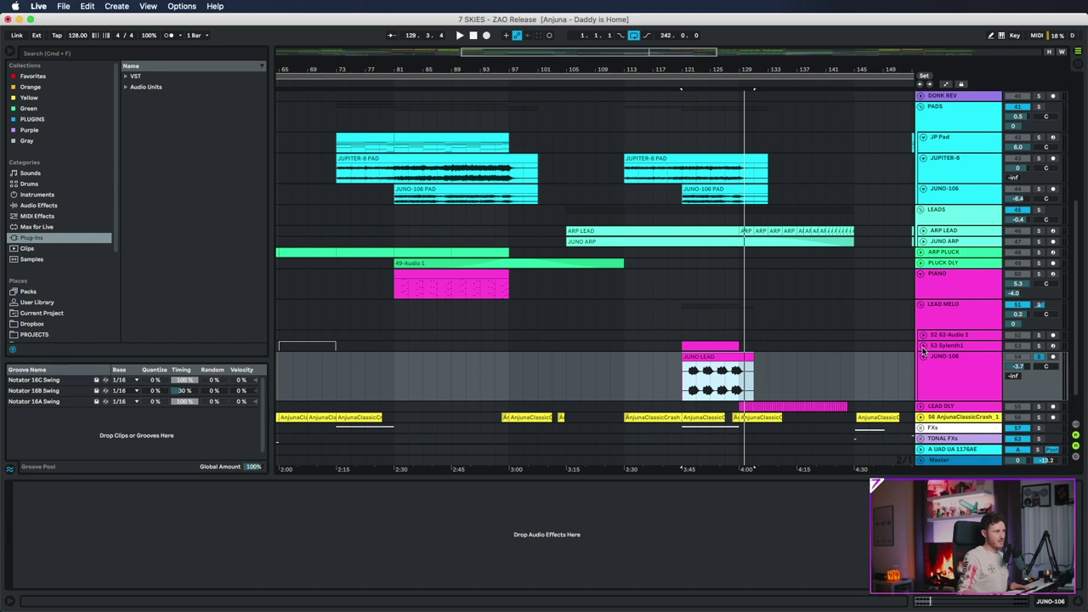
# Compare the unfolded Sylenth1 and JUNO-106 lead tracks, and fold both again with the solo cleared.
pyautogui.click(923, 346)
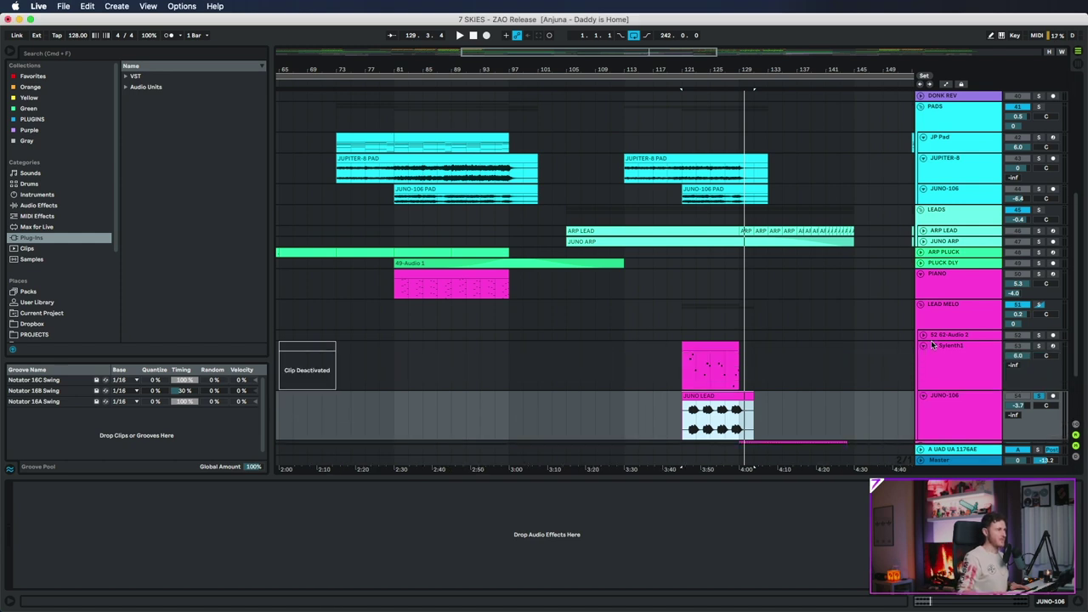
pyautogui.click(947, 355)
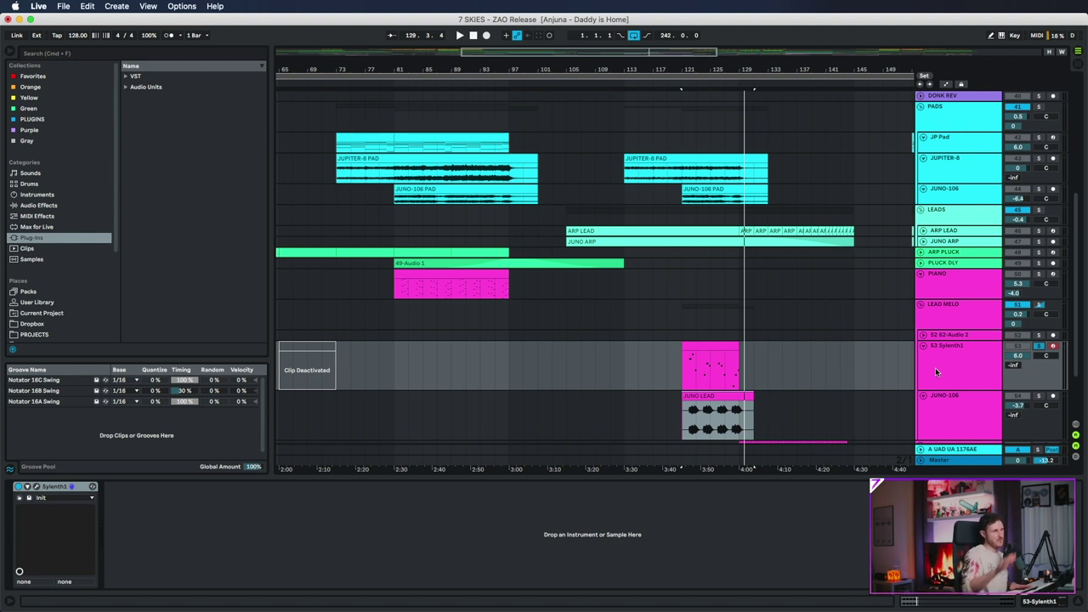
pyautogui.click(952, 411)
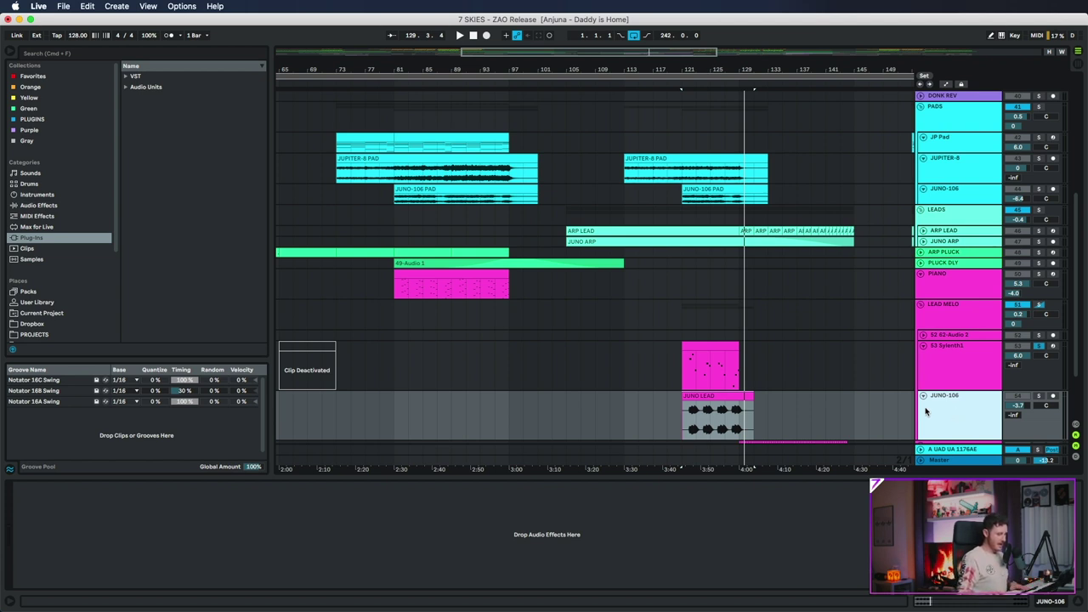
pyautogui.click(987, 344)
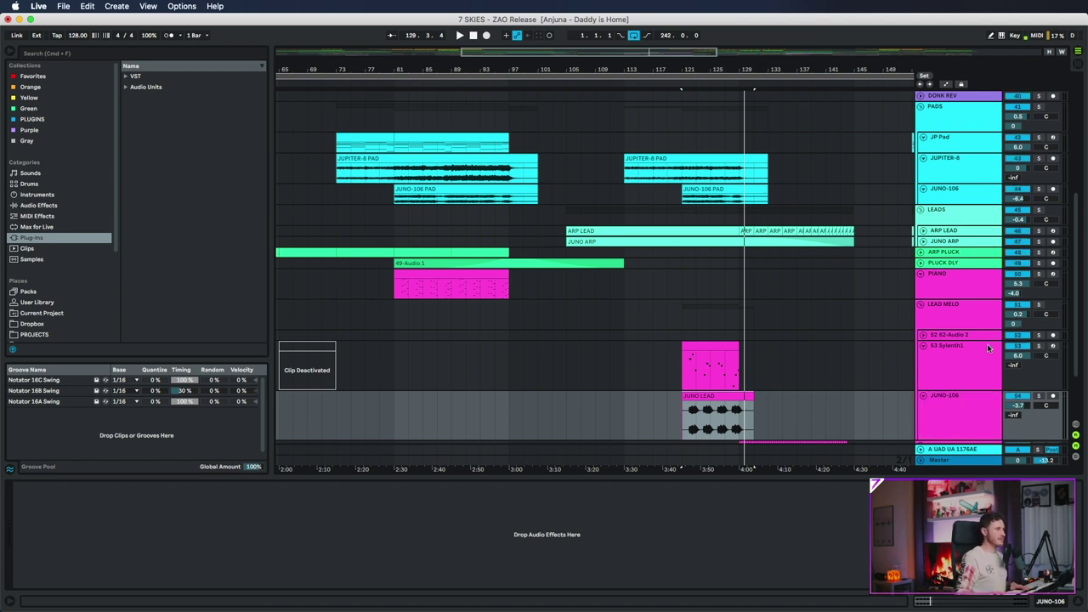
pyautogui.click(923, 346)
pyautogui.click(922, 357)
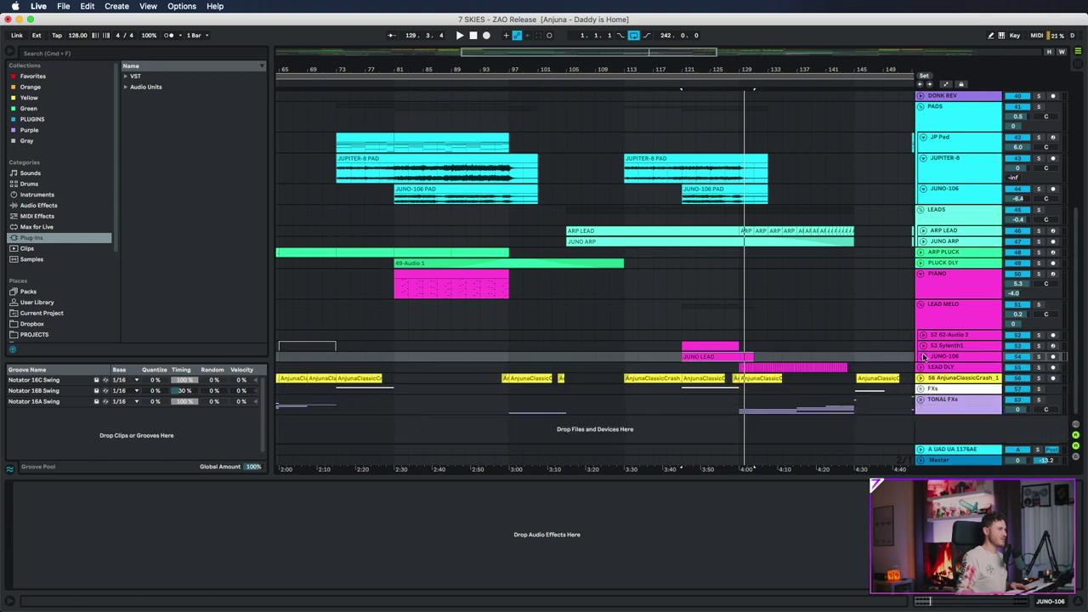
# Unfold the JUNO ARP and ARP LEAD tracks, and select the ARP LEAD clip spanning bars 105 to 129.
pyautogui.click(922, 241)
pyautogui.click(922, 230)
pyautogui.click(572, 232)
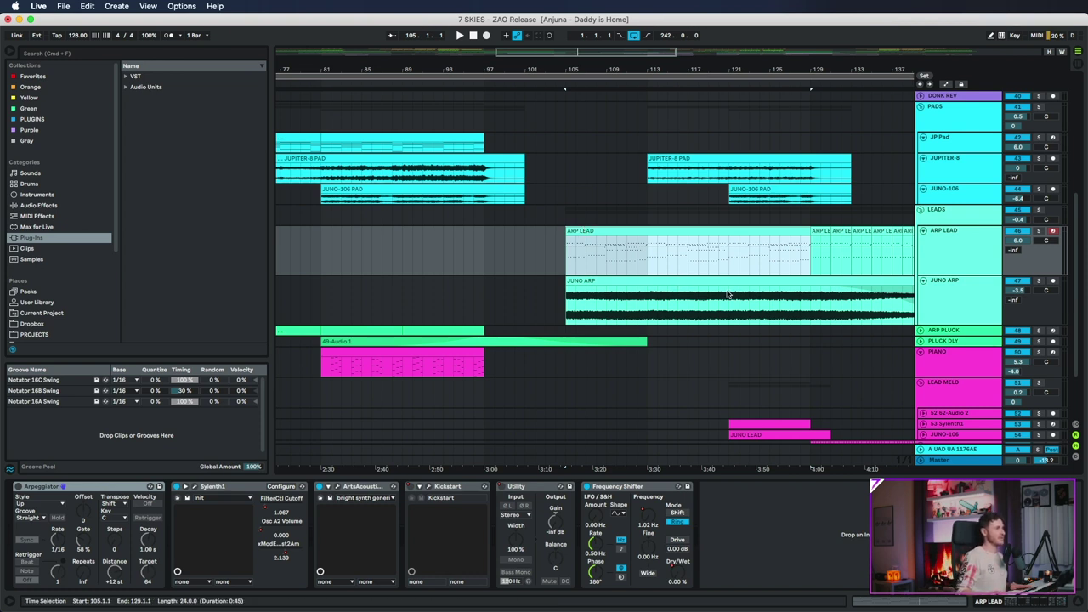
pyautogui.click(938, 250)
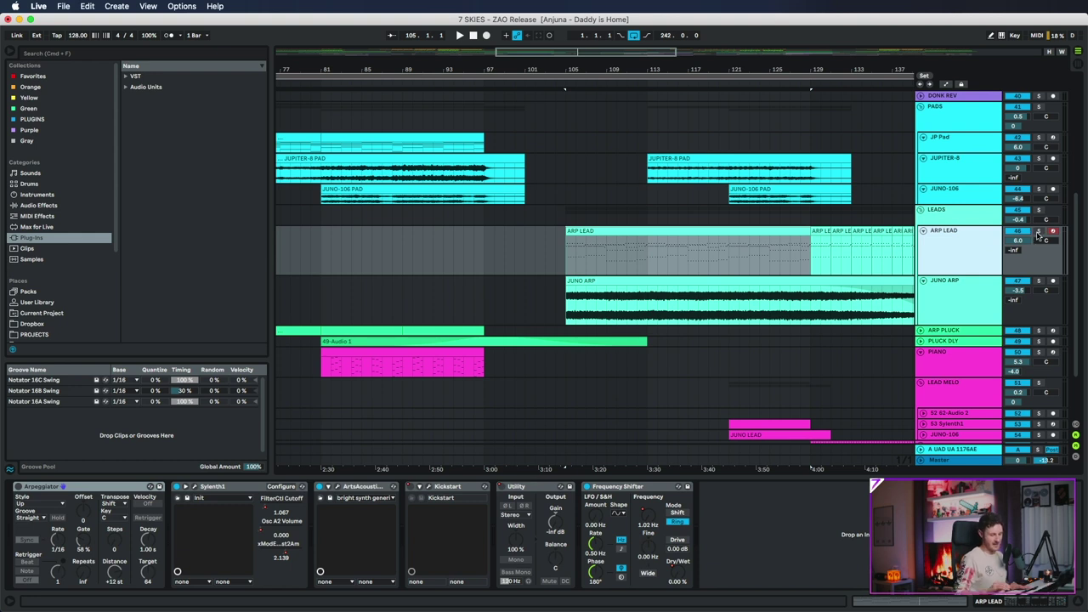
# Open Sylenth1 on ARP LEAD to examine its Part B and Part A oscillators, and close the window.
pyautogui.click(196, 488)
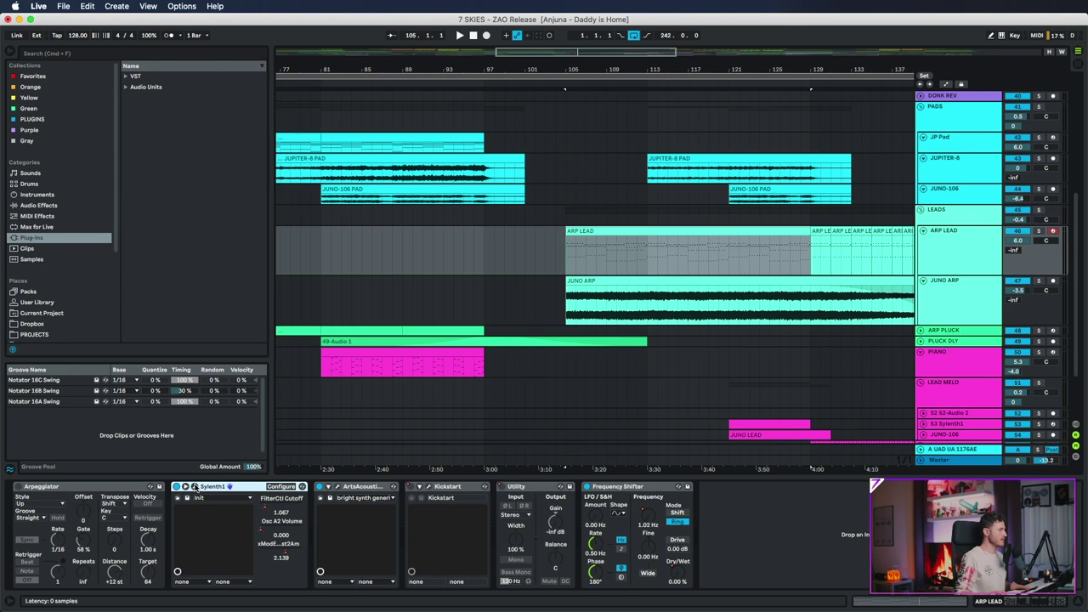
pyautogui.click(194, 487)
pyautogui.moveTo(687, 133); pyautogui.dragTo(366, 102)
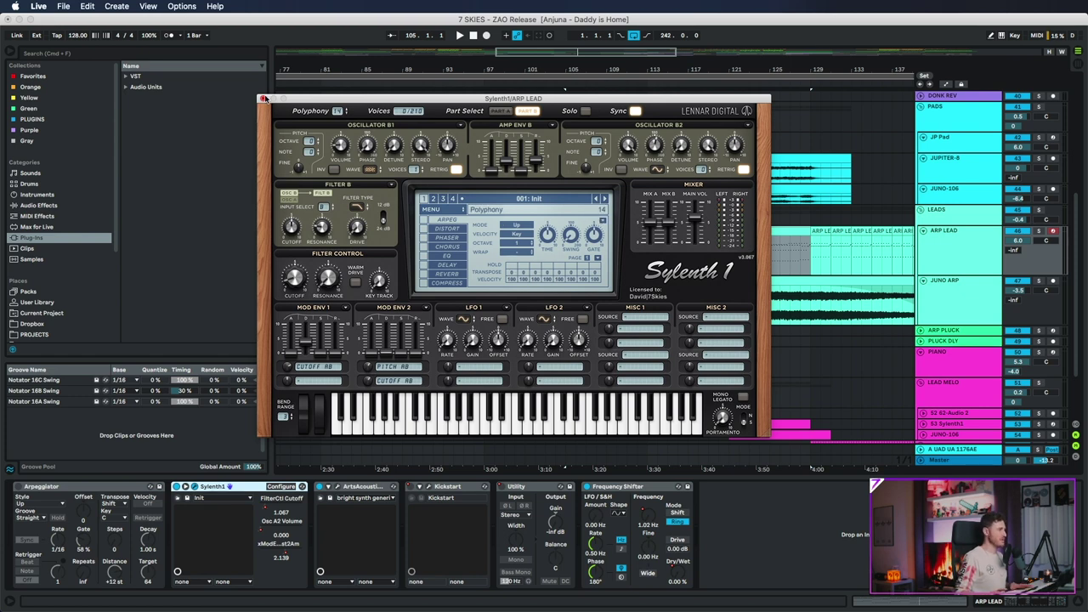
pyautogui.click(501, 112)
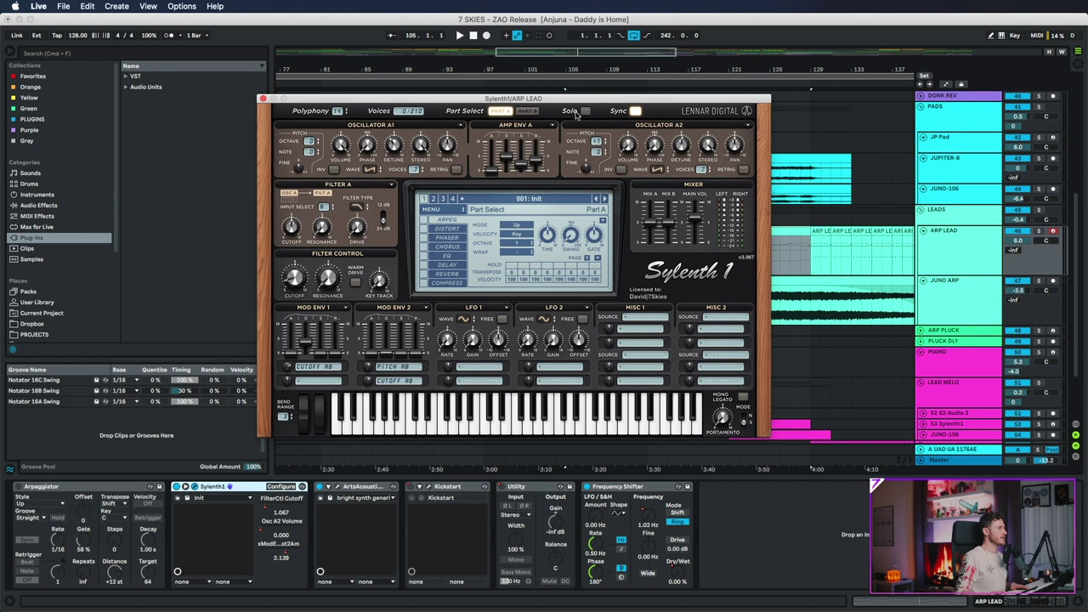
pyautogui.click(263, 99)
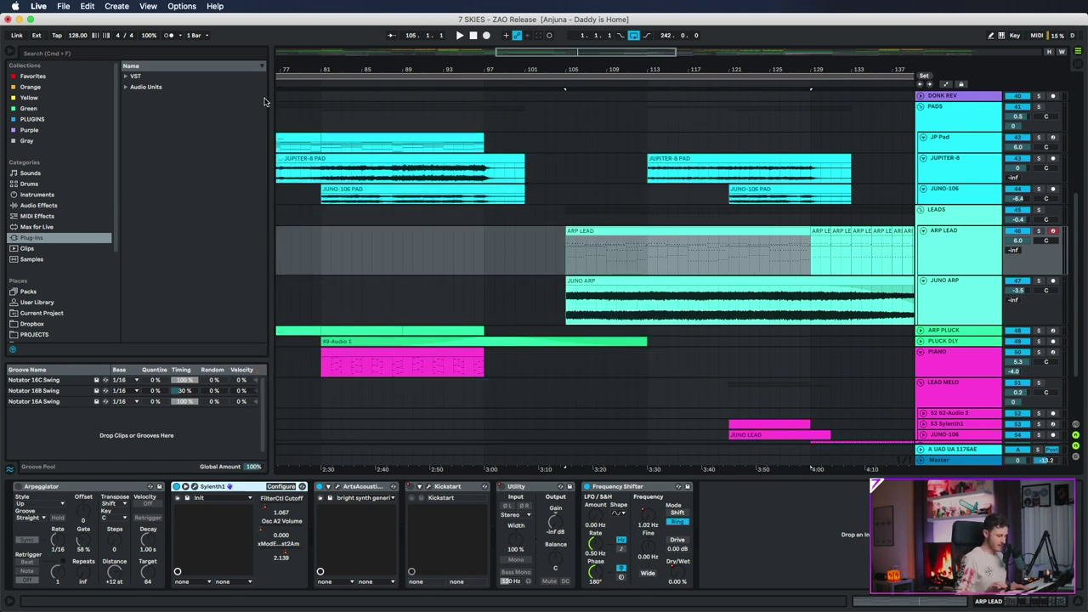
# Solo ARP LEAD and play it from bar 105 through to about bar 124.
pyautogui.click(1039, 231)
pyautogui.press('space')
pyautogui.click(956, 253)
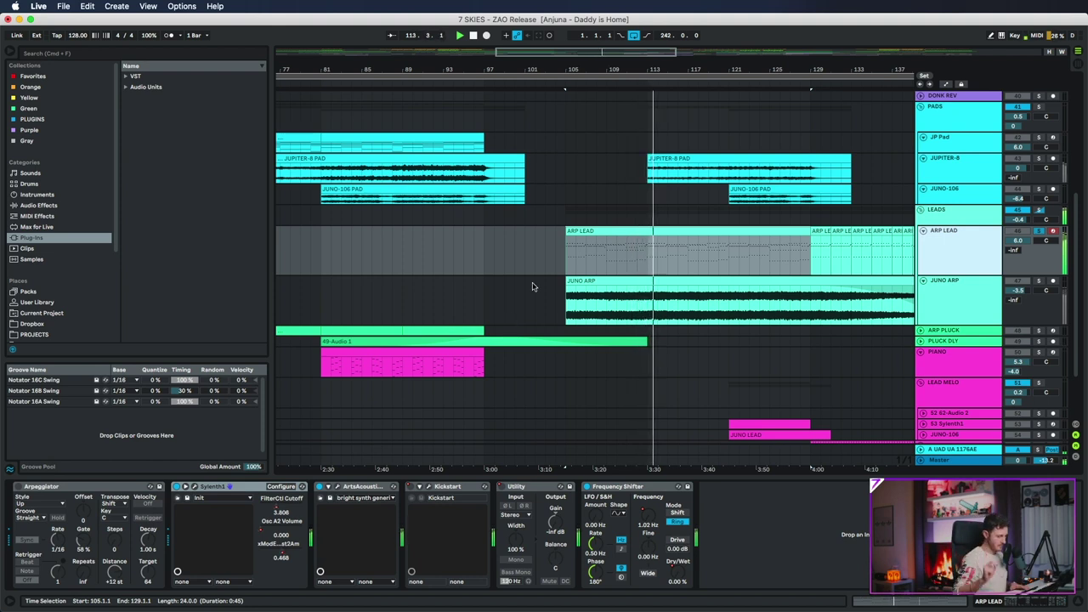
pyautogui.press('super+Tab')
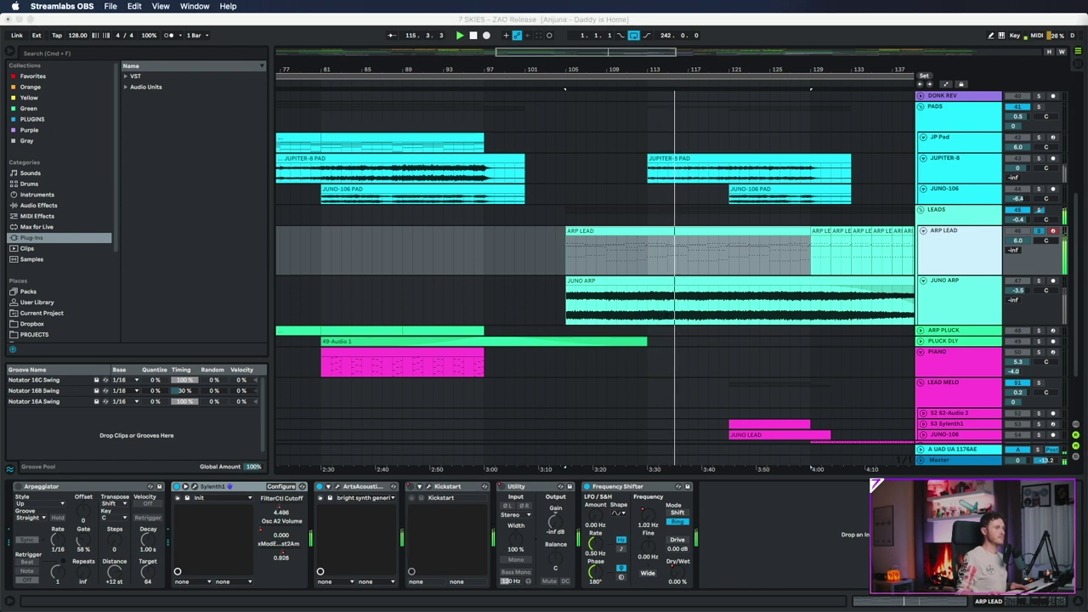
pyautogui.click(703, 352)
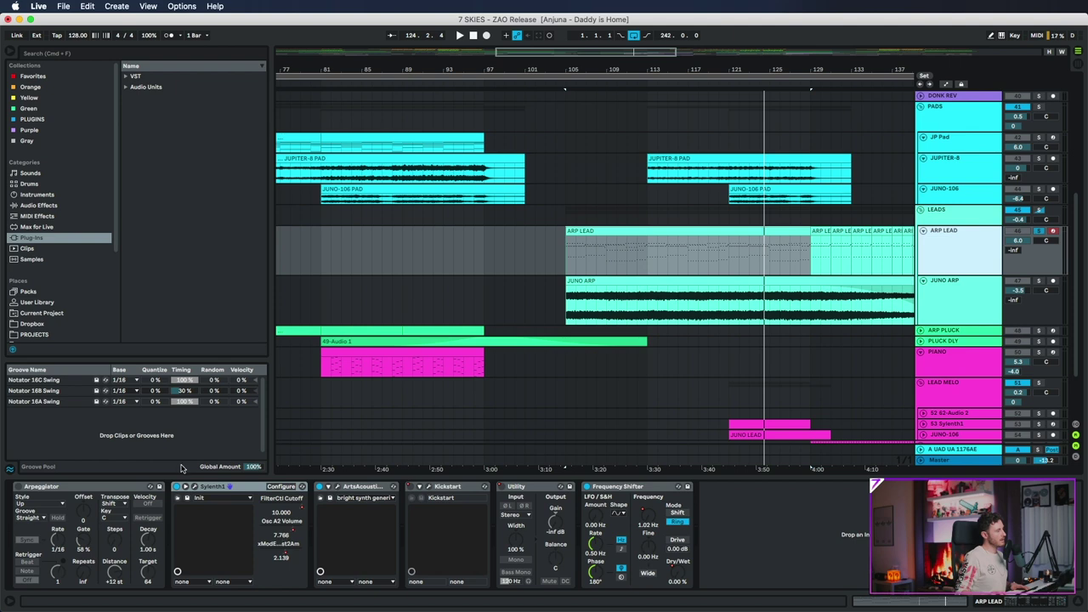
# Reopen ARP LEAD's Sylenth1 to examine its modulation envelopes, and play the opening of the part from bar 105.
pyautogui.click(196, 486)
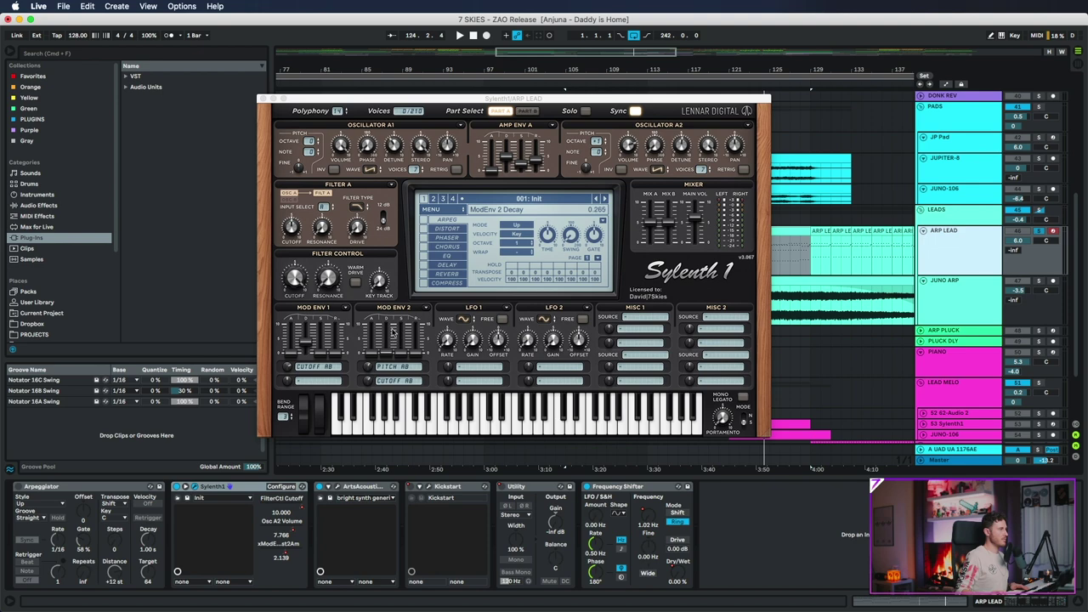
pyautogui.moveTo(324, 101); pyautogui.dragTo(264, 318)
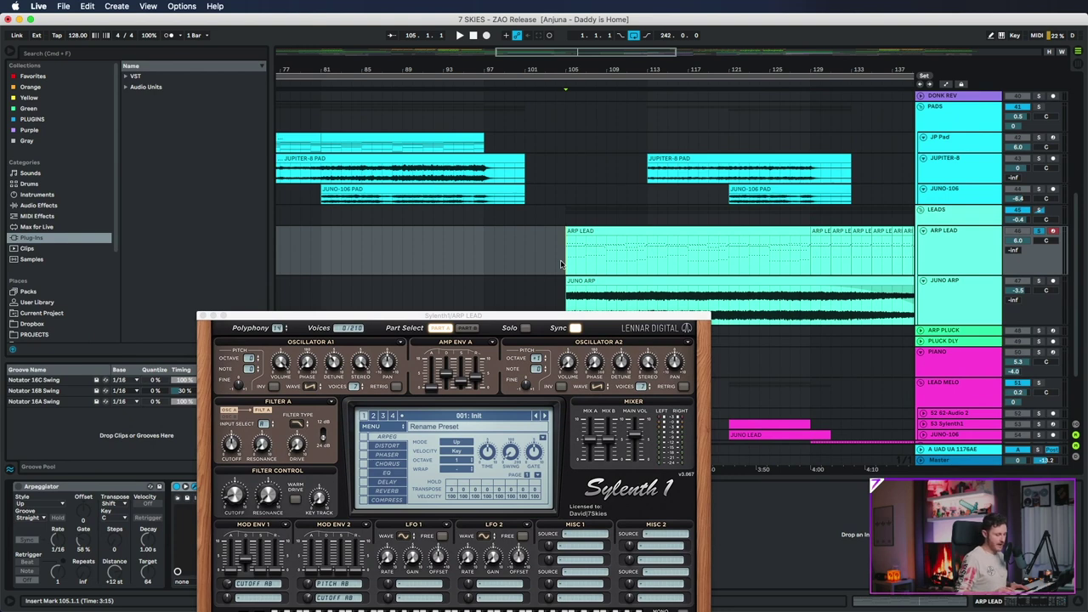
pyautogui.press('space')
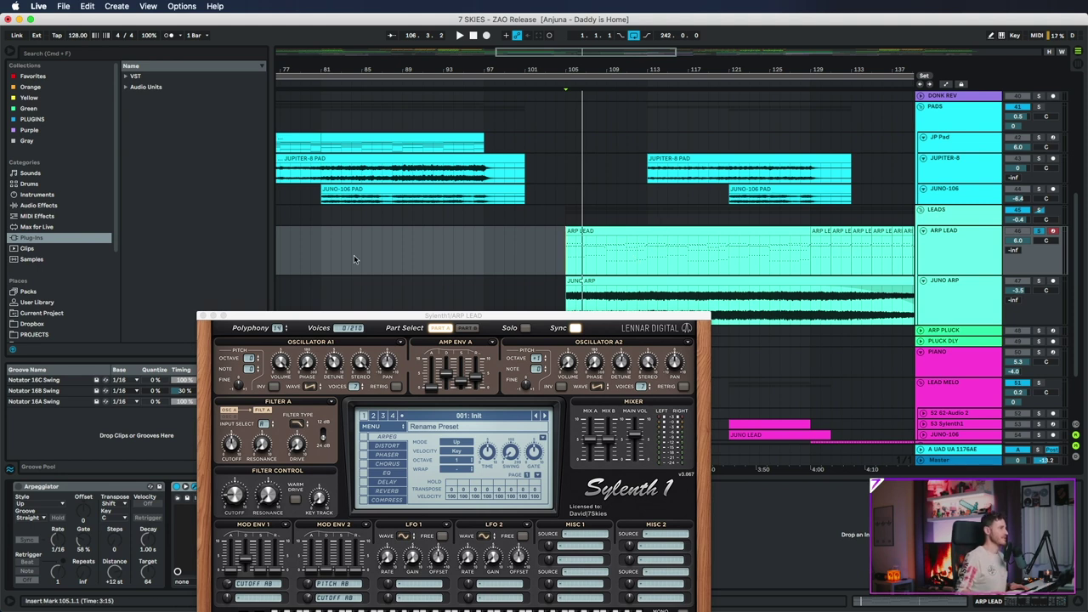
# Show automation and examine the xModEnv2 Dest2Am curve on an enlarged ARP LEAD track, and close the Sylenth1 window.
pyautogui.press('a')
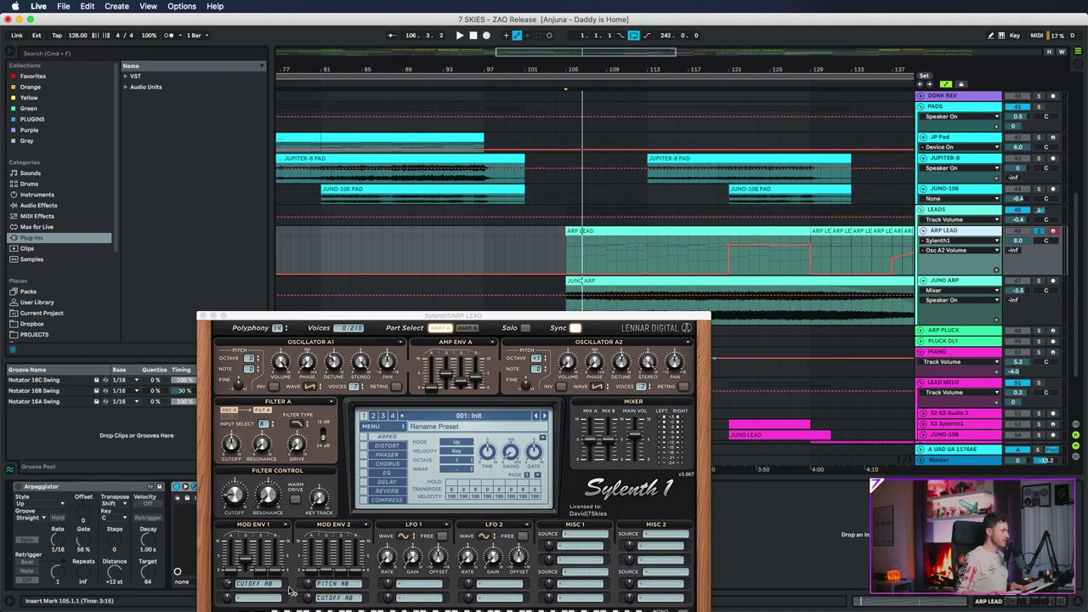
pyautogui.click(304, 599)
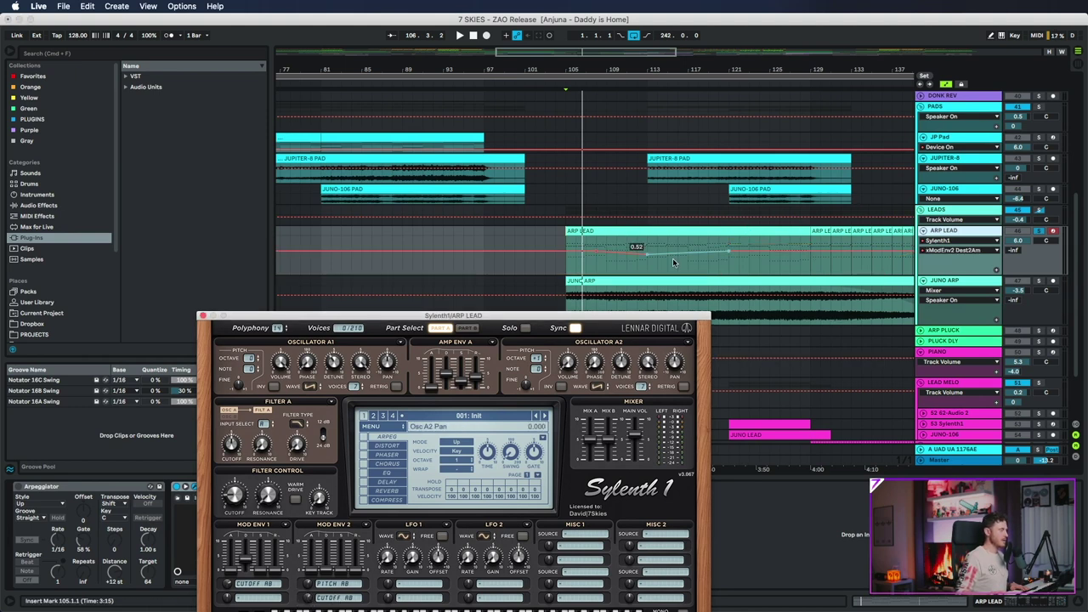
pyautogui.click(630, 230)
pyautogui.scroll(3, 630, 229)
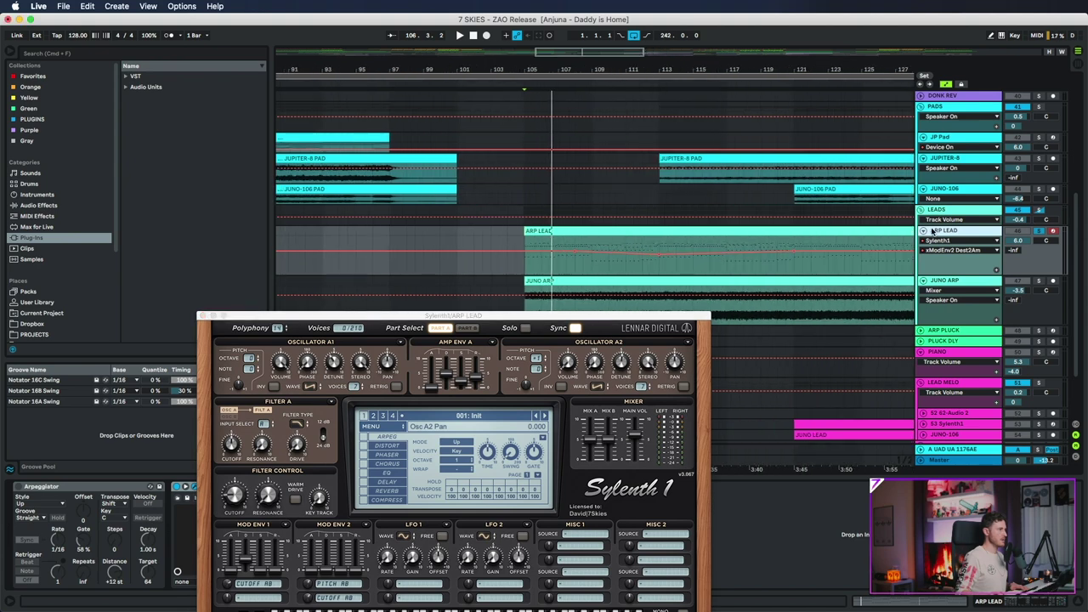
pyautogui.moveTo(934, 275); pyautogui.dragTo(932, 304)
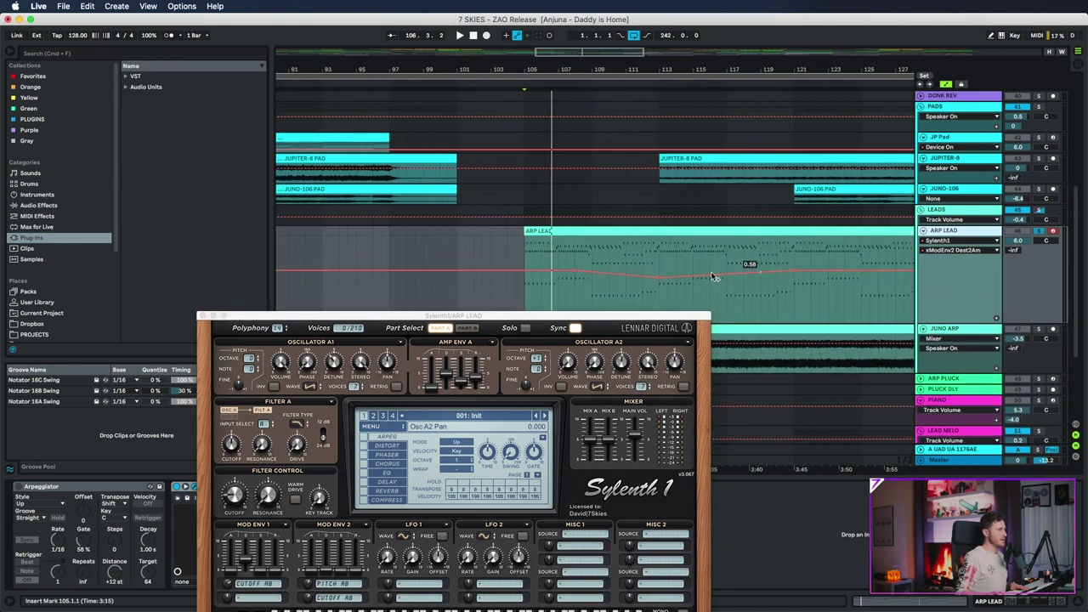
pyautogui.moveTo(553, 320); pyautogui.dragTo(881, 220)
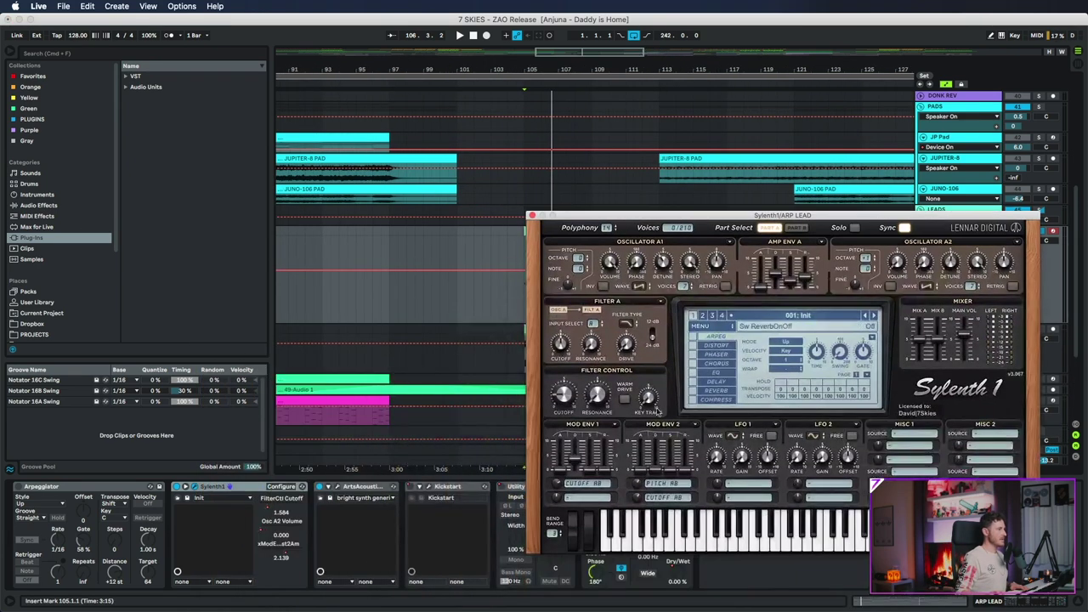
pyautogui.click(533, 217)
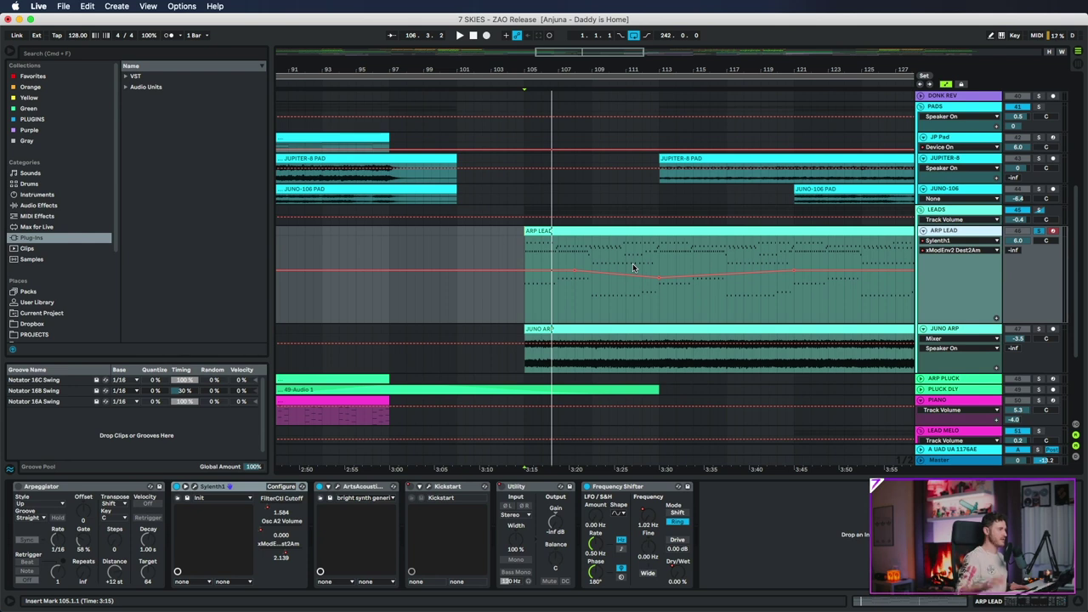
# Compare the JUNO ARP and ARP LEAD device chains, and show ARP LEAD's Osc A2 Volume automation.
pyautogui.click(945, 331)
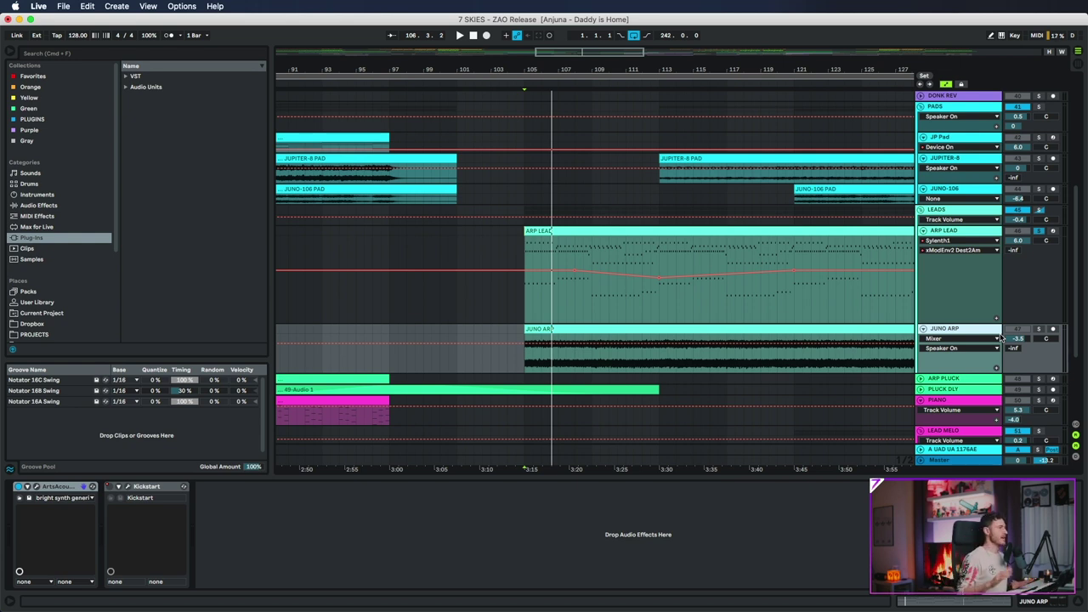
pyautogui.click(943, 233)
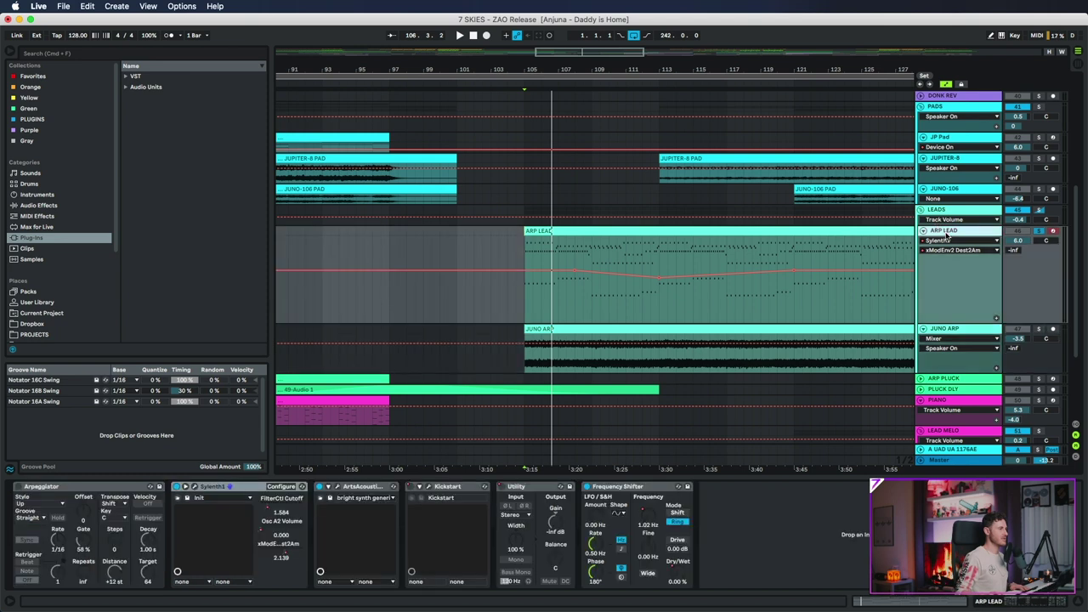
pyautogui.moveTo(744, 63); pyautogui.dragTo(623, 64)
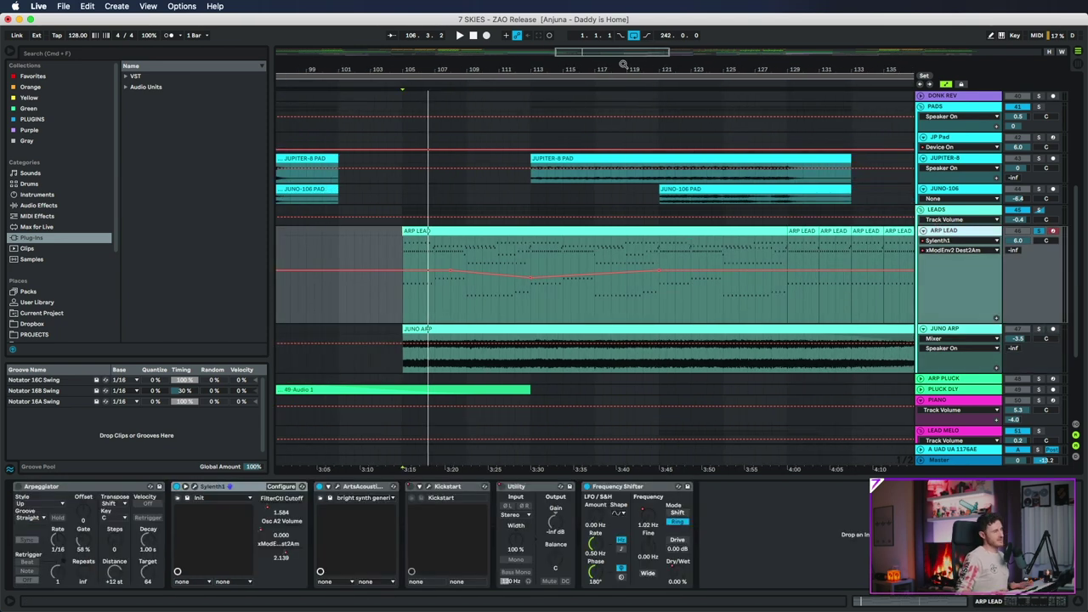
pyautogui.click(635, 291)
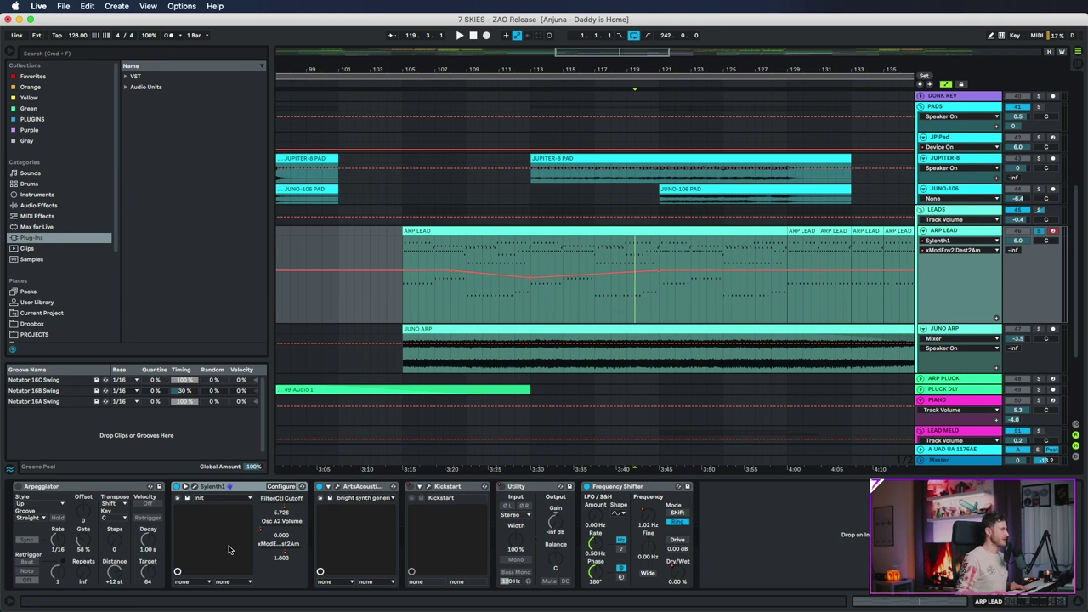
pyautogui.click(280, 520)
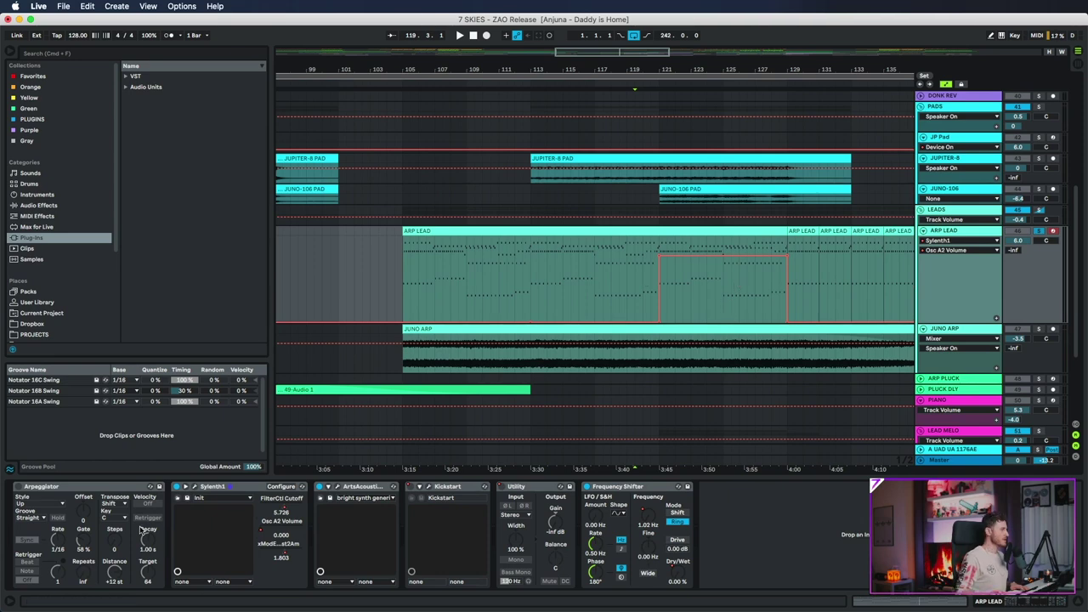
# Open ARP LEAD's Sylenth1 to examine Oscillator A2 in Part A, and close the window.
pyautogui.click(189, 486)
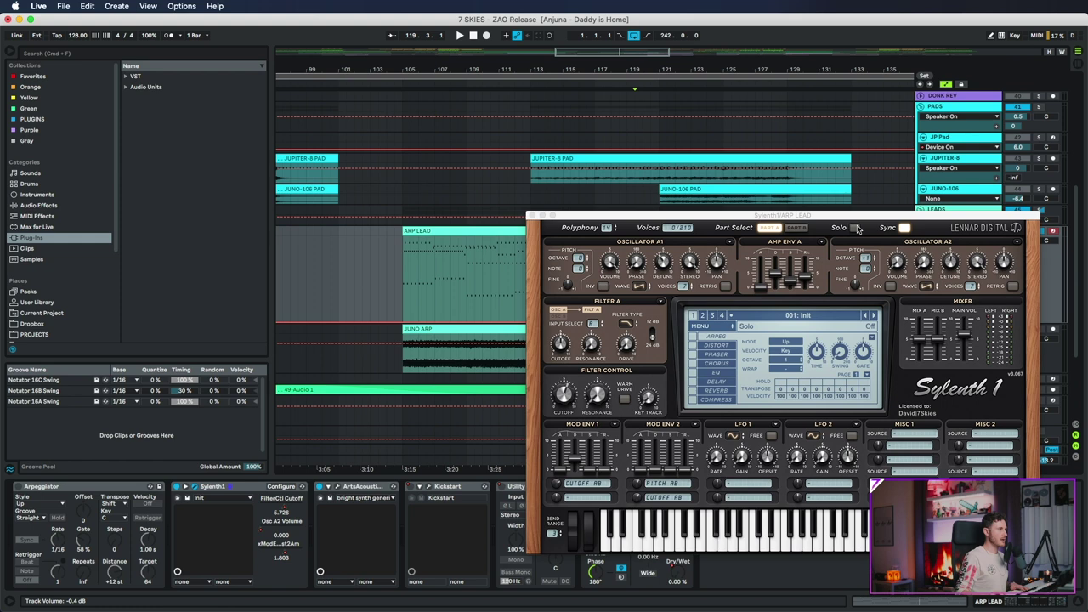
pyautogui.click(770, 228)
pyautogui.click(770, 228)
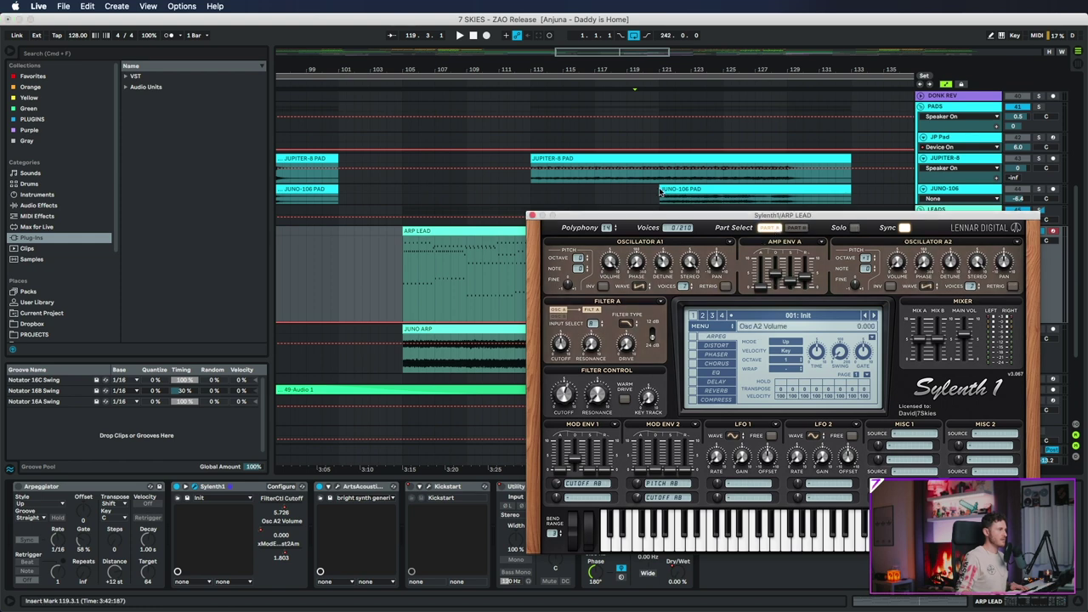
pyautogui.moveTo(596, 217); pyautogui.dragTo(255, 173)
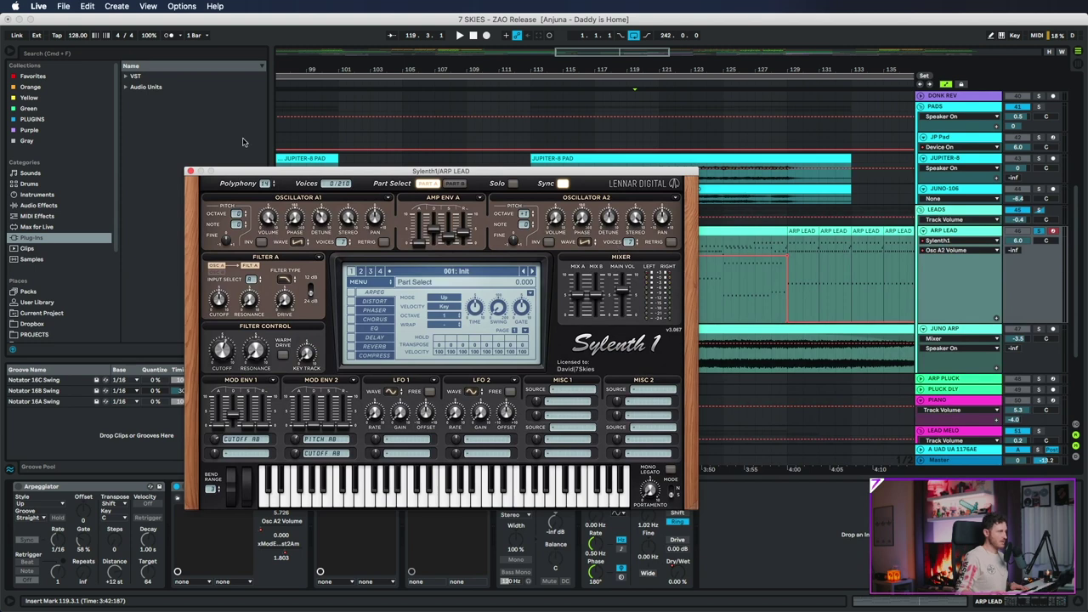
pyautogui.click(190, 173)
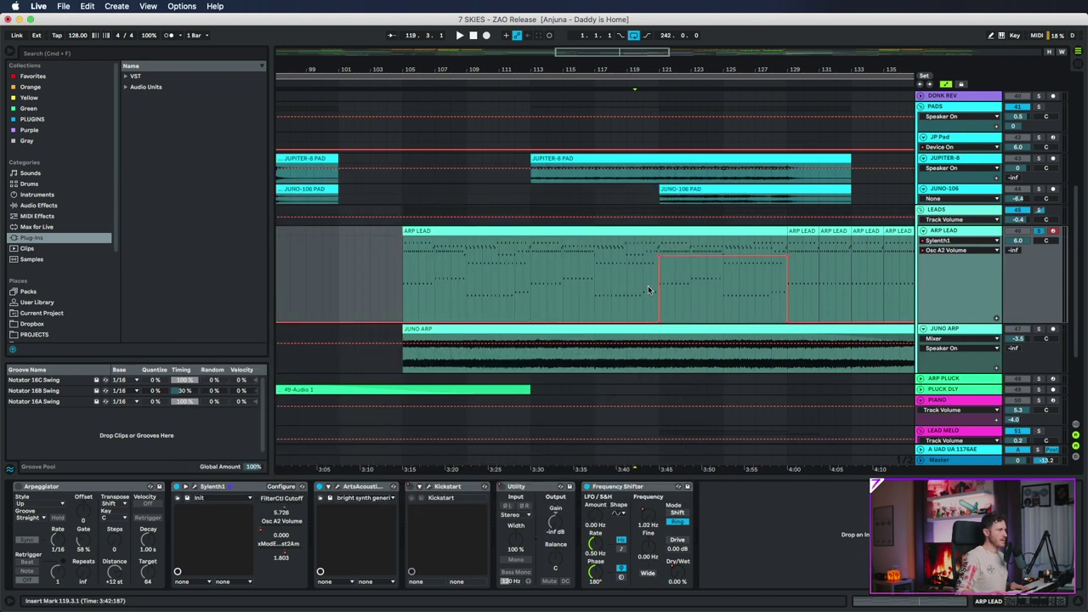
# Highlight and examine the stretch of ARP LEAD's Osc A2 Volume automation between bars 120 and 121.
pyautogui.click(648, 289)
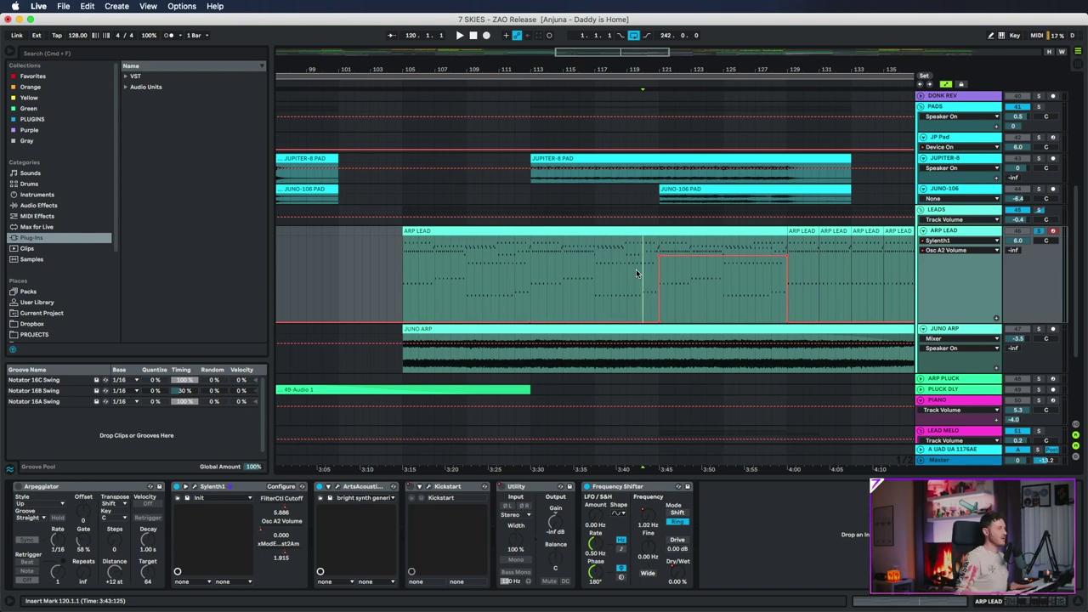
pyautogui.moveTo(651, 279); pyautogui.dragTo(653, 280)
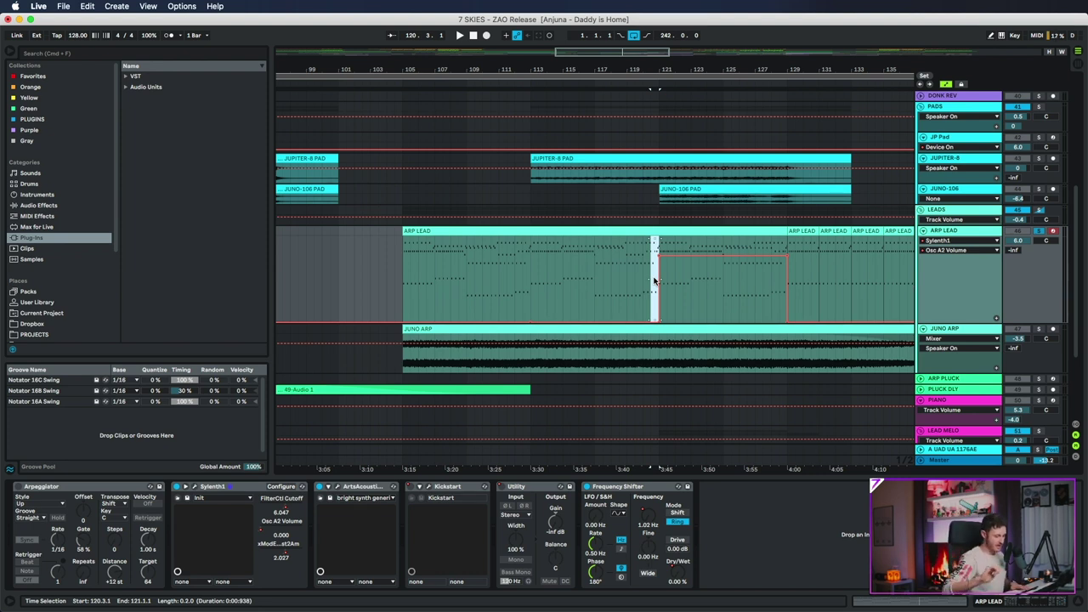
pyautogui.click(655, 295)
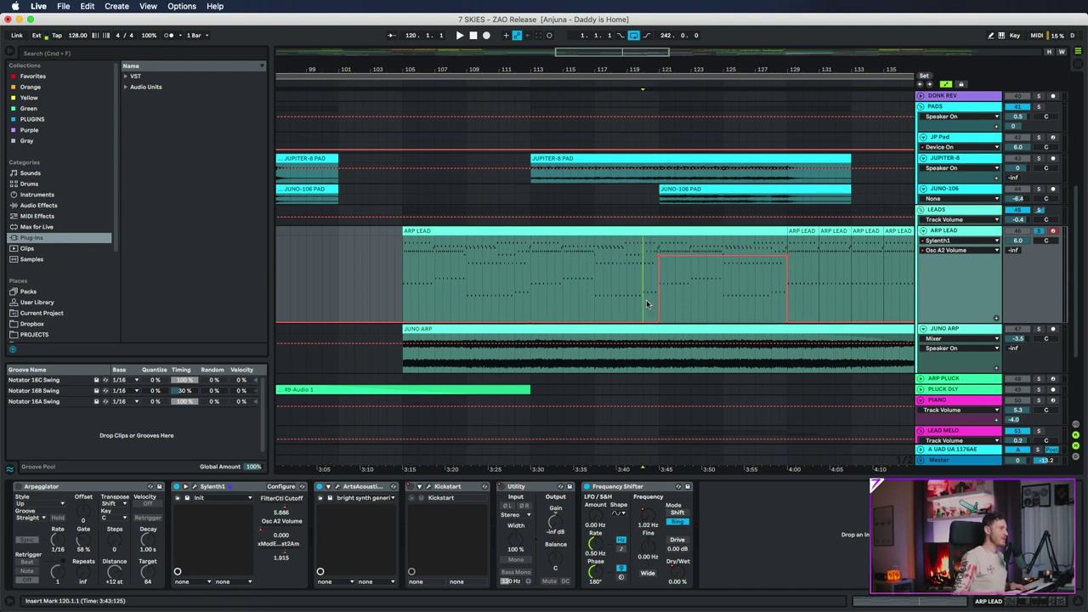
pyautogui.click(655, 295)
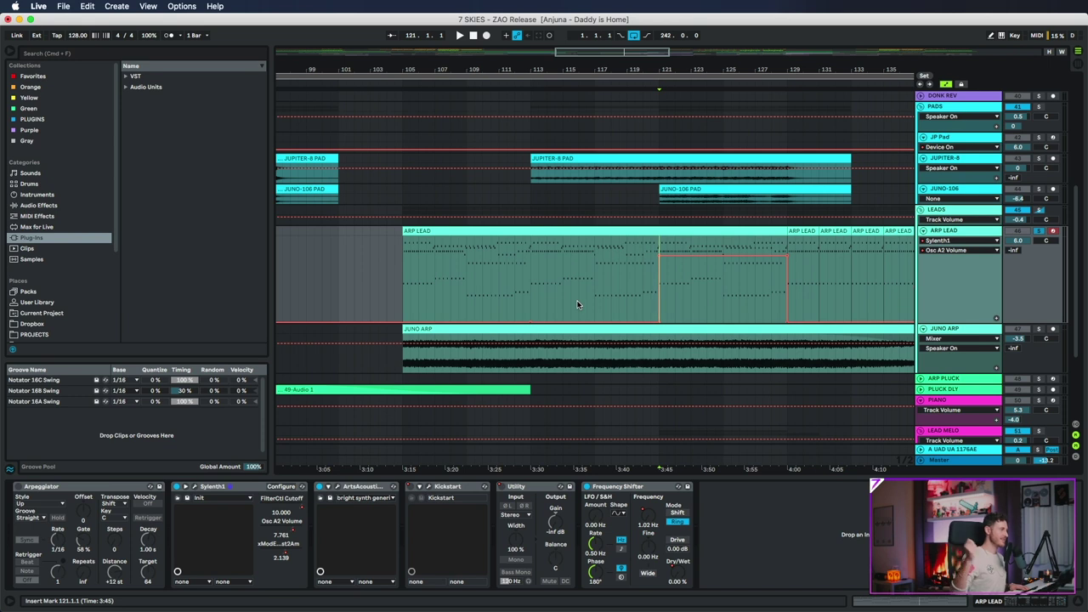
pyautogui.press('+')
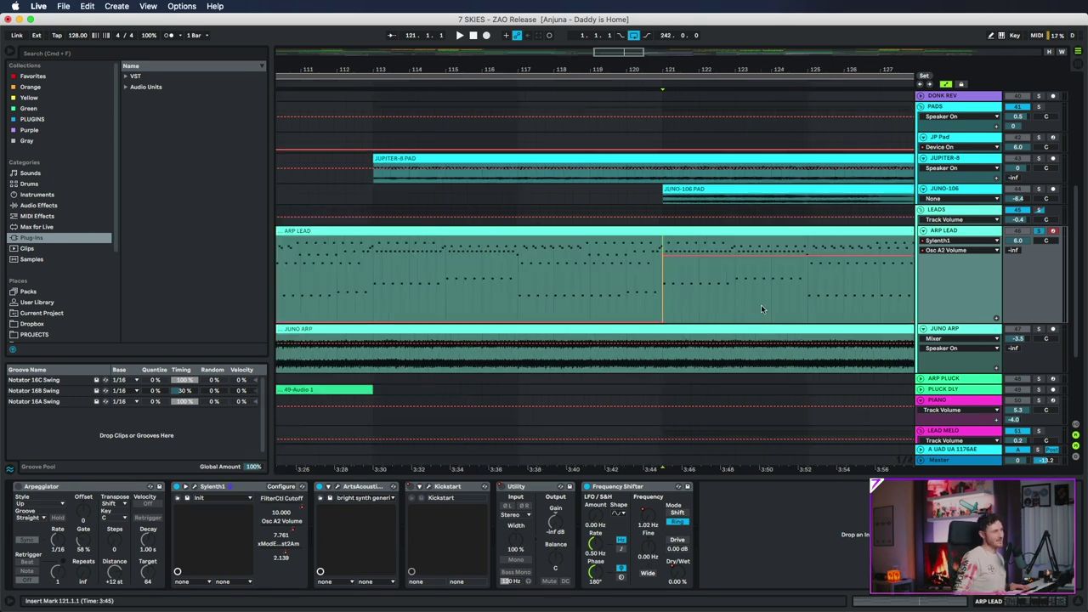
pyautogui.click(626, 306)
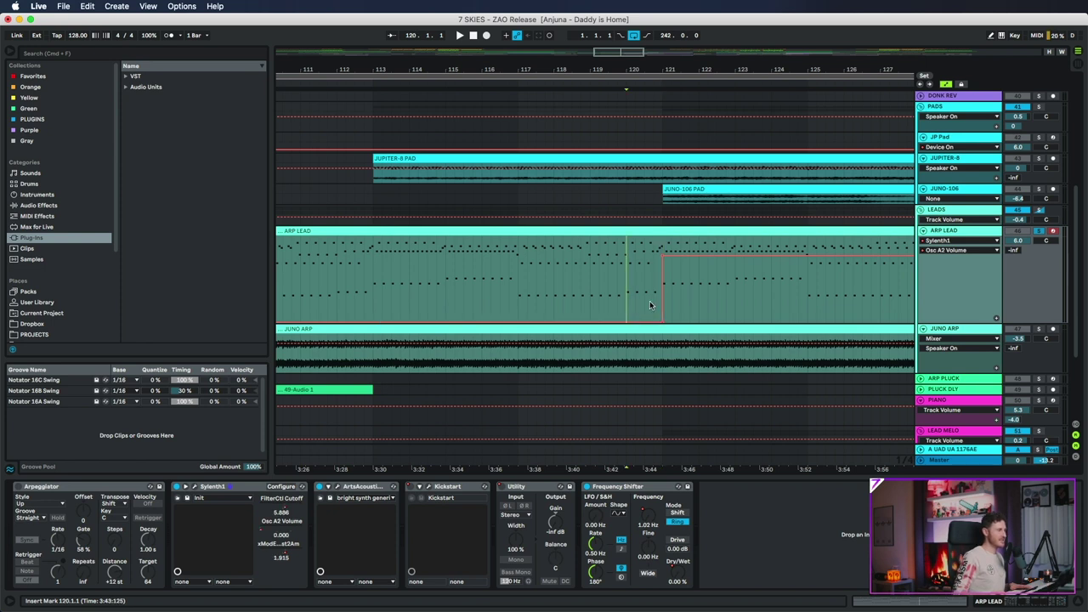
pyautogui.moveTo(627, 302); pyautogui.dragTo(661, 310)
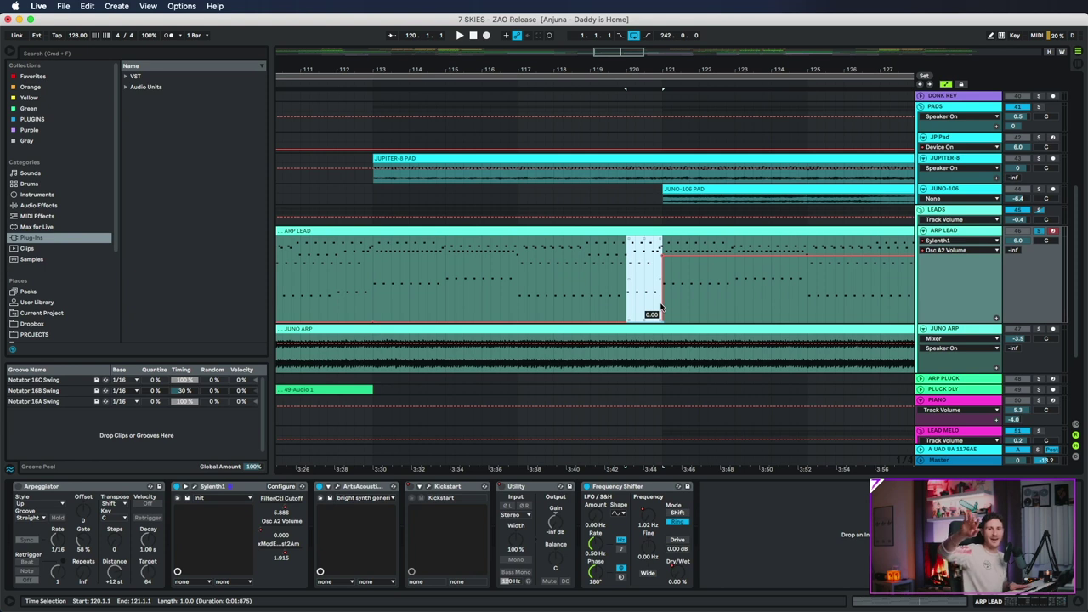
# Play ARP LEAD from 119.4.1 through the Osc A2 Volume jump at bar 121, and stop playback.
pyautogui.click(654, 311)
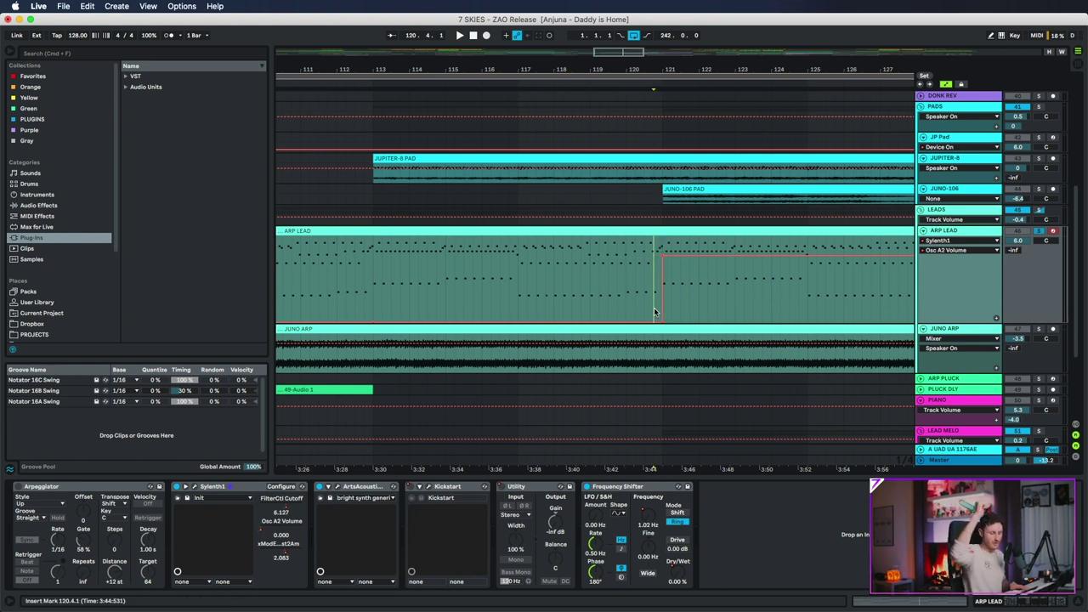
pyautogui.press('Left')
pyautogui.press('space')
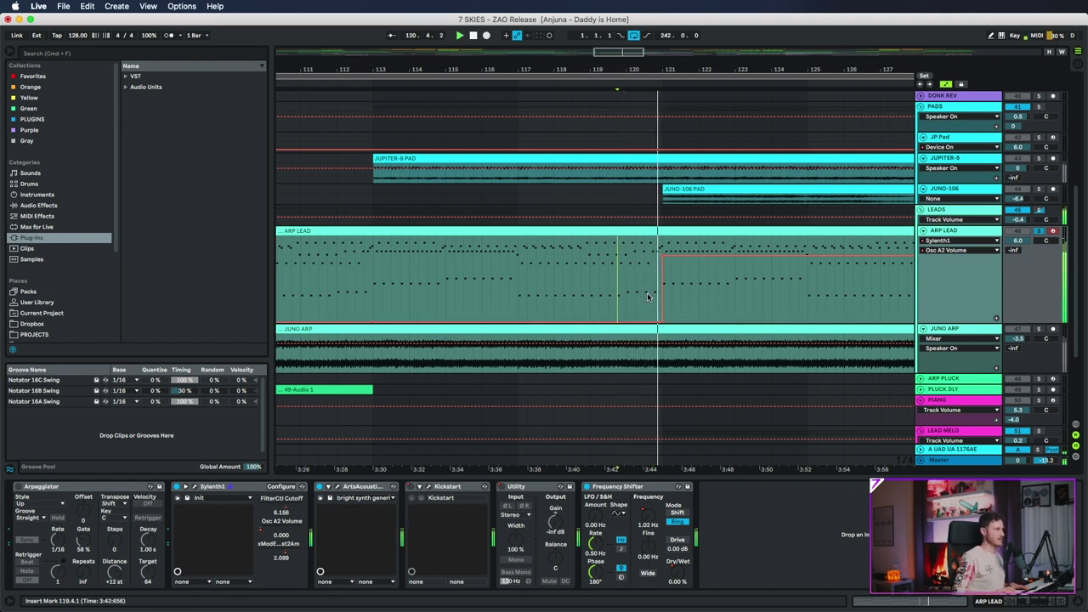
pyautogui.press('space')
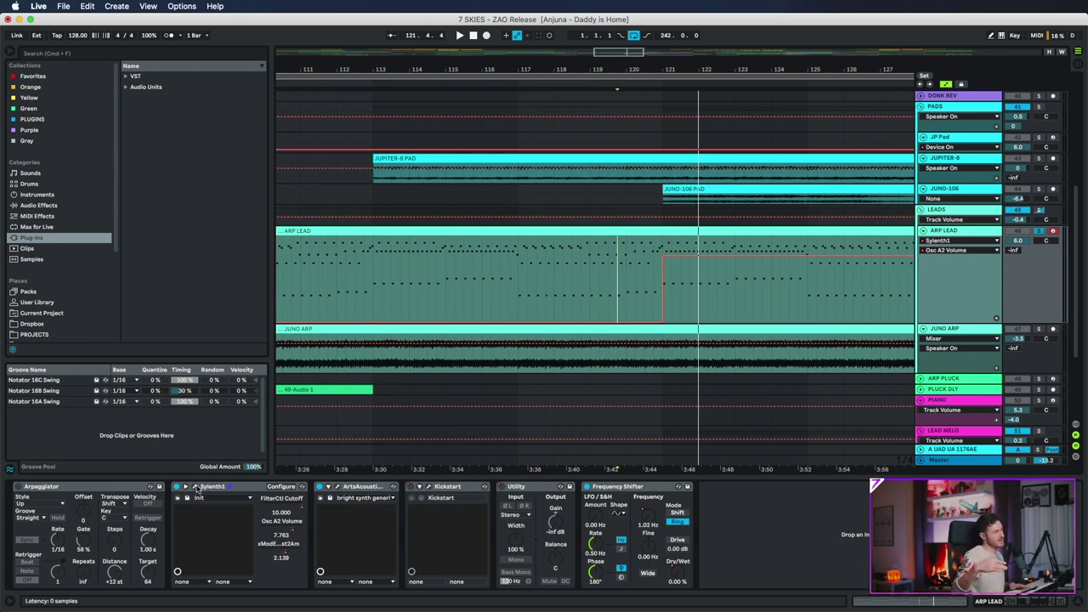
# Show ARP LEAD's FilterCtl Cutoff automation and highlight its final bar before the jump at bar 121.
pyautogui.moveTo(294, 519); pyautogui.dragTo(294, 508)
pyautogui.click(527, 35)
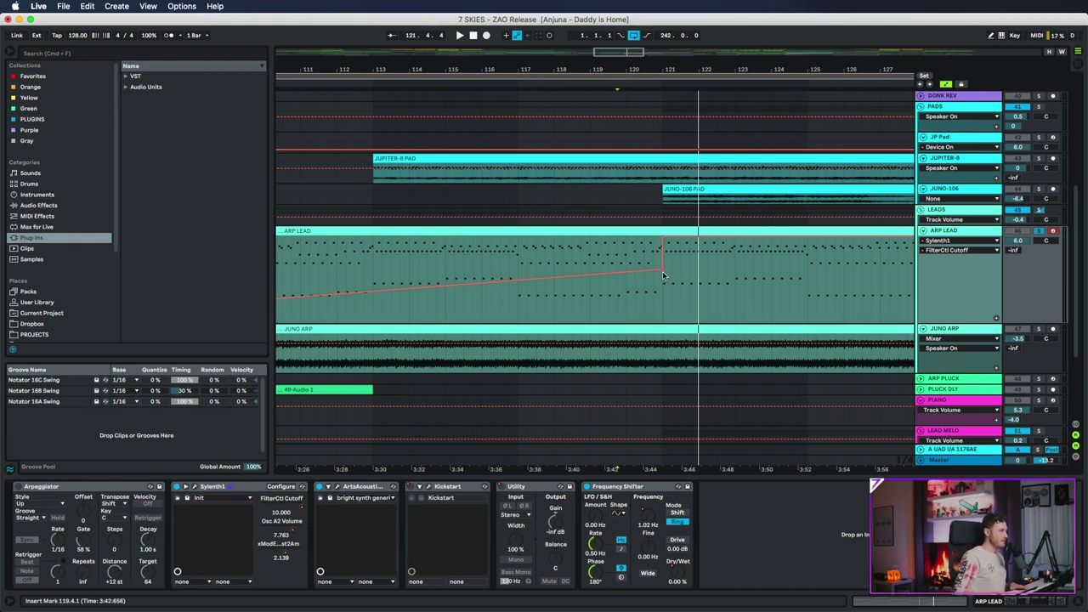
pyautogui.moveTo(627, 262); pyautogui.dragTo(661, 271)
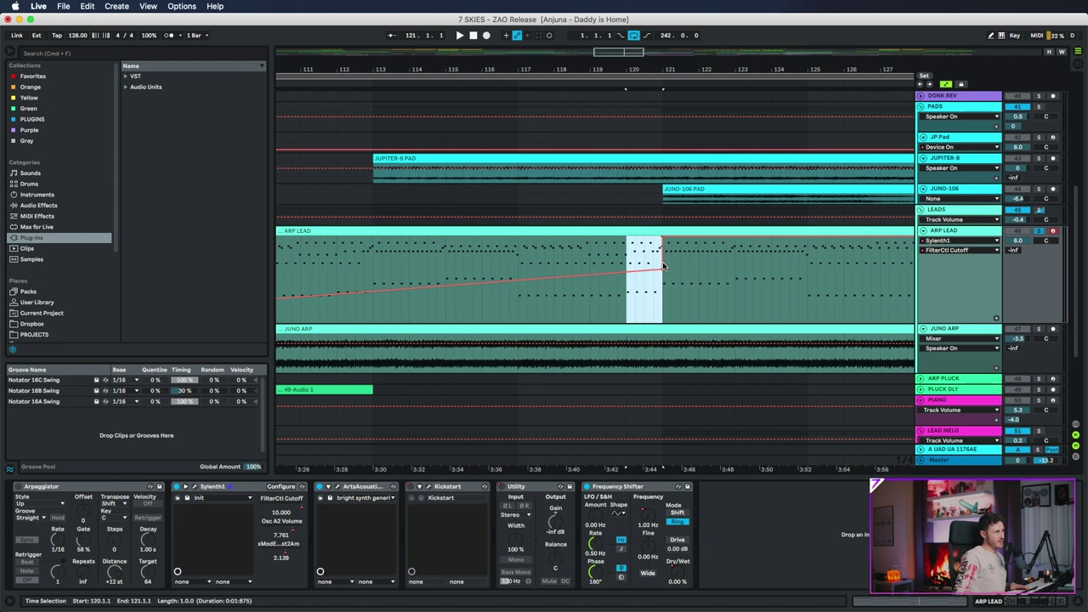
pyautogui.click(654, 278)
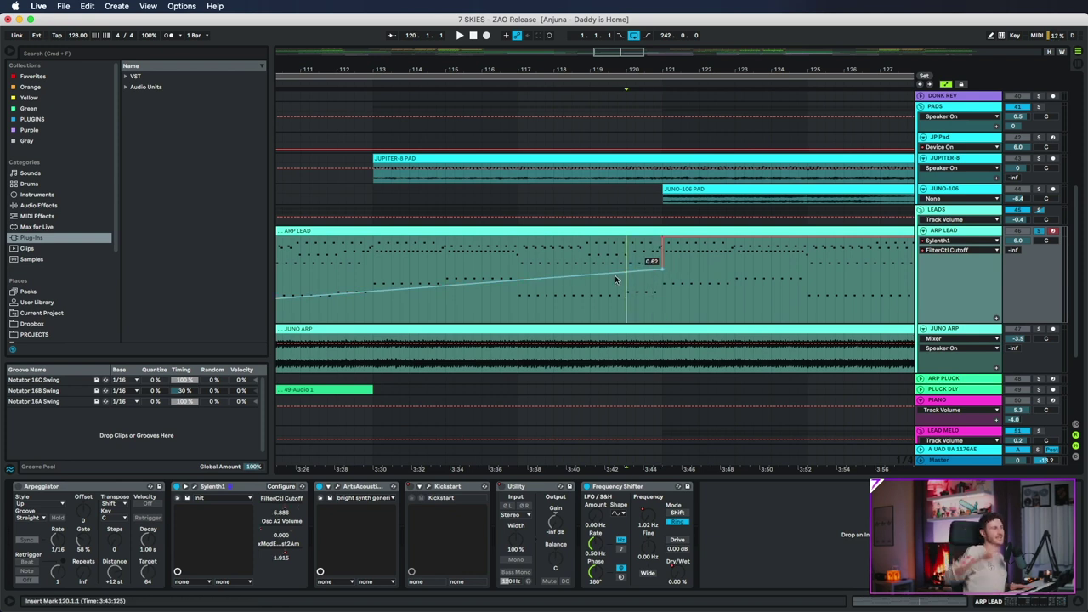
pyautogui.moveTo(624, 280); pyautogui.dragTo(662, 289)
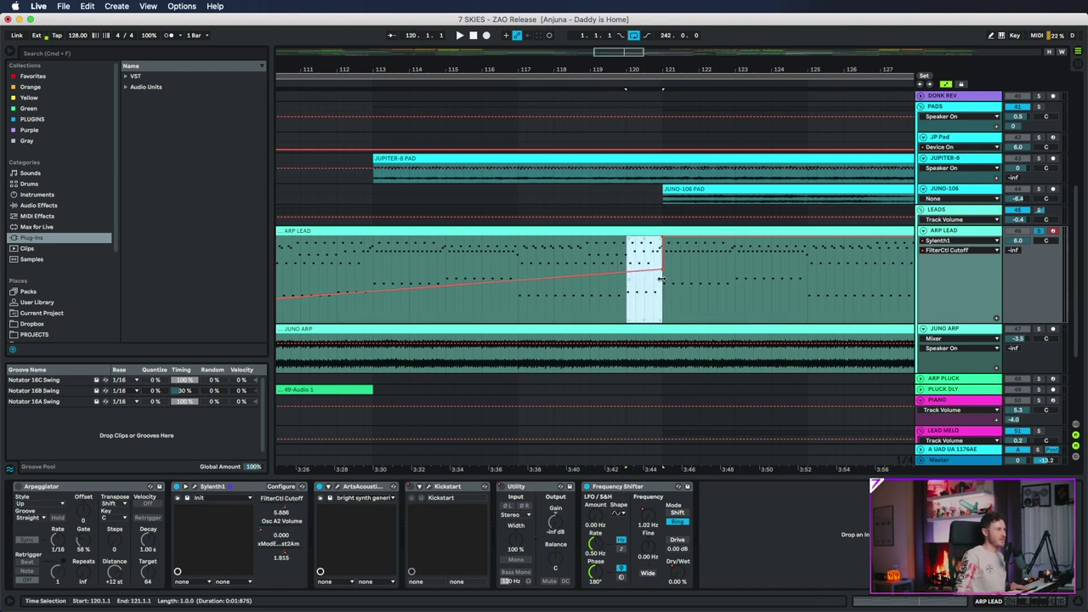
pyautogui.click(671, 277)
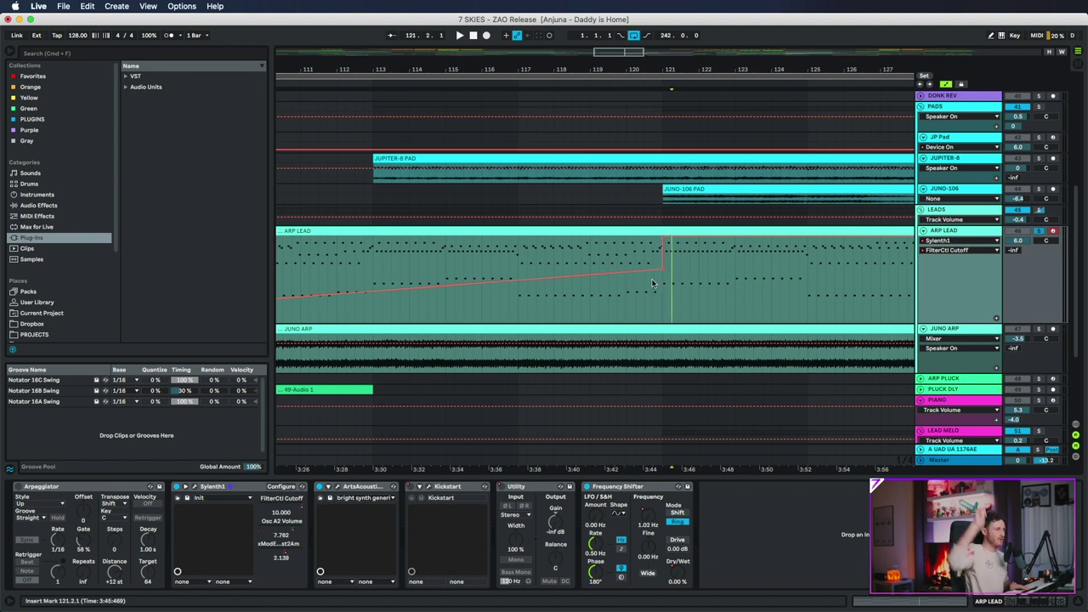
# Try a continuous FilterCtl Cutoff rise into bar 121 by deleting the breakpoint at the foot of the jump, and restore the breakpoint.
pyautogui.moveTo(659, 272)
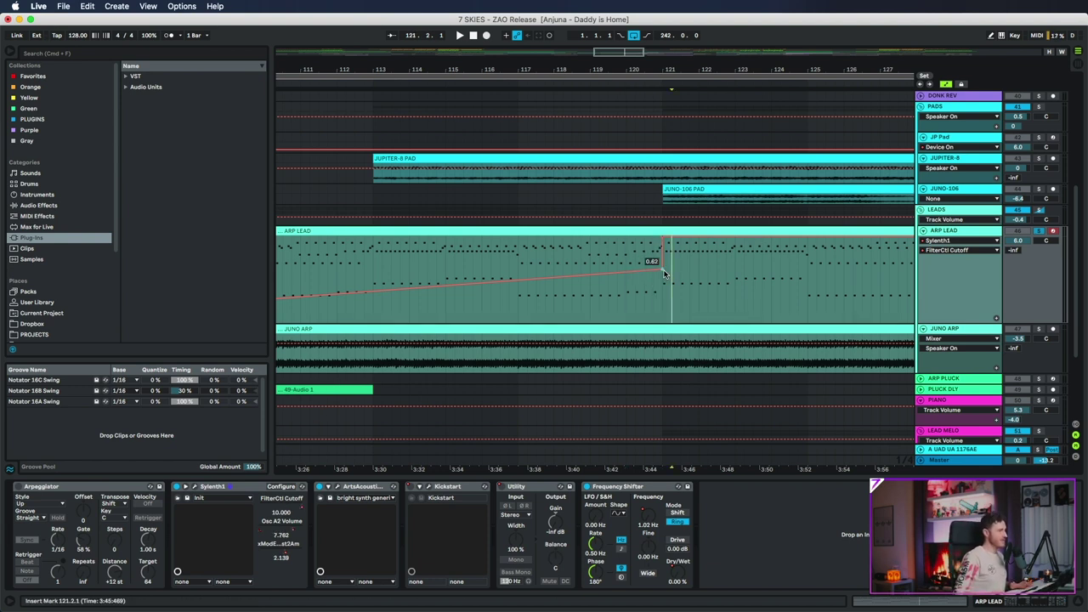
pyautogui.click(662, 270)
pyautogui.moveTo(435, 292); pyautogui.dragTo(663, 289)
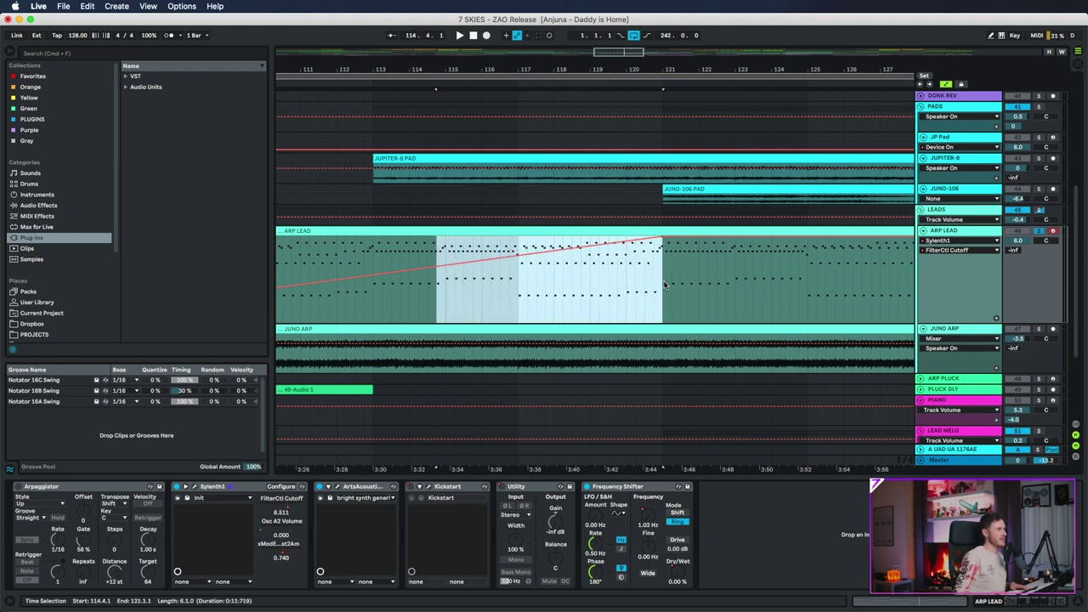
pyautogui.click(661, 272)
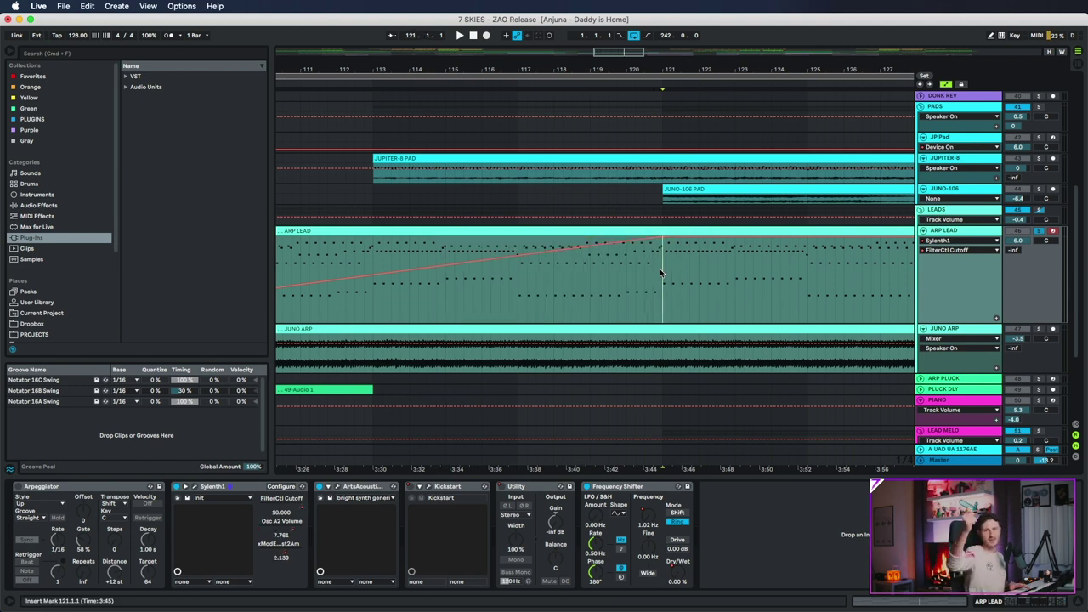
pyautogui.click(660, 269)
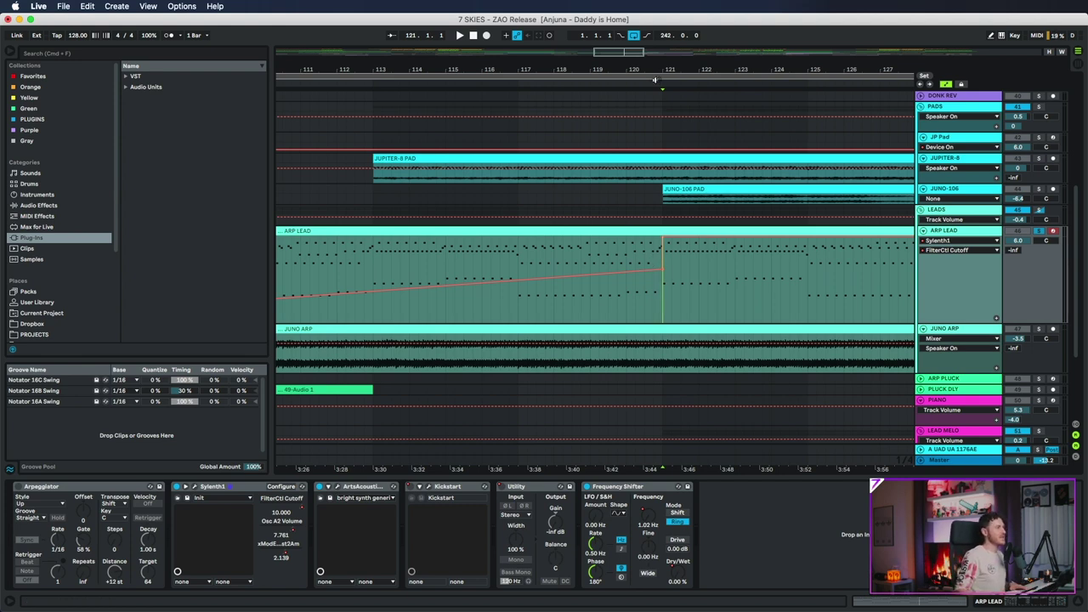
# Examine ARP LEAD's overall FilterCtl Cutoff curve, highlighting the section from bar 119 to bar 121.
pyautogui.press('-')
pyautogui.press('-')
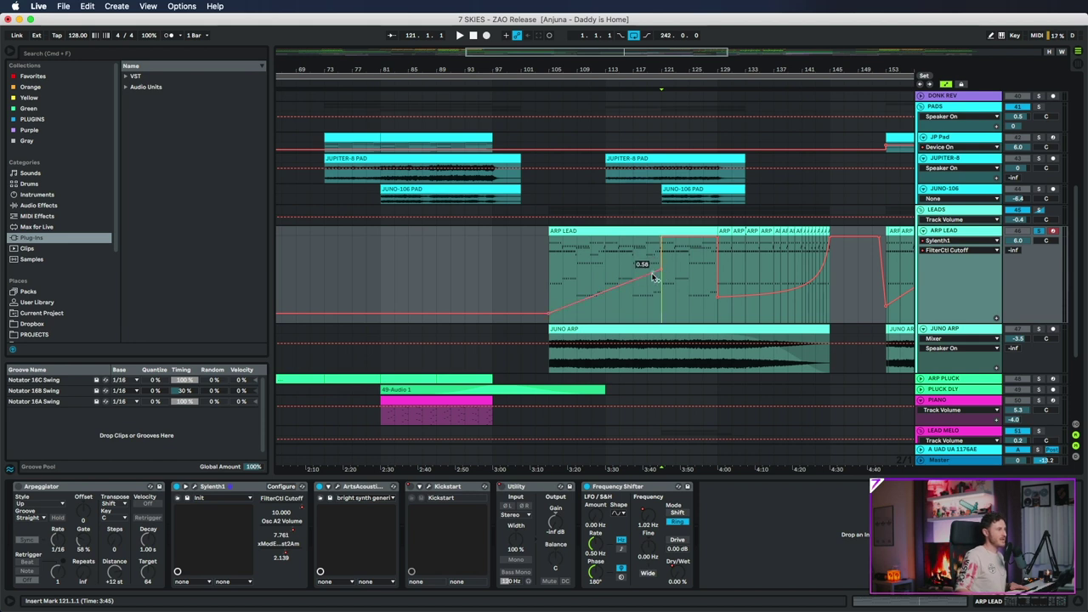
pyautogui.click(656, 296)
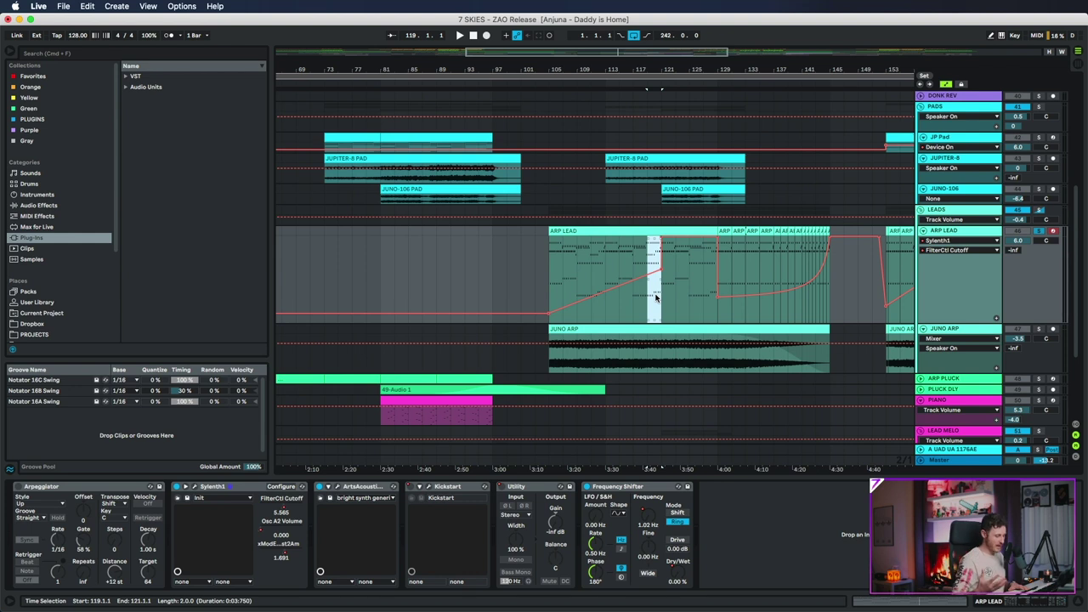
pyautogui.click(655, 297)
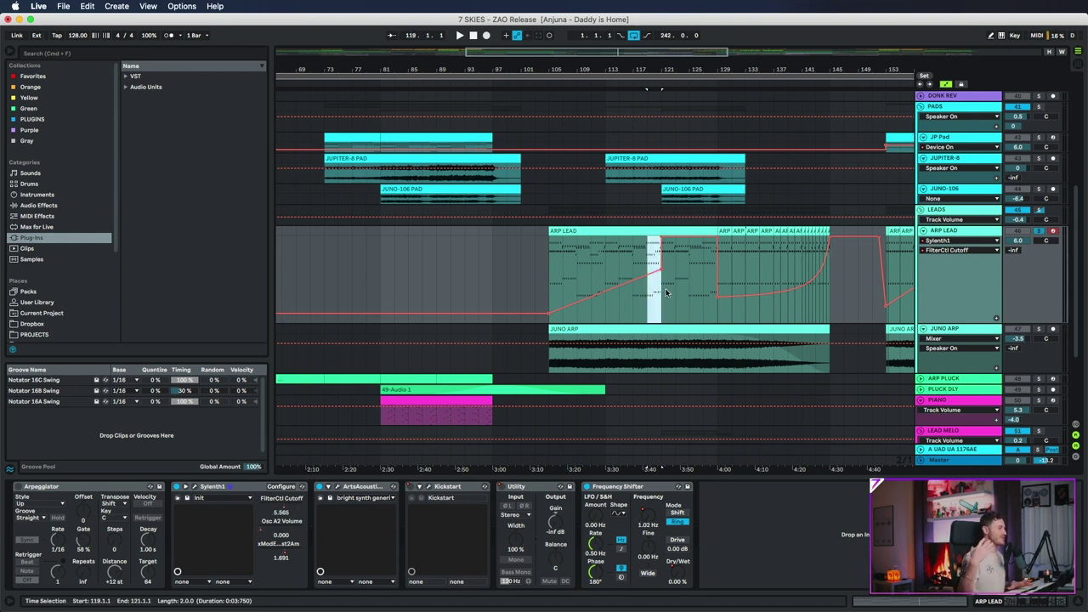
pyautogui.click(650, 289)
pyautogui.click(654, 292)
pyautogui.moveTo(649, 68); pyautogui.dragTo(651, 119)
pyautogui.click(659, 296)
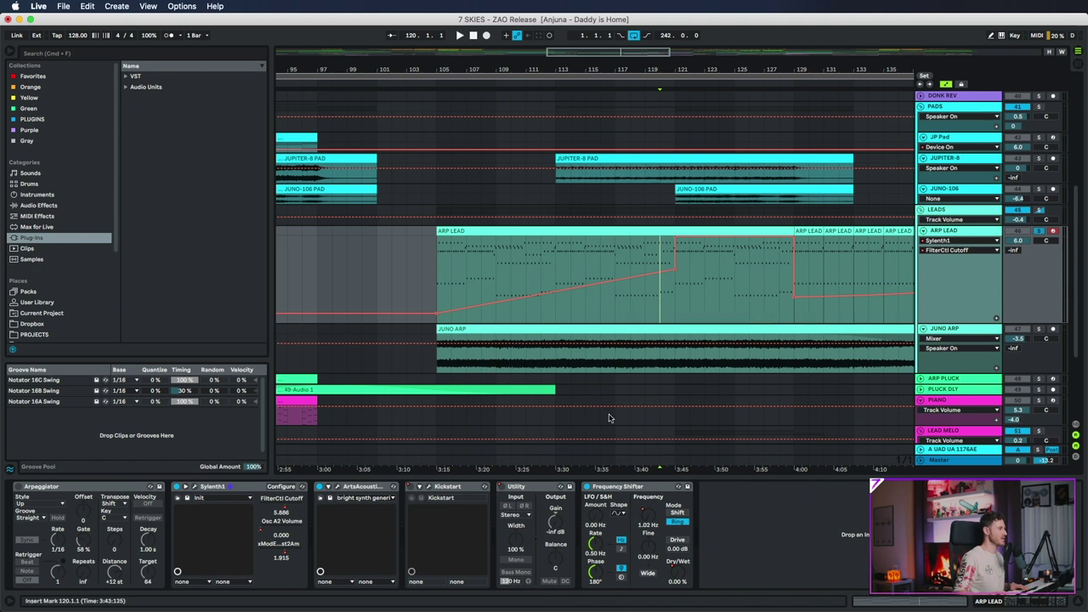
# Select ARP LEAD's Frequency Shifter and highlight the shortened repeating clips from bar 129 to bar 145.
pyautogui.press('-')
pyautogui.click(974, 234)
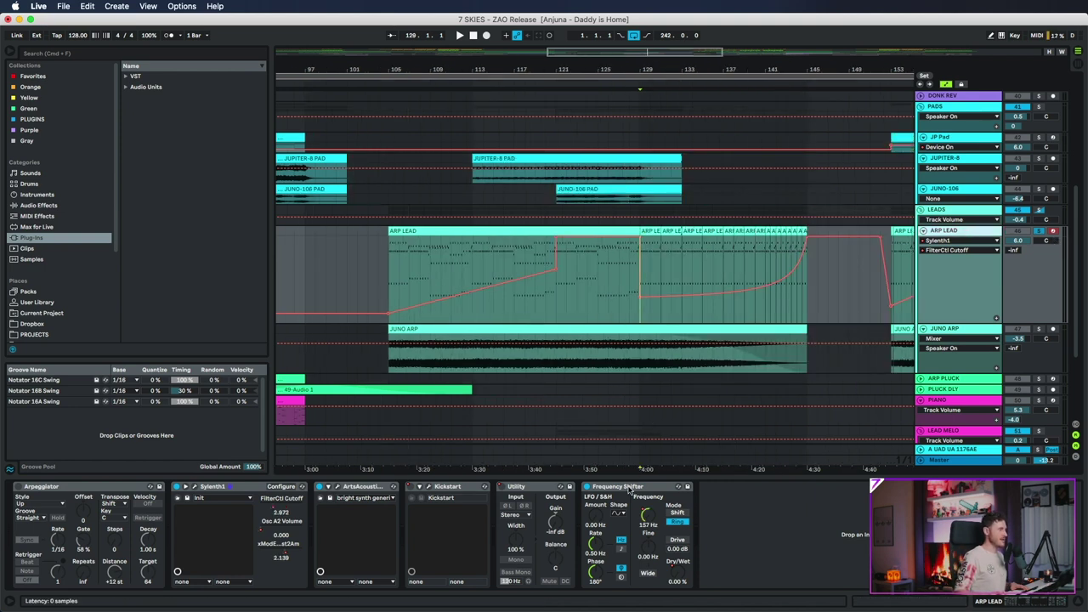
pyautogui.click(630, 488)
pyautogui.moveTo(640, 315); pyautogui.dragTo(807, 312)
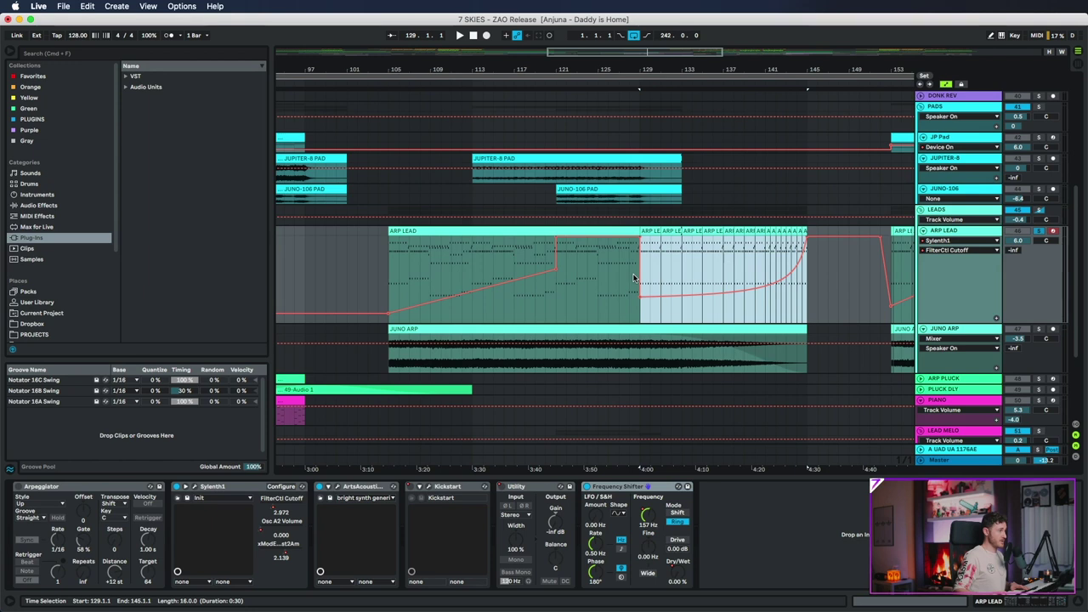
# Play ARP LEAD from bar 128 into the build-up to hear the Frequency Shifter.
pyautogui.click(629, 314)
pyautogui.click(1038, 231)
pyautogui.press('space')
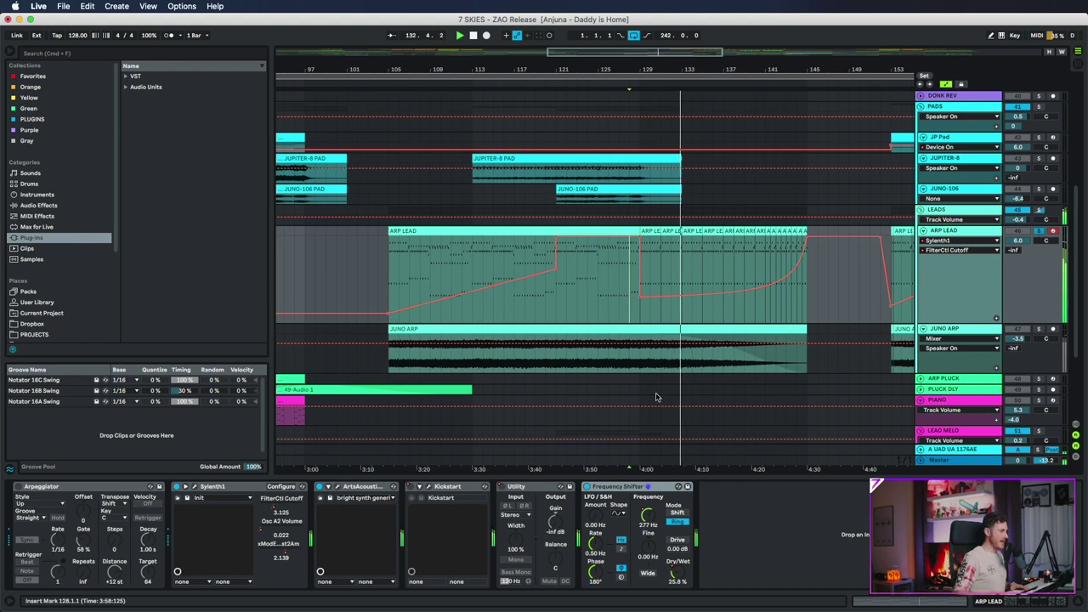
# Select ARP LEAD's Frequency Shifter and highlight the track's repeating clips from bar 129 to bar 145.
pyautogui.click(616, 490)
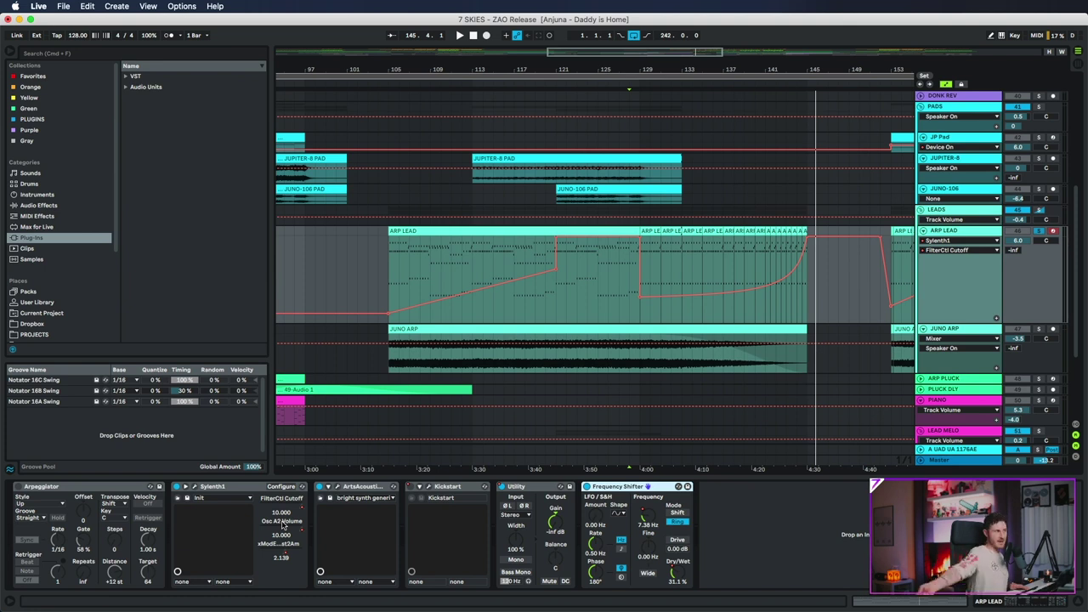
pyautogui.click(643, 315)
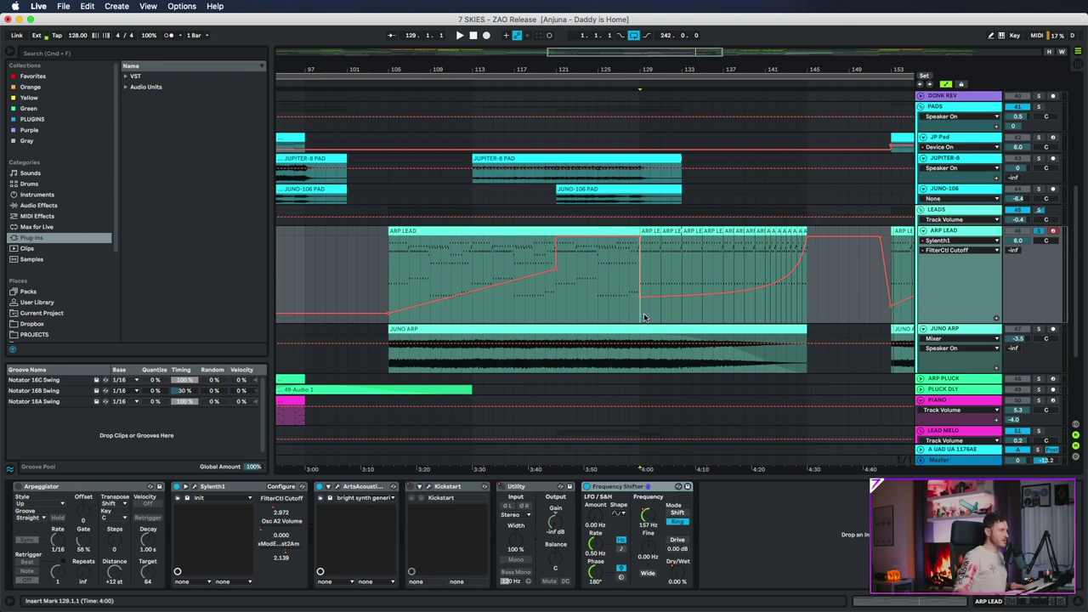
pyautogui.moveTo(643, 313); pyautogui.dragTo(805, 304)
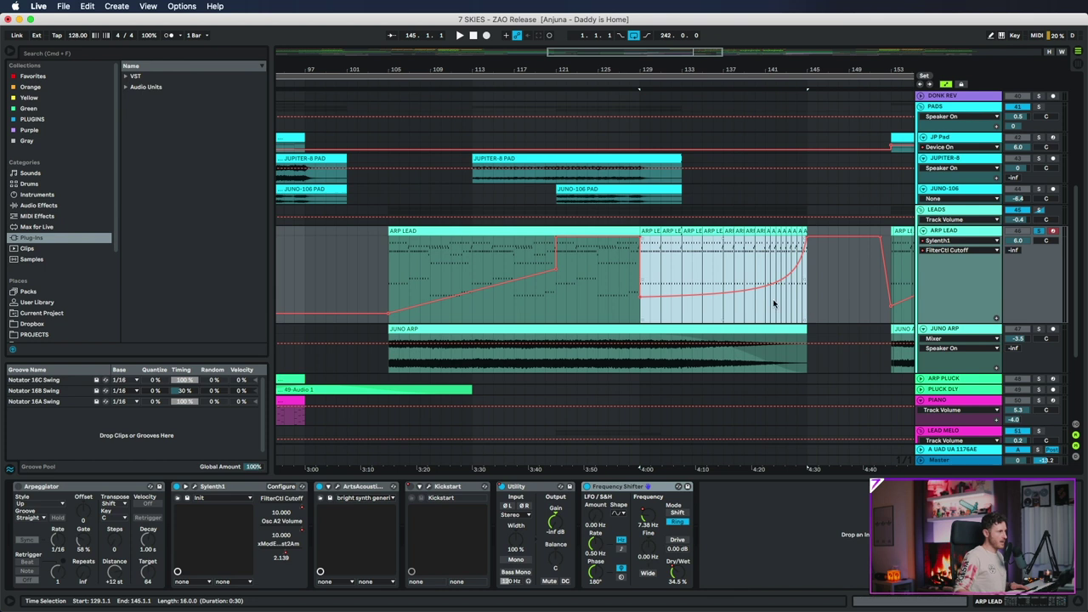
pyautogui.moveTo(557, 273)
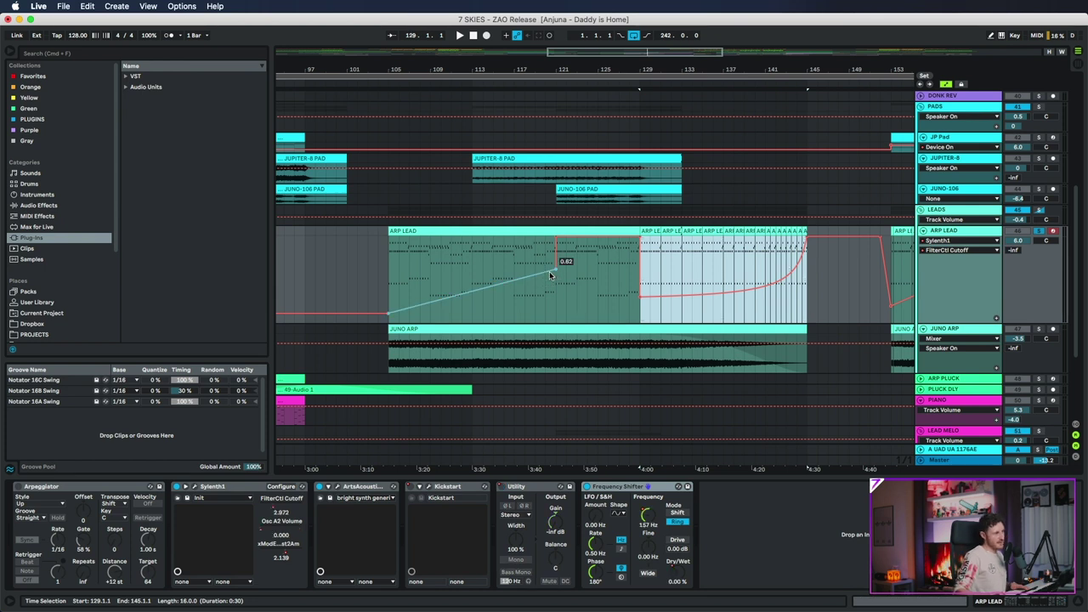
# Reselect the Frequency Shifter, highlight ARP LEAD's shortest repeats from bar 139 to bar 145, and set the insert marker at bar 139.
pyautogui.click(615, 488)
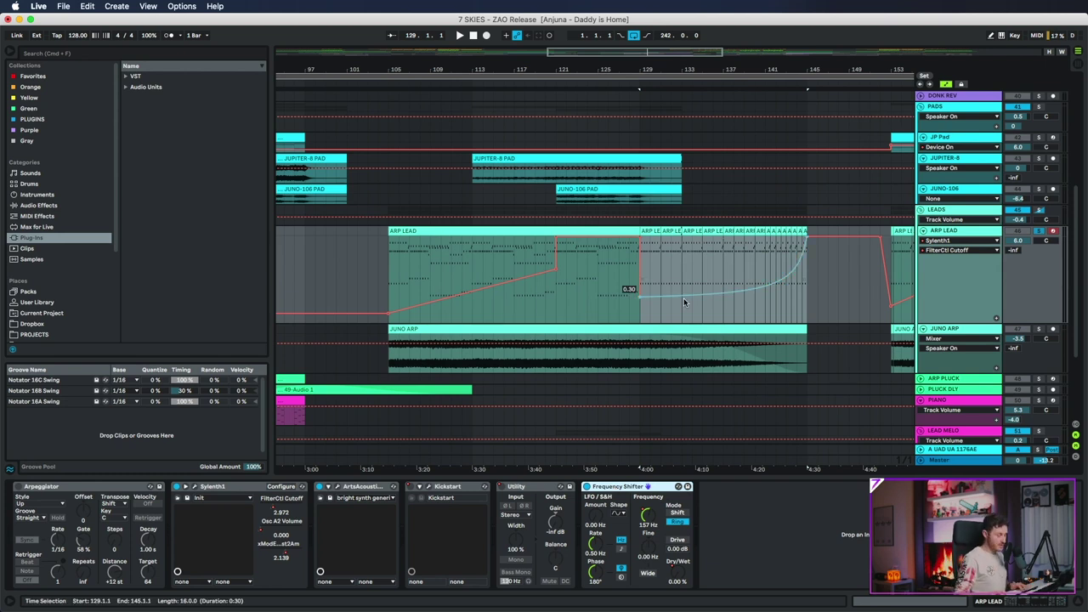
pyautogui.moveTo(755, 311); pyautogui.dragTo(761, 302)
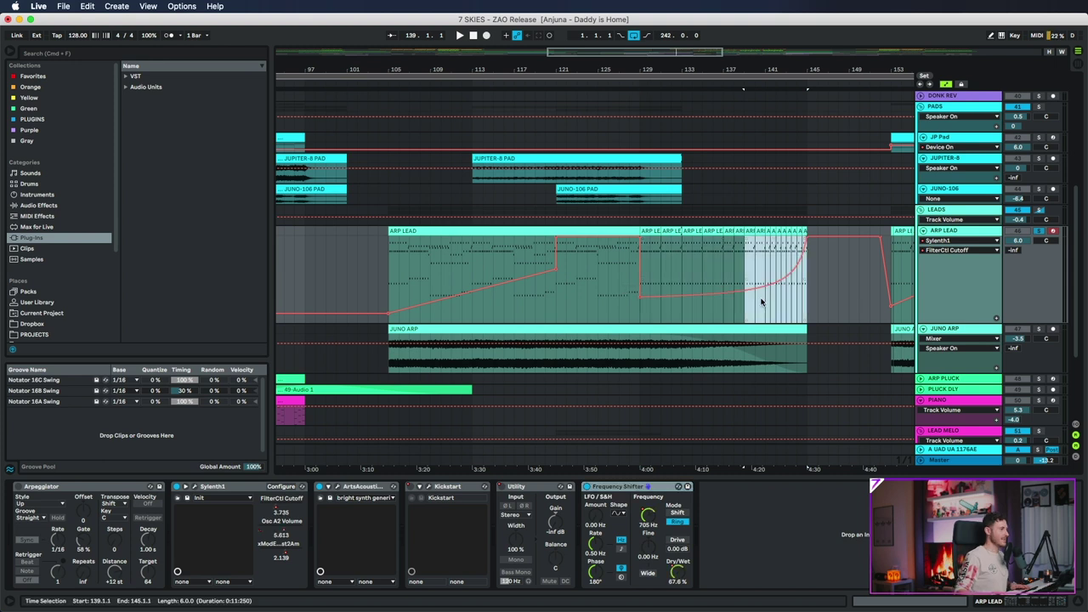
pyautogui.click(744, 314)
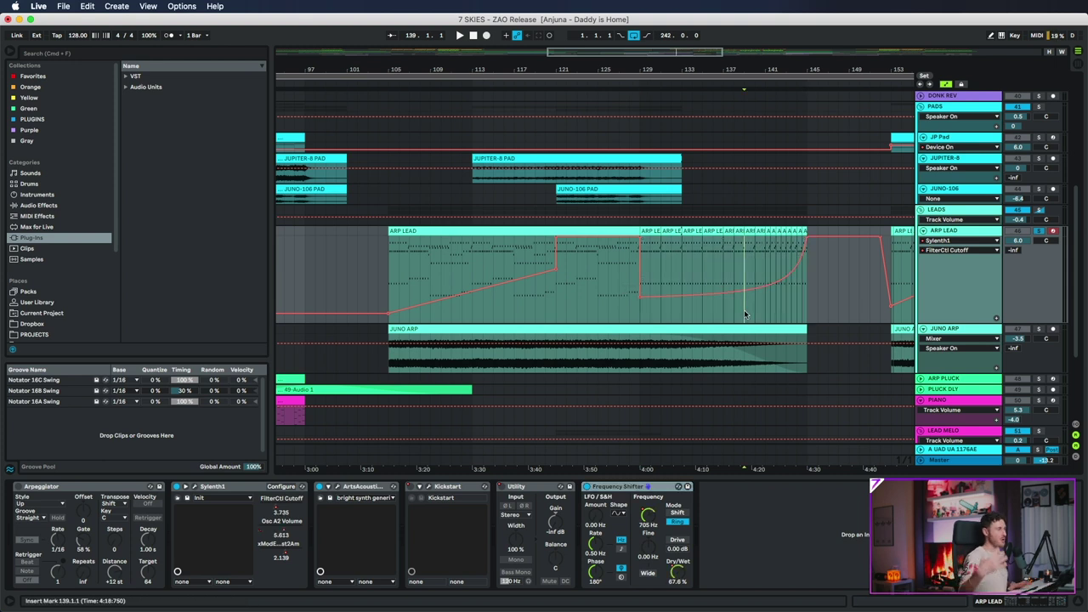
# Hide the automation lanes and solo the JUNO ARP track.
pyautogui.scroll(5, 736, 262)
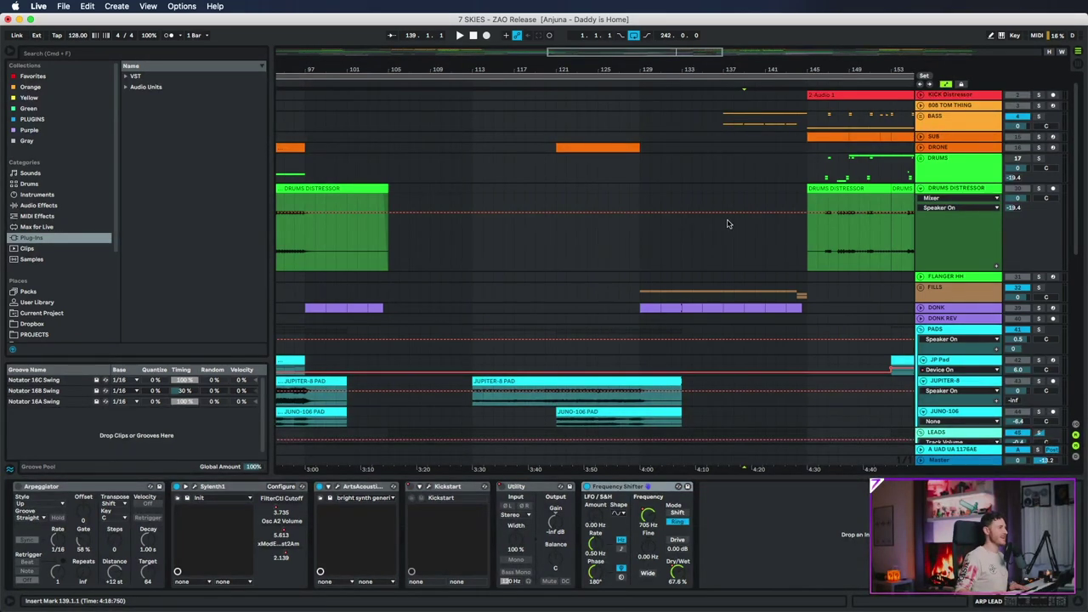
pyautogui.scroll(1, 727, 223)
pyautogui.click(1039, 127)
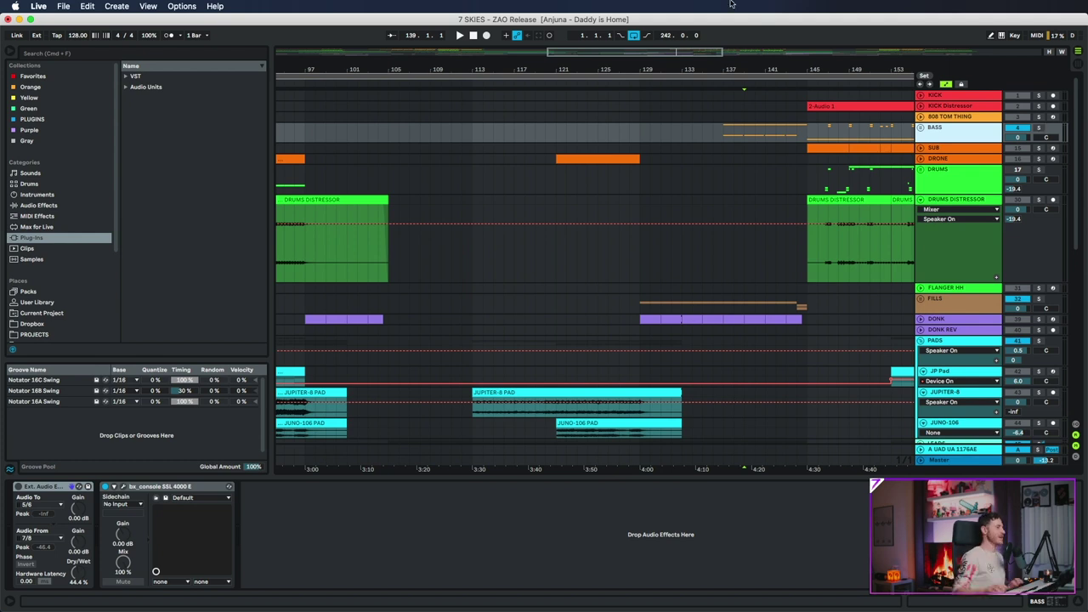
pyautogui.scroll(-10, 716, 267)
pyautogui.click(1019, 313)
pyautogui.click(1038, 312)
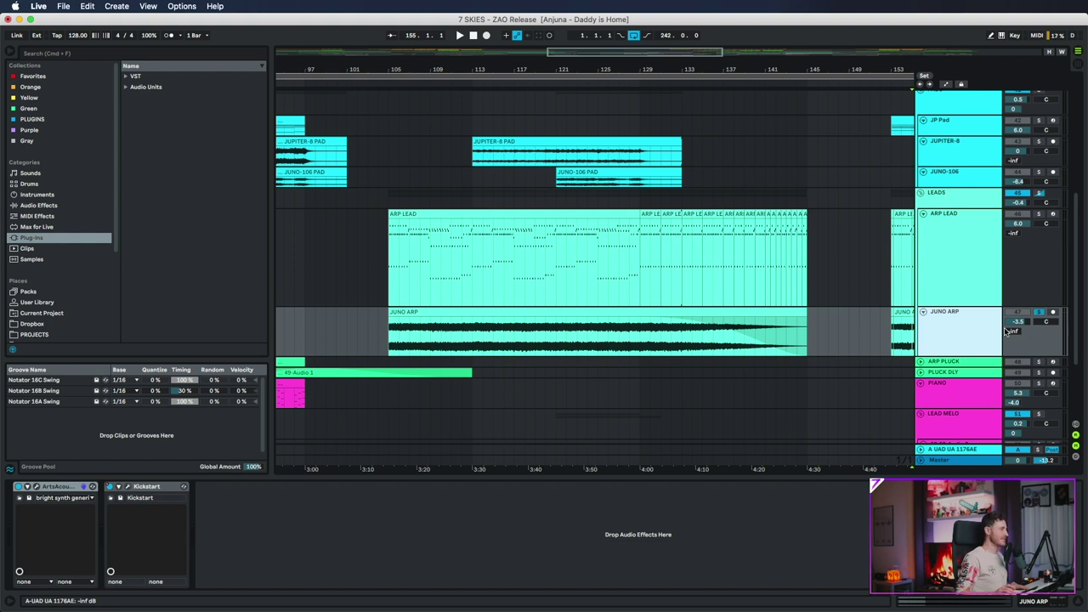
# Compare the JUNO ARP clip with ARP LEAD's first clip, and play the soloed JUNO ARP from bar 105.
pyautogui.click(407, 312)
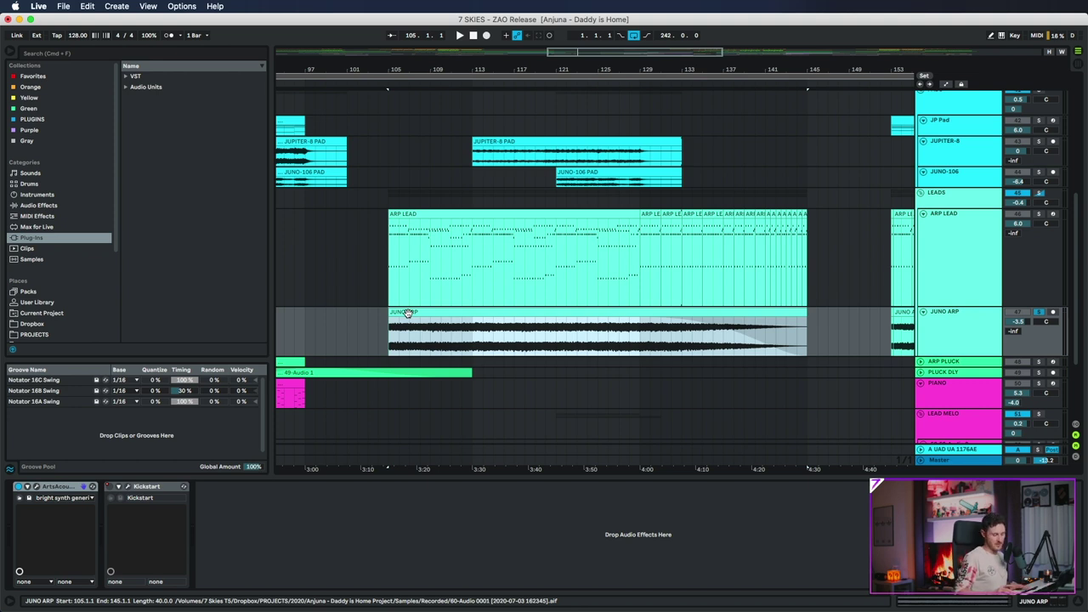
pyautogui.click(468, 221)
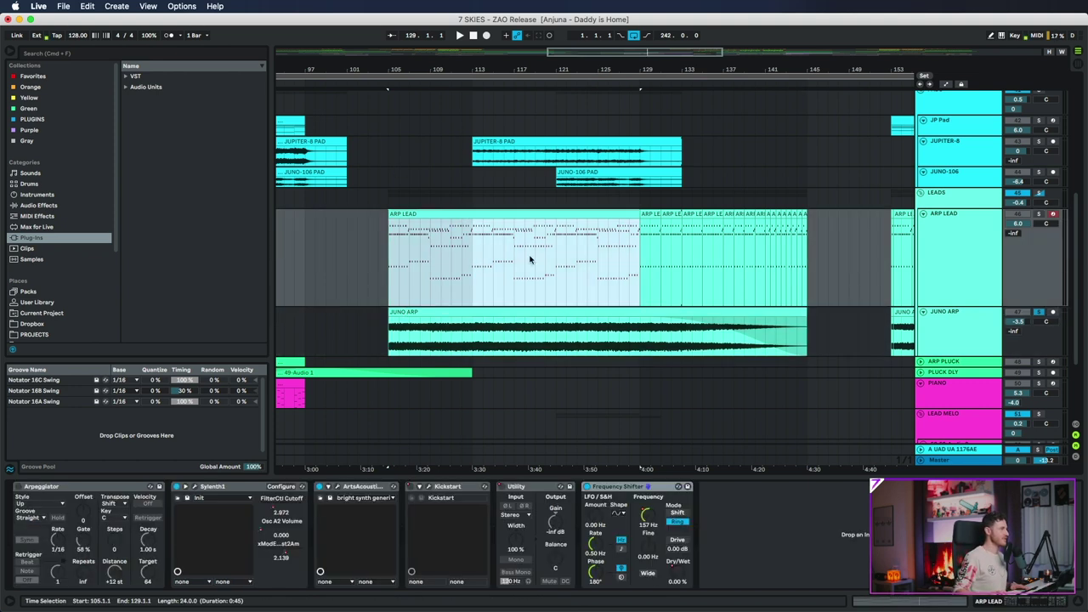
pyautogui.click(402, 312)
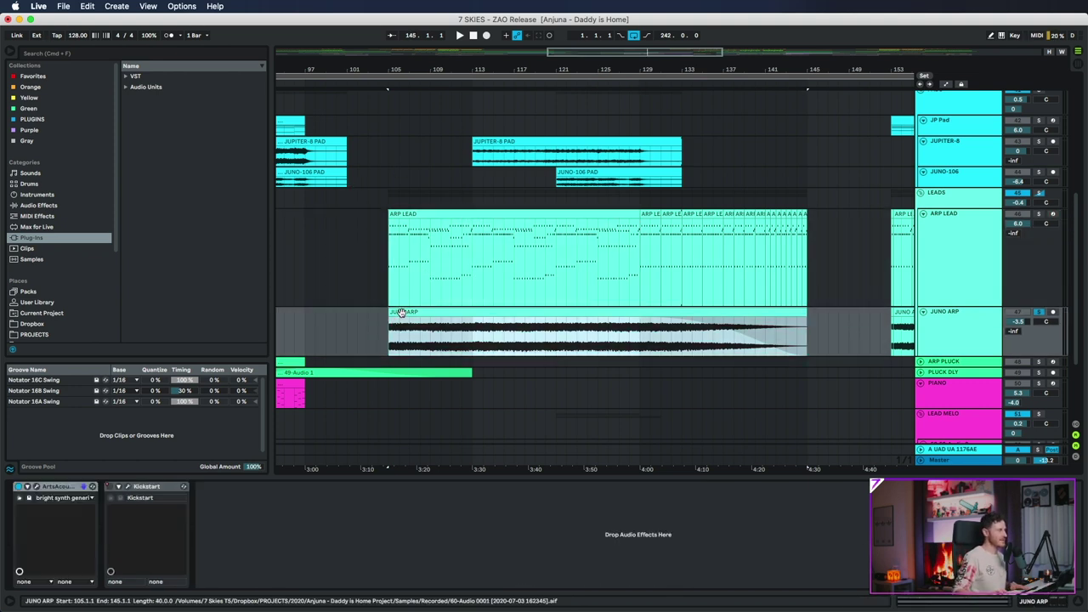
pyautogui.press('space')
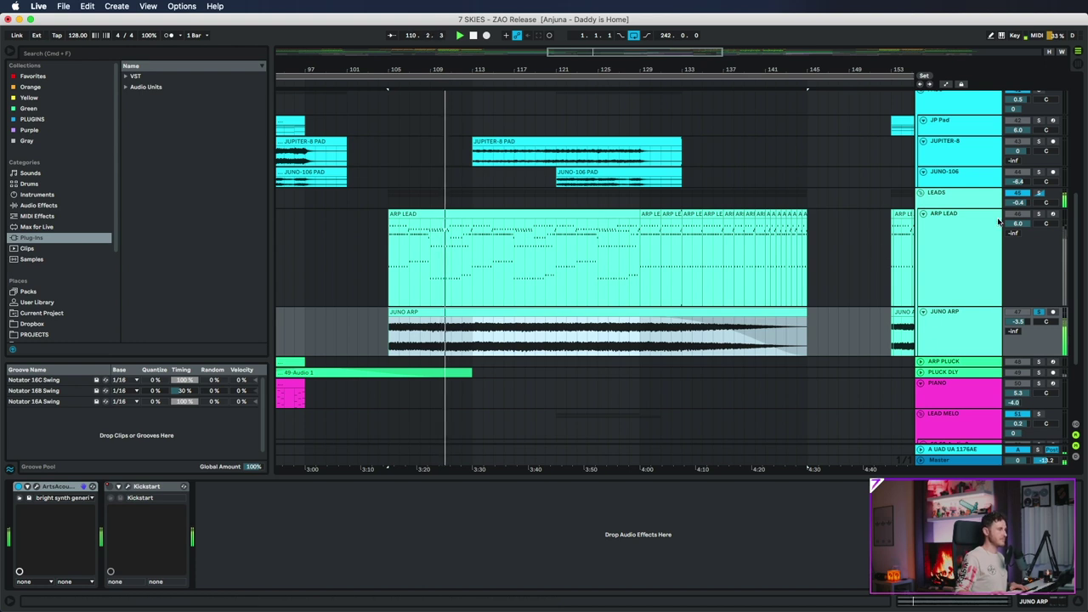
pyautogui.click(630, 331)
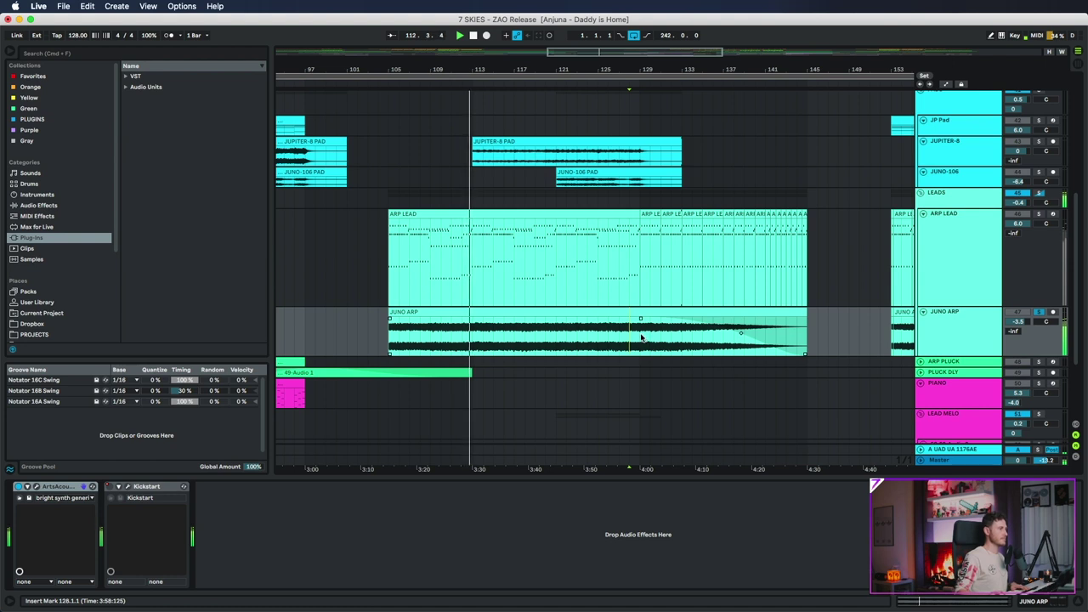
pyautogui.press('space')
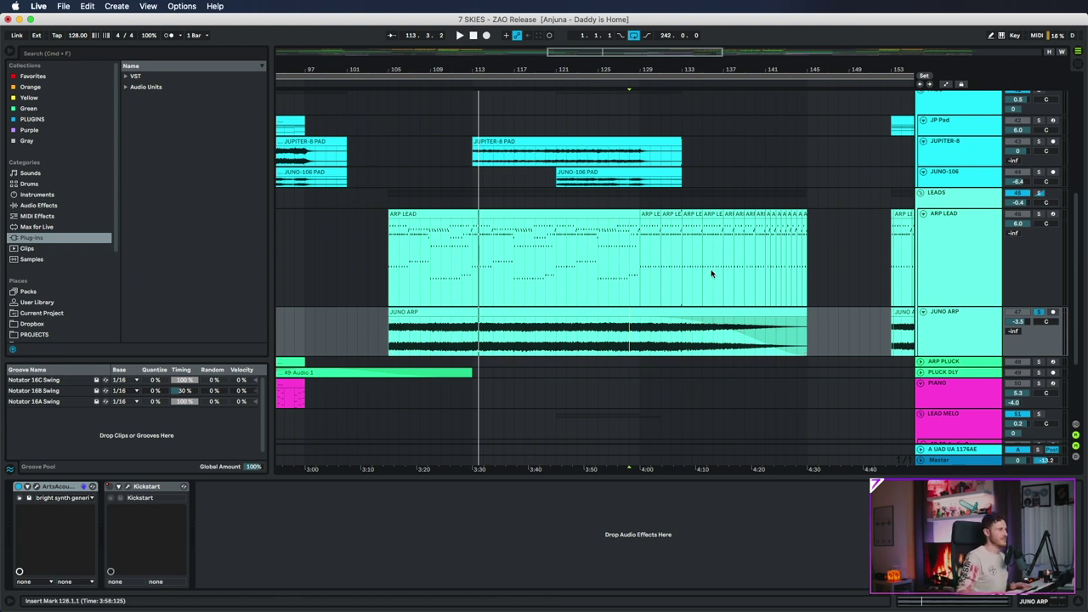
# Switch the solo to ARP LEAD and play its shortening repeats from bar 135.
pyautogui.click(639, 277)
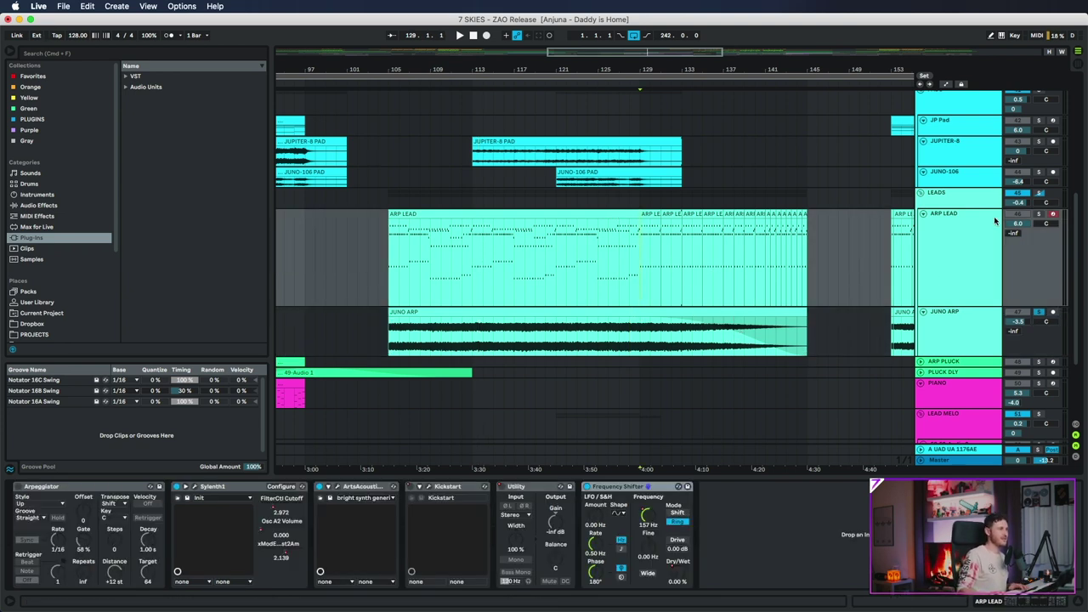
pyautogui.click(957, 245)
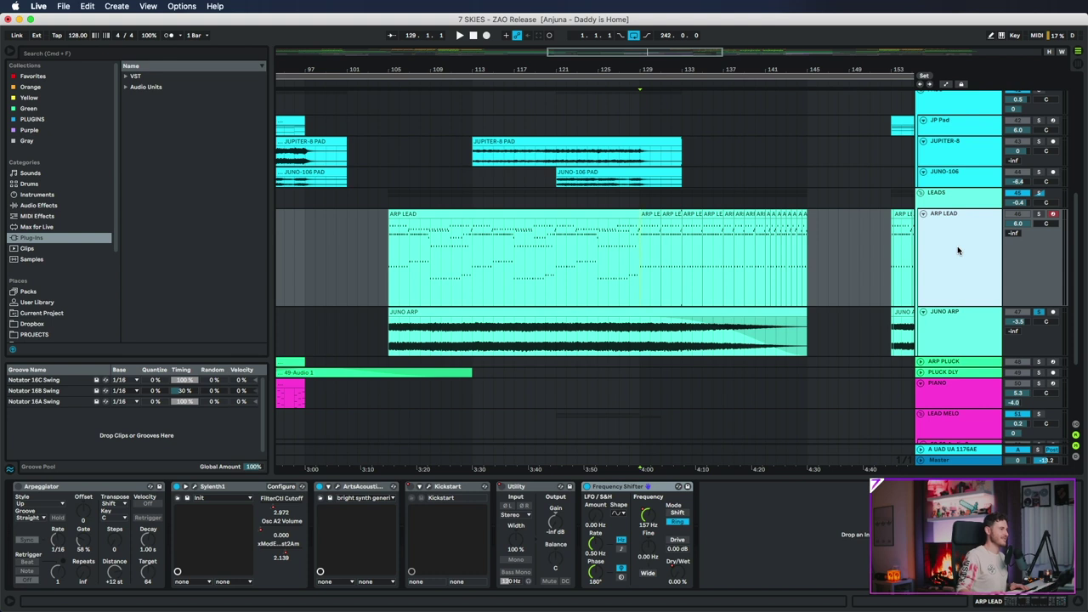
pyautogui.click(1038, 214)
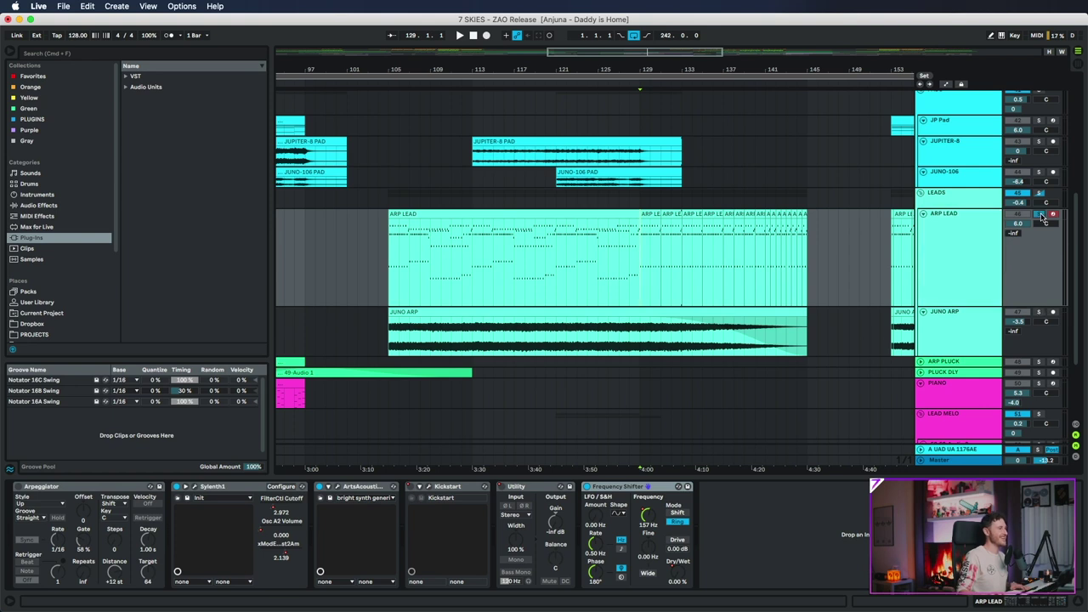
pyautogui.click(704, 282)
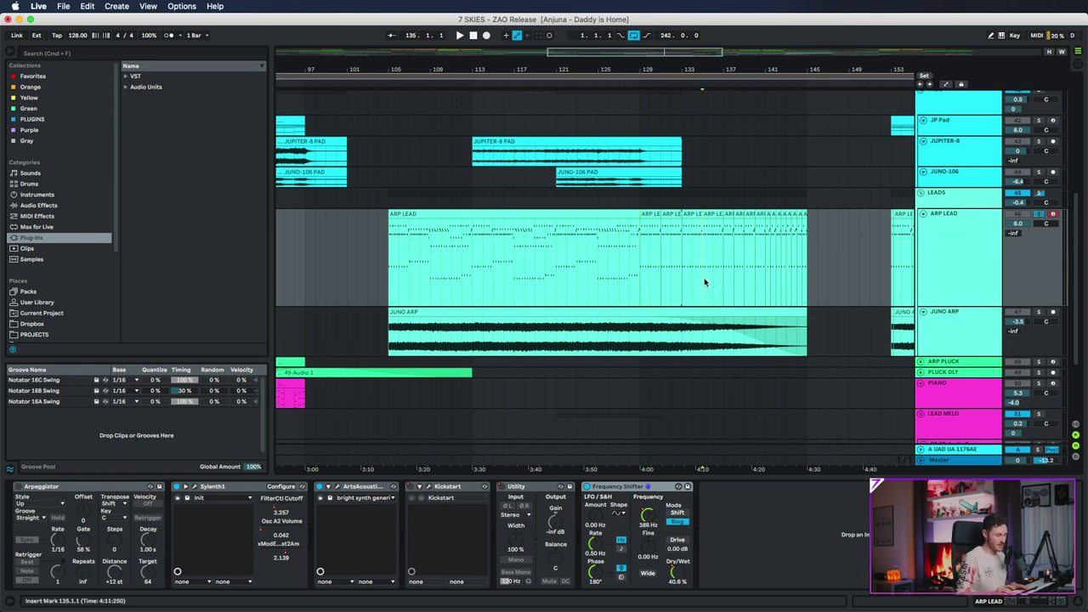
pyautogui.press('space')
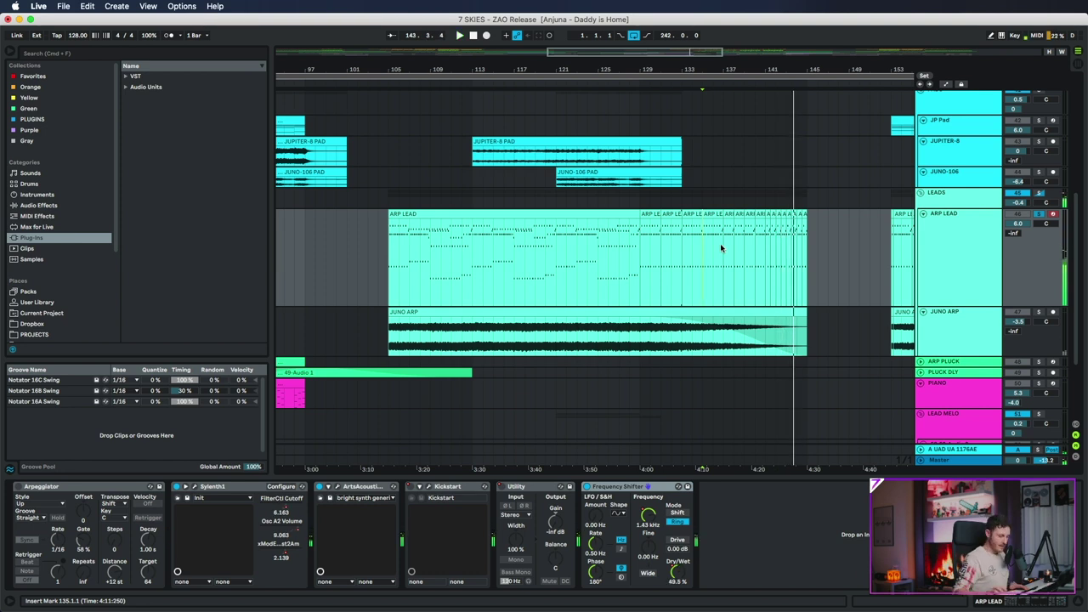
# Collapse the ARP LEAD and JUNO ARP tracks and turn off ARP LEAD's solo.
pyautogui.scroll(3, 963, 334)
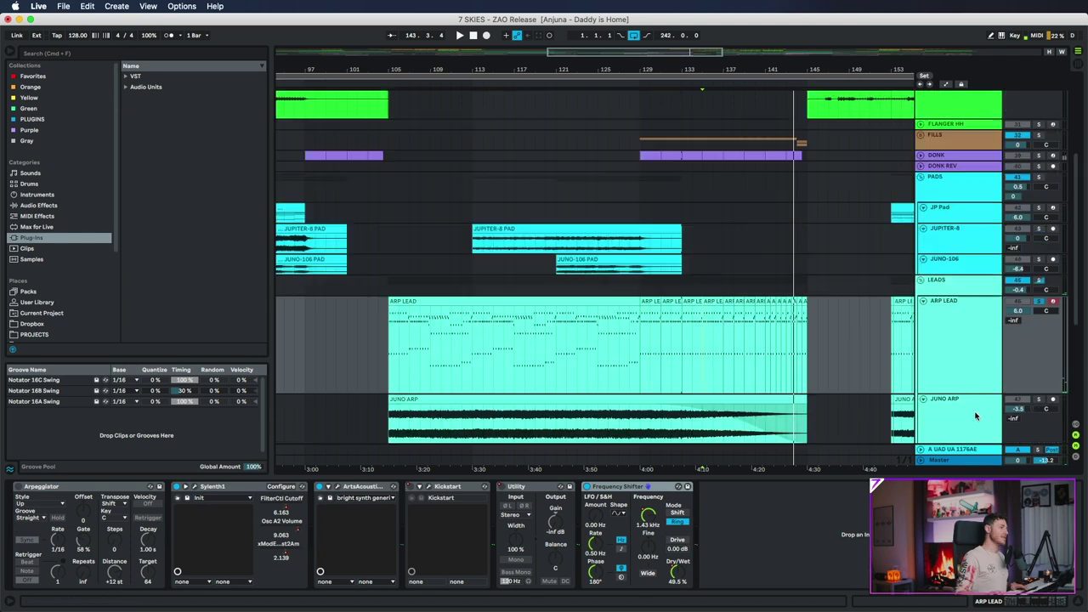
pyautogui.click(927, 308)
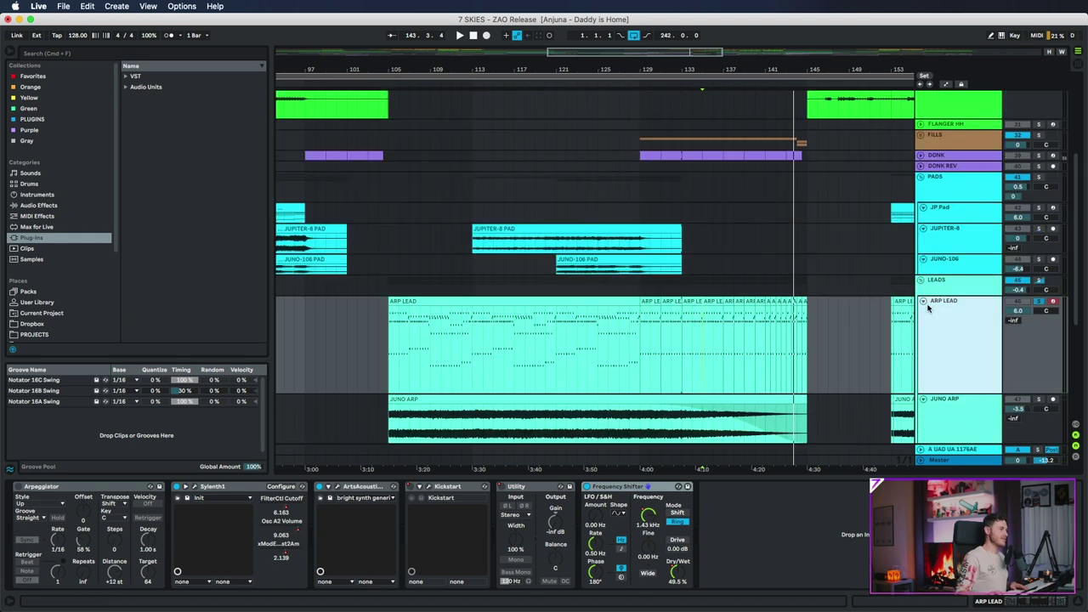
pyautogui.click(923, 302)
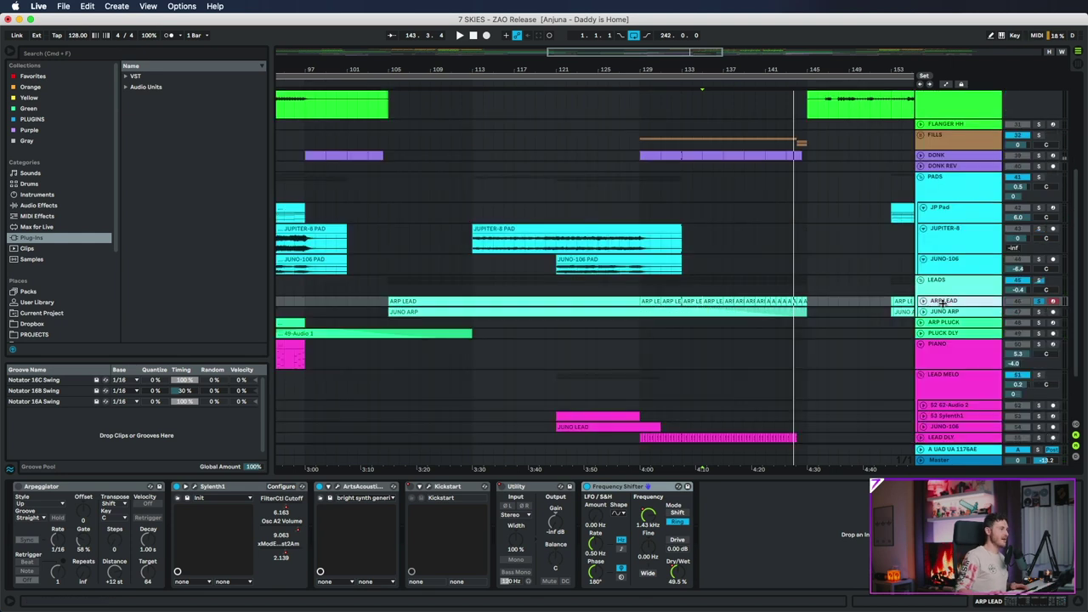
pyautogui.click(1038, 301)
# Solo BASS, FILLS, DONK and LEADS together and start playback from bar 129.
pyautogui.scroll(4, 631, 287)
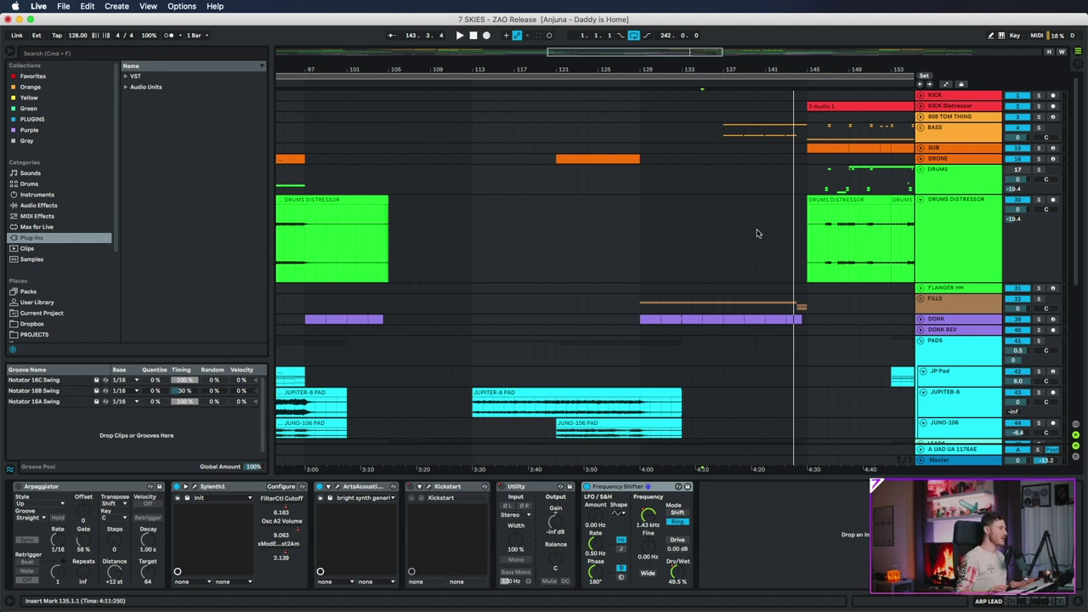
pyautogui.scroll(-3, 946, 337)
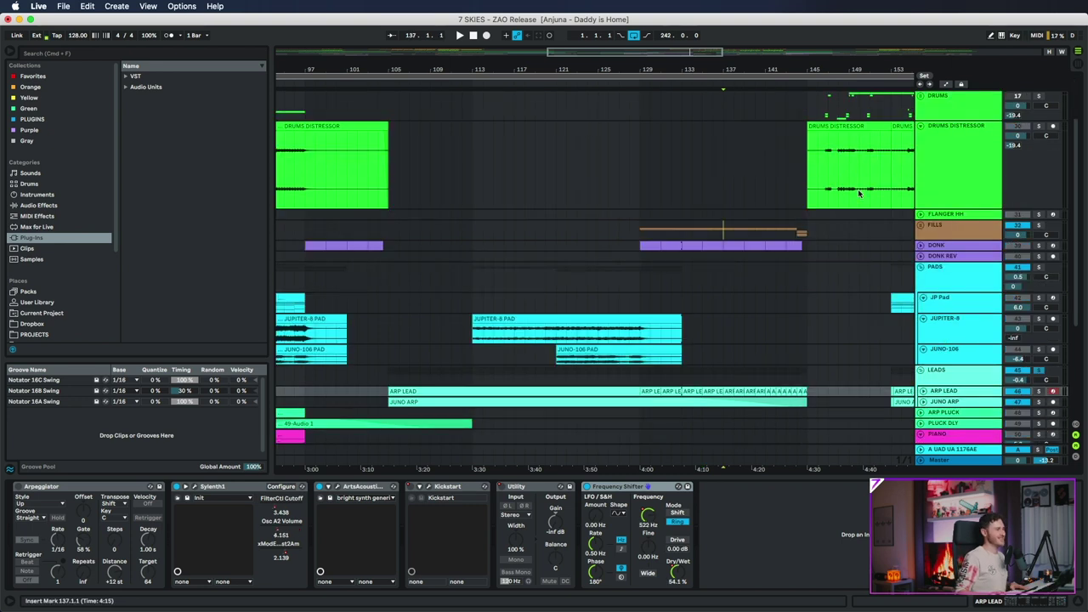
pyautogui.click(639, 232)
pyautogui.scroll(3, 1046, 320)
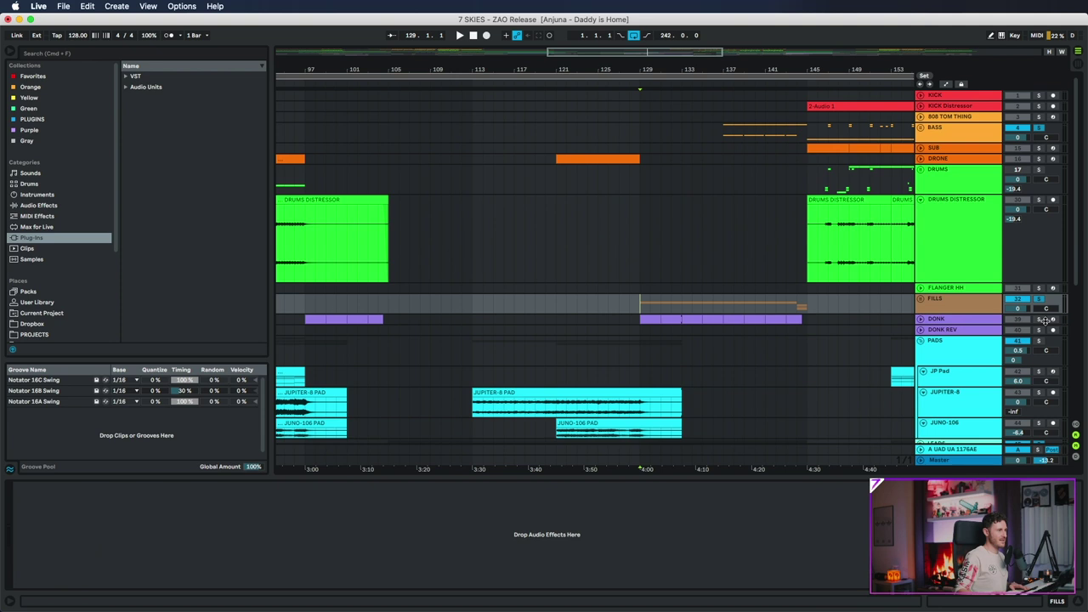
pyautogui.press('space')
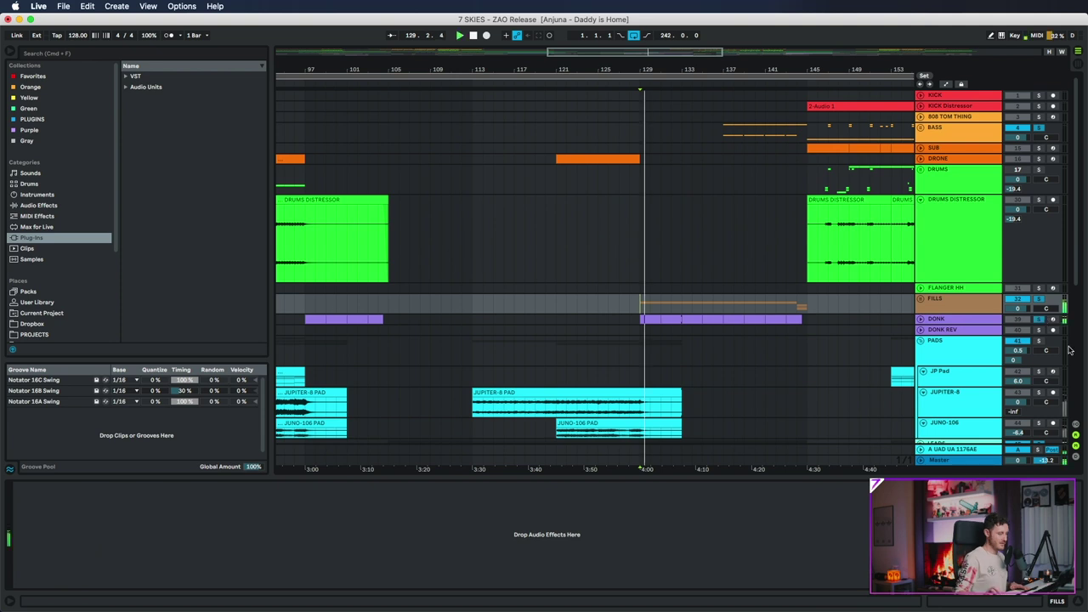
# Listen to the soloed build-up into bar 145, following the active tracks and expanding ARP LEAD during playback.
pyautogui.scroll(-5, 637, 237)
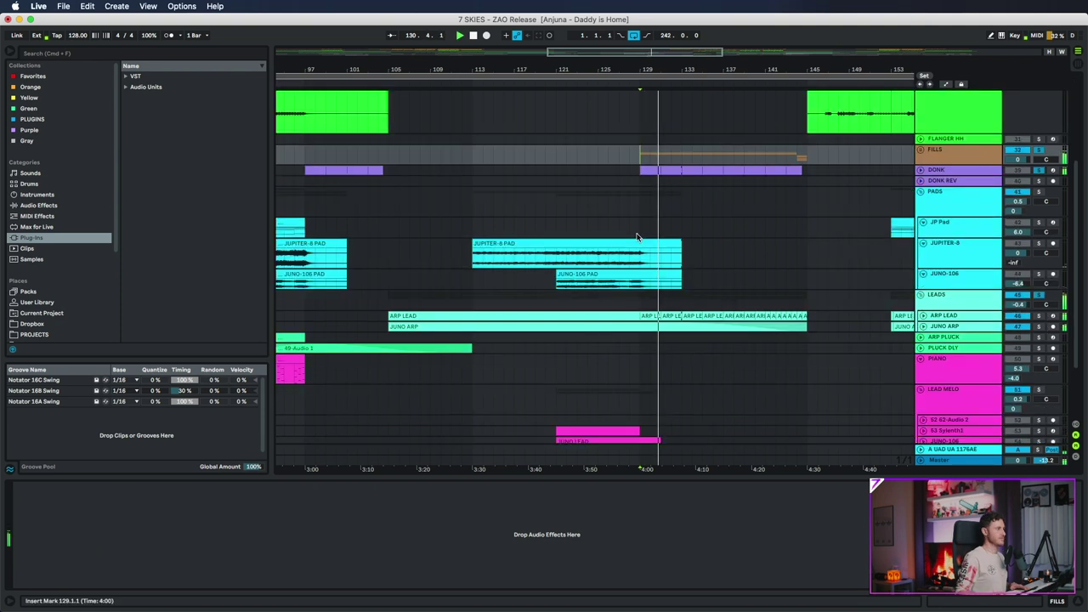
pyautogui.scroll(5, 639, 236)
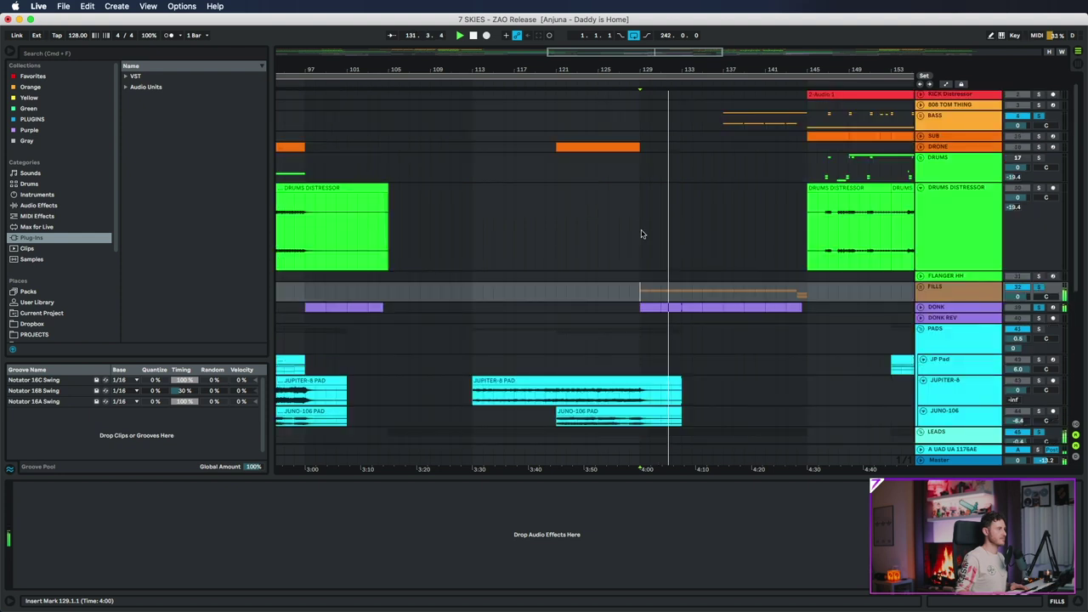
pyautogui.scroll(-4, 637, 230)
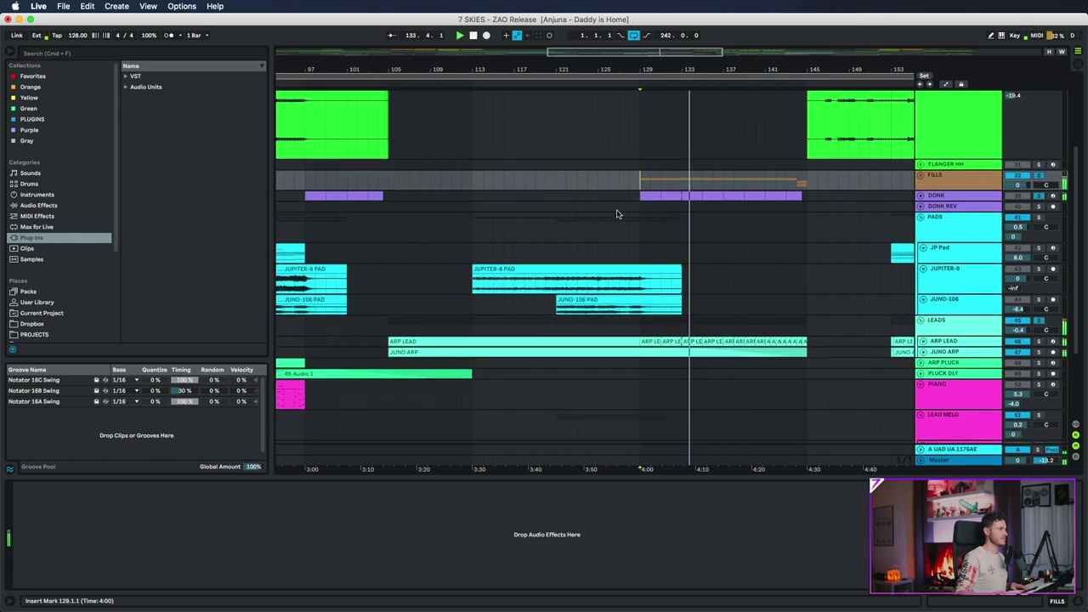
pyautogui.click(949, 342)
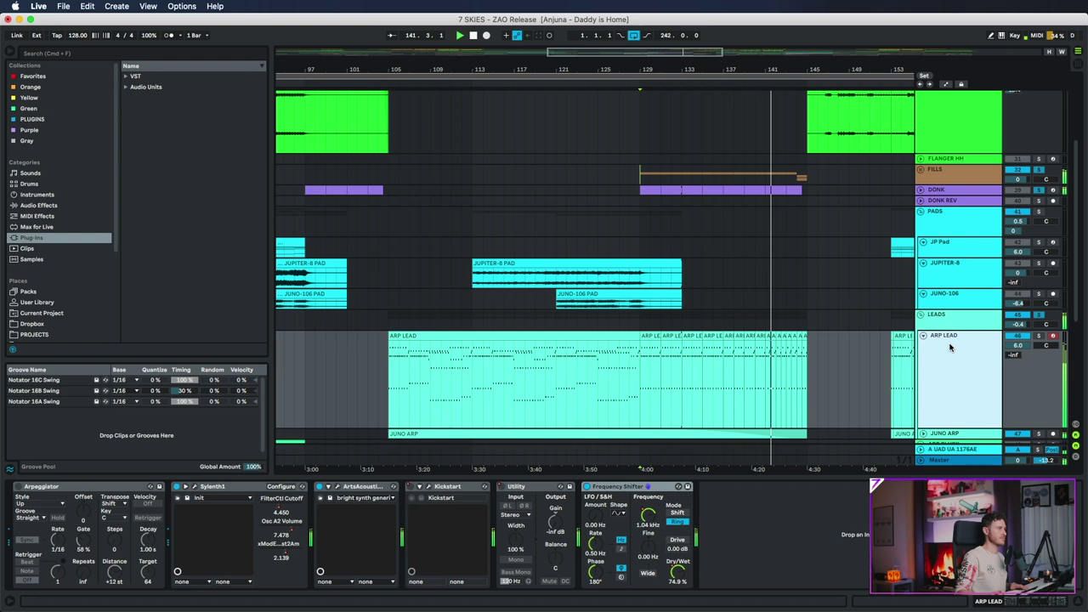
pyautogui.scroll(5, 887, 308)
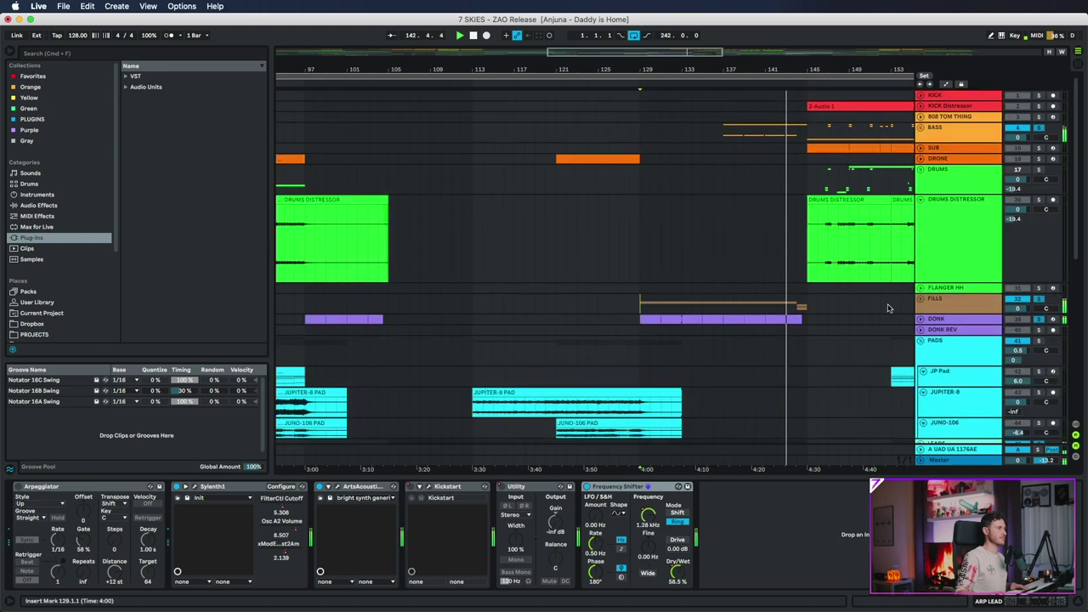
pyautogui.scroll(-3, 867, 289)
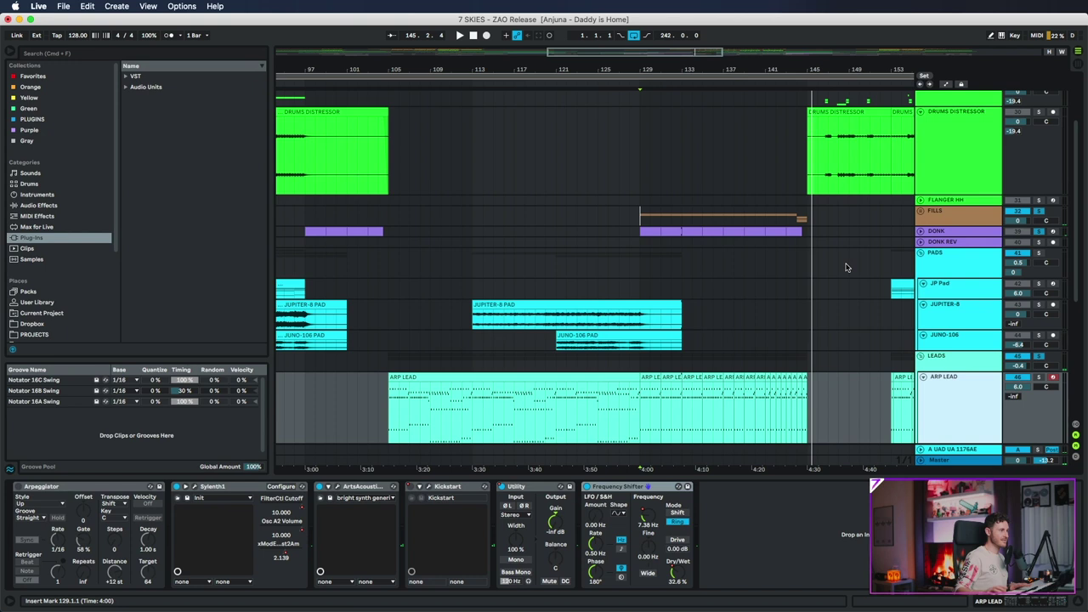
pyautogui.scroll(-1, 823, 301)
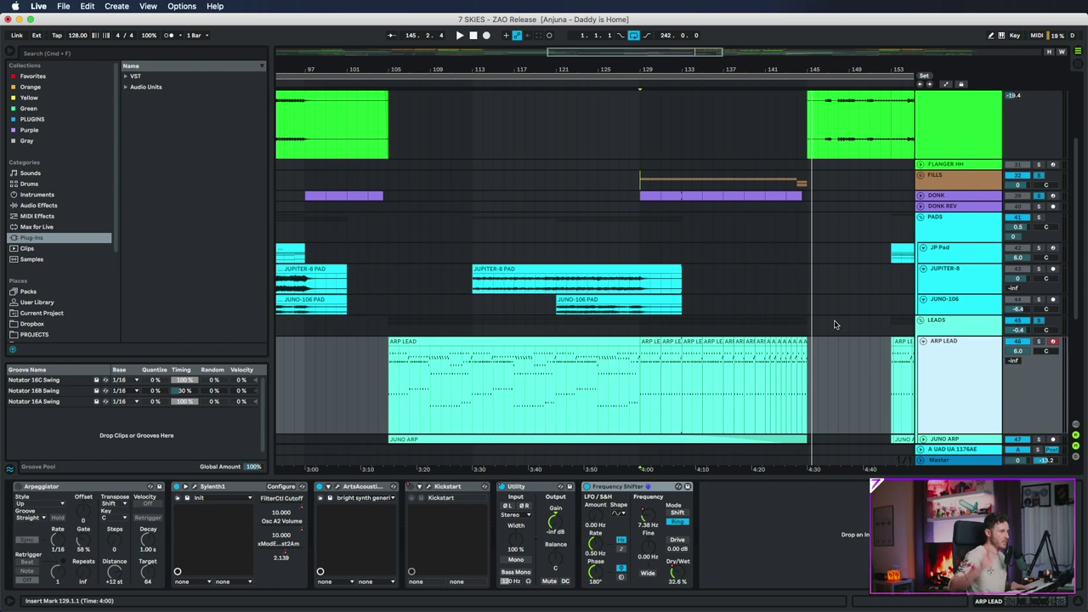
# Collapse the LEADS group and play the tonal boom on track 66 Standalone-Music soloed from bar 145.
pyautogui.click(923, 341)
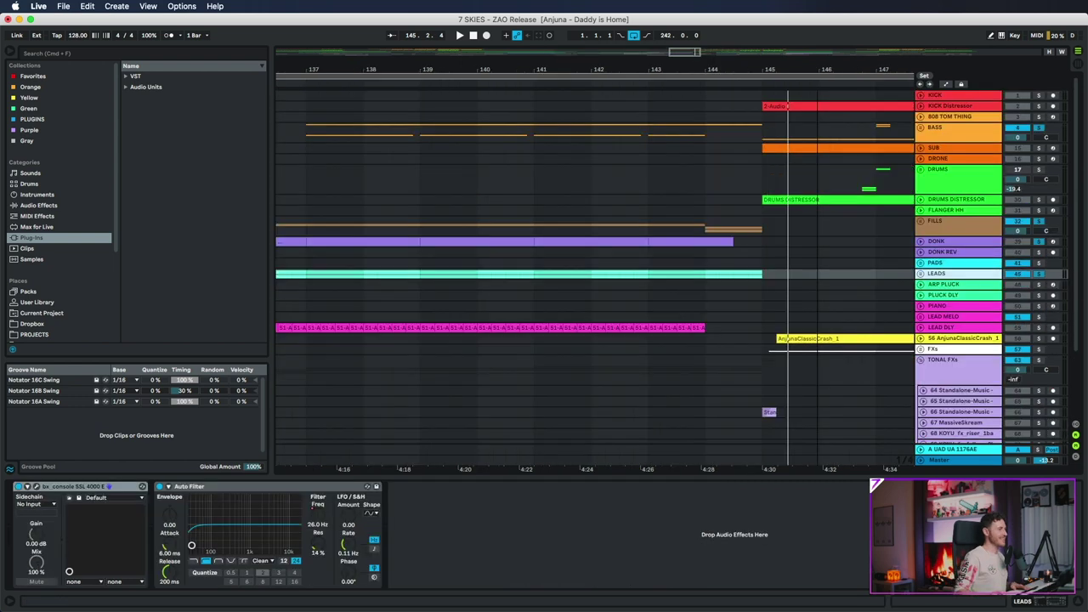
pyautogui.scroll(-5, 793, 426)
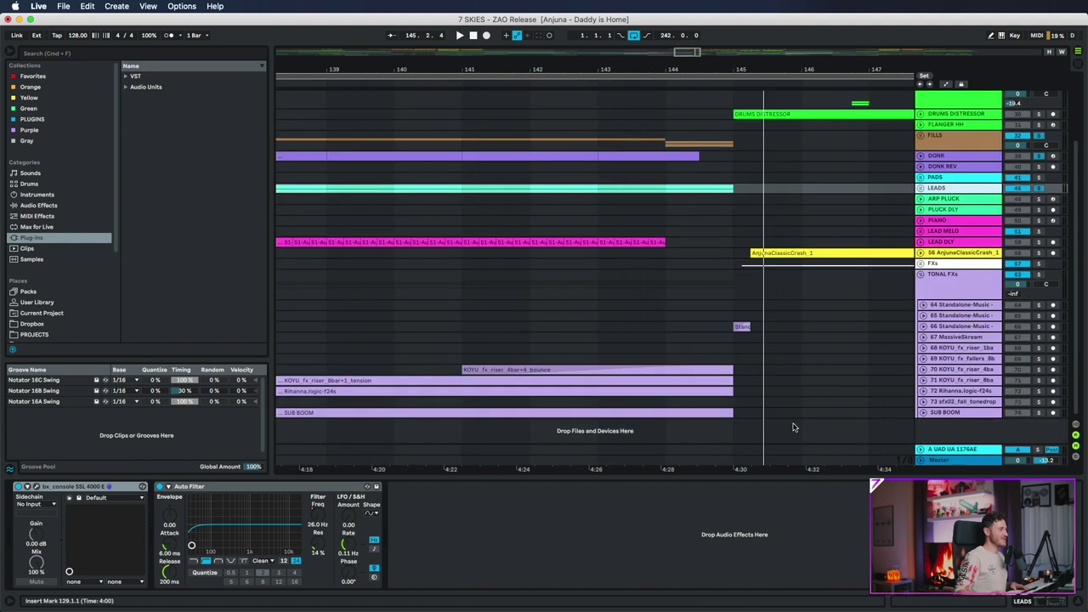
pyautogui.click(957, 327)
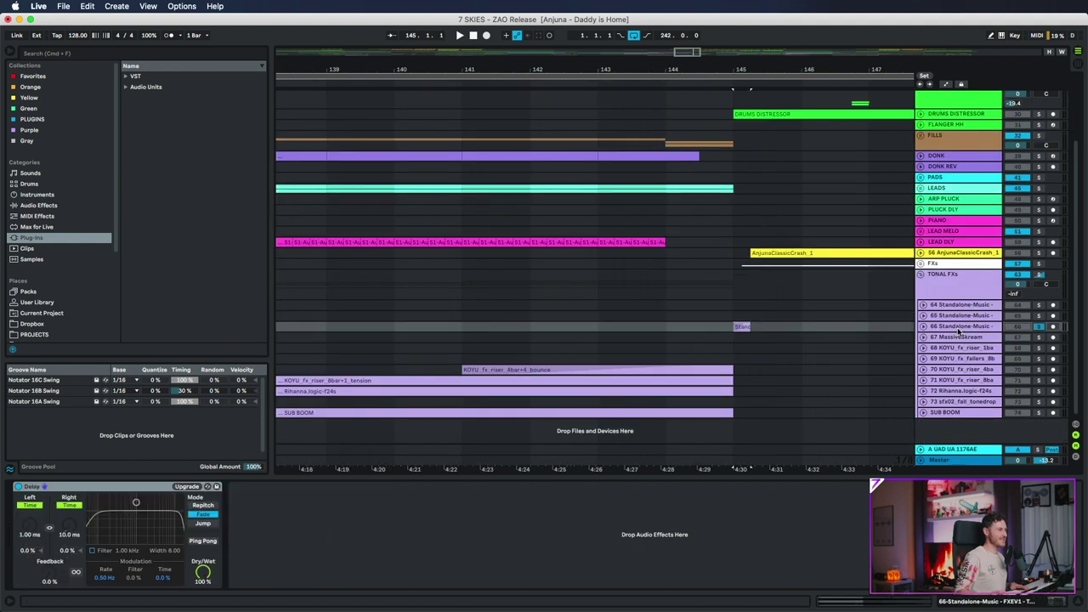
pyautogui.press('space')
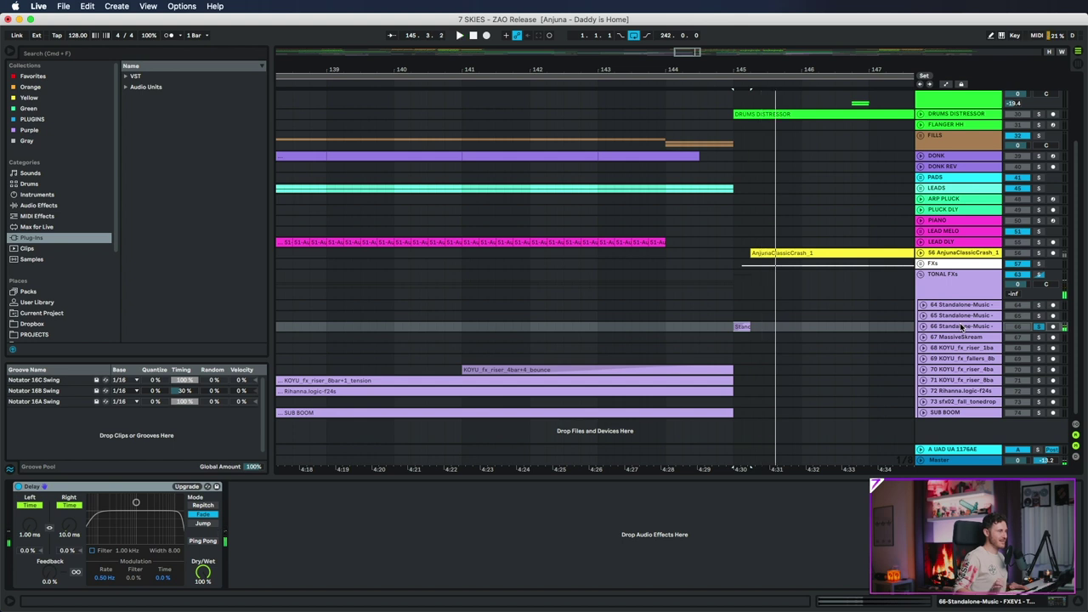
# Solo KICK Distressor together with the tonal boom and play the layered hit from bar 145.
pyautogui.scroll(3, 860, 391)
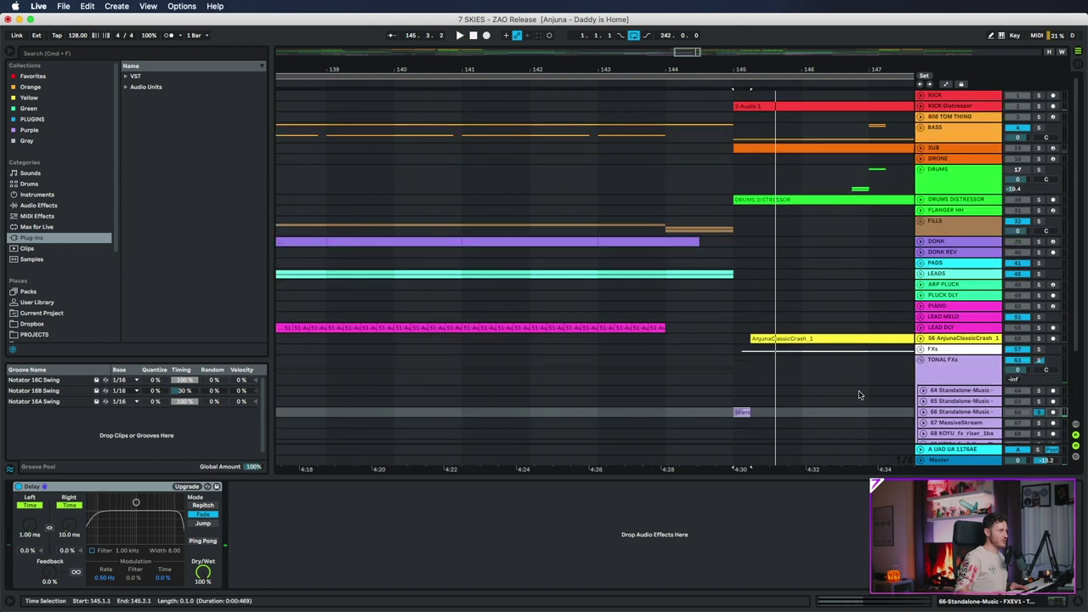
pyautogui.click(1041, 107)
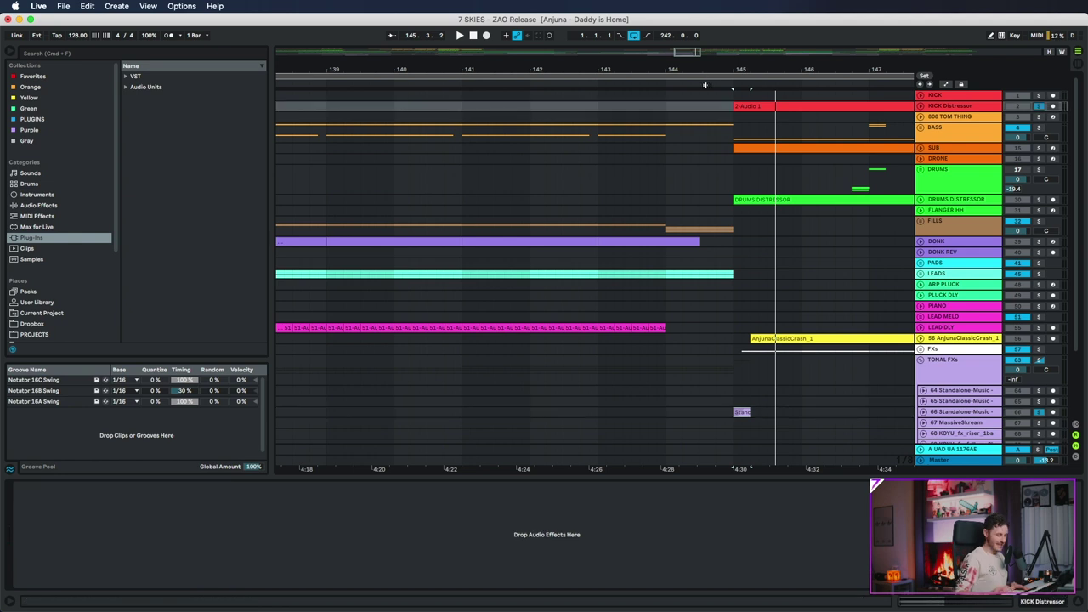
pyautogui.click(734, 97)
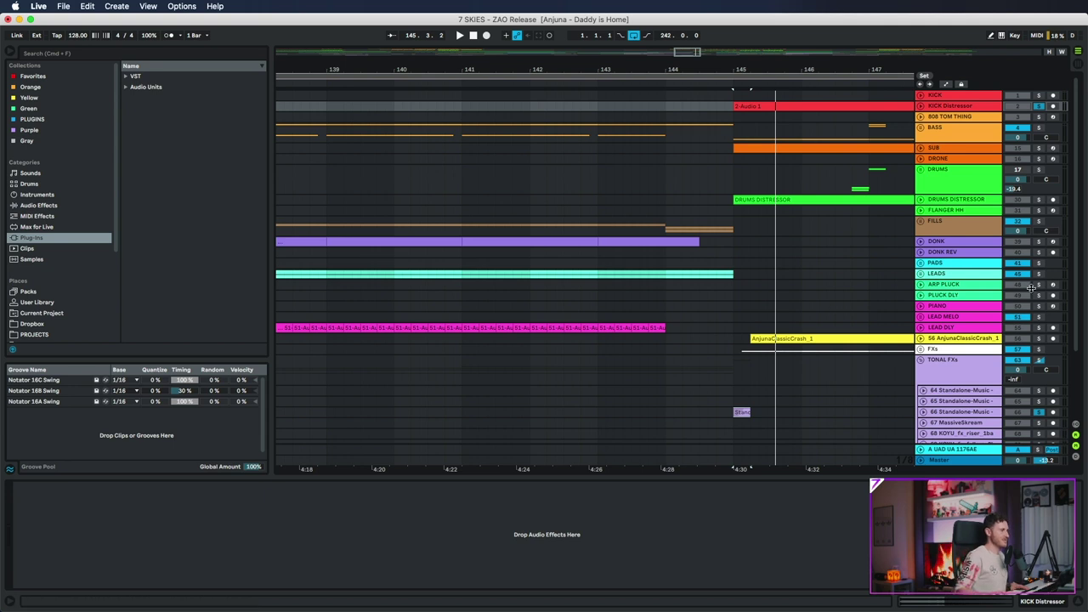
pyautogui.click(739, 413)
pyautogui.press('space')
pyautogui.press('space')
pyautogui.press('space')
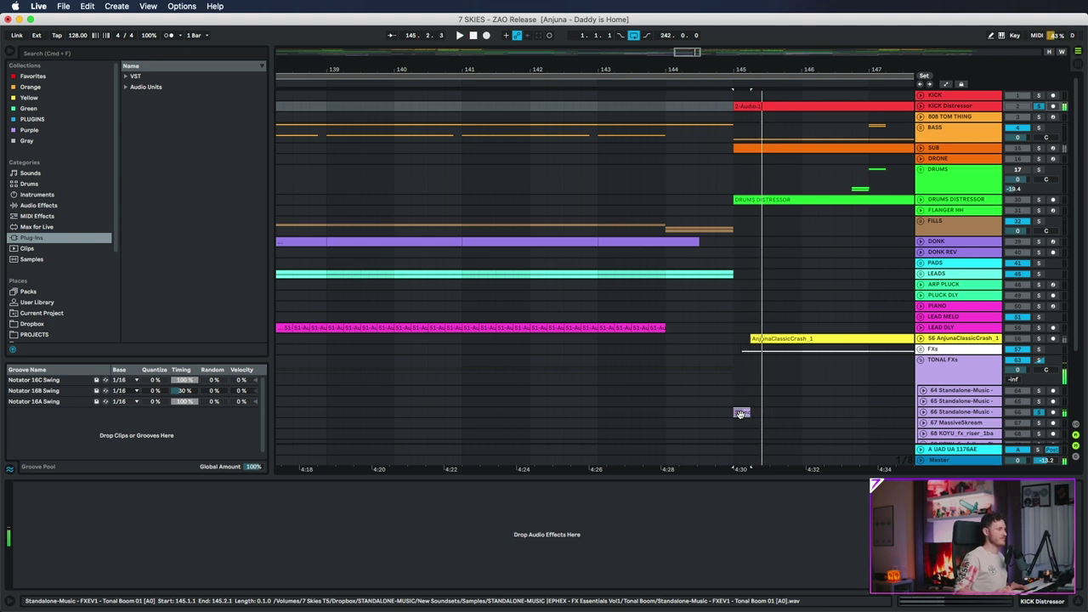
pyautogui.click(1037, 414)
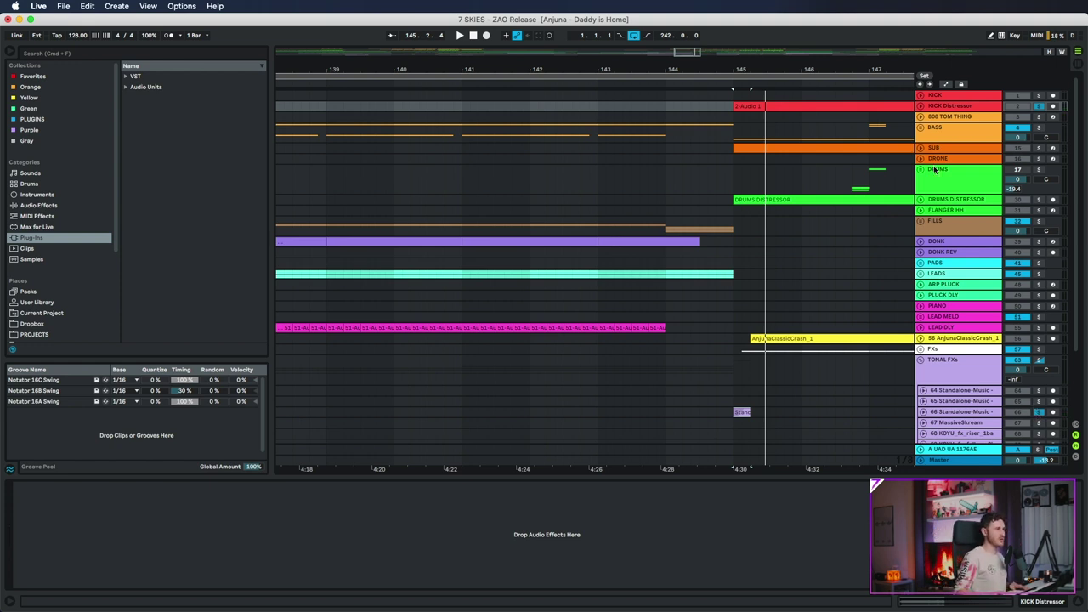
# Collapse the TONAL FXs group and bring the whole arrangement into view.
pyautogui.press('x')
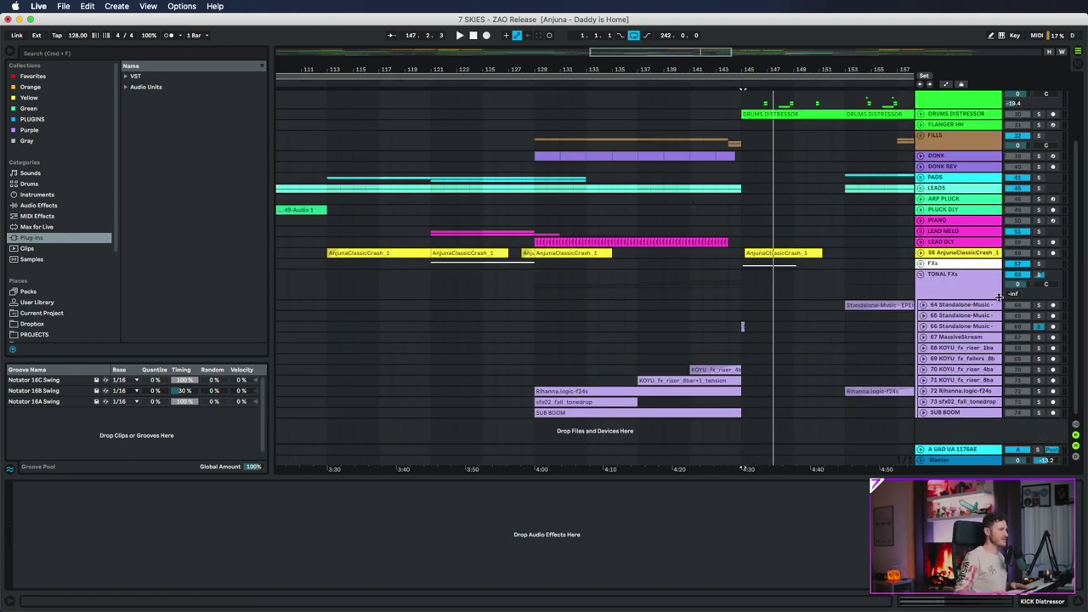
pyautogui.scroll(3, 919, 316)
pyautogui.click(921, 361)
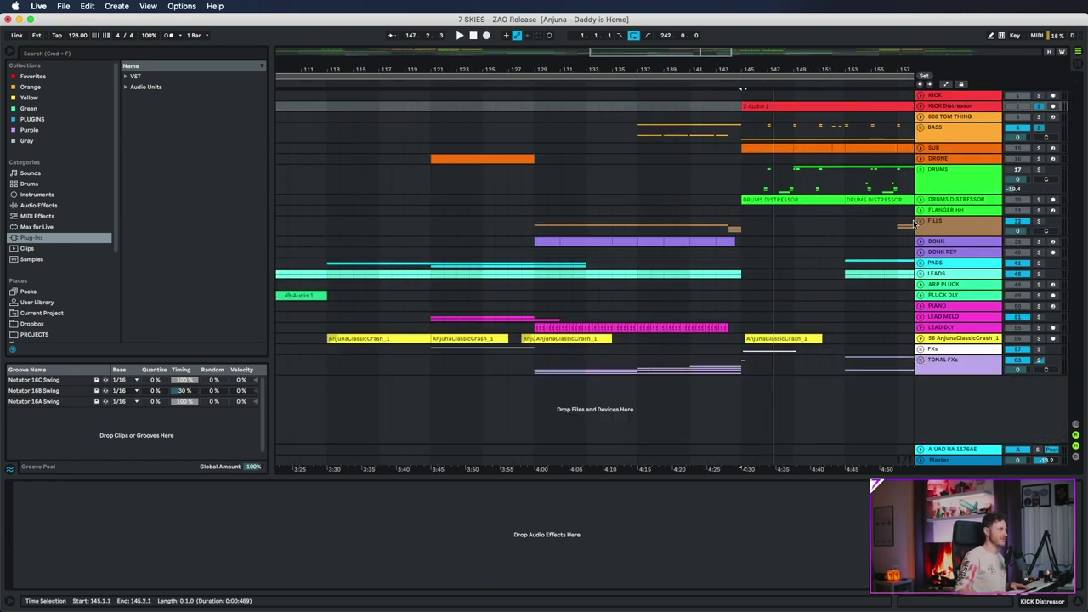
pyautogui.scroll(-8, 663, 213)
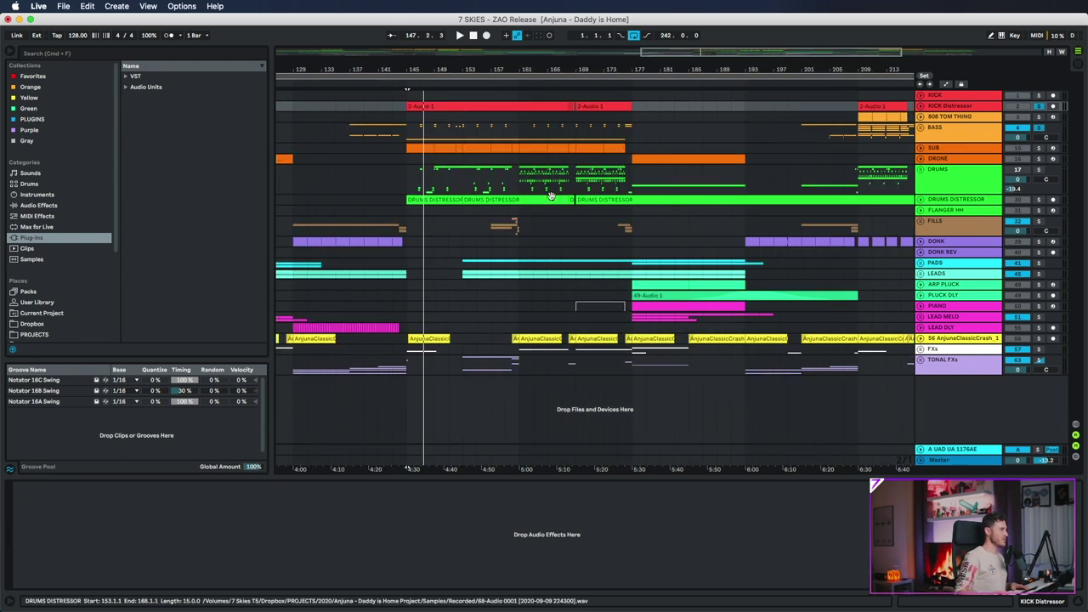
pyautogui.scroll(-3, 595, 281)
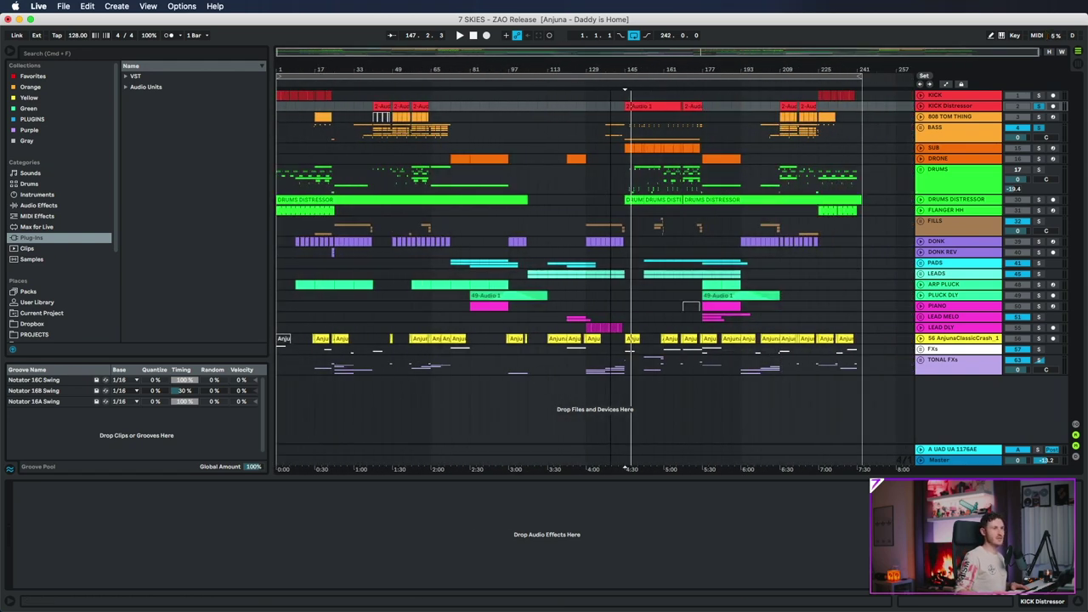
pyautogui.scroll(2, 594, 281)
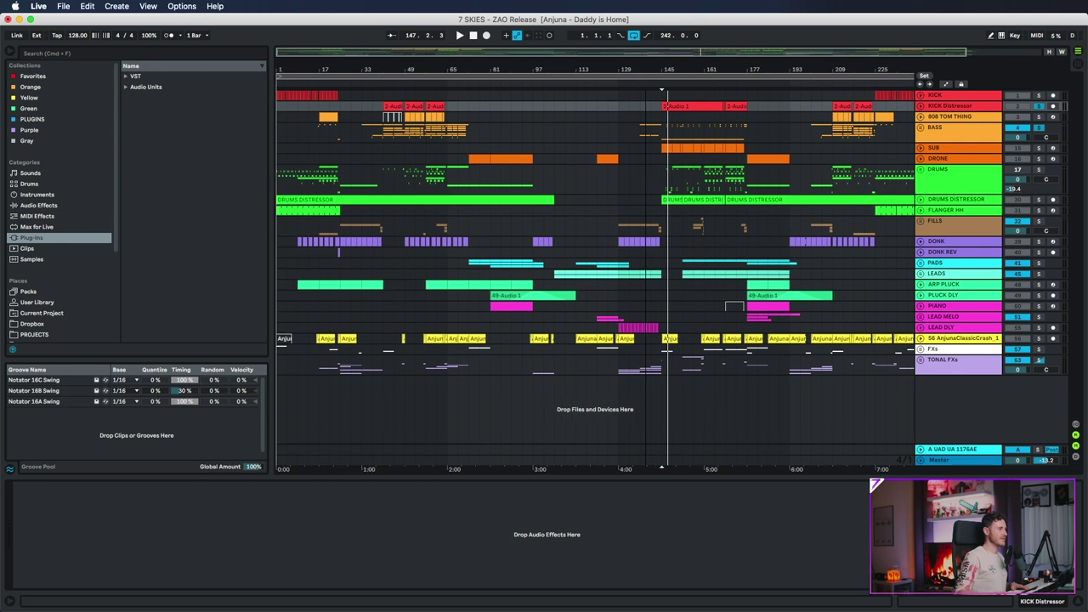
pyautogui.scroll(-1, 595, 281)
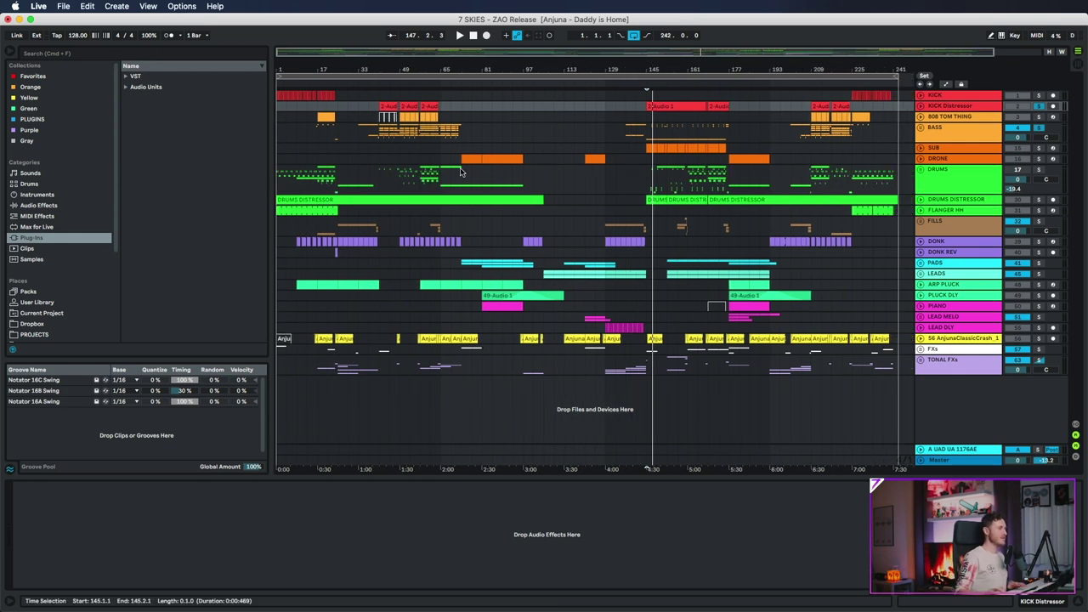